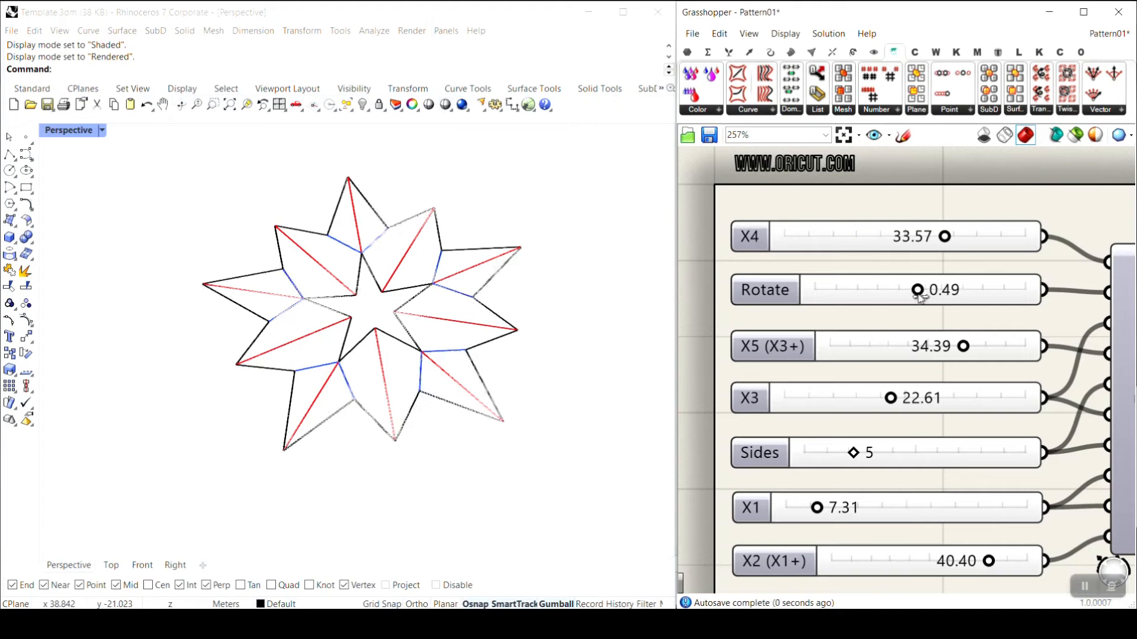
- Set the X1 slider to 15.14 and the X2 (X1+) slider to 39.81 to reshape the crease pattern
drag(820, 514, 866, 510)
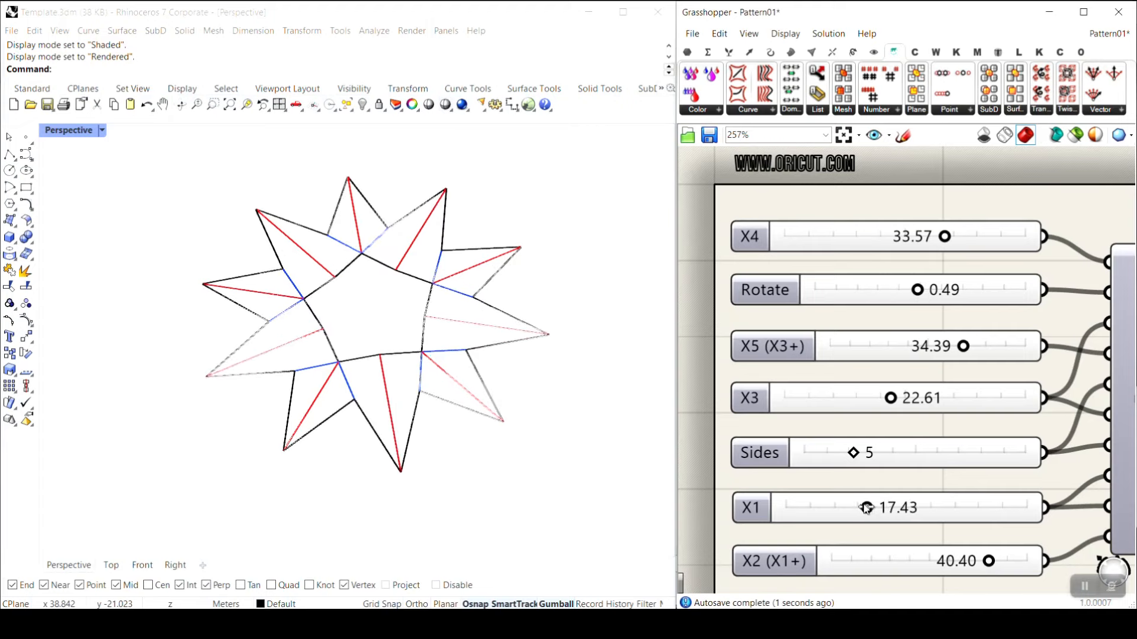
mouse_move(991, 567)
mouse_down()
mouse_move(951, 565)
mouse_move(989, 562)
mouse_up()
- Set the Fold? toggle to True to send the crease pattern to the folding solver
scroll(838, 388, down, 5)
right_drag(1040, 367, 931, 354)
scroll(949, 343, up, 4)
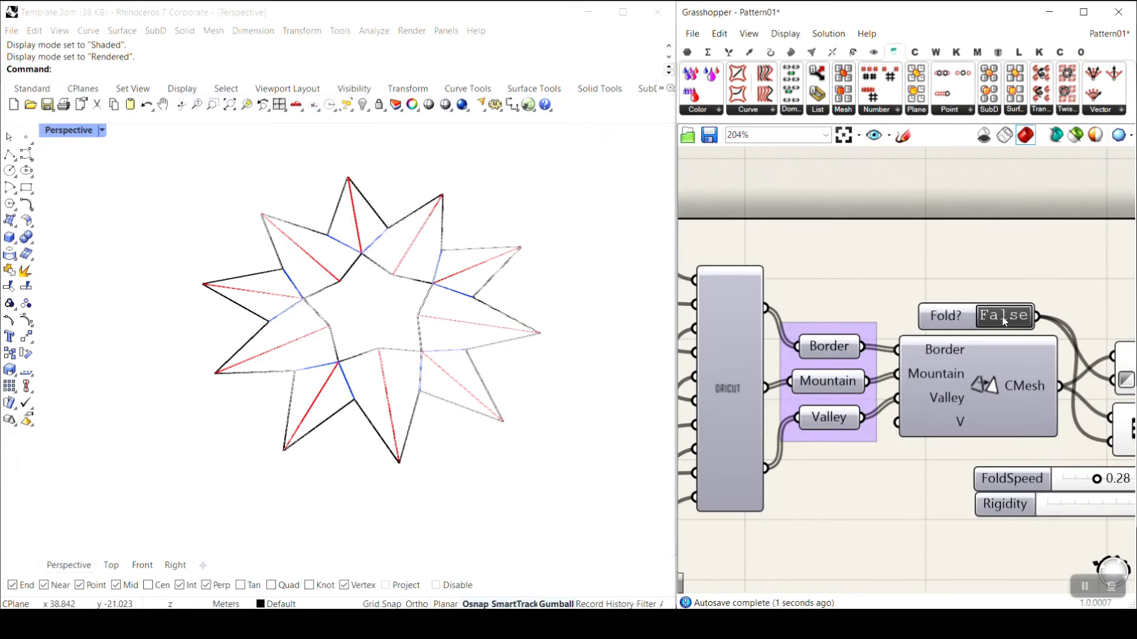
click(1006, 320)
- Reset the folding solver, run the fold on the five-sided pattern, and view the folded mesh from another angle
right_drag(1006, 321, 942, 322)
scroll(942, 321, down, 3)
right_drag(1009, 362, 785, 268)
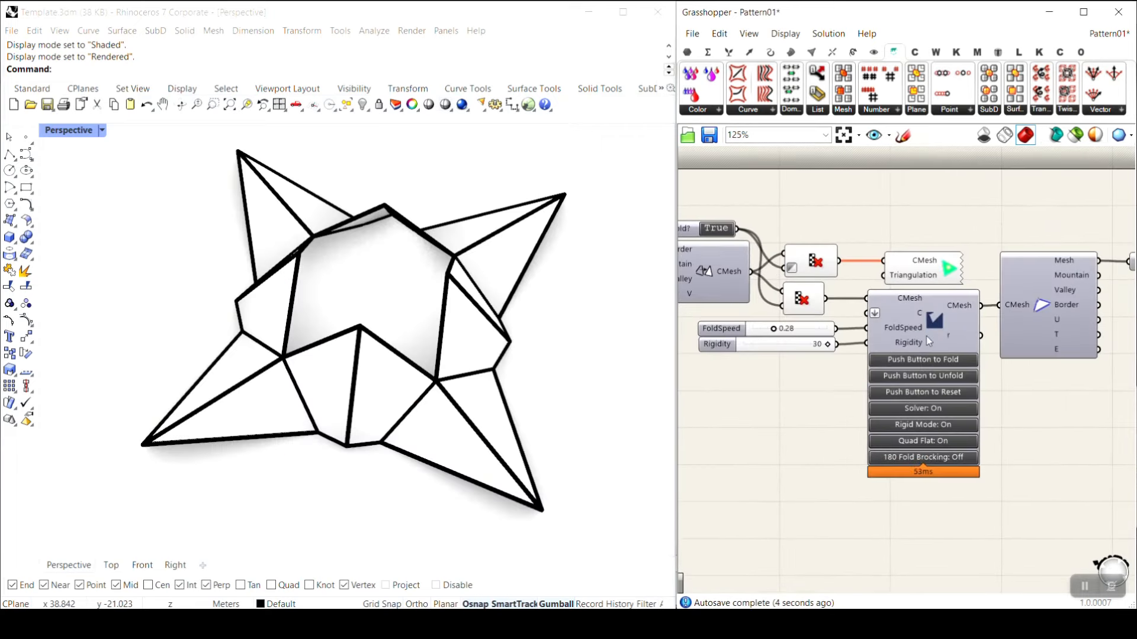
scroll(979, 403, up, 5)
click(954, 380)
click(901, 334)
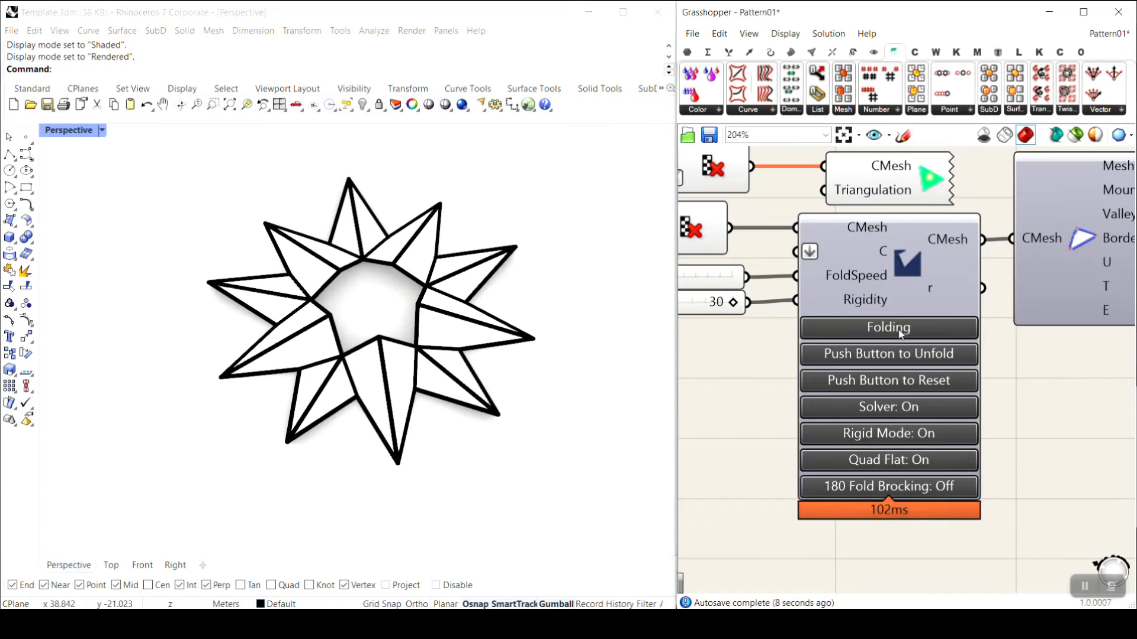
right_drag(385, 322, 319, 365)
scroll(387, 333, up, 2)
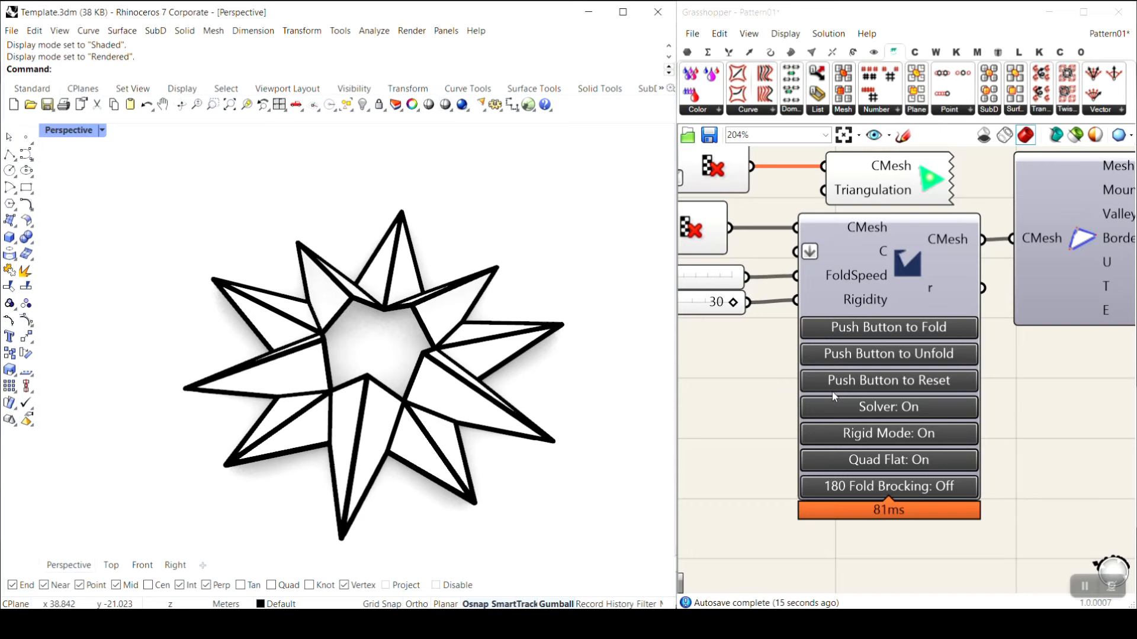
- Reset the folded mesh to flat and set the Fold? toggle to False
click(905, 381)
scroll(864, 266, down, 3)
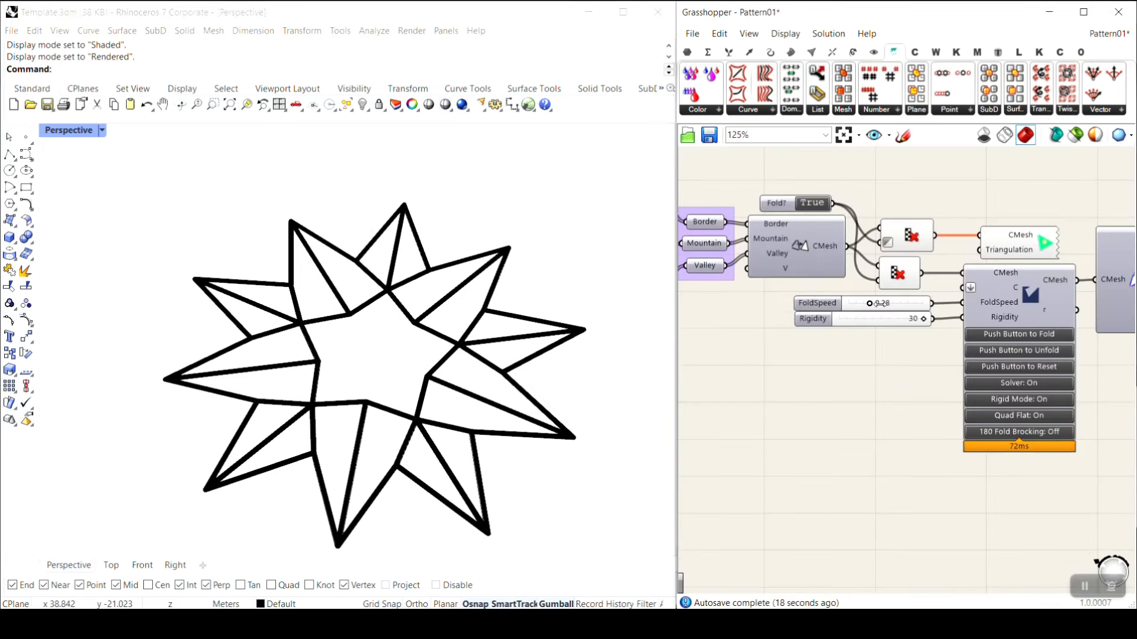
scroll(860, 253, up, 3)
click(886, 235)
- Set the Sides slider to 3, X1 to 25.50 and X2 (X1+) to 8.48
scroll(832, 347, down, 4)
right_drag(802, 373, 1024, 364)
scroll(832, 338, up, 3)
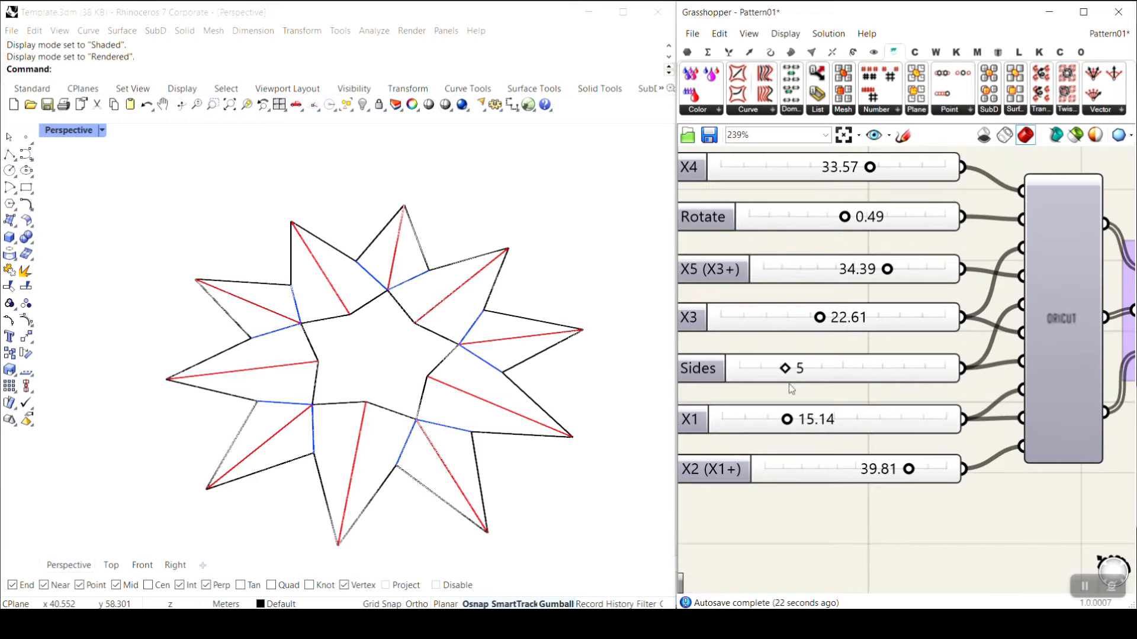
drag(786, 371, 747, 372)
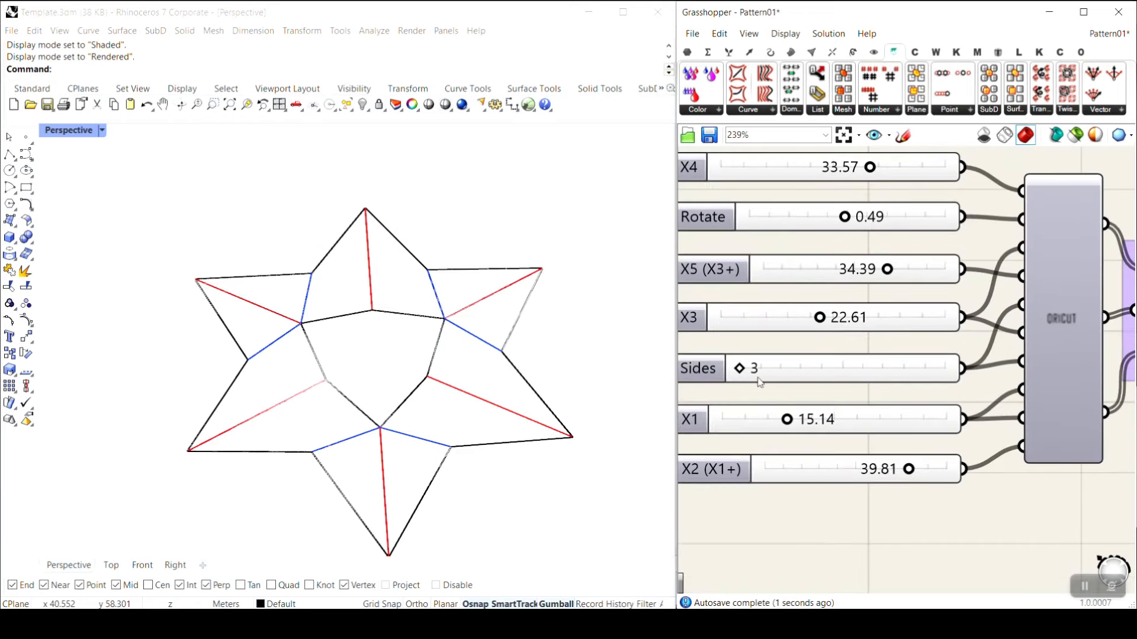
right_drag(780, 431, 850, 417)
drag(862, 405, 910, 405)
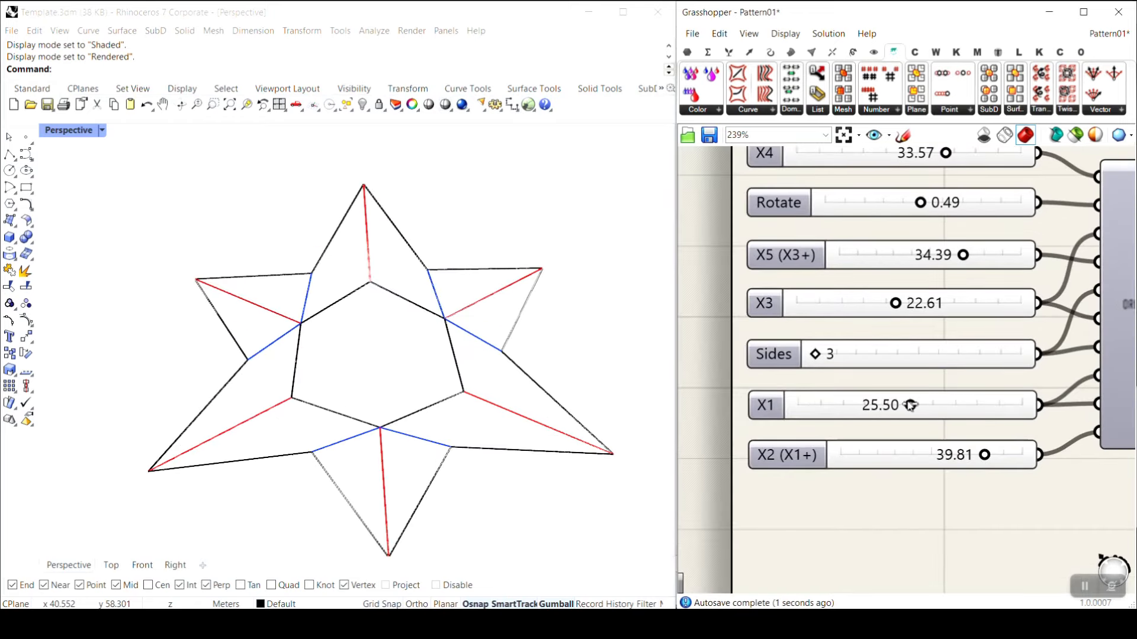
drag(985, 456, 868, 455)
- Set the X3 slider to 29.34, X5 (X3+) to 17.76, Rotate to 0.72 and X4 to 50.00
right_drag(881, 437, 822, 488)
drag(837, 354, 868, 356)
drag(906, 305, 850, 315)
drag(862, 253, 919, 253)
drag(889, 204, 985, 207)
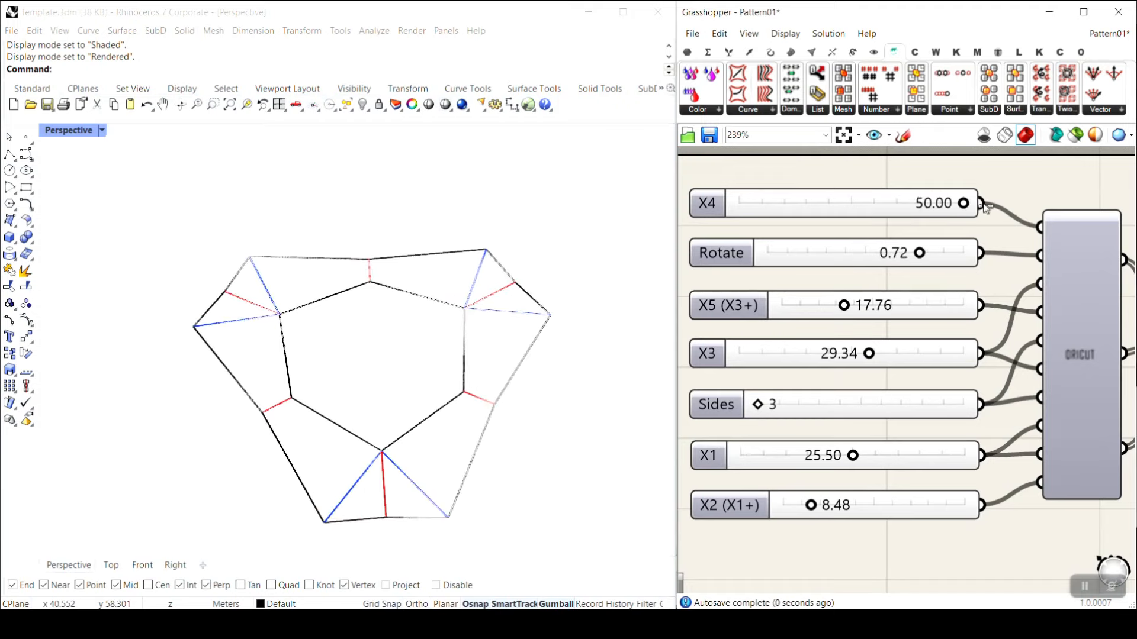
- Set the Fold? toggle to True for the three-sided pattern
right_drag(864, 333, 791, 325)
scroll(790, 326, down, 5)
right_drag(966, 348, 845, 351)
scroll(935, 291, up, 4)
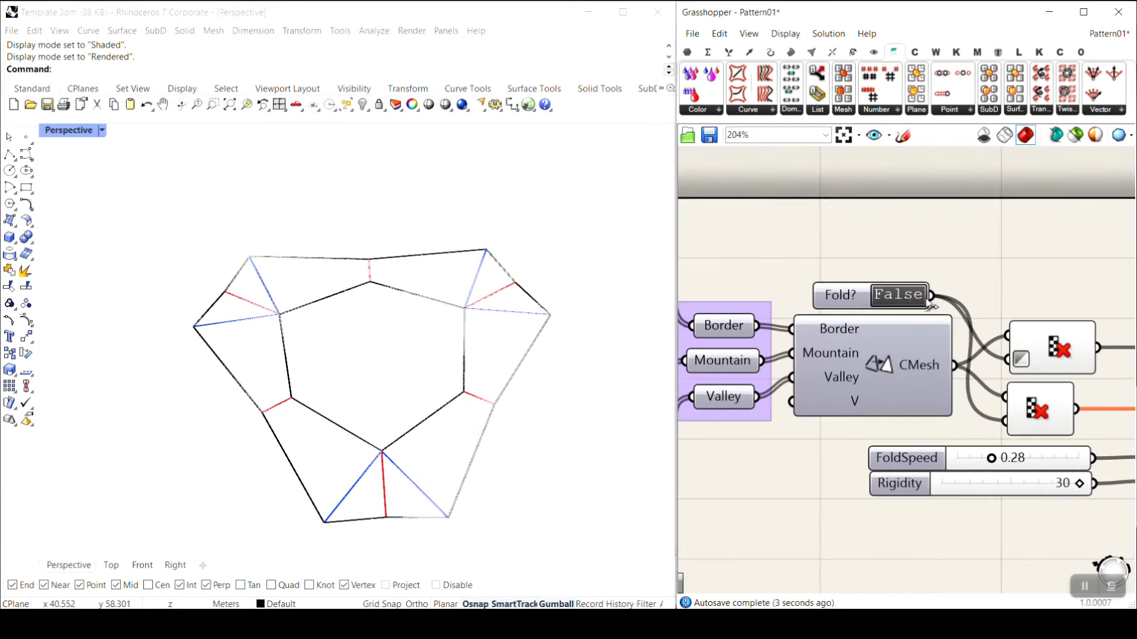
click(909, 295)
- Reset the folding solver to load the three-sided pattern, run the fold, and view the result from another angle
right_drag(1097, 435, 792, 270)
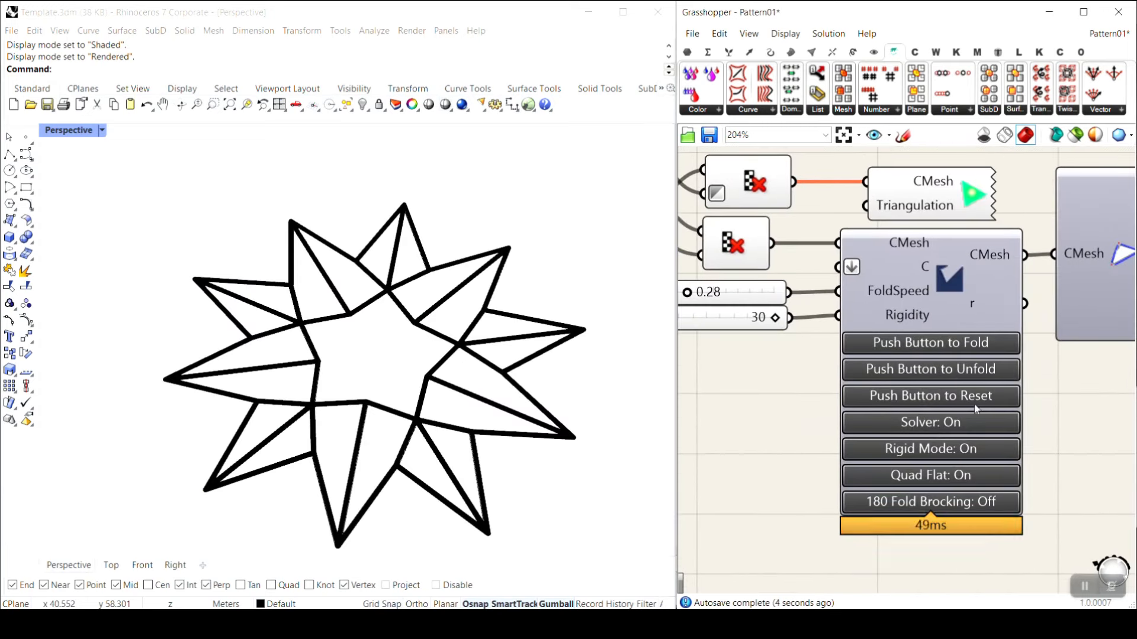
click(973, 396)
click(943, 346)
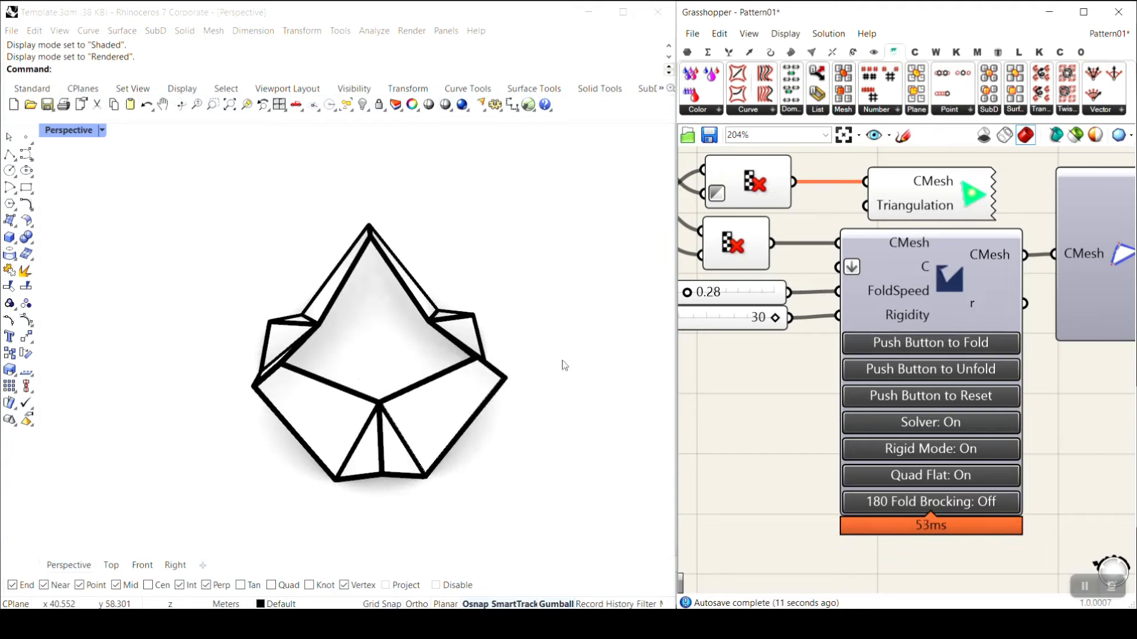
click(476, 331)
right_drag(476, 331, 551, 370)
- Set the Fold? toggle back to False to show the flat three-sided crease pattern
scroll(971, 356, down, 6)
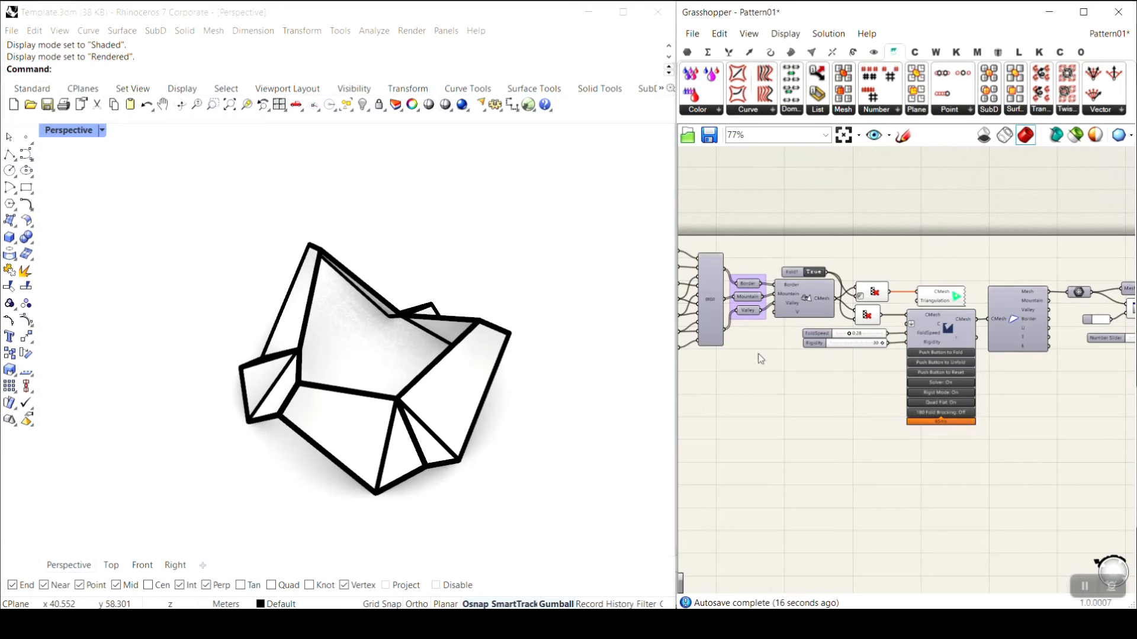
right_drag(758, 356, 883, 379)
scroll(764, 295, up, 2)
scroll(763, 296, up, 1)
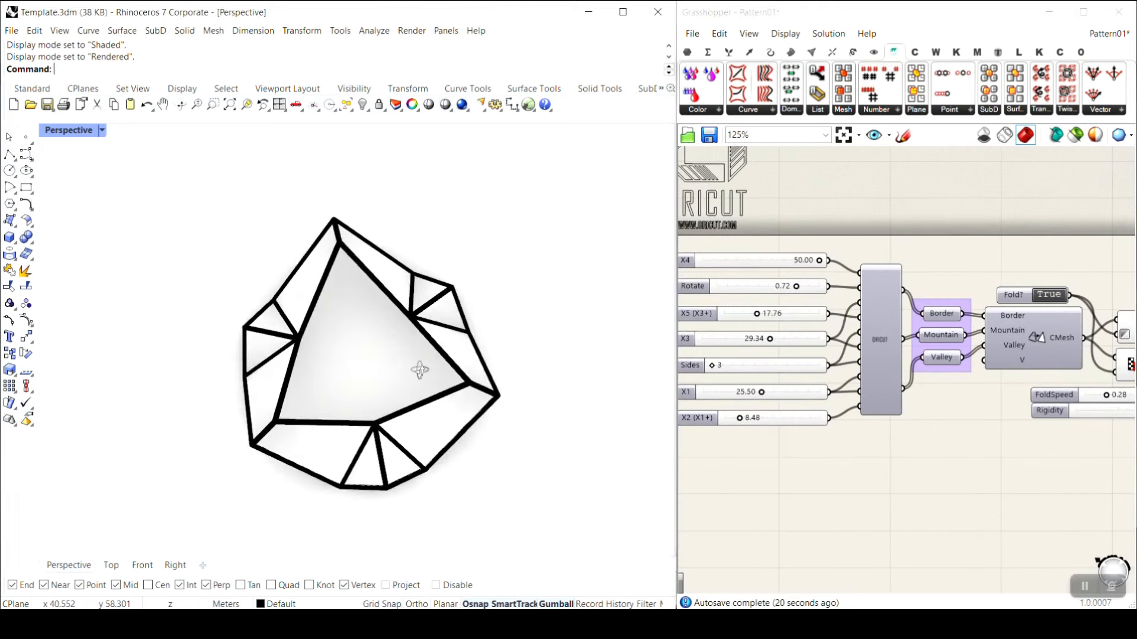
right_drag(966, 335, 938, 330)
click(1026, 292)
- Examine the flat crease pattern and the parameter sliders feeding the pattern component
click(224, 312)
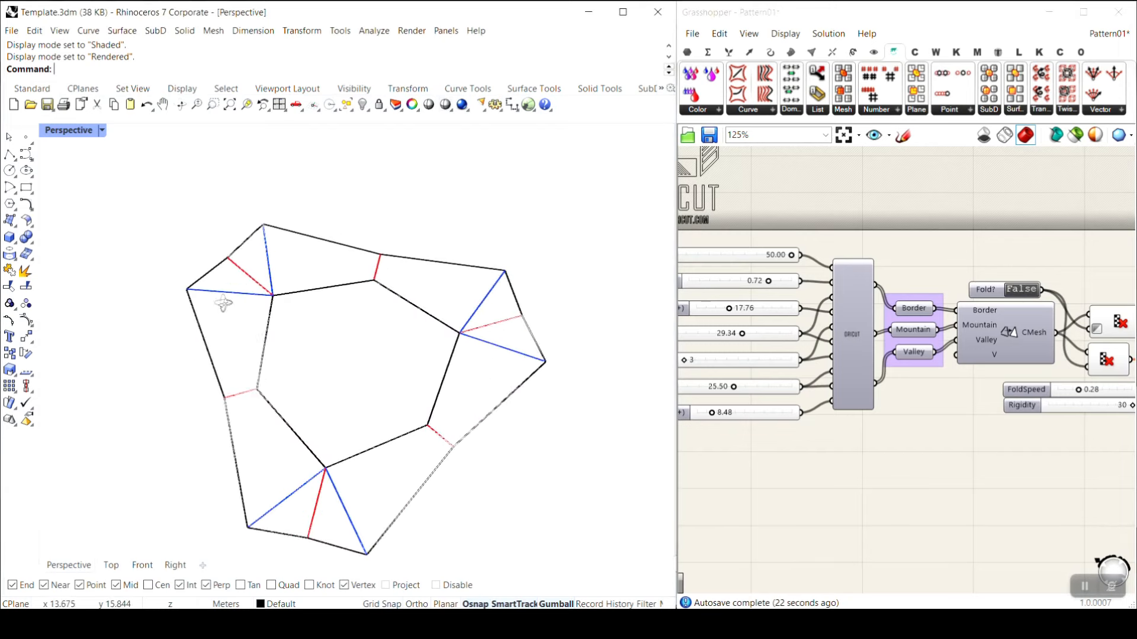
mouse_move(351, 409)
shift+right_down()
mouse_move(368, 367)
mouse_move(356, 388)
shift+right_up()
scroll(328, 349, up, 2)
scroll(343, 294, down, 2)
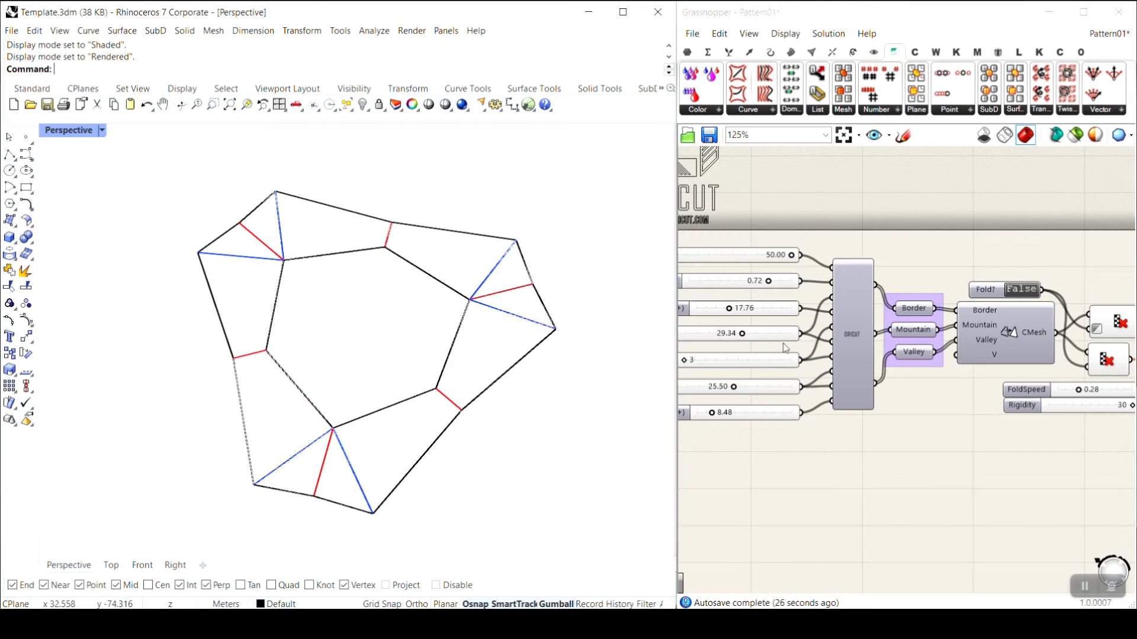
scroll(809, 344, down, 3)
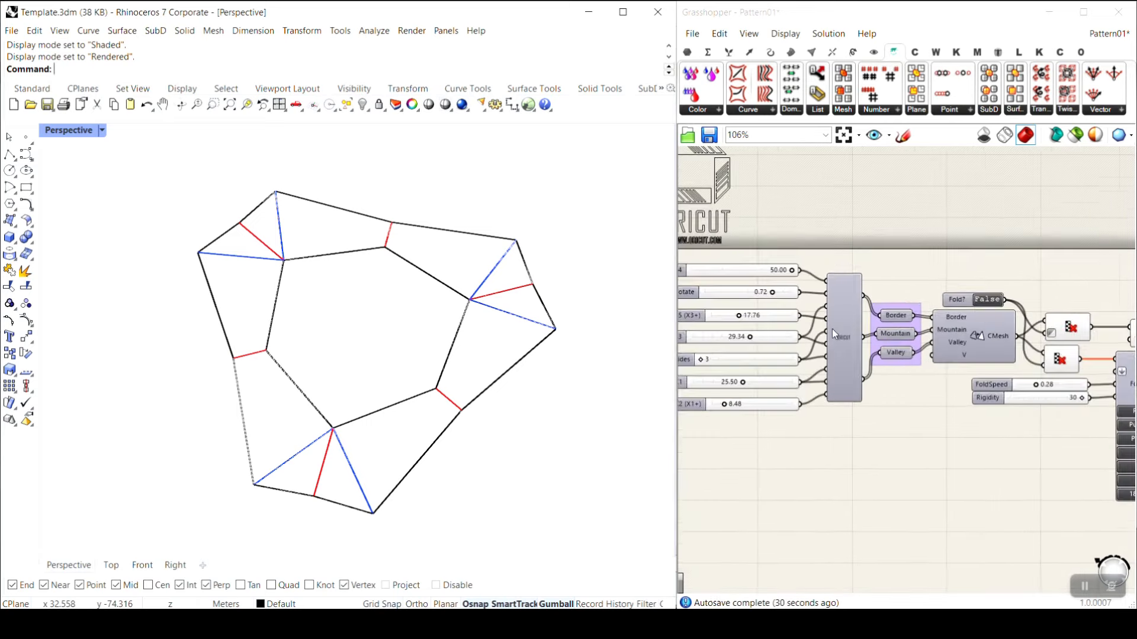
scroll(829, 333, up, 4)
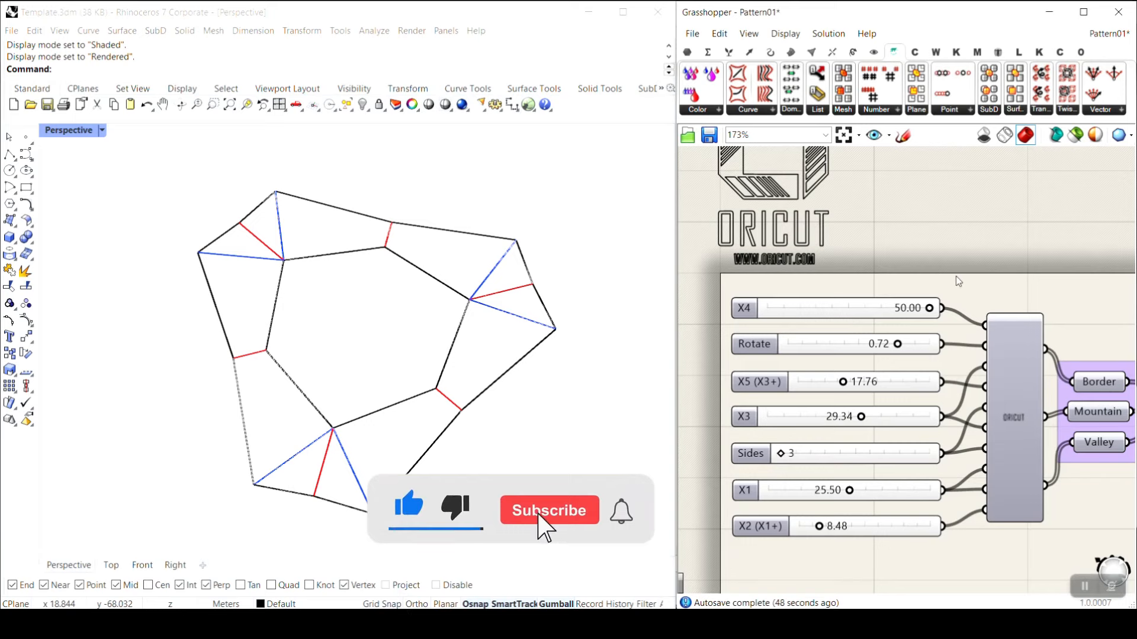
scroll(959, 290, down, 2)
right_drag(950, 302, 891, 320)
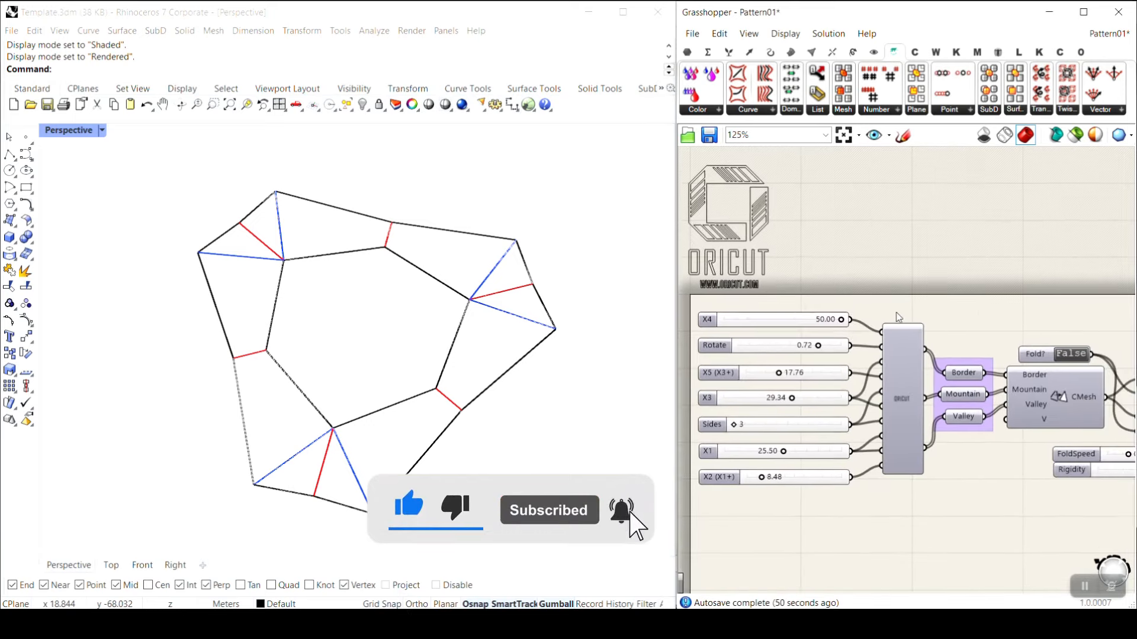
click(708, 52)
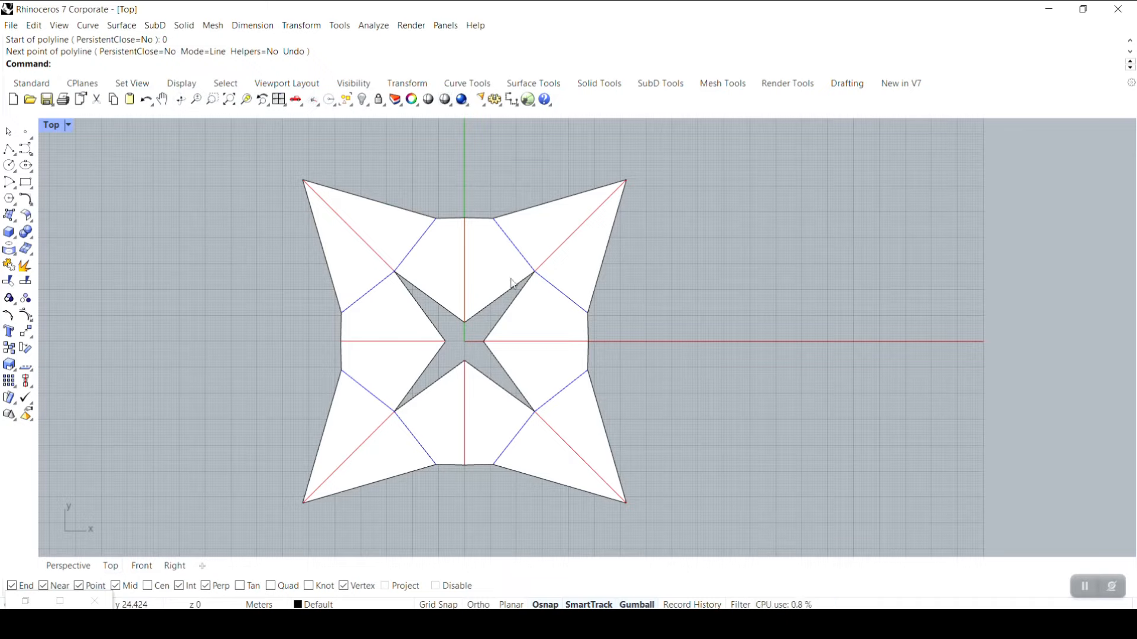
mouse_move(227, 164)
mouse_down()
mouse_move(655, 541)
mouse_move(713, 532)
mouse_up()
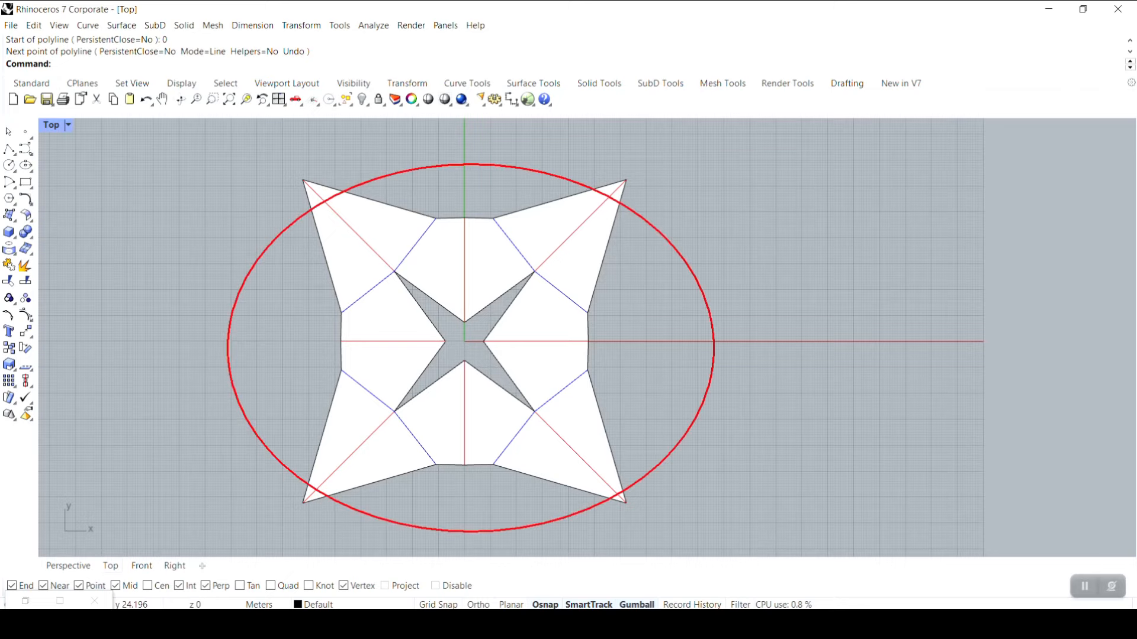
drag(466, 134, 466, 562)
drag(174, 335, 792, 336)
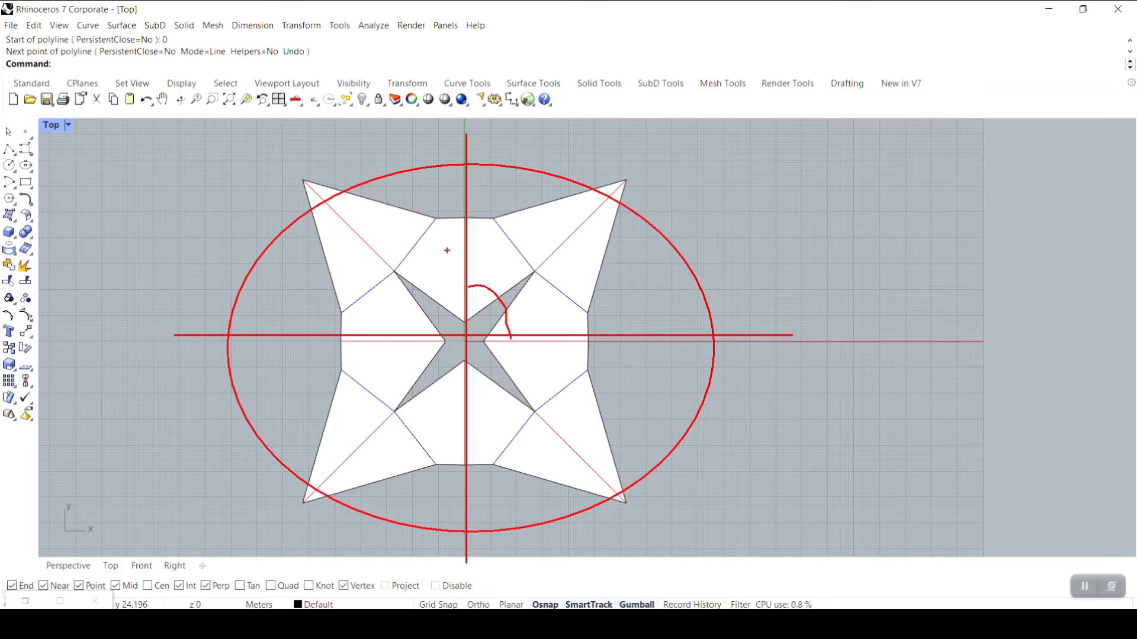
key(Escape)
scroll(531, 293, up, 4)
scroll(529, 283, down, 2)
right_drag(508, 280, 481, 311)
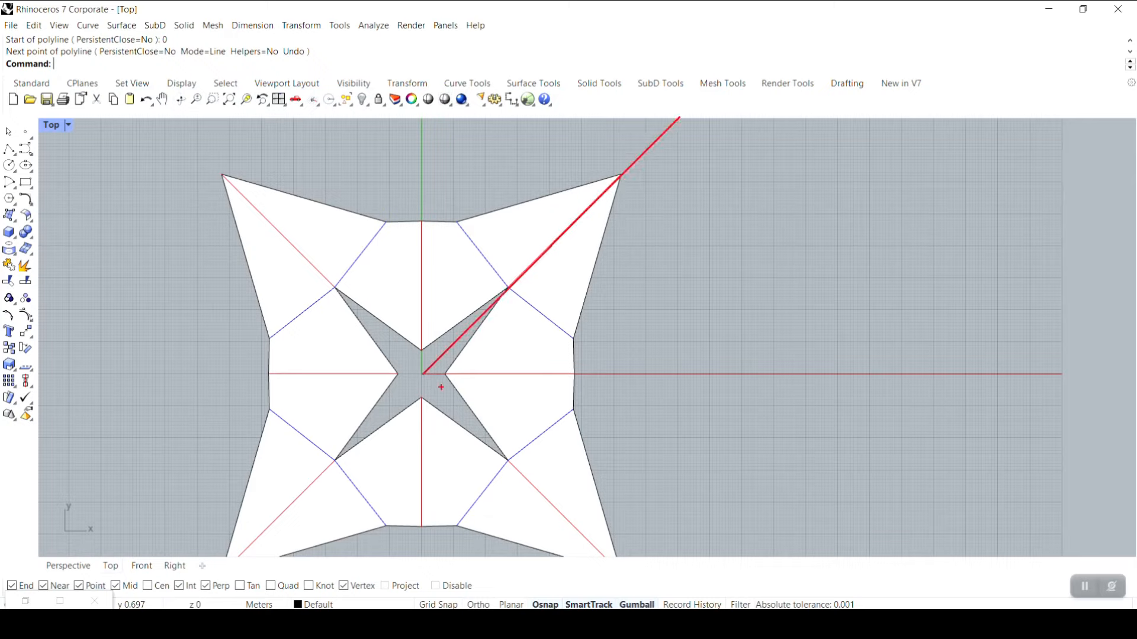
drag(425, 374, 770, 375)
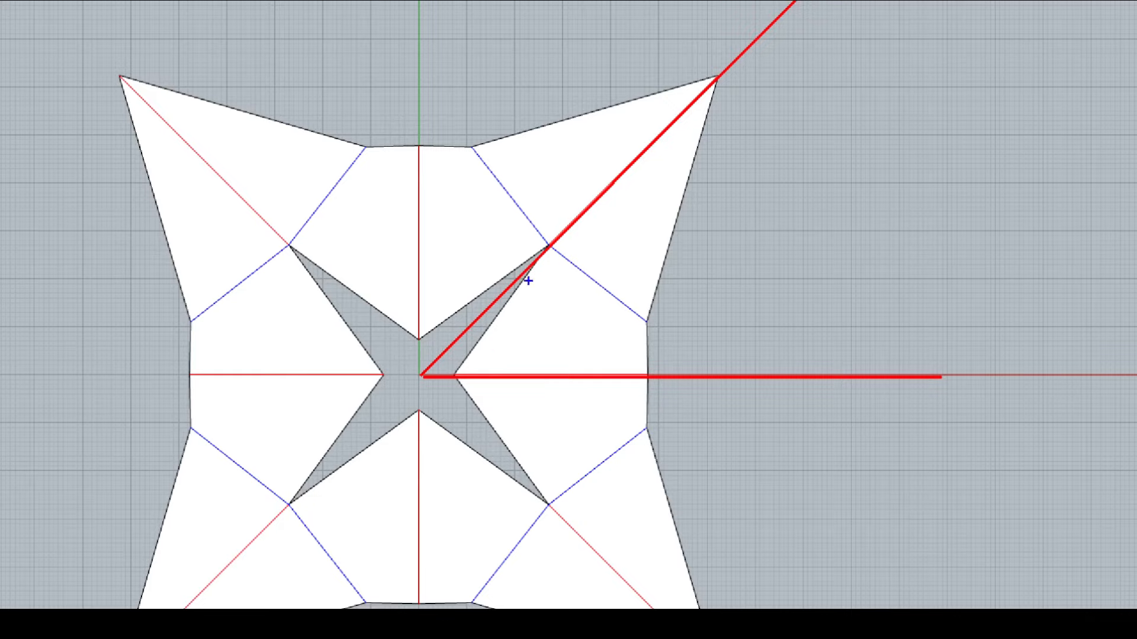
drag(539, 236, 558, 253)
drag(445, 362, 472, 385)
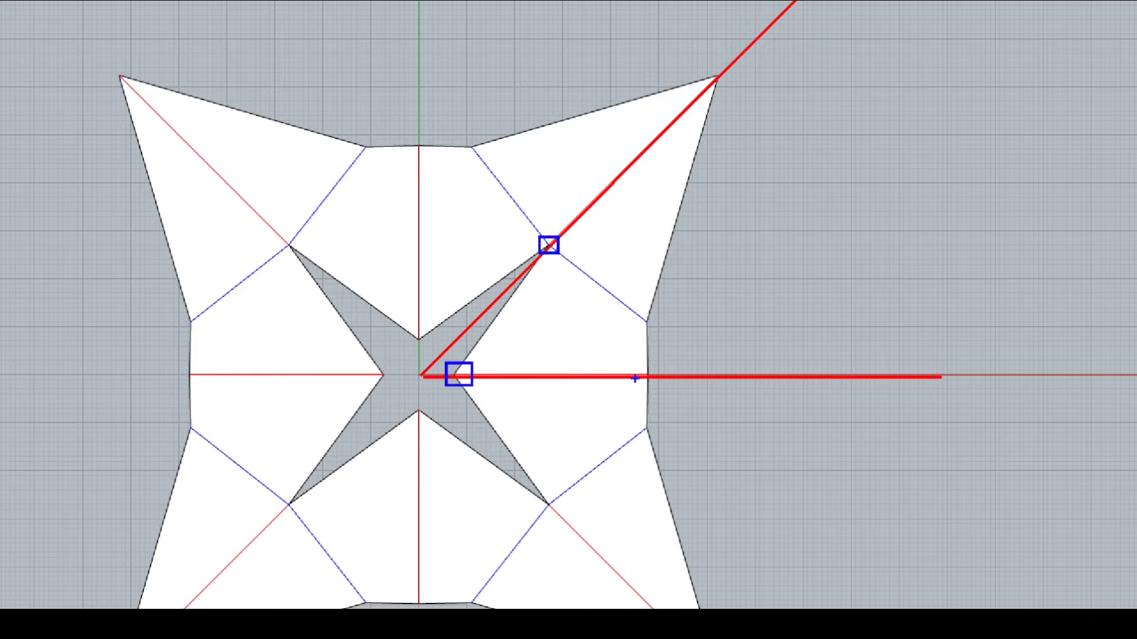
drag(642, 370, 657, 387)
drag(640, 313, 660, 334)
drag(716, 71, 731, 87)
mouse_move(622, 255)
mouse_down()
mouse_move(612, 186)
mouse_move(564, 174)
mouse_up()
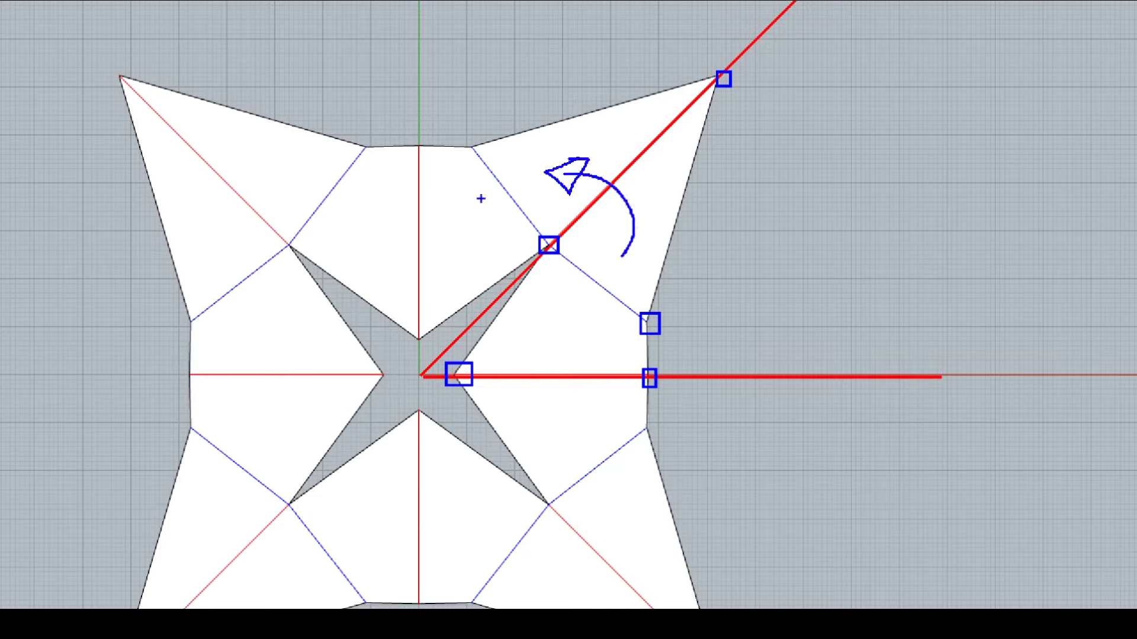
shift+drag(424, 40, 426, 374)
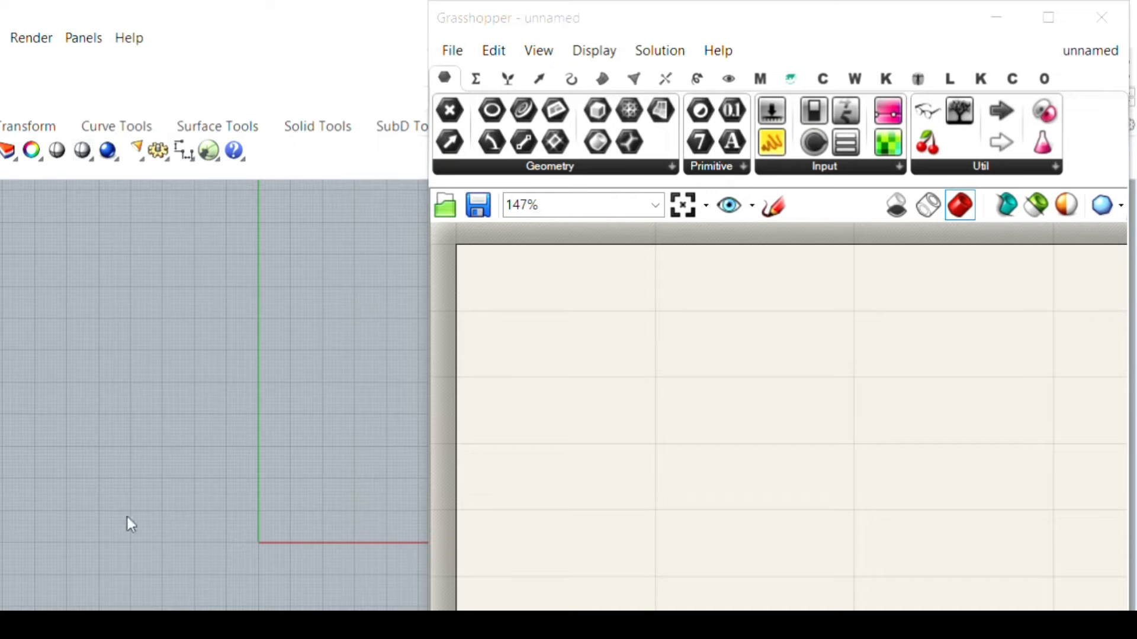
- Add an Exceptions component to the empty Grasshopper canvas and place it outside the page's upper-left corner
drag(927, 111, 698, 307)
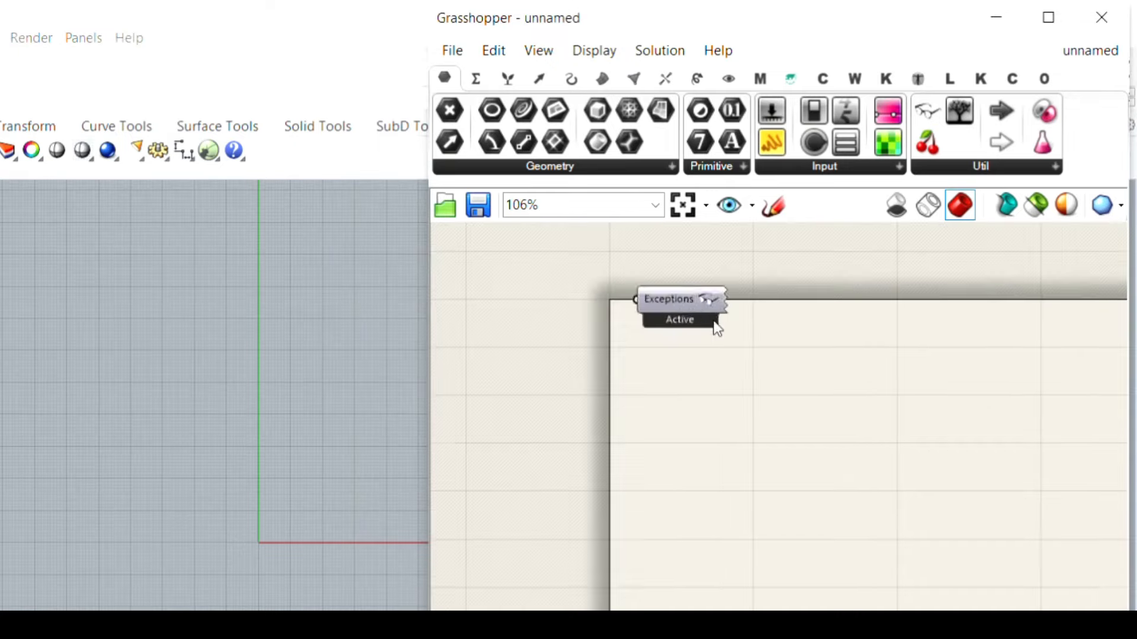
scroll(752, 370, up, 3)
right_drag(716, 362, 745, 495)
scroll(745, 495, down, 2)
drag(716, 424, 550, 333)
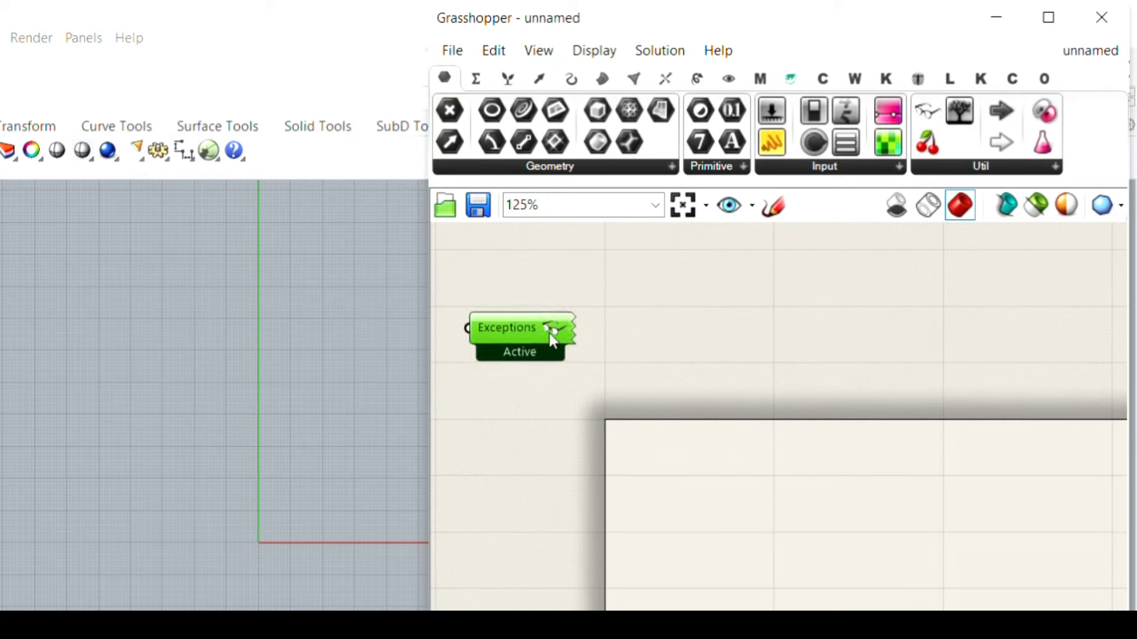
- Open the component search on the empty area of the page
scroll(769, 539, up, 2)
right_drag(769, 539, 690, 490)
right_drag(257, 553, 152, 584)
scroll(716, 492, up, 2)
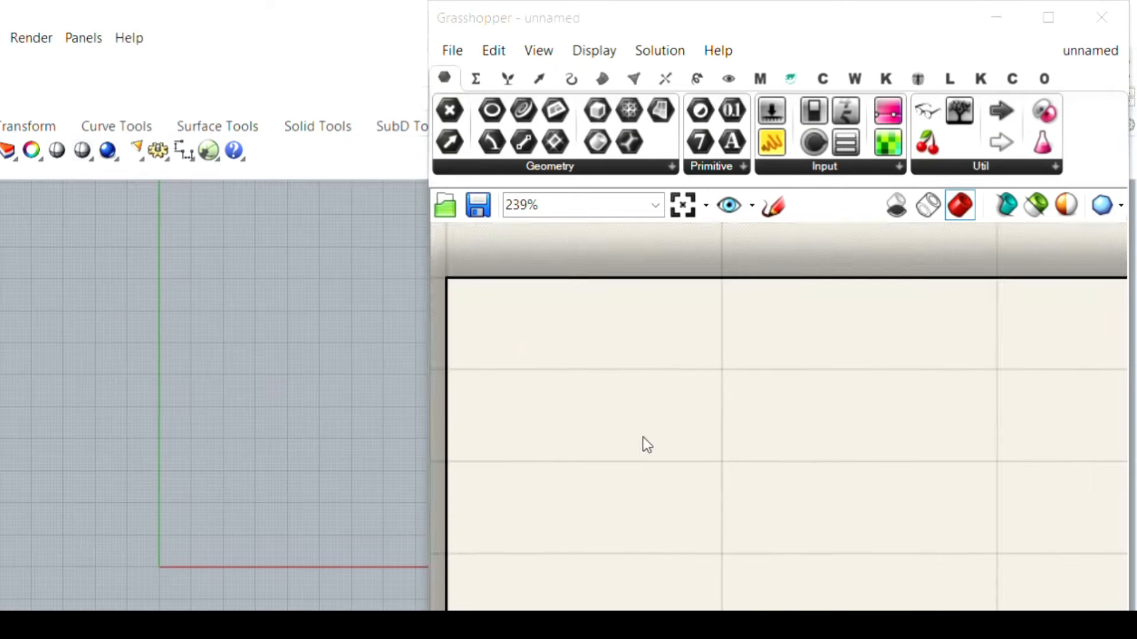
double_click(665, 452)
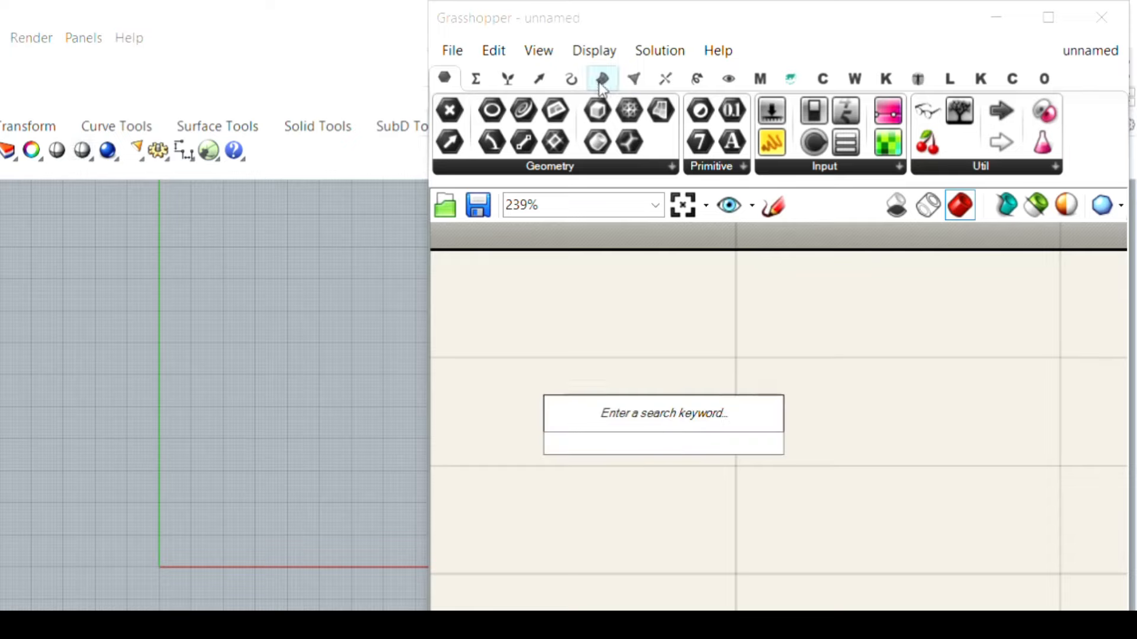
- Switch the component tabs to text labels and back to icons, and check the Draw Full Names display option
click(641, 95)
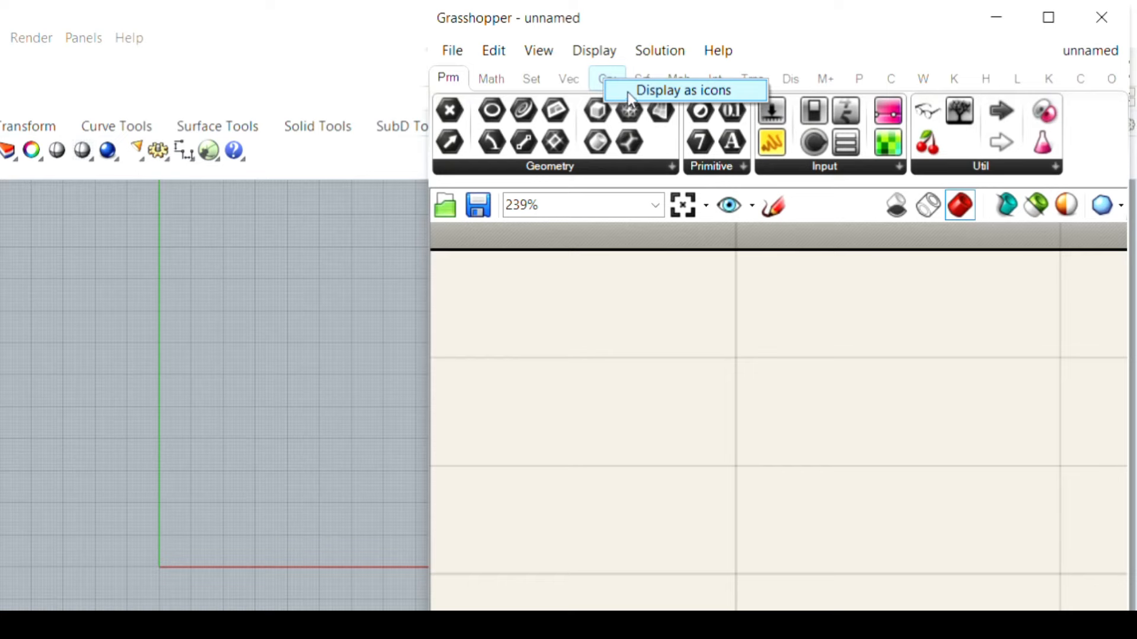
click(631, 95)
click(595, 51)
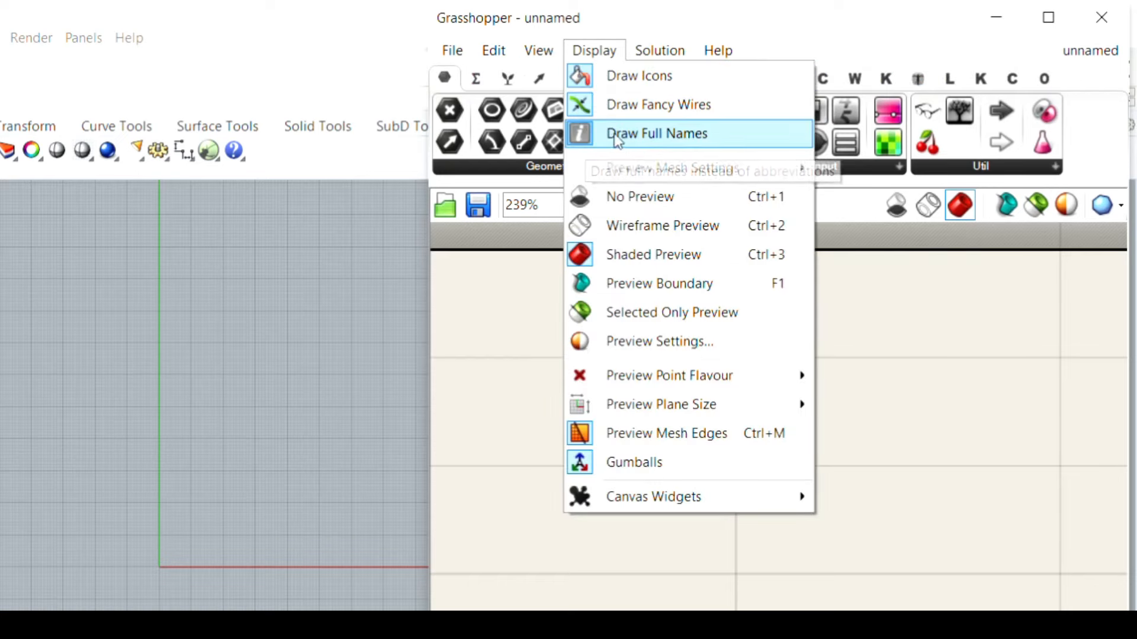
click(547, 546)
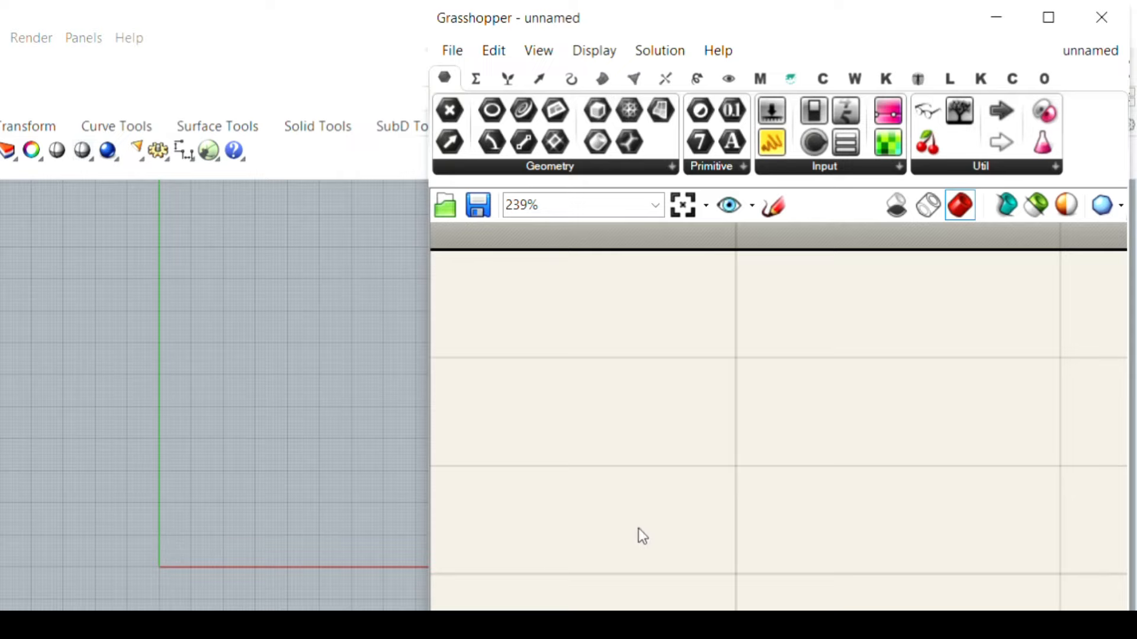
- Add an empty Panel component near the upper-left corner of the page
double_click(644, 403)
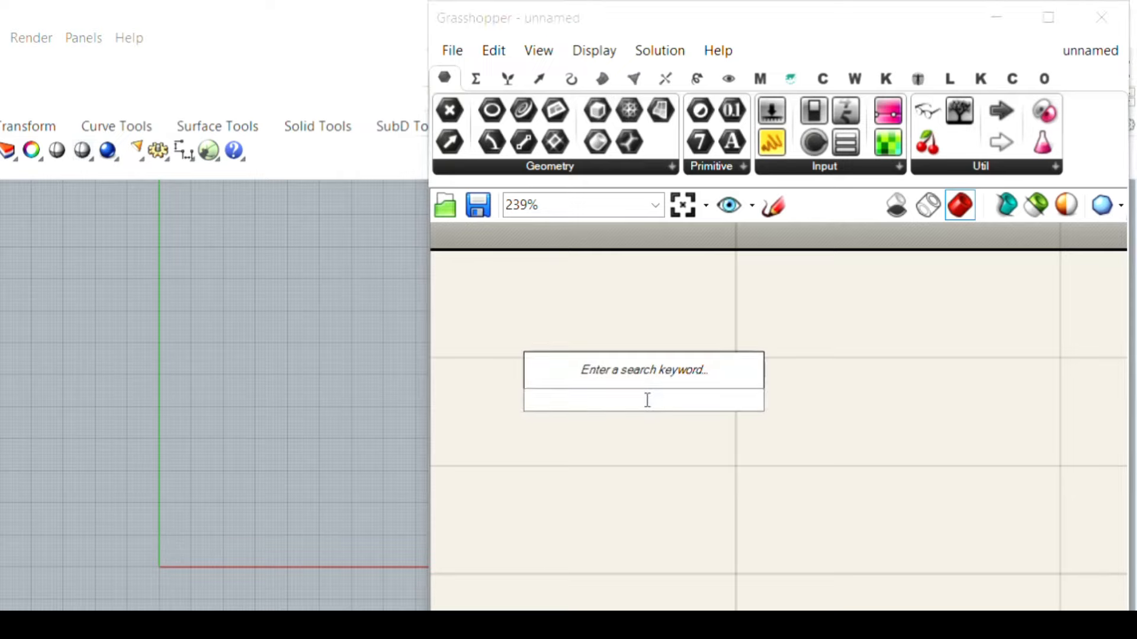
text(//)
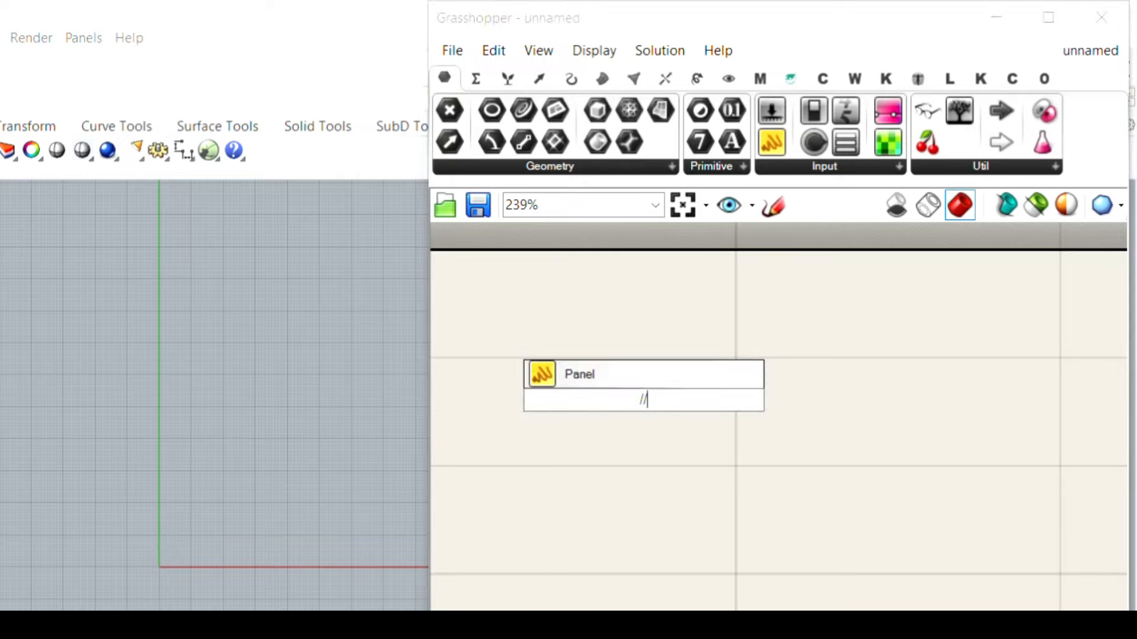
key(ctrl+z)
double_click(631, 459)
text(//)
key(Return)
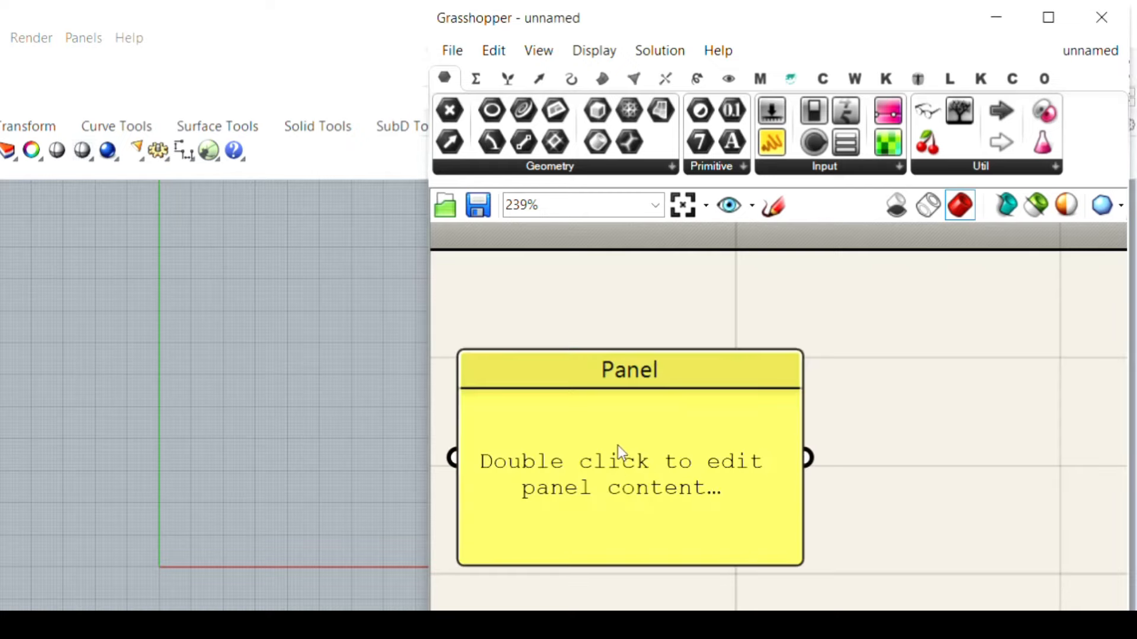
- Set the panel's content to 360 and shrink the panel to fit the number
double_click(623, 454)
text(360)
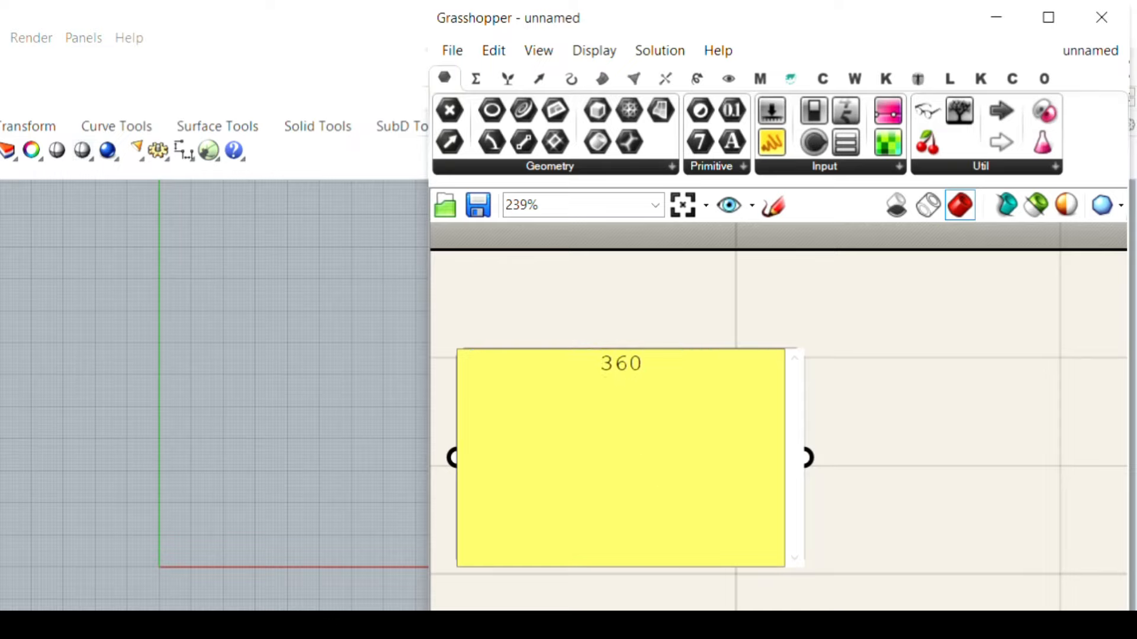
click(811, 584)
drag(799, 558, 681, 456)
right_drag(824, 518, 796, 540)
- Add a Division component beside the panel and connect the 360 panel to its A input
click(477, 78)
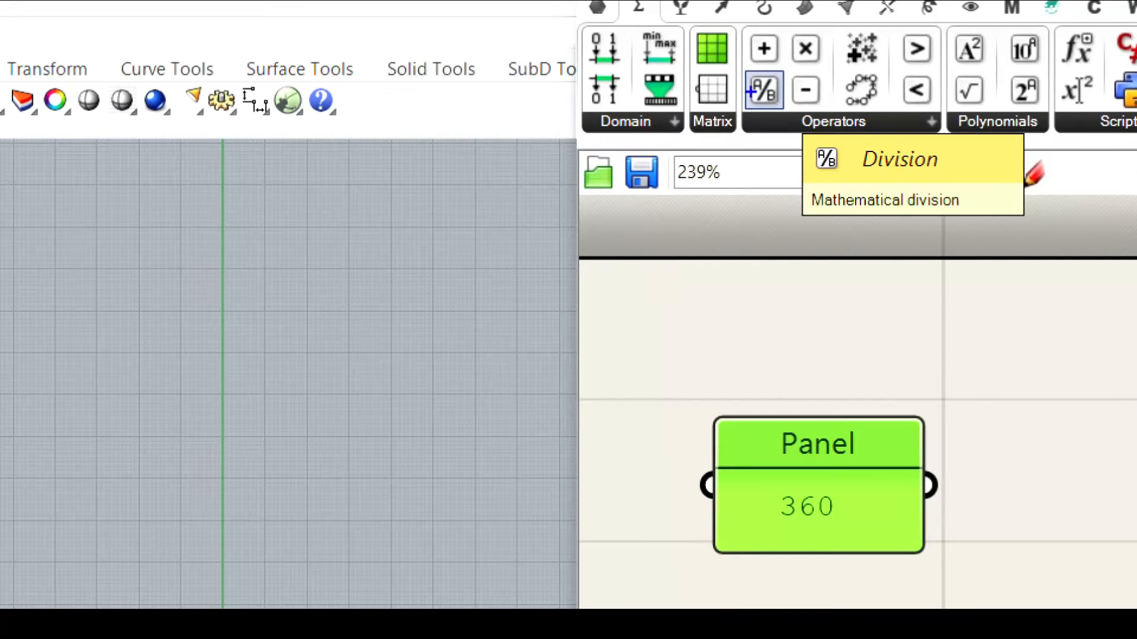
drag(749, 84, 900, 170)
click(764, 90)
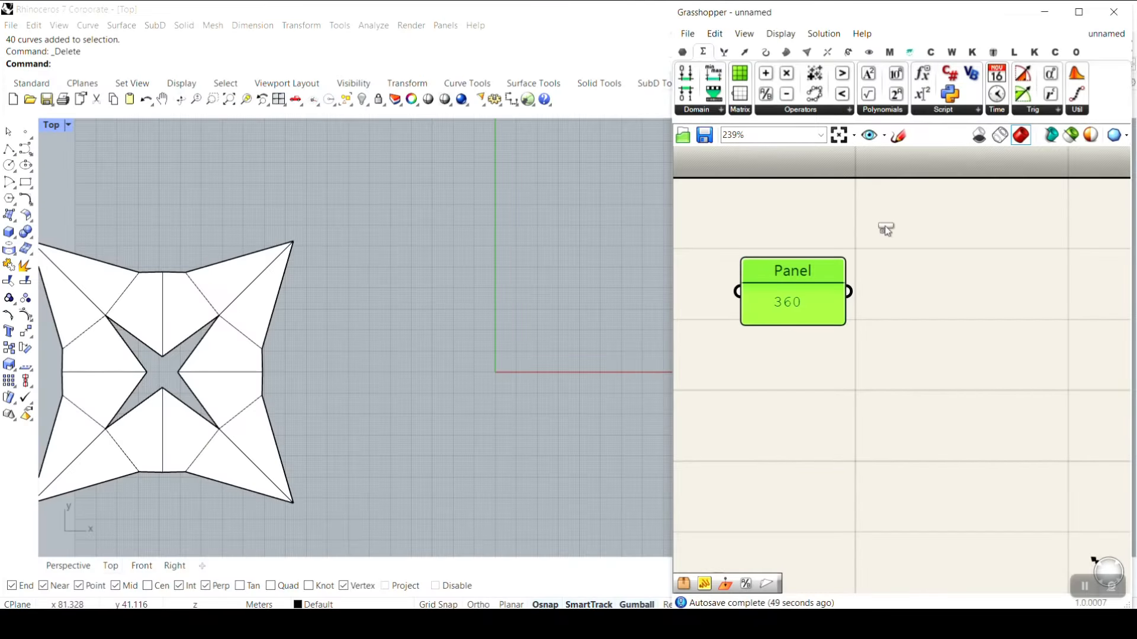
click(968, 345)
drag(849, 292, 903, 331)
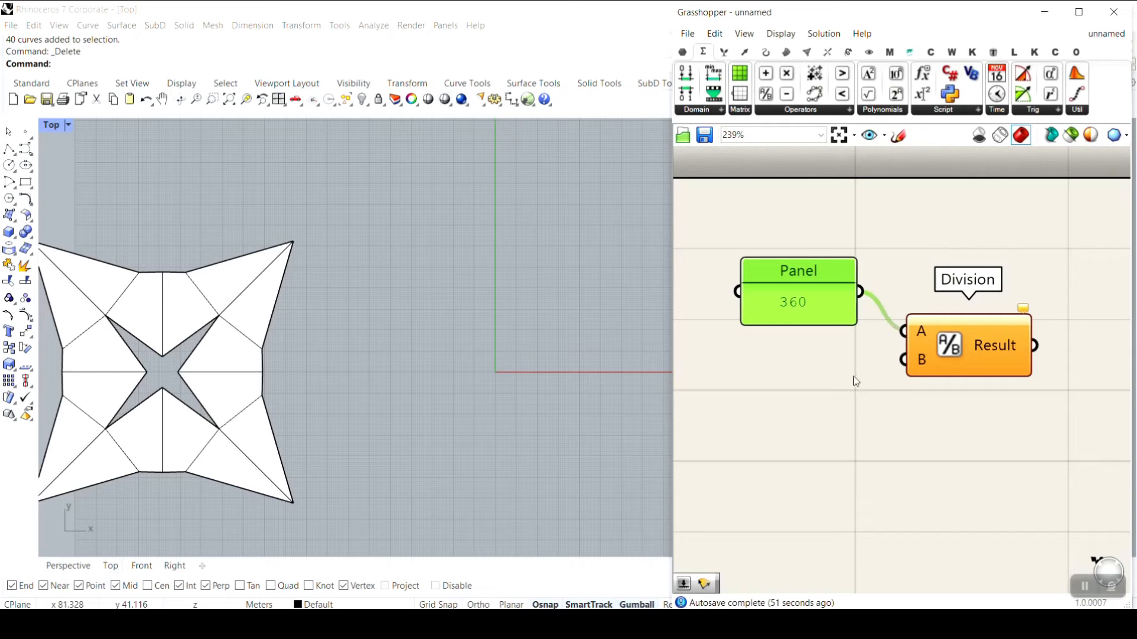
- Add an integer number slider from 3 to 12 below the panel and rename it Count
scroll(808, 383, up, 2)
double_click(774, 395)
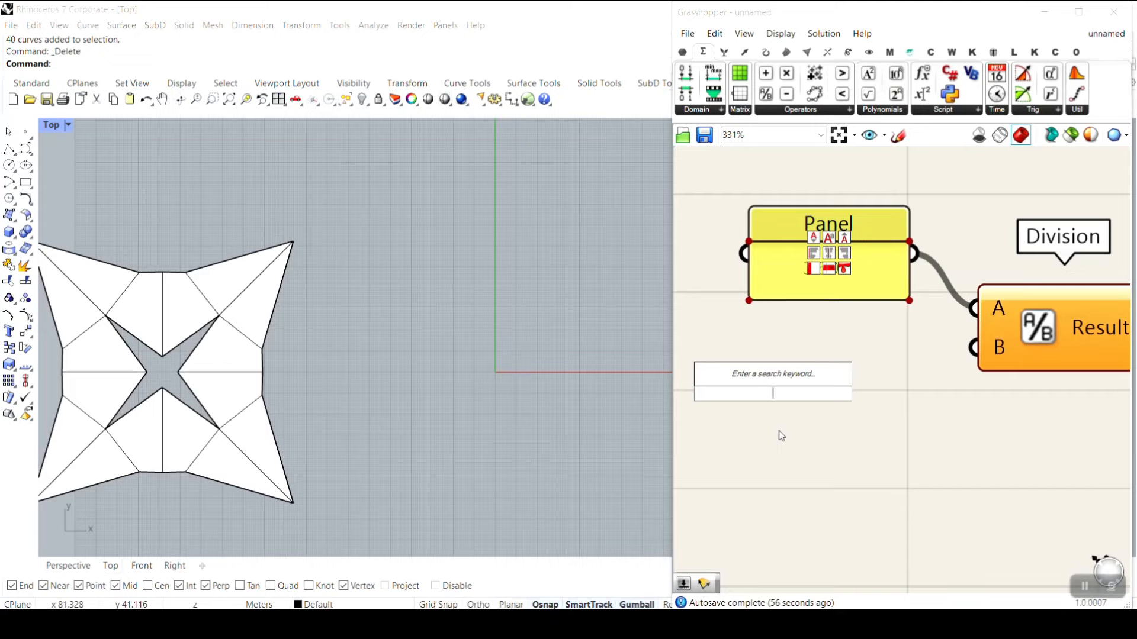
text(3.12)
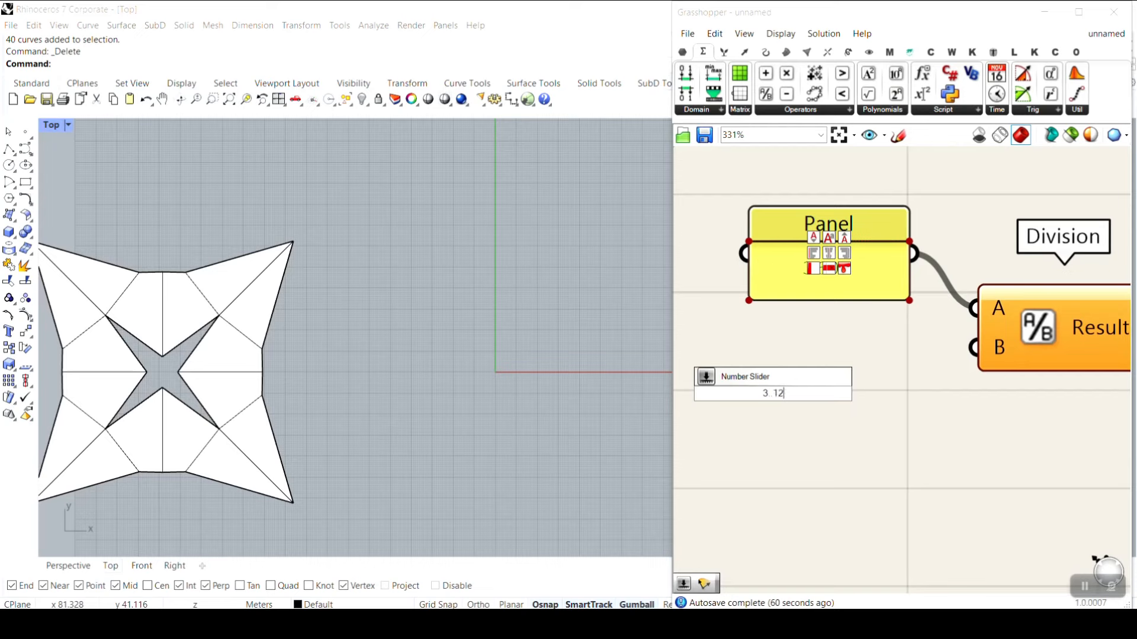
key(Return)
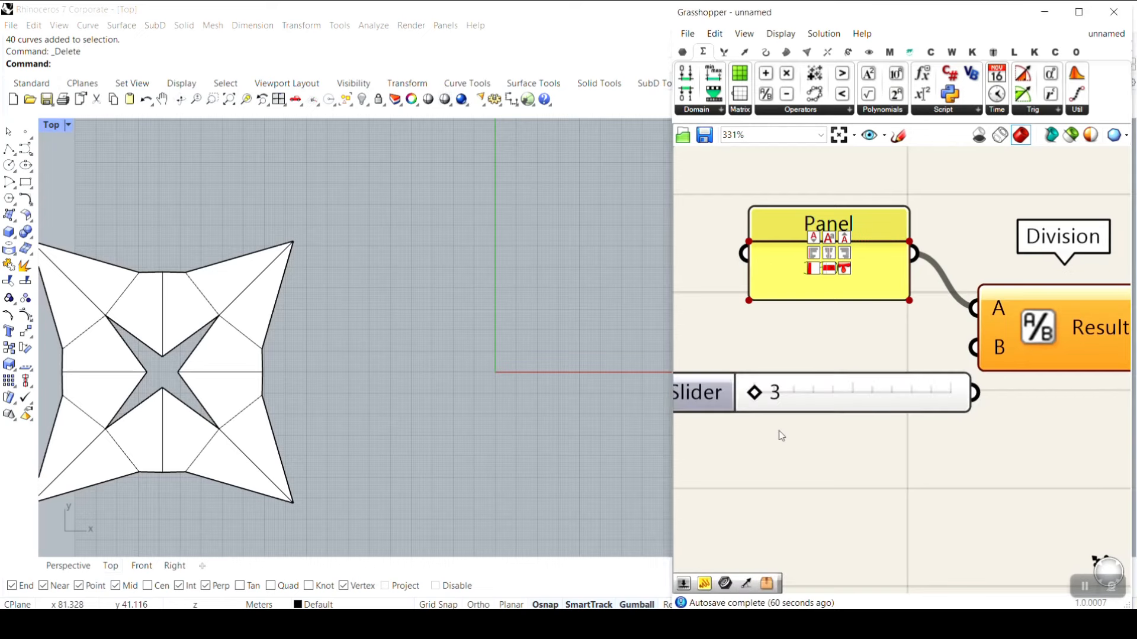
scroll(798, 421, down, 2)
right_click(829, 401)
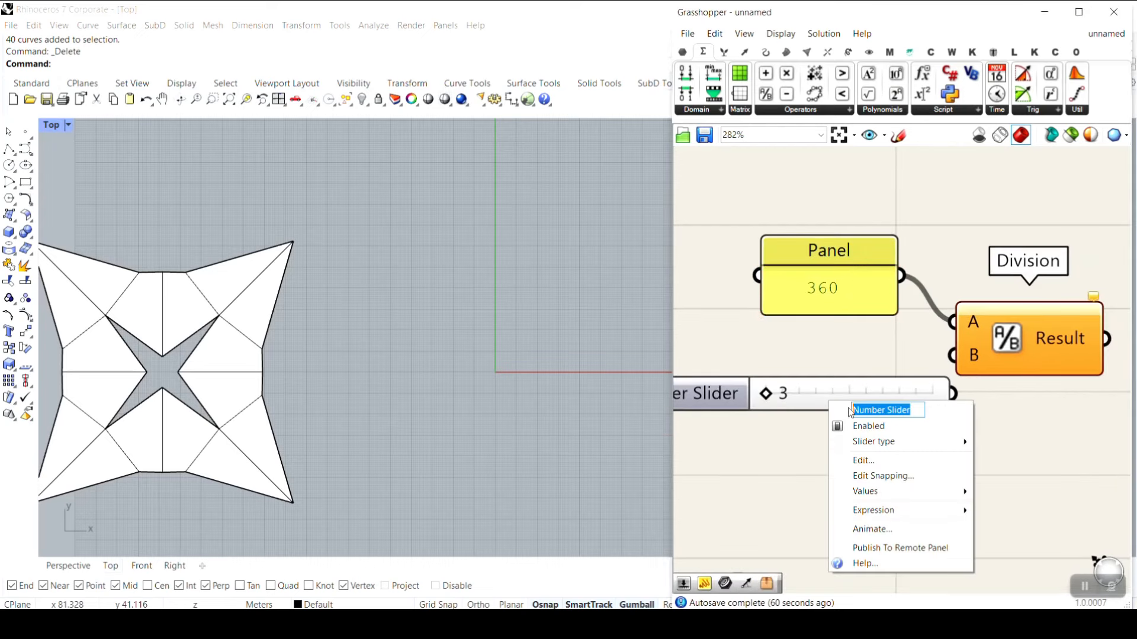
text(Count)
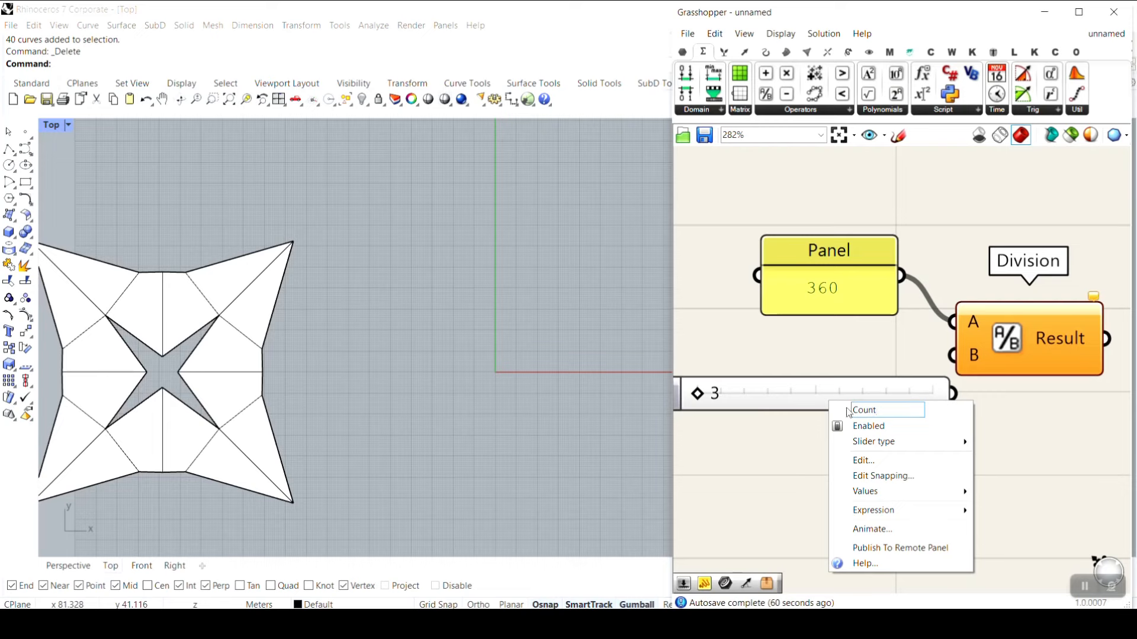
key(Return)
- Connect the Count slider to the B input of the Division component
scroll(900, 391, down, 3)
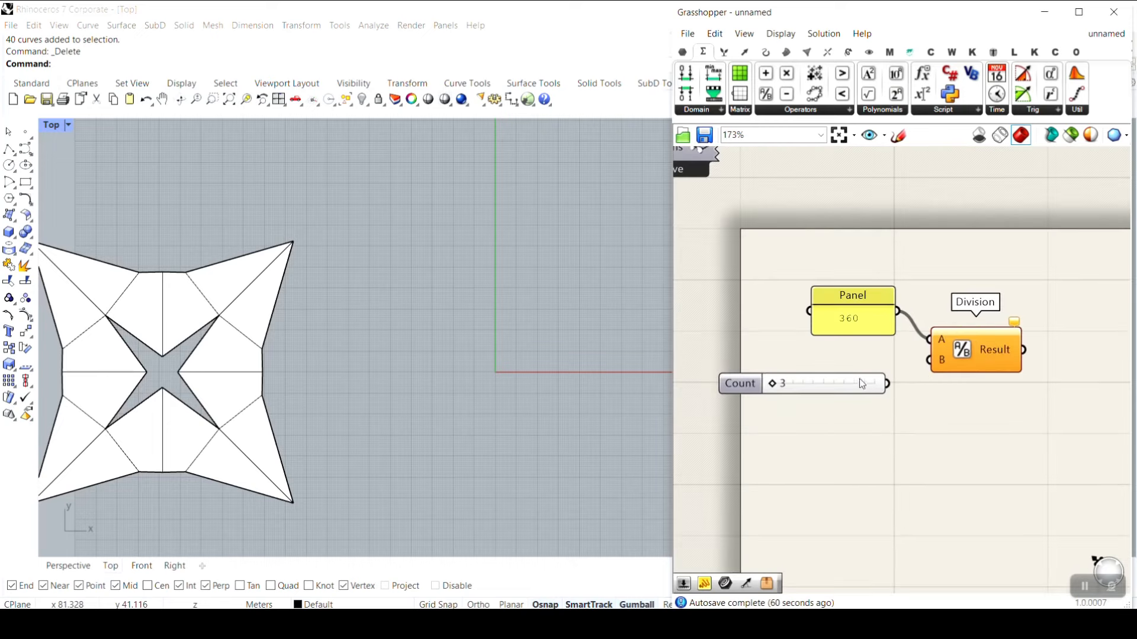
scroll(922, 381, up, 3)
click(925, 367)
drag(925, 366, 954, 353)
scroll(866, 350, down, 3)
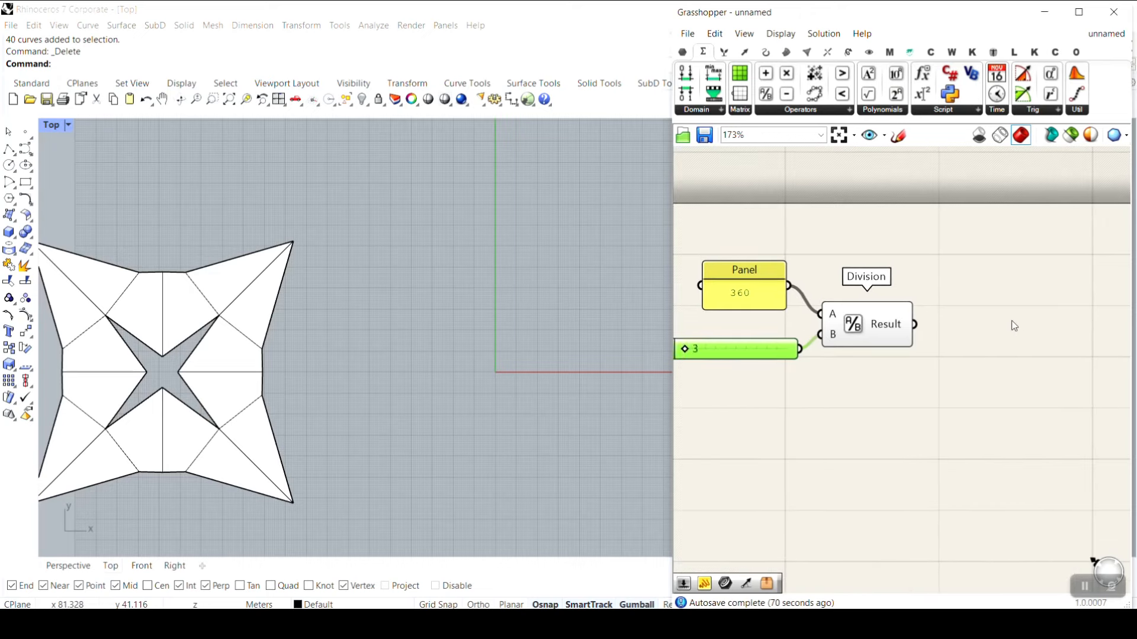
- Add a second panel beside the Division component and connect the division Result to it
double_click(1013, 320)
text(panel)
key(Return)
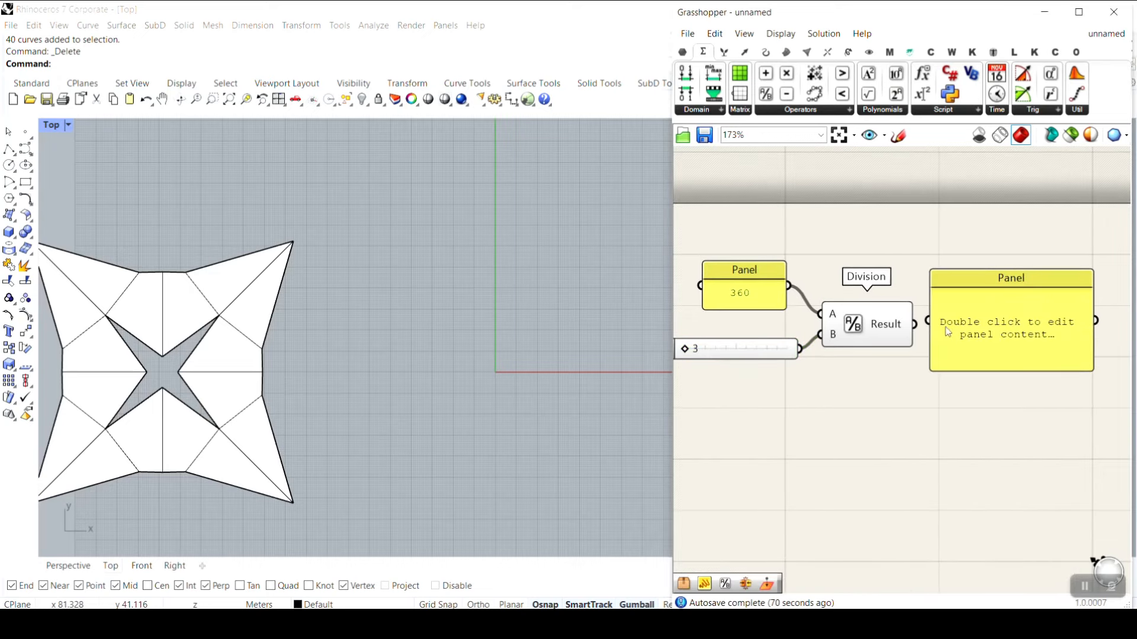
drag(914, 324, 927, 321)
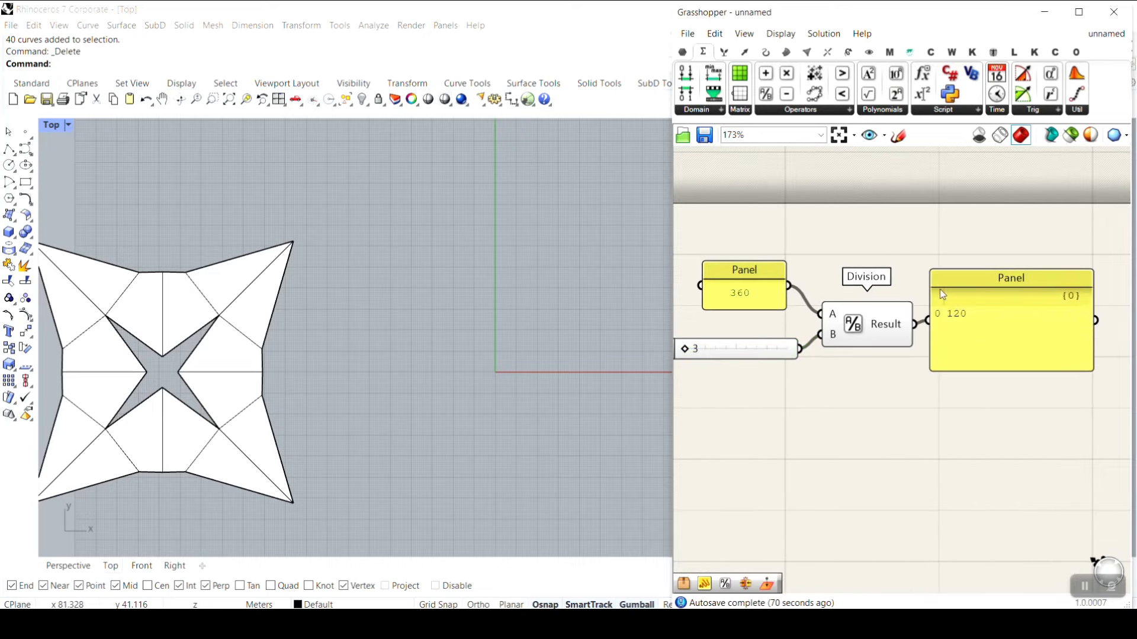
- Set the Count slider to 4 and change the content of the panel feeding input A to 180
drag(701, 349, 714, 349)
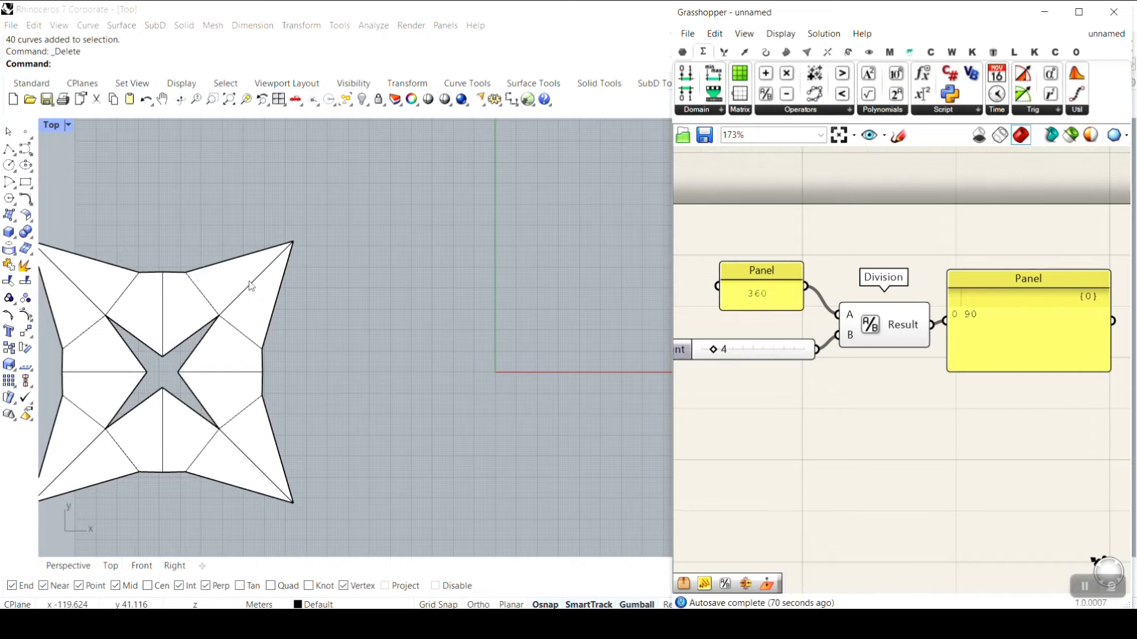
scroll(828, 320, up, 3)
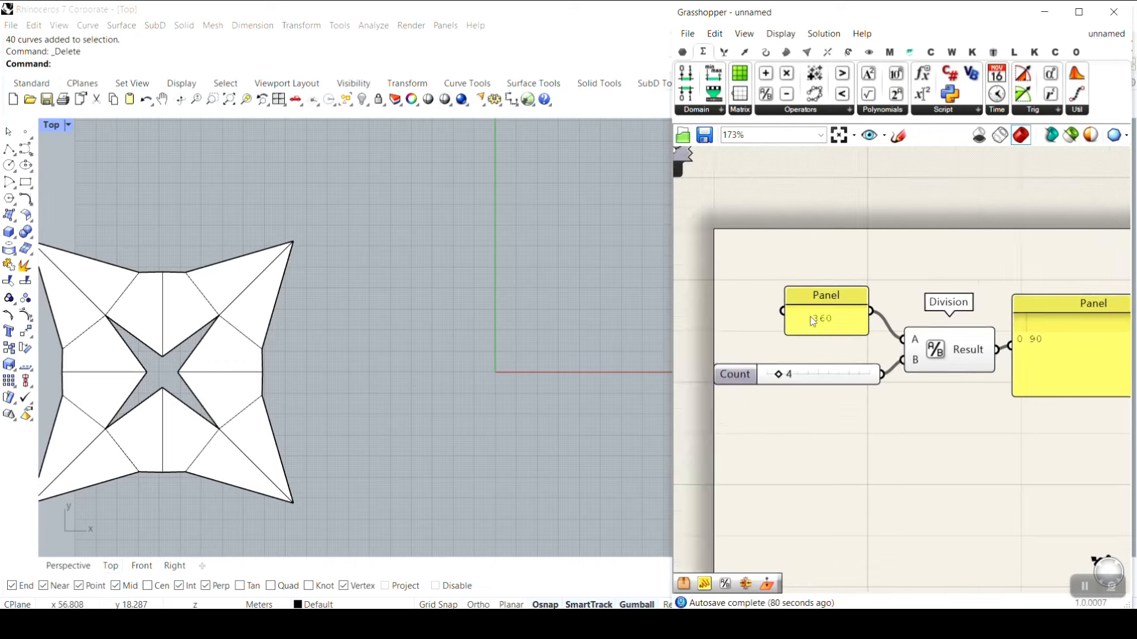
double_click(835, 328)
text(180)
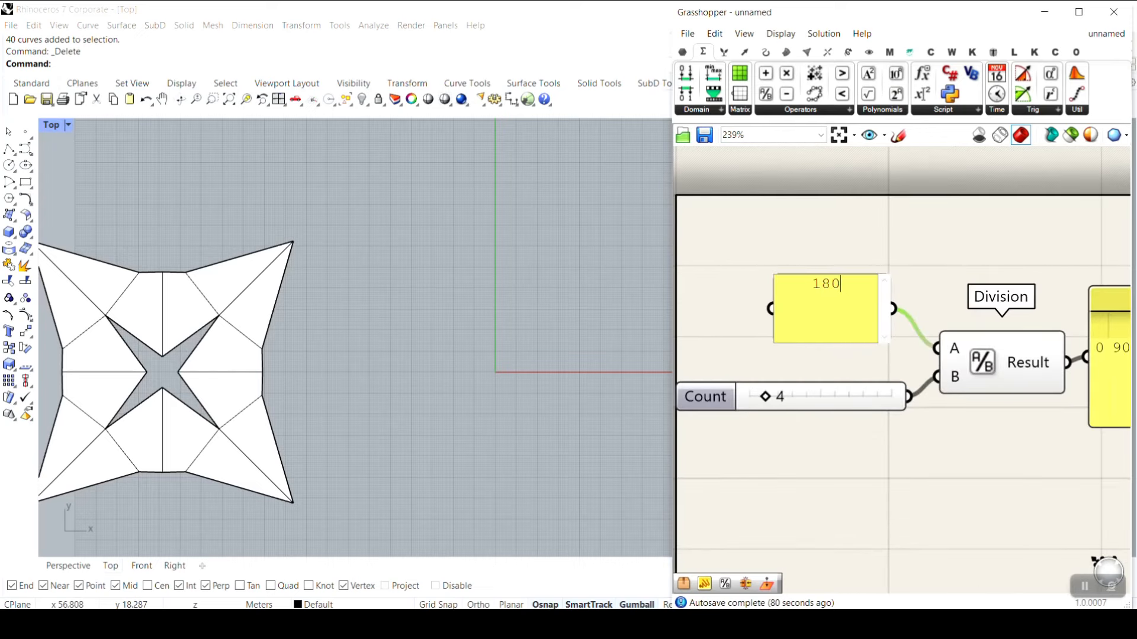
click(842, 248)
scroll(840, 250, down, 3)
scroll(888, 319, up, 3)
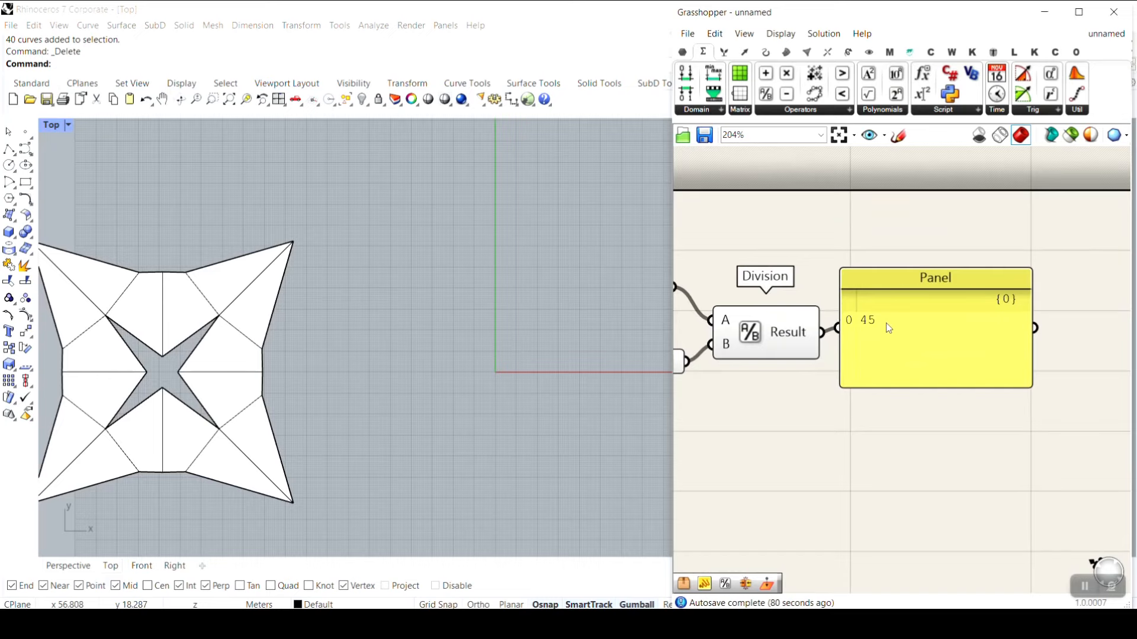
- Move the result panel farther away from the Division component
scroll(871, 355, down, 3)
drag(886, 358, 911, 358)
scroll(874, 361, up, 2)
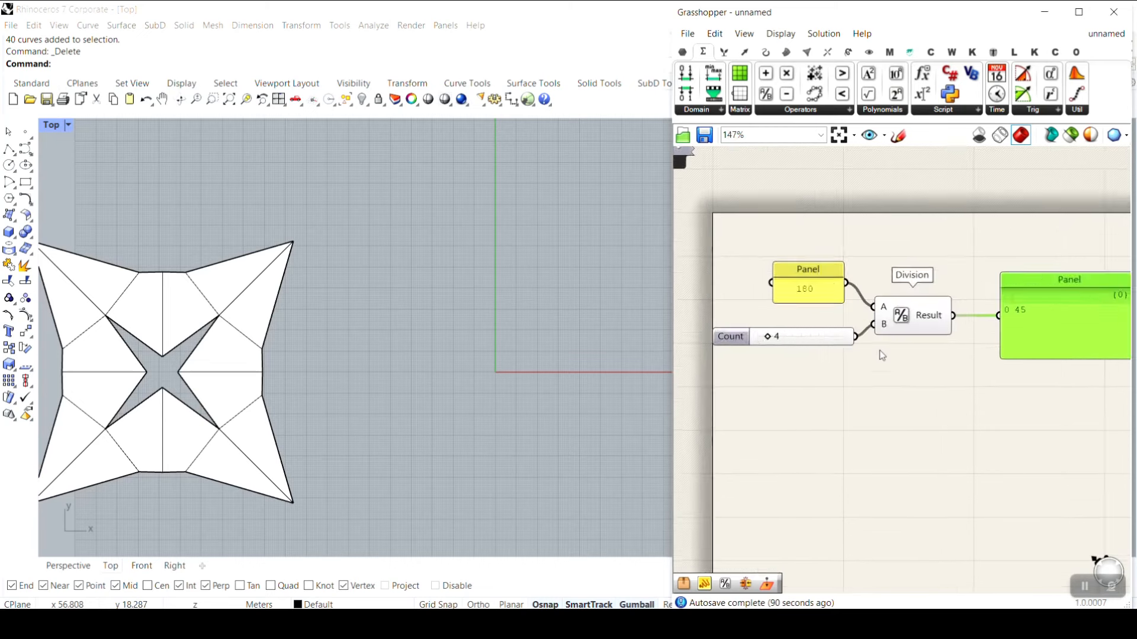
scroll(882, 356, down, 3)
drag(1002, 381, 725, 267)
click(897, 403)
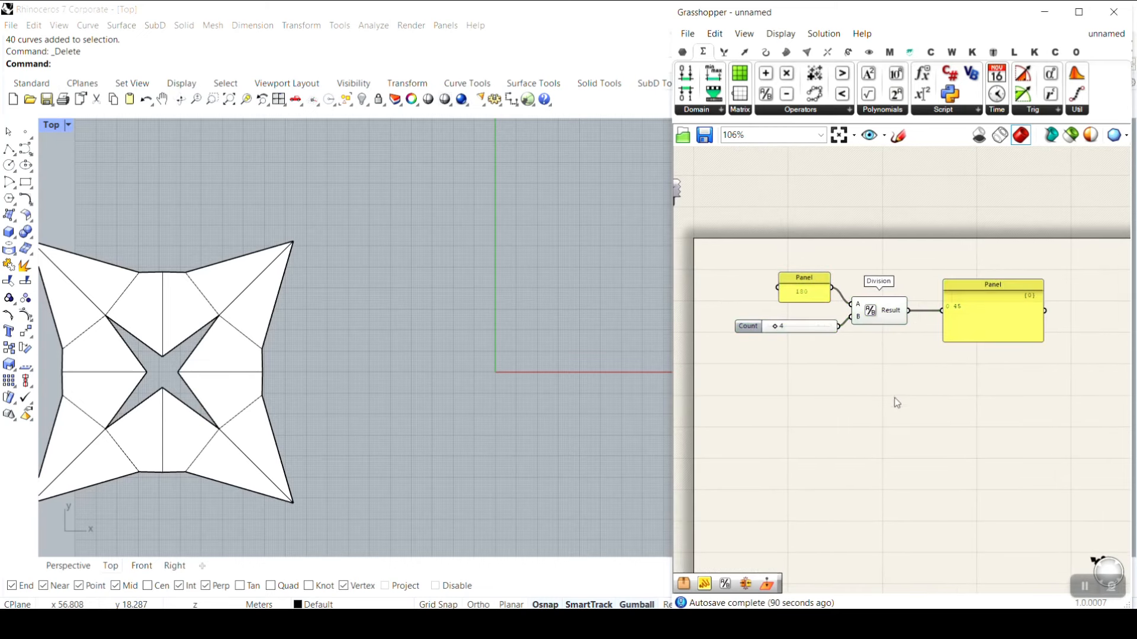
- Add a Construct Point component below the Division component
scroll(151, 370, up, 3)
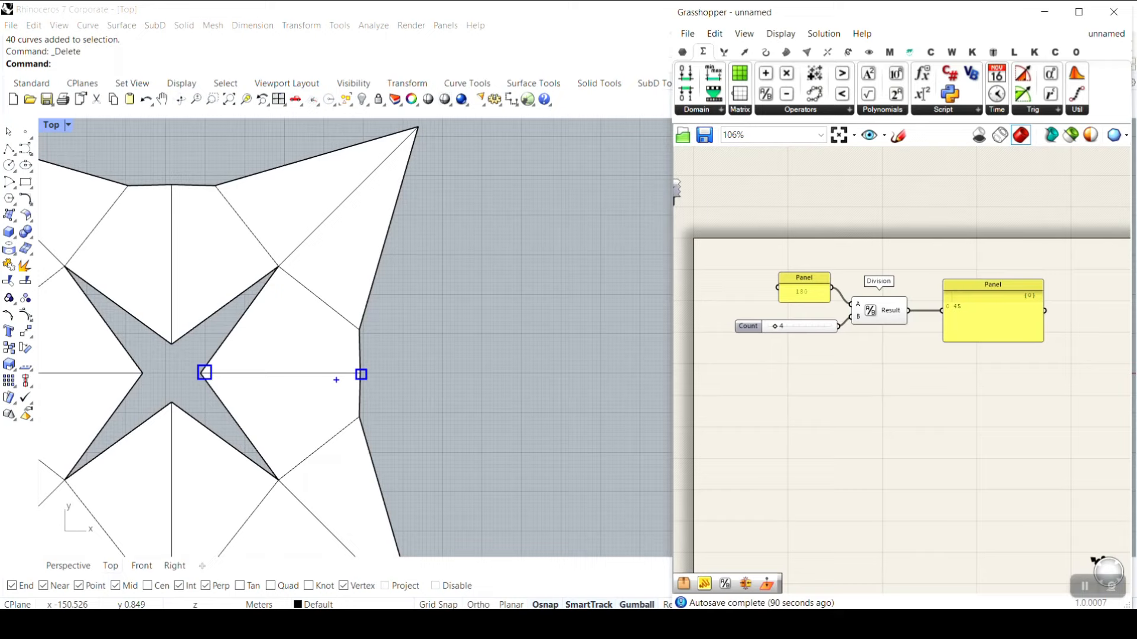
click(746, 54)
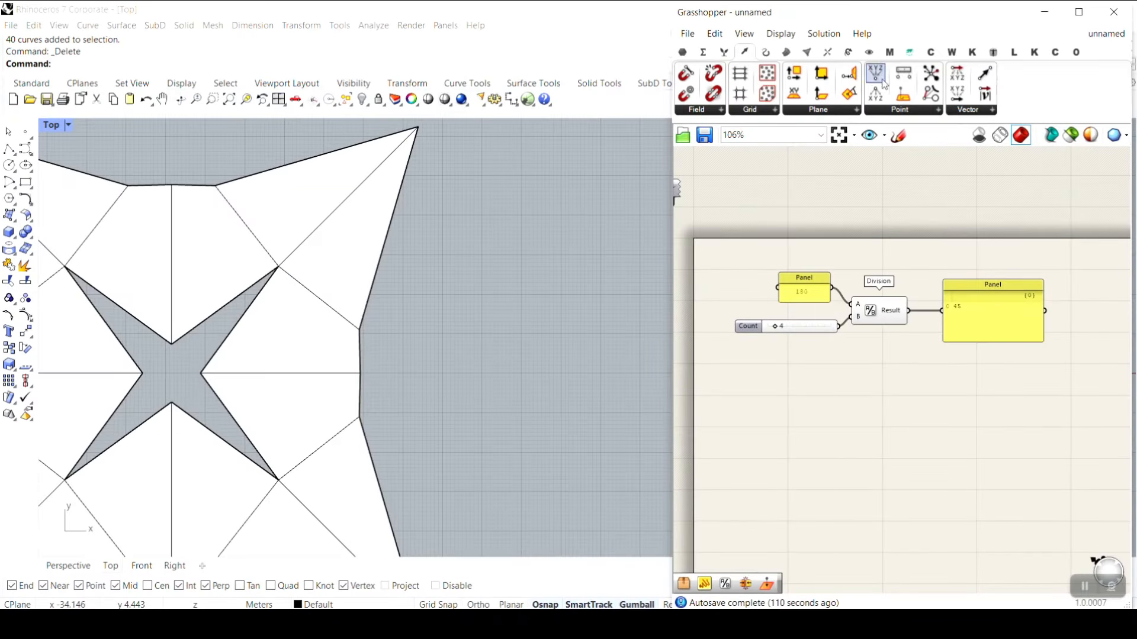
click(877, 92)
click(891, 413)
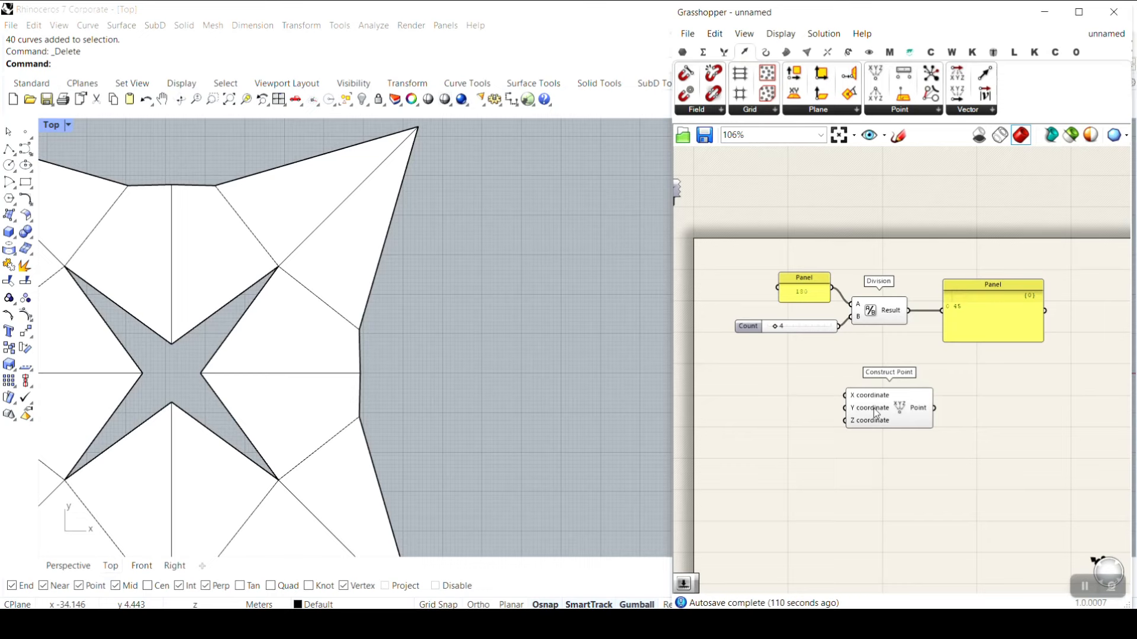
- Move the Construct Point component to the right, leaving free canvas space in front of its coordinate inputs
scroll(417, 297, down, 5)
right_drag(587, 322, 520, 323)
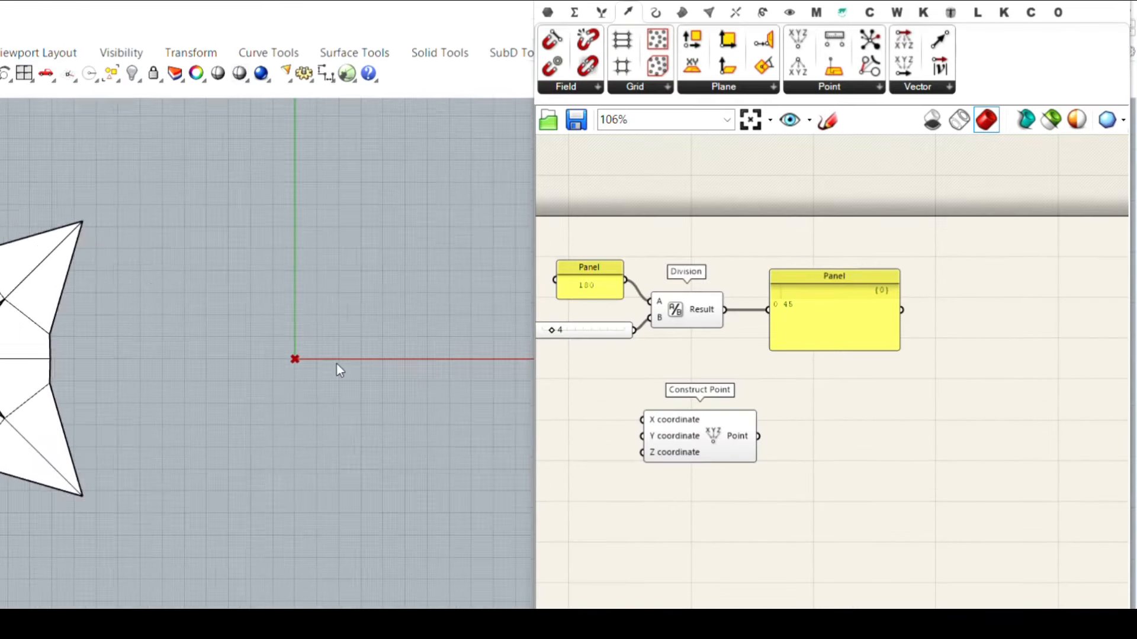
scroll(519, 323, up, 8)
scroll(712, 434, up, 5)
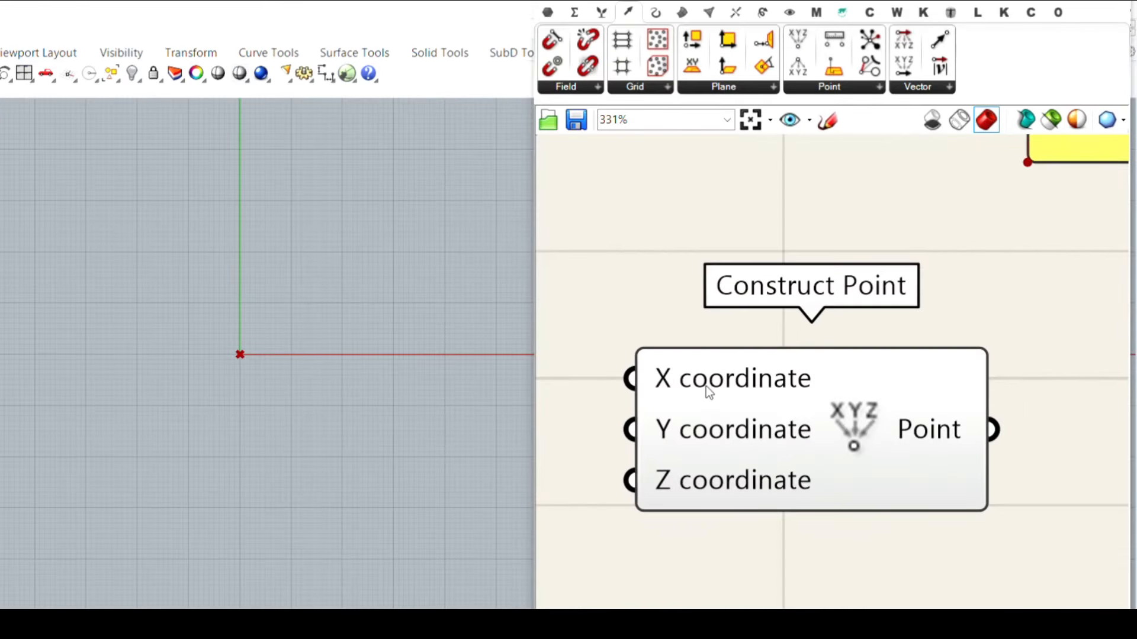
mouse_move(689, 377)
right_drag(237, 360, 190, 367)
scroll(189, 367, down, 8)
right_drag(828, 447, 792, 401)
scroll(793, 403, down, 4)
drag(808, 407, 960, 417)
scroll(801, 359, up, 2)
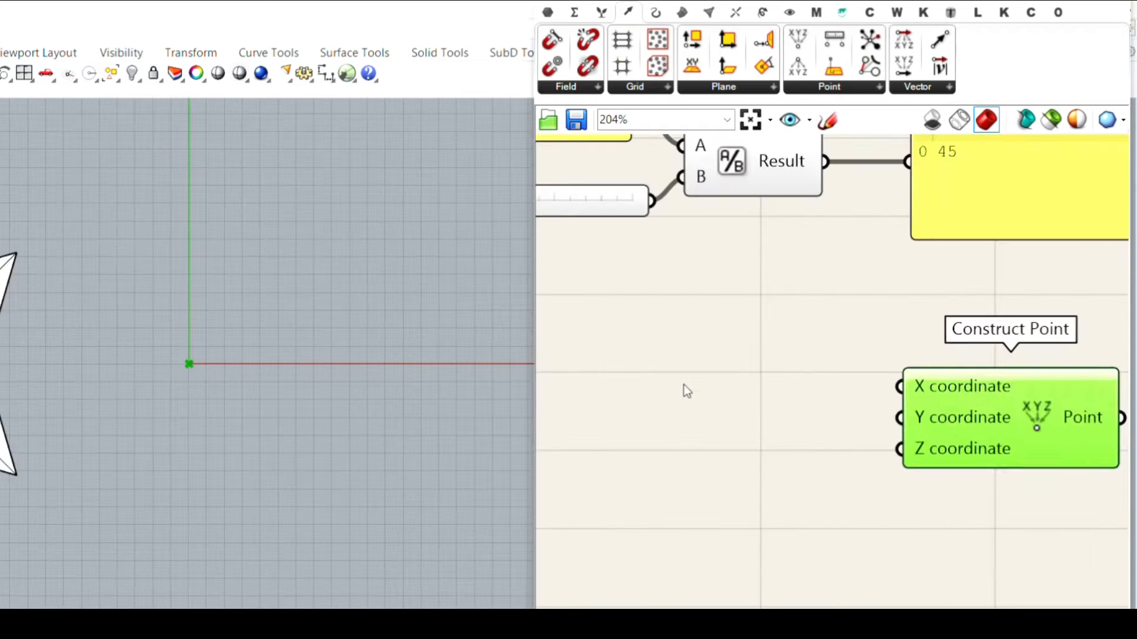
double_click(589, 385)
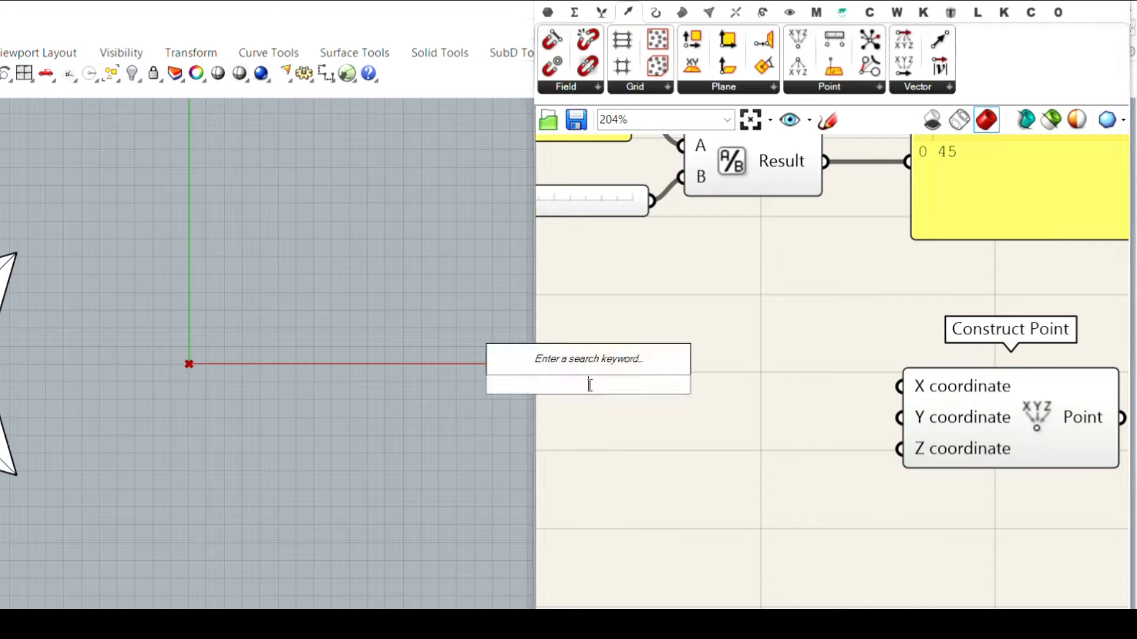
text(1..100)
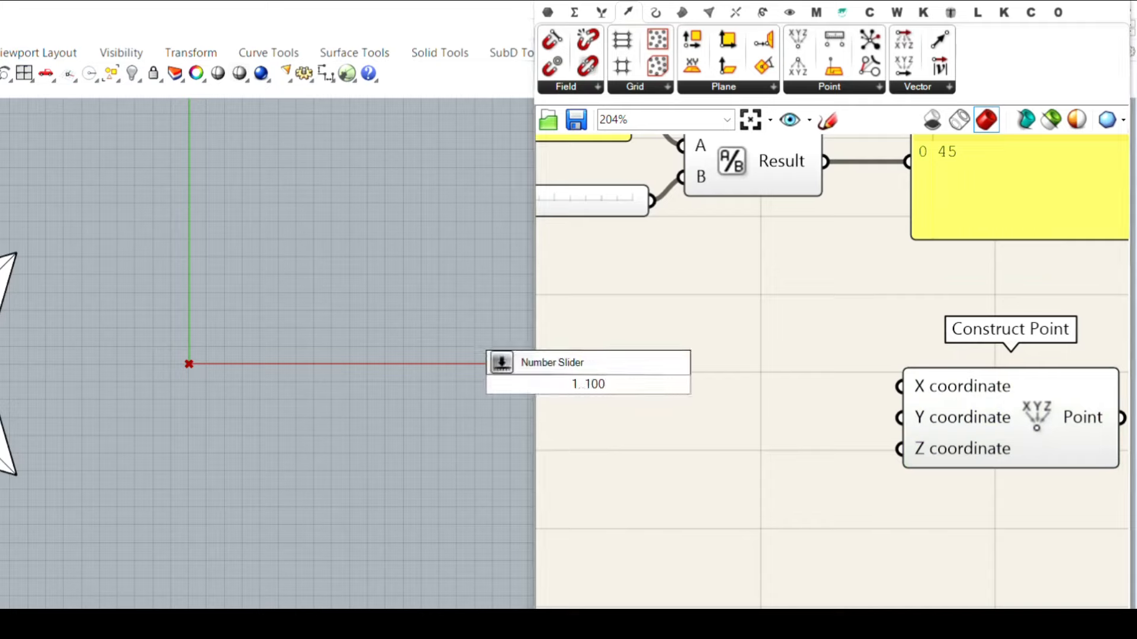
text(.00)
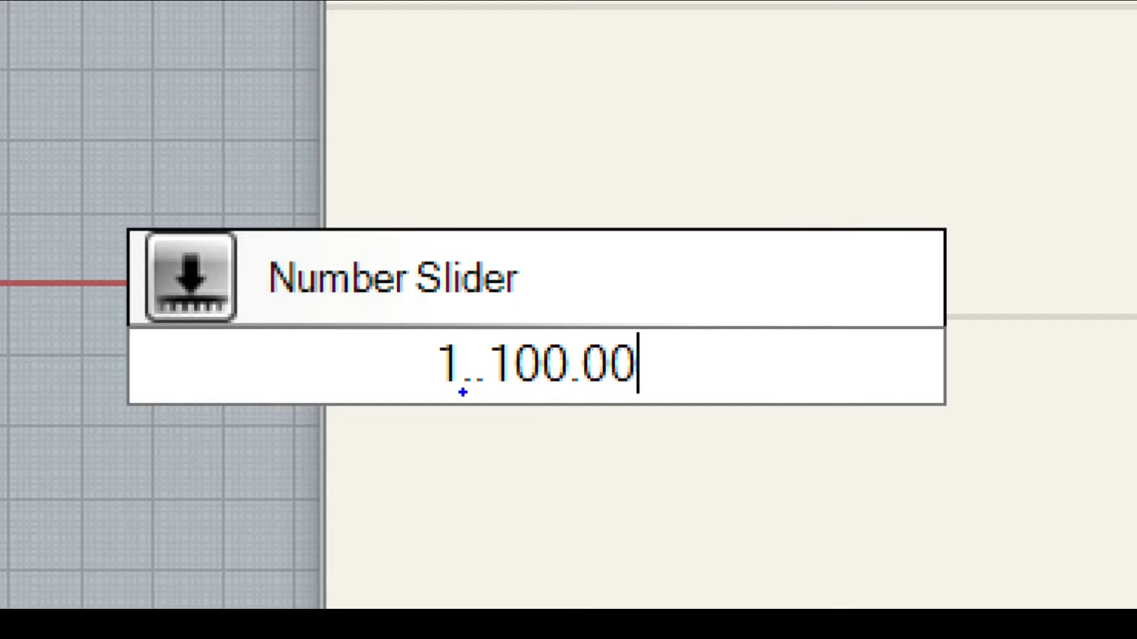
drag(462, 392, 498, 392)
key(Escape)
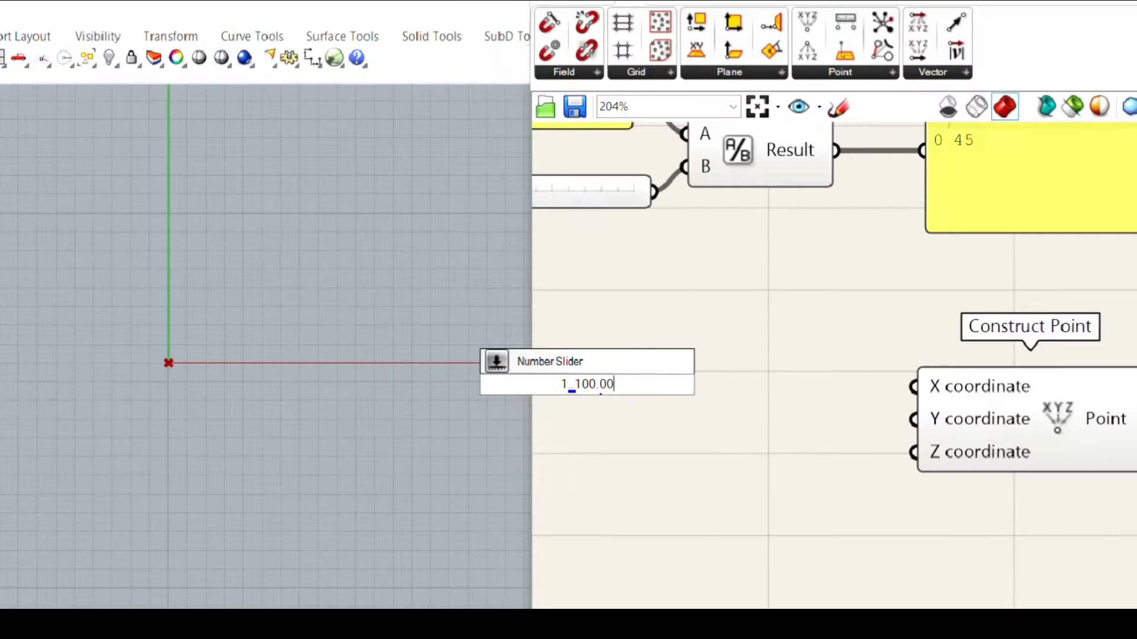
- Add a number slider from 1 to 100.00 with two decimals to the left of the Construct Point component
double_click(636, 370)
text(1..100)
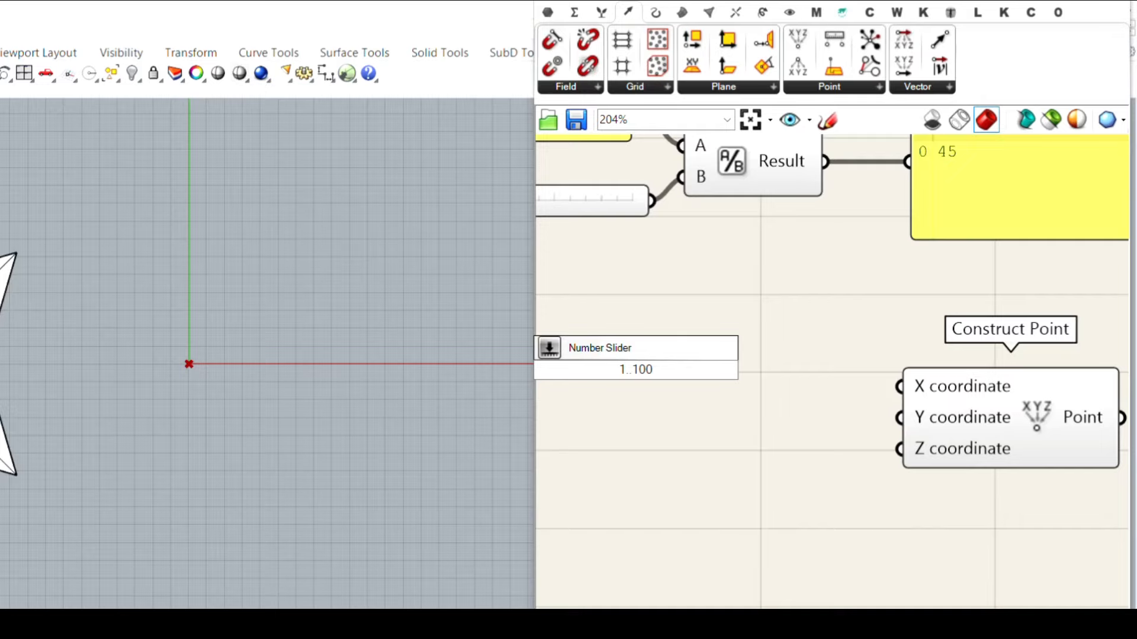
text(.00)
key(Return)
right_drag(636, 370, 737, 369)
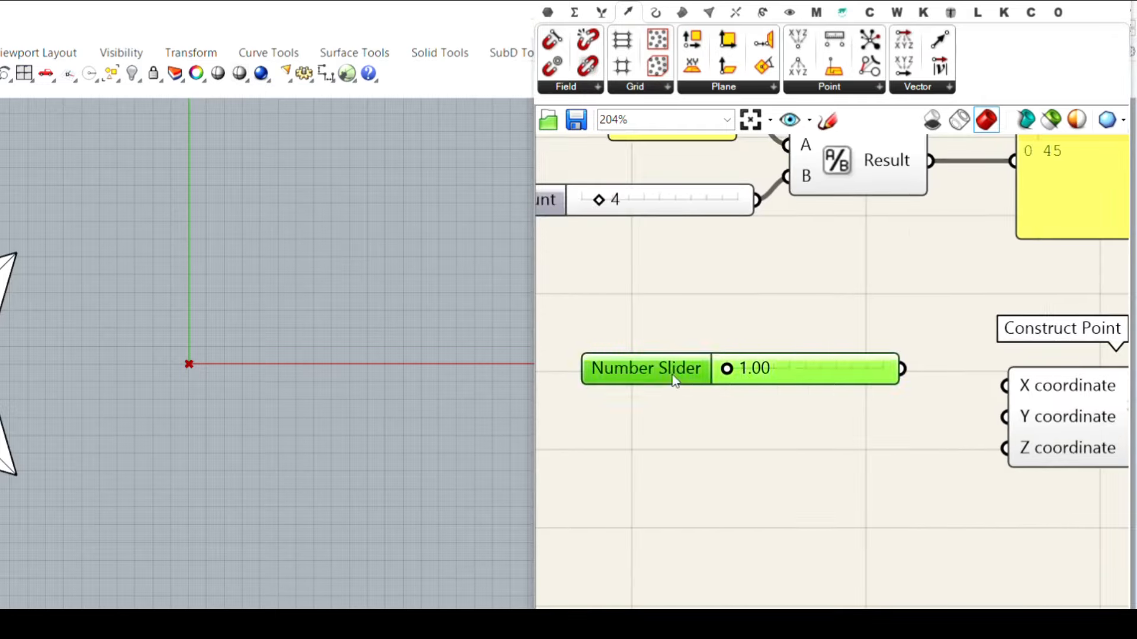
- Confirm the number slider's domain of 1.00 to 100.00 with two decimals and name the slider X1
double_click(672, 375)
mouse_move(696, 352)
mouse_down()
mouse_move(717, 350)
mouse_move(666, 351)
mouse_move(703, 351)
mouse_up()
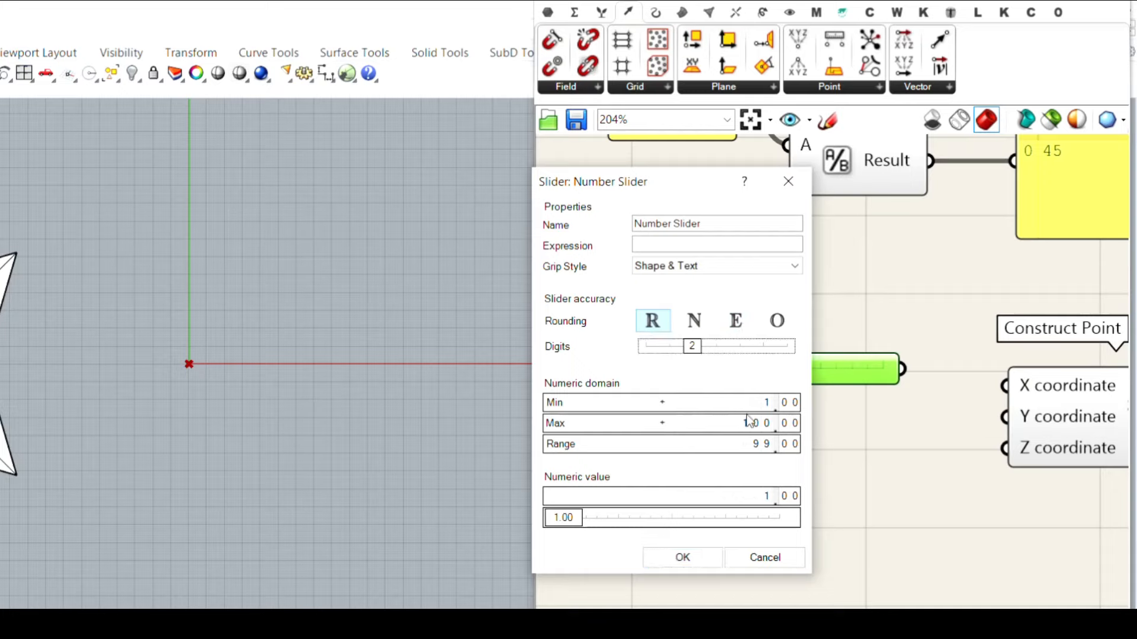
click(687, 557)
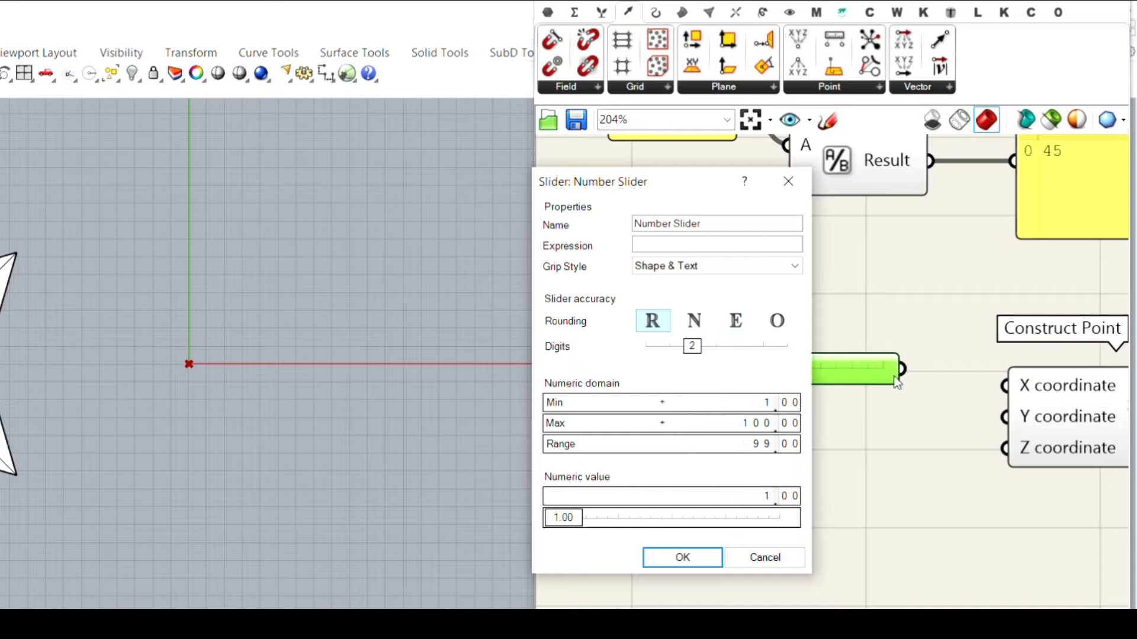
click(682, 557)
right_click(667, 379)
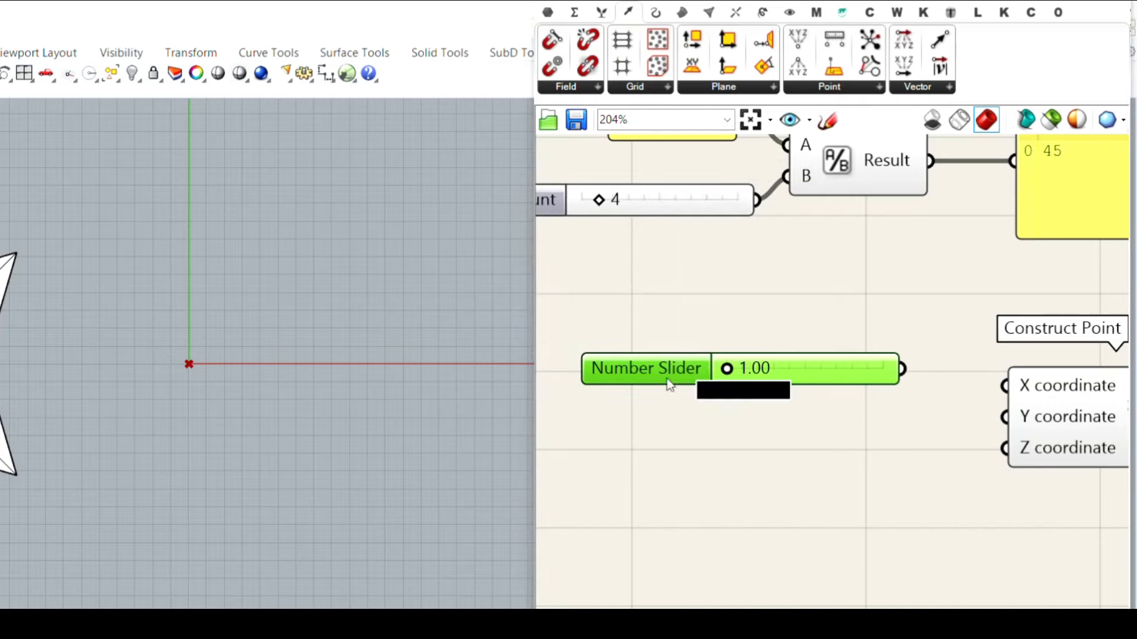
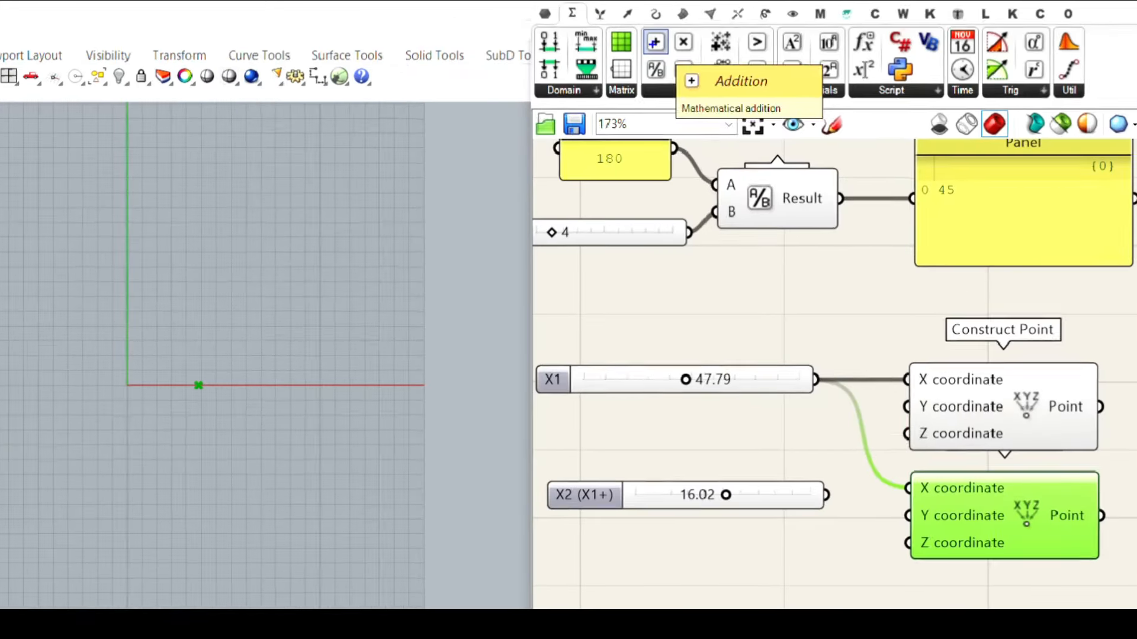
- Place an Addition component beside the X2 (X1+) slider and move both Construct Point components away to make room
scroll(721, 470, down, 2)
click(820, 511)
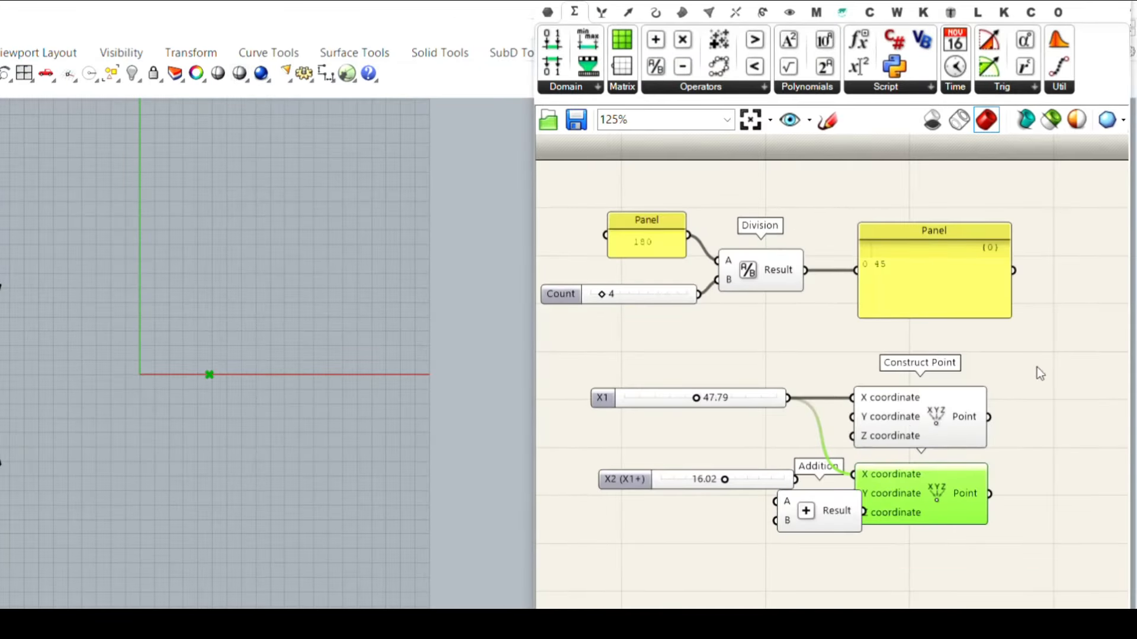
drag(1036, 367, 855, 502)
drag(875, 426, 965, 423)
click(819, 489)
- Wire the X1 and X2 (X1+) sliders into Addition inputs A and B, and the result into the second Construct Point's X coordinate
scroll(819, 489, up, 2)
drag(820, 494, 871, 421)
drag(787, 478, 810, 461)
right_drag(987, 483, 872, 484)
drag(816, 448, 875, 468)
- Tidy the position of the X2 (X1+) slider and set its maximum to 130.00
right_drag(561, 480, 662, 495)
mouse_move(663, 495)
mouse_down()
mouse_move(804, 503)
mouse_move(679, 510)
mouse_up()
right_drag(547, 496, 698, 515)
click(669, 512)
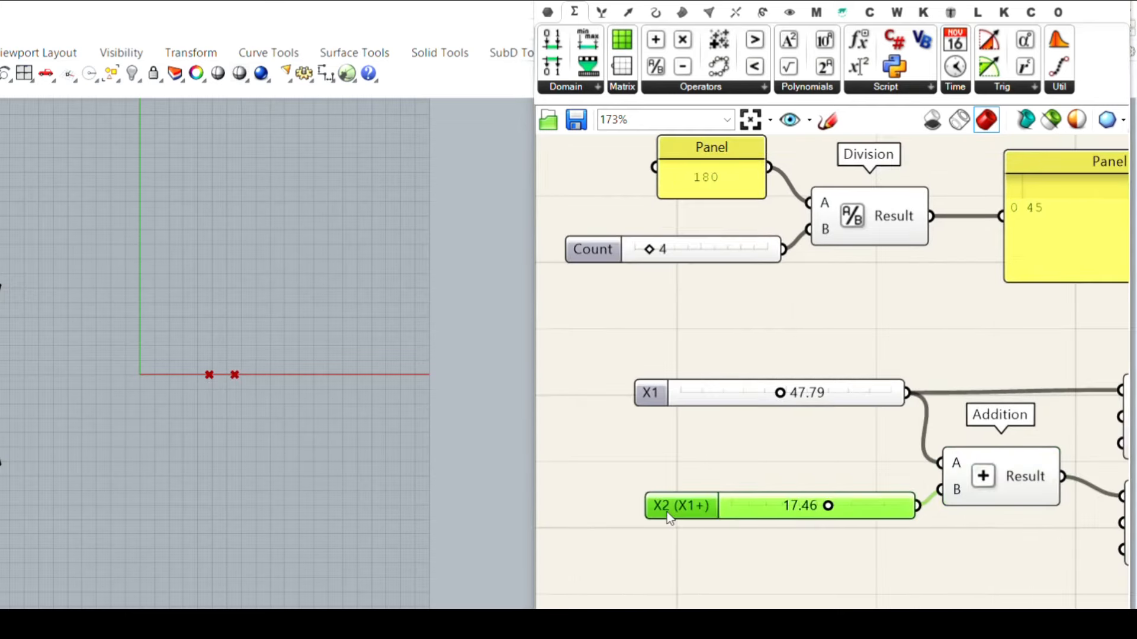
double_click(666, 512)
scroll(739, 560, up, 1)
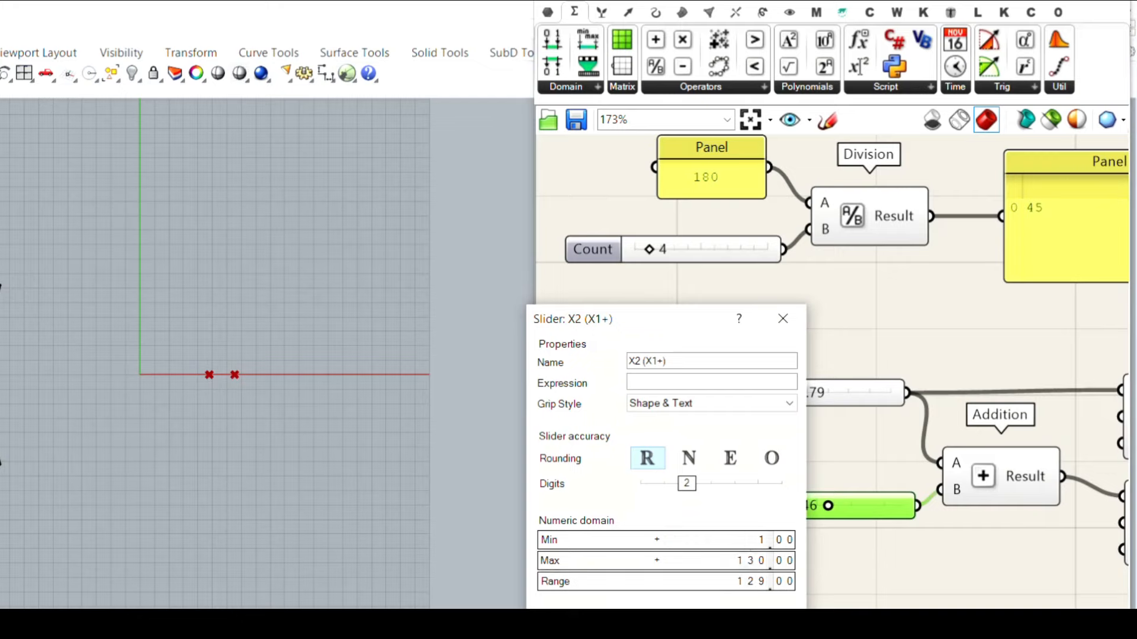
key(Return)
- Set the X2 (X1+) slider to 57.07 and the X1 slider to 45.25
drag(764, 508, 805, 508)
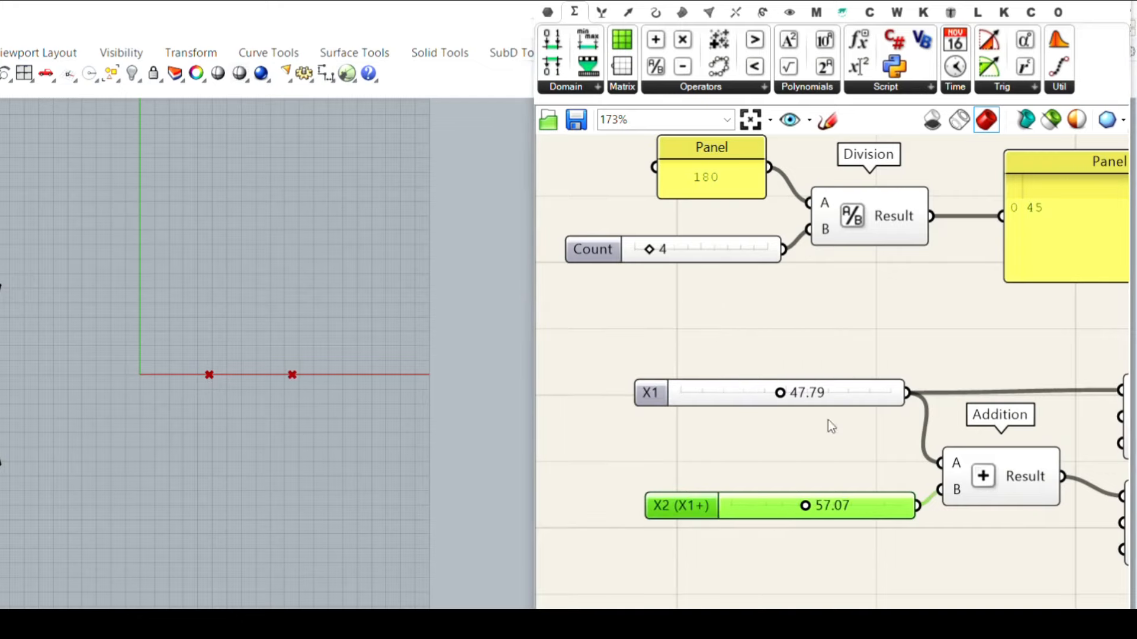
mouse_move(776, 392)
mouse_down()
mouse_move(791, 394)
mouse_move(775, 395)
mouse_up()
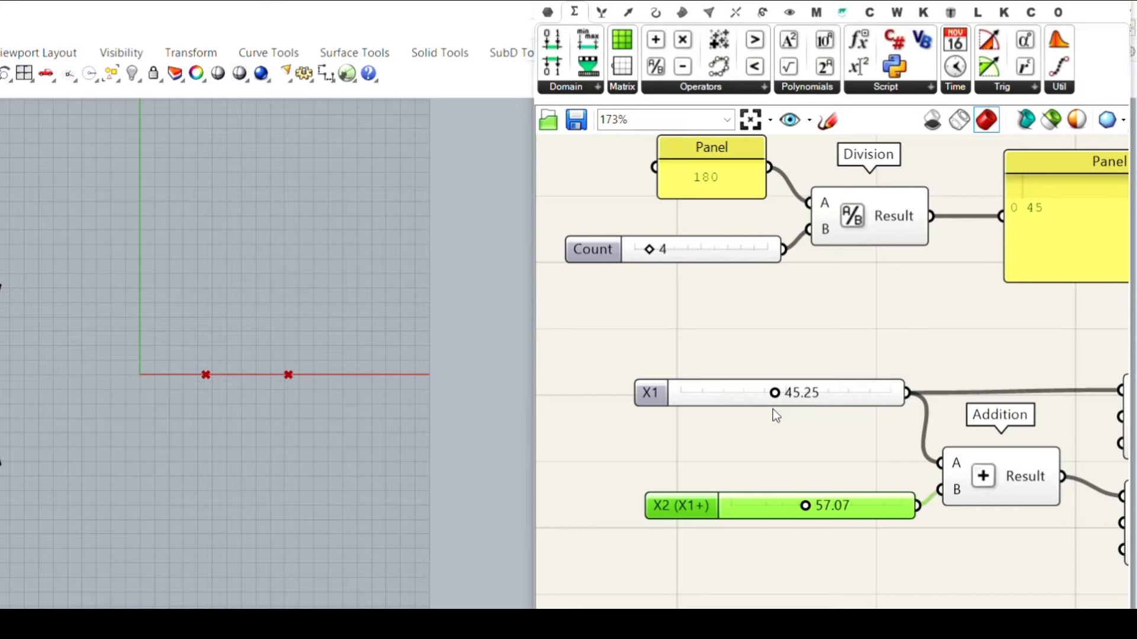
scroll(776, 463, down, 4)
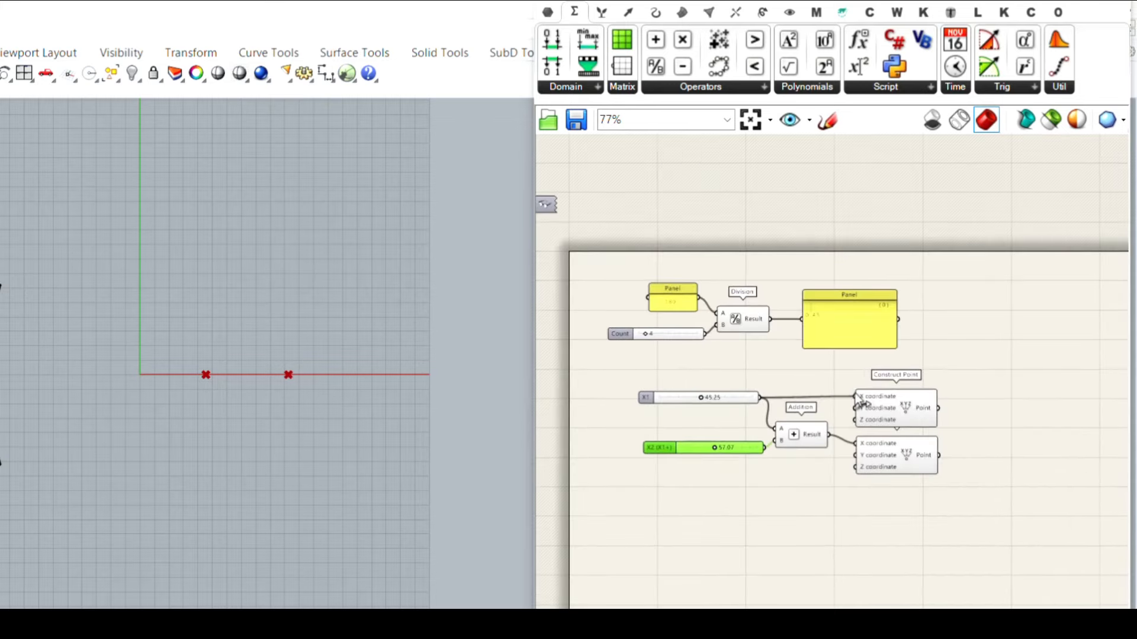
scroll(914, 406, up, 2)
click(914, 407)
click(908, 449)
scroll(268, 354, up, 10)
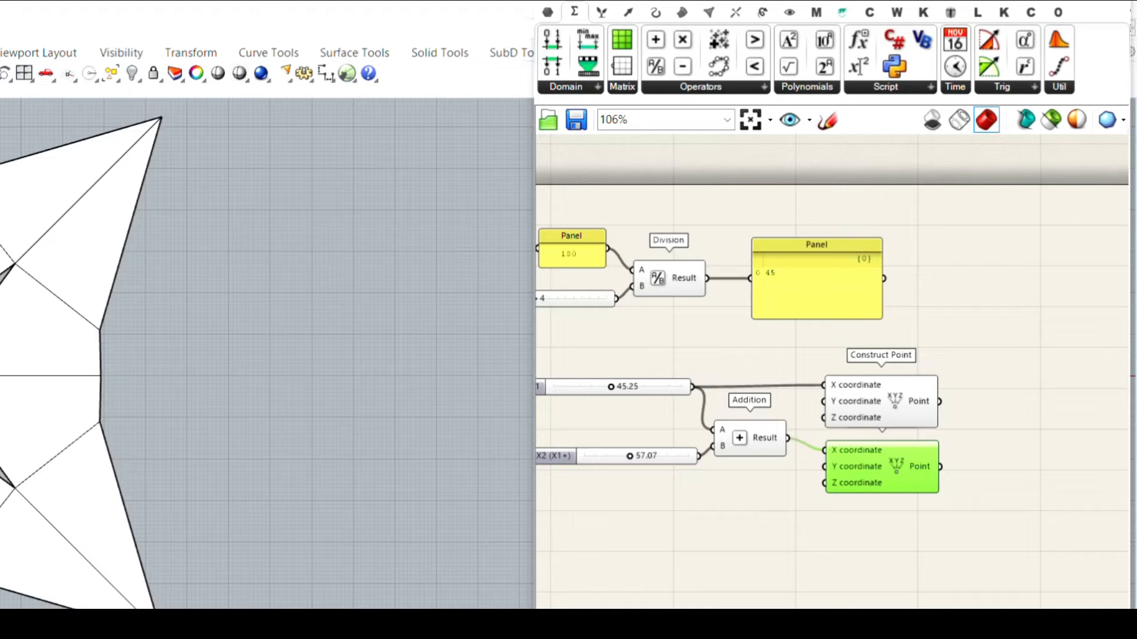
shift+drag(0, 278, 176, 103)
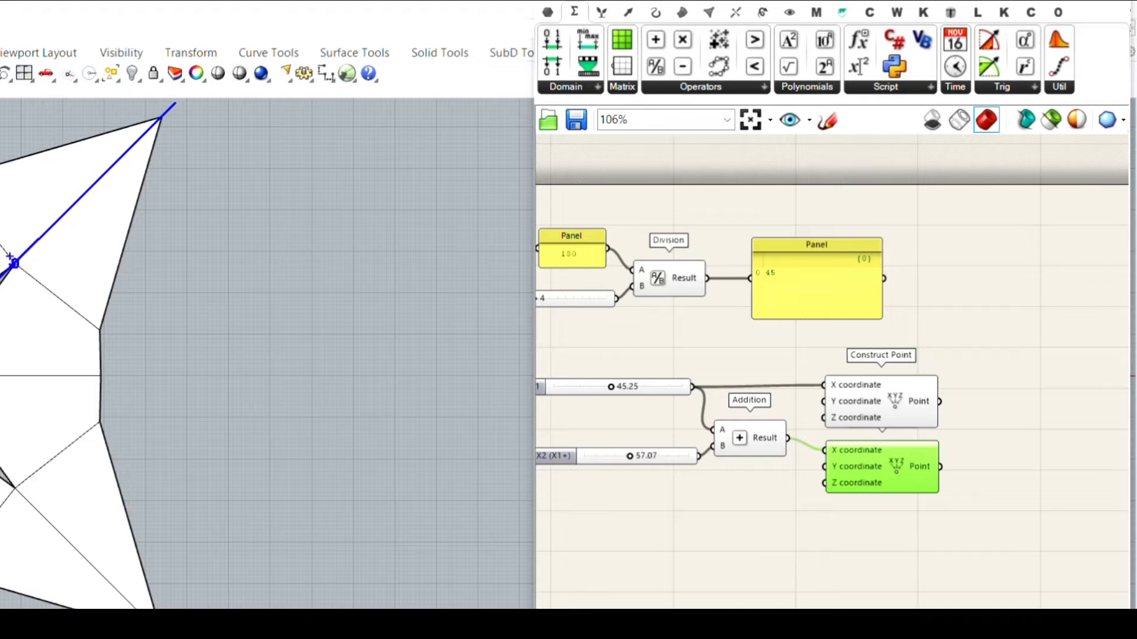
mouse_move(167, 117)
mouse_down()
mouse_move(234, 228)
mouse_move(246, 363)
mouse_move(253, 376)
mouse_move(276, 360)
mouse_up()
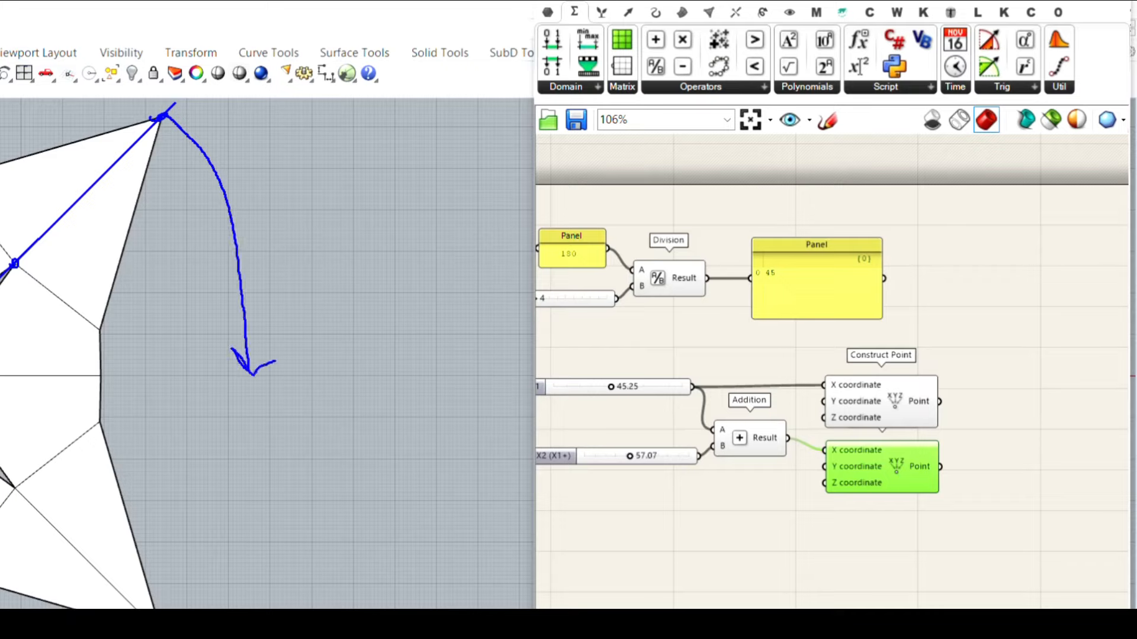
drag(0, 374, 313, 374)
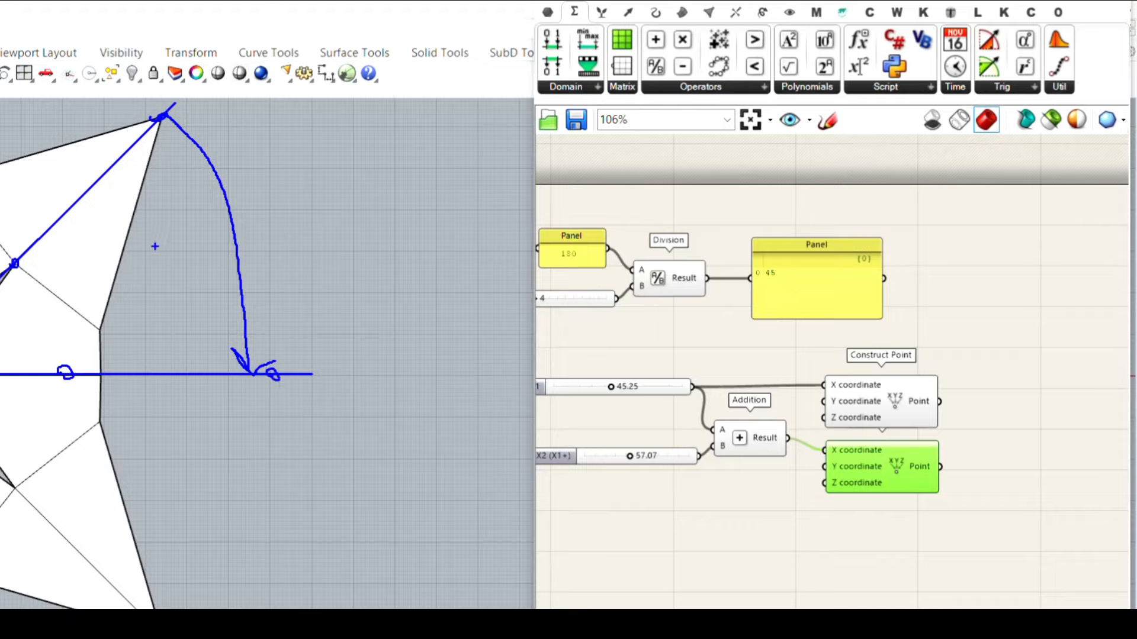
key(Escape)
- Duplicate the X1 and X2 (X1+) sliders with their Addition and both Construct Point components, placing the copy below the originals
scroll(949, 436, down, 3)
drag(962, 435, 675, 330)
key(ctrl+c)
key(ctrl+v)
drag(918, 368, 920, 490)
click(962, 421)
- Rename the two duplicated sliders X3 and X4 (X3+)
scroll(748, 486, up, 5)
scroll(702, 486, up, 2)
right_click(610, 446)
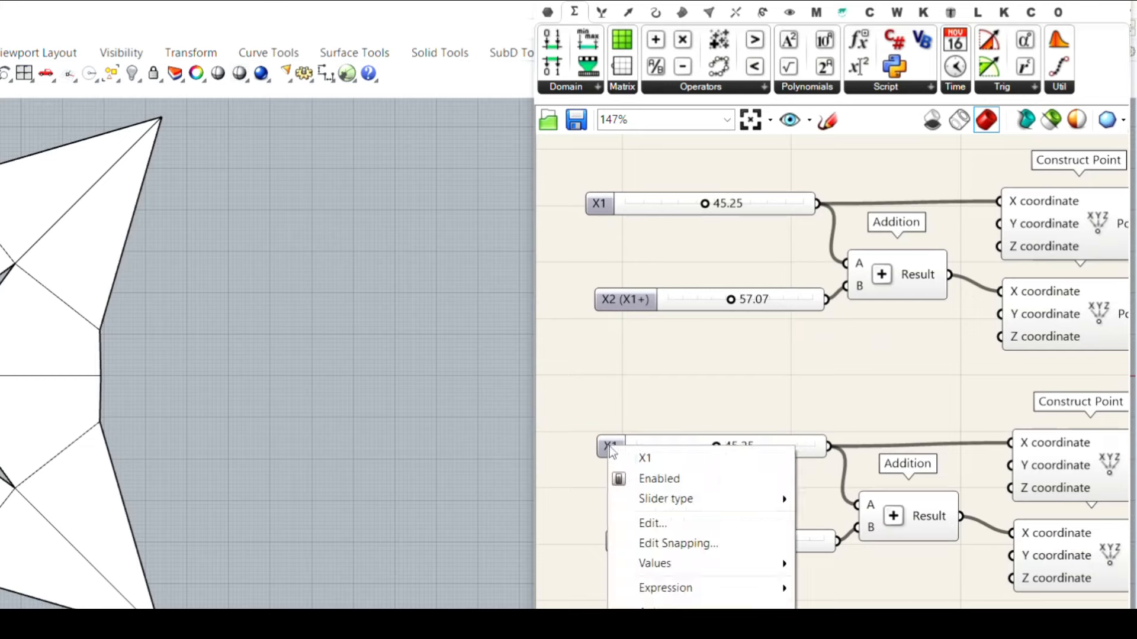
text(X3)
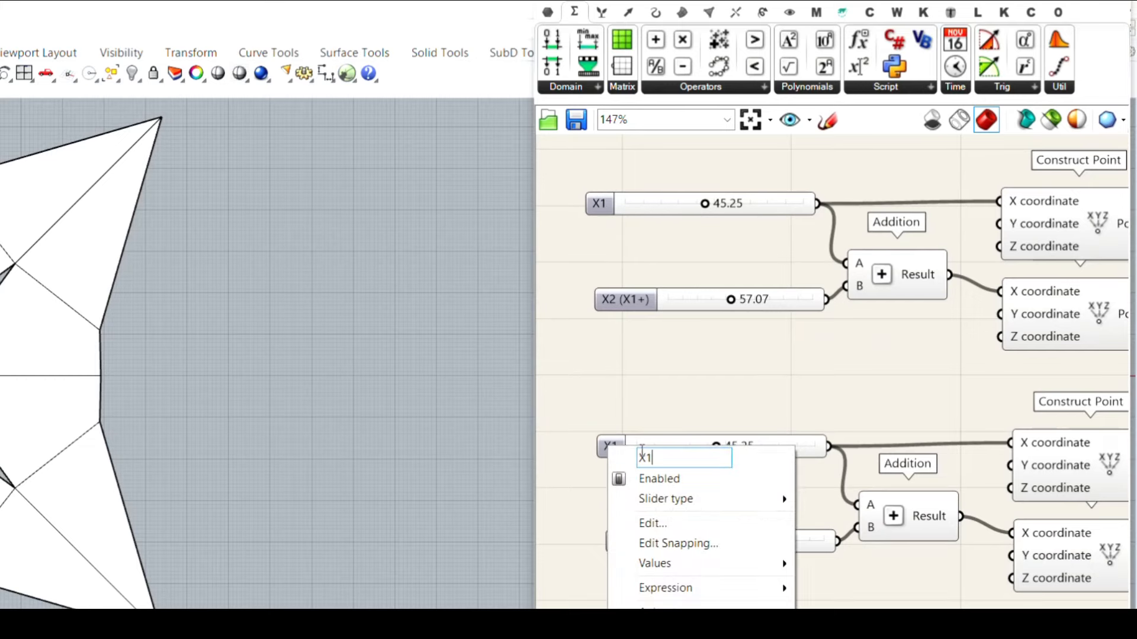
key(Return)
right_drag(641, 536, 649, 473)
right_click(649, 474)
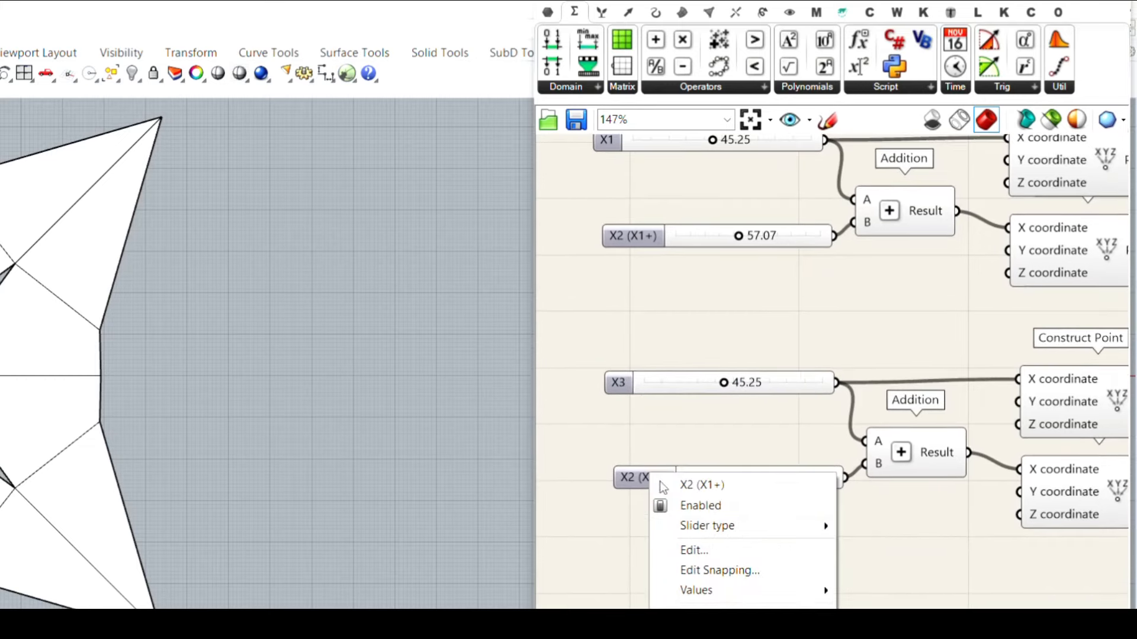
text(4 (X)
drag(693, 485, 710, 485)
text(3)
key(Return)
- Examine in the viewport where the two duplicated Construct Point components place their points
scroll(679, 434, down, 2)
scroll(679, 434, down, 2)
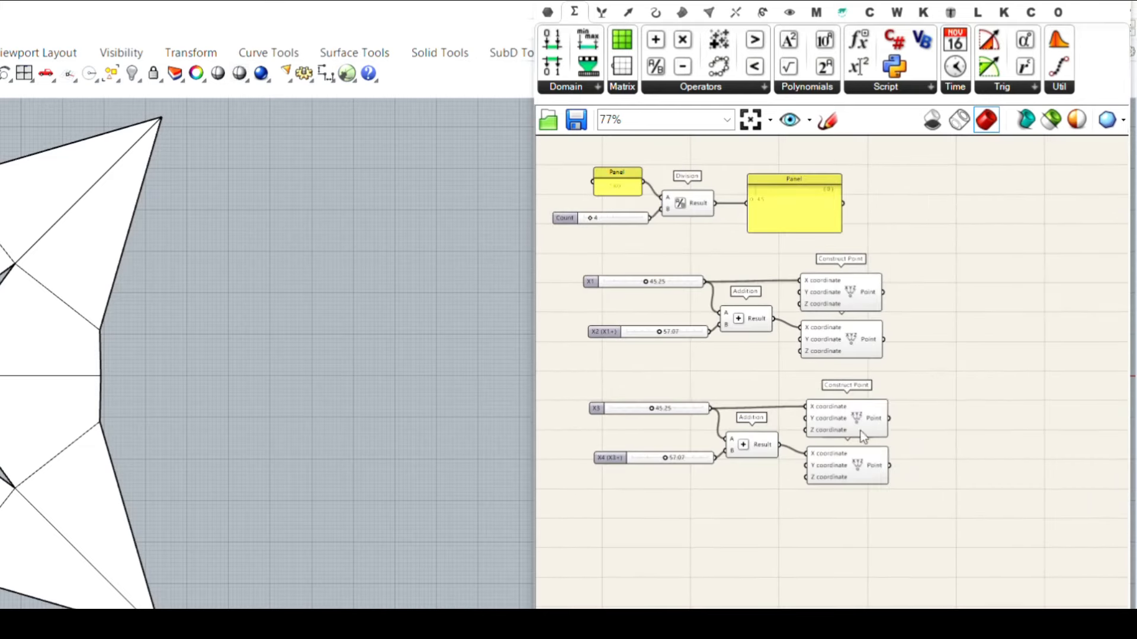
drag(907, 416, 817, 470)
scroll(155, 445, down, 10)
right_drag(417, 395, 355, 400)
scroll(356, 399, up, 4)
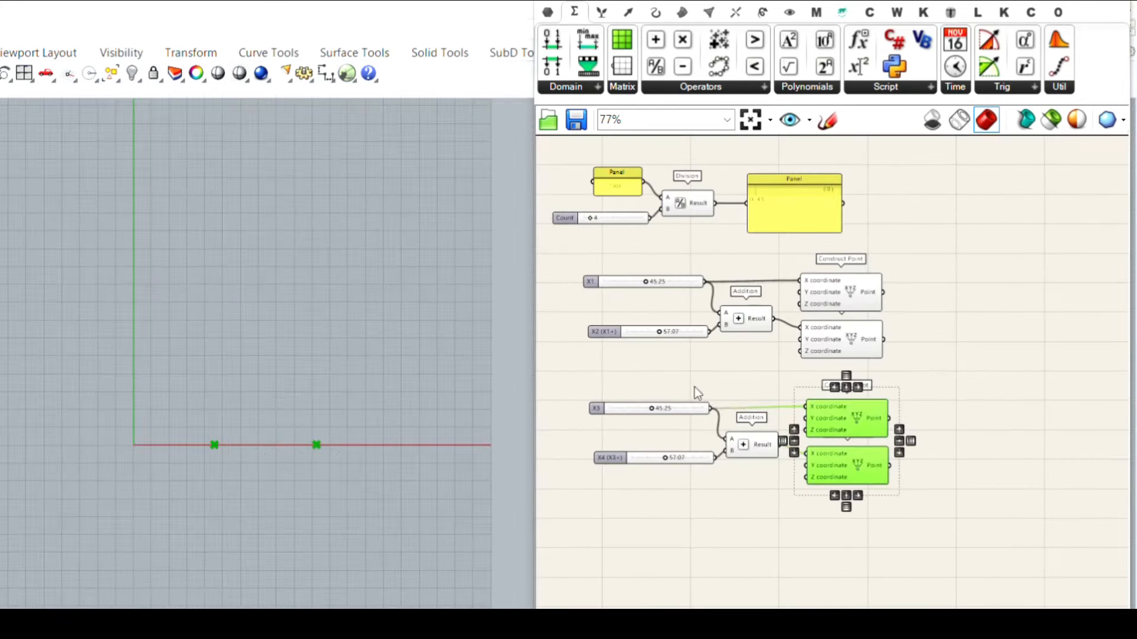
scroll(859, 413, up, 3)
right_drag(932, 444, 865, 456)
click(865, 455)
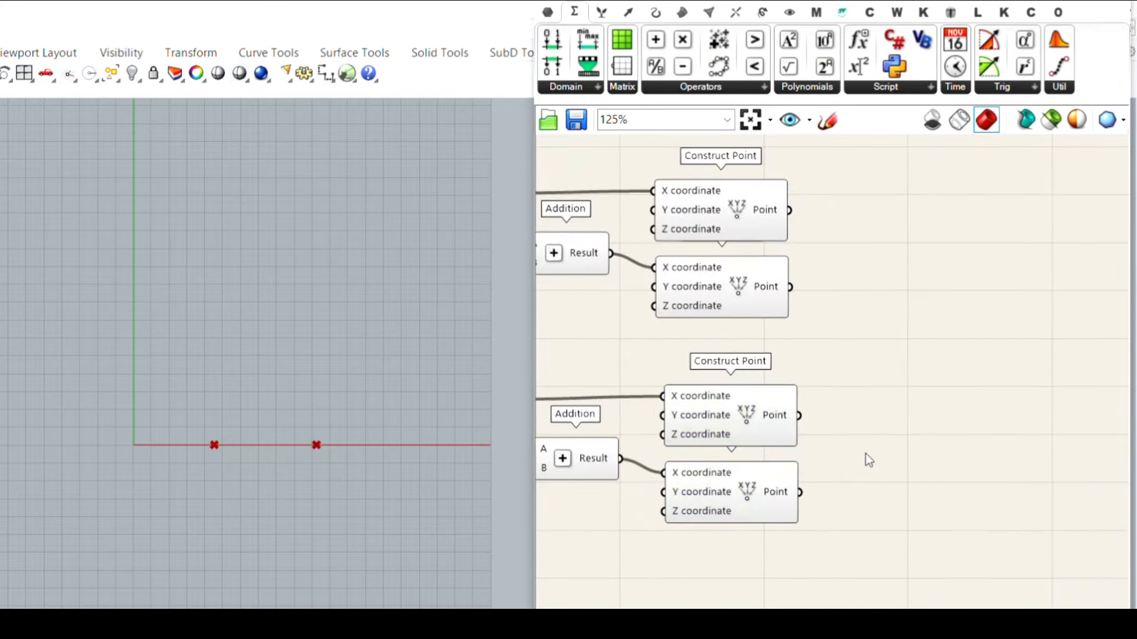
double_click(873, 380)
text(rot)
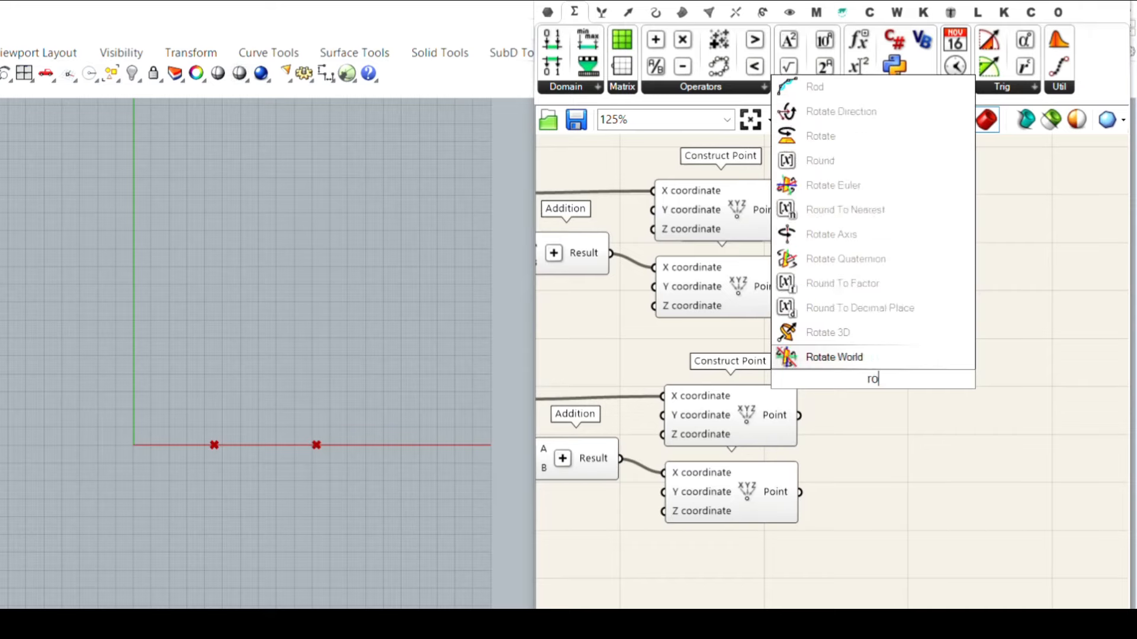
click(870, 329)
scroll(932, 400, up, 2)
drag(932, 401, 908, 408)
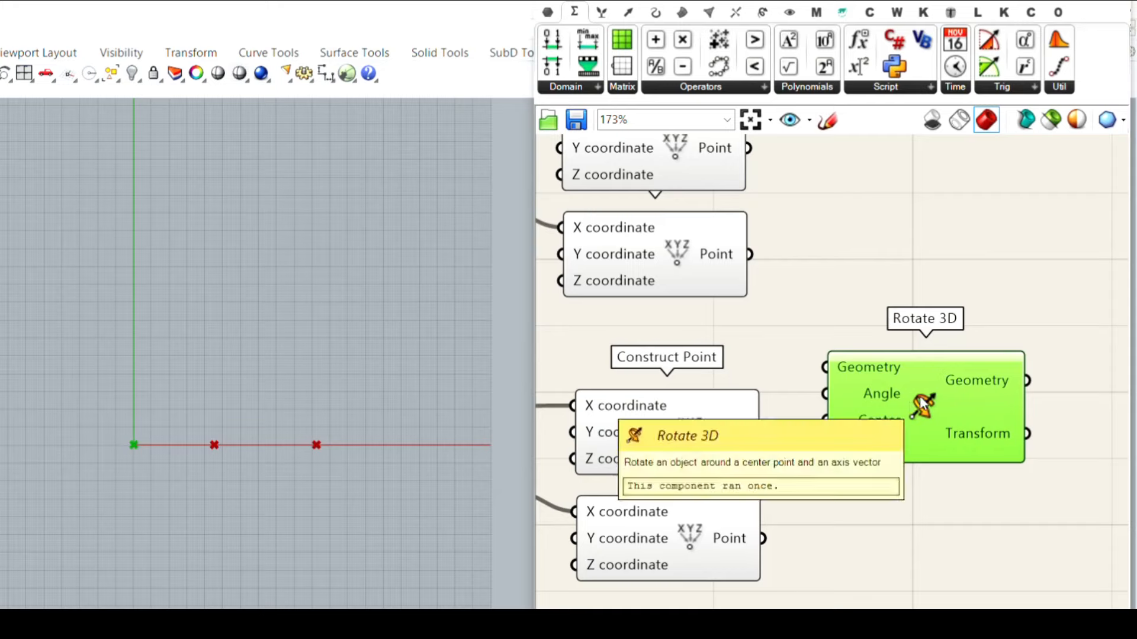
key(Delete)
- Add a Rotate 3D component and wire the X3 Construct Point's output into its Geometry input
click(762, 13)
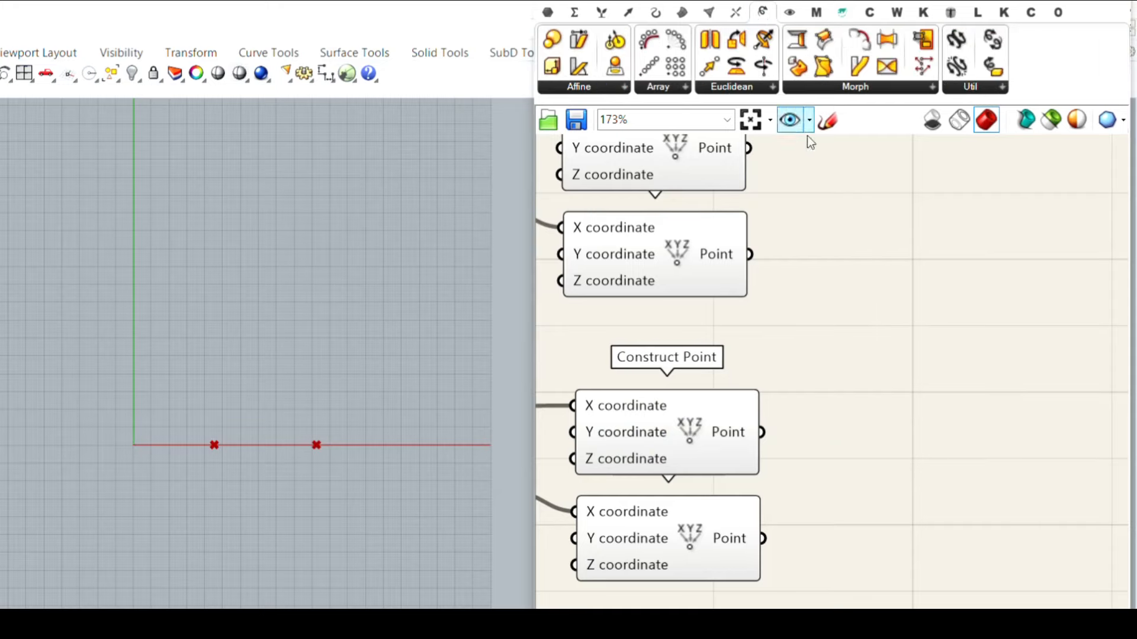
drag(767, 45, 958, 535)
scroll(947, 426, up, 1)
drag(942, 415, 892, 336)
drag(724, 310, 788, 310)
- Duplicate the Rotate 3D component directly below and wire the second lower Construct Point into the copy's Geometry input
alt+drag(911, 349, 911, 504)
drag(725, 435, 791, 466)
right_drag(791, 466, 748, 455)
- Move the two upper Construct Point components away from their Addition so they line up above the Rotate 3D components
scroll(749, 448, down, 3)
right_drag(792, 264, 819, 336)
scroll(819, 335, down, 1)
drag(817, 331, 702, 231)
drag(701, 232, 875, 219)
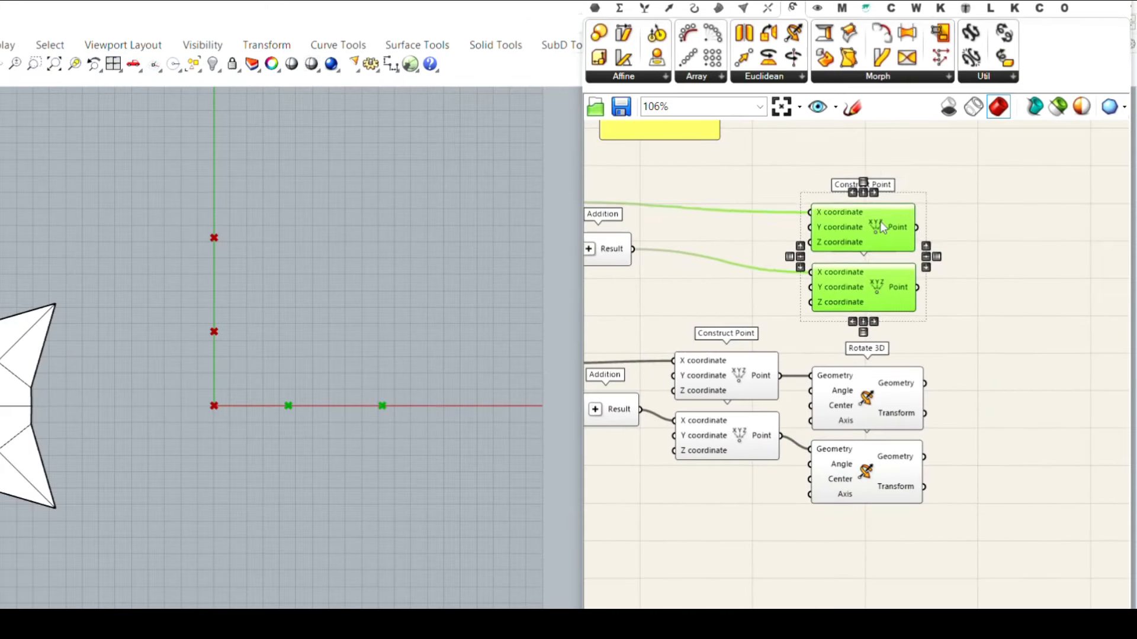
click(978, 314)
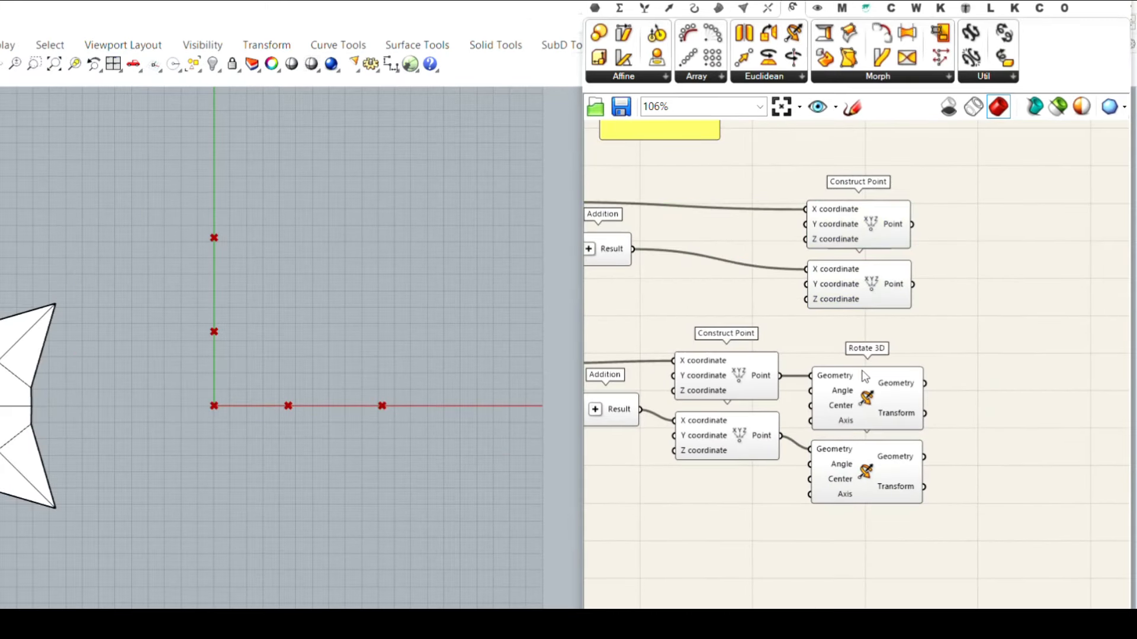
- Examine the Rotate 3D angle, center and axis inputs, and view the points and origin in perspective
scroll(846, 412, up, 4)
mouse_move(824, 405)
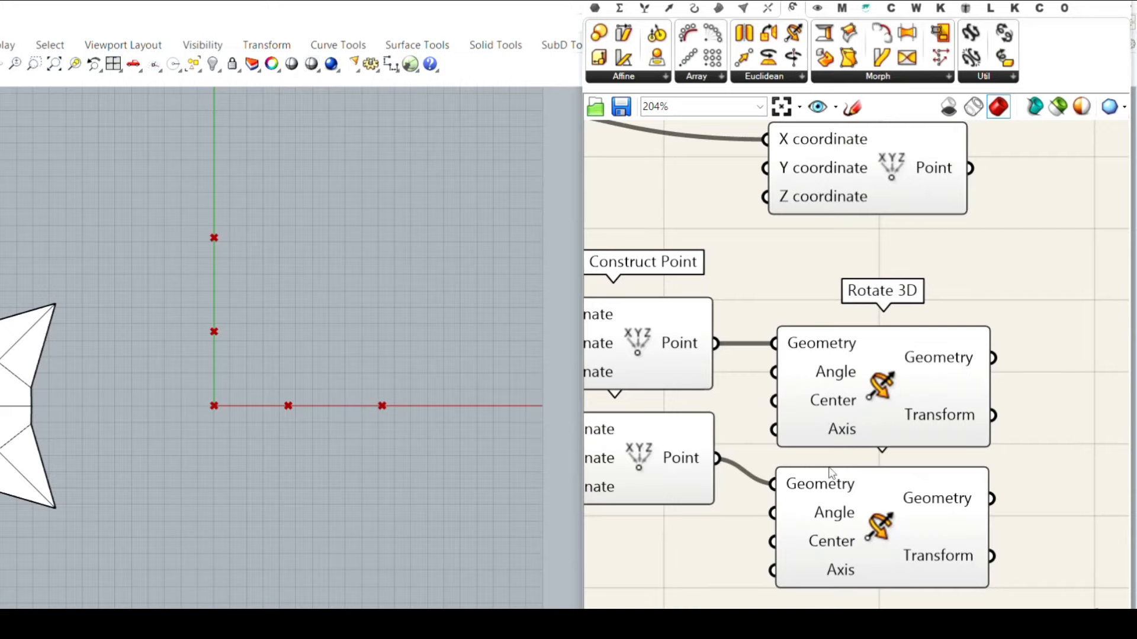
mouse_move(850, 437)
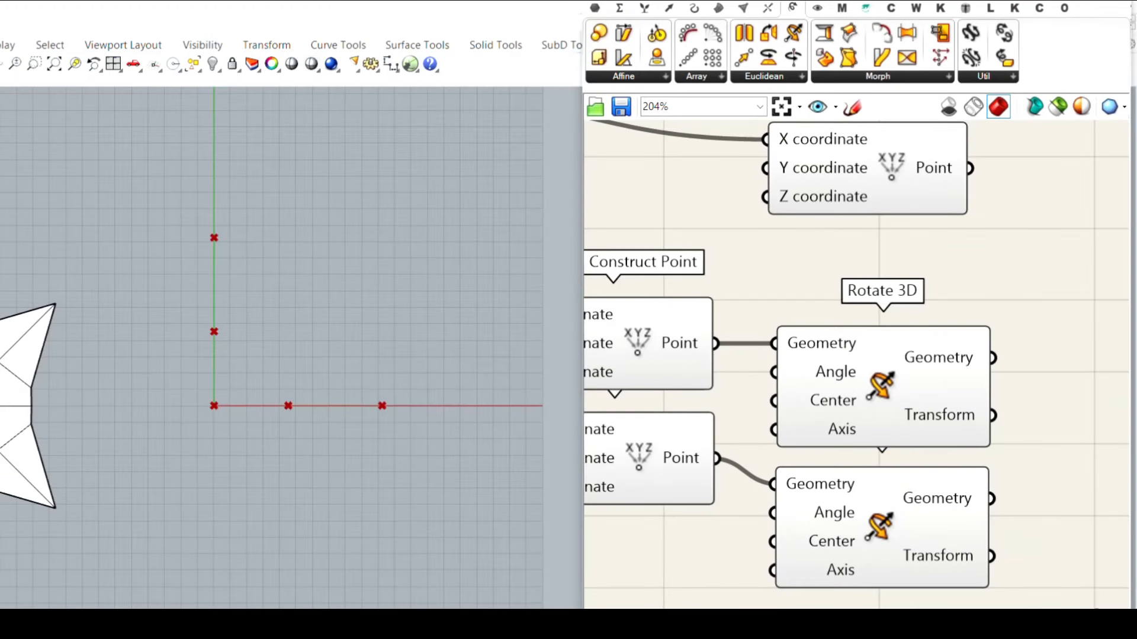
right_drag(285, 413, 379, 342)
scroll(378, 342, down, 8)
scroll(379, 376, up, 4)
drag(292, 364, 267, 299)
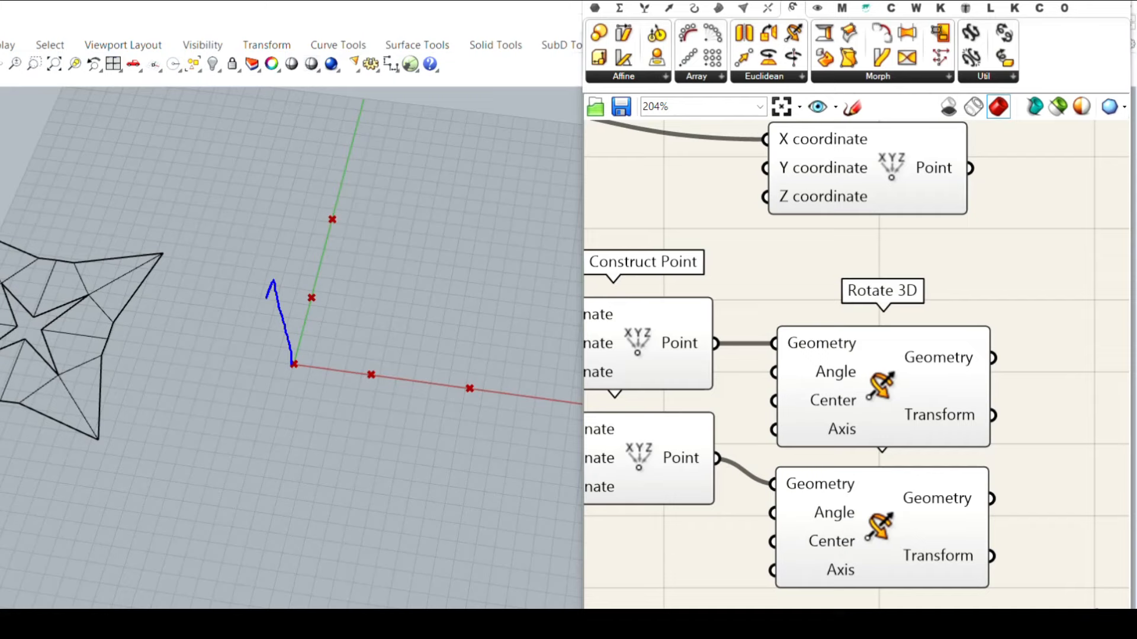
drag(240, 238, 267, 260)
mouse_move(436, 384)
mouse_down()
mouse_move(352, 291)
mouse_move(384, 320)
mouse_up()
key(Escape)
- Switch the Angle inputs of both Rotate 3D components to degrees
scroll(823, 331, up, 4)
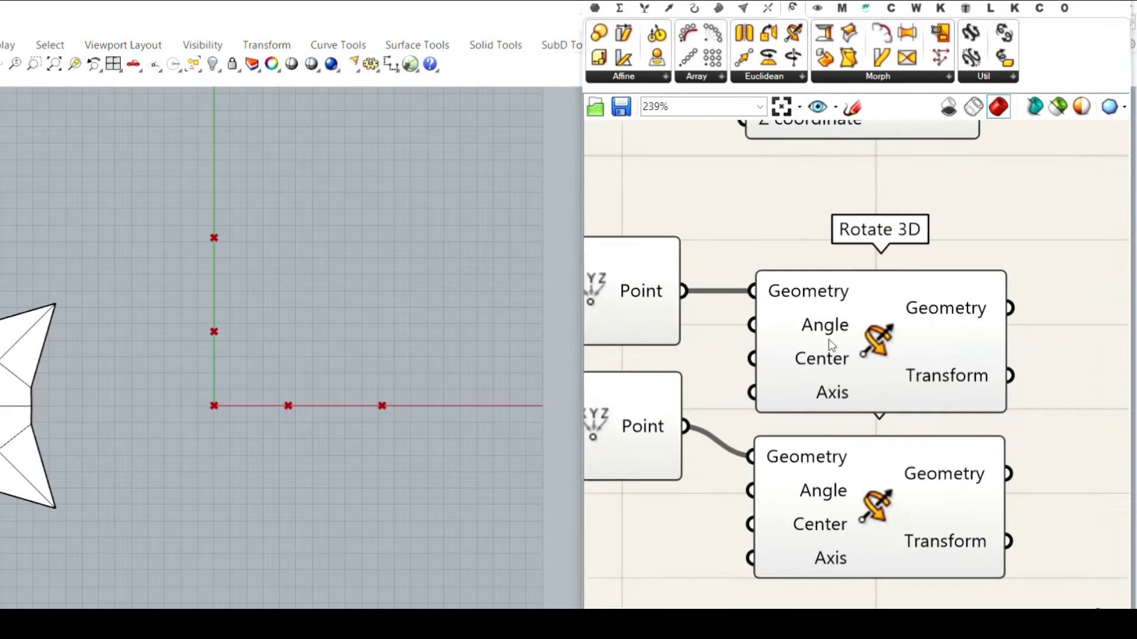
right_click(823, 322)
click(860, 457)
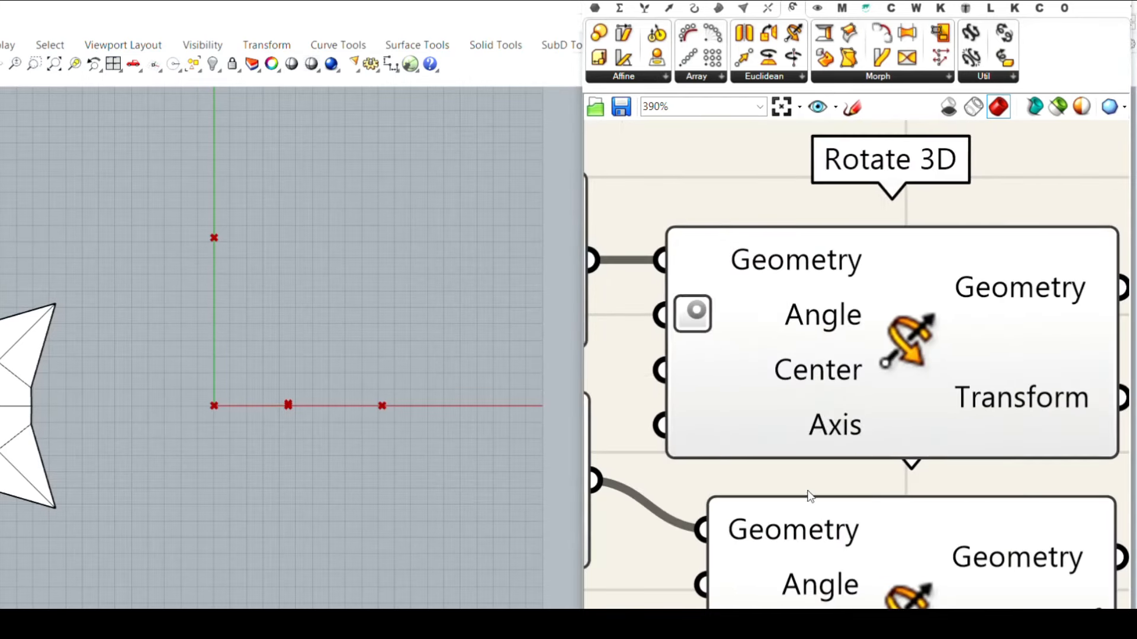
right_drag(833, 602, 860, 451)
right_click(859, 453)
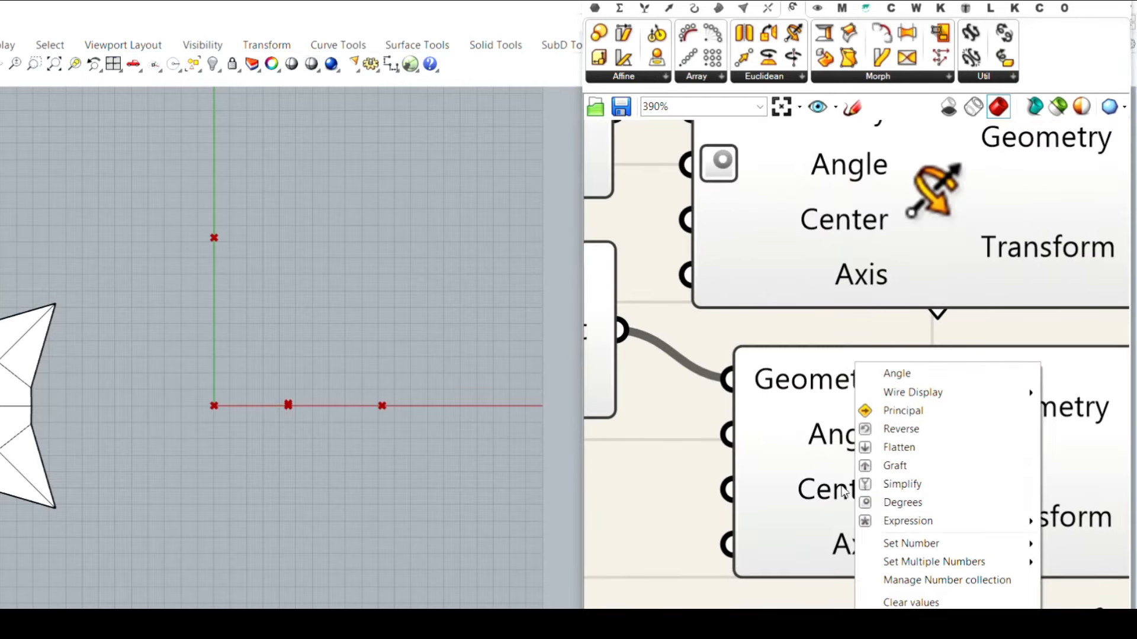
click(897, 501)
- Wire the Division result into the Angle inputs of both Rotate 3D components
scroll(897, 508, down, 6)
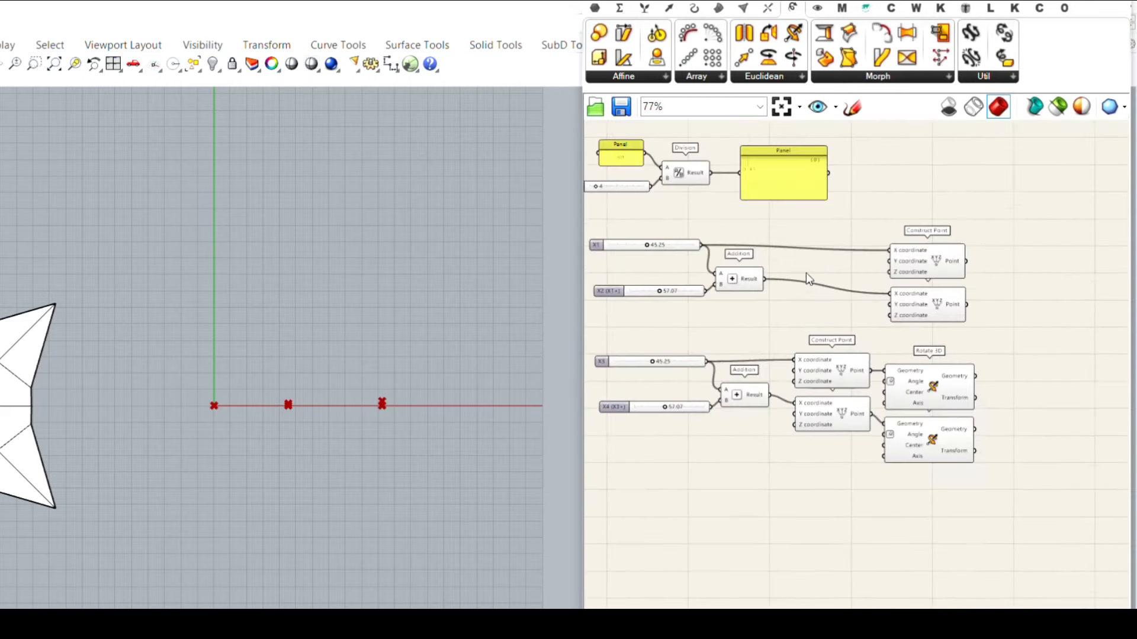
scroll(709, 205, up, 2)
drag(665, 161, 901, 452)
drag(665, 160, 906, 522)
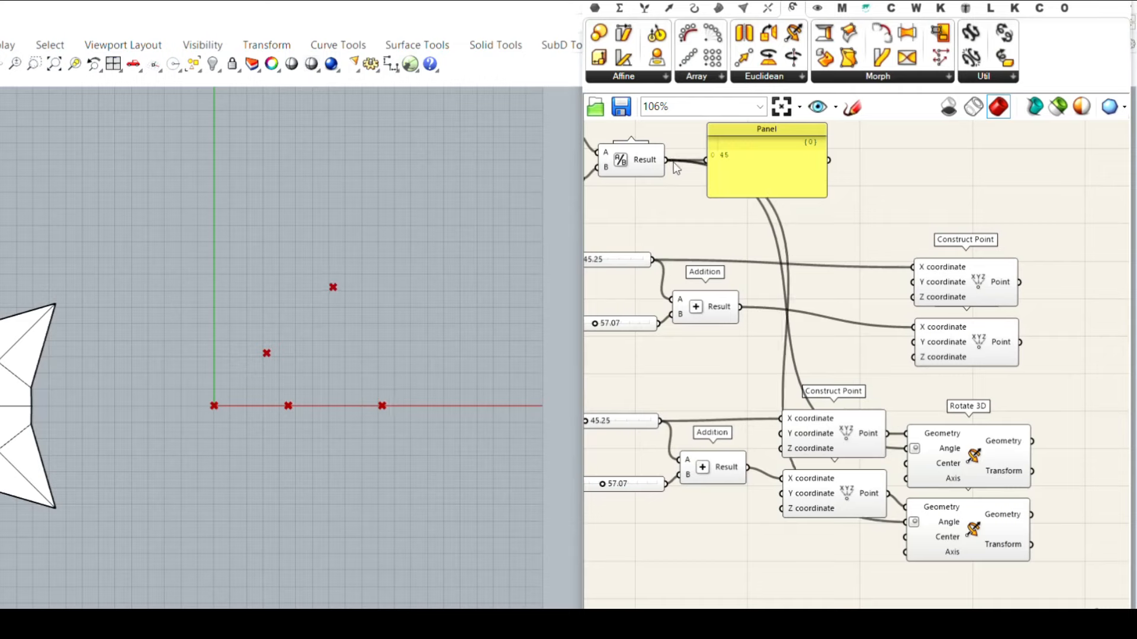
- Insert a Relay in the angle wiring and place it between the two lower Construct Point components, spacing them apart
double_click(784, 237)
drag(783, 236, 838, 542)
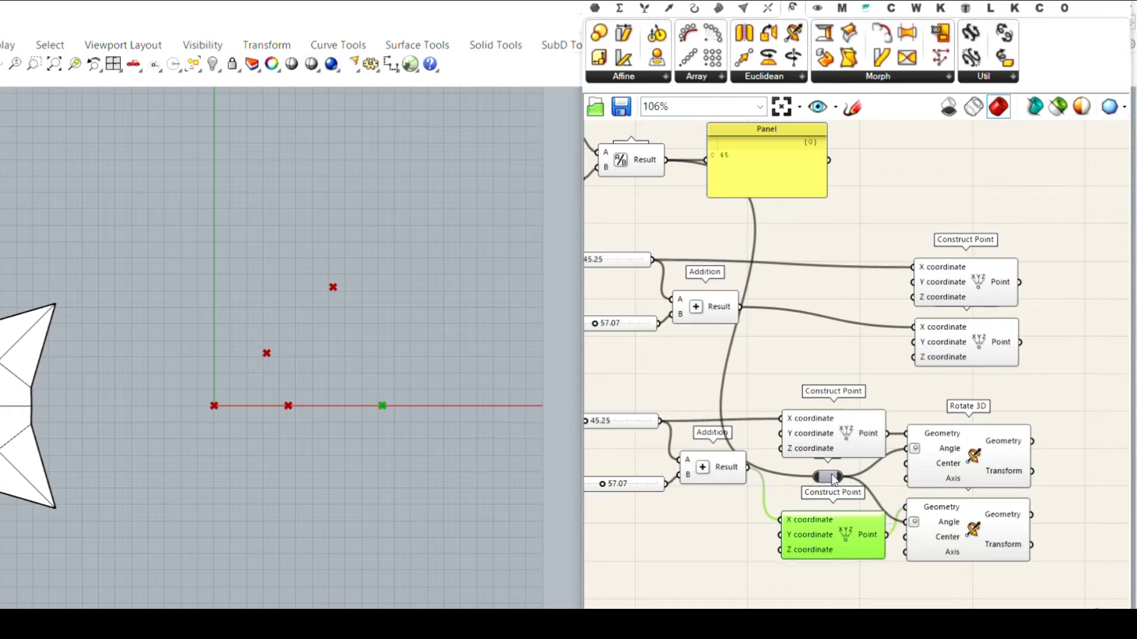
drag(831, 477, 835, 488)
click(869, 377)
- Move the 180 panel, Count slider, Division component and result panel below the X3 and X4 (X3+) sliders
scroll(794, 330, down, 3)
drag(827, 265, 632, 203)
right_drag(751, 230, 778, 193)
scroll(790, 198, down, 2)
drag(803, 209, 816, 404)
- Delete the result panel connected to the Division component
click(780, 352)
scroll(835, 425, up, 2)
key(Delete)
scroll(674, 453, up, 3)
drag(629, 448, 659, 465)
scroll(663, 474, down, 3)
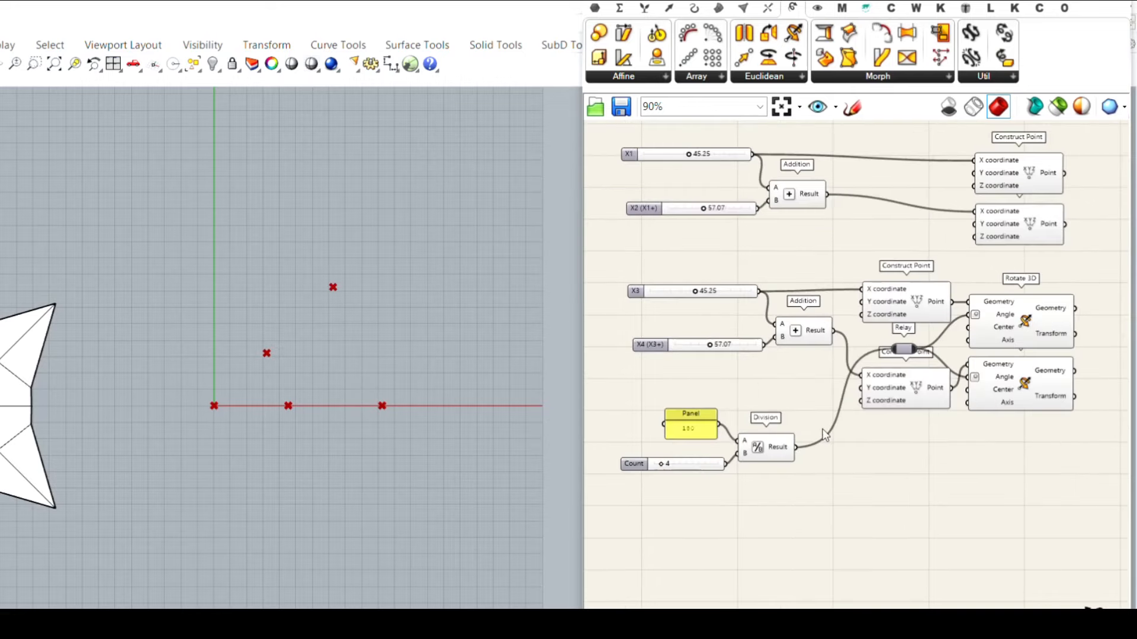
- Set the X3 slider to 56.33
scroll(684, 294, up, 3)
mouse_move(693, 291)
mouse_down()
mouse_move(743, 296)
mouse_move(693, 292)
mouse_move(711, 292)
mouse_up()
scroll(711, 292, down, 3)
- Turn off the preview of the two Construct Point components that feed the Rotate 3D components
drag(966, 274, 910, 488)
right_click(911, 493)
click(953, 477)
scroll(901, 449, up, 3)
scroll(899, 401, up, 1)
drag(887, 199, 795, 473)
scroll(809, 512, down, 1)
middle_click(807, 512)
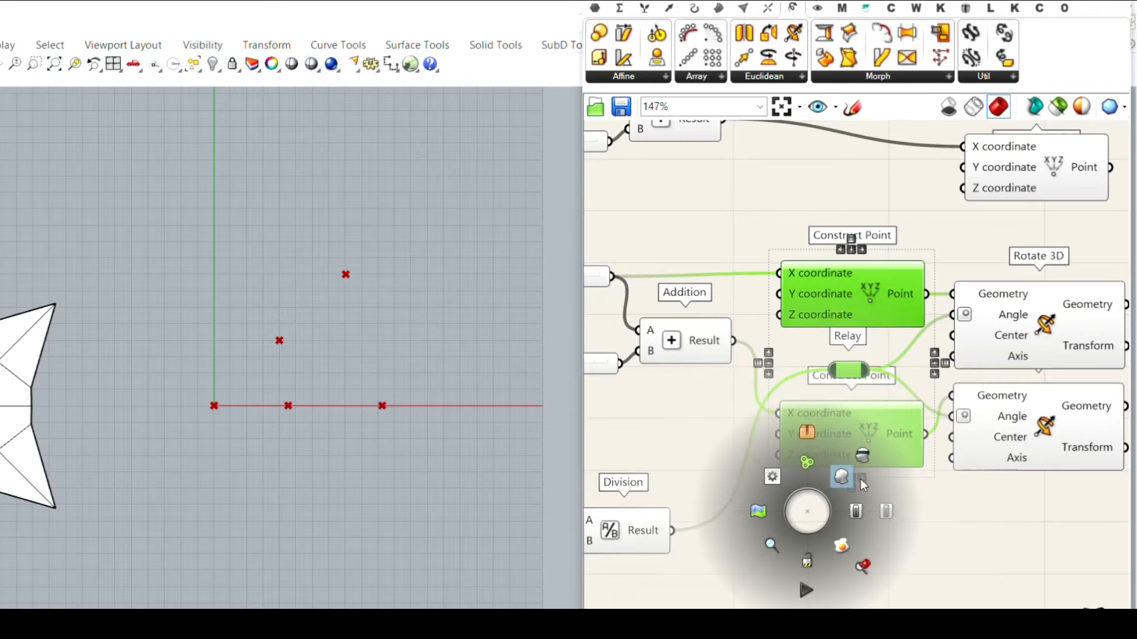
click(856, 511)
right_click(878, 521)
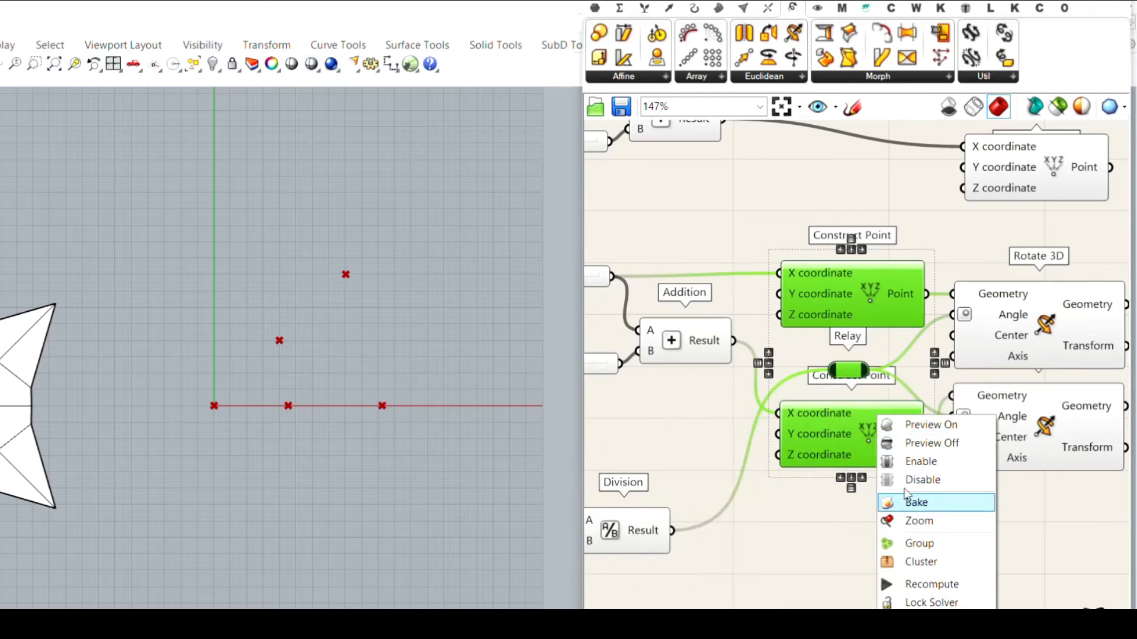
click(931, 443)
click(827, 545)
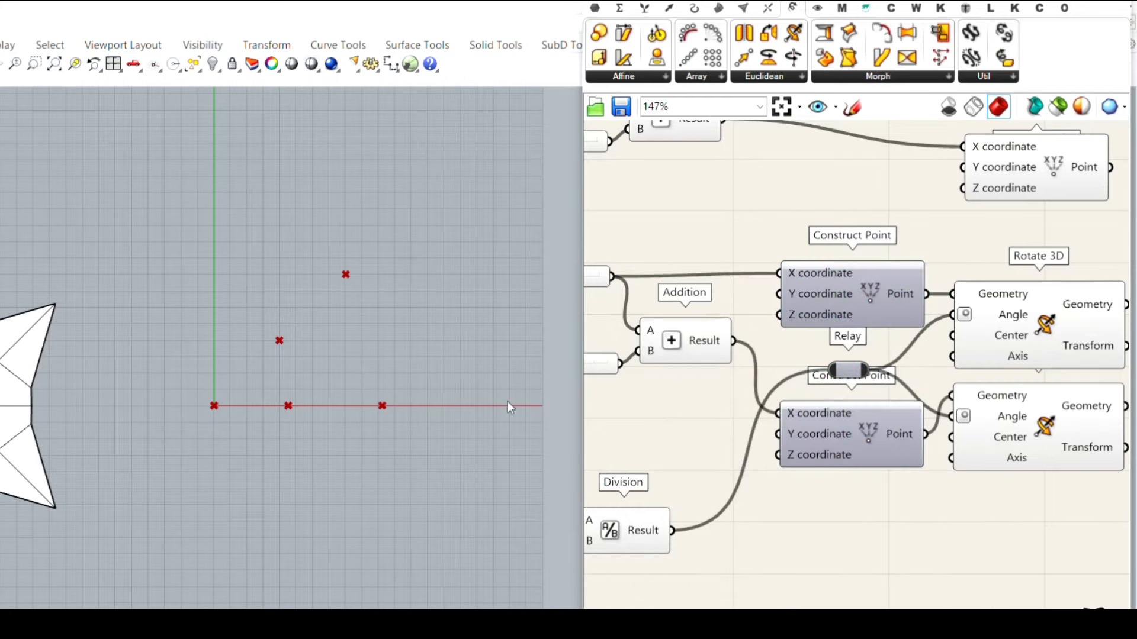
- Switch the preview of the two lower Construct Point components on and off again
drag(903, 237, 842, 507)
right_click(842, 507)
click(885, 423)
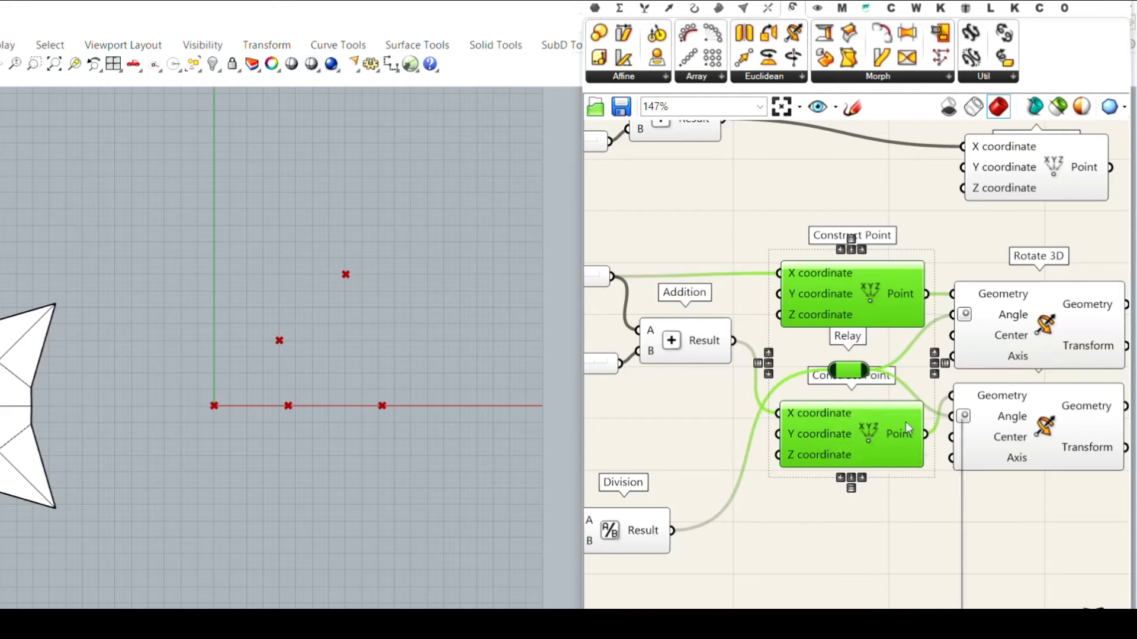
right_click(823, 415)
click(900, 452)
click(1029, 407)
- Set the X3 slider to 52.50 and the X4 (X3+) slider to 63.92
click(729, 496)
right_drag(728, 496, 811, 435)
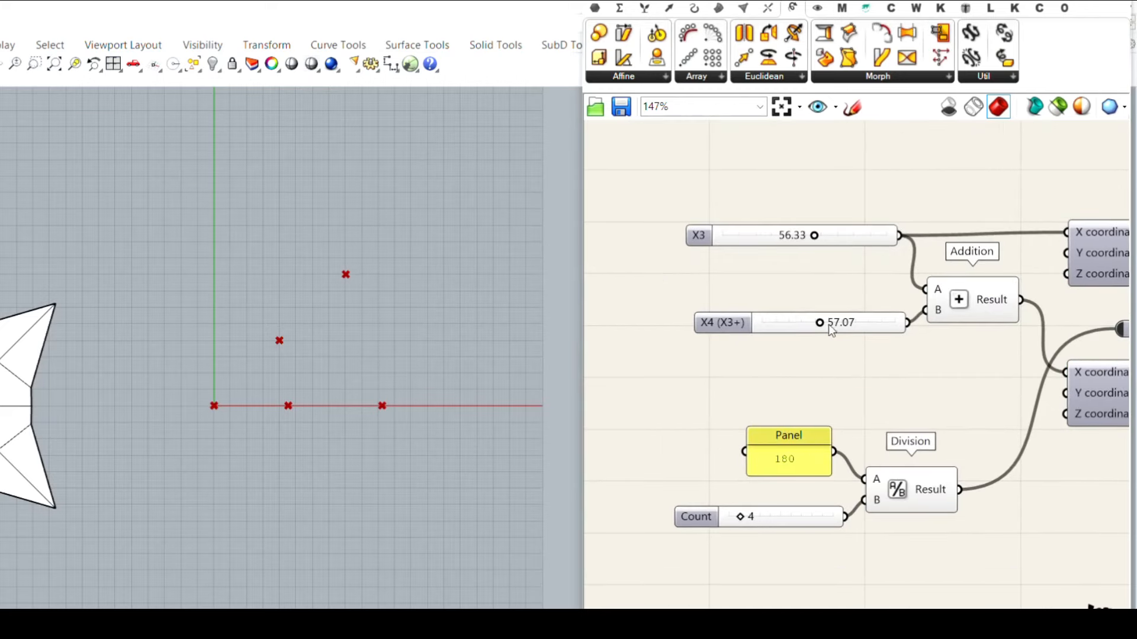
mouse_move(813, 236)
mouse_down()
mouse_move(855, 235)
mouse_move(808, 236)
mouse_up()
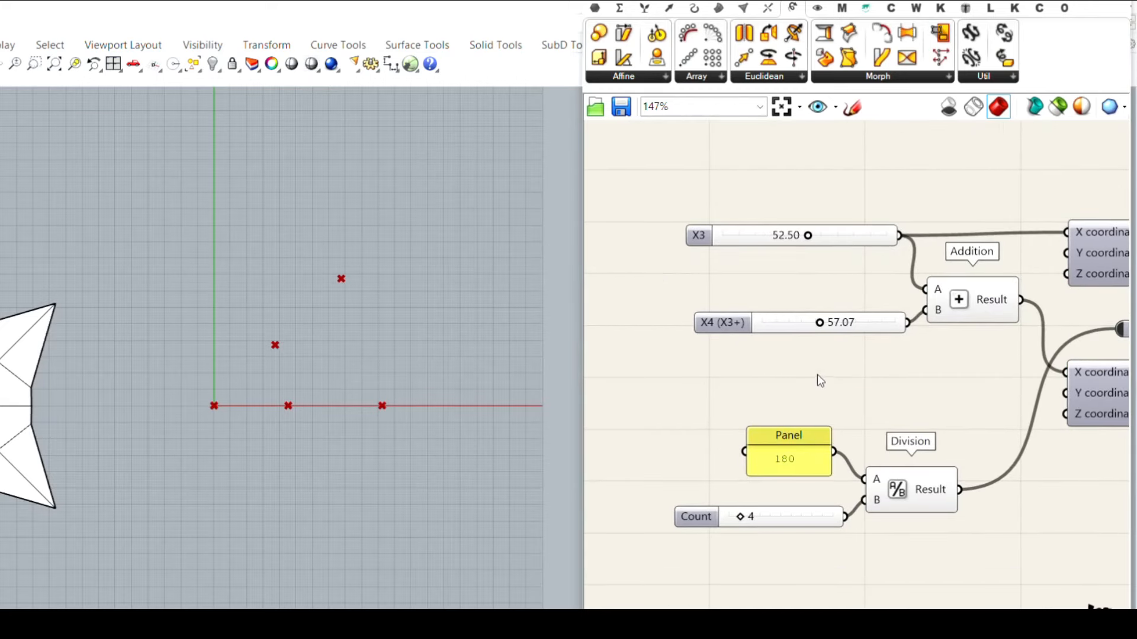
mouse_move(819, 322)
mouse_down()
mouse_move(805, 324)
mouse_move(827, 325)
mouse_up()
- Examine the inner, edge and tip points of the reference star and the angle leading to the next crease point
scroll(170, 390, up, 8)
right_drag(185, 392, 236, 422)
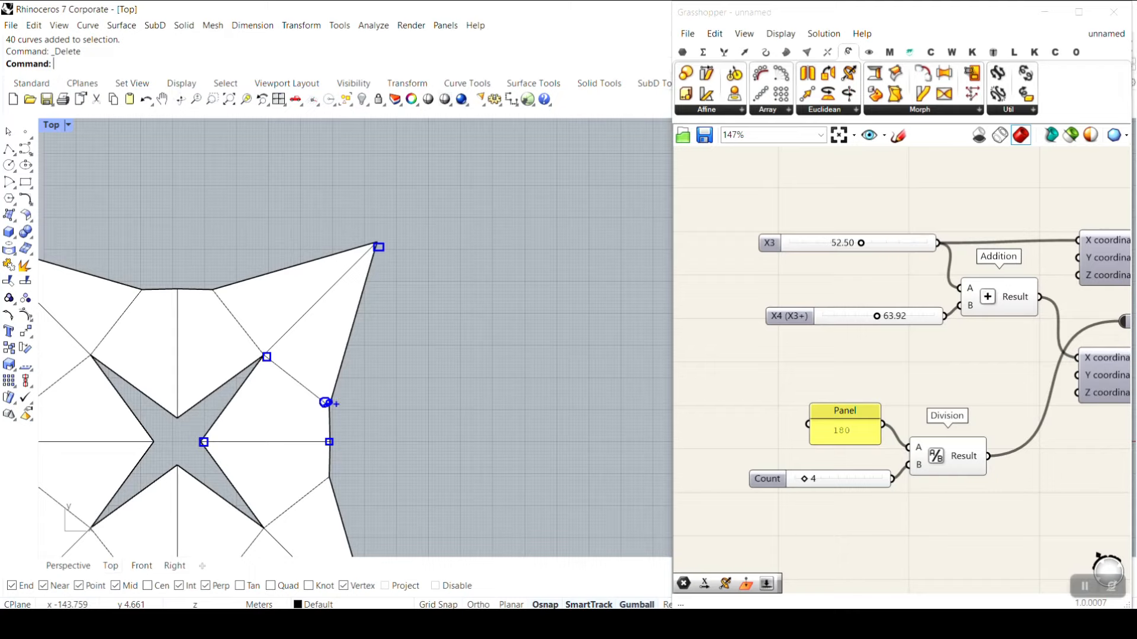
drag(204, 442, 325, 402)
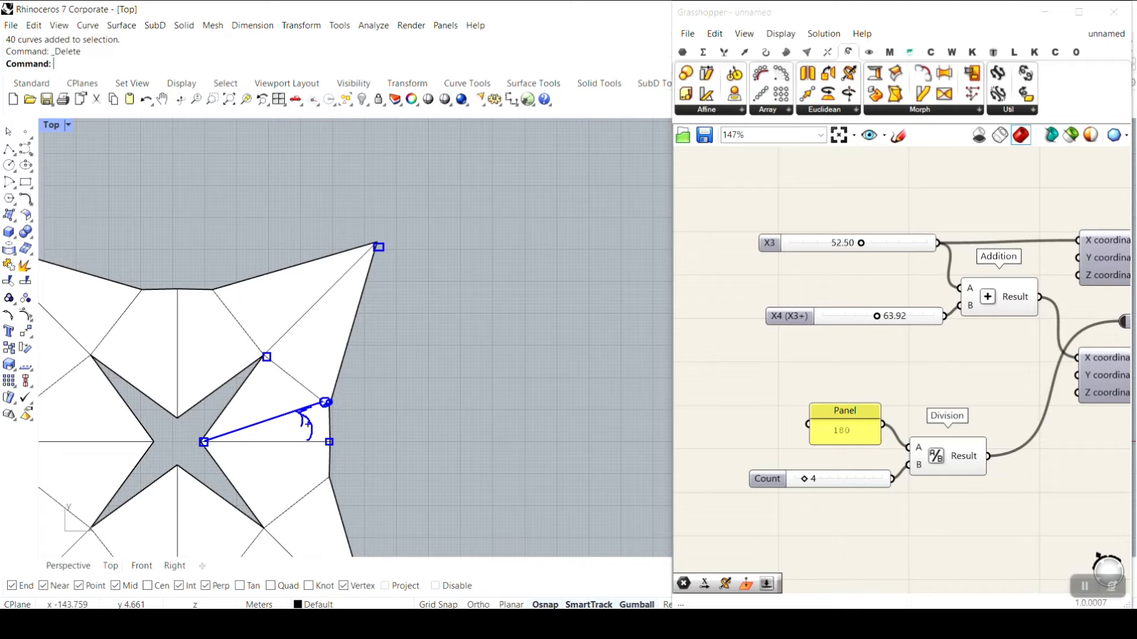
drag(337, 423, 354, 431)
key(Escape)
- Duplicate the X3 slider with its Construct Point below the Division component and turn on the copied point's preview
right_drag(925, 389, 811, 356)
scroll(810, 357, down, 3)
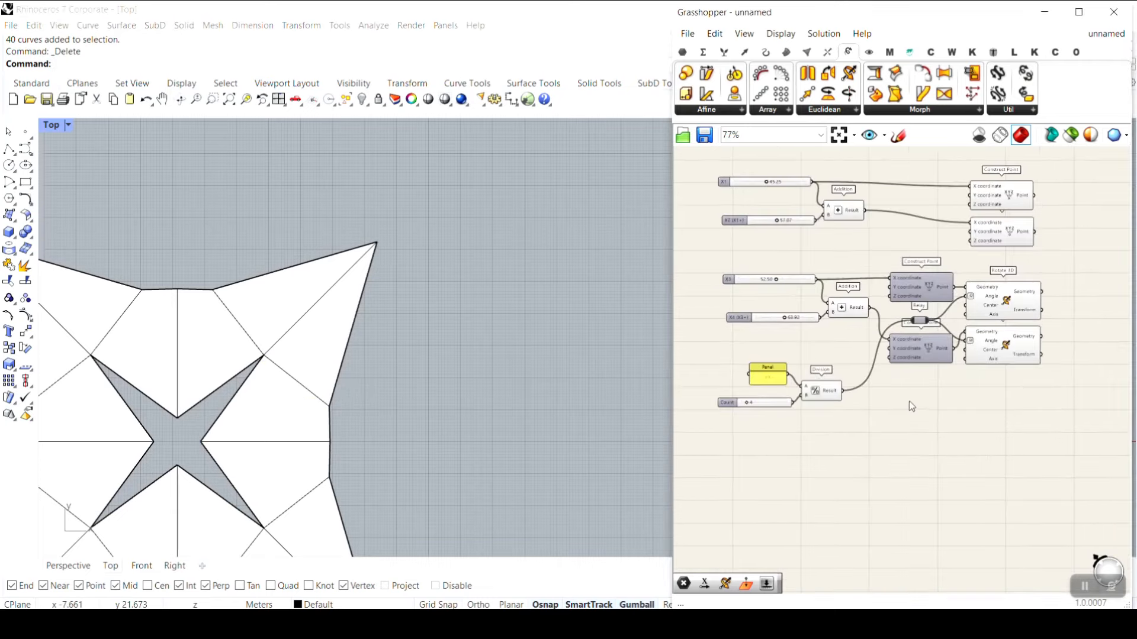
right_drag(922, 391, 927, 411)
drag(924, 258, 759, 321)
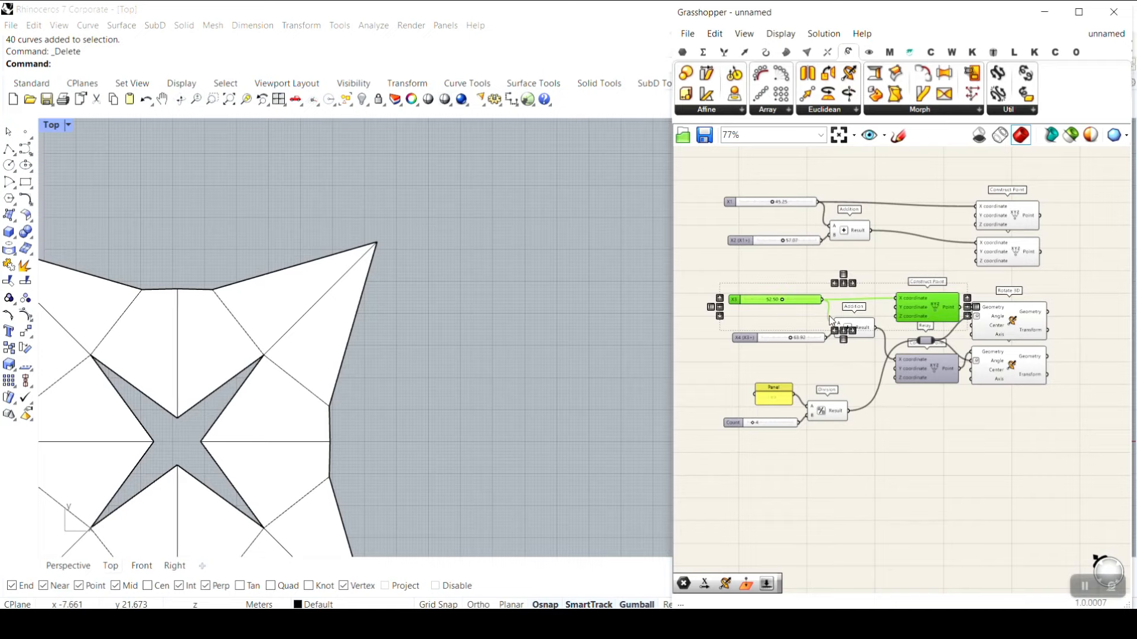
drag(923, 308, 948, 477)
scroll(966, 478, up, 4)
right_click(966, 478)
click(979, 503)
right_drag(937, 426, 1012, 399)
- Set the duplicated X3 slider to 70.08
scroll(365, 438, down, 8)
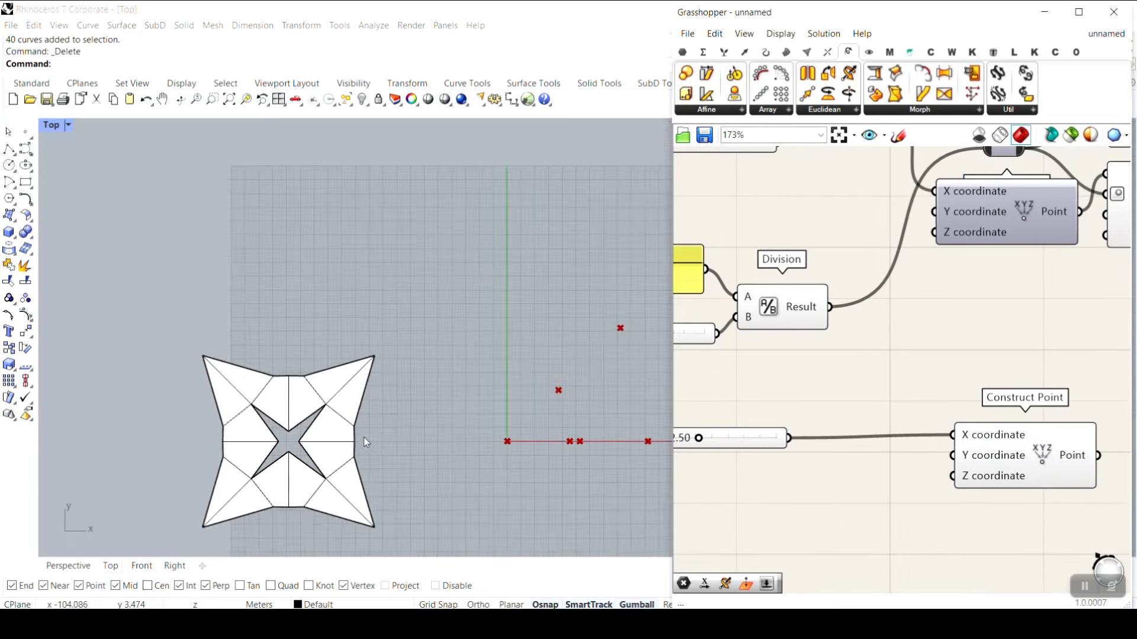
scroll(364, 443, down, 3)
scroll(716, 444, up, 3)
drag(719, 444, 776, 445)
scroll(793, 449, down, 3)
- Rename the duplicated X3 slider as X5
right_click(796, 452)
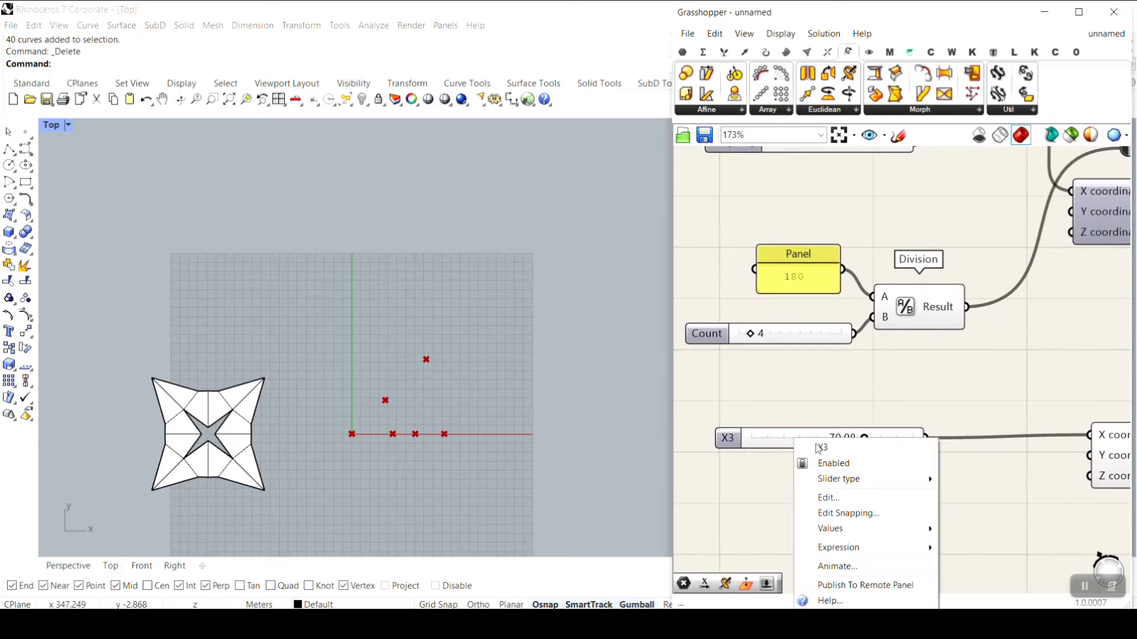
right_drag(736, 357, 763, 424)
scroll(764, 425, down, 3)
right_drag(807, 485, 797, 417)
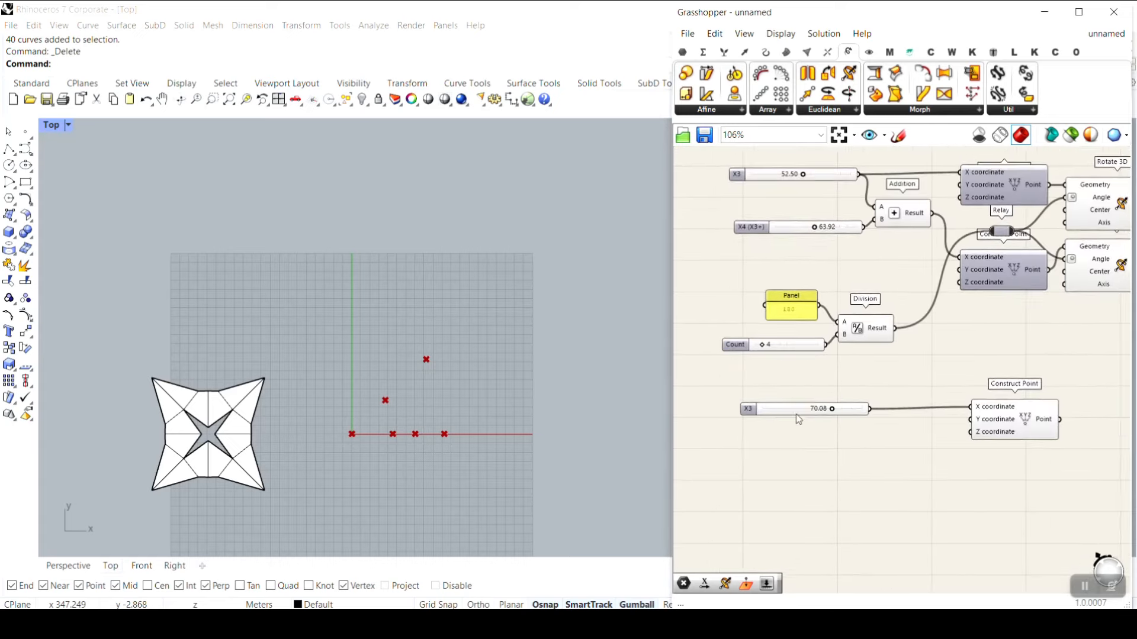
scroll(797, 410, up, 3)
right_click(795, 410)
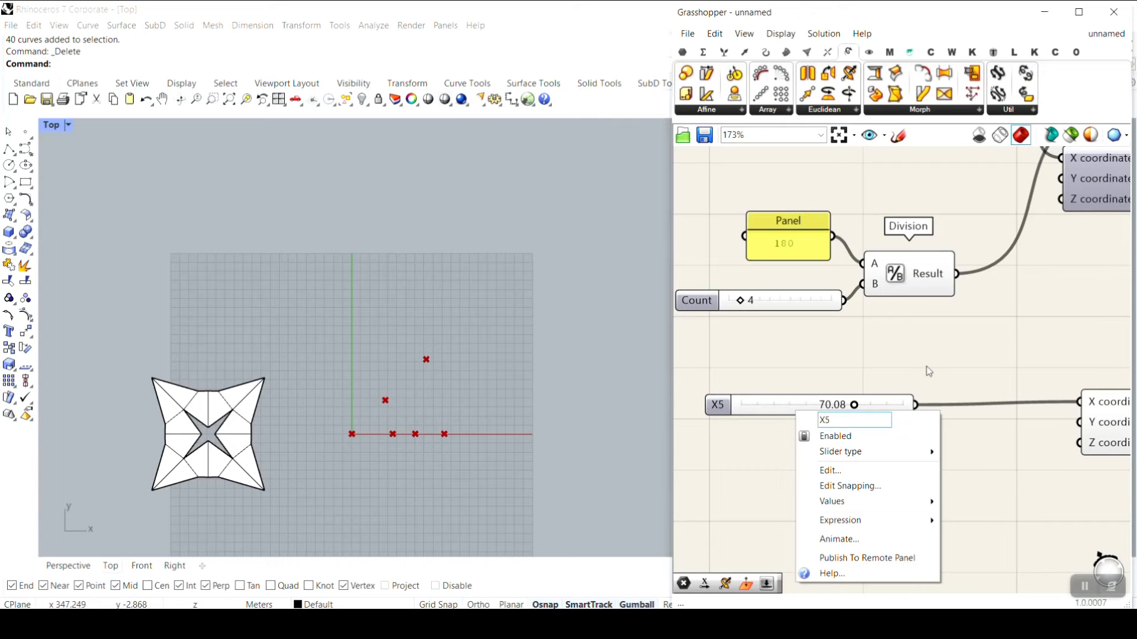
- Raise the X5 slider's maximum limit and set the slider to 102.73
scroll(819, 403, down, 3)
scroll(820, 403, up, 3)
mouse_move(813, 401)
mouse_down()
mouse_move(788, 402)
mouse_move(855, 404)
mouse_move(800, 403)
mouse_up()
double_click(697, 403)
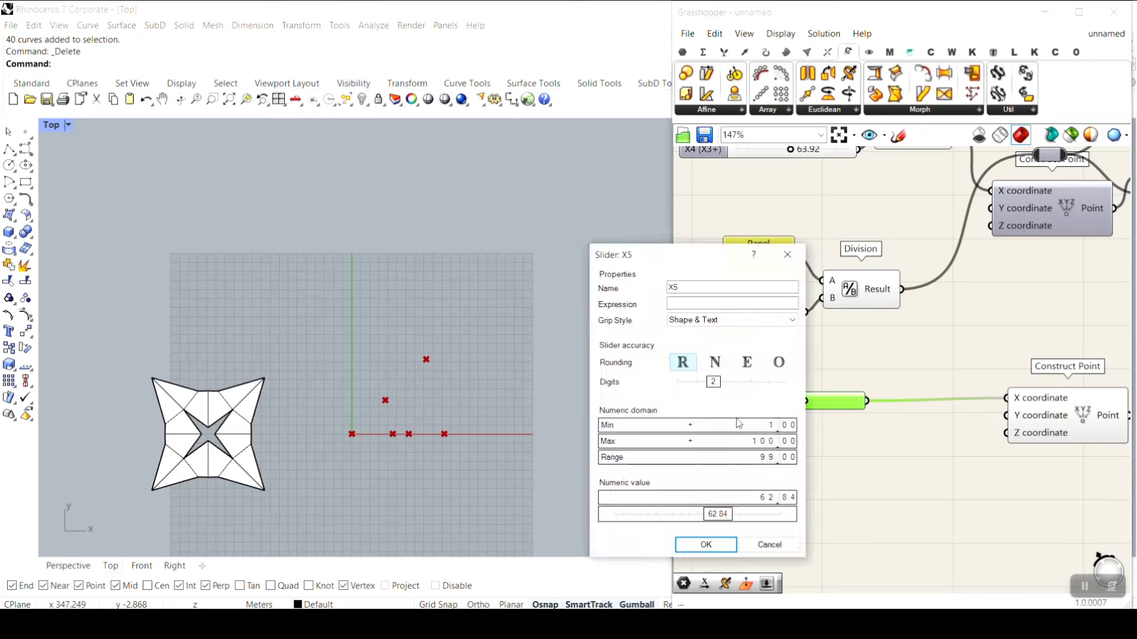
click(718, 542)
mouse_move(757, 408)
mouse_down()
mouse_move(802, 403)
mouse_move(759, 403)
mouse_move(774, 404)
mouse_up()
- Copy a Rotate 3D component beside the X5 Construct Point and connect that point to its Geometry input
scroll(891, 414, down, 2)
drag(882, 416, 846, 418)
click(1009, 265)
drag(1009, 265, 975, 428)
scroll(998, 422, up, 2)
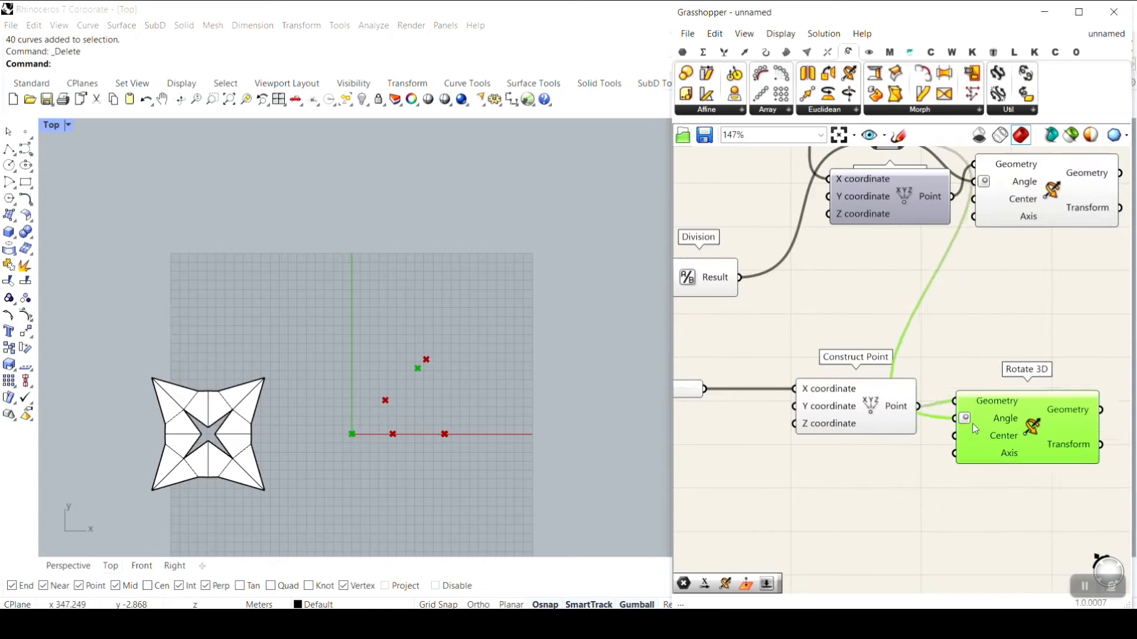
scroll(972, 424, up, 2)
click(872, 406)
click(1042, 429)
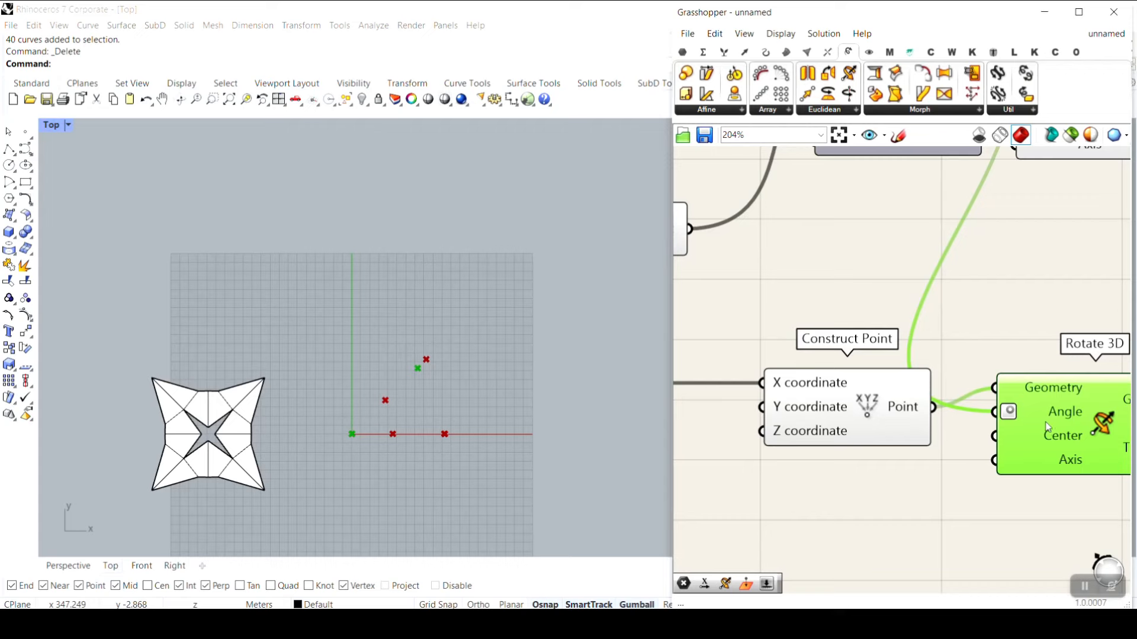
- Add a Multiplication component near the Division component and wire the Division result into its input A
scroll(1019, 398, down, 4)
right_drag(827, 314, 853, 308)
scroll(853, 309, up, 2)
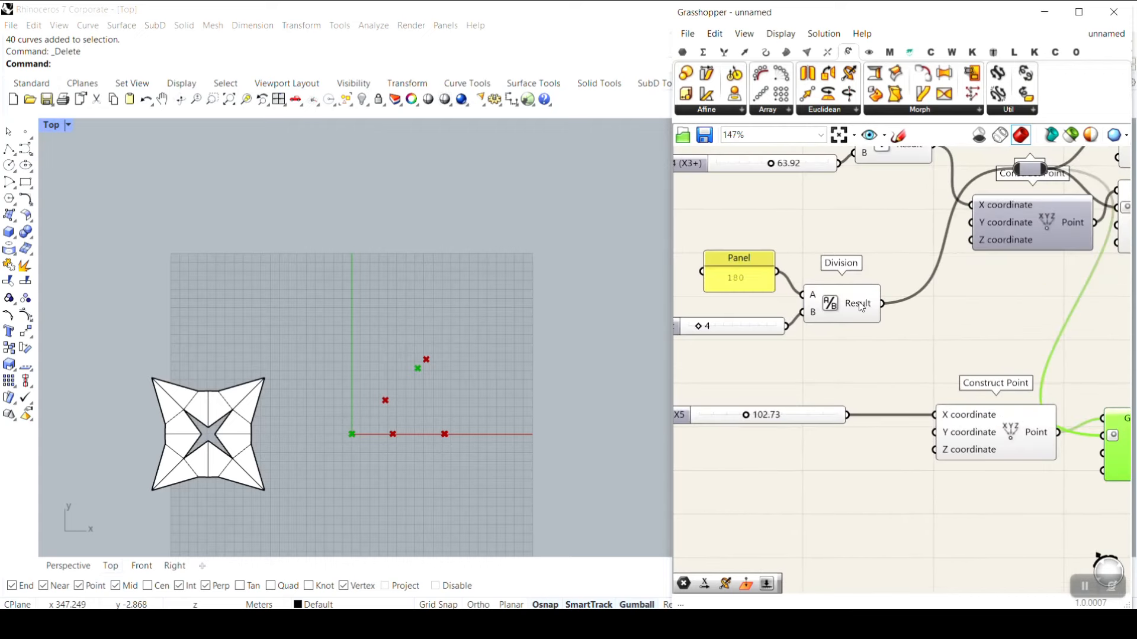
mouse_move(861, 307)
click(704, 52)
drag(787, 74, 955, 343)
scroll(955, 343, up, 2)
drag(869, 296, 922, 332)
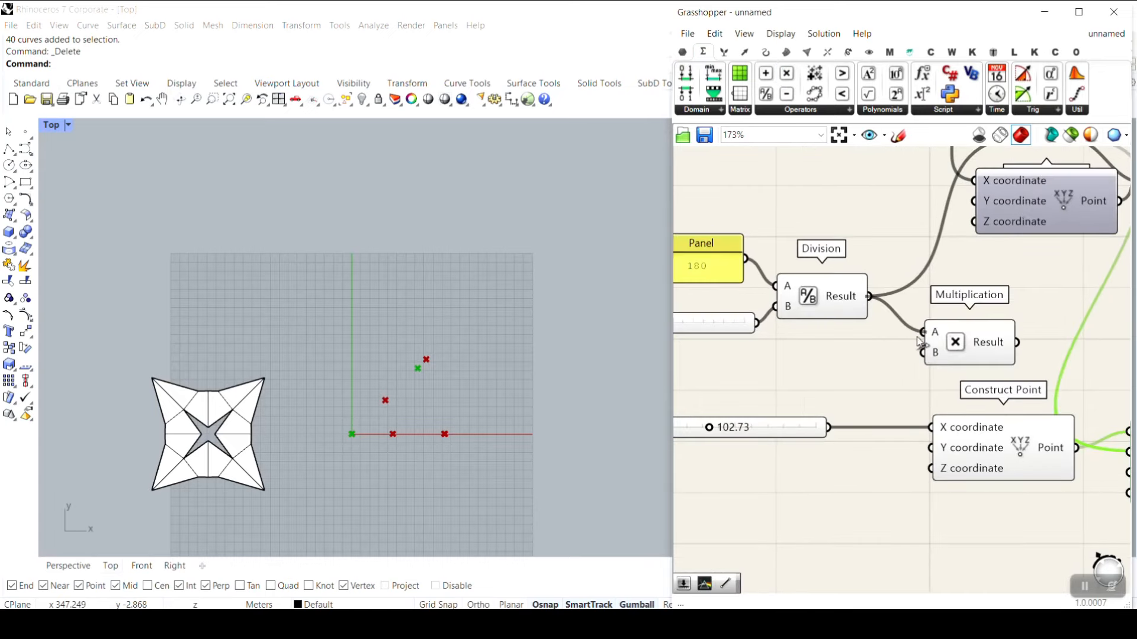
- Move the Multiplication component just below the X5 Construct Point
right_drag(948, 370, 863, 305)
scroll(862, 283, down, 1)
drag(864, 284, 924, 439)
right_drag(773, 429, 810, 422)
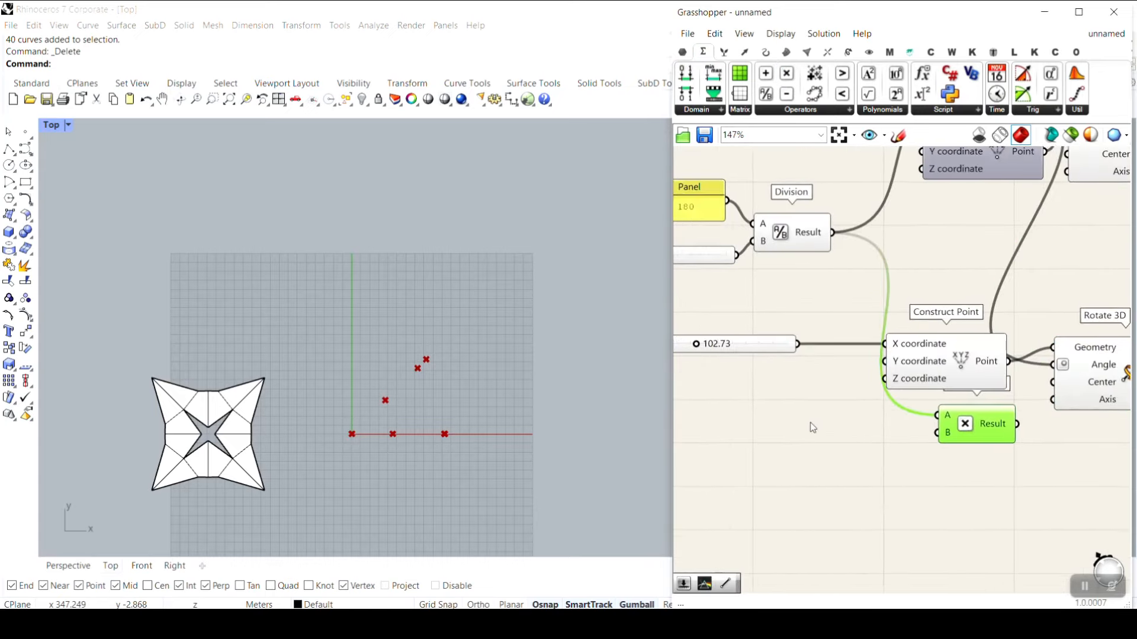
click(811, 424)
- Add a number slider ranging from 0.10 to 0.9 beside the Multiplication component
scroll(802, 432, up, 3)
double_click(793, 437)
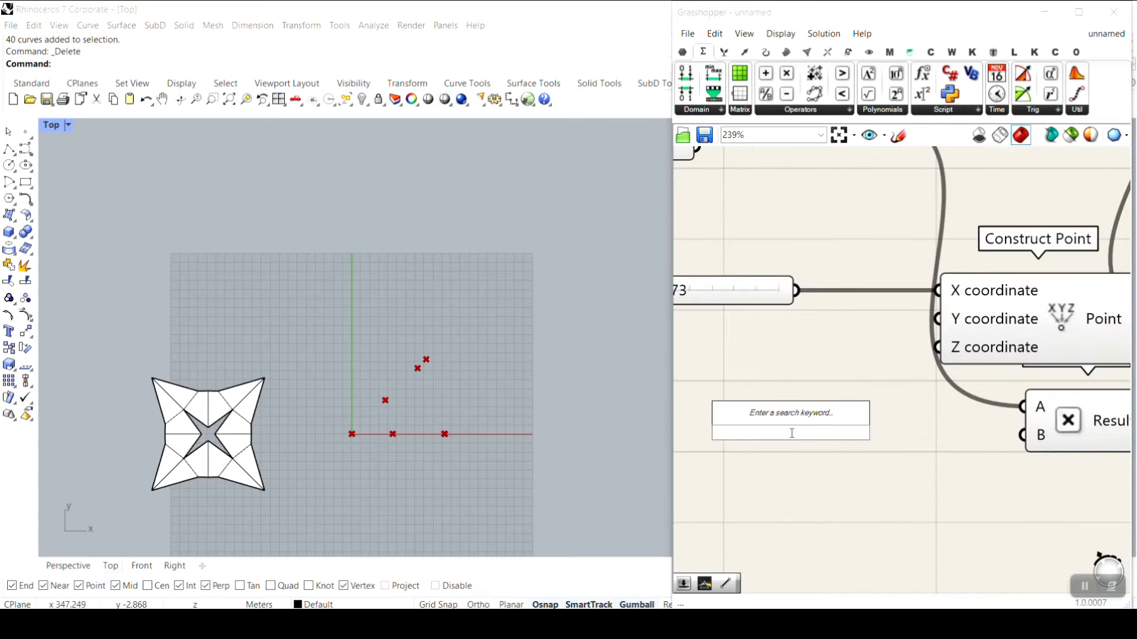
text(0.1)
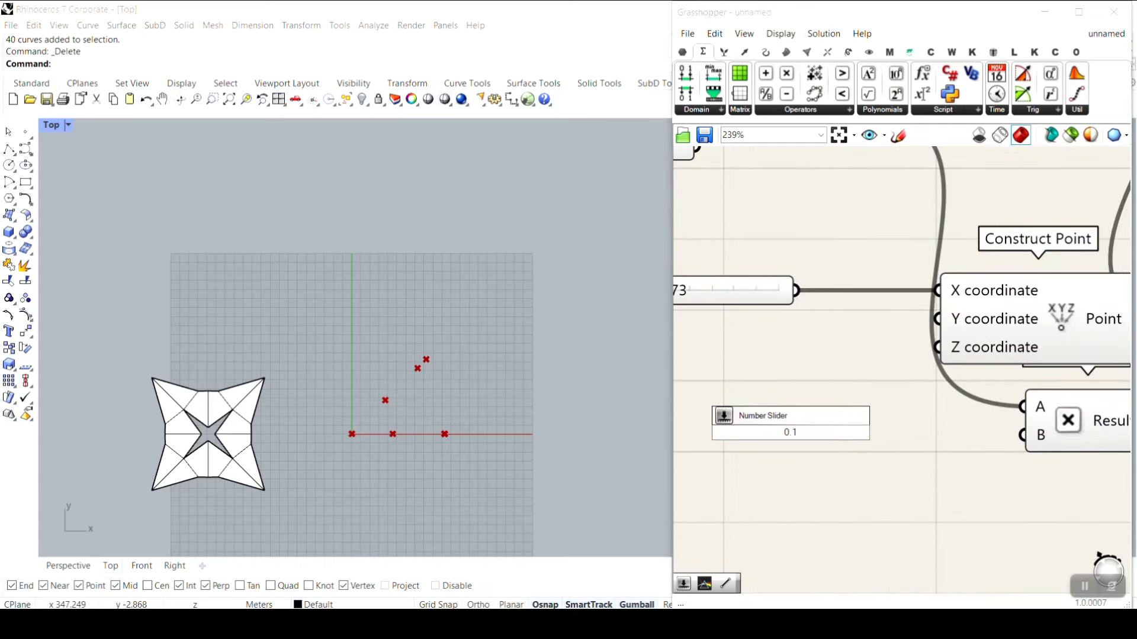
text(0..0.9)
key(Return)
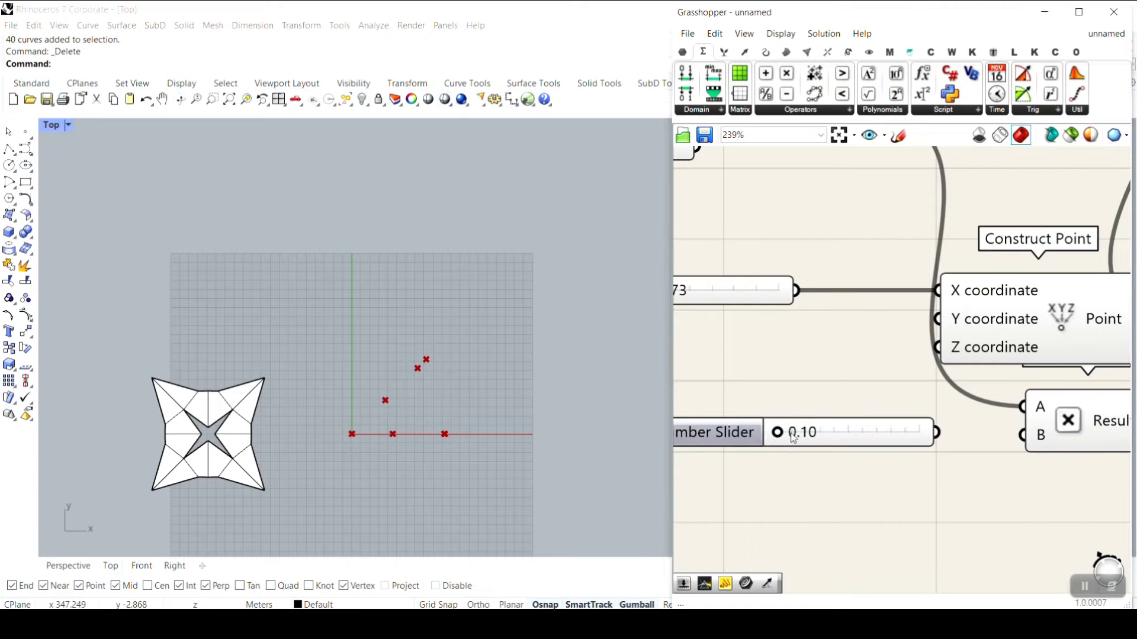
- Rename the new 0.10 number slider as X5 (Rot)
right_click(831, 428)
drag(919, 439, 829, 444)
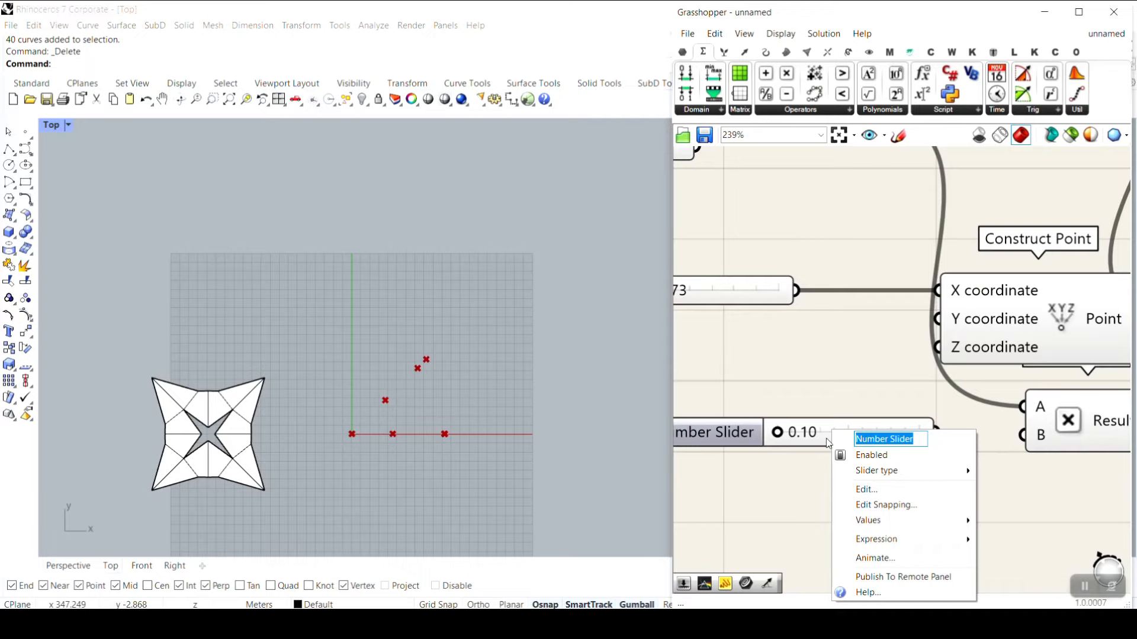
text(Rota)
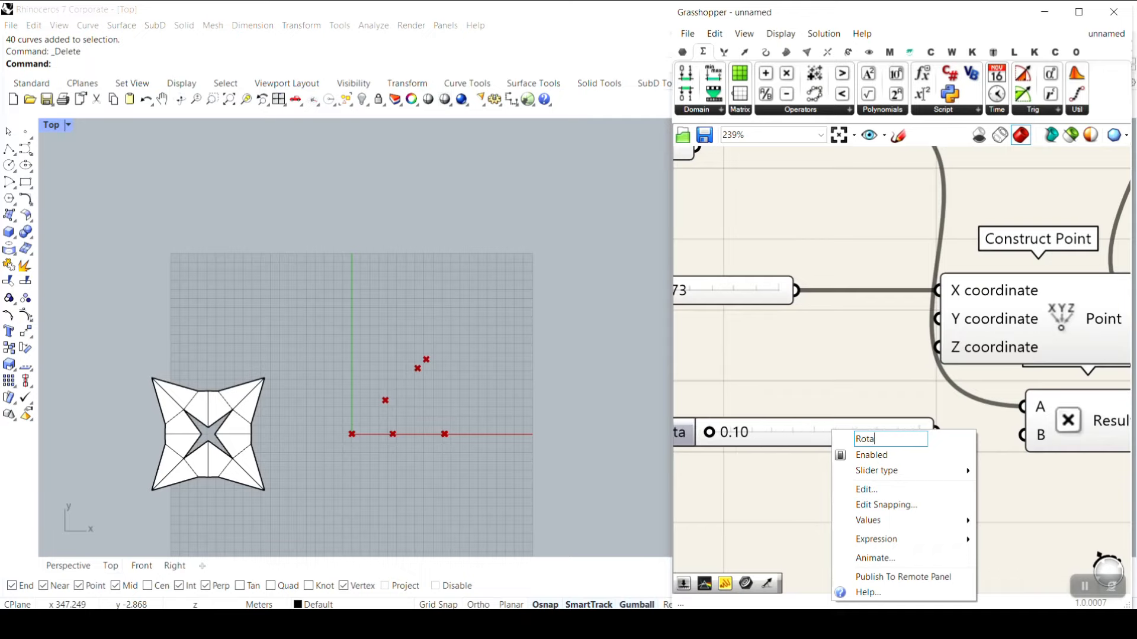
right_drag(734, 396, 899, 421)
right_click(849, 452)
drag(899, 447, 844, 449)
text(X5 ()
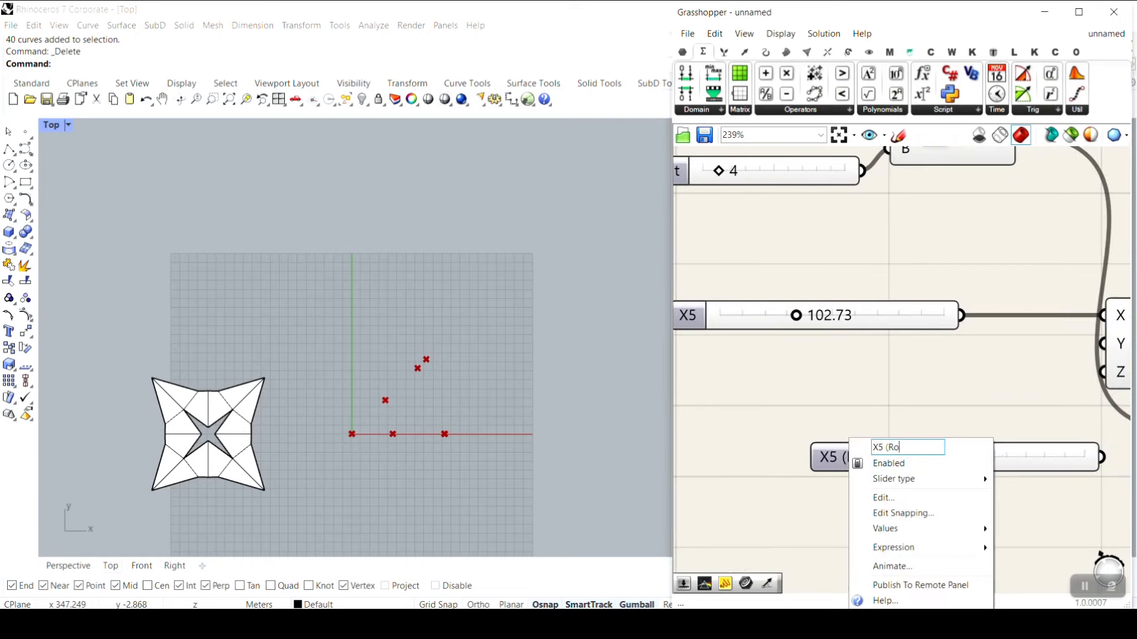
key(Return)
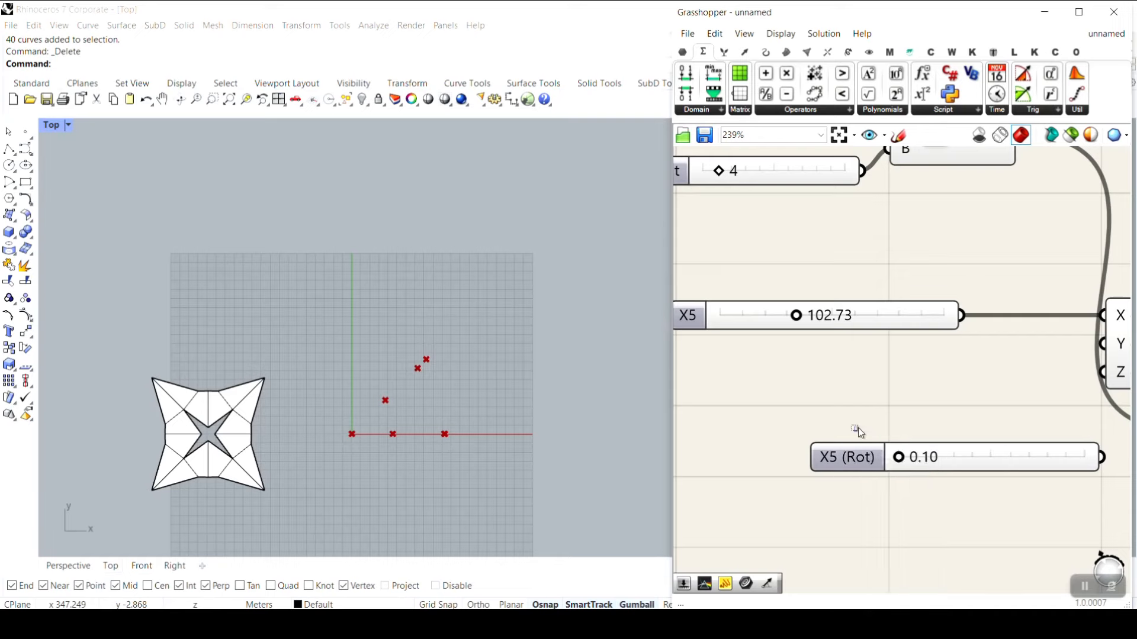
- Wire the X5 (Rot) slider into Multiplication input B and the product into the Angle of the new Rotate 3D
scroll(821, 408, down, 3)
drag(902, 444, 954, 444)
right_drag(1054, 444, 978, 441)
drag(960, 434, 996, 375)
scroll(1013, 388, up, 1)
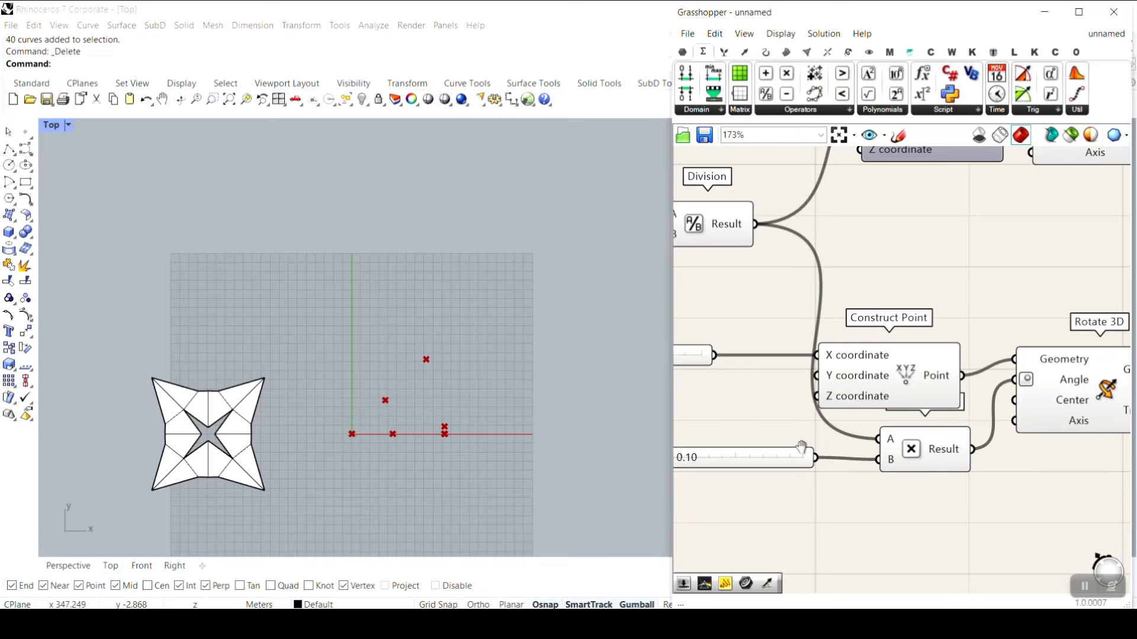
- Set the X5 (Rot) slider to 0.49
scroll(720, 463, up, 2)
drag(731, 461, 709, 480)
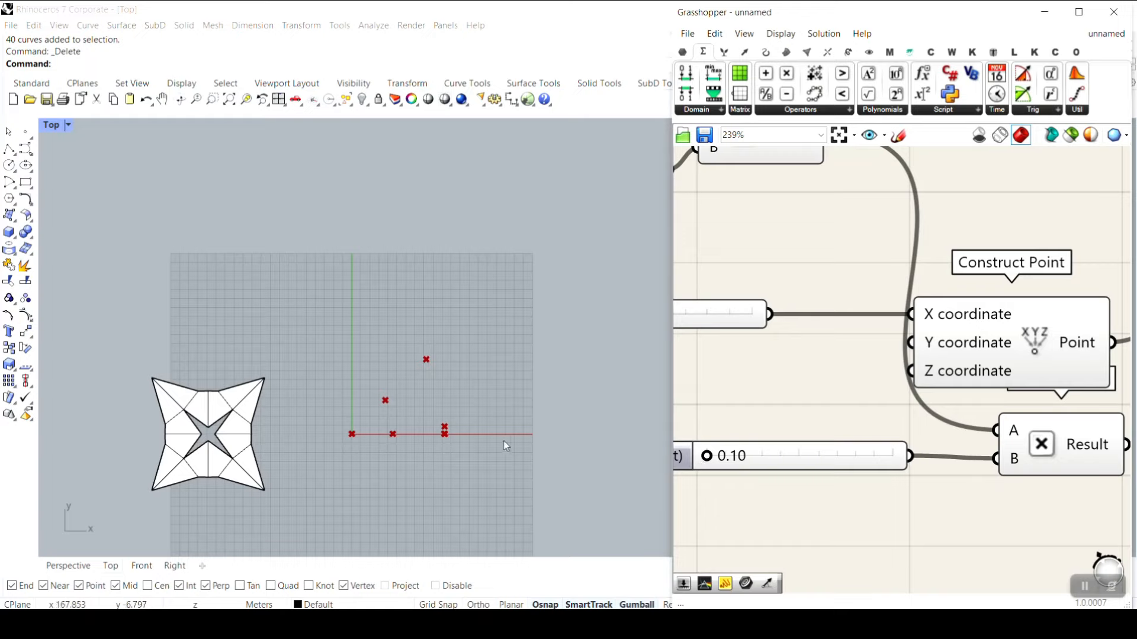
drag(711, 461, 796, 455)
- Turn off the preview of the X5 Construct Point component
scroll(854, 391, down, 8)
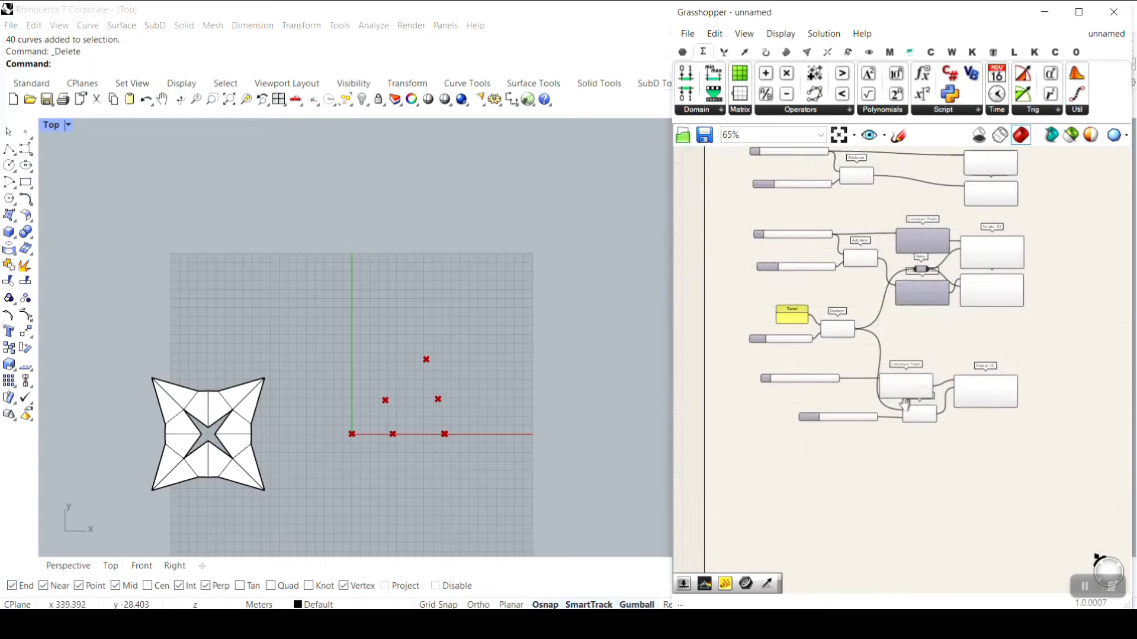
drag(935, 479, 829, 262)
right_click(887, 231)
click(932, 253)
click(918, 392)
- Move the two upper Rotate 3D components further right, away from their Construct Point components
scroll(918, 392, up, 5)
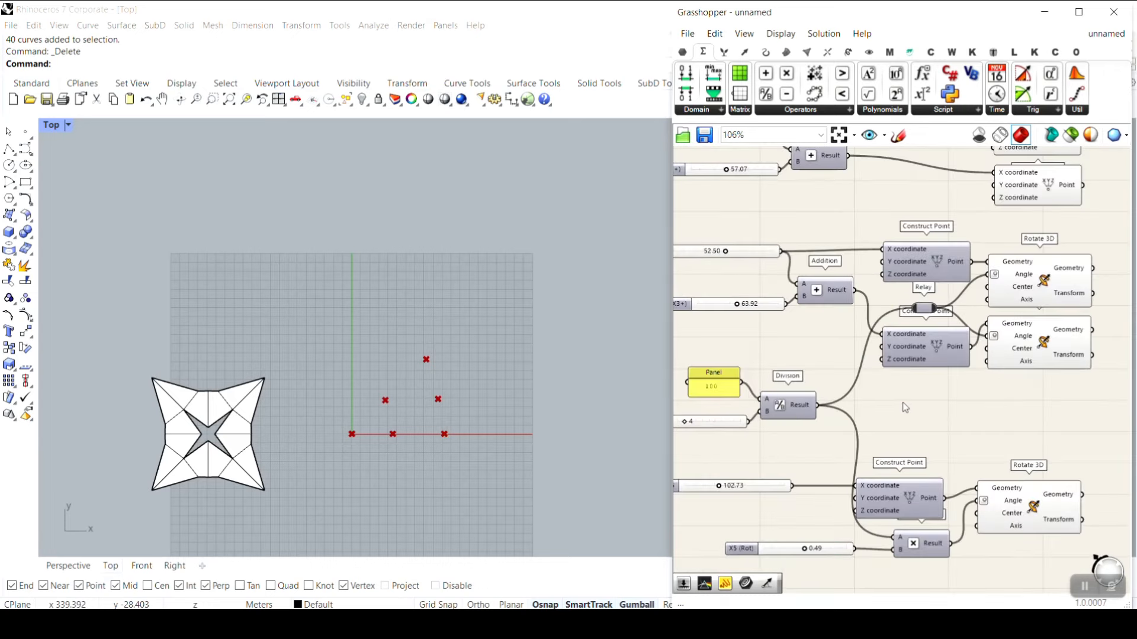
scroll(362, 439, up, 3)
scroll(1052, 383, up, 5)
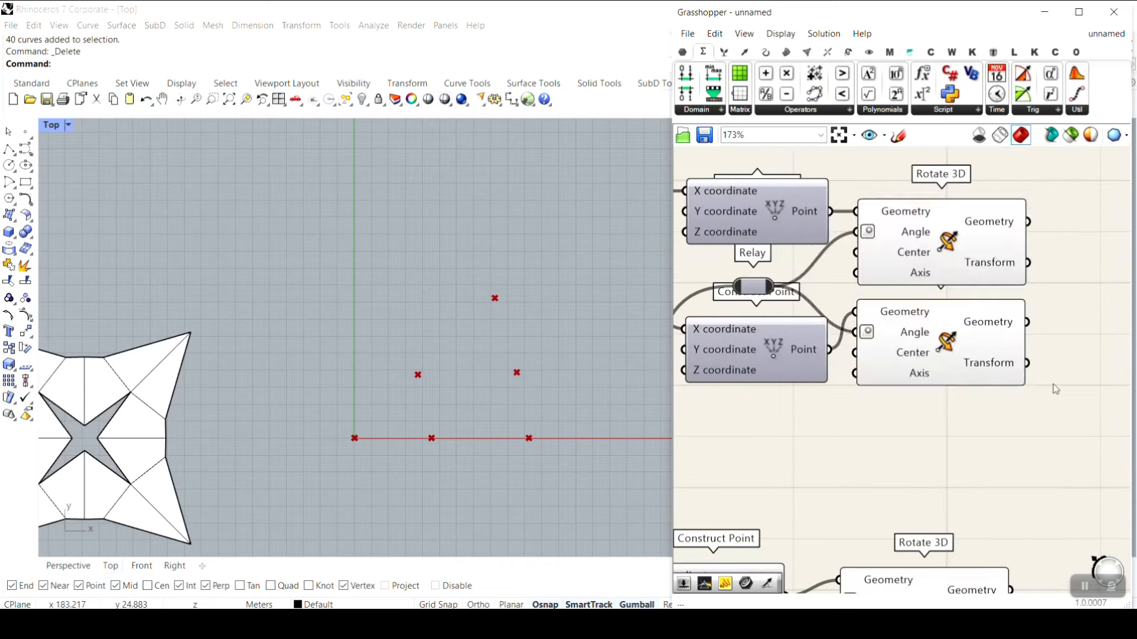
drag(1053, 383, 852, 183)
drag(857, 291, 937, 290)
click(938, 290)
- Extract the Center input of the upper Rotate 3D component as a separate parameter
scroll(972, 265, up, 3)
right_click(994, 243)
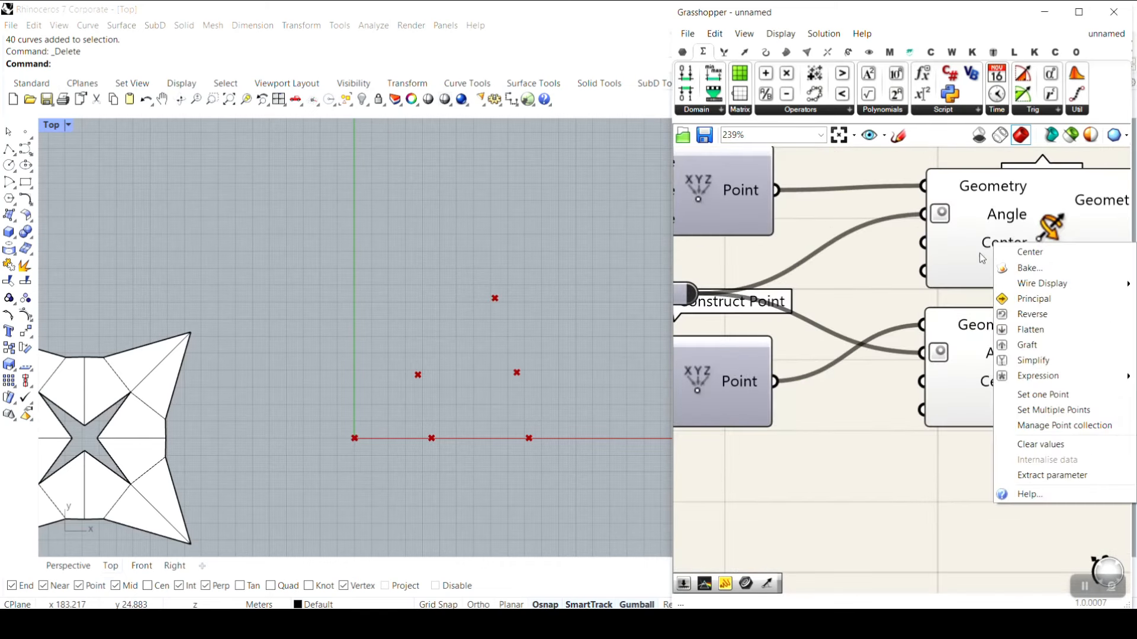
scroll(1081, 242, up, 4)
right_click(959, 245)
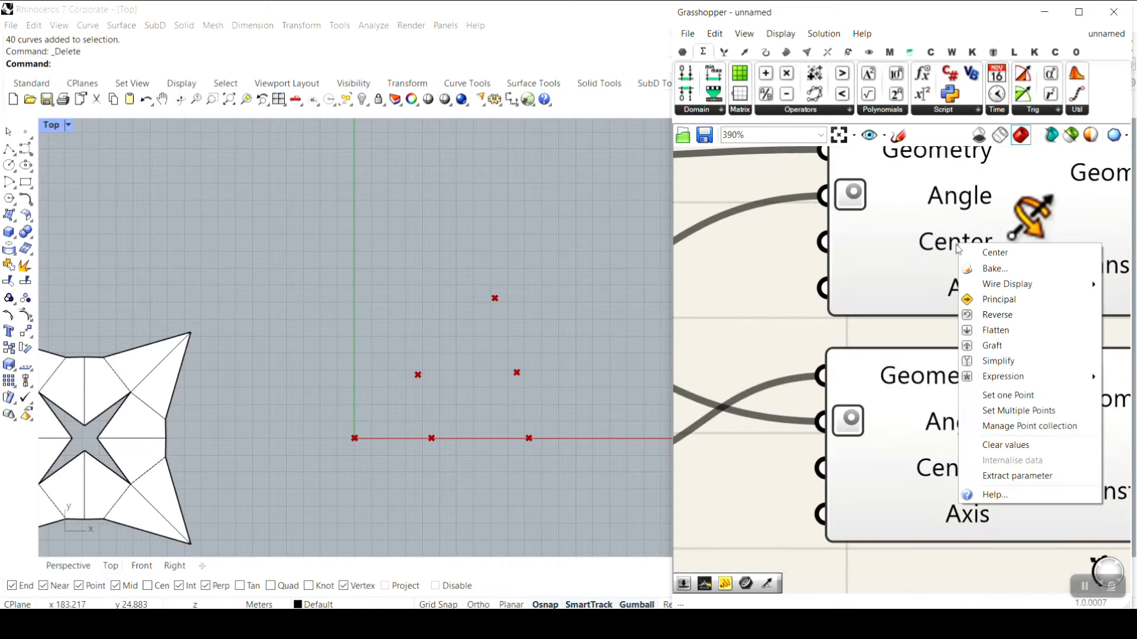
click(1018, 475)
- Connect the extracted Center parameter to the Center input of the second Rotate 3D component as well
scroll(836, 383, down, 2)
click(804, 346)
drag(851, 347, 940, 457)
right_click(814, 342)
click(848, 344)
scroll(847, 382, down, 6)
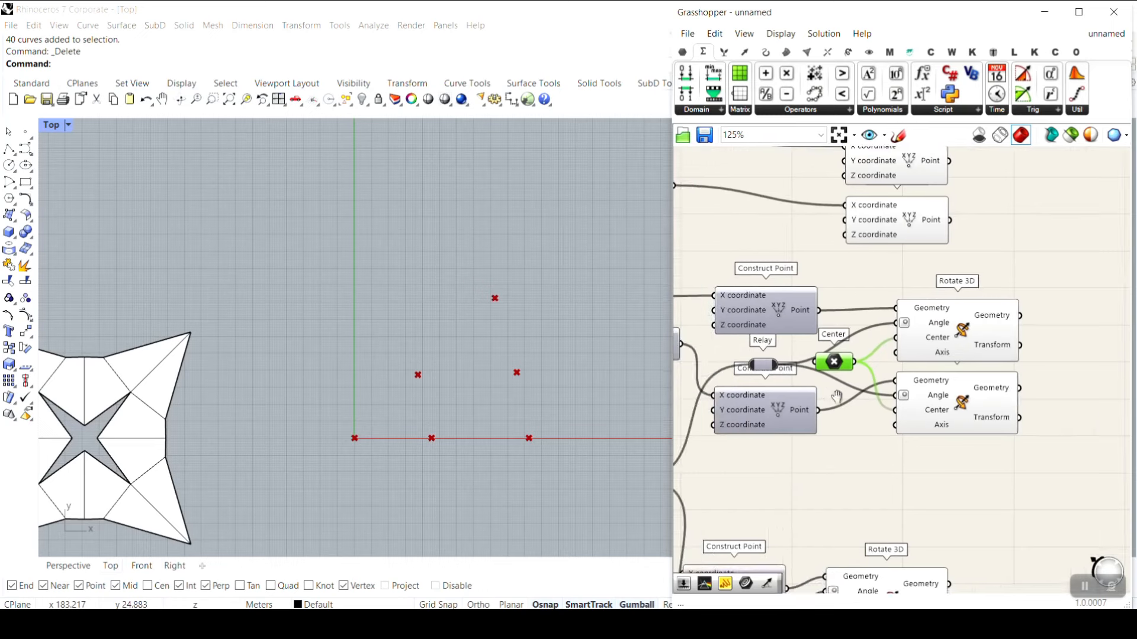
- Move the X1 and X2 Construct Point components right, above the two upper Rotate 3D components
scroll(903, 333, up, 2)
right_drag(904, 333, 895, 285)
drag(1006, 264, 909, 194)
drag(973, 256, 992, 256)
click(1019, 299)
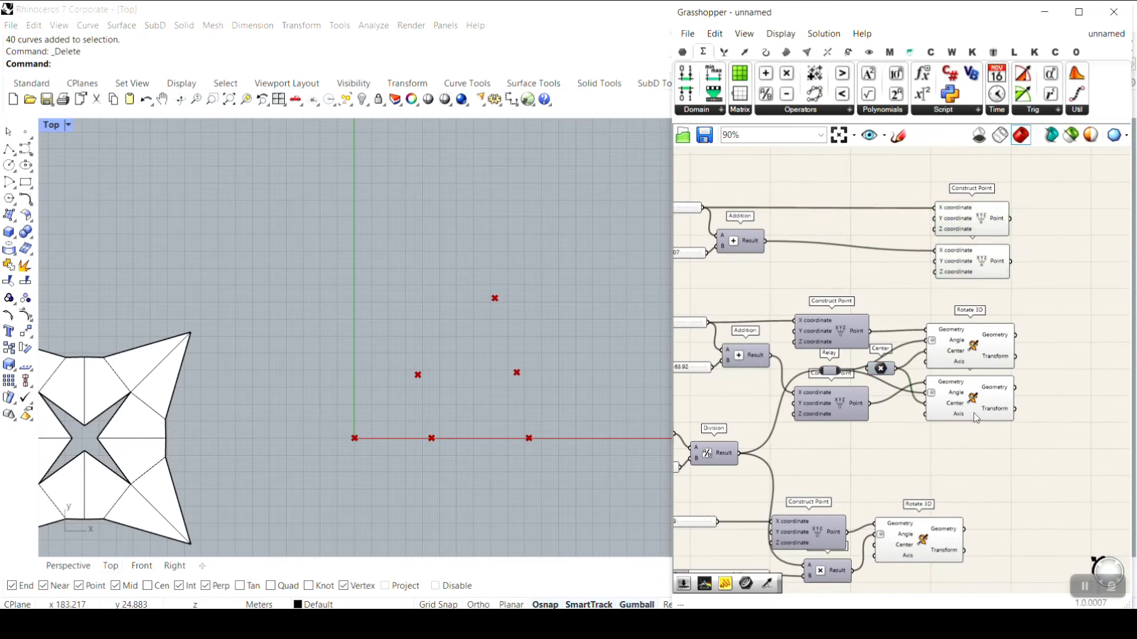
- Connect the shared Center parameter to the Center input of the lowest Rotate 3D component
right_drag(973, 413, 959, 326)
drag(920, 460, 937, 456)
scroll(937, 456, up, 3)
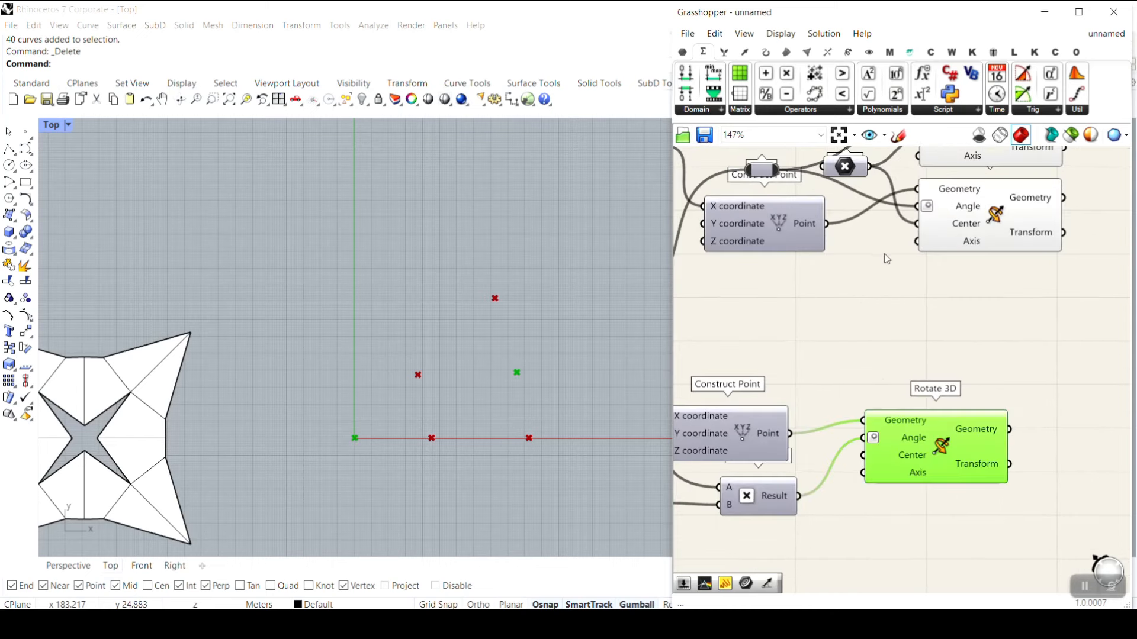
right_drag(883, 253, 887, 307)
drag(852, 225, 867, 509)
right_drag(918, 364, 910, 360)
- Move the lowest Rotate 3D component further right, roughly in line with the components above it
scroll(910, 360, down, 4)
drag(865, 438, 895, 439)
drag(938, 189, 872, 452)
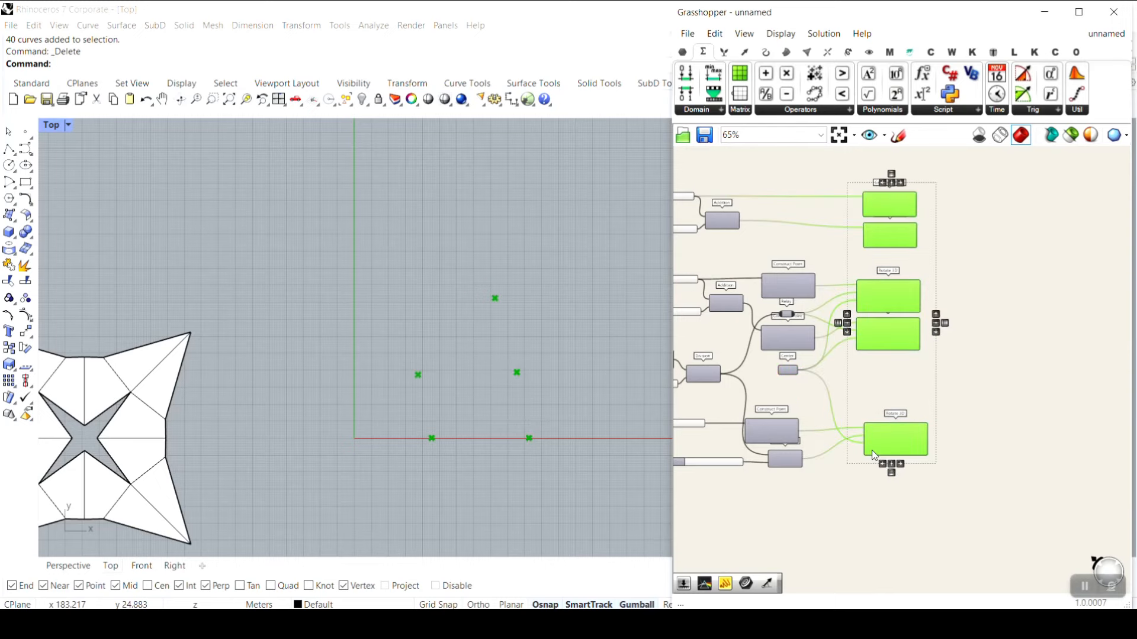
click(948, 393)
- Examine the crease lines and central star opening of the reference star mesh in the Top viewport
scroll(290, 388, down, 2)
scroll(139, 409, up, 4)
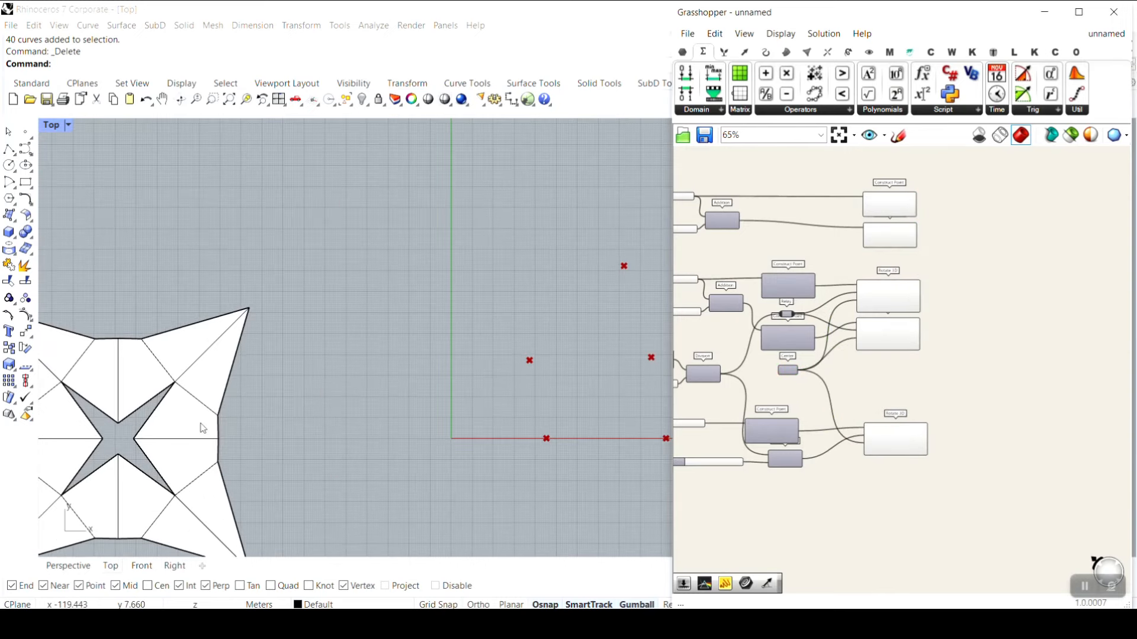
scroll(202, 428, down, 3)
scroll(196, 427, up, 2)
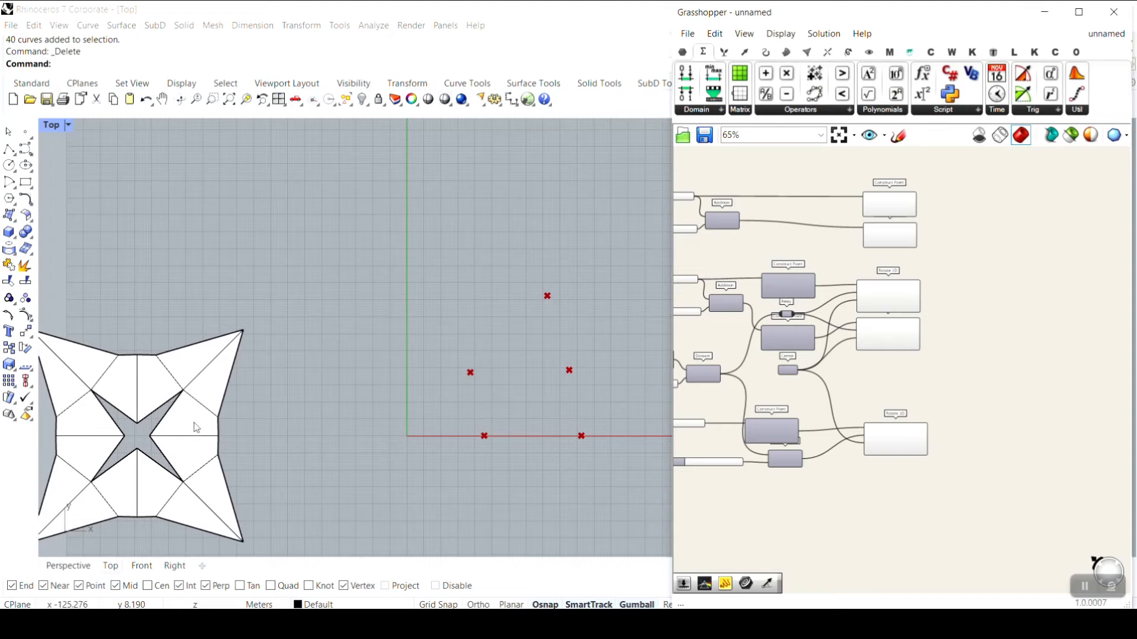
right_drag(211, 445, 308, 396)
drag(308, 395, 402, 294)
scroll(402, 294, up, 4)
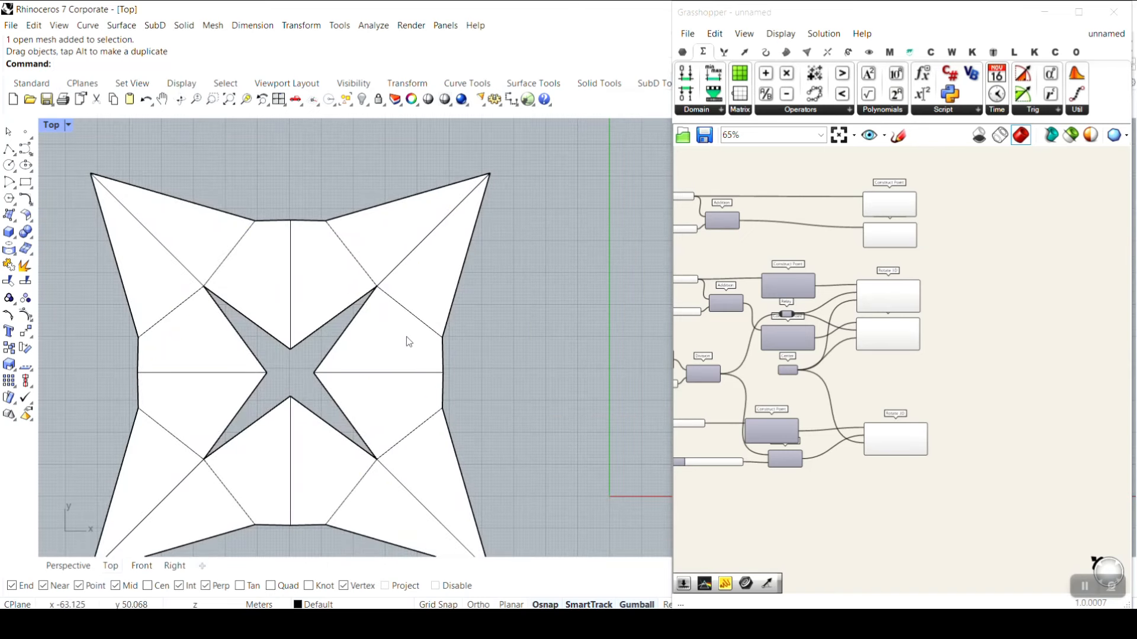
right_drag(403, 338, 407, 311)
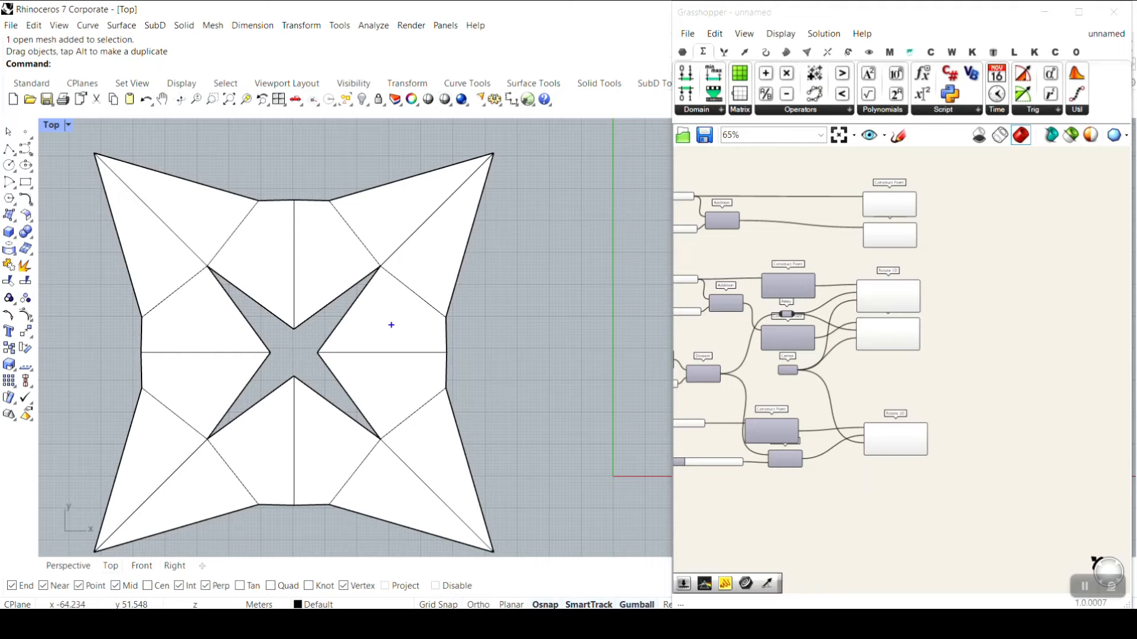
drag(310, 318, 376, 271)
- Switch to the Pattern01 definition and examine the border, mountain and valley lines of its previewed pattern
click(1106, 34)
click(1049, 190)
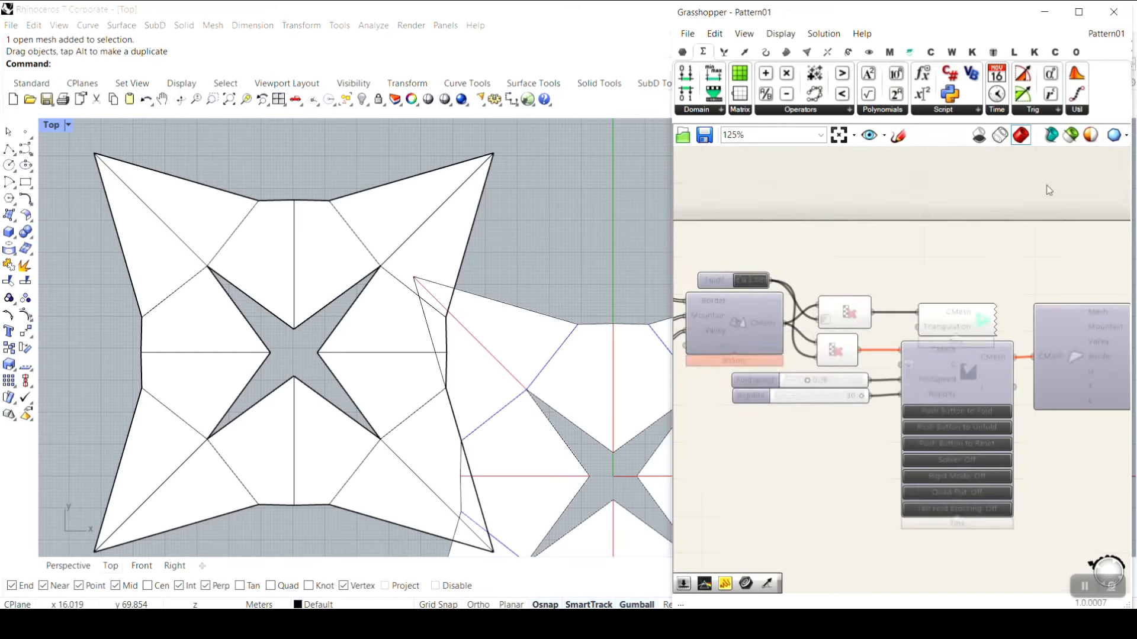
scroll(411, 290, down, 8)
right_drag(522, 331, 439, 360)
scroll(474, 338, up, 10)
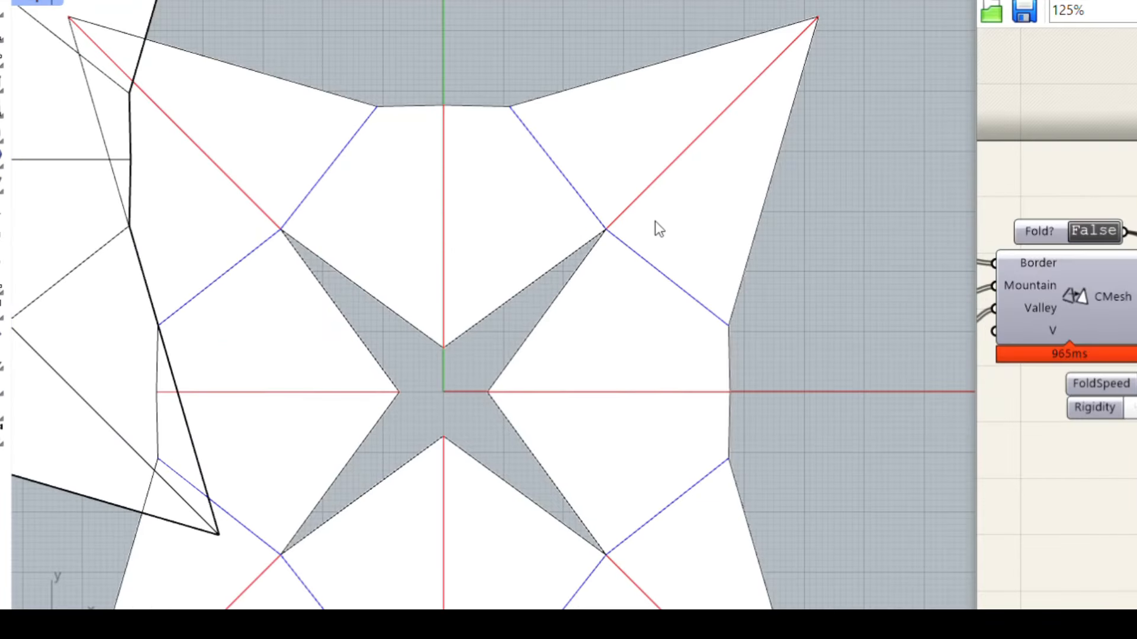
mouse_move(464, 332)
mouse_down()
mouse_move(602, 236)
mouse_move(491, 384)
mouse_move(599, 544)
mouse_move(444, 453)
mouse_move(336, 515)
mouse_move(343, 452)
mouse_move(296, 278)
mouse_move(408, 303)
mouse_move(429, 346)
mouse_up()
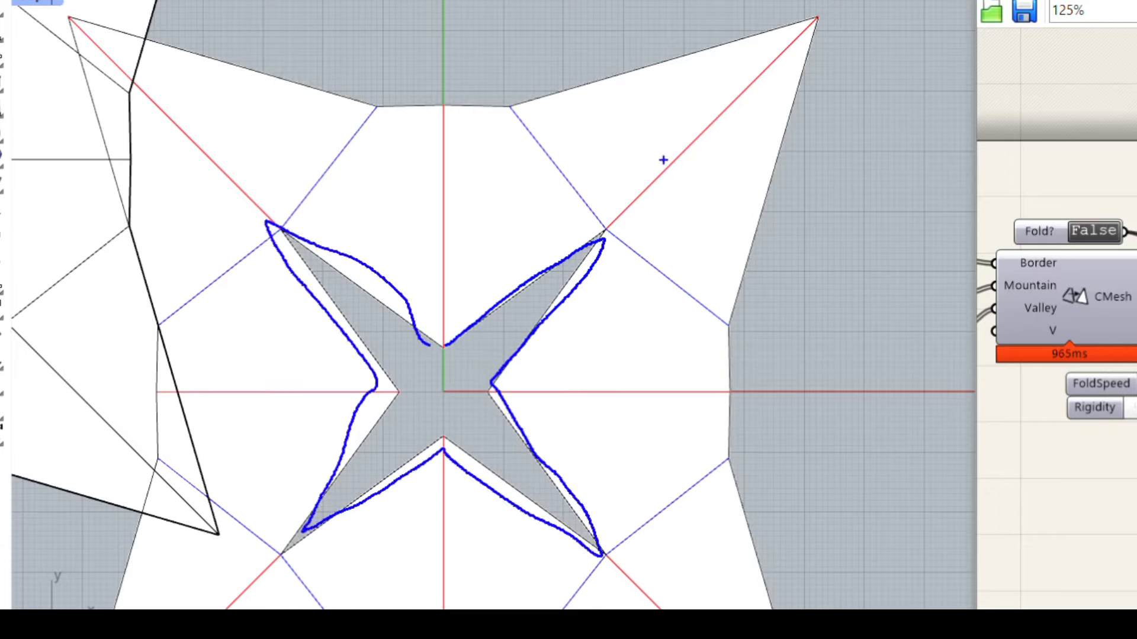
drag(375, 105, 520, 105)
key(ctrl+z)
mouse_move(448, 108)
mouse_down()
mouse_move(519, 105)
mouse_move(740, 35)
mouse_move(783, 112)
mouse_move(721, 349)
mouse_move(745, 453)
mouse_up()
key(Escape)
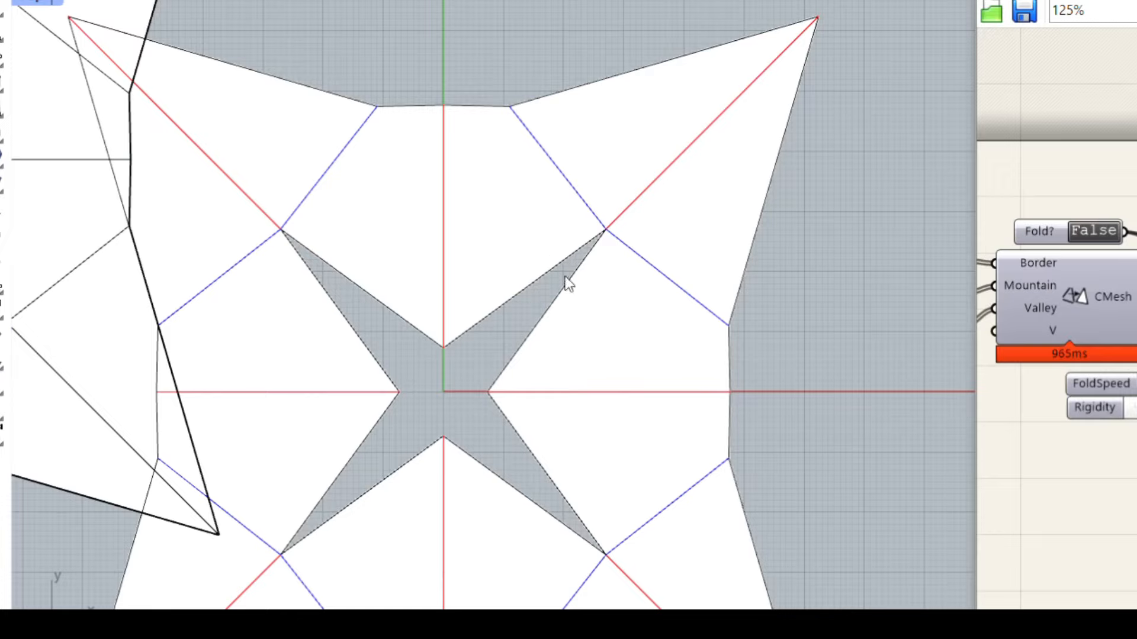
key(ctrl+2)
drag(604, 222, 513, 116)
drag(605, 231, 728, 303)
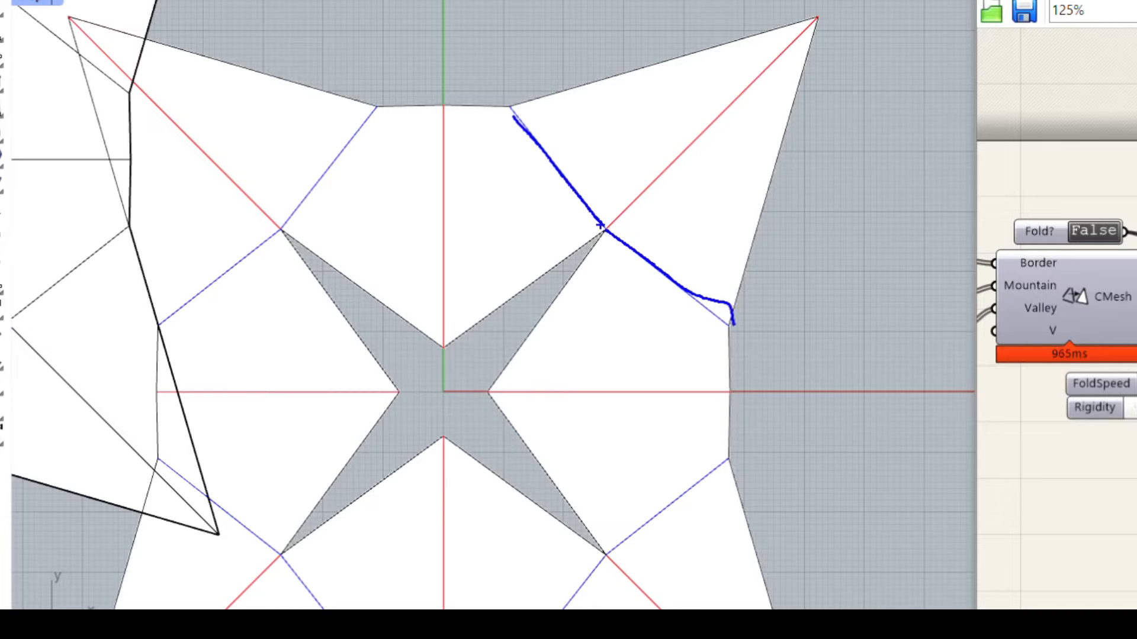
key(Escape)
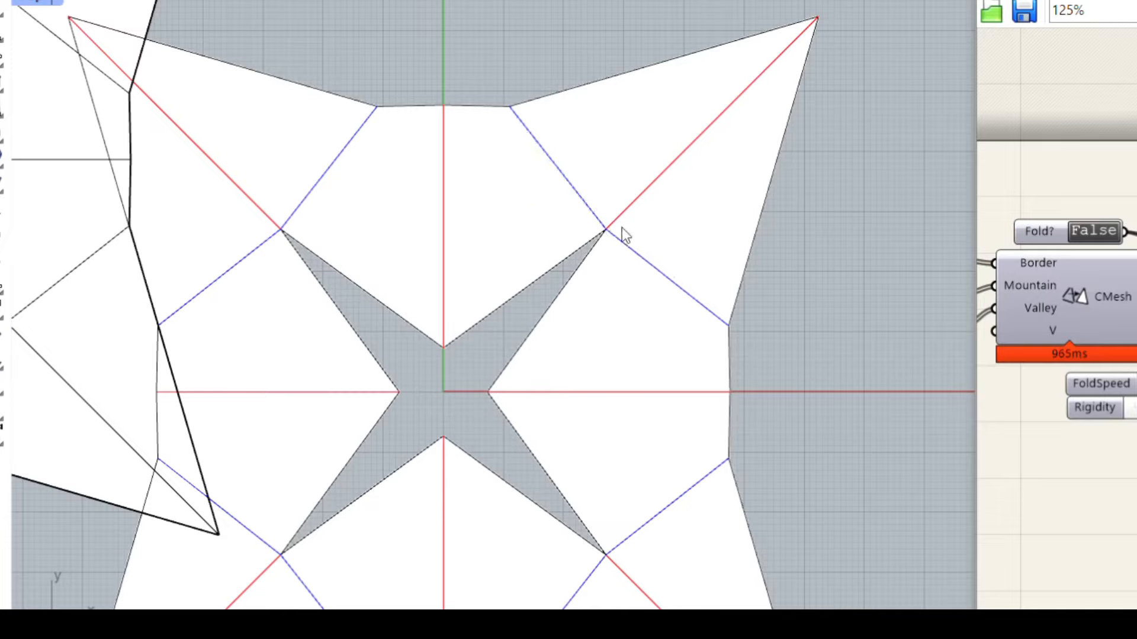
drag(612, 232, 759, 61)
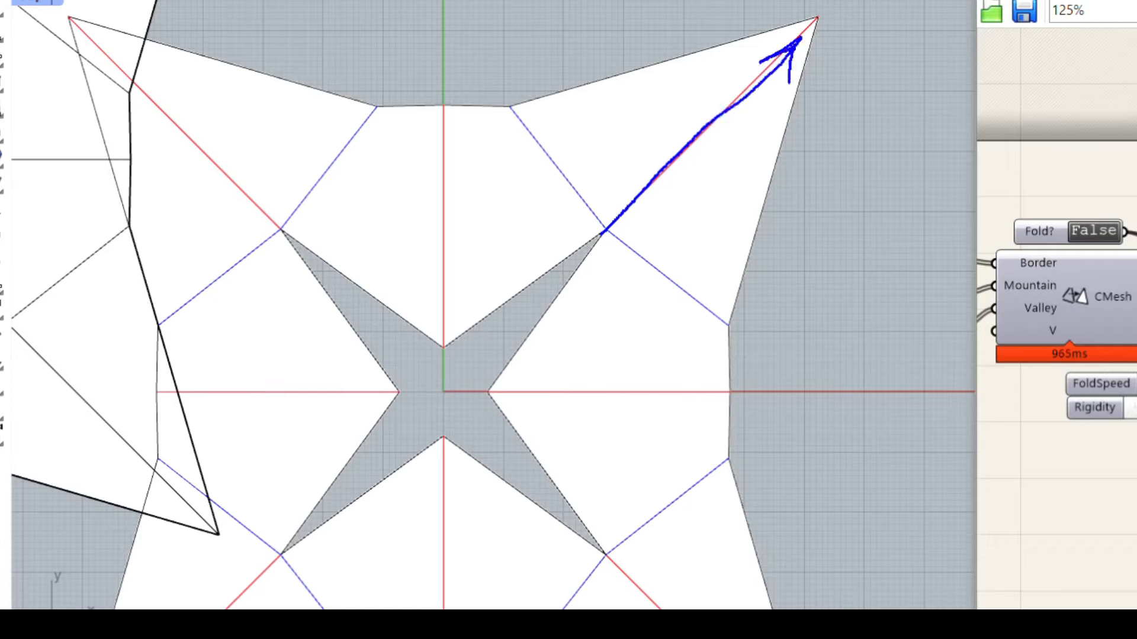
mouse_move(446, 335)
mouse_down()
mouse_move(446, 108)
mouse_move(457, 121)
mouse_up()
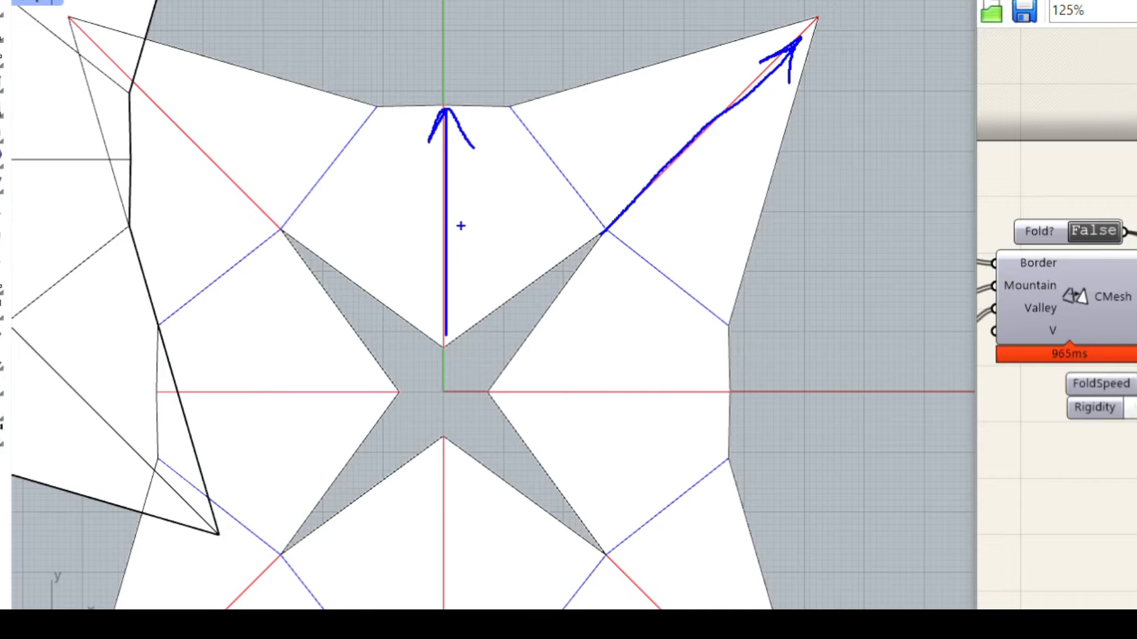
key(Escape)
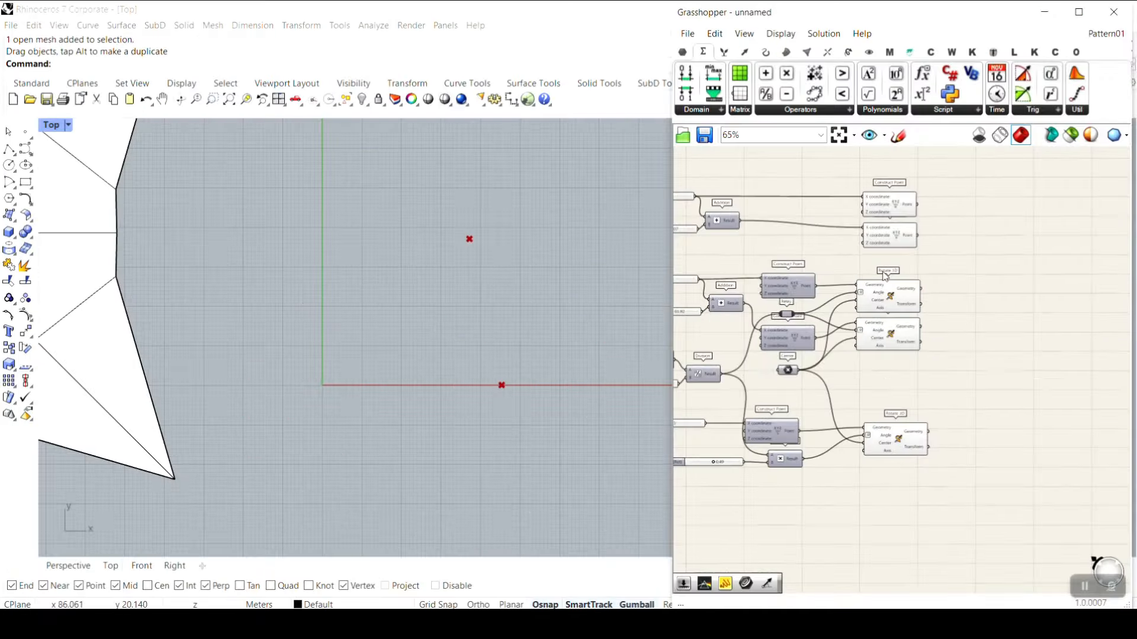
- Set the X1 slider to 23.52 in the unnamed definition
scroll(471, 337, down, 3)
scroll(488, 320, up, 3)
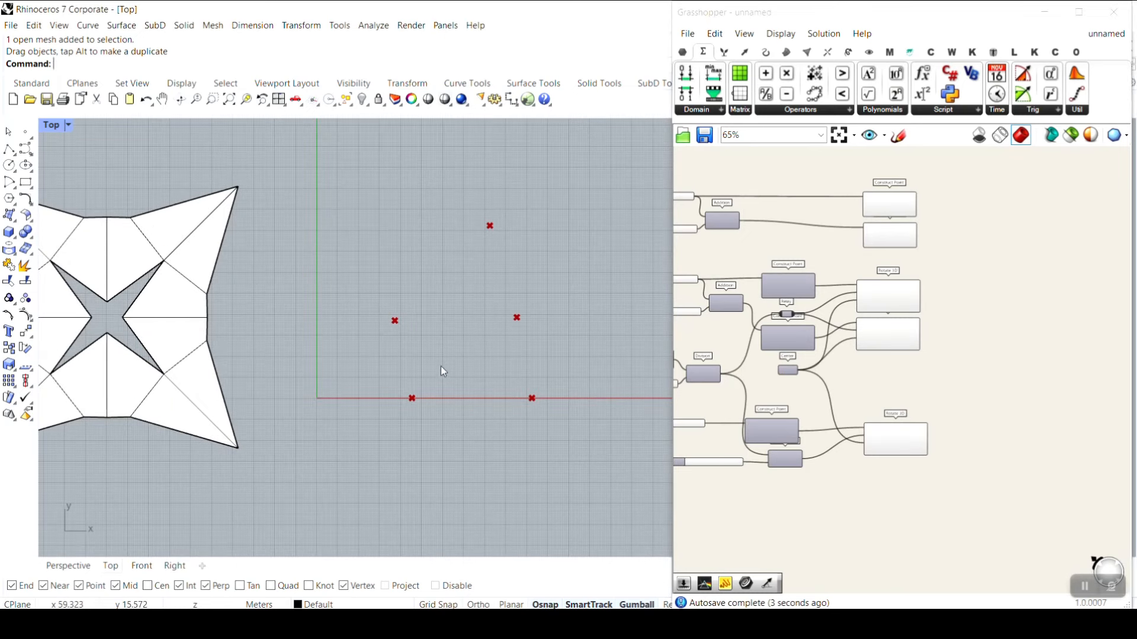
right_drag(879, 317, 1006, 343)
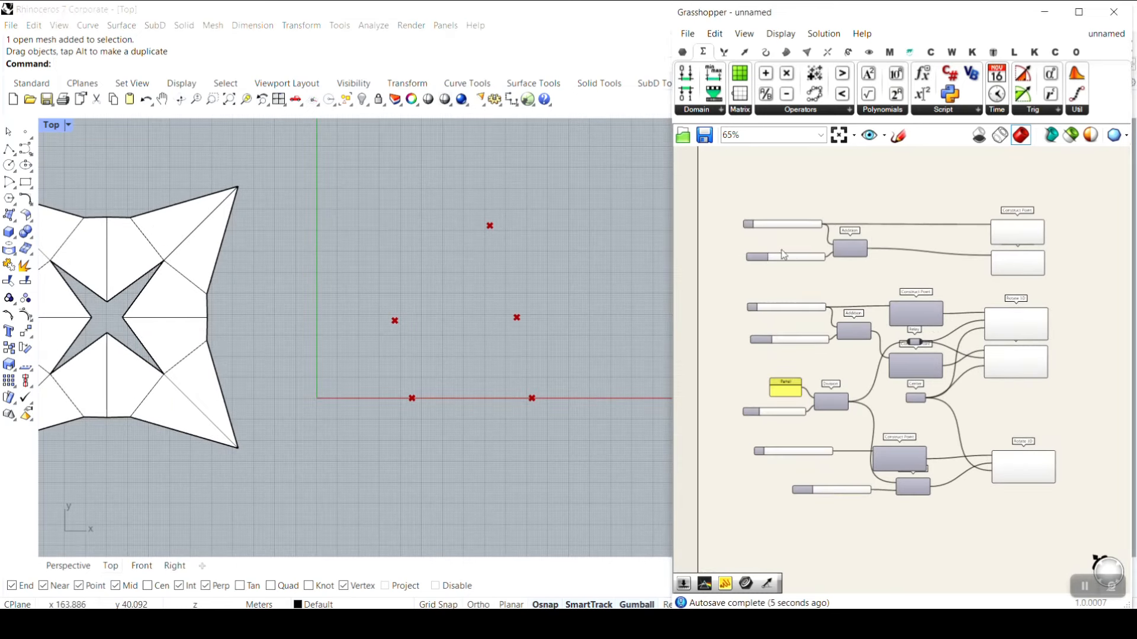
scroll(784, 254, up, 3)
drag(790, 204, 760, 217)
right_drag(199, 273, 233, 283)
drag(232, 322, 297, 371)
scroll(300, 363, up, 2)
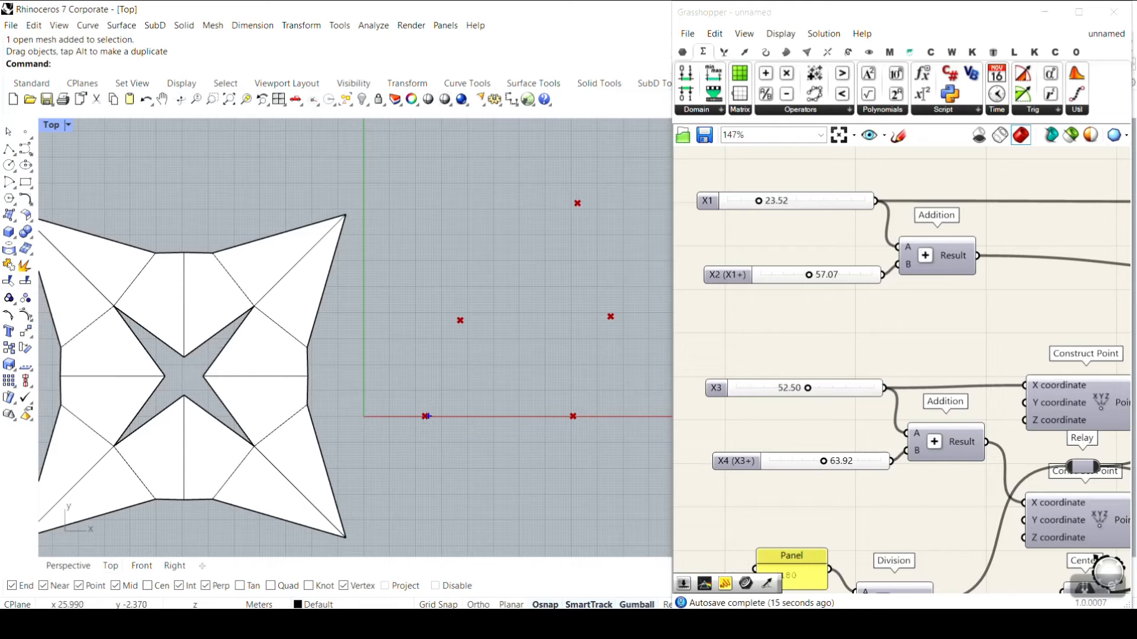
shift+drag(452, 355, 460, 320)
key(Escape)
- Add a Line component to the canvas, to the right of the Rotate 3D components
scroll(855, 330, down, 5)
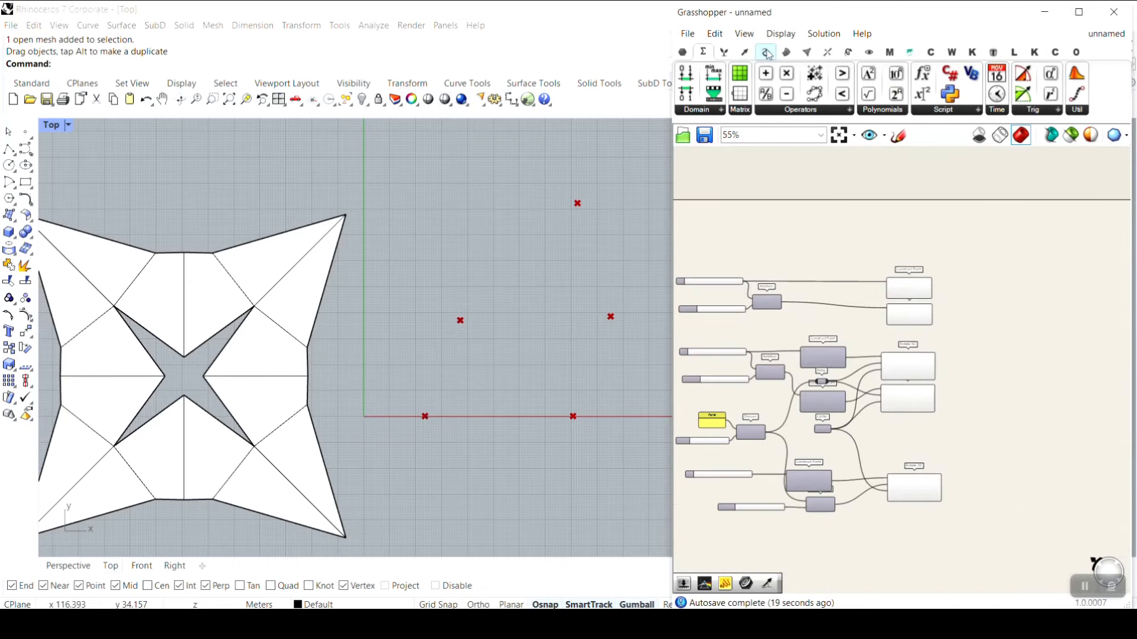
click(767, 53)
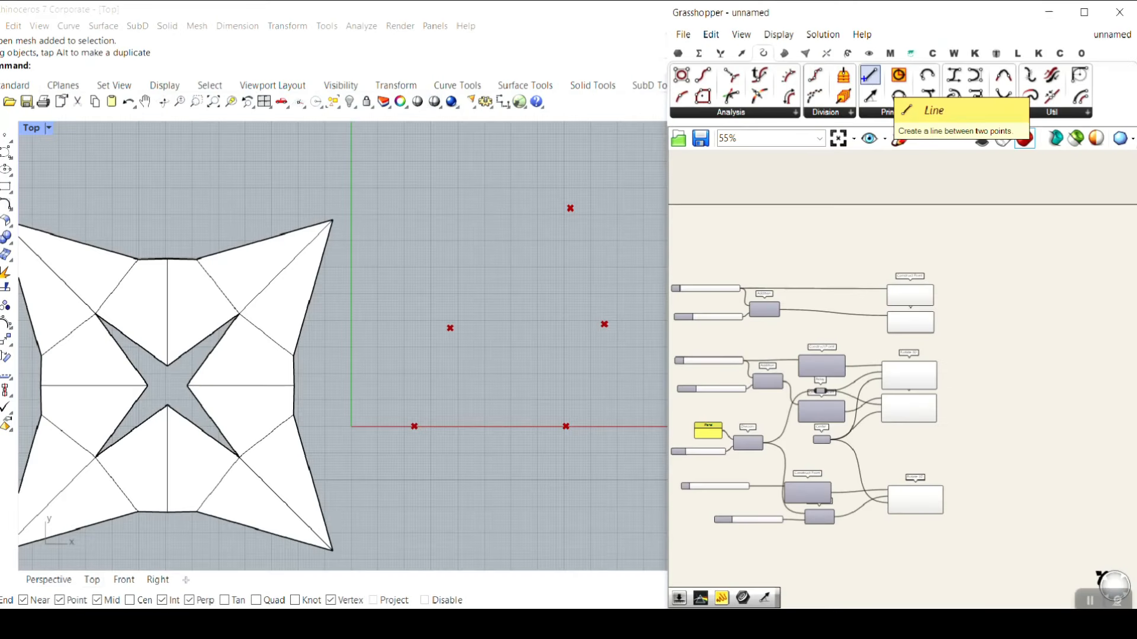
drag(864, 72, 1103, 638)
scroll(948, 315, up, 2)
- Connect the X1 Construct Point to the Line's Start Point and the top Rotate 3D's Geometry to its End Point
click(908, 290)
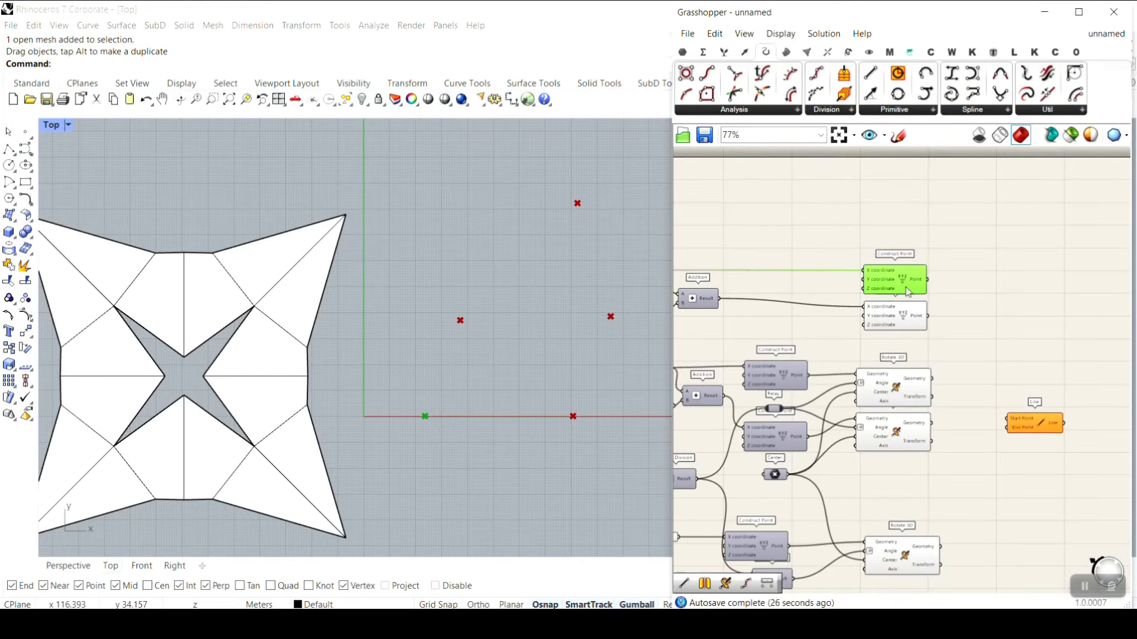
click(906, 385)
click(918, 286)
scroll(881, 240, up, 3)
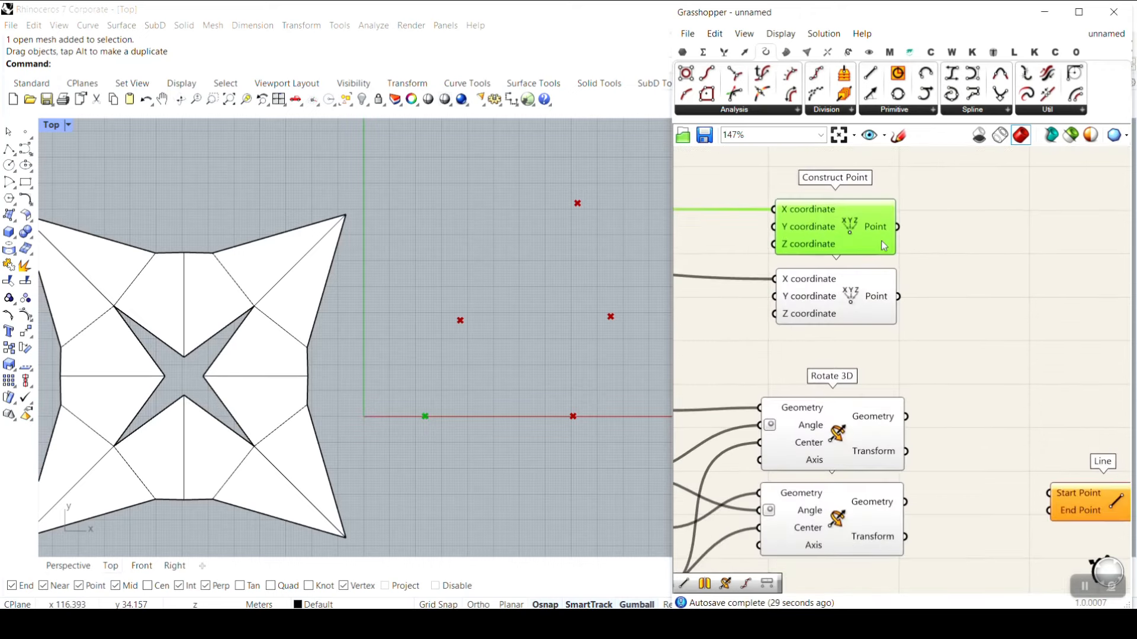
click(856, 432)
click(845, 221)
click(866, 411)
right_drag(1044, 485, 919, 474)
drag(971, 492, 940, 348)
drag(771, 216, 896, 340)
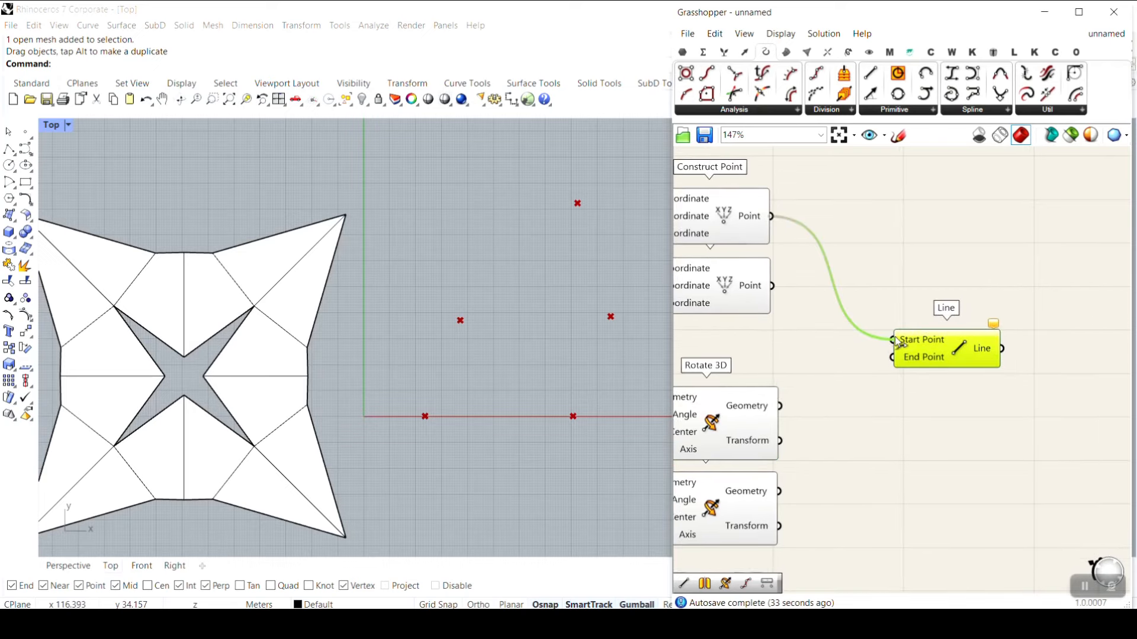
drag(779, 406, 892, 357)
drag(970, 345, 932, 273)
- Add a Curve parameter beside the Line component and connect the Line output to it
click(683, 53)
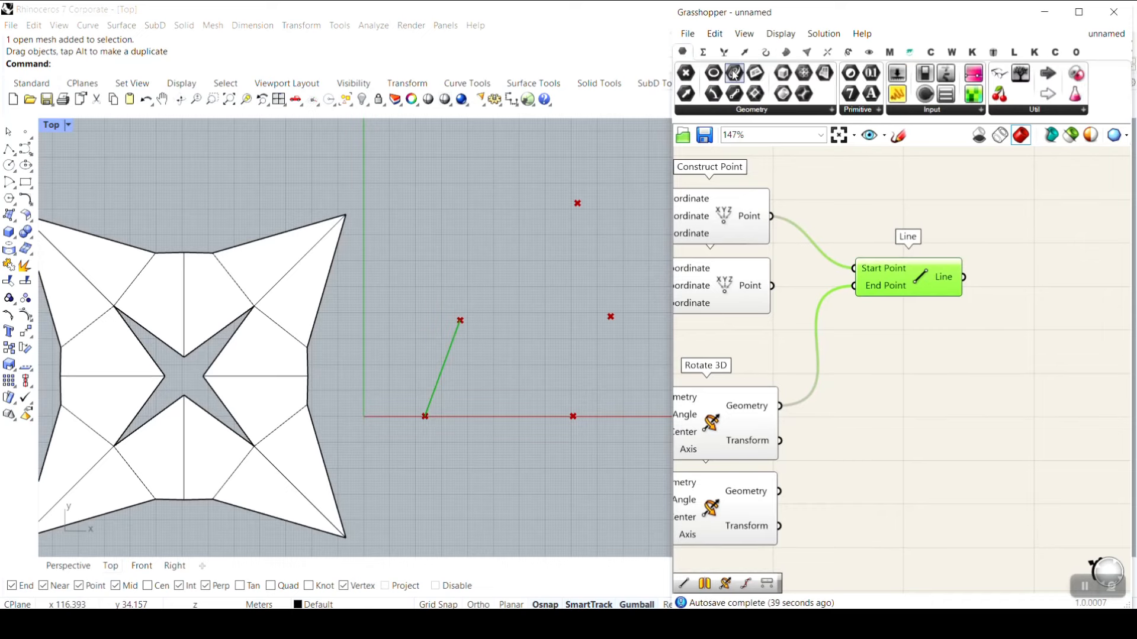
scroll(997, 299, up, 2)
click(1082, 260)
right_drag(1042, 288, 881, 350)
drag(795, 333, 888, 330)
mouse_move(936, 325)
mouse_down()
mouse_move(893, 337)
mouse_move(939, 333)
mouse_up()
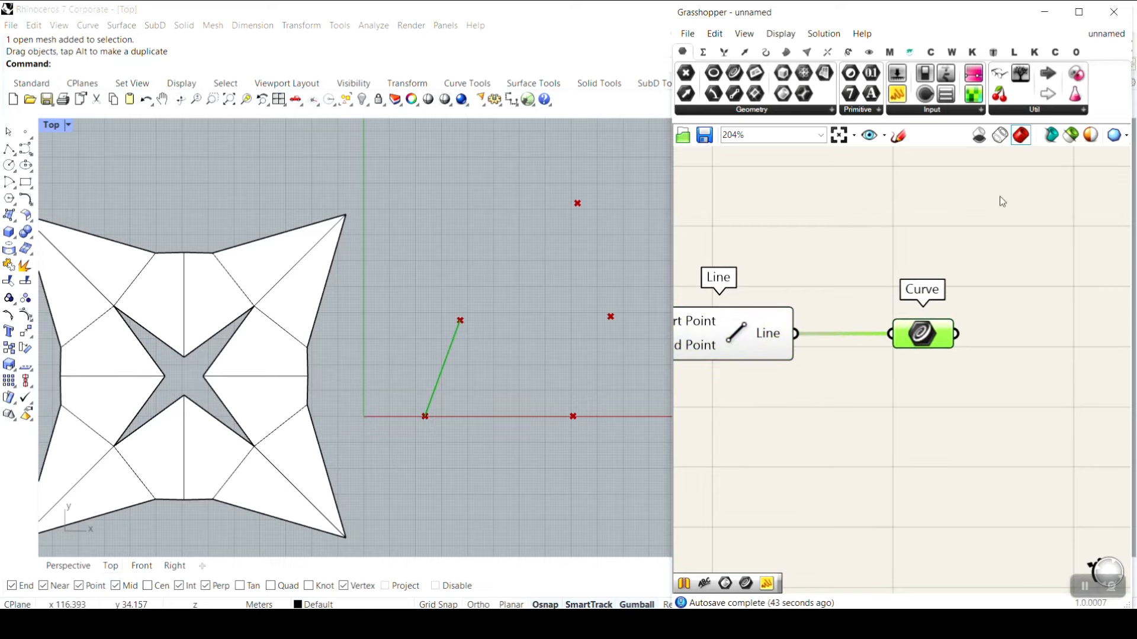
- Add a scribble above the Curve parameter with the text "Border"
click(1043, 111)
click(971, 174)
click(907, 256)
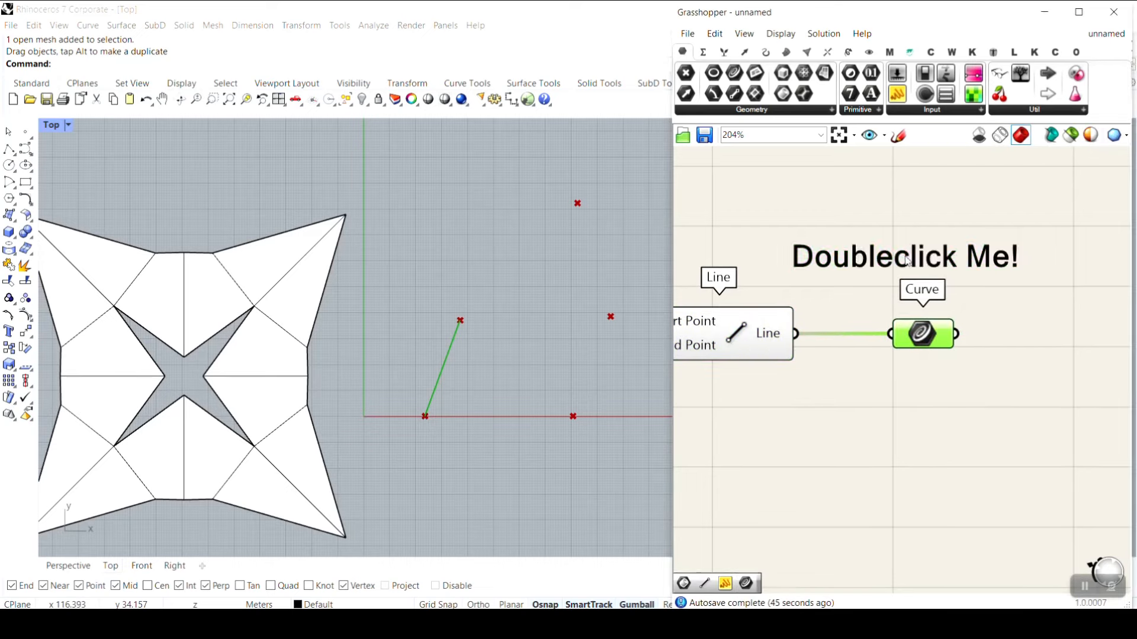
double_click(904, 256)
text(Border)
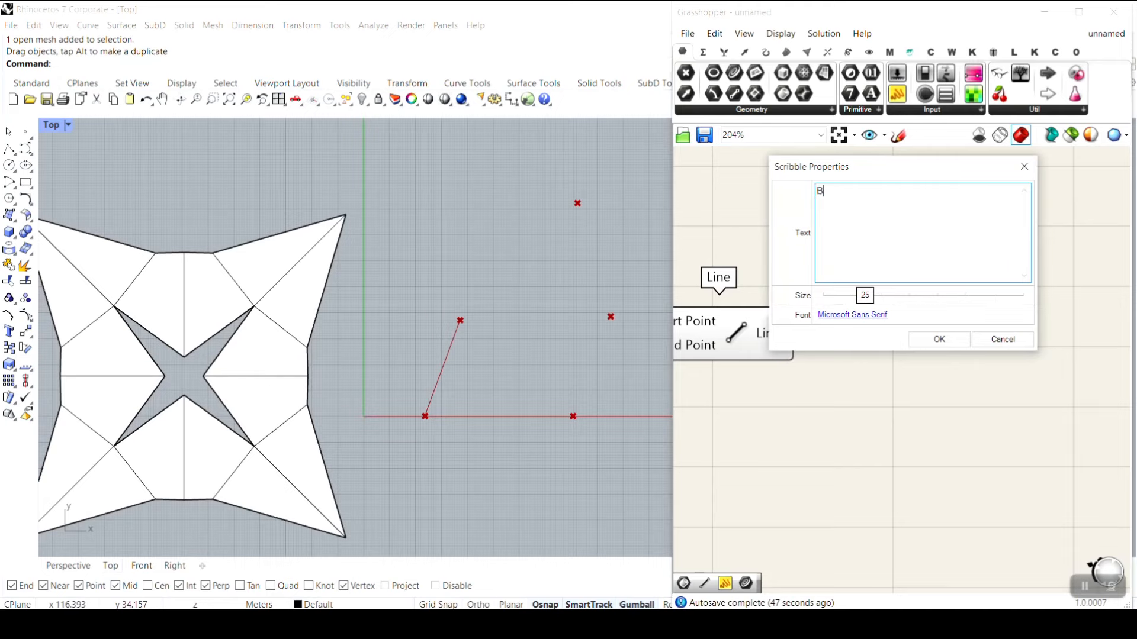
click(939, 339)
scroll(955, 261, down, 5)
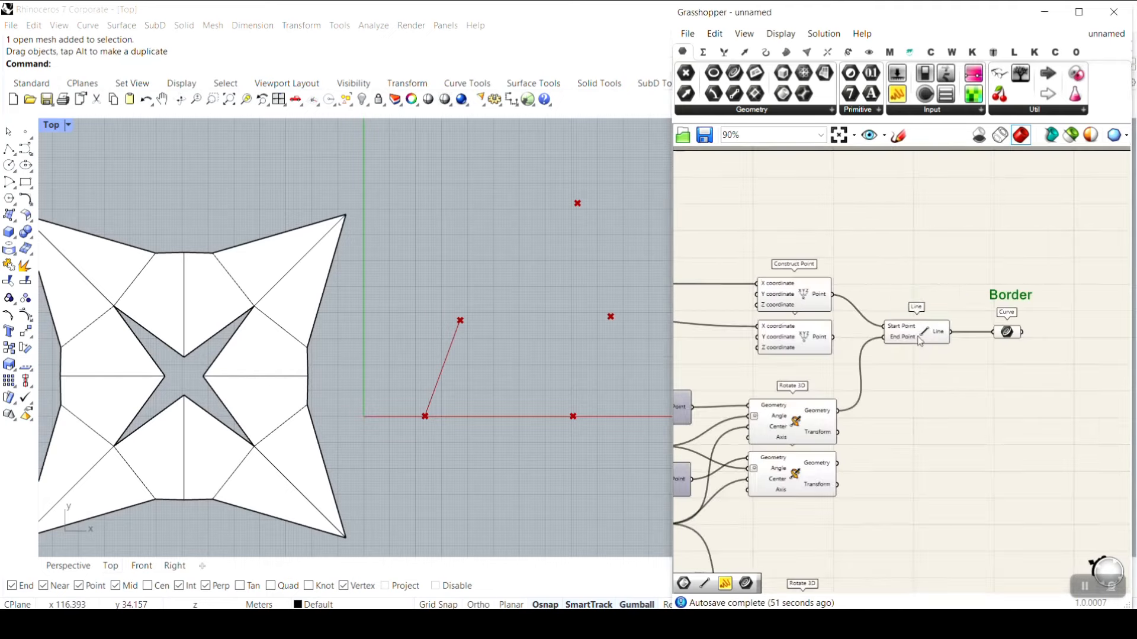
- Add a second Line component below the first and connect the X2 Construct Point to its Start Point
click(933, 321)
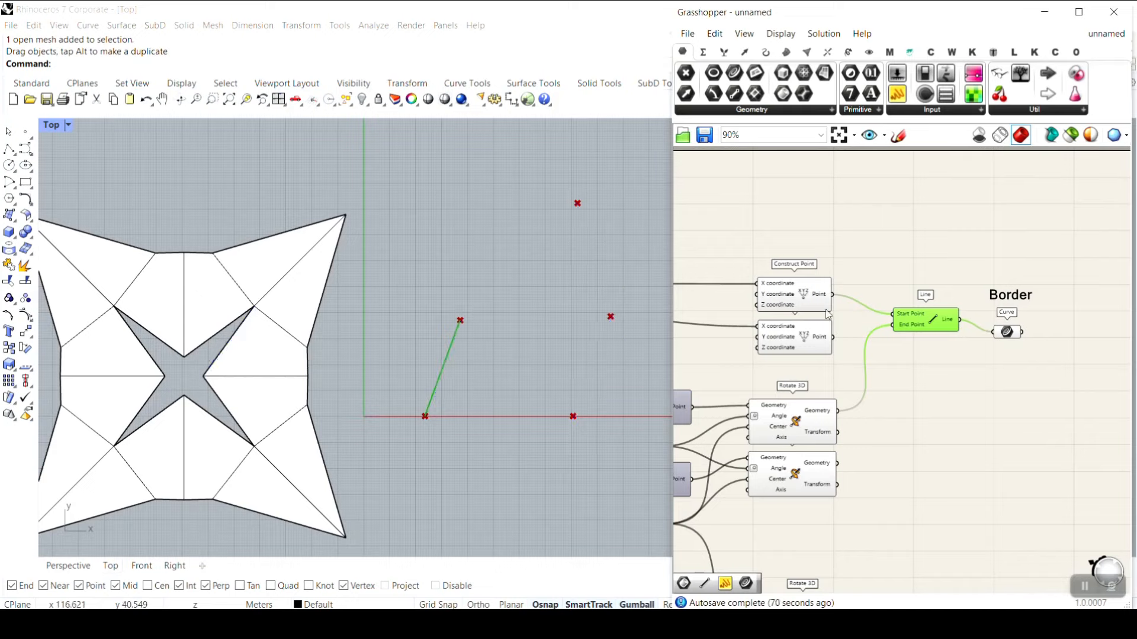
click(765, 53)
drag(870, 73, 935, 364)
click(807, 338)
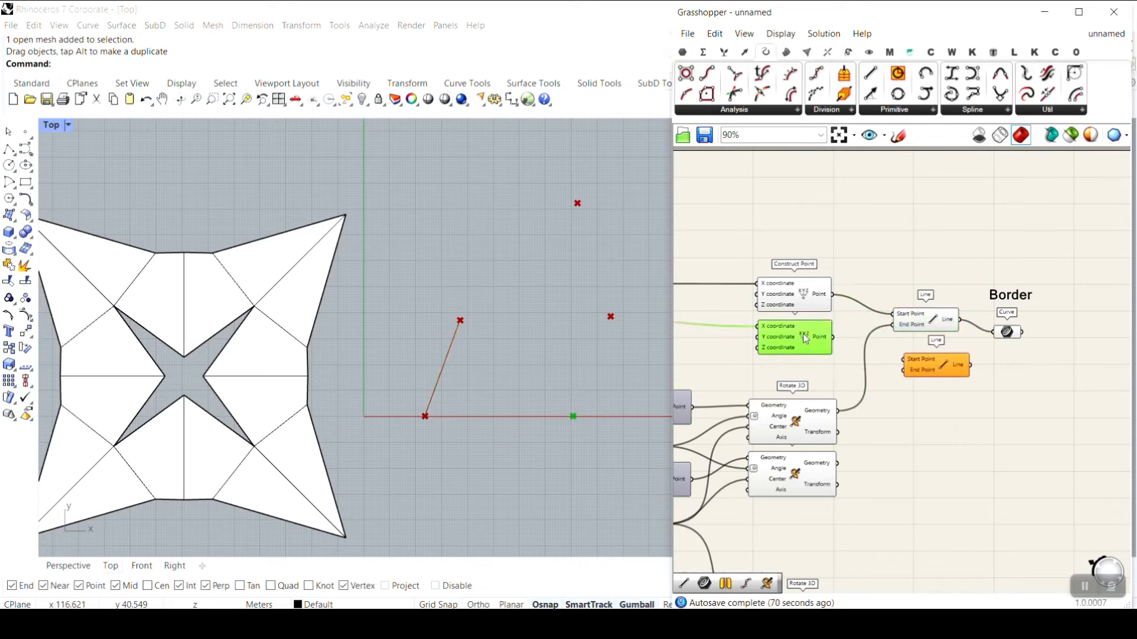
drag(833, 338, 907, 360)
- Connect the Geometry output of the lowest Rotate 3D component to the second Line's End Point
click(810, 409)
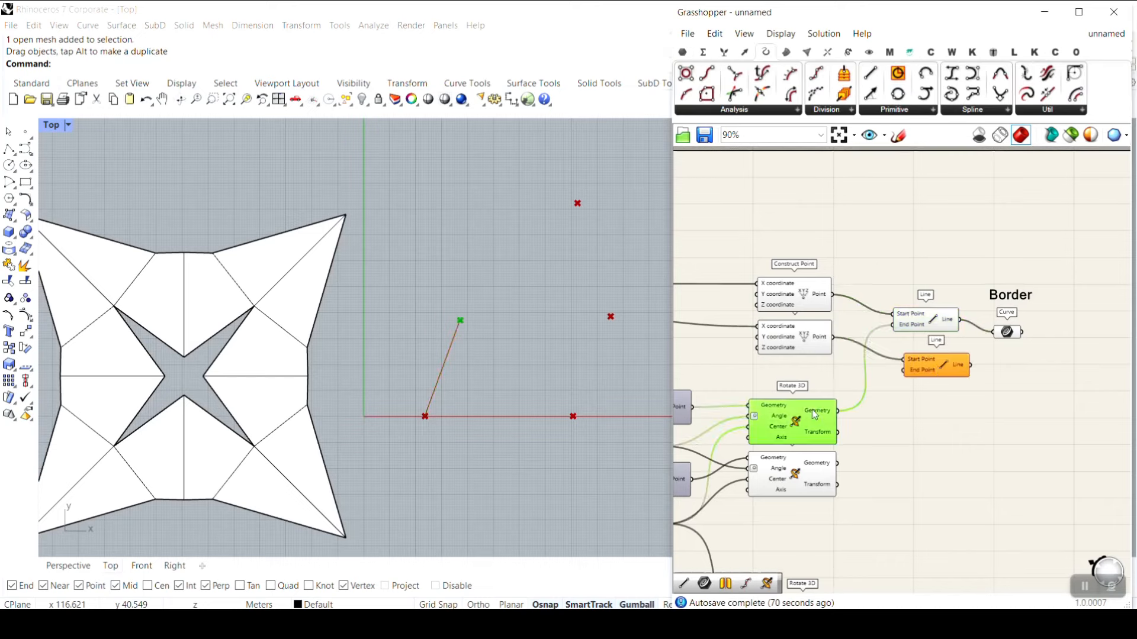
click(805, 470)
right_drag(806, 469, 825, 364)
click(839, 503)
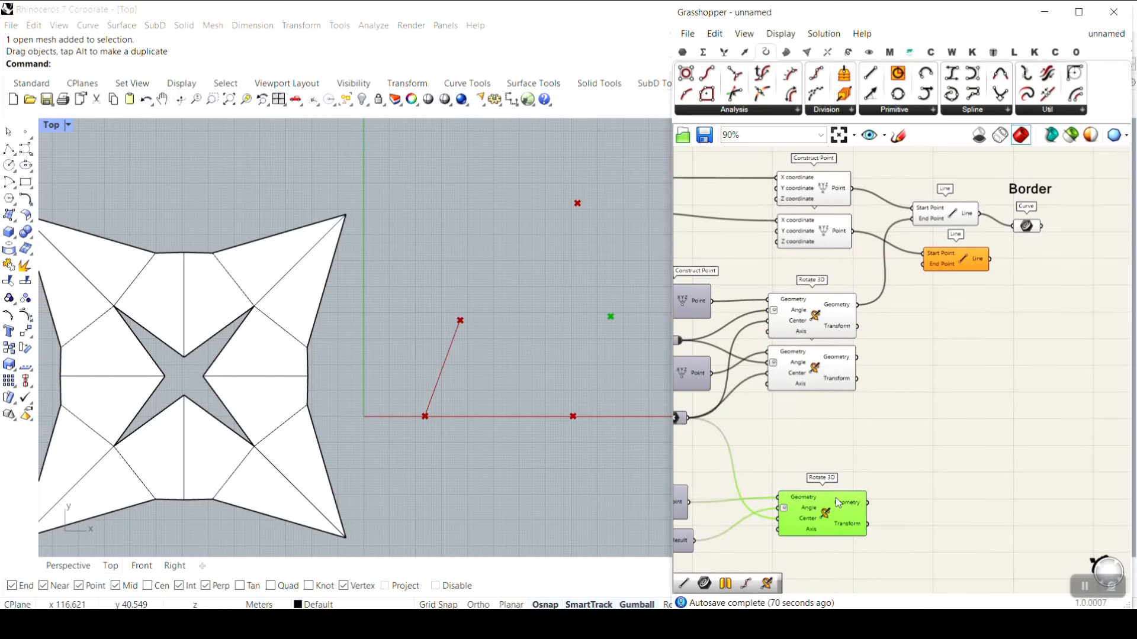
drag(867, 503, 923, 254)
key(ctrl+z)
drag(868, 503, 924, 263)
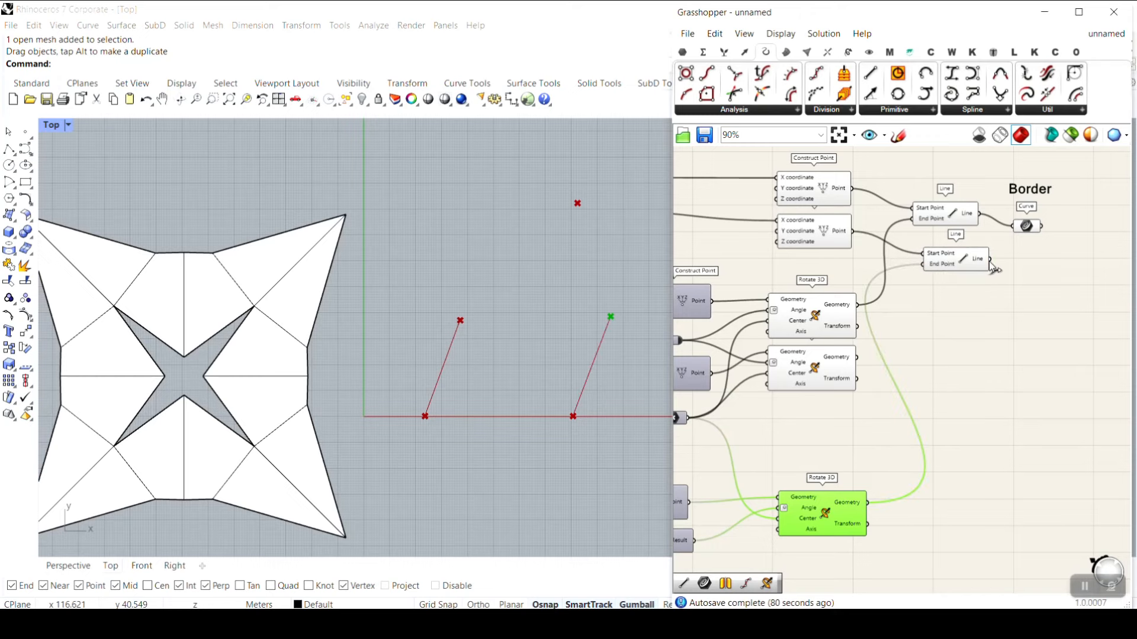
scroll(908, 308, up, 3)
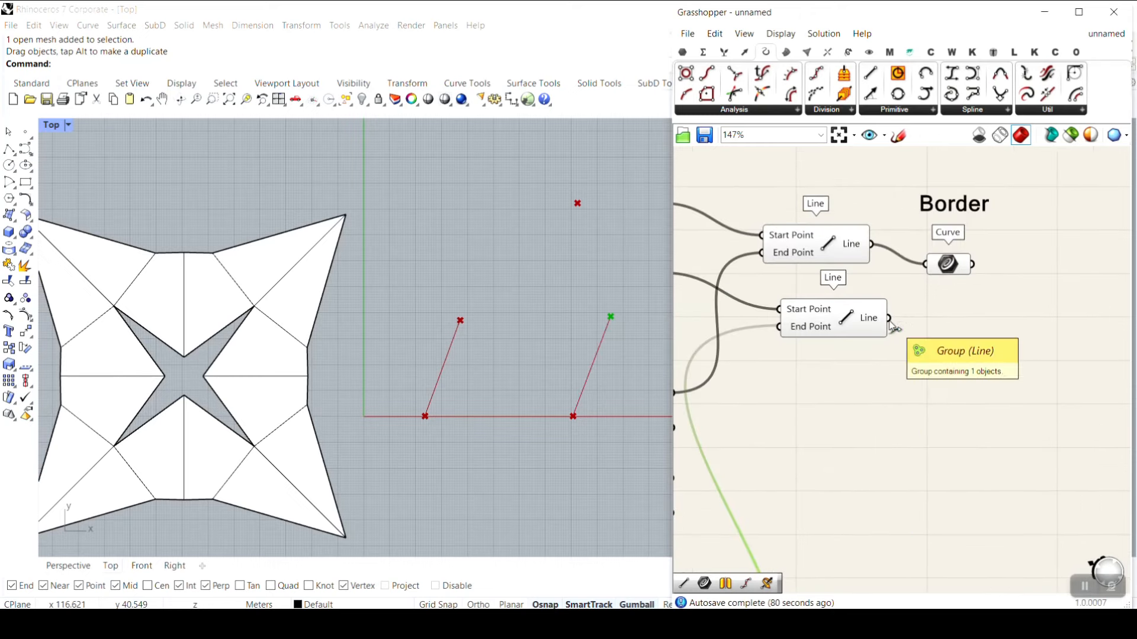
- Connect the second Line's output to the Border Curve parameter alongside the first Line
shift+drag(890, 320, 929, 265)
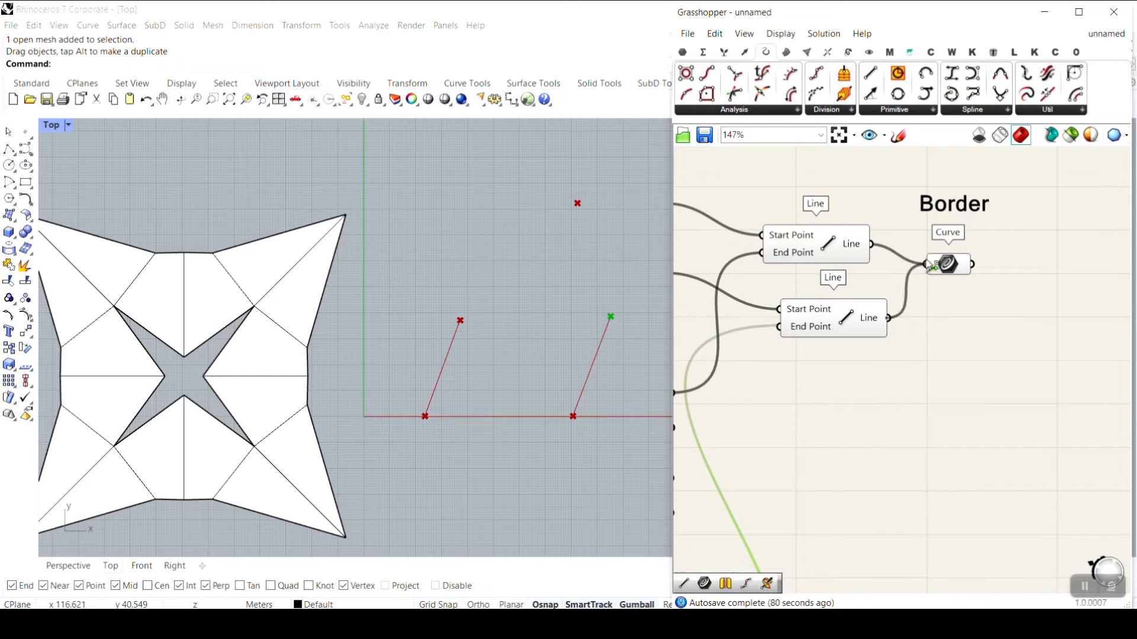
click(948, 264)
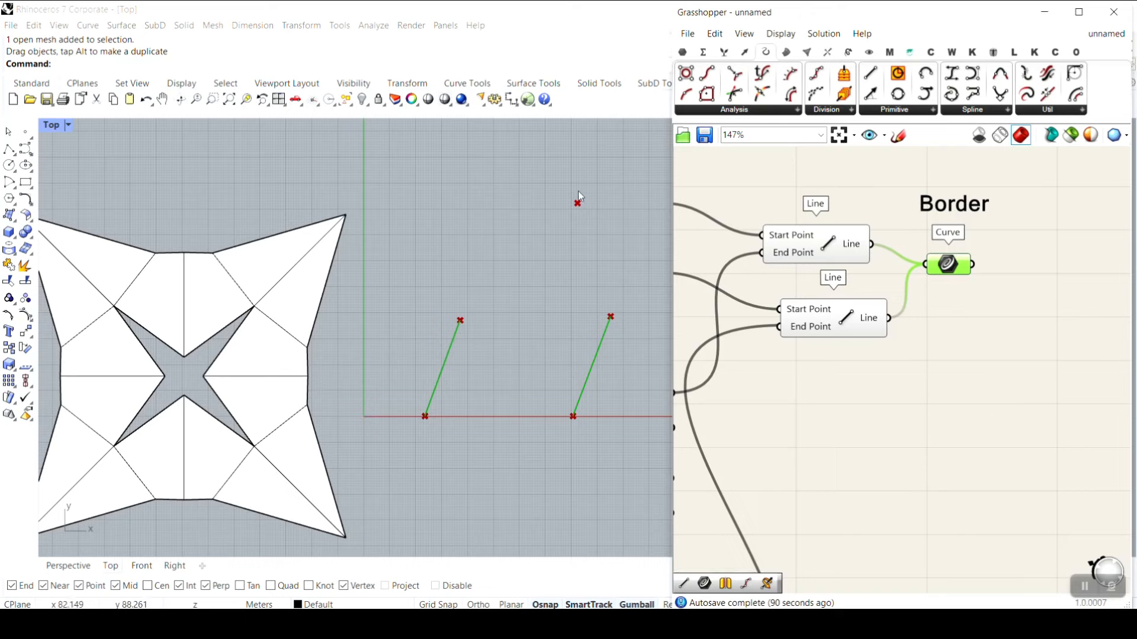
- Add a third Line component below the second and connect the lowest Rotate 3D Geometry output to its Start Point
click(870, 74)
click(850, 377)
right_drag(825, 379, 914, 356)
scroll(774, 374, down, 4)
click(785, 547)
drag(816, 533, 862, 365)
- Connect the Geometry output of the second Rotate 3D component to the third Line's End Point
click(772, 323)
click(756, 388)
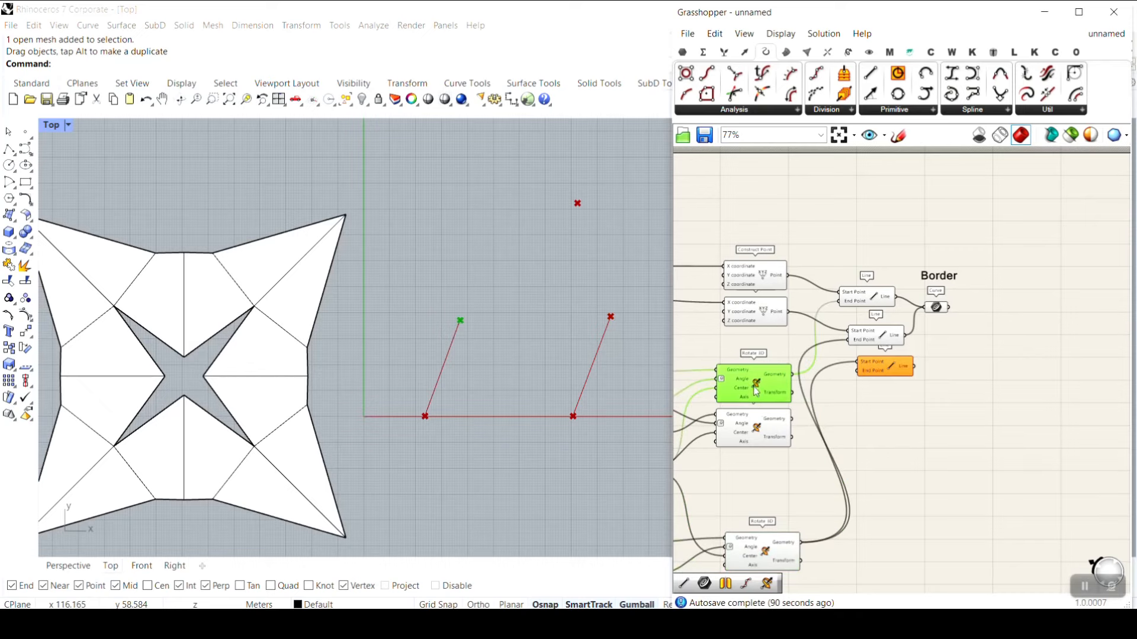
click(762, 436)
scroll(791, 439, up, 4)
drag(771, 393, 891, 322)
drag(765, 396, 891, 305)
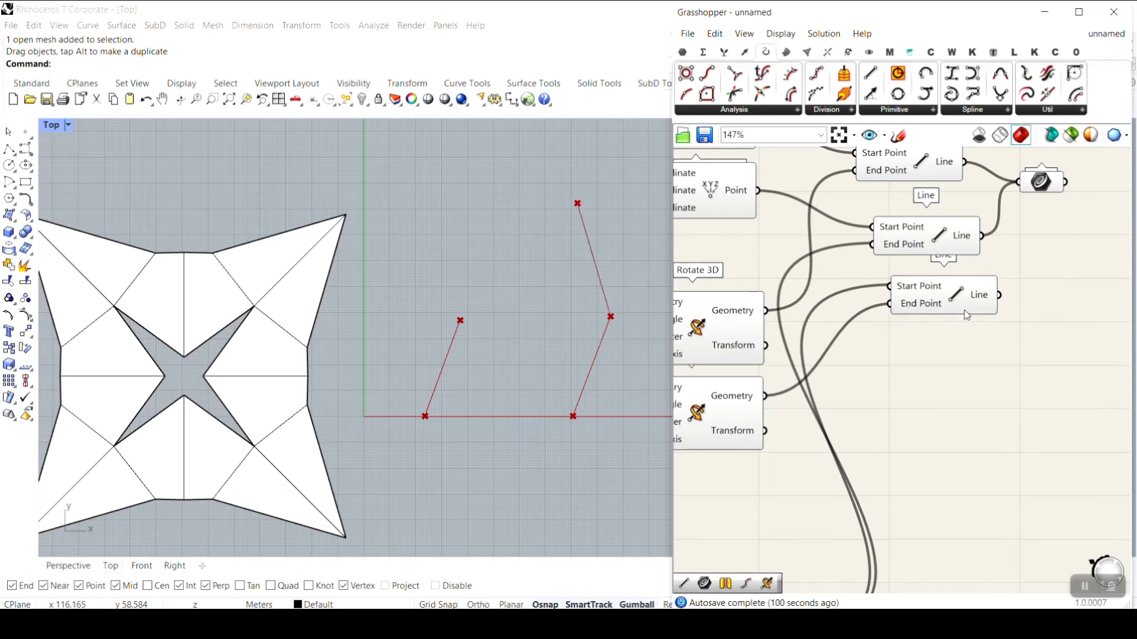
- Connect the third Line's output to the Border Curve parameter and place the Border scribble above that parameter
right_drag(974, 309, 833, 427)
shift+drag(858, 413, 931, 338)
drag(913, 244, 948, 291)
scroll(444, 371, down, 4)
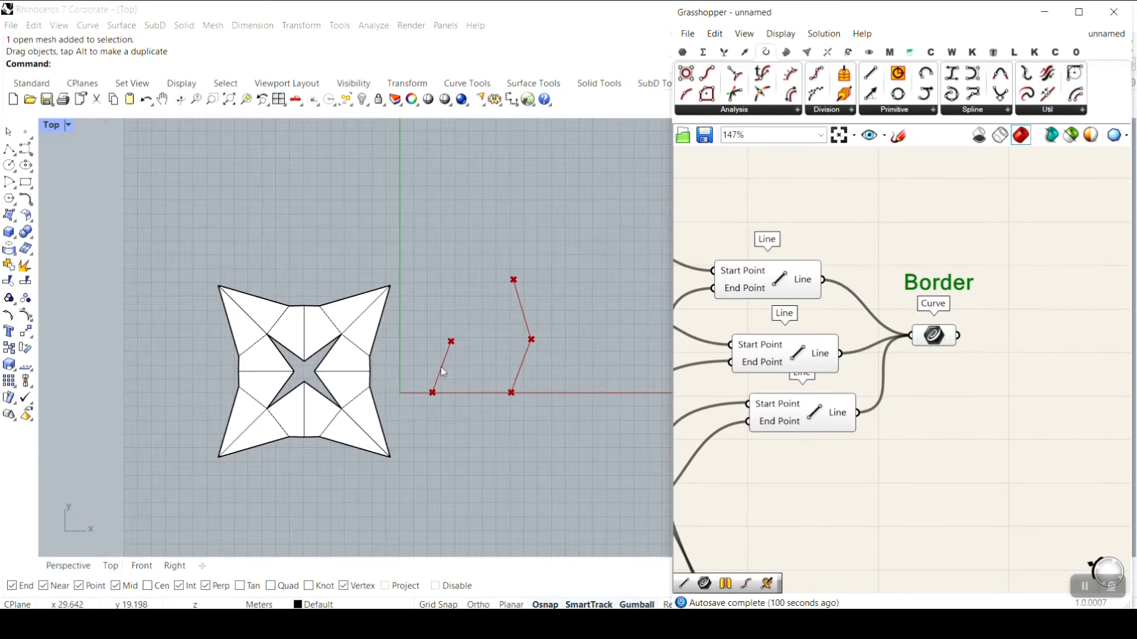
right_drag(914, 304, 879, 283)
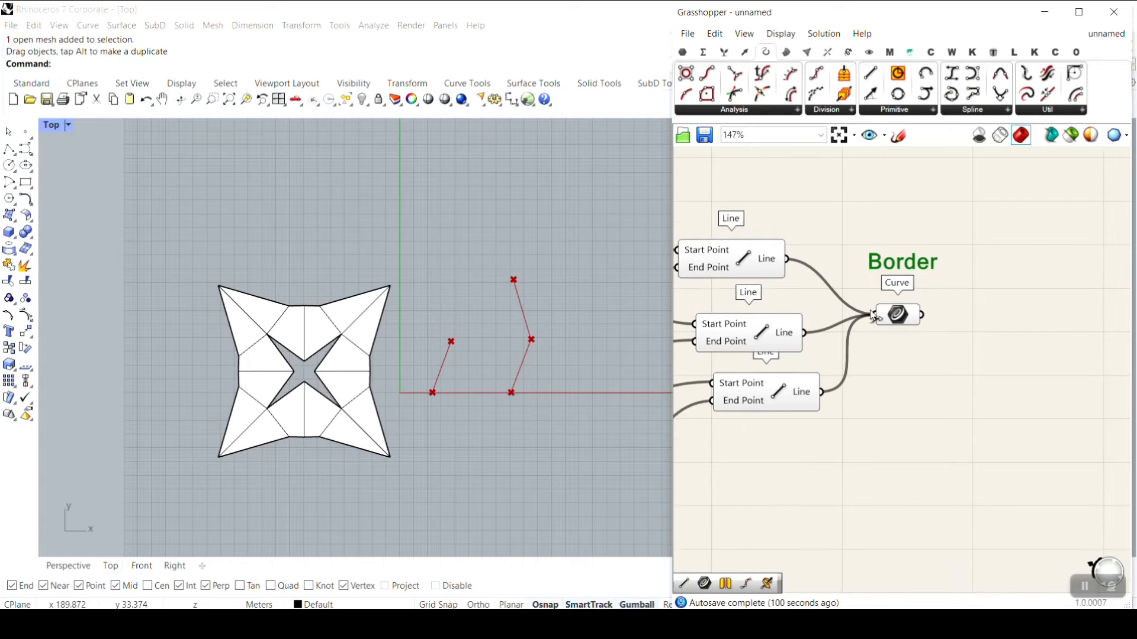
- Align the three Line components in one column and tidy the position of the Border Curve parameter and its label
scroll(922, 328, down, 5)
drag(959, 272, 844, 385)
click(923, 258)
drag(906, 263, 845, 389)
click(853, 374)
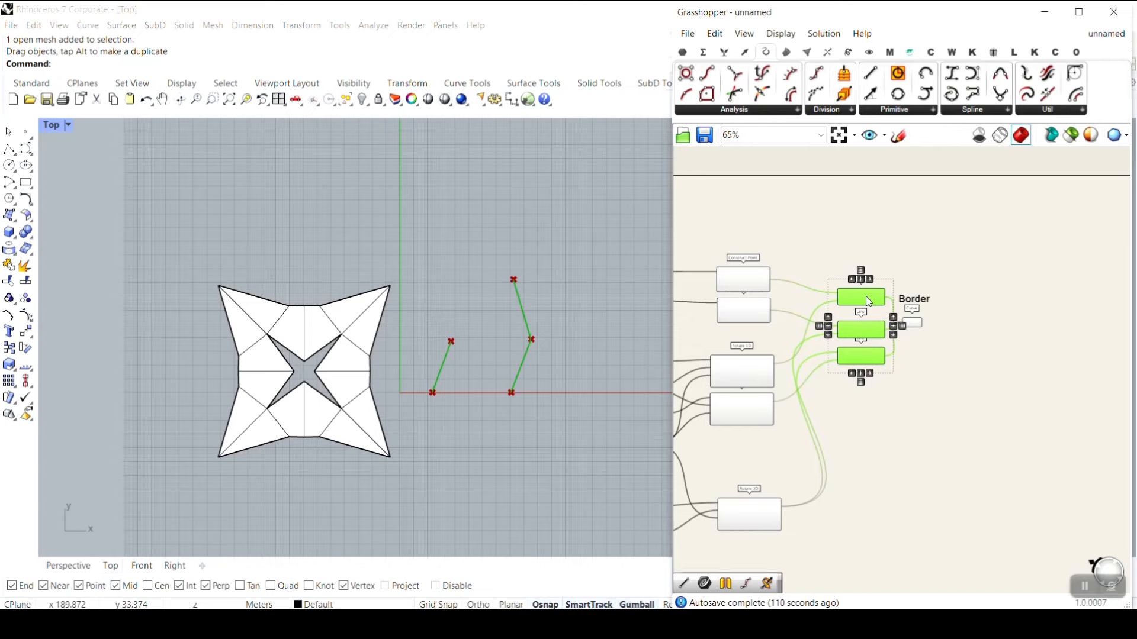
click(973, 368)
drag(937, 290, 931, 324)
click(960, 356)
- Group the three Line components with the Border Curve parameter and its scribble
scroll(944, 331, up, 5)
drag(972, 226, 757, 440)
right_click(817, 465)
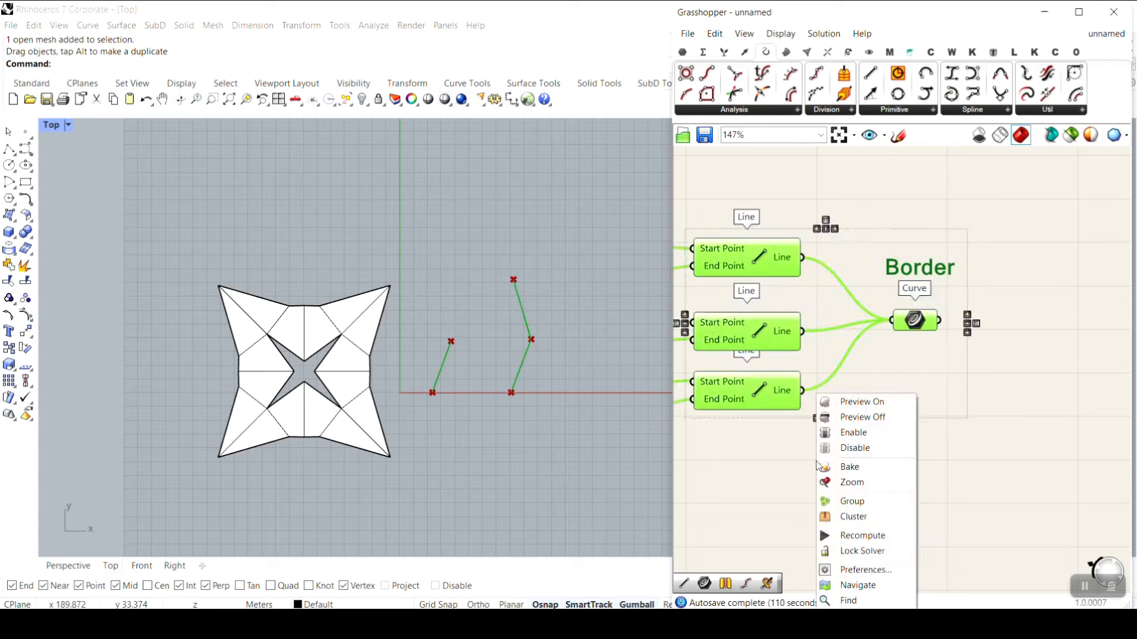
click(848, 501)
click(851, 487)
scroll(864, 462, down, 3)
click(913, 414)
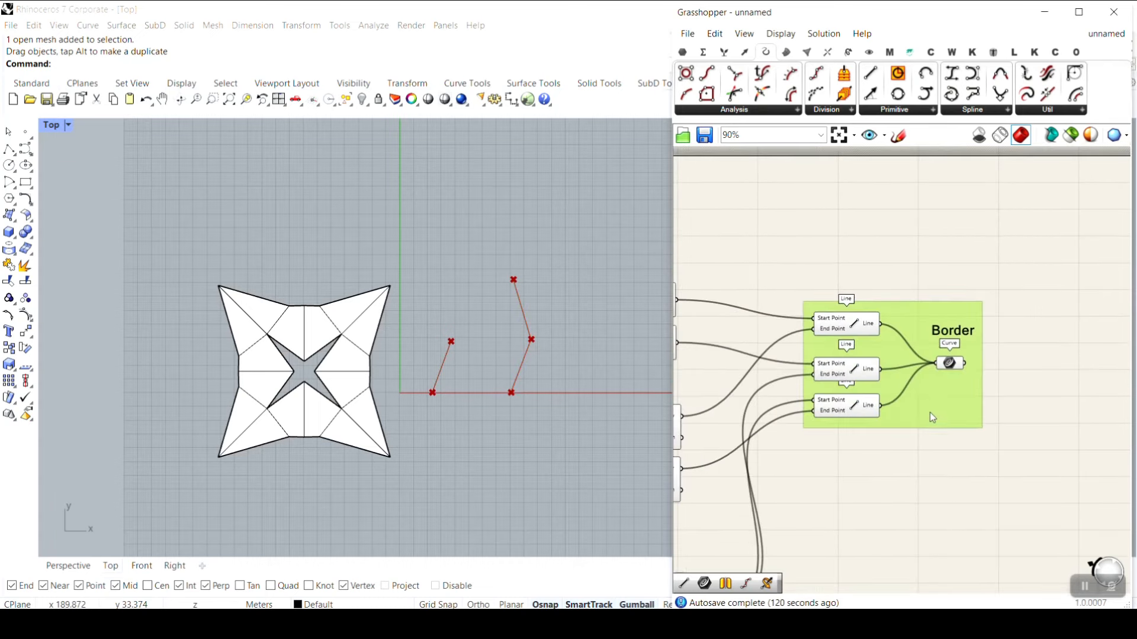
- Examine the mountain, valley and border creases in the Pattern01 definition, and return to the unnamed definition
scroll(947, 391, down, 5)
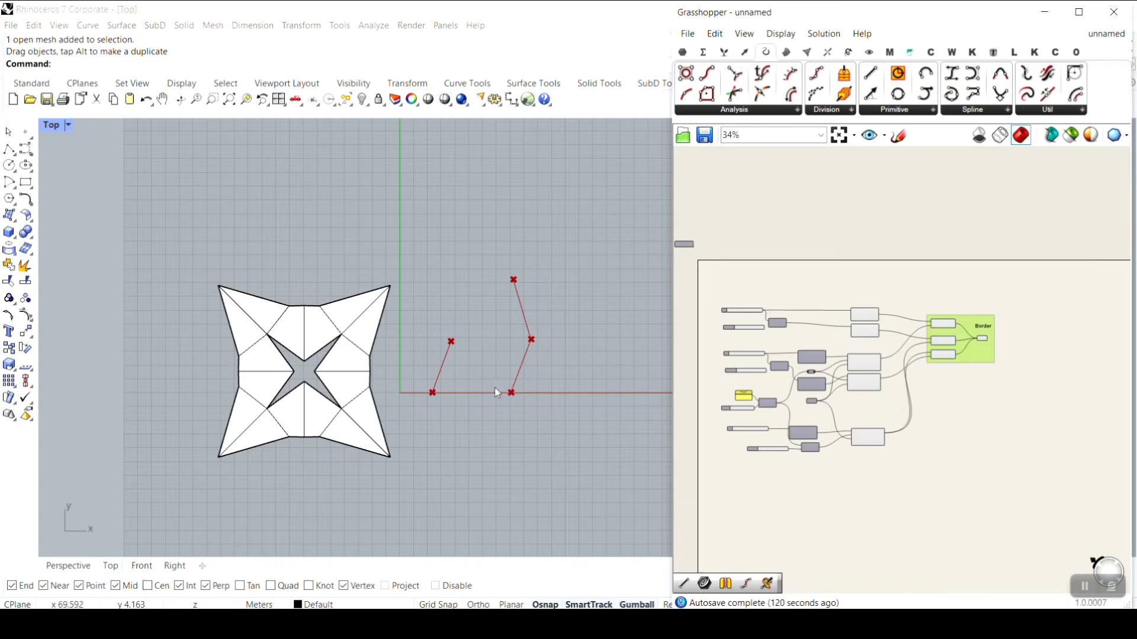
scroll(396, 359, up, 3)
click(1106, 34)
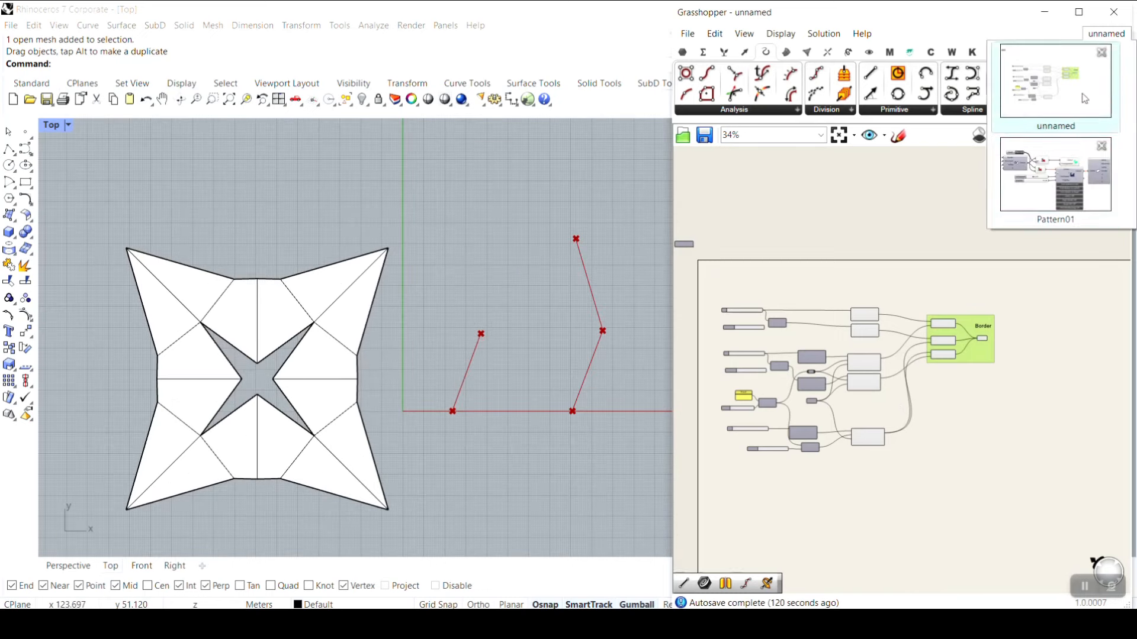
click(1055, 180)
scroll(509, 385, up, 4)
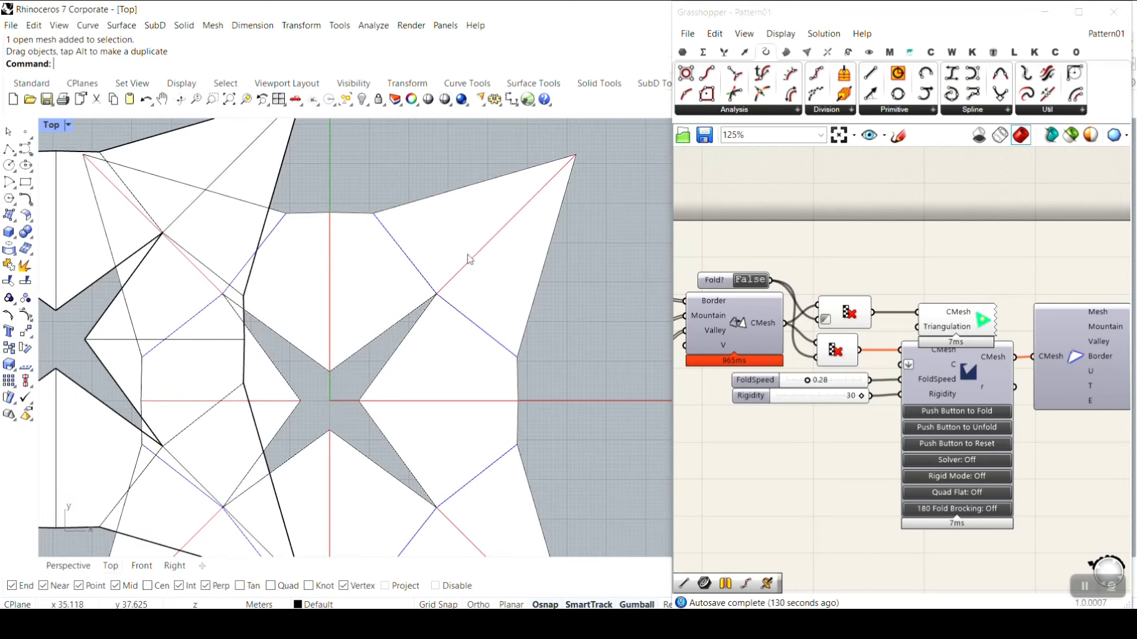
click(1106, 33)
click(1065, 152)
scroll(421, 382, down, 4)
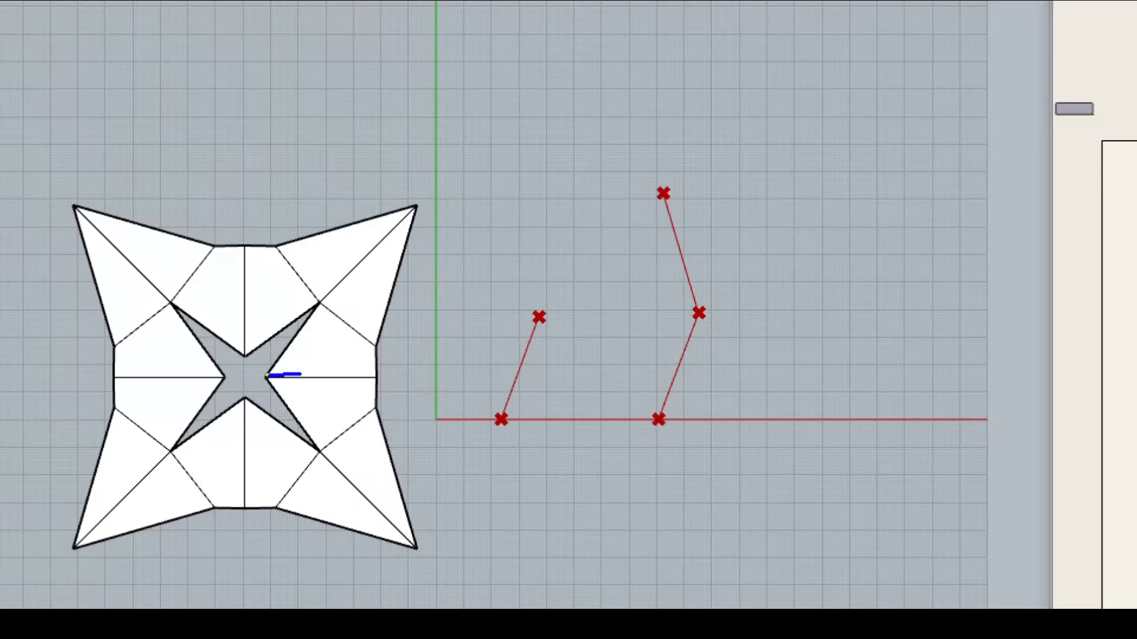
click(316, 300)
click(416, 207)
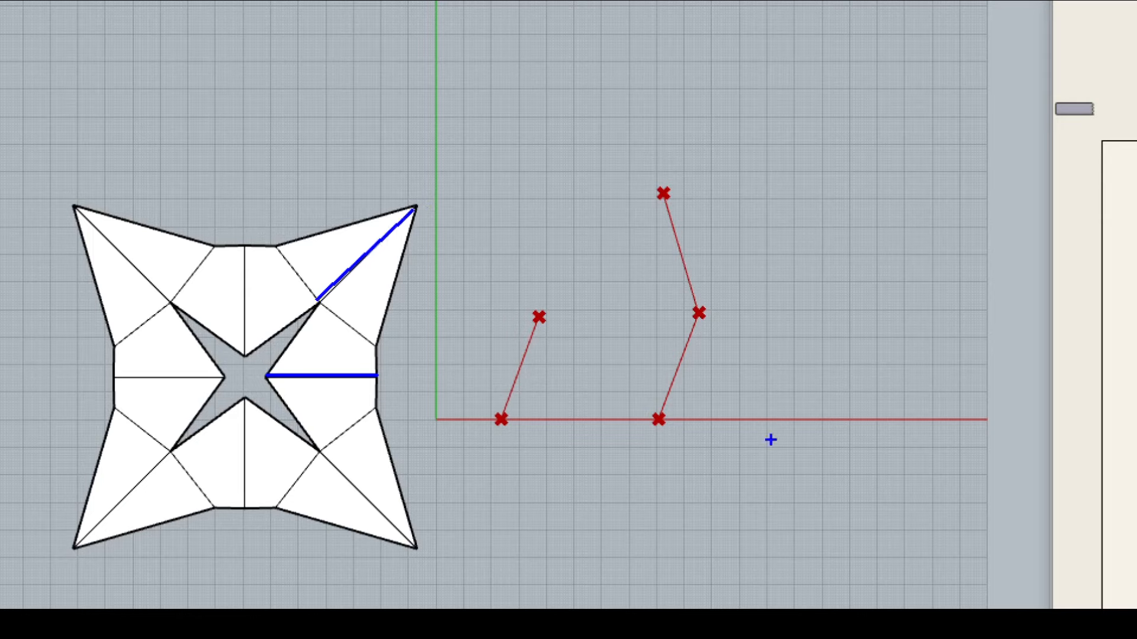
click(499, 419)
click(658, 419)
click(539, 317)
click(663, 194)
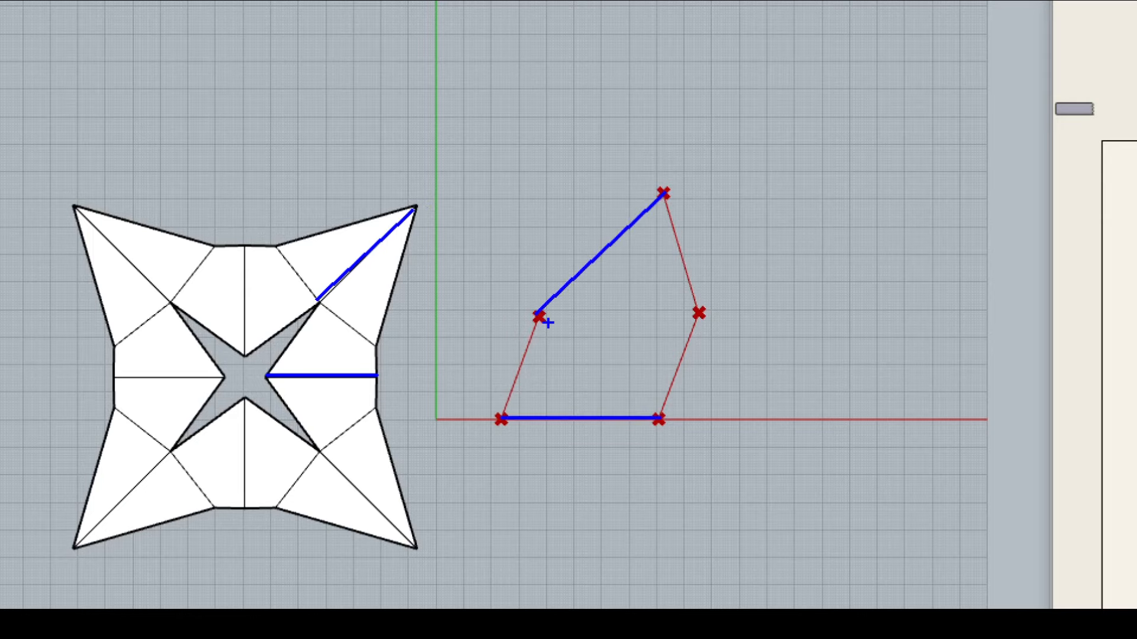
click(915, 382)
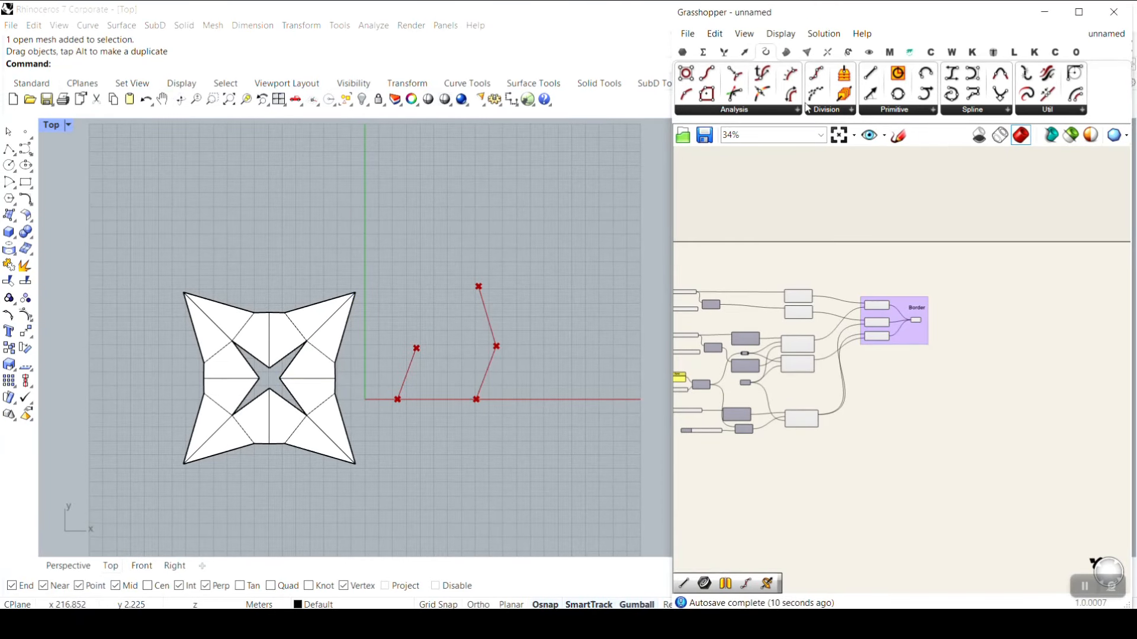
- Add a Line component below the Border group and connect the upper Construct Point to its Start Point
scroll(878, 387, up, 3)
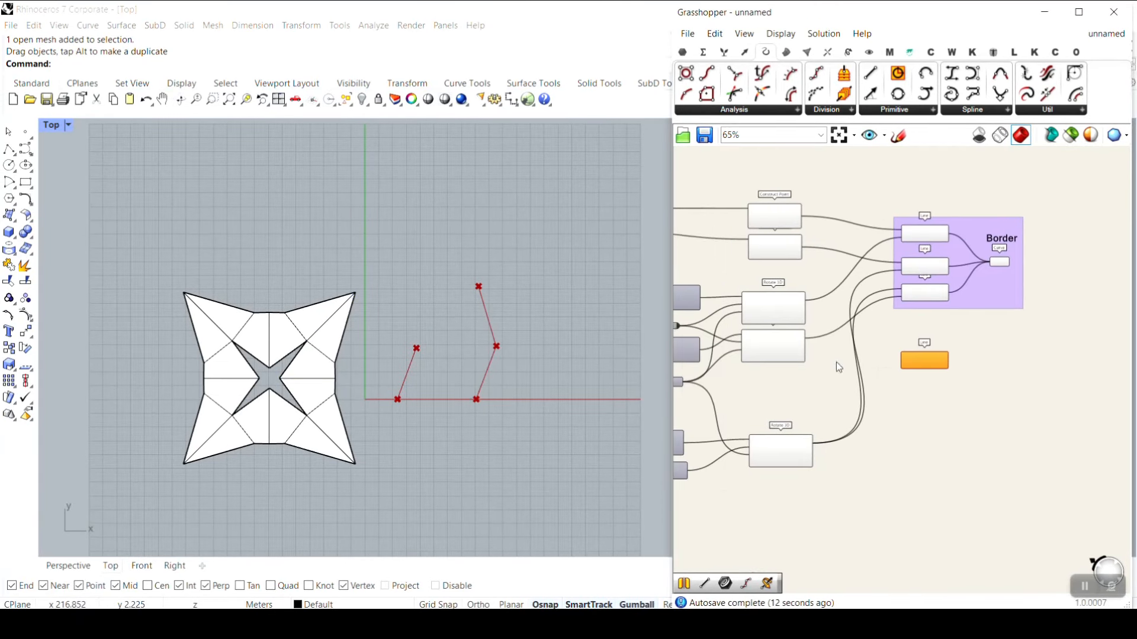
scroll(836, 361, up, 2)
click(737, 310)
click(739, 375)
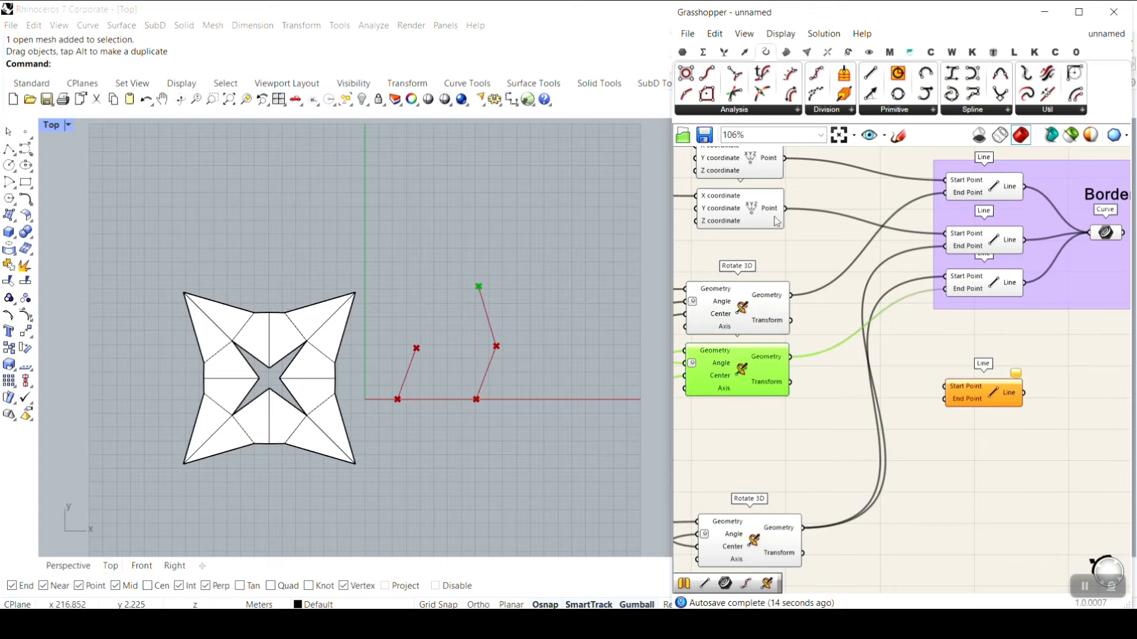
click(761, 172)
right_drag(761, 177, 756, 234)
drag(779, 214, 941, 444)
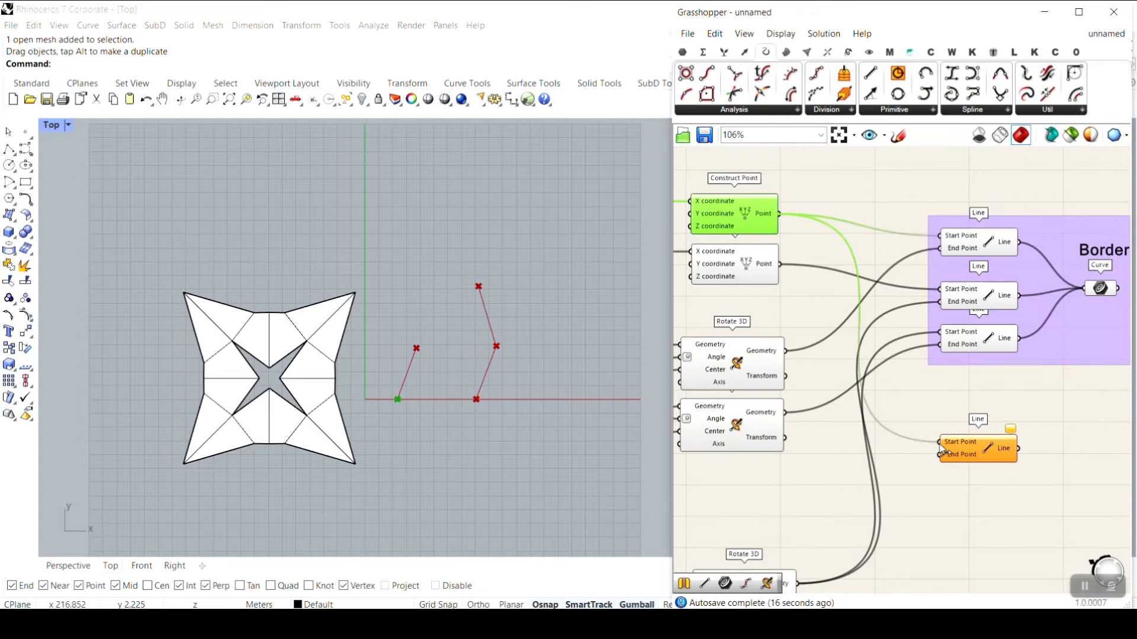
- Connect the lower Construct Point to the End Point of the Line below the Border group
click(745, 263)
drag(779, 264, 983, 421)
right_drag(1047, 415, 946, 410)
scroll(832, 231, up, 2)
right_drag(795, 285, 871, 325)
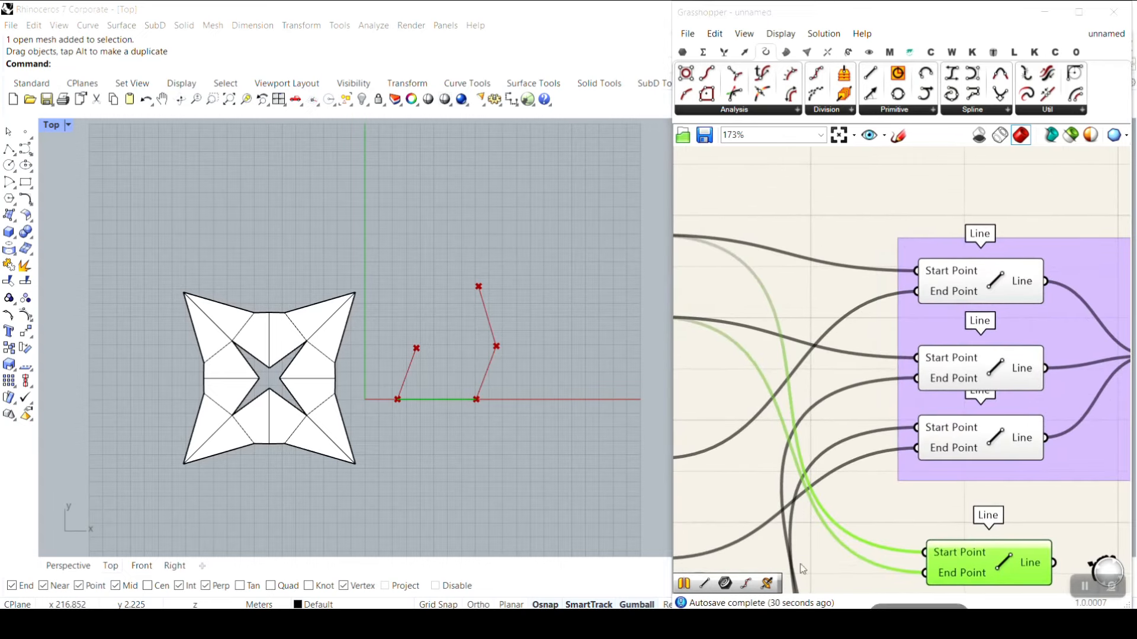
scroll(822, 401, down, 3)
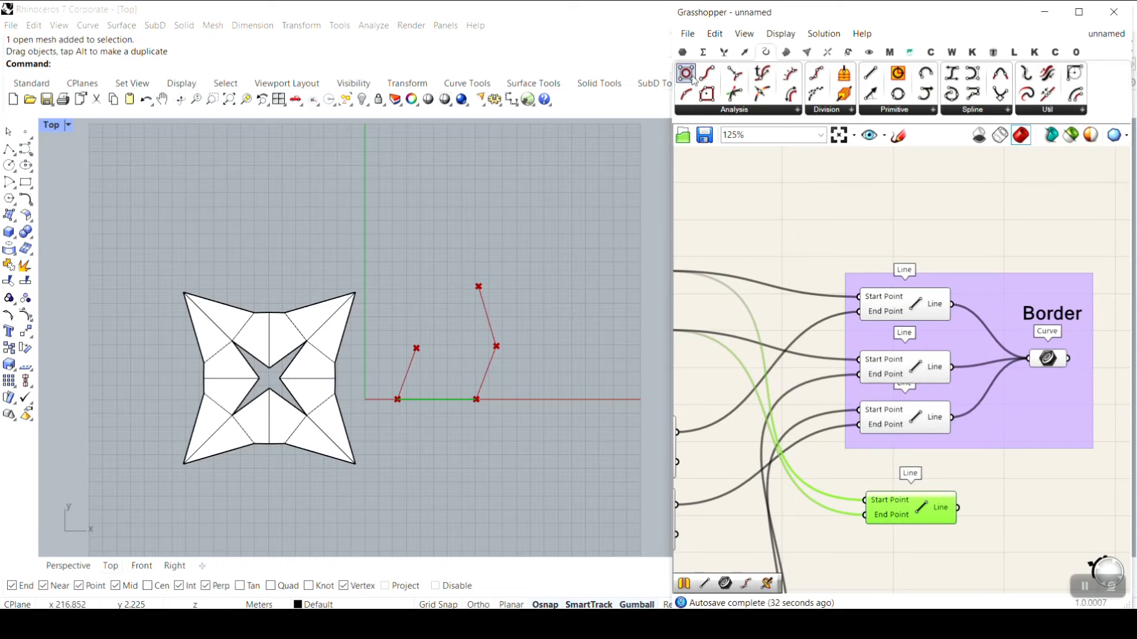
- Add a Curve parameter beside the Line below the Border group and connect that Line's output to it
click(683, 52)
drag(734, 73, 1021, 492)
right_drag(1028, 520, 960, 472)
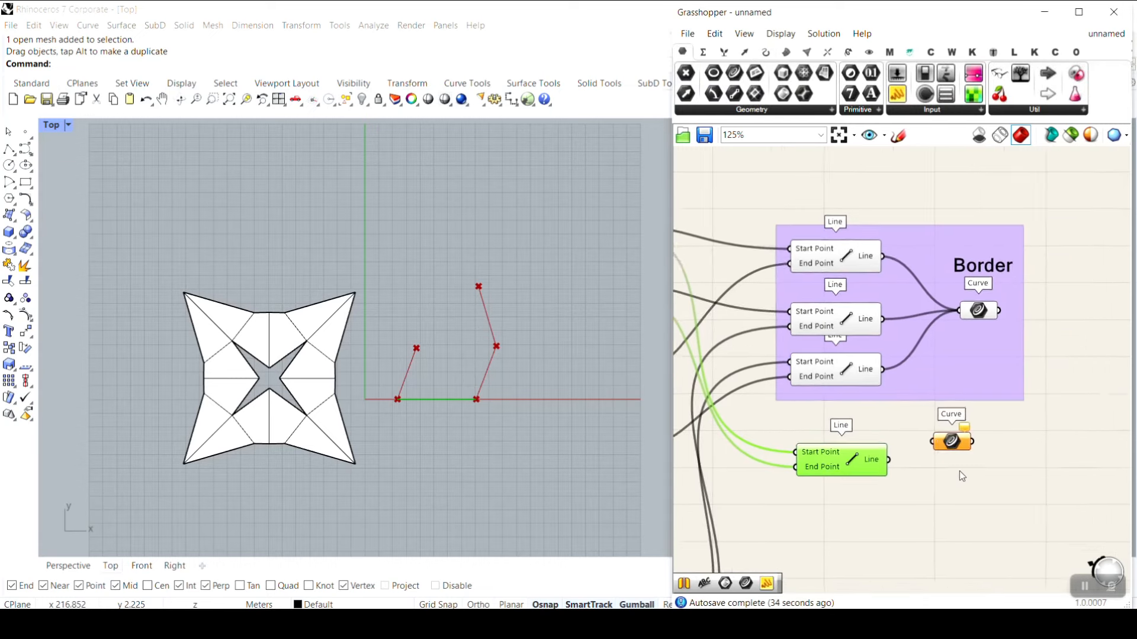
scroll(967, 476, up, 3)
drag(944, 417, 962, 499)
drag(837, 449, 921, 501)
scroll(862, 443, down, 2)
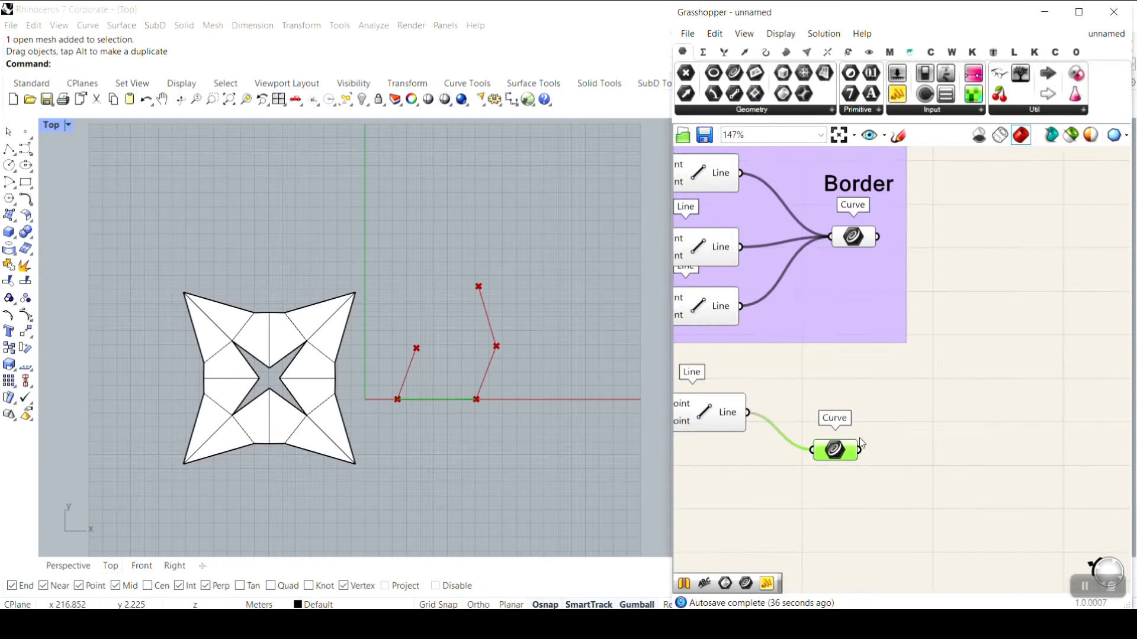
- Copy the Border scribble above the new Curve parameter and change the copy's text to "Valley"
click(870, 188)
mouse_move(870, 188)
alt+mouse_down()
mouse_move(859, 397)
mouse_move(843, 396)
alt+mouse_up()
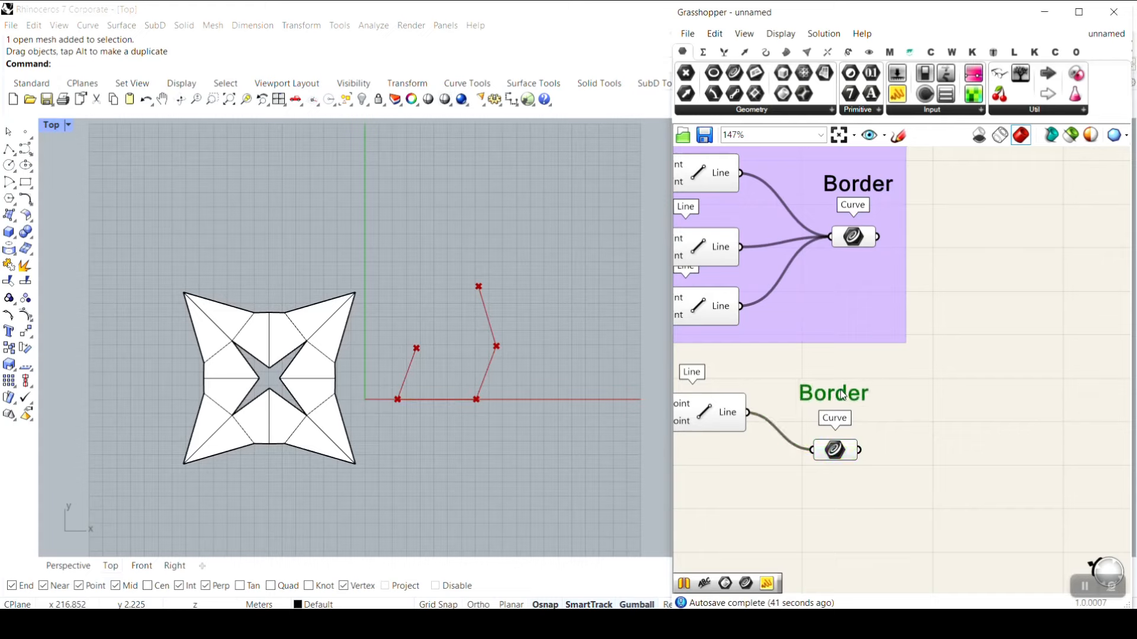
double_click(843, 396)
text(Valley)
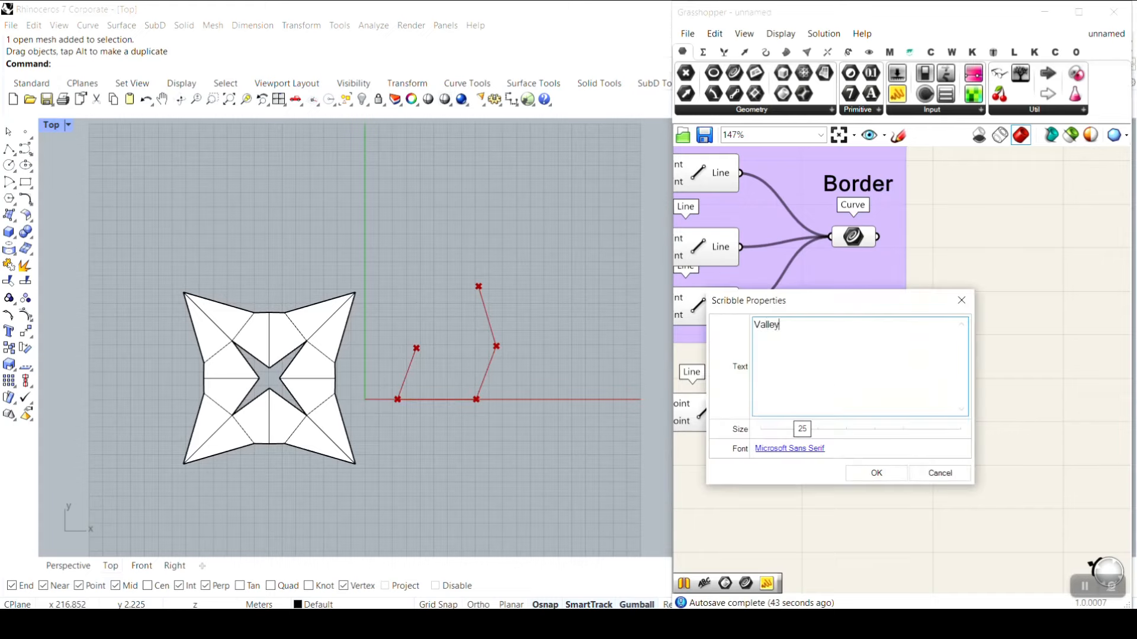
click(873, 474)
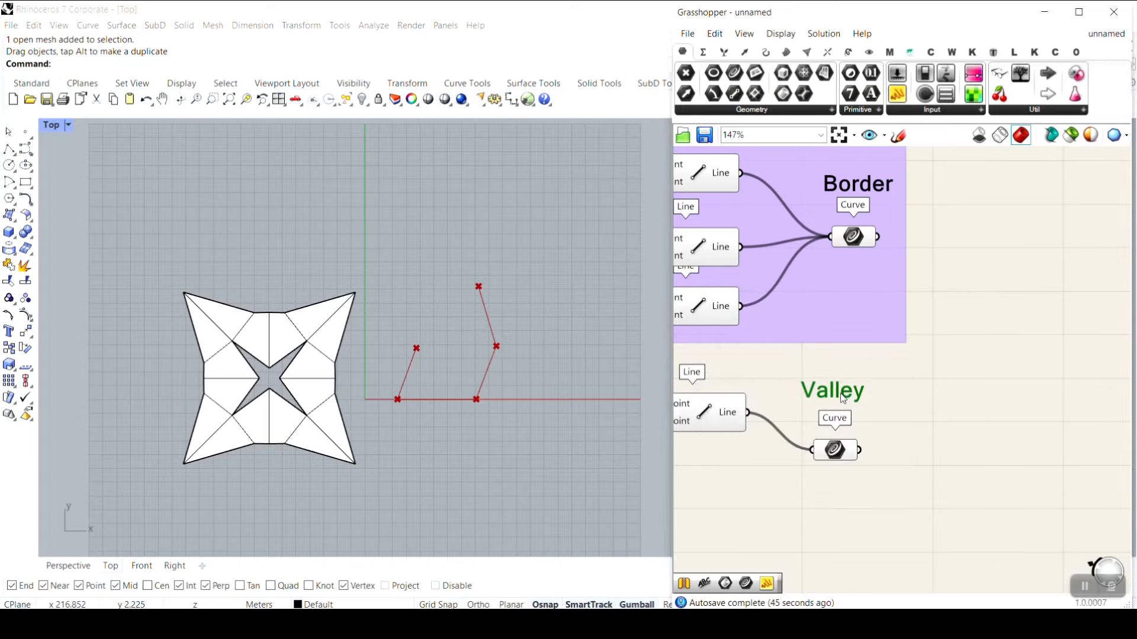
scroll(873, 412, down, 3)
scroll(870, 421, up, 2)
click(862, 444)
drag(864, 448, 867, 459)
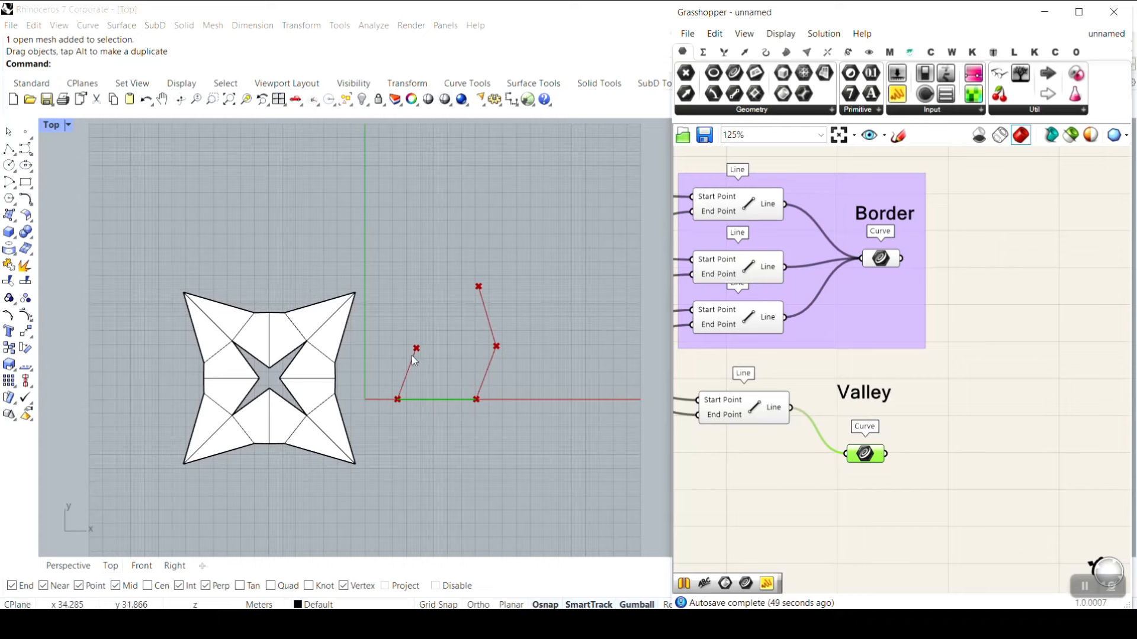
- Add a second valley Line component below the first and connect the upper Rotate 3D Geometry output to its Start Point
click(765, 52)
drag(870, 74, 739, 476)
right_drag(763, 484, 985, 477)
scroll(907, 450, down, 2)
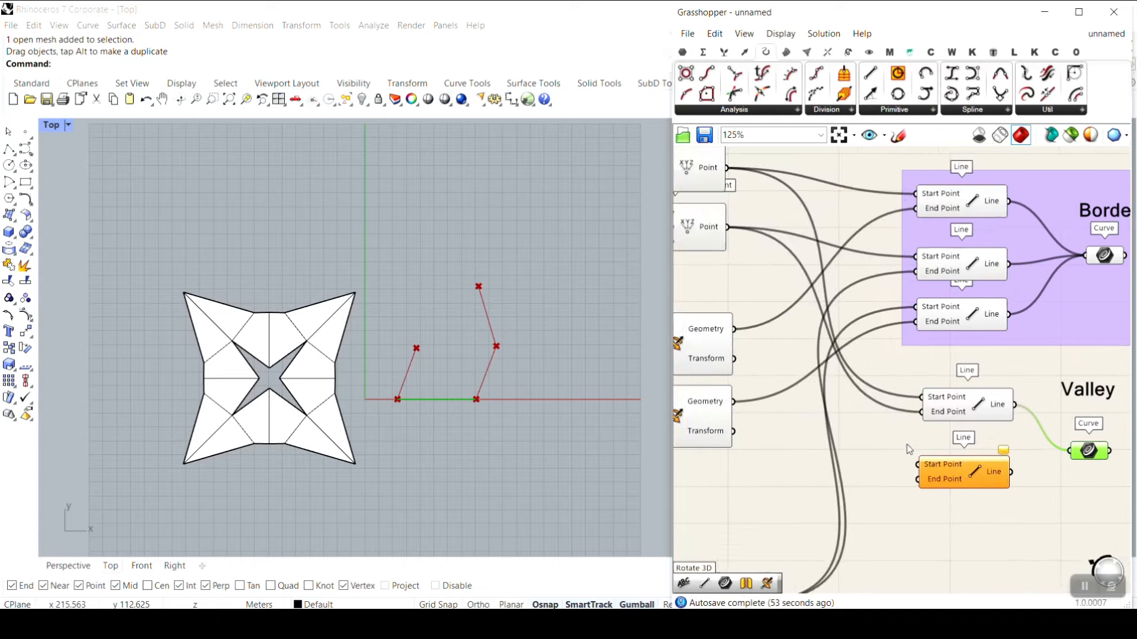
click(747, 290)
click(756, 241)
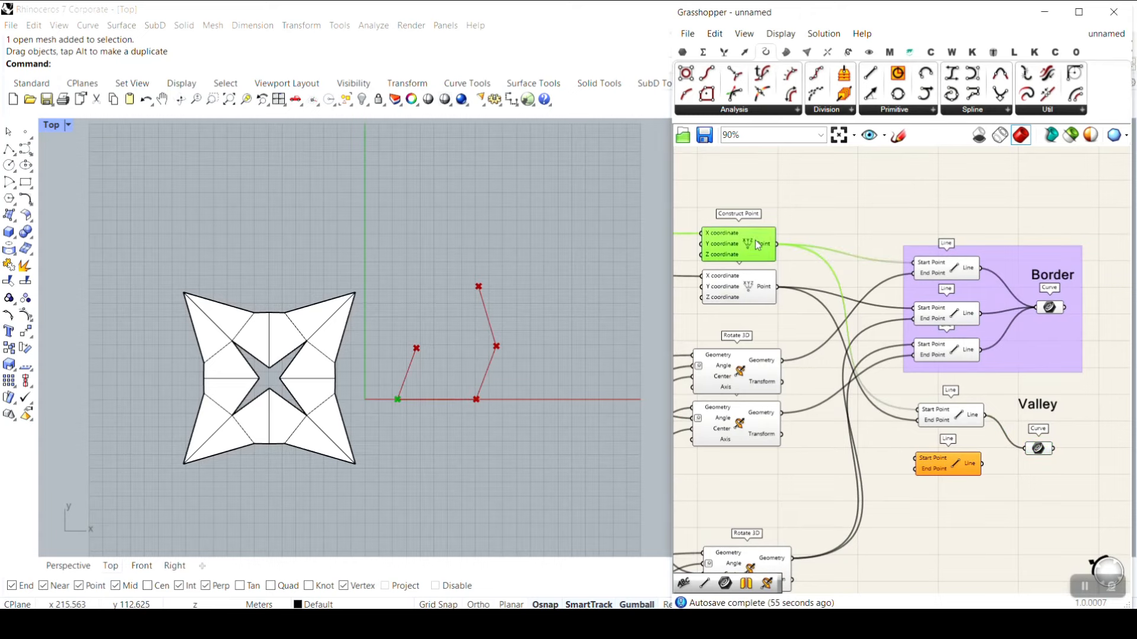
click(749, 376)
drag(783, 360, 911, 461)
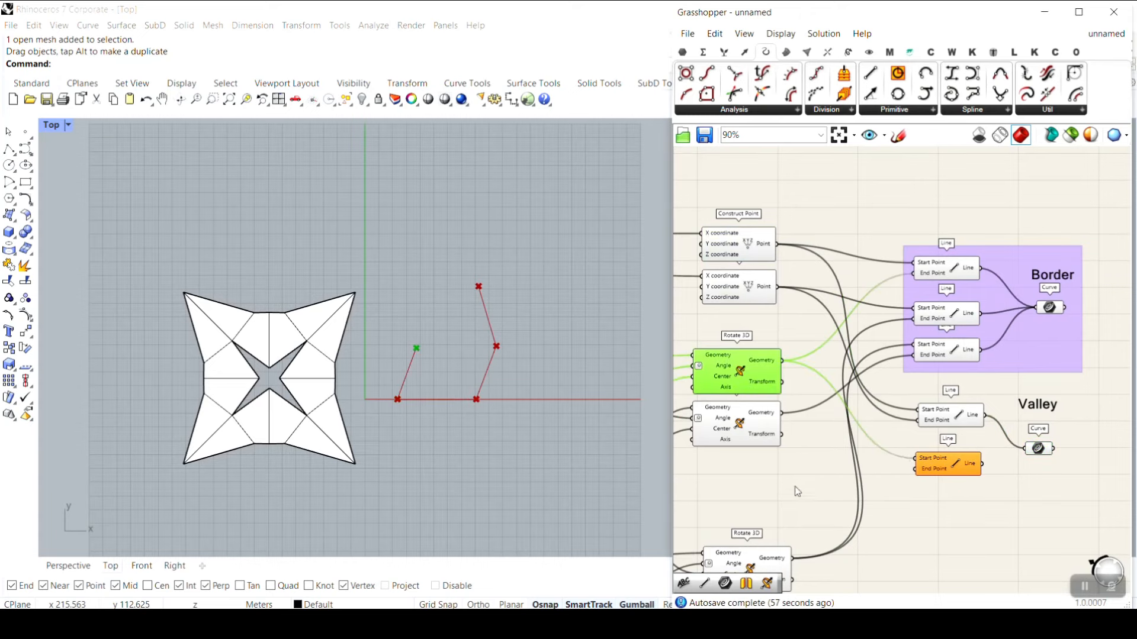
- Connect the second Rotate 3D Geometry output to the second valley Line's End Point and line that Line up
right_drag(797, 492, 804, 431)
click(747, 376)
scroll(820, 405, up, 4)
drag(769, 338, 993, 434)
right_drag(1062, 426, 898, 423)
drag(895, 418, 899, 429)
- Connect the second valley Line's output to the Valley Curve parameter alongside the first one
right_drag(1009, 426, 842, 405)
shift+drag(774, 413, 838, 377)
click(862, 375)
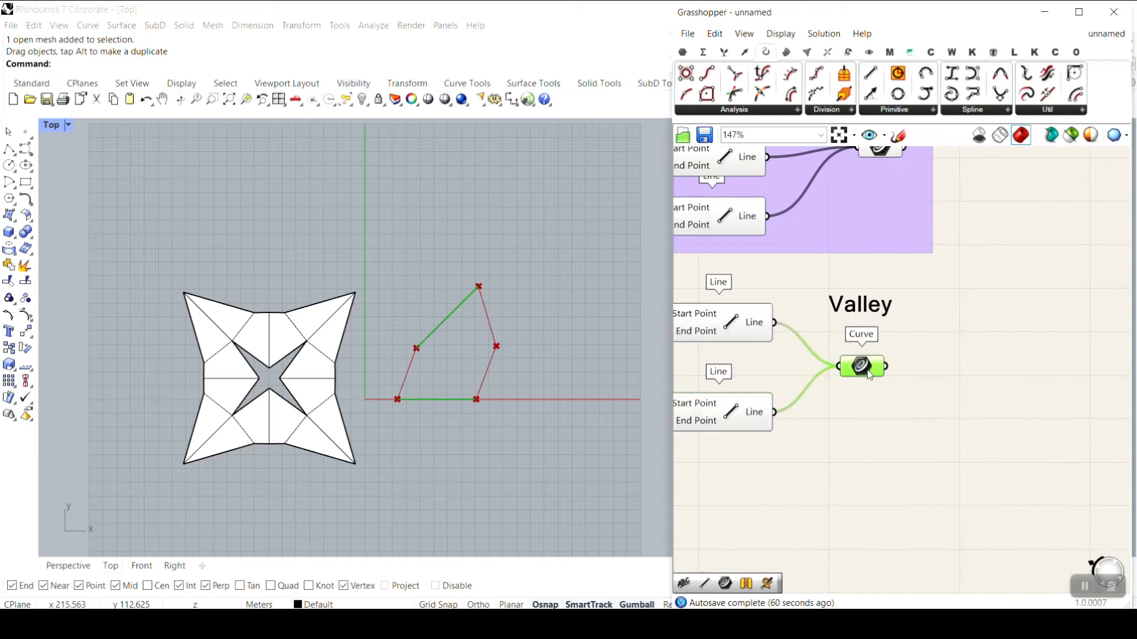
- Group the two valley Lines with the Valley Curve parameter and scribble, place the group under Border, and check its preview
scroll(922, 386, down, 3)
drag(955, 327, 793, 417)
right_click(865, 392)
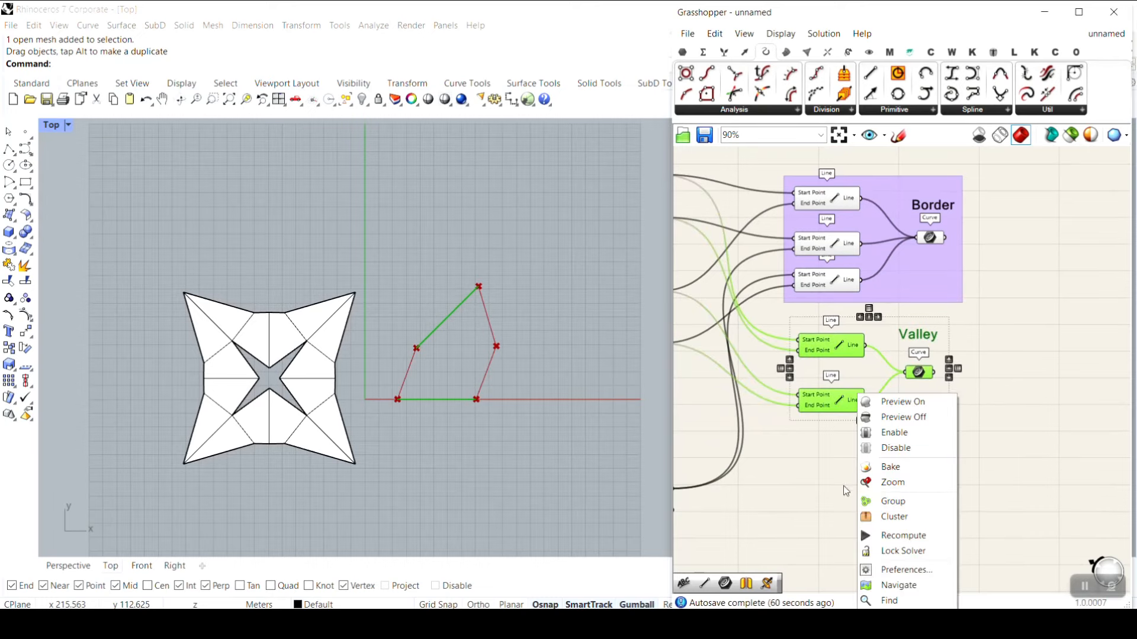
click(897, 502)
drag(906, 413, 902, 408)
click(943, 471)
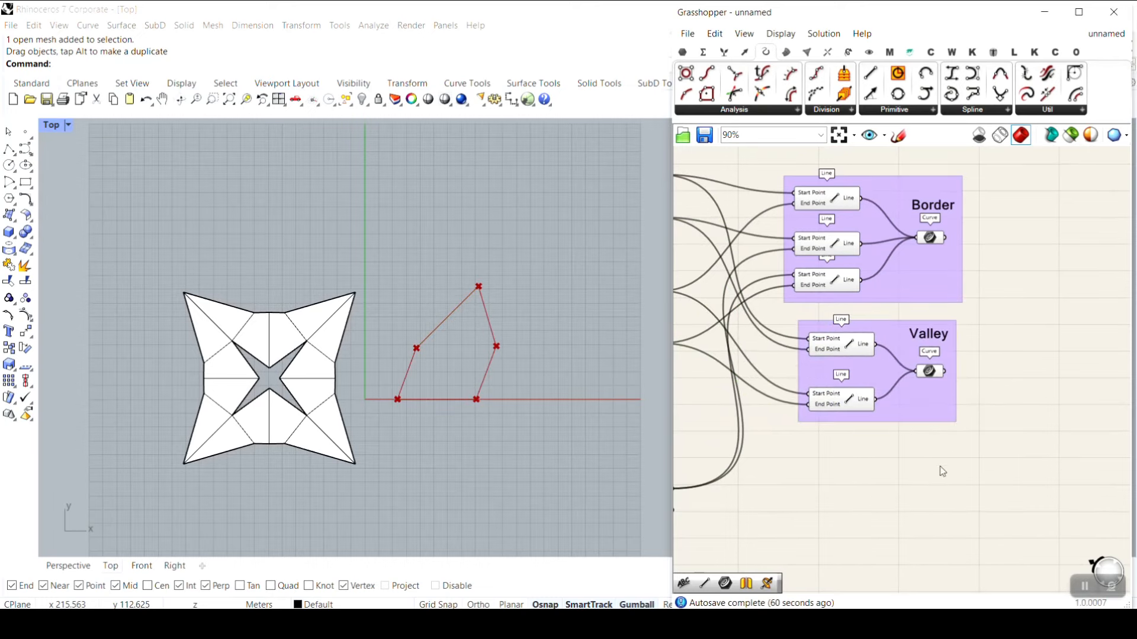
click(932, 371)
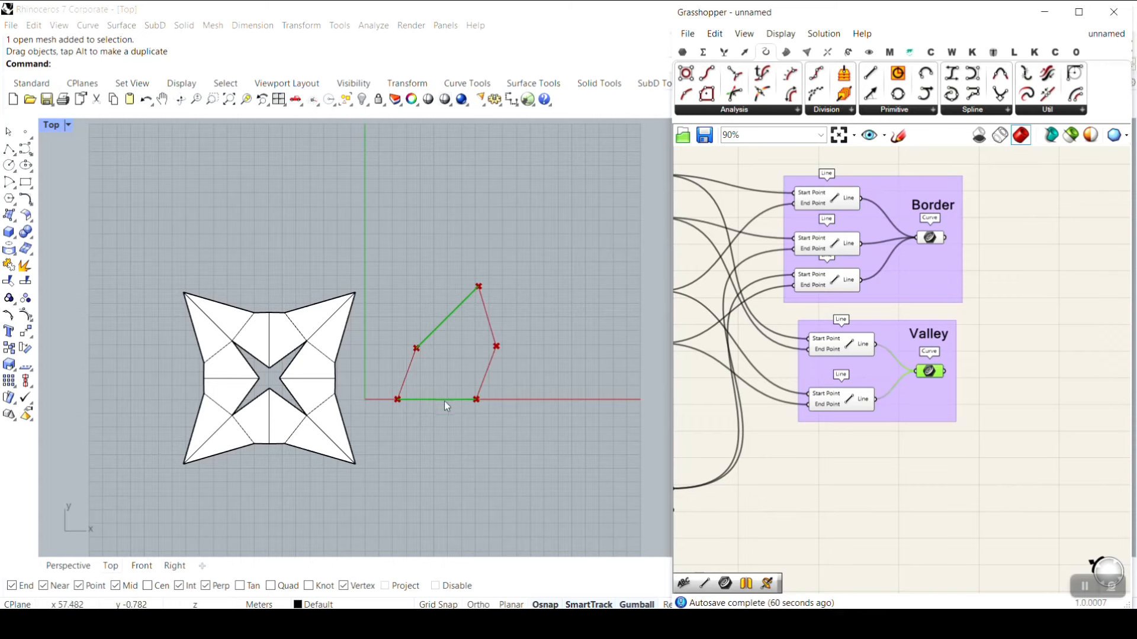
scroll(325, 366, up, 2)
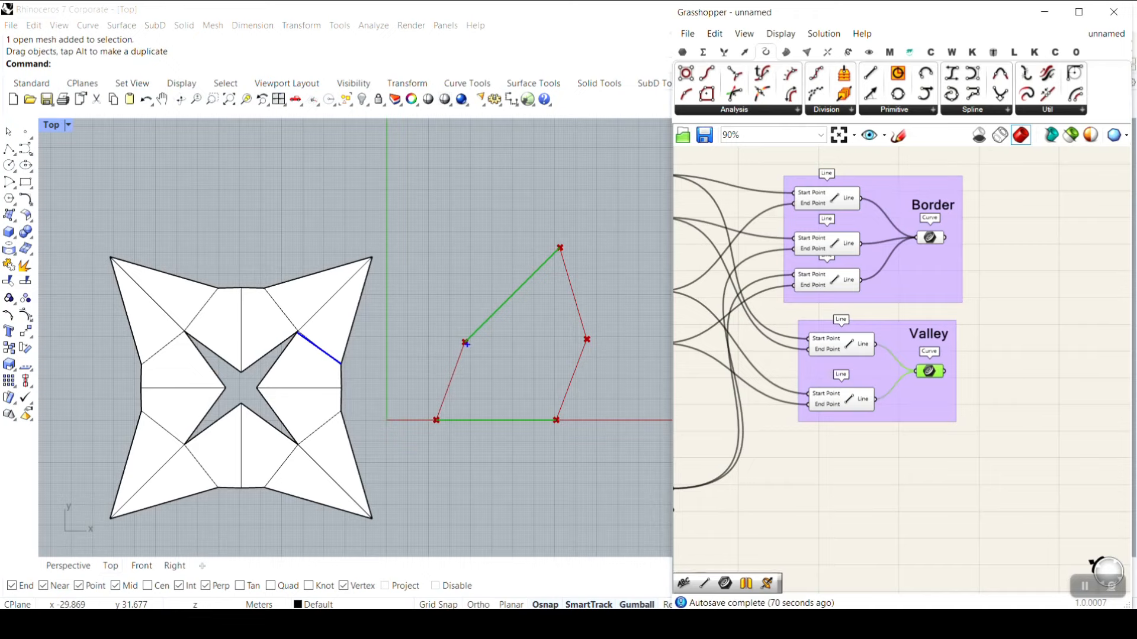
drag(585, 342, 588, 343)
drag(242, 382, 385, 247)
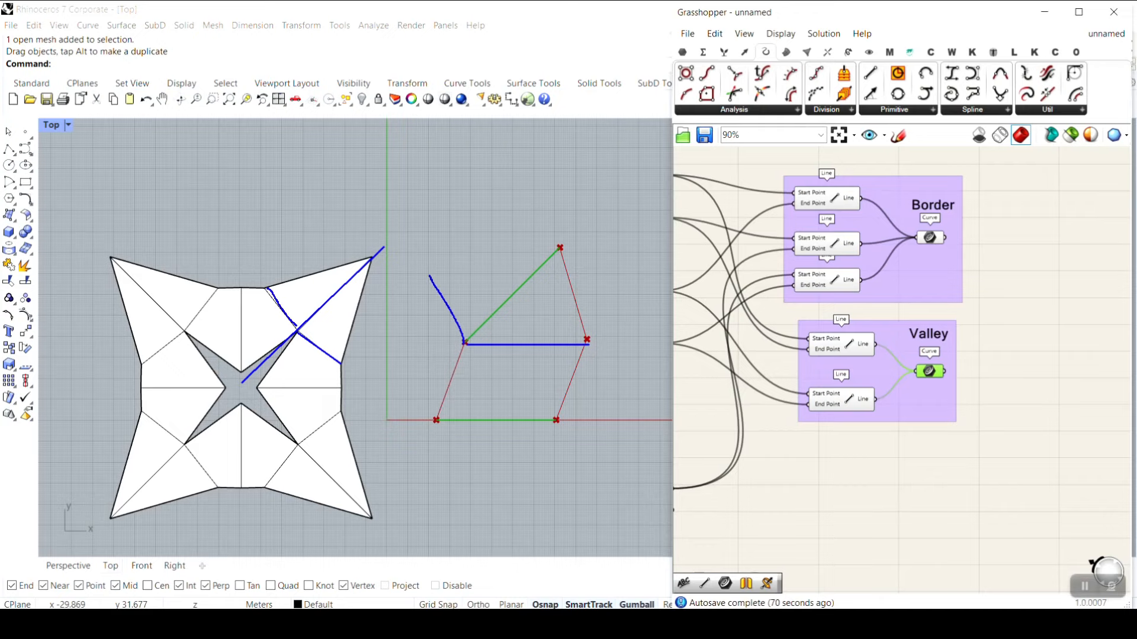
key(Escape)
- Add a Line component below the Valley group and connect the upper Rotate 3D Geometry output to its Start Point
click(870, 74)
click(824, 466)
right_drag(814, 480, 930, 452)
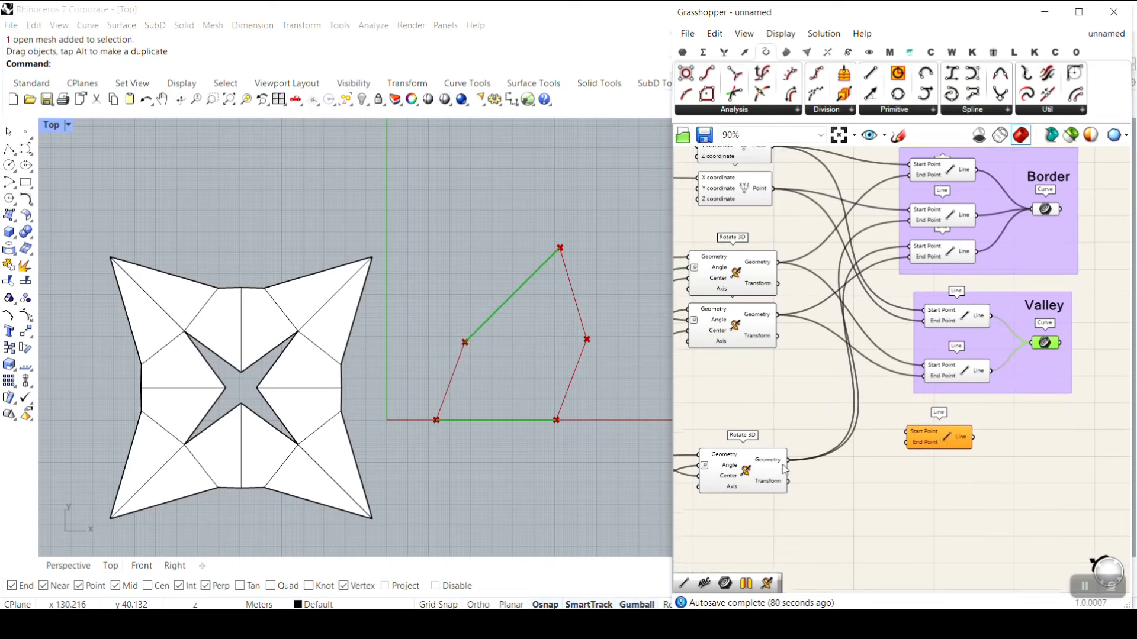
click(752, 313)
click(747, 288)
right_drag(747, 288, 740, 316)
drag(770, 290, 901, 460)
- Connect the lowest Rotate 3D component's Geometry output to the new Line's End Point
click(763, 361)
click(730, 222)
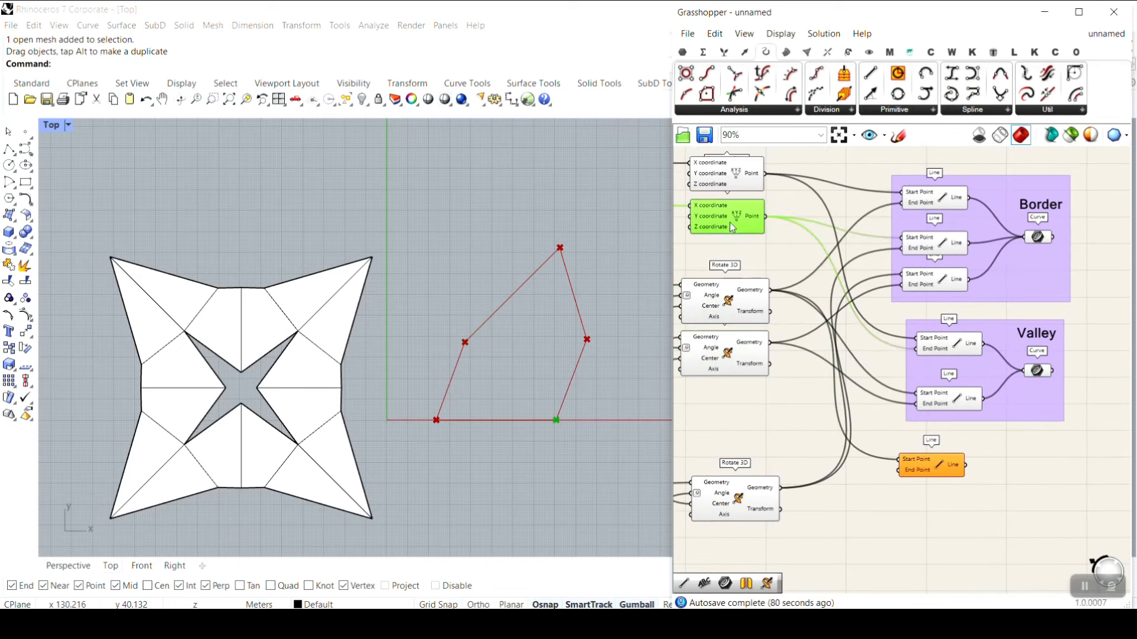
click(749, 489)
drag(780, 489, 901, 470)
- Add a Curve parameter beside the new Line and connect the Line output to it
right_drag(971, 488, 834, 455)
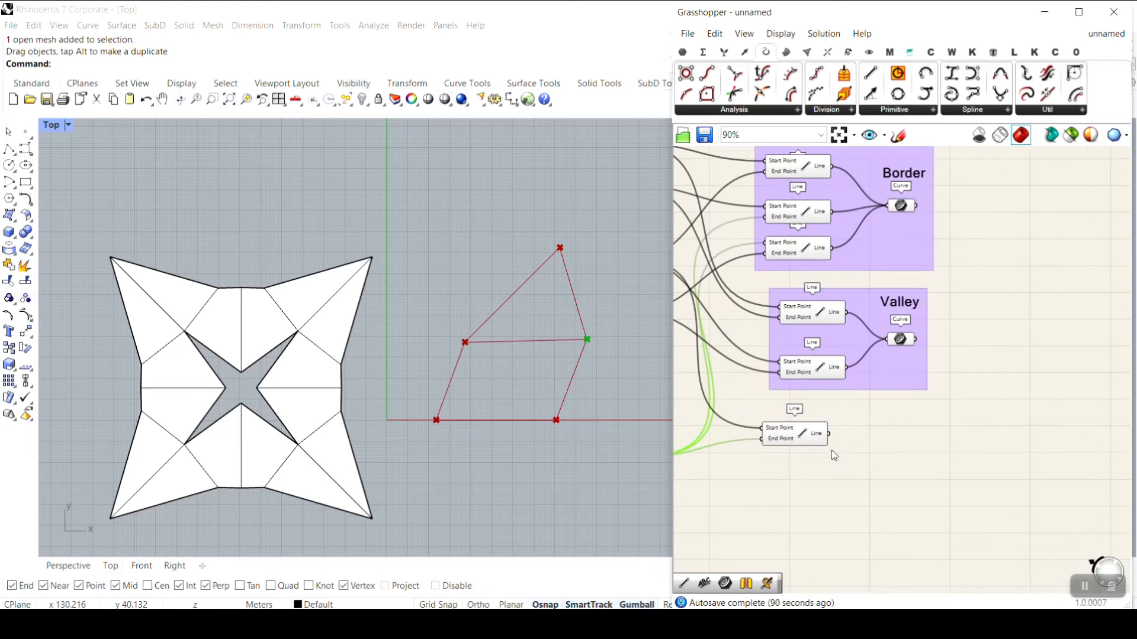
click(683, 53)
click(734, 75)
scroll(929, 408, up, 2)
click(876, 446)
mouse_move(776, 446)
mouse_down()
mouse_move(835, 452)
mouse_move(807, 460)
mouse_move(857, 447)
mouse_move(897, 461)
mouse_up()
- Copy the Valley scribble above the new Curve parameter and change its text to Mountain
click(901, 269)
alt+drag(909, 272, 917, 428)
click(953, 425)
double_click(896, 416)
text(Mountain)
drag(906, 416, 887, 408)
- Group the Line, Curve parameter and Mountain scribble, and align the group below the Valley group
mouse_move(973, 389)
mouse_down()
mouse_move(948, 440)
mouse_move(773, 504)
mouse_up()
right_click(791, 513)
click(798, 500)
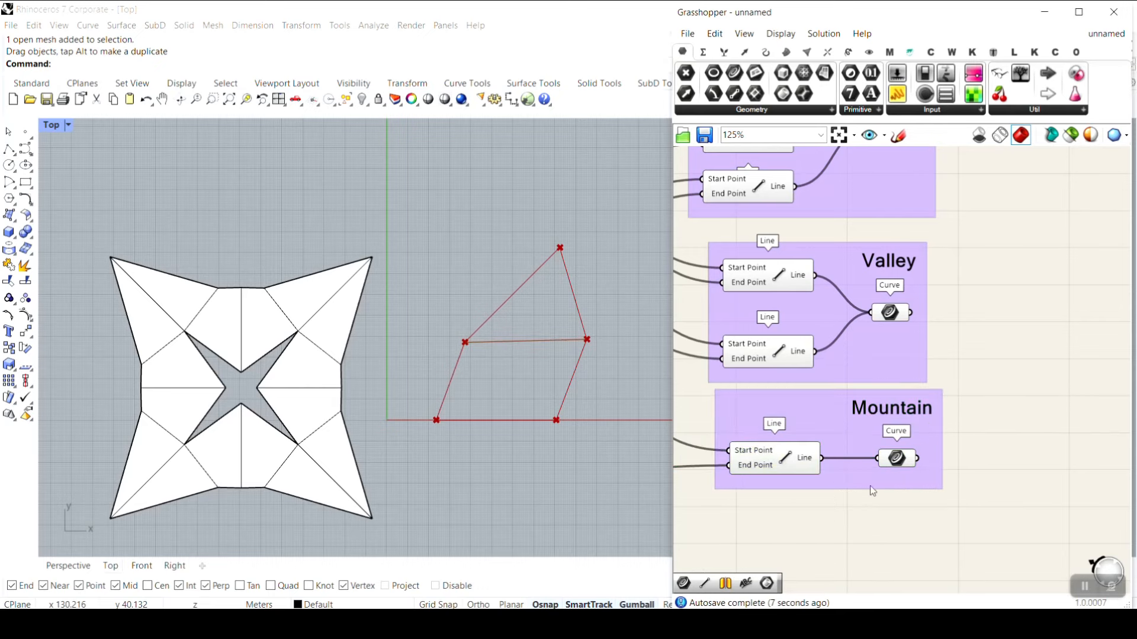
drag(869, 465, 861, 478)
click(994, 355)
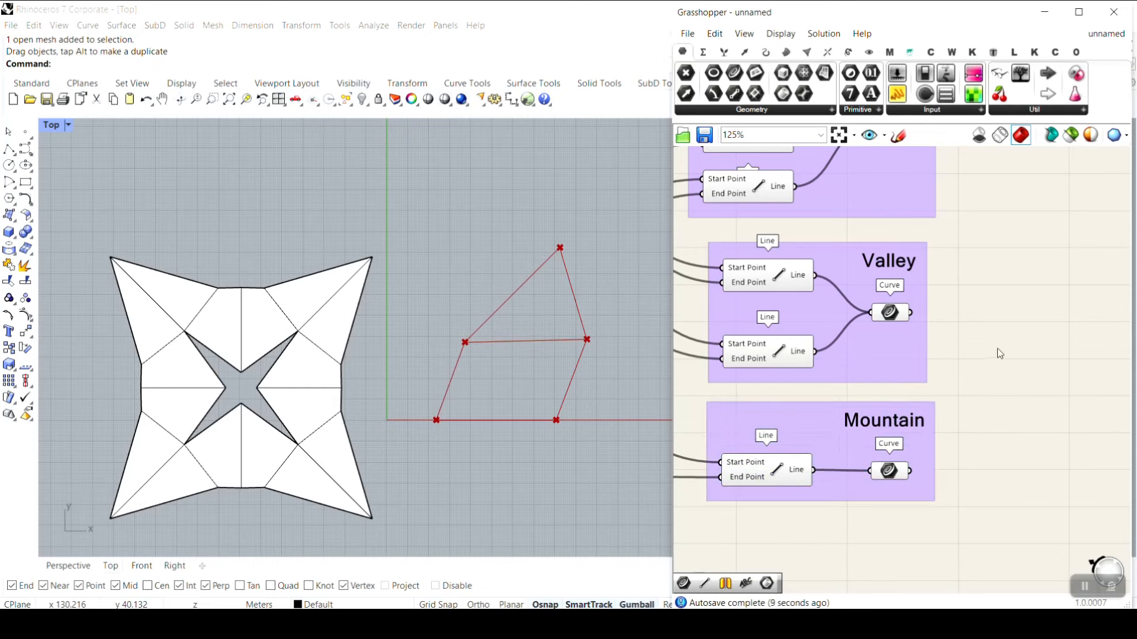
right_click(896, 467)
click(1025, 290)
scroll(898, 363, down, 4)
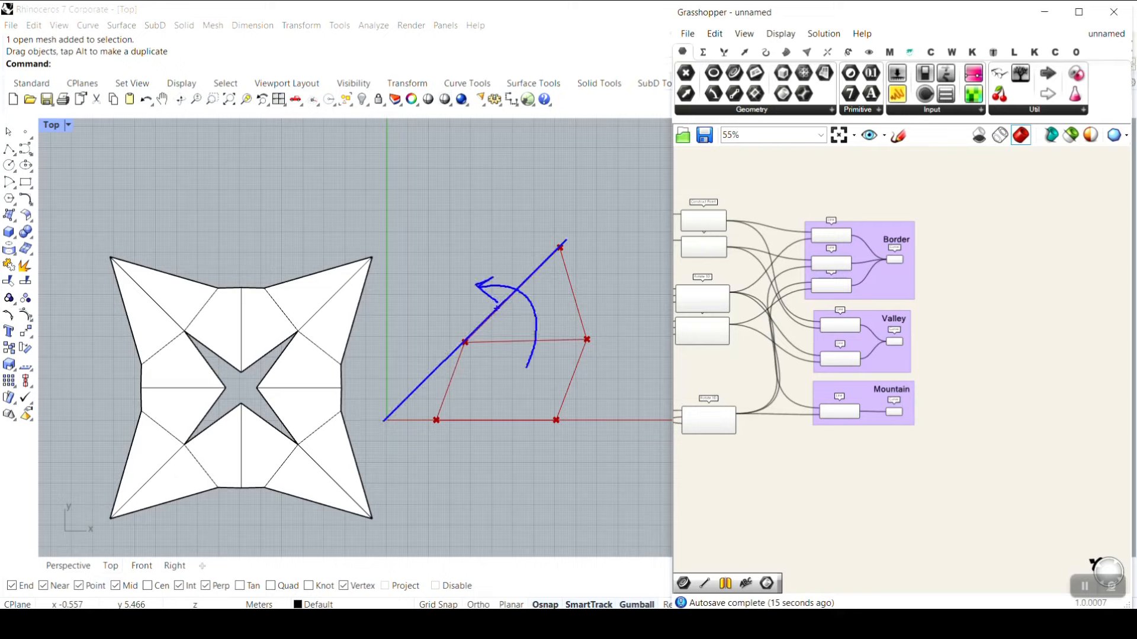
scroll(988, 317, up, 5)
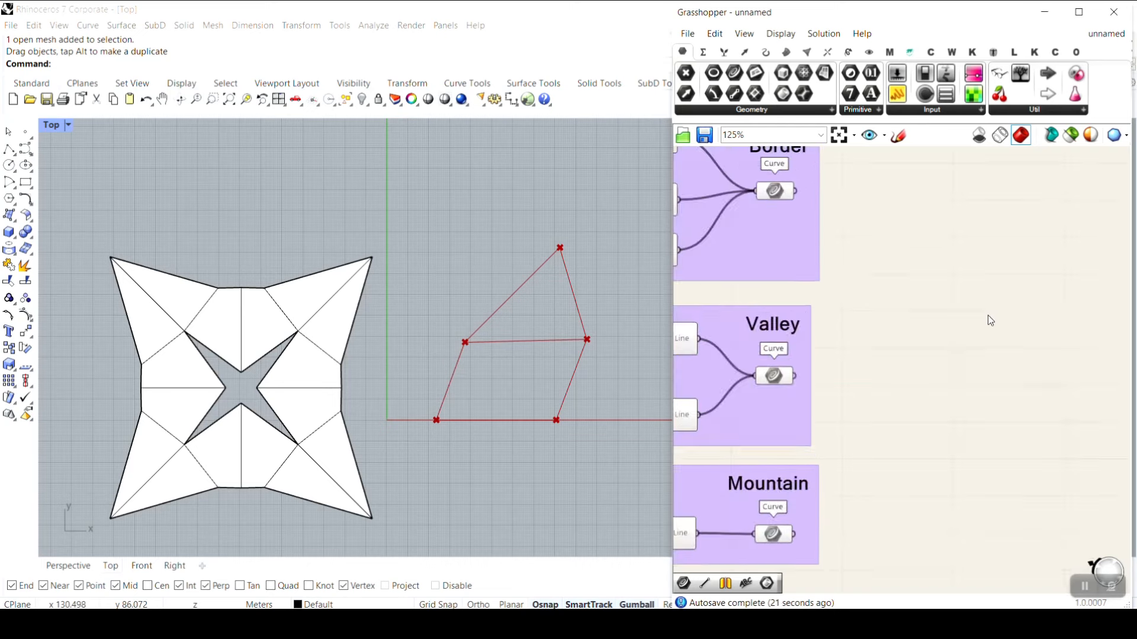
double_click(917, 382)
text(mir)
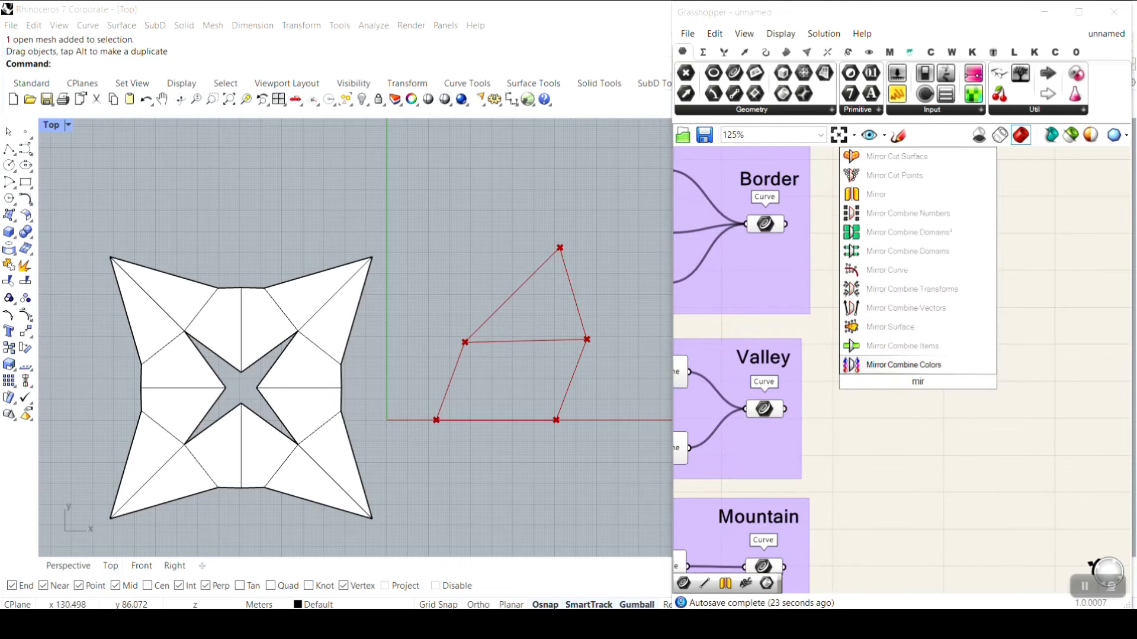
click(879, 194)
scroll(921, 391, up, 3)
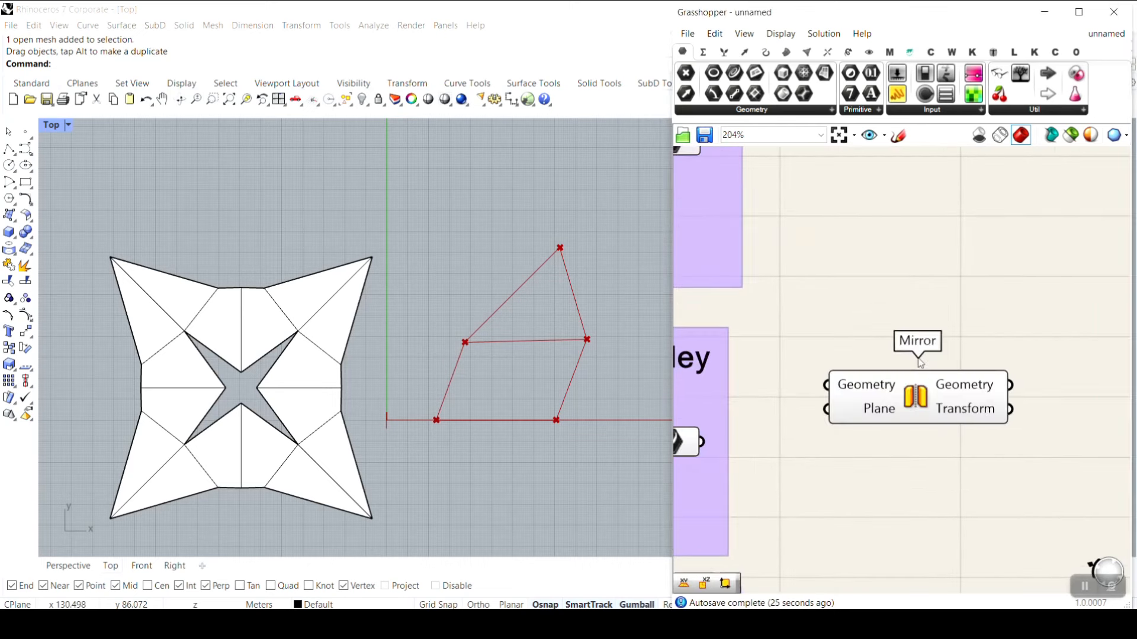
key(Delete)
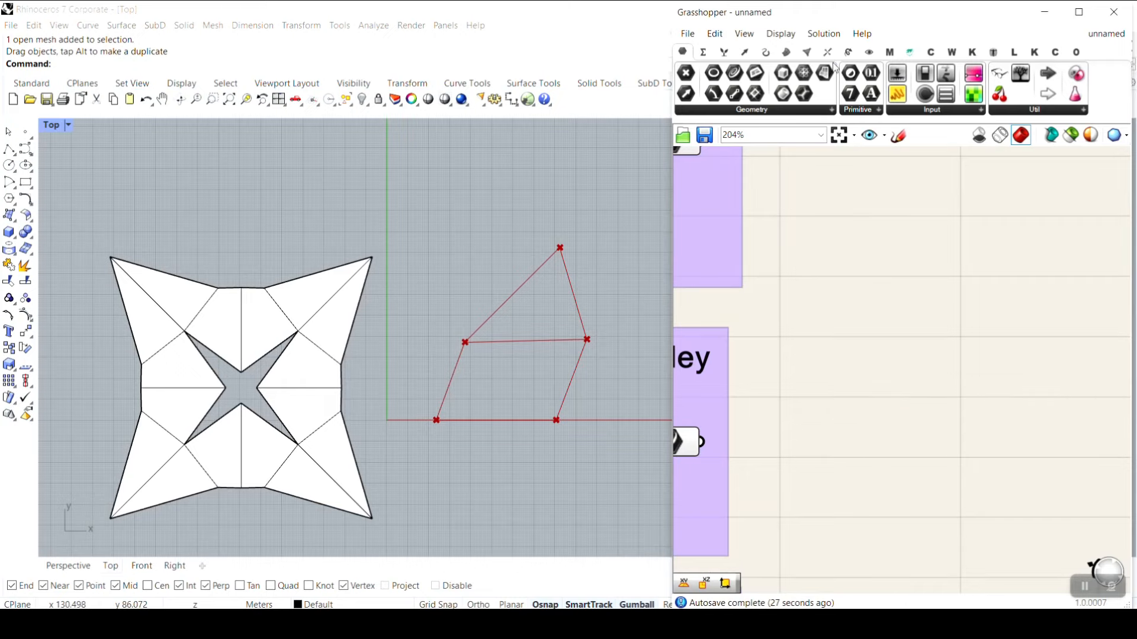
- Add a Mirror component beside the Border group and connect the Border Curve parameter to its Geometry input
click(848, 53)
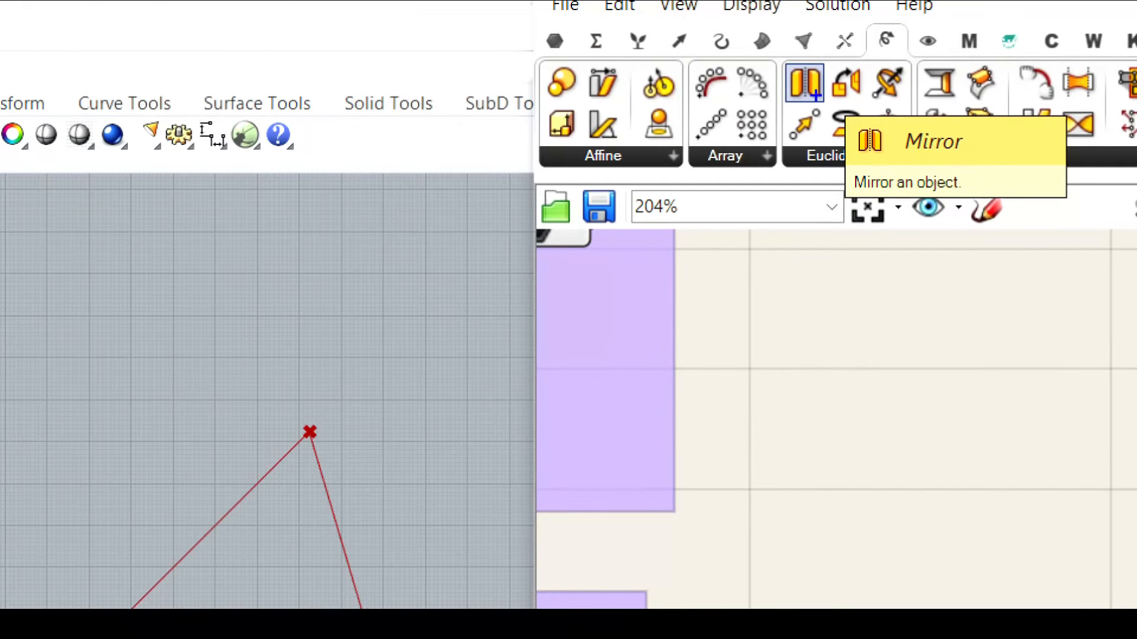
mouse_move(864, 58)
ctrl+mouse_down()
mouse_move(919, 125)
mouse_move(911, 109)
ctrl+mouse_up()
ctrl+drag(780, 61, 830, 114)
key(Escape)
click(807, 74)
click(887, 337)
right_drag(887, 354, 891, 489)
scroll(891, 487, down, 3)
drag(887, 477, 924, 372)
click(761, 357)
drag(777, 356, 1020, 364)
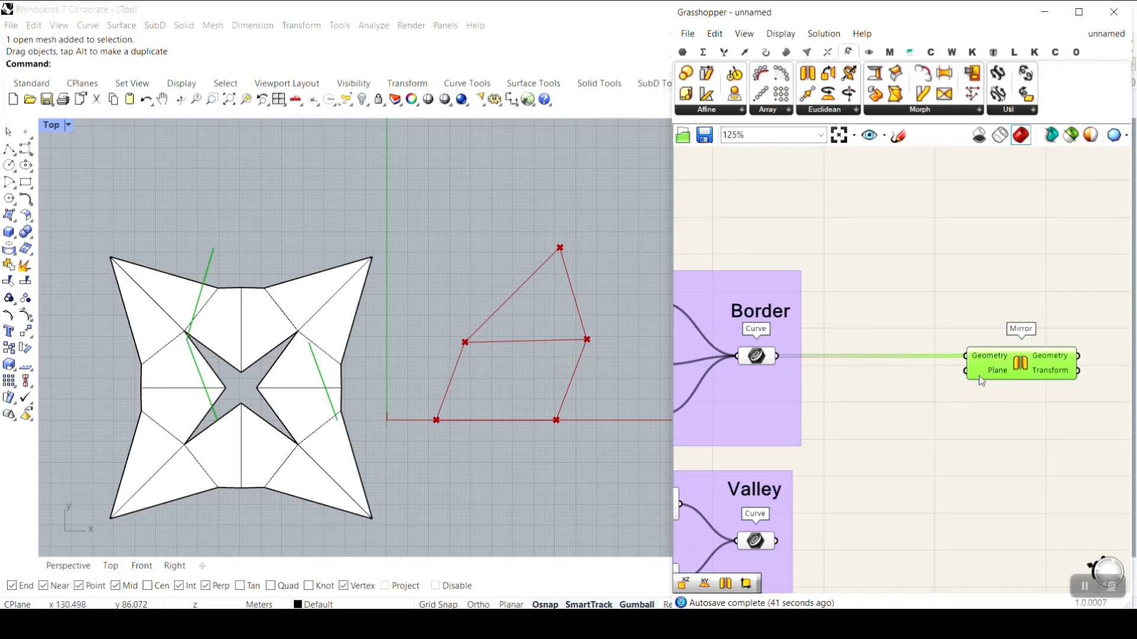
- Switch to the Perspective view and examine the Mirror's default plane at the origin against the diagonal crease
click(62, 570)
right_drag(274, 474, 344, 414)
scroll(396, 367, down, 5)
scroll(409, 370, up, 5)
right_drag(407, 375, 426, 373)
scroll(427, 372, up, 4)
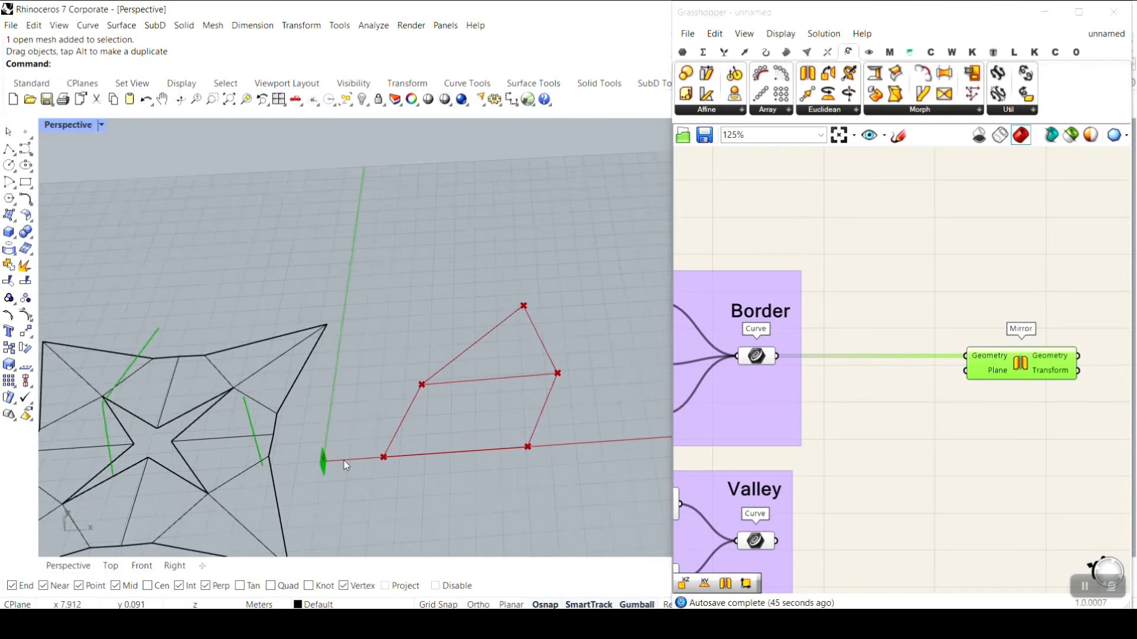
scroll(992, 404, up, 3)
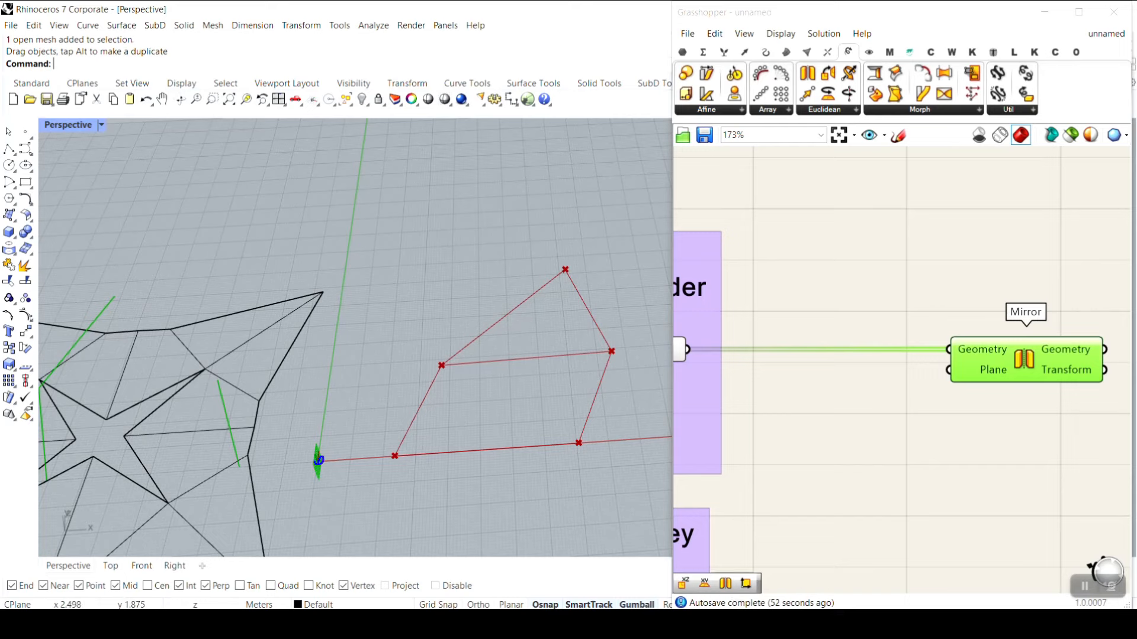
drag(318, 460, 442, 366)
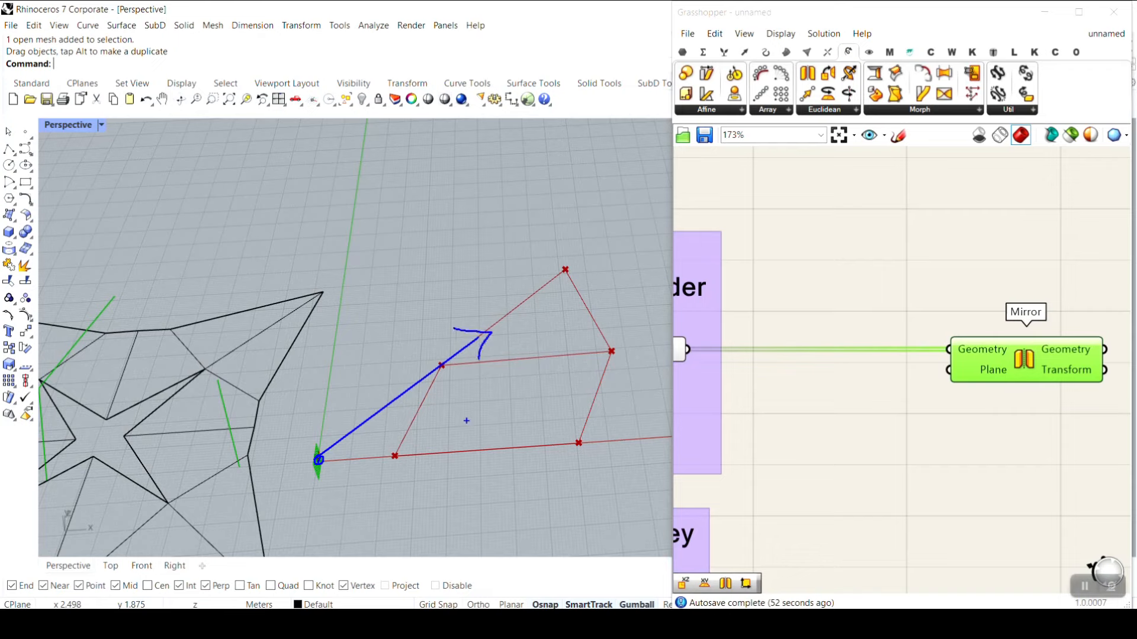
drag(316, 431, 296, 370)
key(Escape)
- Add a Construct Plane component above the Border group, between the Border Curve and the Mirror
click(744, 51)
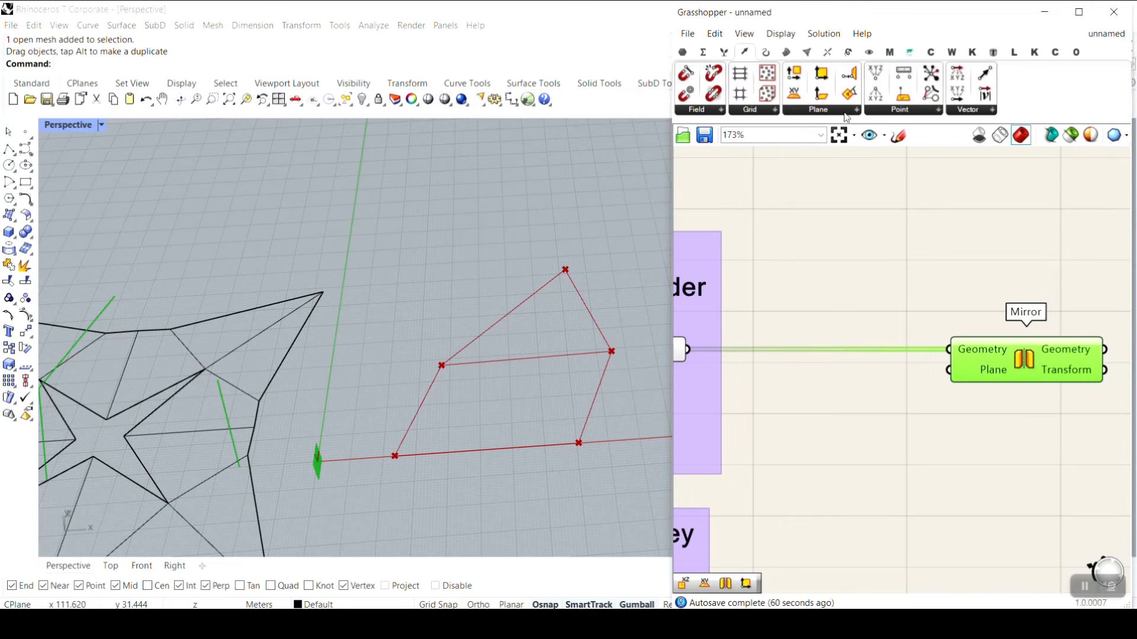
click(845, 112)
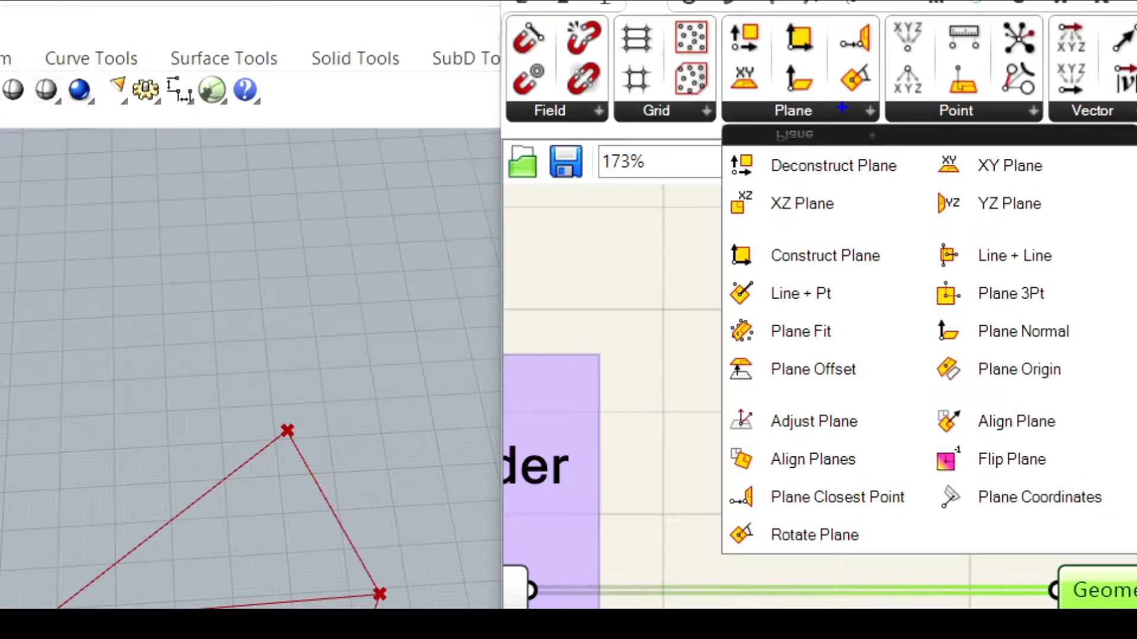
ctrl+drag(692, 221, 923, 280)
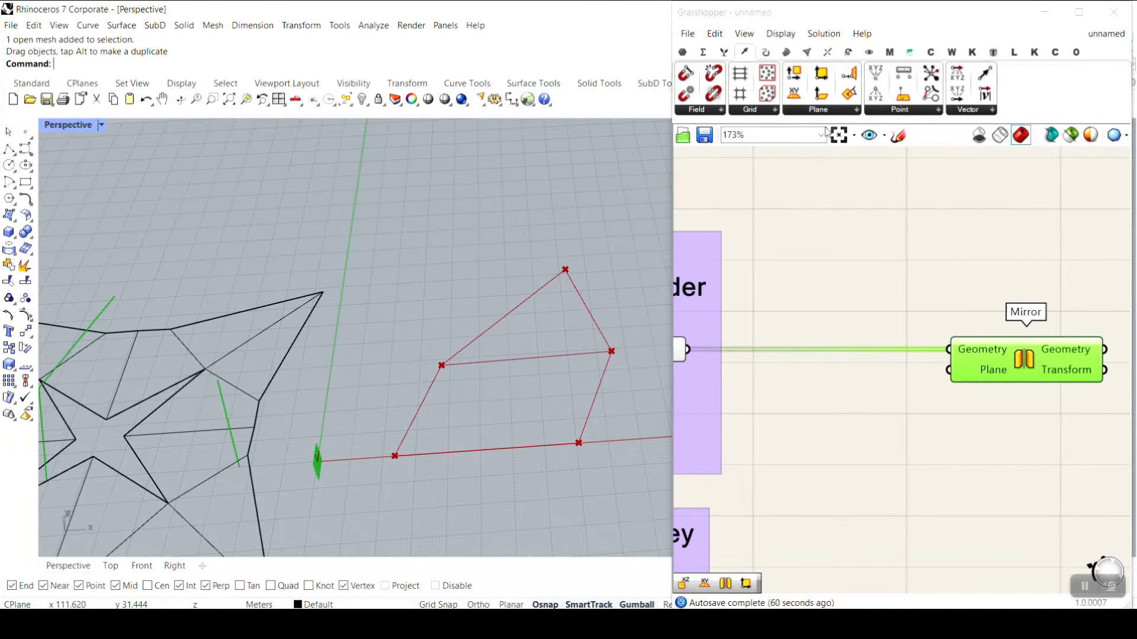
click(818, 112)
click(859, 253)
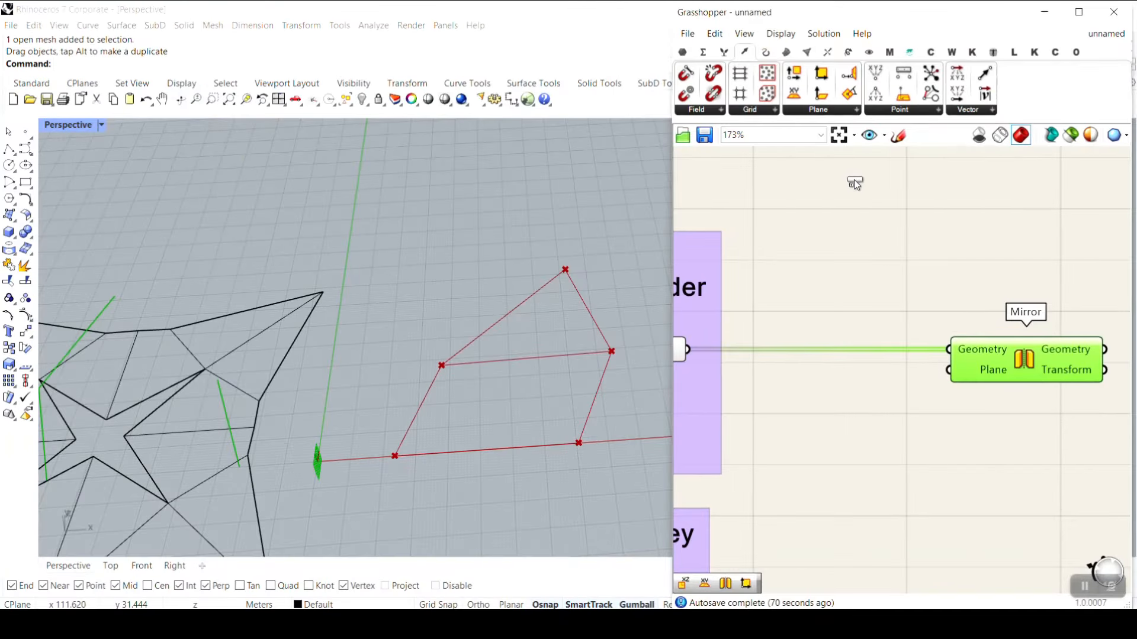
click(839, 224)
scroll(837, 178, down, 3)
drag(837, 195, 840, 236)
scroll(802, 226, up, 3)
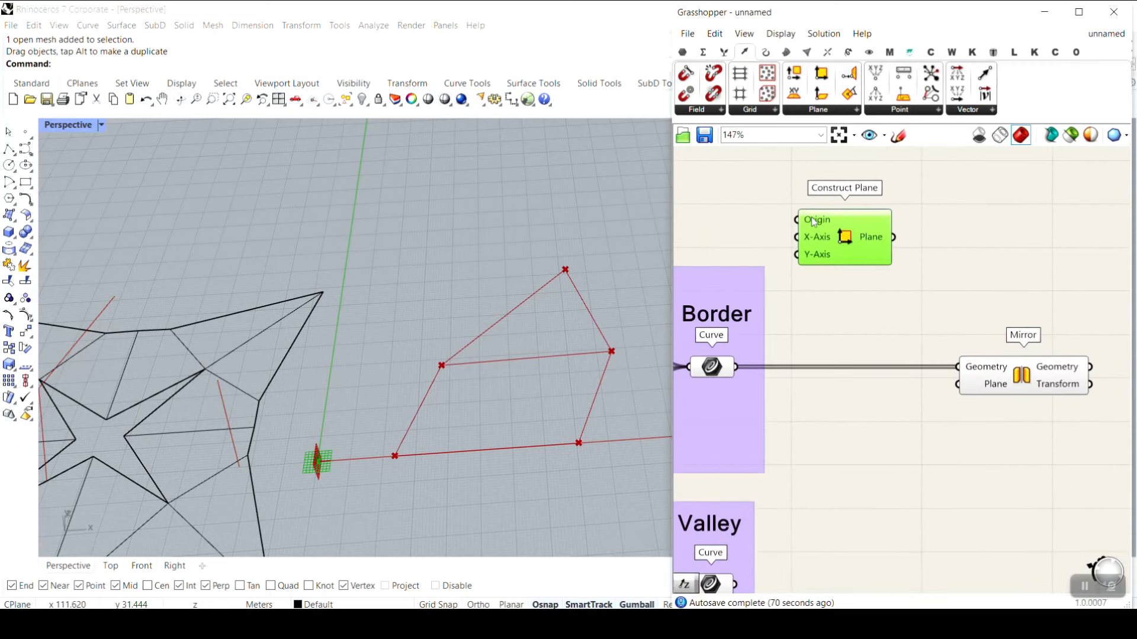
- Check the Construct Plane's Origin input and add a vector Rotate component above the Border group's Lines
mouse_move(814, 221)
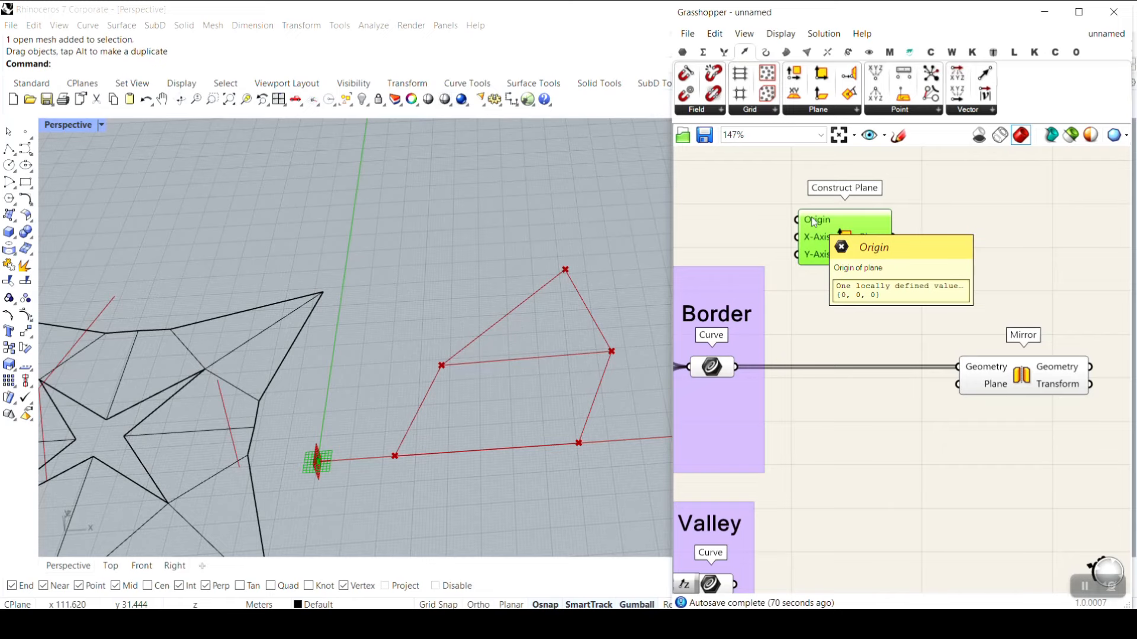
scroll(834, 249, down, 5)
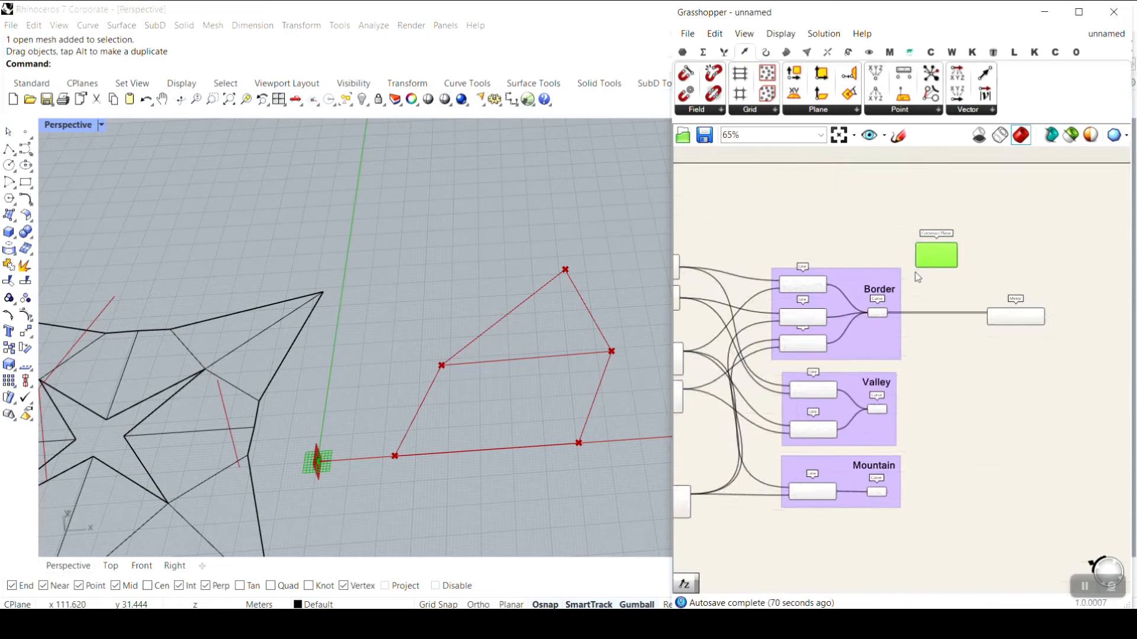
right_drag(917, 277, 975, 276)
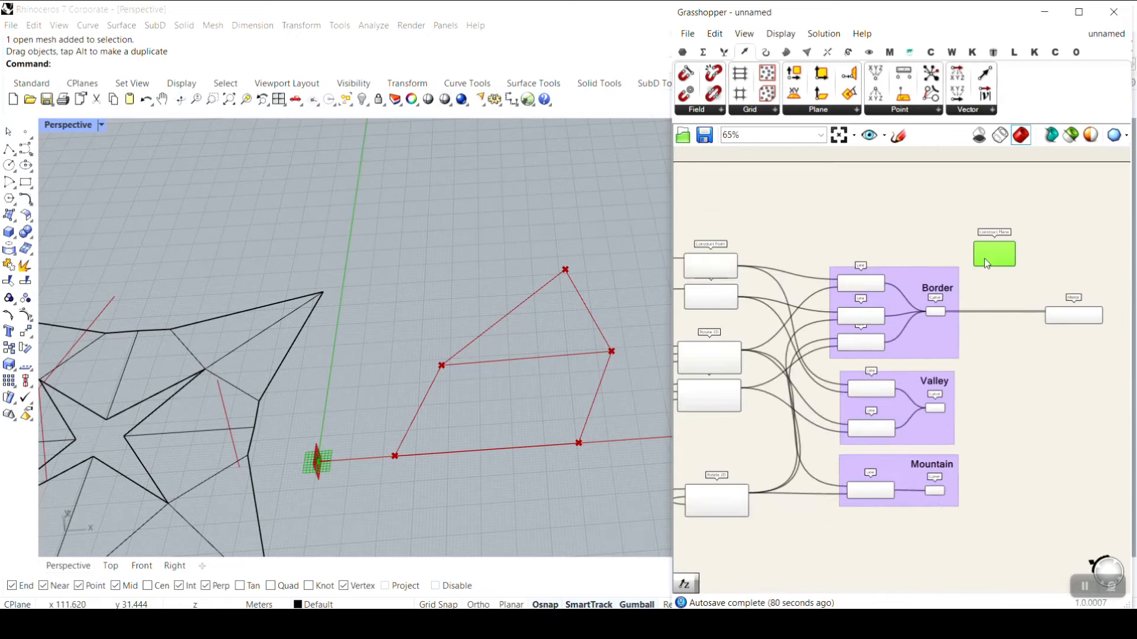
scroll(935, 247, up, 4)
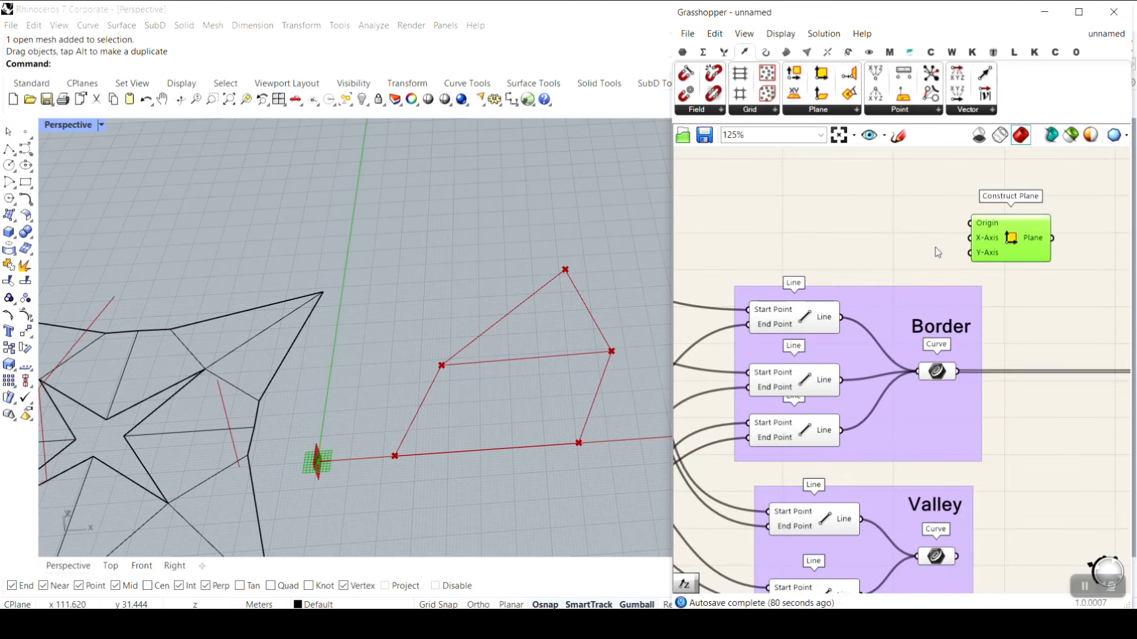
right_drag(894, 233, 924, 242)
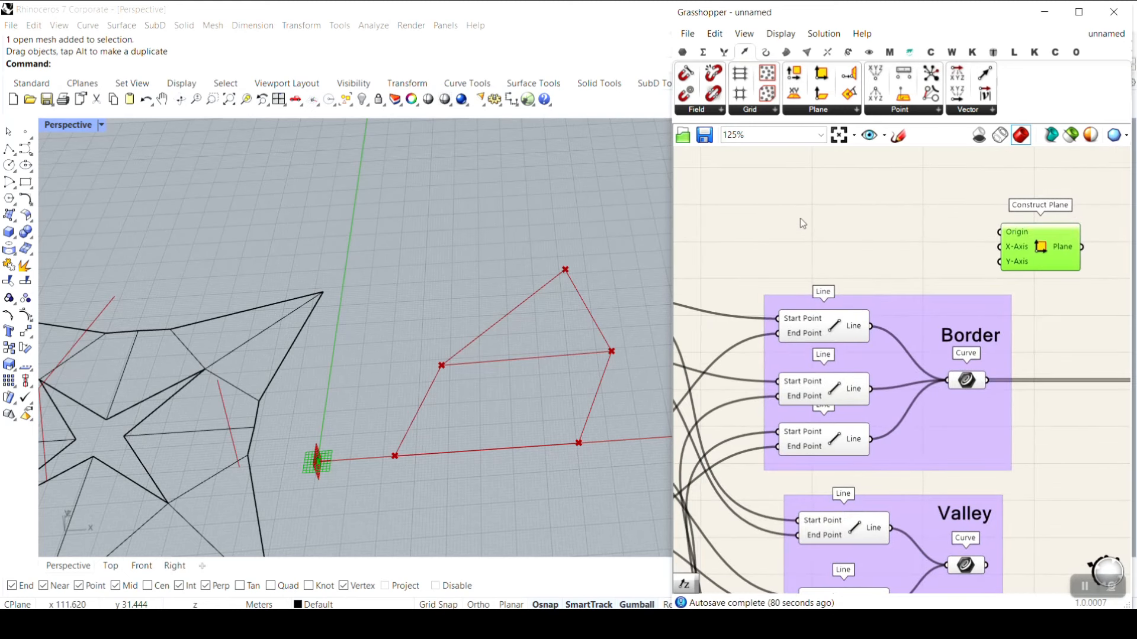
double_click(815, 219)
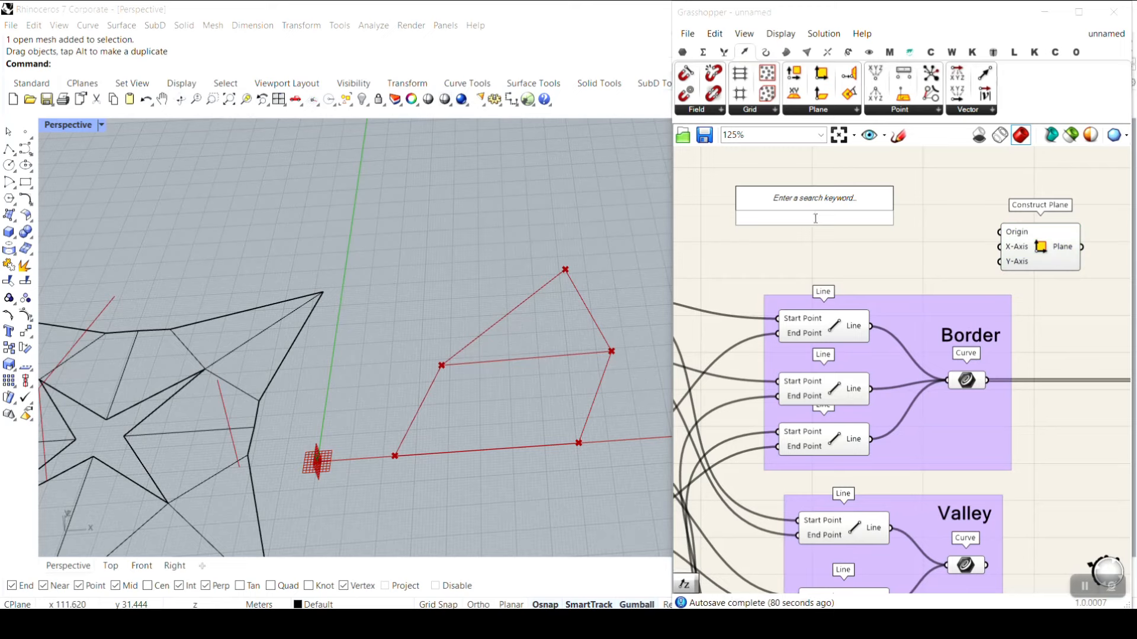
text(rot)
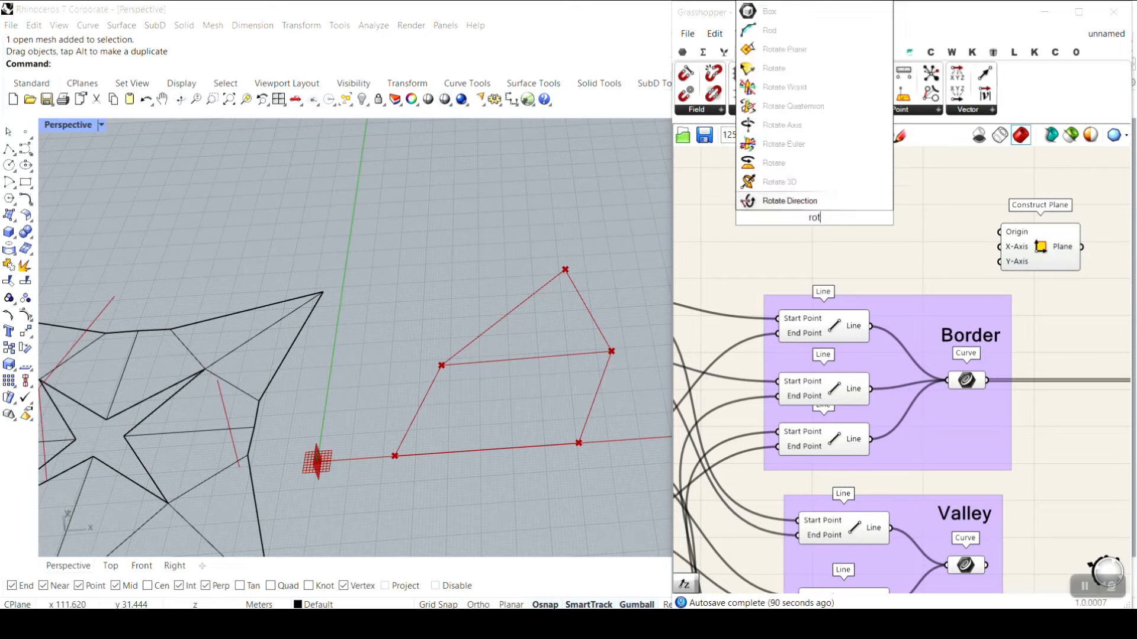
click(773, 68)
scroll(876, 261, up, 3)
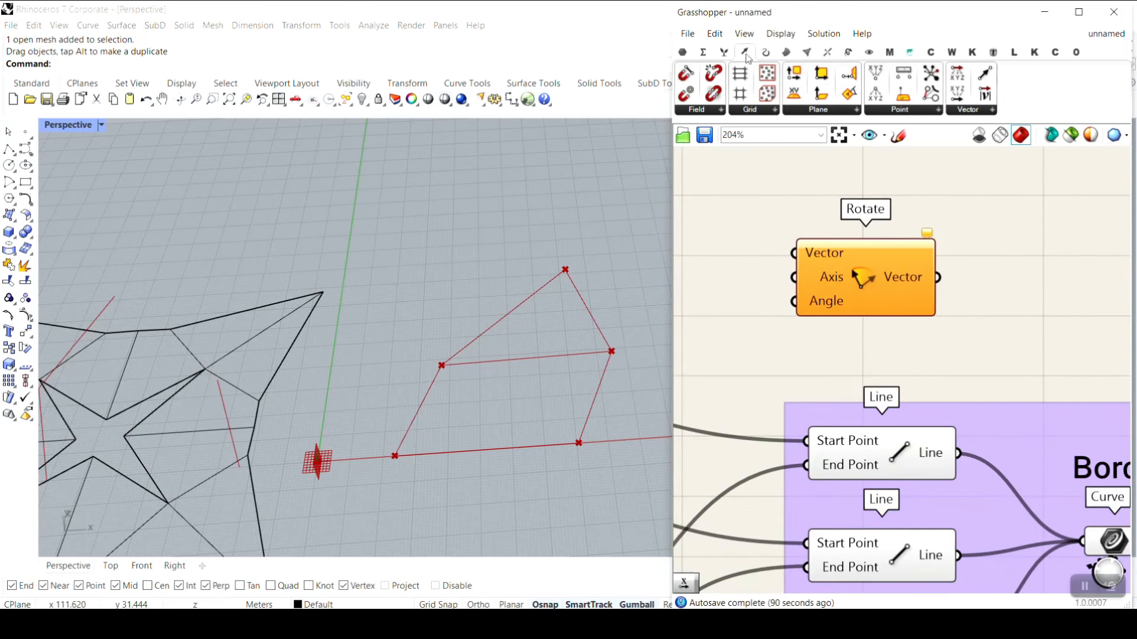
click(971, 112)
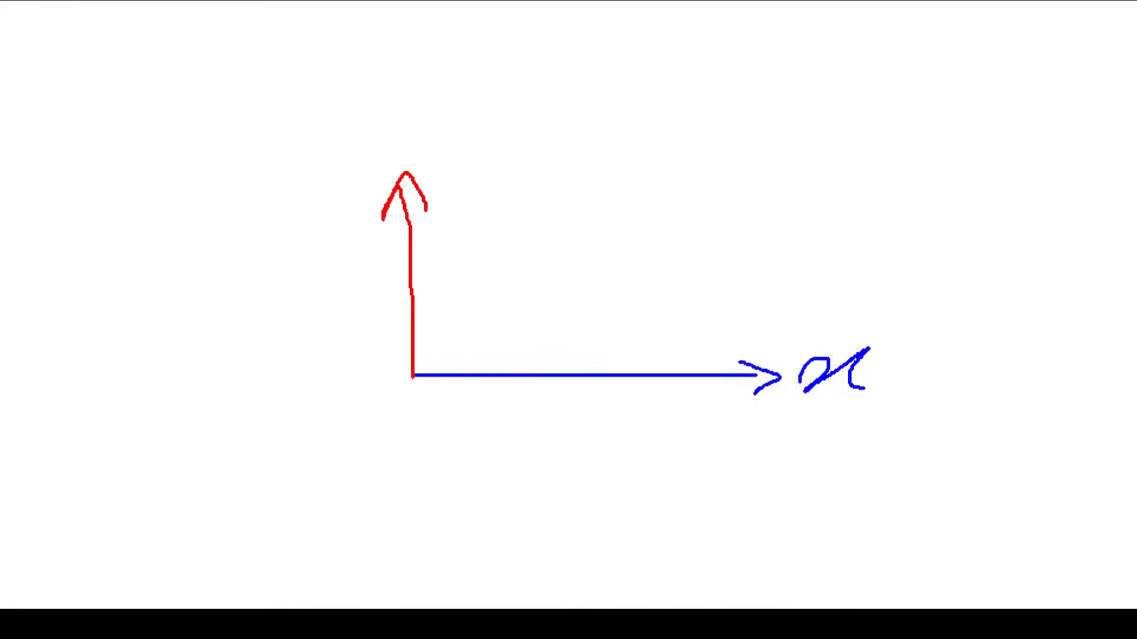
mouse_move(711, 365)
mouse_down()
mouse_move(711, 323)
mouse_move(432, 208)
mouse_up()
drag(477, 179, 467, 228)
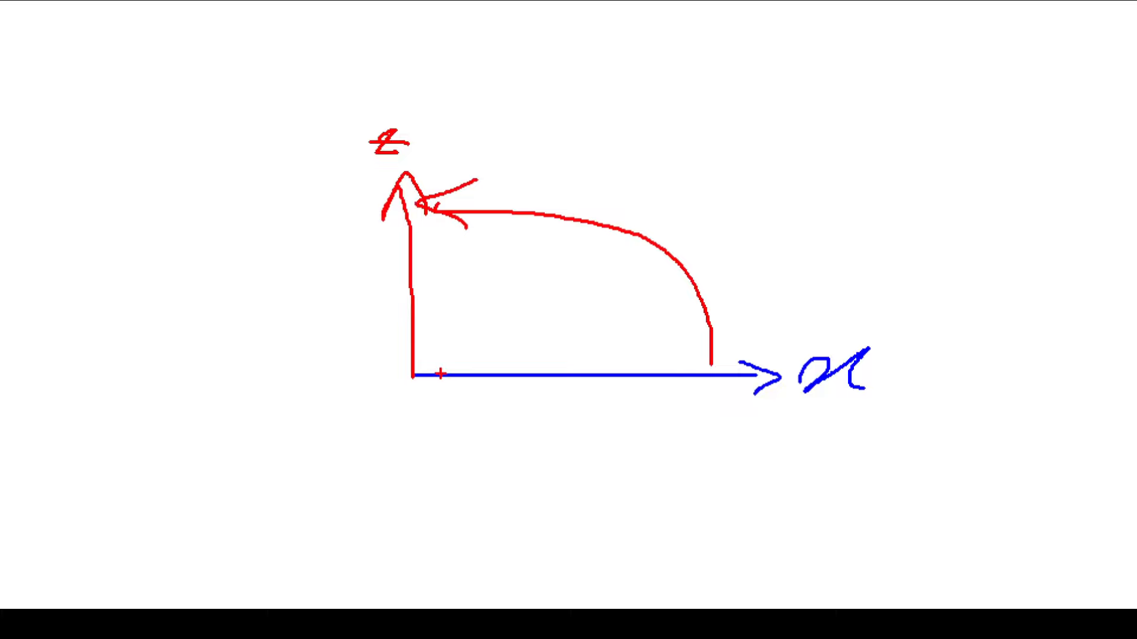
mouse_move(412, 375)
mouse_down()
mouse_move(728, 187)
mouse_move(731, 162)
mouse_up()
drag(692, 158, 755, 158)
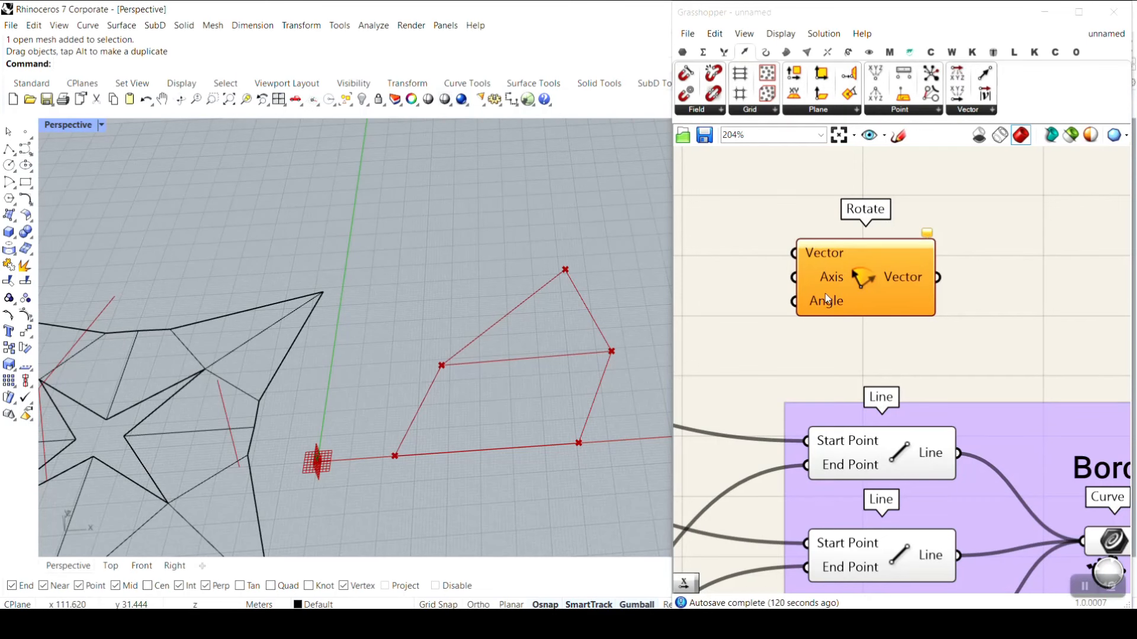
- Shift the vector Rotate component to make room and add a Unit X component ahead of its inputs
drag(835, 290, 895, 310)
double_click(774, 258)
text(x)
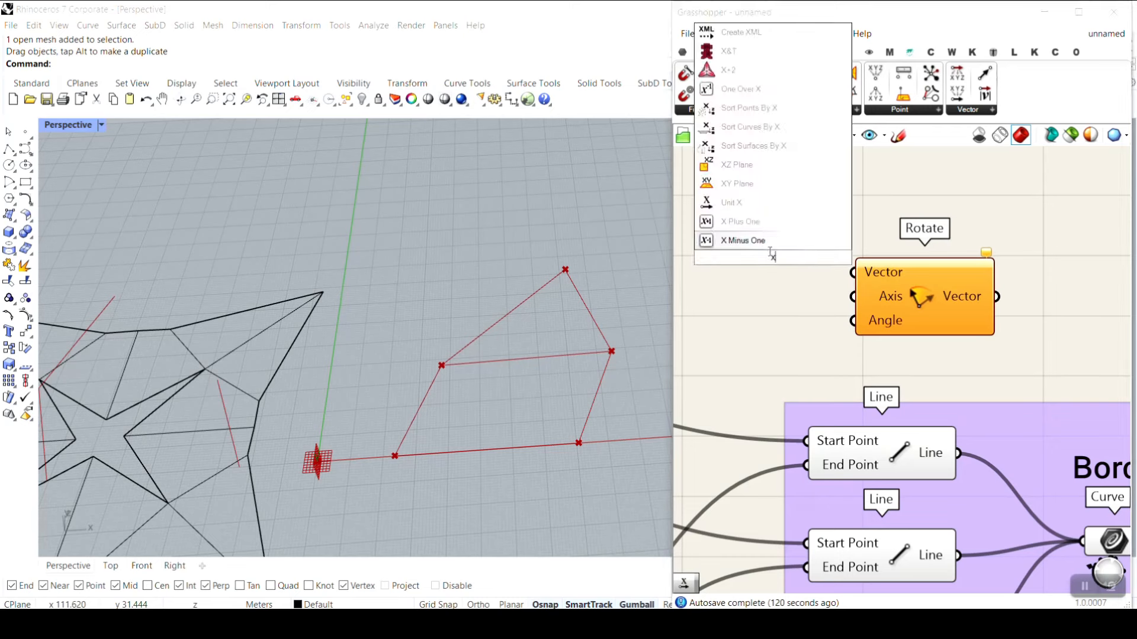
scroll(819, 286, up, 3)
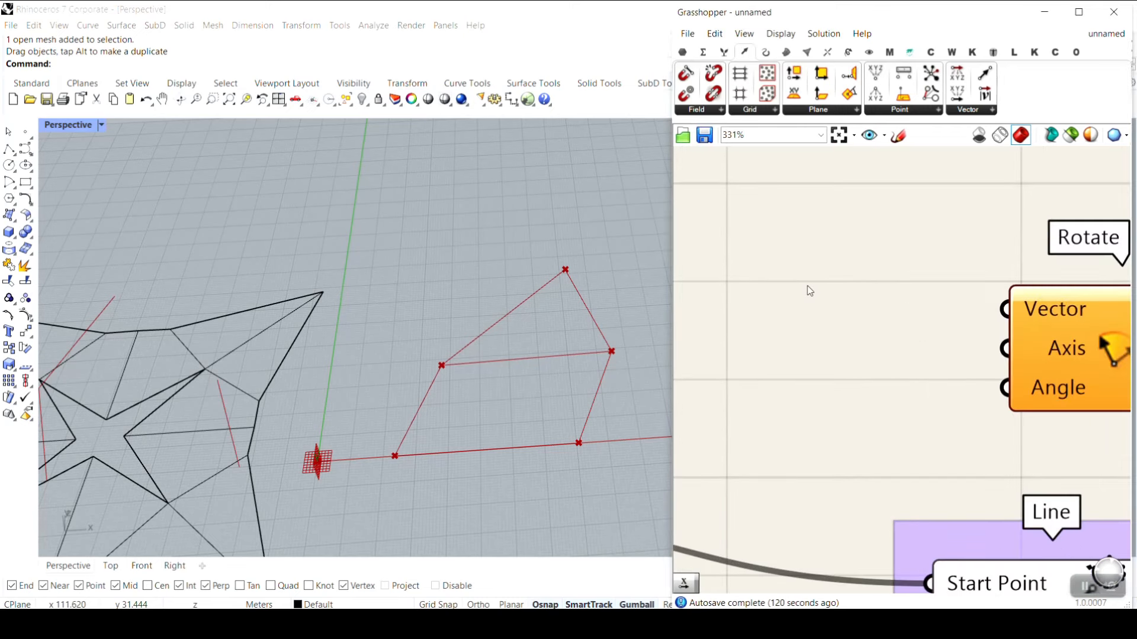
double_click(807, 287)
text(x)
click(773, 233)
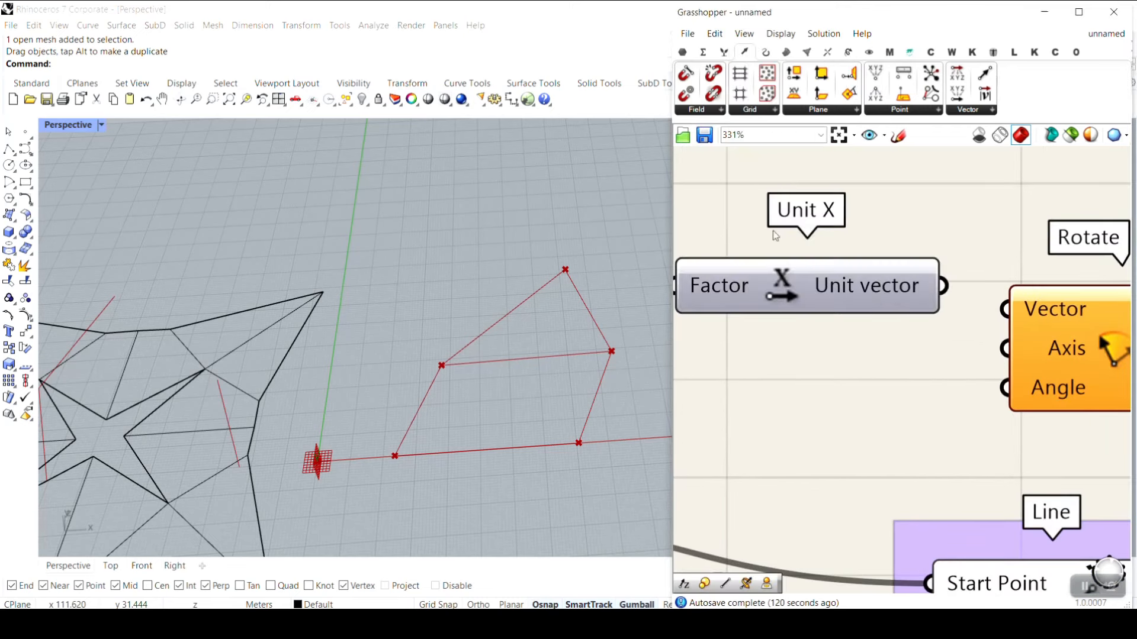
- Connect the Unit X vector to the vector Rotate component's Vector input
drag(942, 286, 1005, 309)
scroll(1005, 309, down, 2)
click(1027, 314)
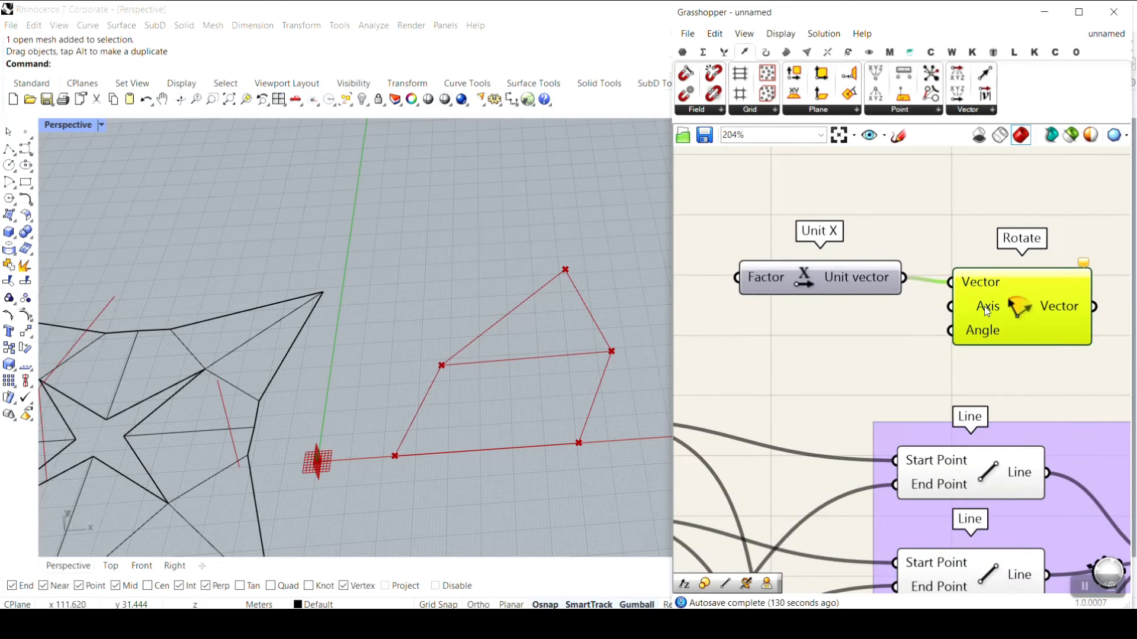
- Add a Unit Z component below Unit X and connect it to the vector Rotate's Axis input
double_click(818, 313)
text(unit z)
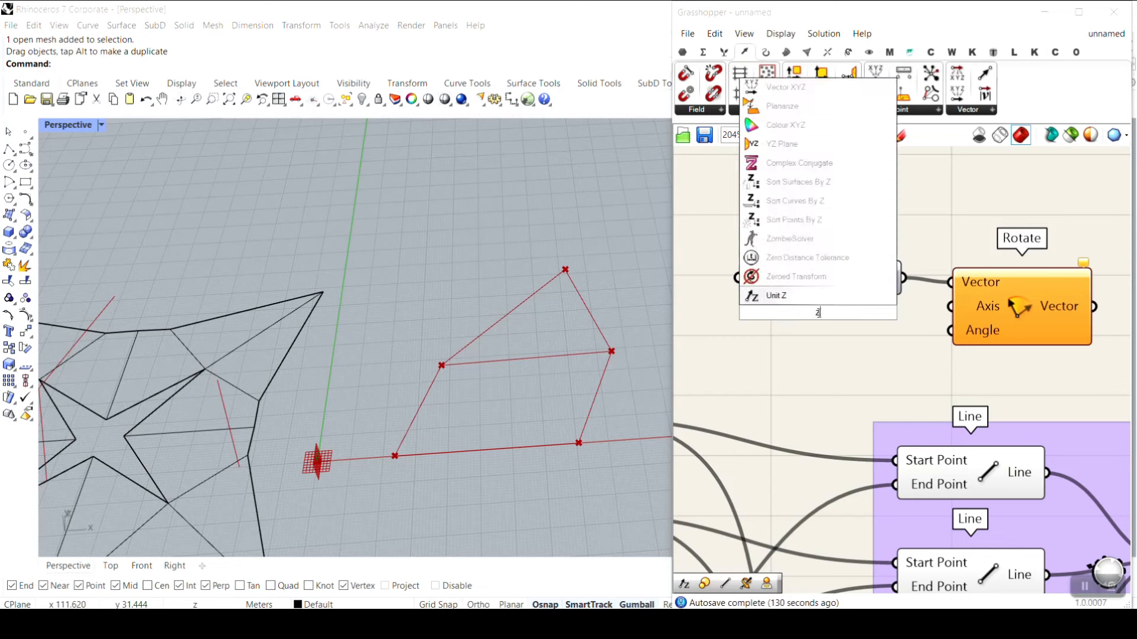
key(Return)
drag(808, 315, 808, 335)
drag(902, 332, 950, 307)
- Select Unit X, Unit Z and the vector Rotate together and move them farther from the Construct Plane
shift+click(858, 283)
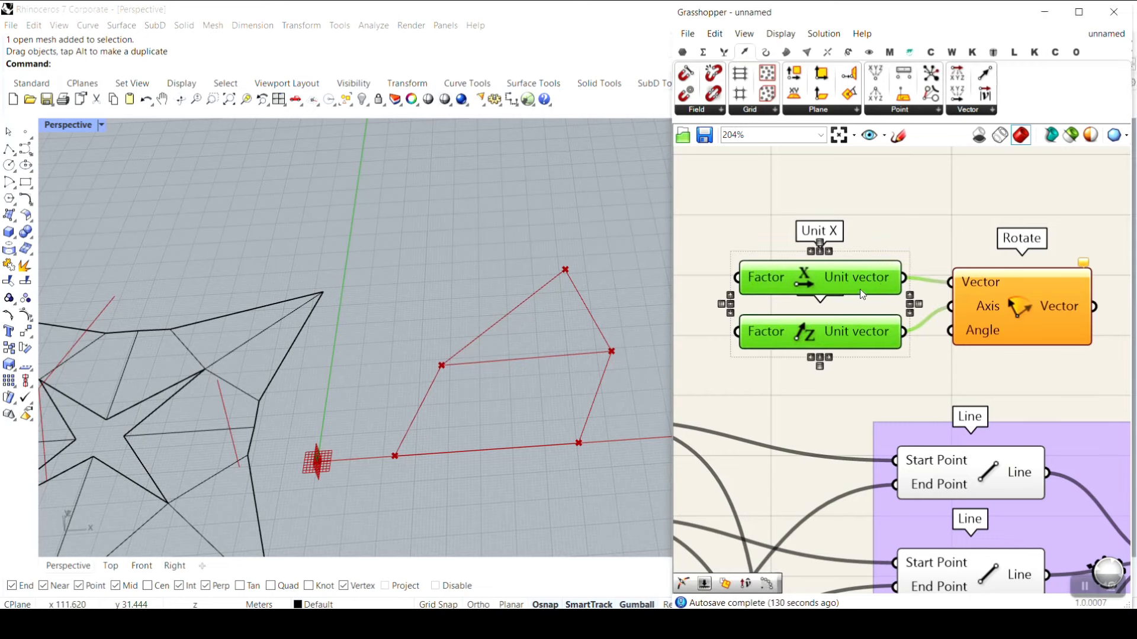
scroll(860, 289, down, 6)
shift+click(946, 287)
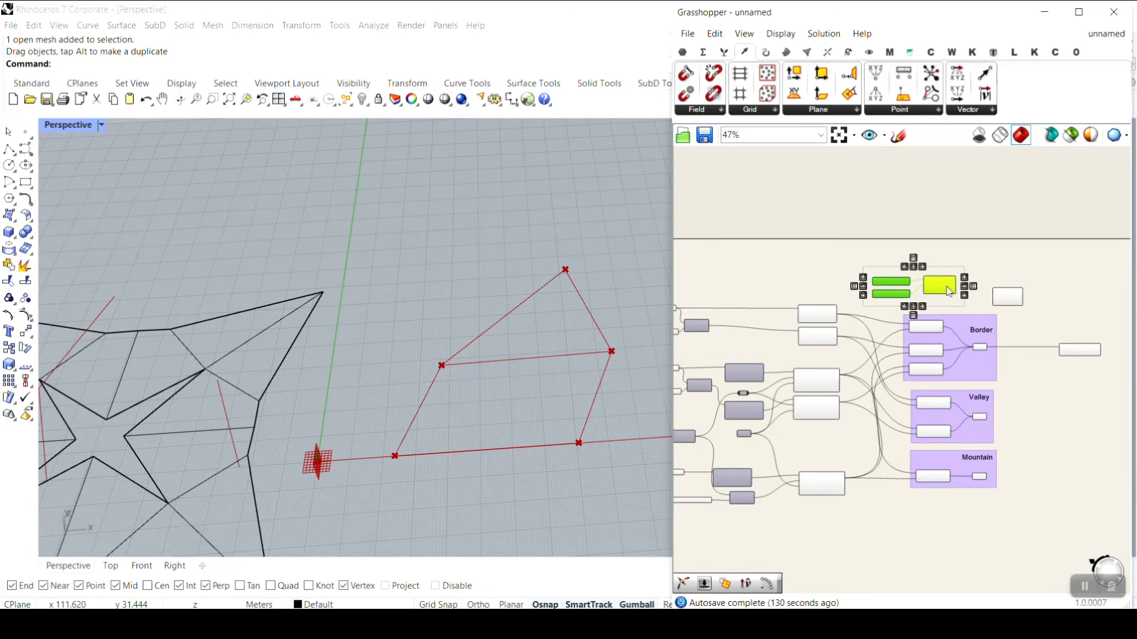
click(933, 299)
- Set the vector Rotate's Angle input to degrees
scroll(935, 288, up, 7)
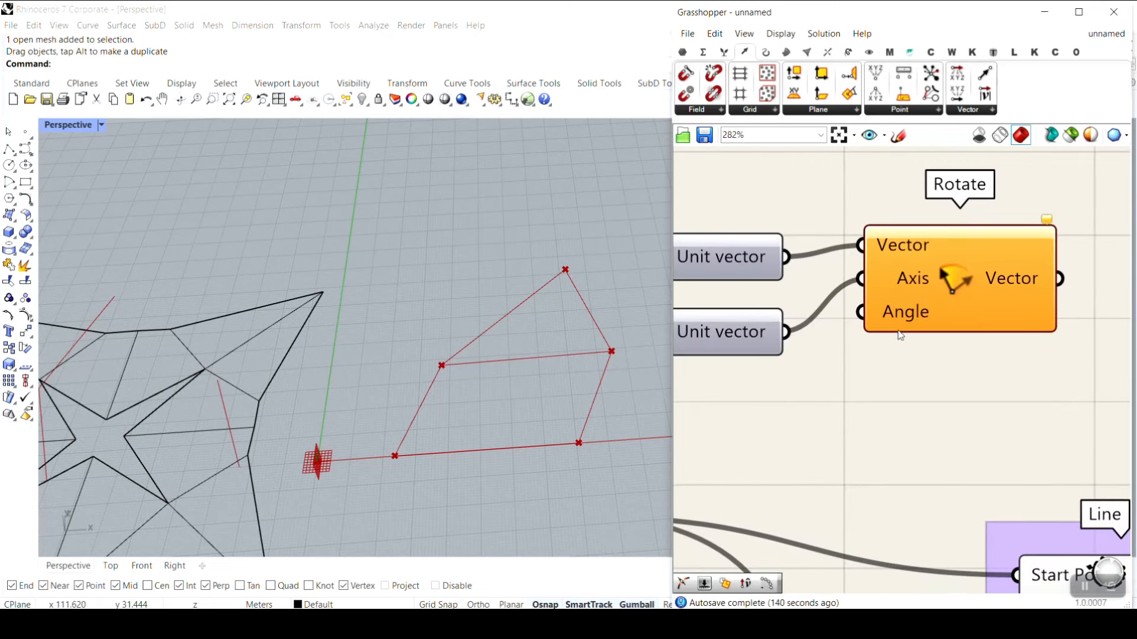
scroll(900, 335, up, 2)
right_click(888, 310)
click(925, 450)
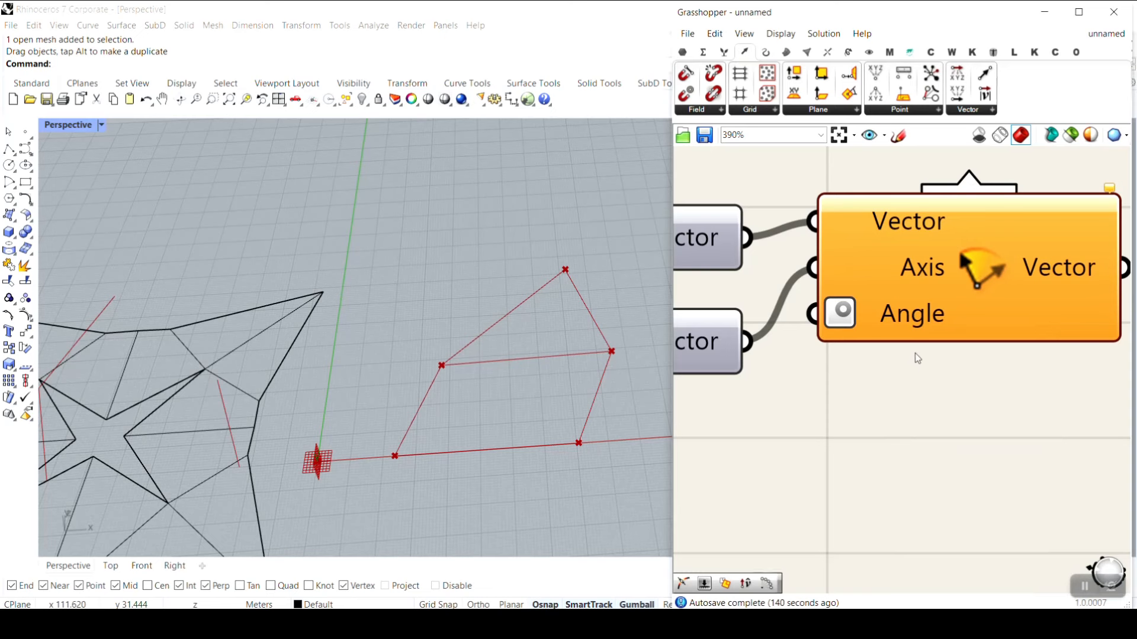
scroll(917, 358, down, 2)
click(999, 314)
- Feed the angle from the Division component into the vector Rotate's Angle input
scroll(915, 355, down, 6)
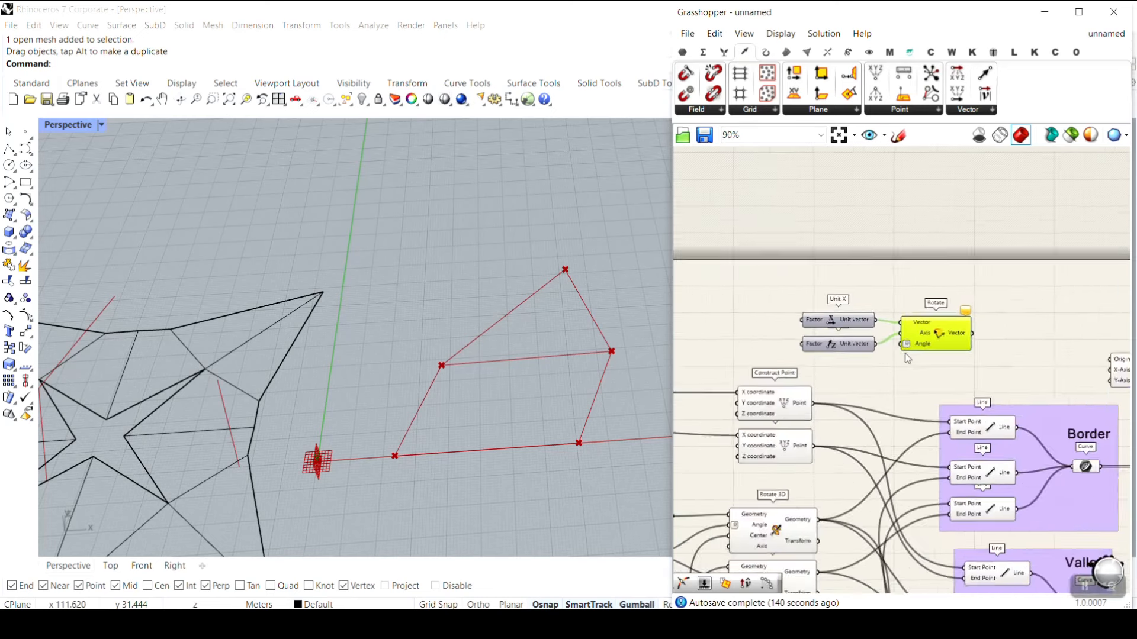
scroll(841, 400, up, 3)
scroll(884, 401, up, 2)
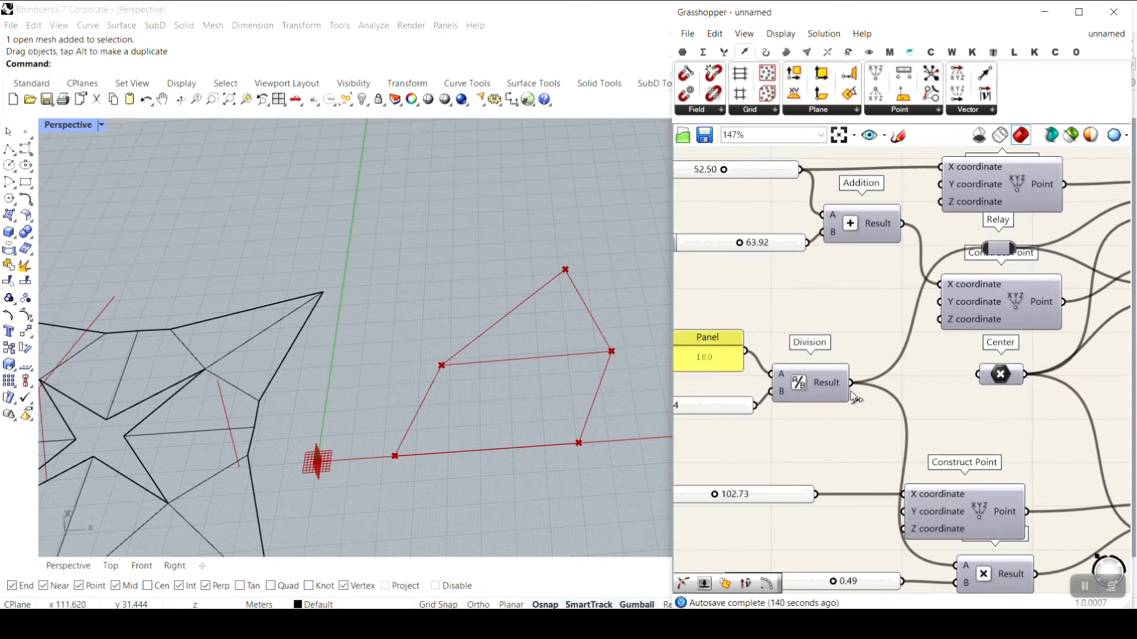
drag(851, 383, 817, 311)
scroll(876, 436, down, 5)
scroll(971, 320, up, 4)
scroll(811, 312, down, 5)
right_drag(733, 414, 784, 395)
scroll(783, 395, up, 6)
drag(810, 395, 965, 278)
scroll(817, 413, down, 5)
scroll(988, 286, up, 3)
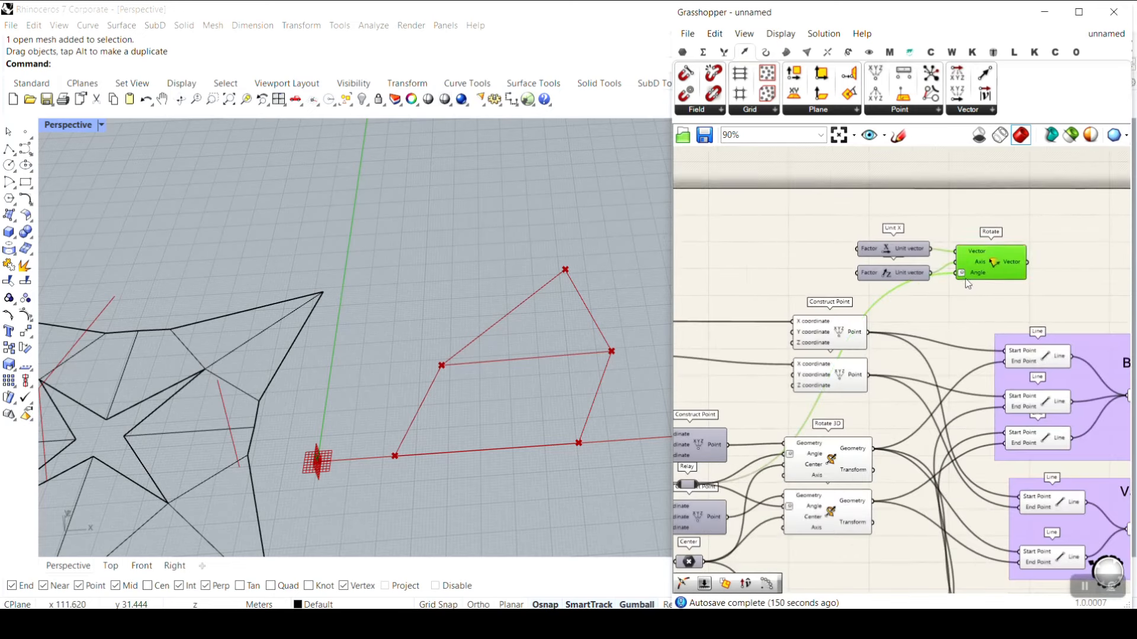
- Place the Construct Plane beside the vector Rotate and connect the rotated vector to its X-Axis input
scroll(855, 285, up, 4)
scroll(829, 296, down, 2)
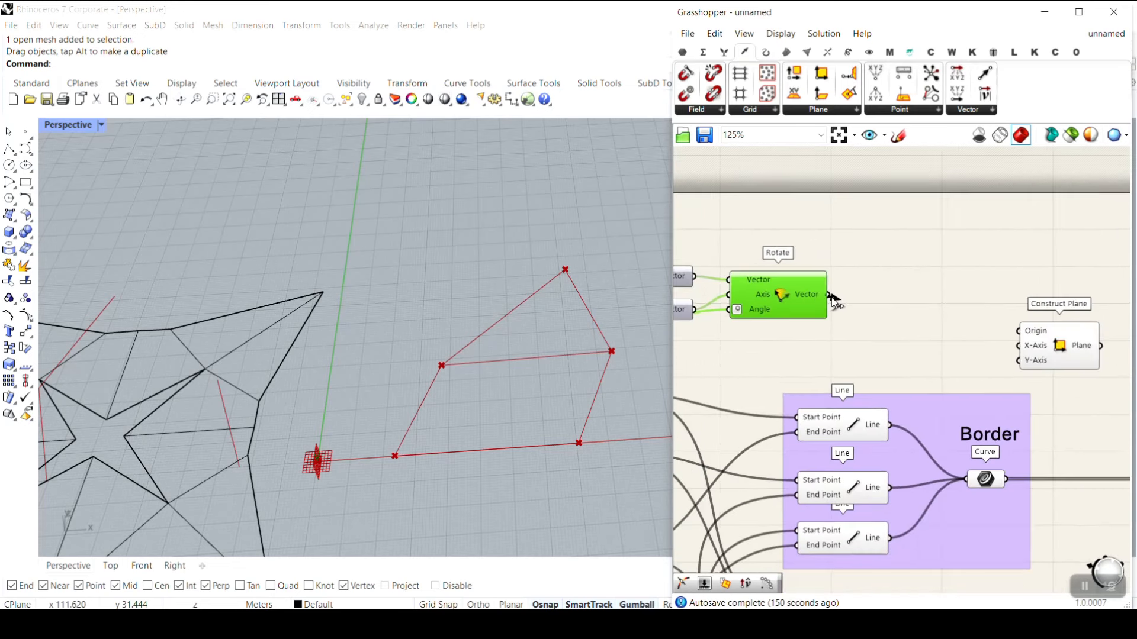
drag(828, 295, 896, 308)
scroll(326, 467, up, 10)
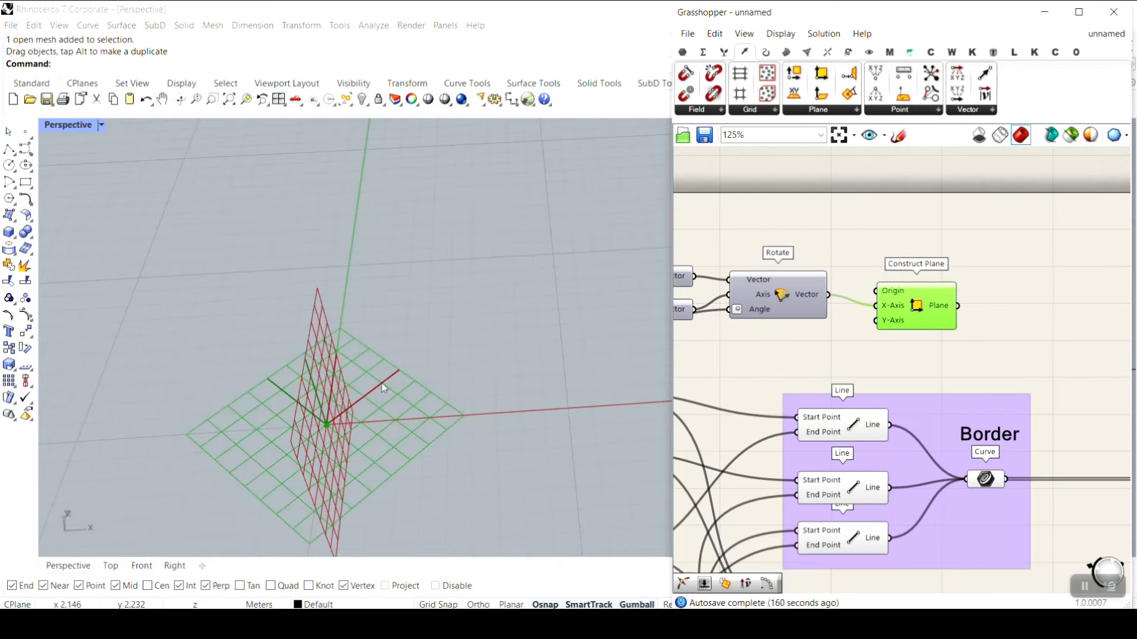
scroll(950, 322, up, 2)
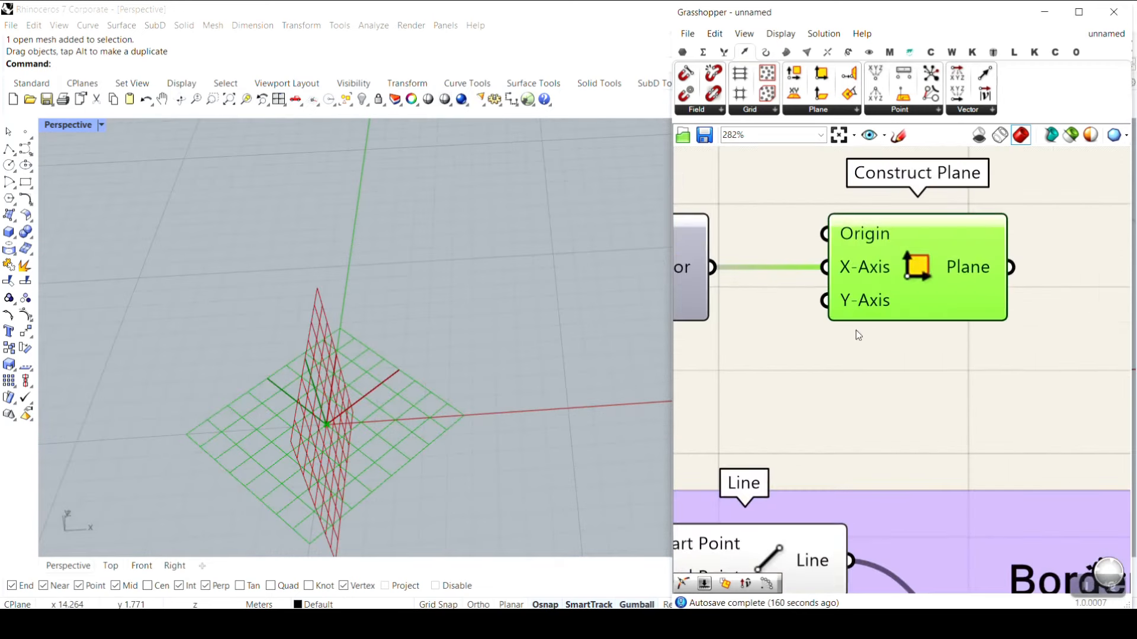
- Add another Unit Z component below the vector Rotate and connect it to the Construct Plane's Y-Axis input
scroll(854, 329, up, 3)
double_click(776, 429)
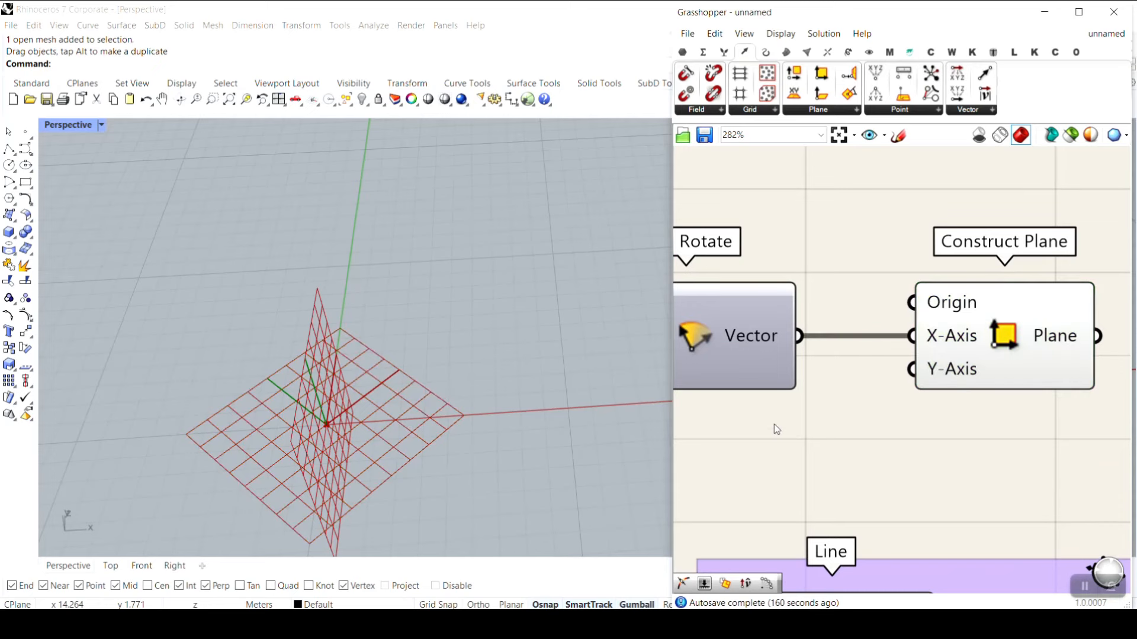
text(z)
click(742, 408)
drag(889, 426, 905, 379)
click(958, 346)
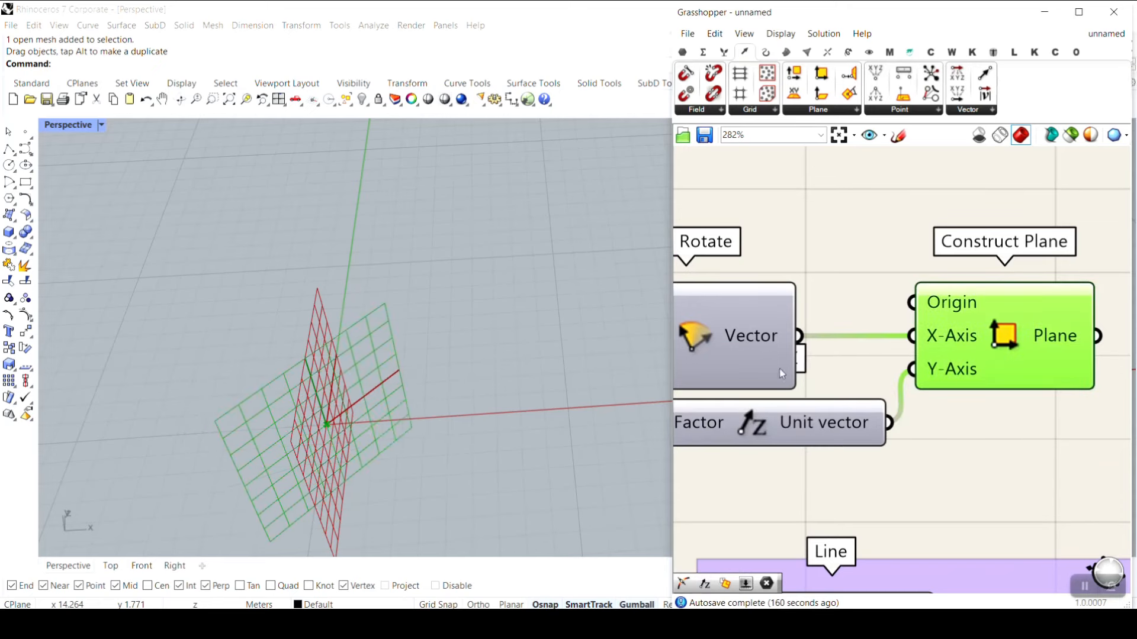
- Examine the constructed vertical plane in Perspective against the diagonal of the star segment
right_drag(296, 441, 385, 409)
scroll(386, 408, down, 8)
scroll(457, 417, up, 6)
mouse_move(473, 380)
right_down()
mouse_move(462, 412)
mouse_move(509, 355)
mouse_move(563, 253)
mouse_move(549, 291)
right_up()
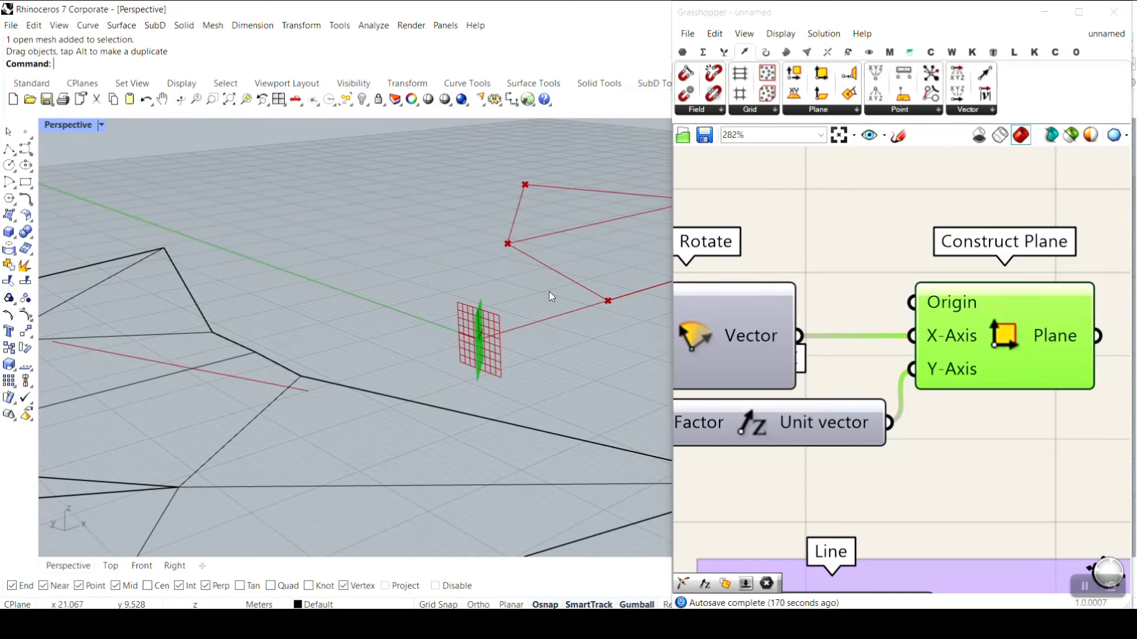
mouse_move(595, 274)
mouse_down()
mouse_move(501, 239)
mouse_move(419, 268)
mouse_up()
drag(476, 358, 538, 156)
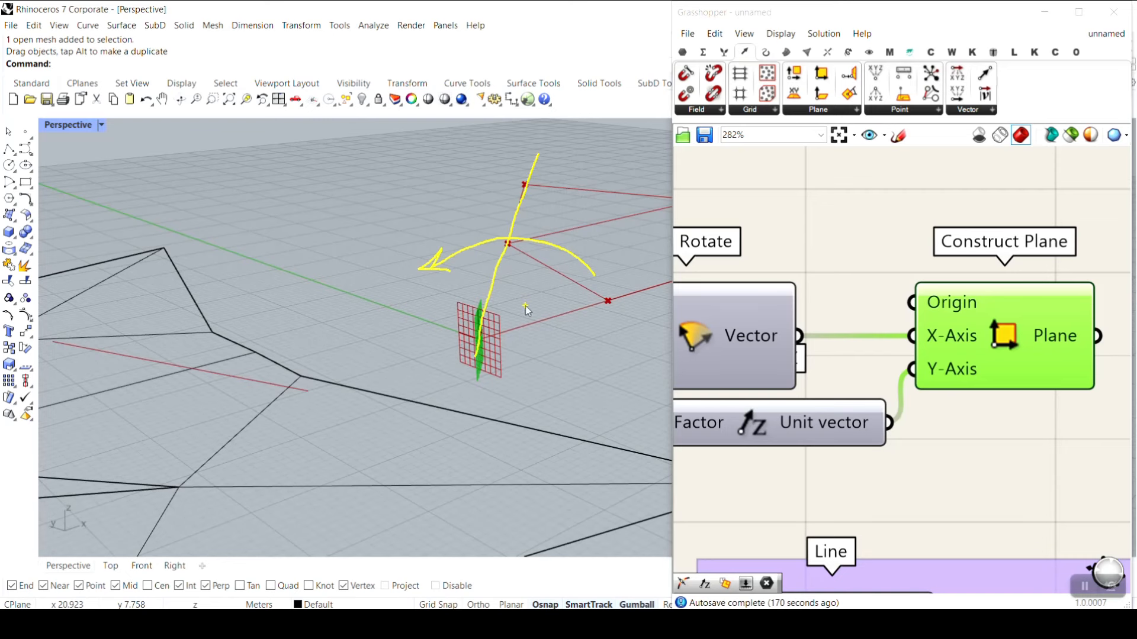
key(Escape)
scroll(503, 272, down, 8)
right_drag(504, 271, 444, 331)
scroll(702, 312, down, 4)
- Add a Plane parameter, feed it from the Construct Plane output and place it near the Mirror component
right_drag(923, 308, 882, 307)
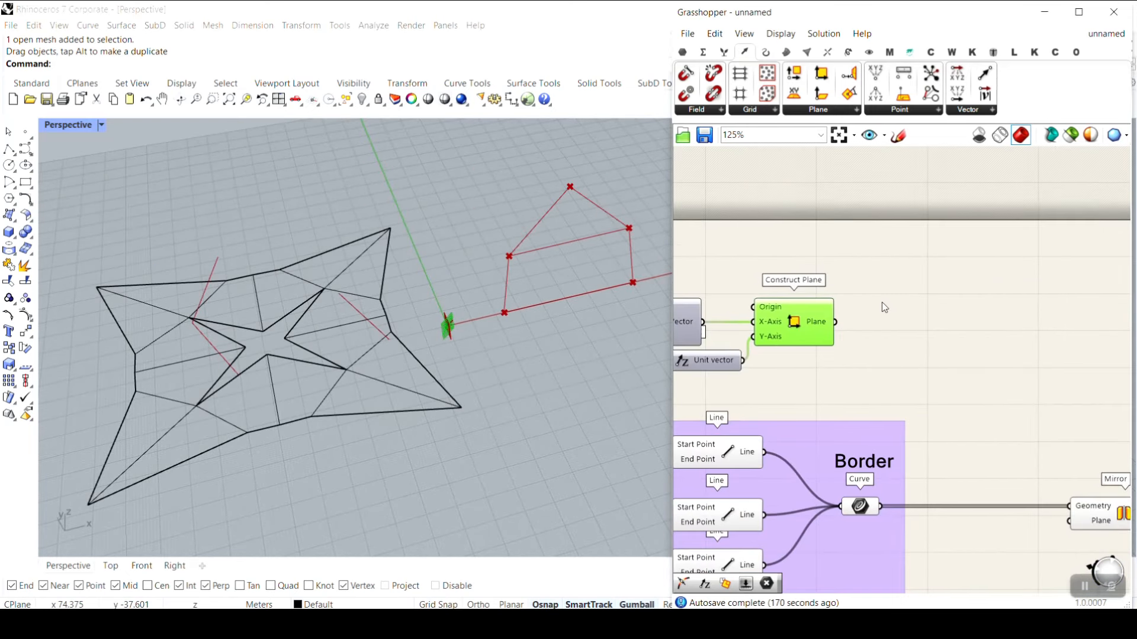
click(682, 53)
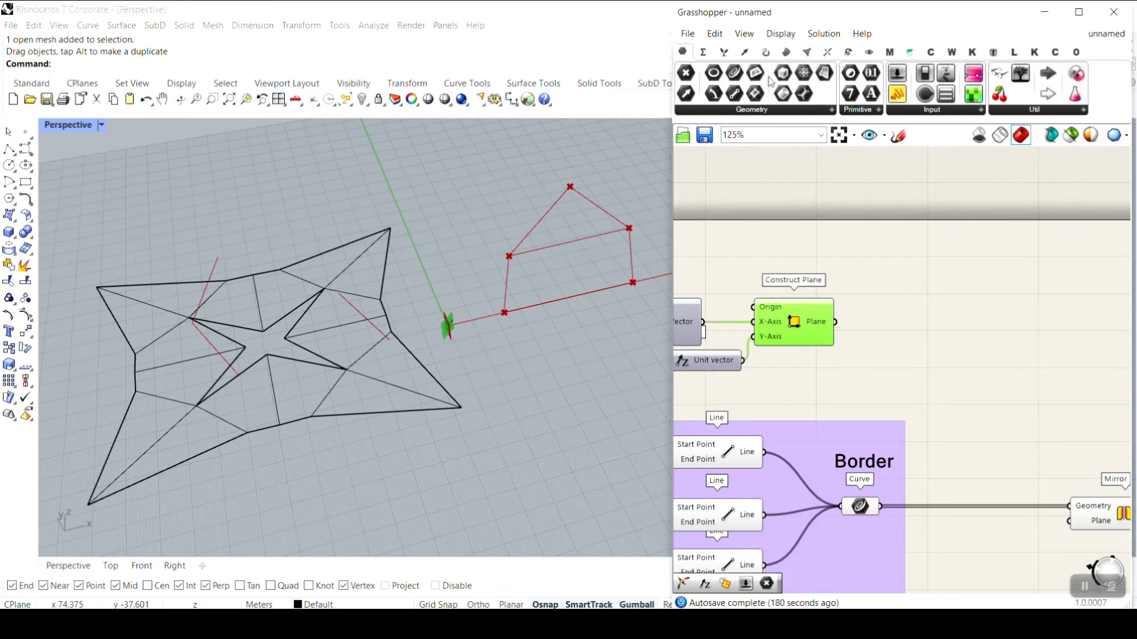
drag(768, 78, 872, 357)
scroll(852, 337, up, 3)
drag(823, 310, 850, 367)
scroll(852, 368, down, 5)
scroll(909, 432, up, 4)
drag(907, 428, 896, 446)
- Connect the Plane parameter to the Mirror's Plane input and check the mirrored border in Perspective
scroll(905, 454, up, 3)
right_drag(906, 452, 766, 383)
drag(767, 367, 846, 339)
scroll(490, 386, down, 6)
right_drag(491, 386, 475, 432)
right_drag(937, 333, 968, 290)
scroll(908, 298, down, 3)
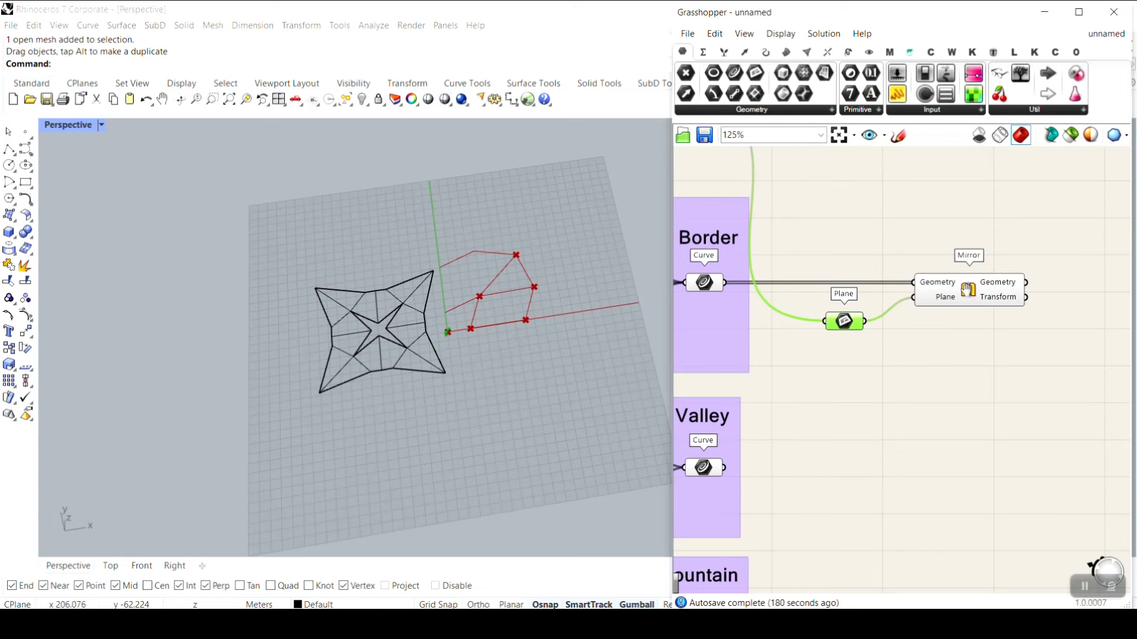
scroll(968, 292, down, 1)
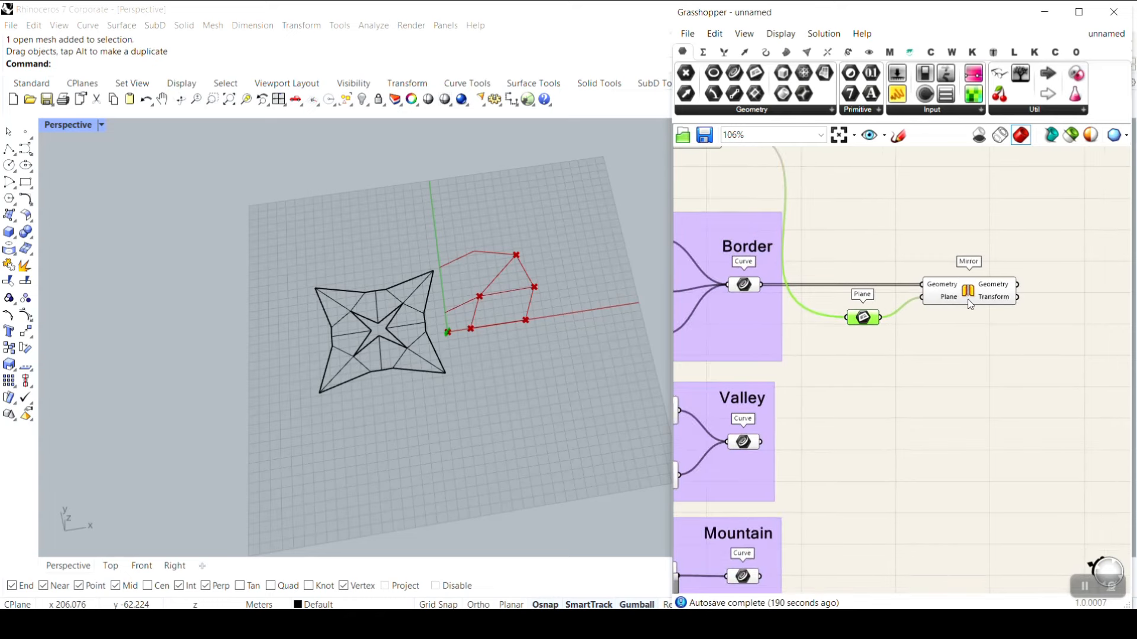
- Add a Curve parameter after the Mirror that collects both the Border Curve and the mirrored geometry
click(735, 76)
scroll(1048, 295, up, 2)
click(1047, 232)
right_drag(971, 260, 994, 268)
scroll(994, 268, down, 1)
drag(738, 290, 1060, 252)
shift+drag(1046, 293, 1057, 248)
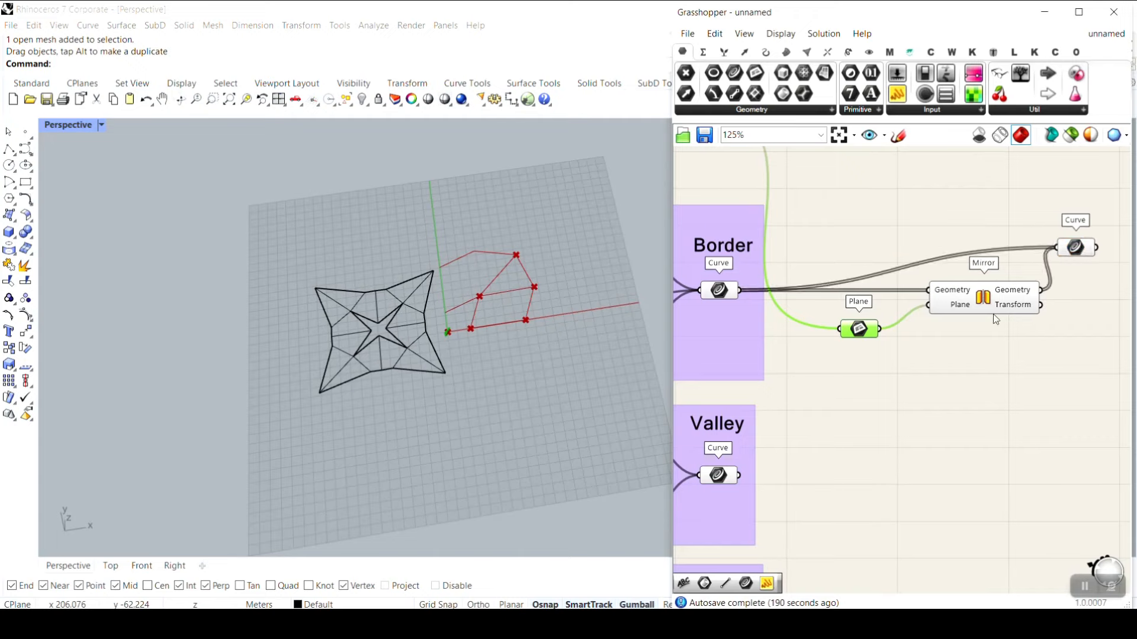
- Align the new Curve parameter with the Border Curve and arrange the Mirror and Plane components below their connecting wire
click(982, 300)
click(1079, 249)
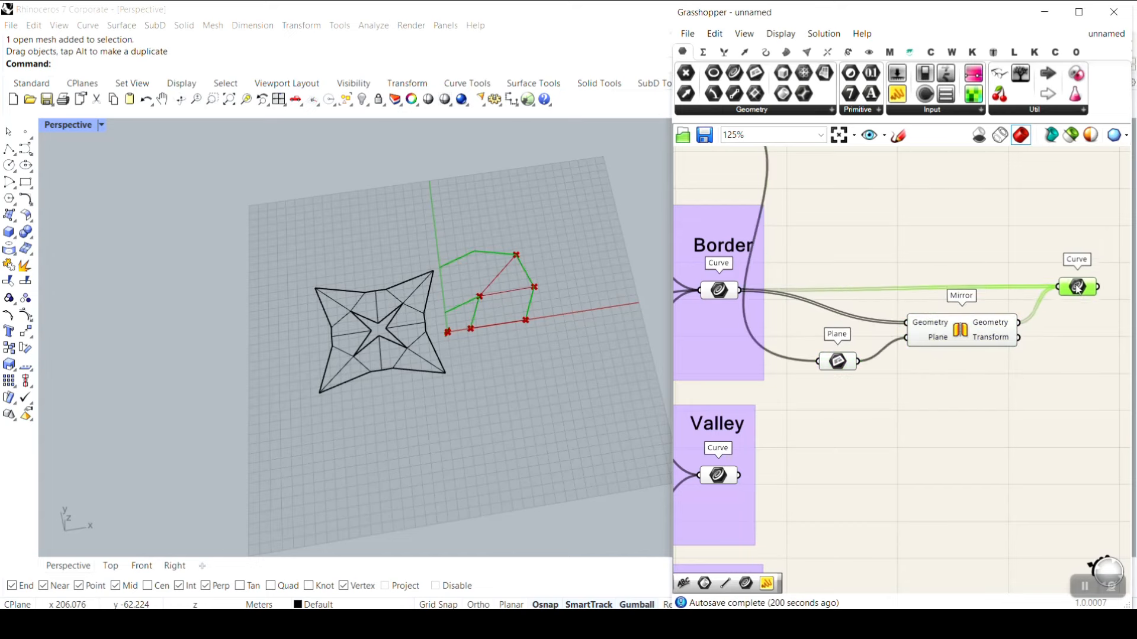
right_drag(1024, 294, 986, 269)
scroll(986, 269, down, 2)
drag(1051, 227, 833, 278)
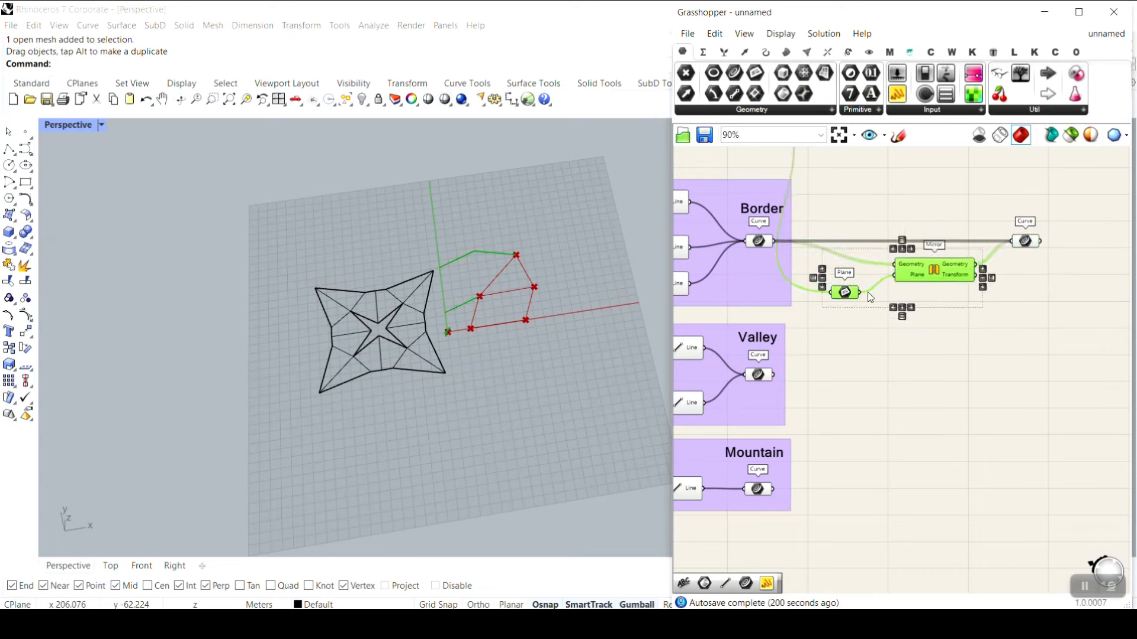
click(916, 337)
- Duplicate the Mirror beside the Valley group and connect the Valley Curve to its Geometry input
click(936, 272)
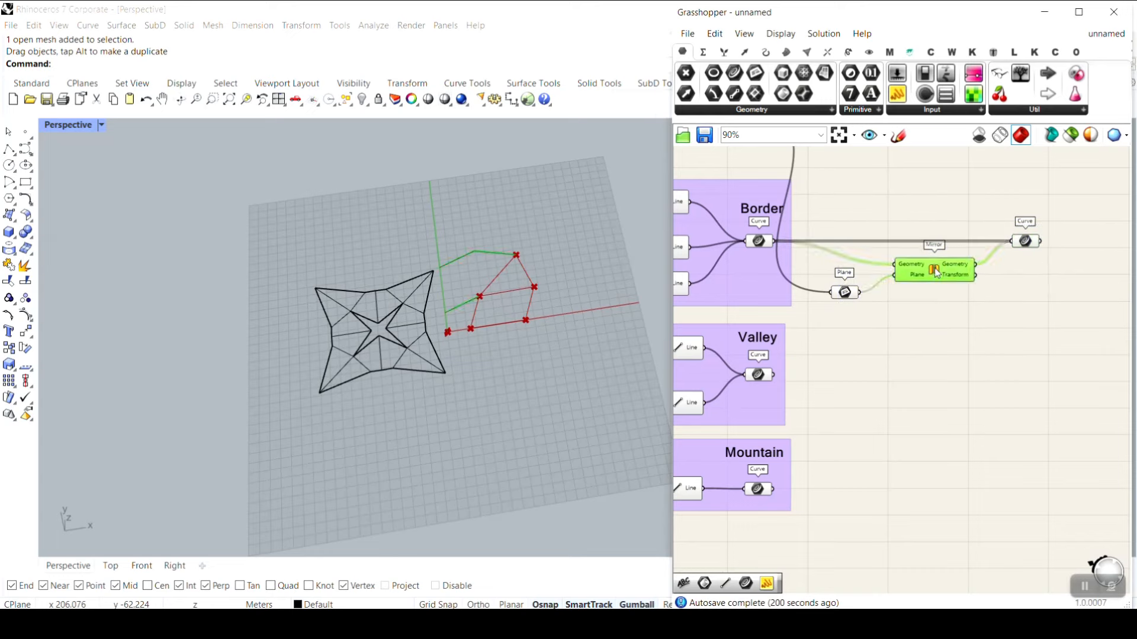
alt+drag(936, 273, 916, 373)
scroll(758, 468, up, 2)
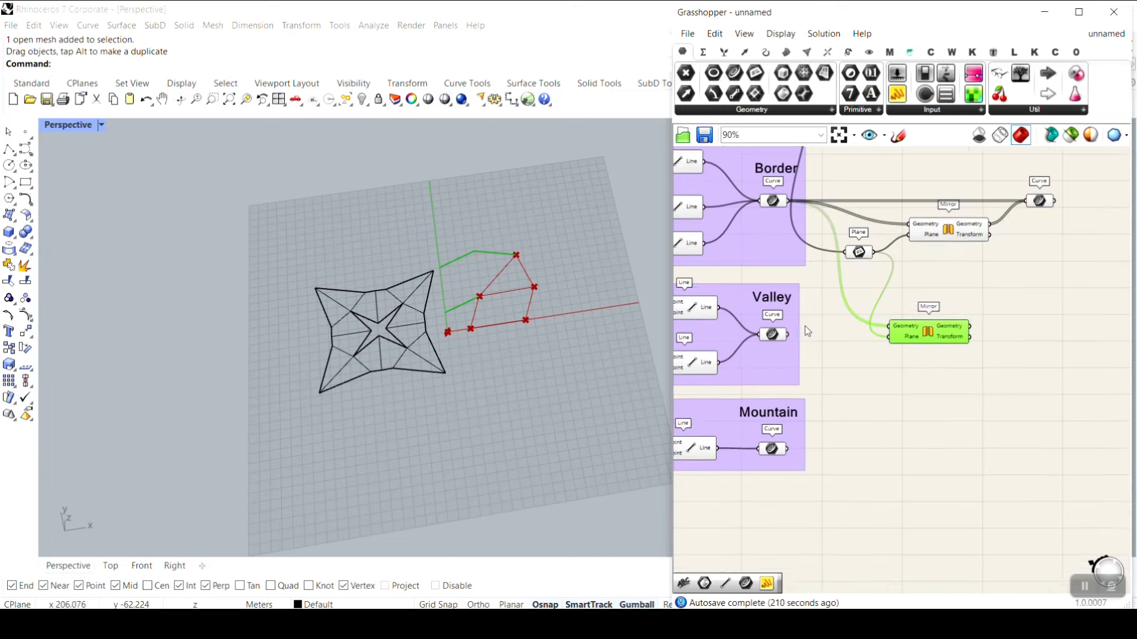
drag(783, 342, 921, 326)
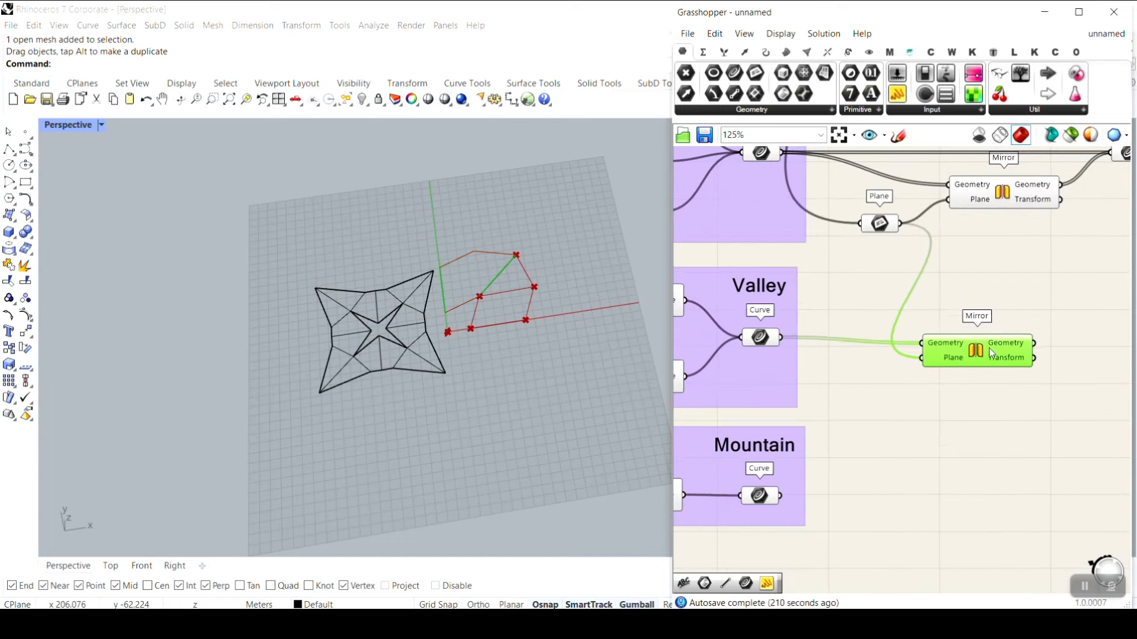
- Add a Curve parameter collecting the Valley Curve and its mirrored geometry, and align it with the Valley Curve
right_drag(998, 338, 943, 332)
scroll(943, 331, down, 1)
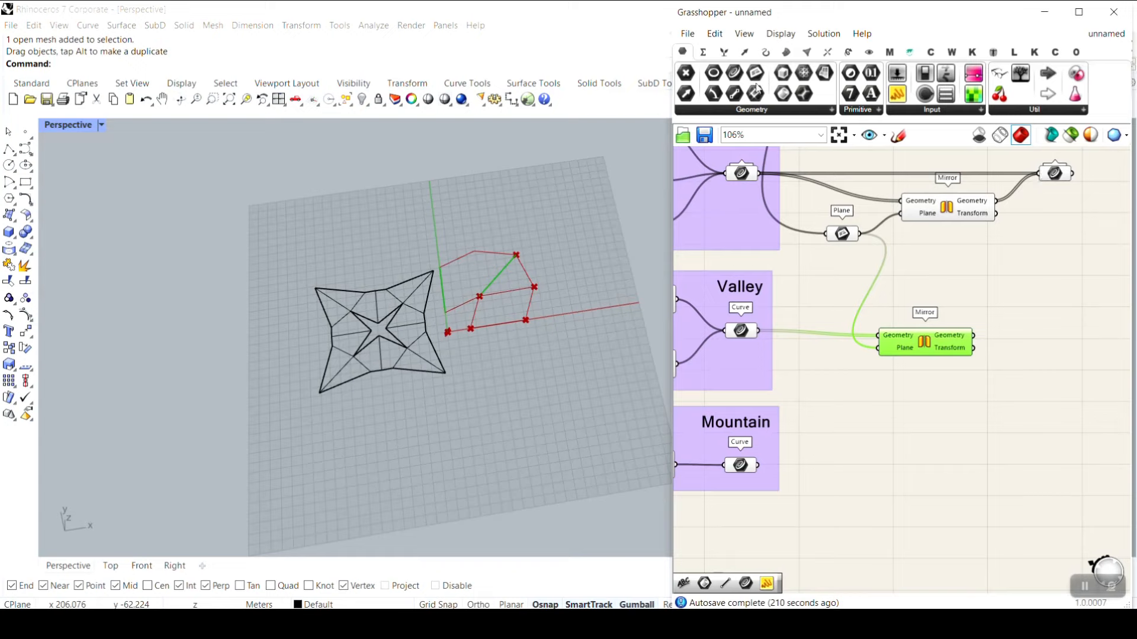
drag(1033, 325, 1032, 320)
drag(758, 331, 1016, 319)
drag(951, 352, 948, 363)
drag(1032, 319, 1050, 330)
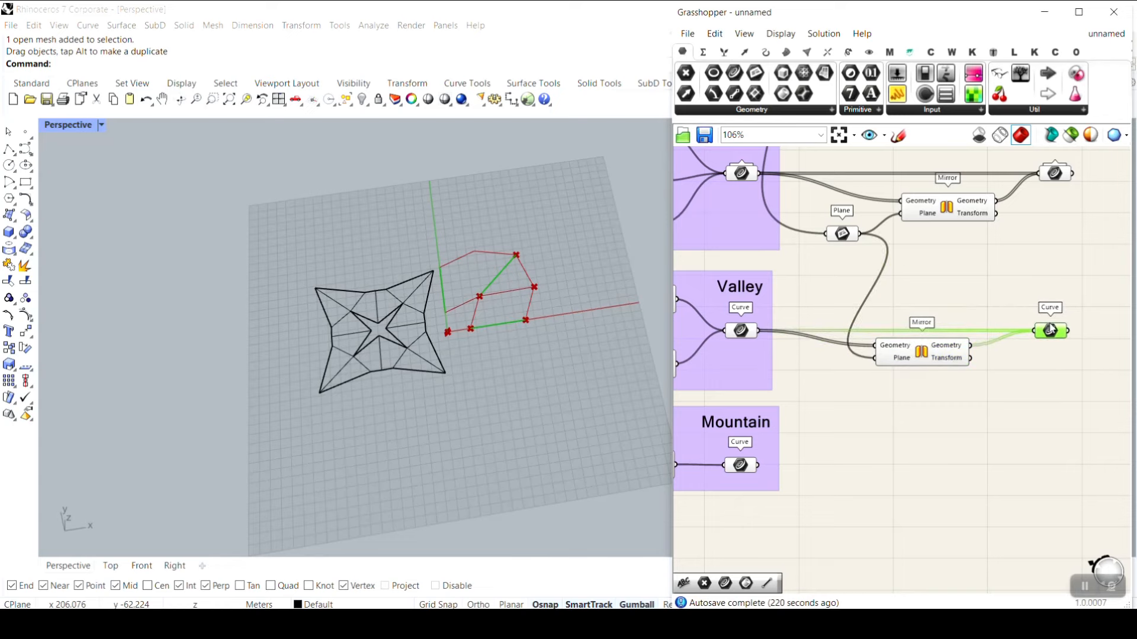
- Duplicate the Mirror beside the Mountain group and connect the Mountain Curve to its Geometry input
right_drag(987, 315, 990, 280)
click(925, 320)
alt+drag(925, 320, 928, 422)
scroll(768, 420, up, 2)
drag(760, 436, 925, 411)
right_drag(1014, 426, 952, 403)
drag(935, 392, 936, 417)
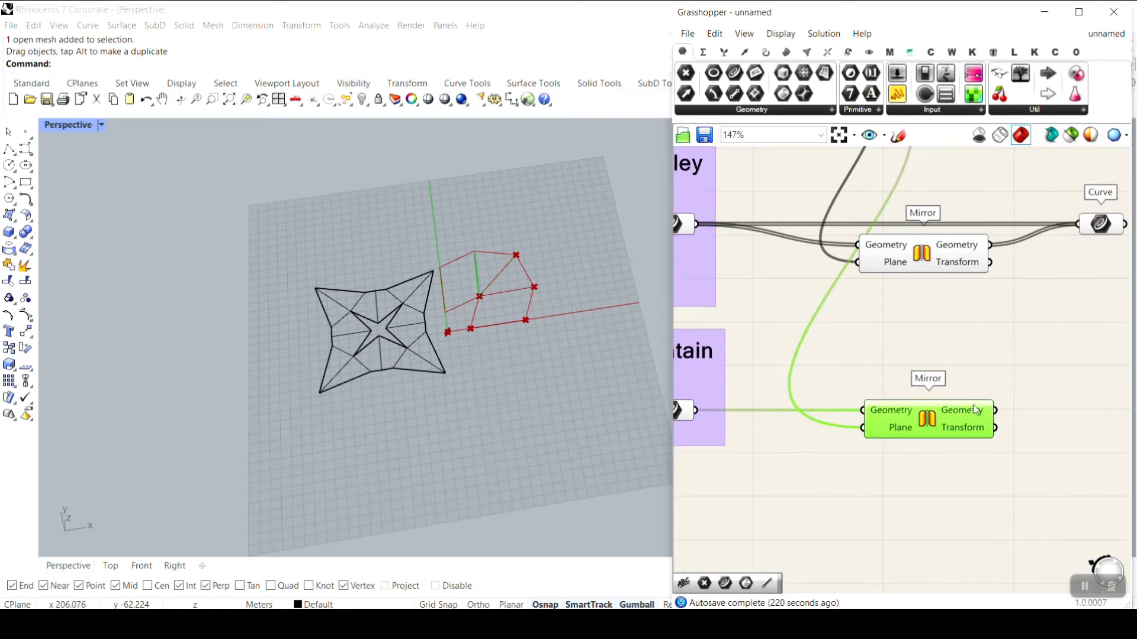
- Add a Curve parameter after the last Mirror that collects the Mountain Curve and its mirrored geometry
right_drag(967, 391, 834, 367)
click(969, 205)
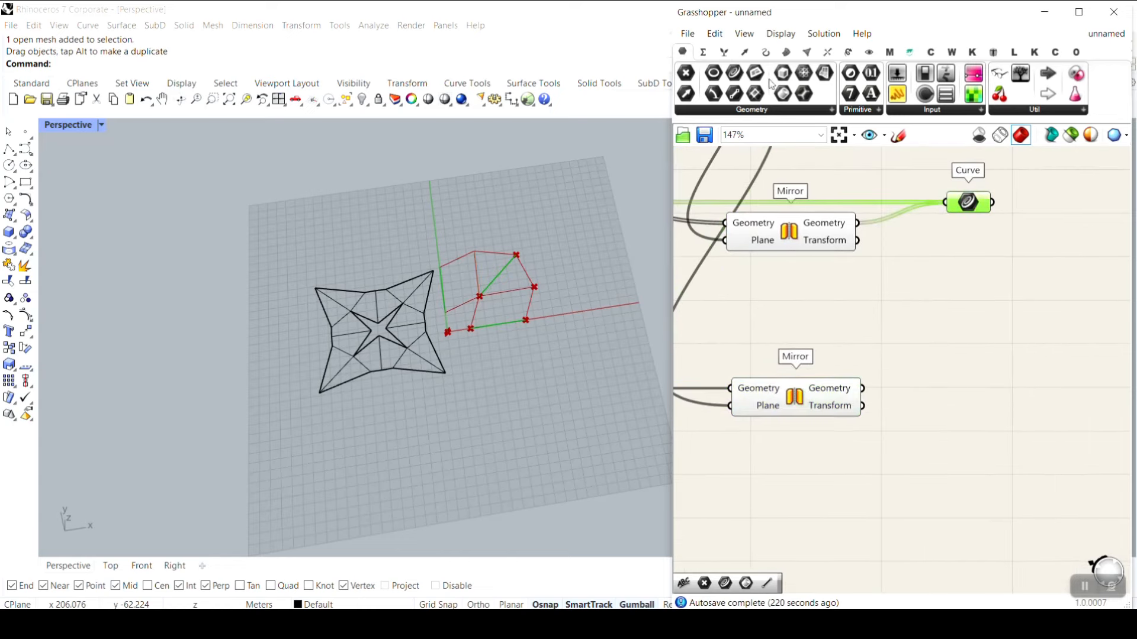
click(942, 355)
right_drag(727, 356, 880, 354)
scroll(880, 354, down, 1)
drag(740, 381, 1070, 371)
- Turn off the preview of everything upstream of the three output Curve parameters and select the border output
drag(928, 399, 678, 187)
scroll(921, 385, down, 4)
scroll(922, 385, down, 2)
right_click(709, 177)
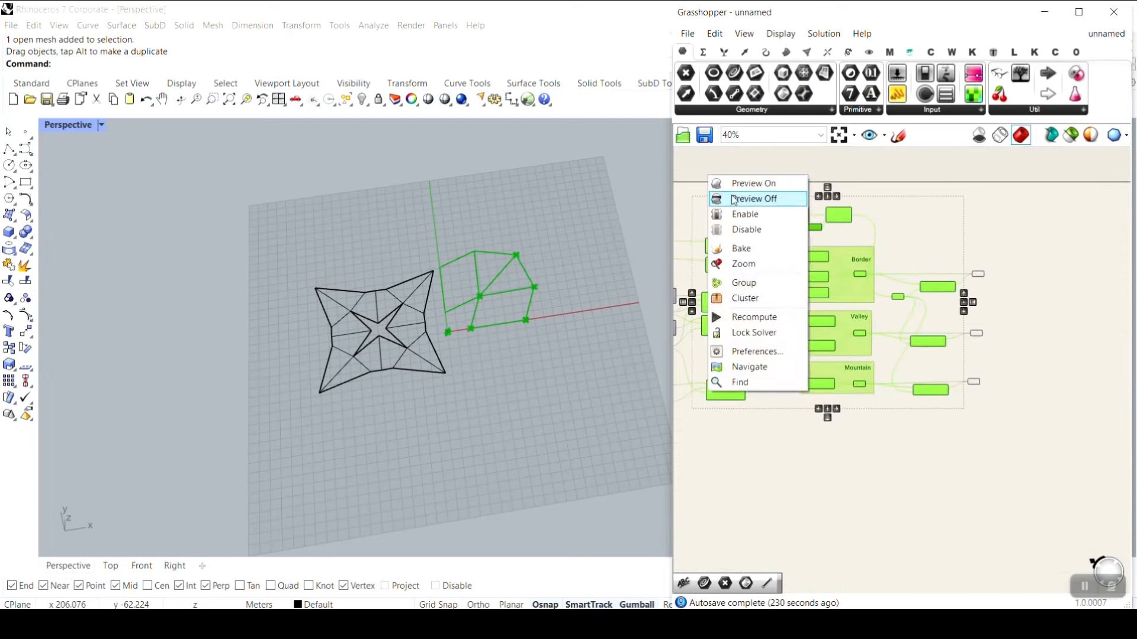
click(734, 199)
scroll(972, 325, up, 3)
click(898, 229)
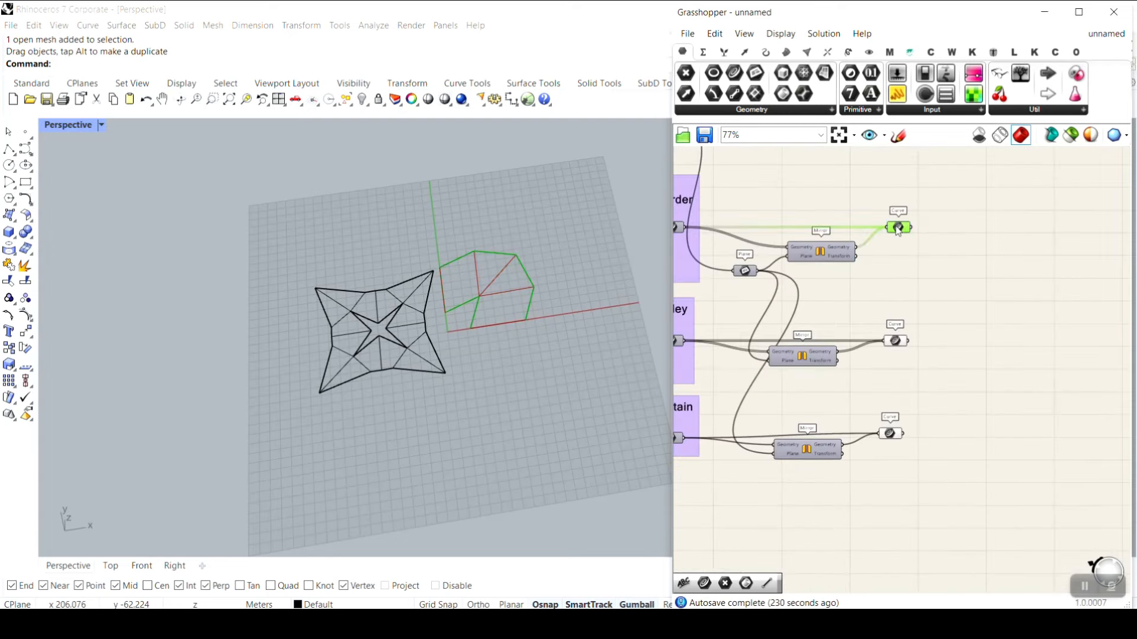
- Check in the viewport which lines each of the mirrored Border, Valley and Mountain Curve containers holds
click(895, 341)
click(889, 434)
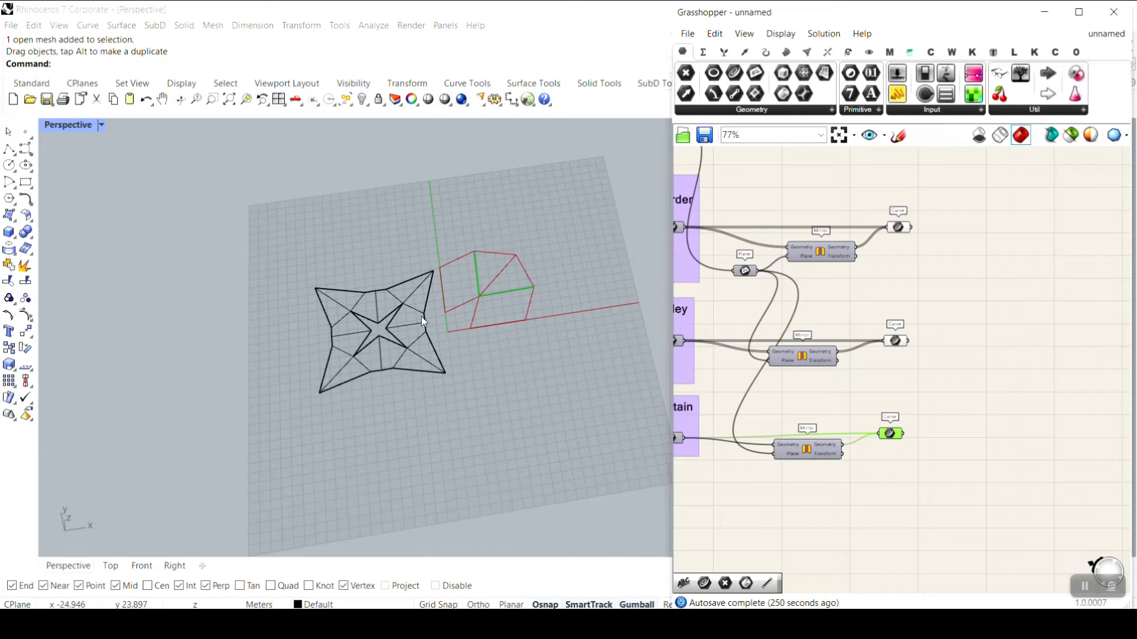
click(908, 385)
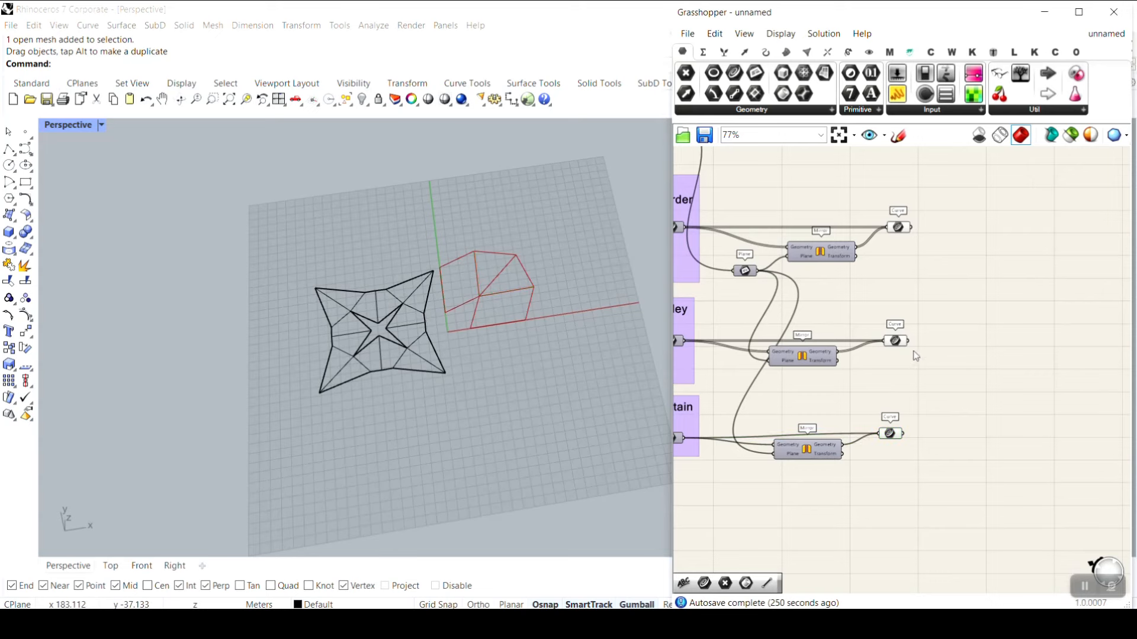
click(898, 342)
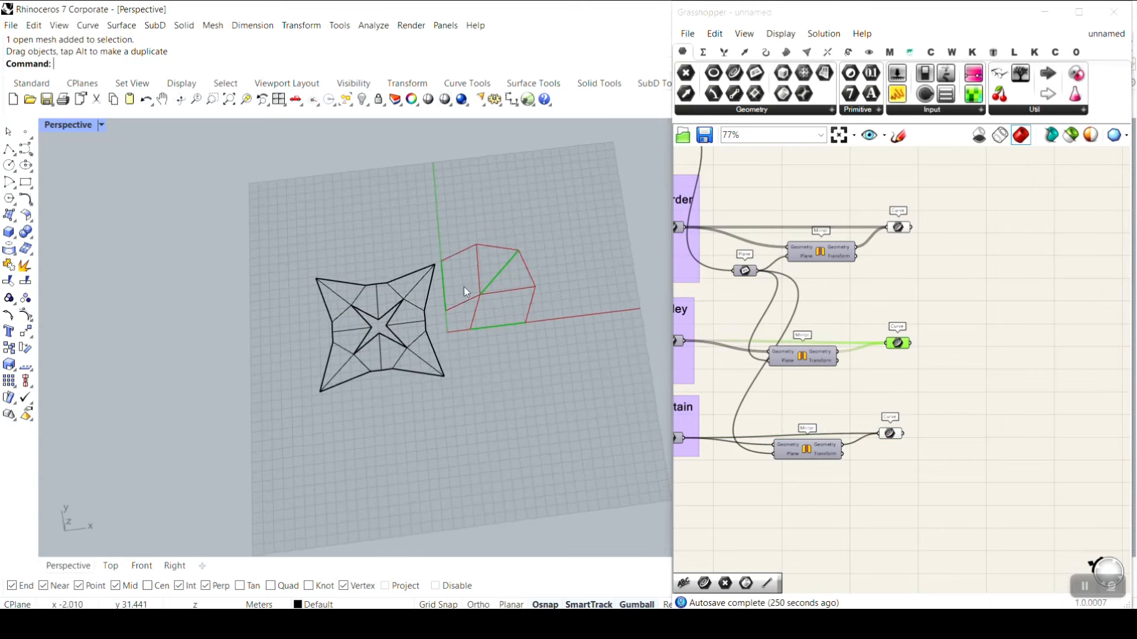
scroll(463, 286, up, 3)
click(898, 229)
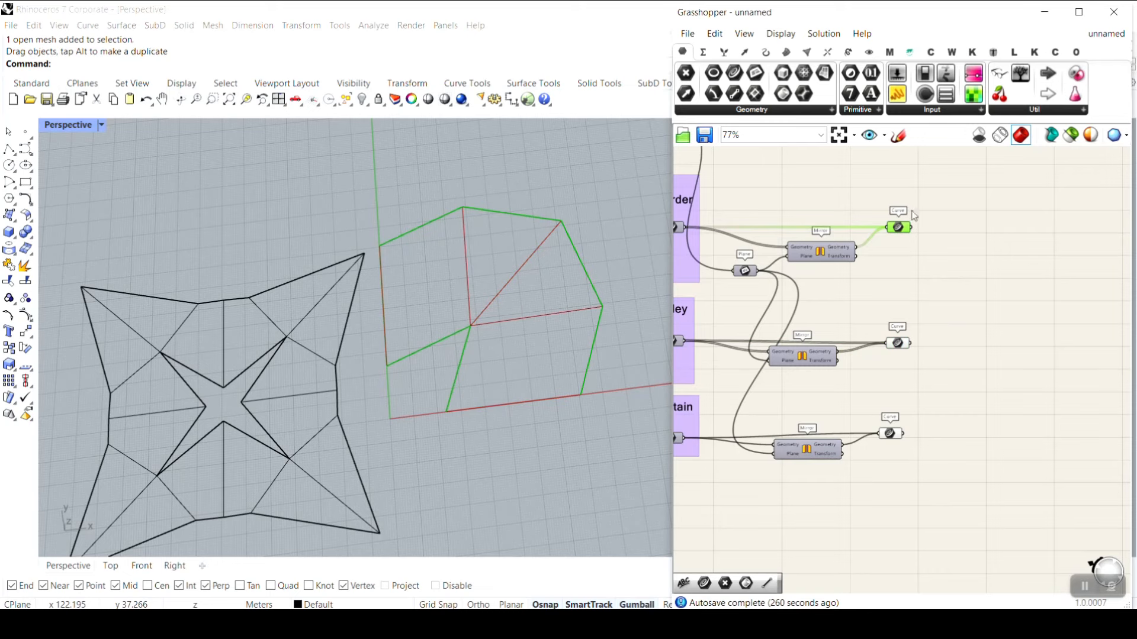
click(903, 336)
click(893, 343)
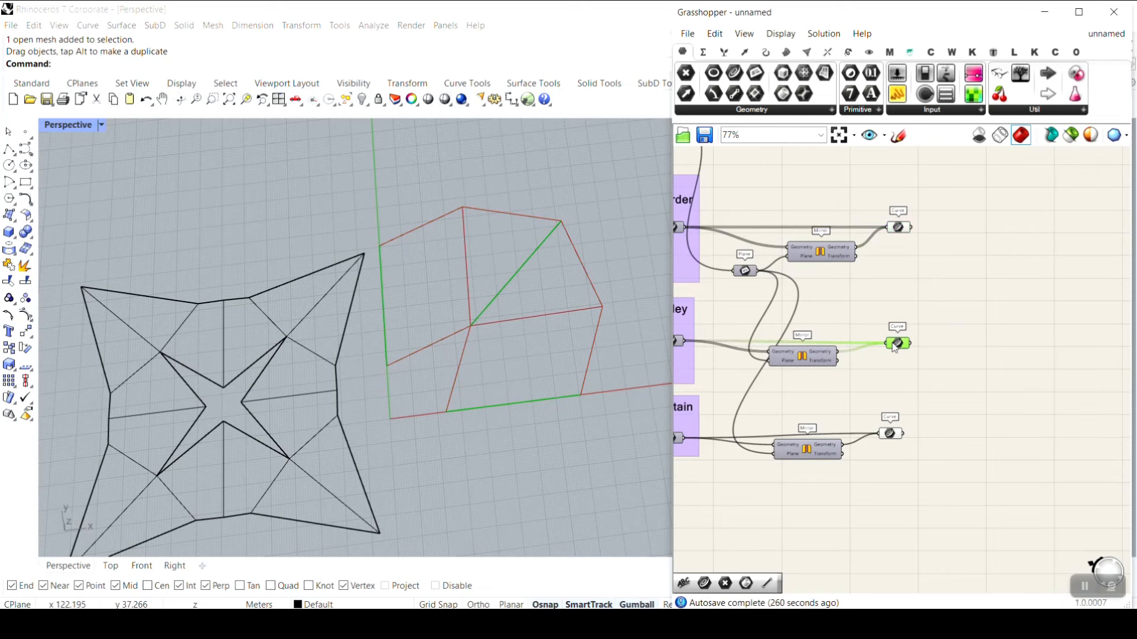
right_drag(749, 338, 788, 335)
click(929, 430)
scroll(880, 382, down, 3)
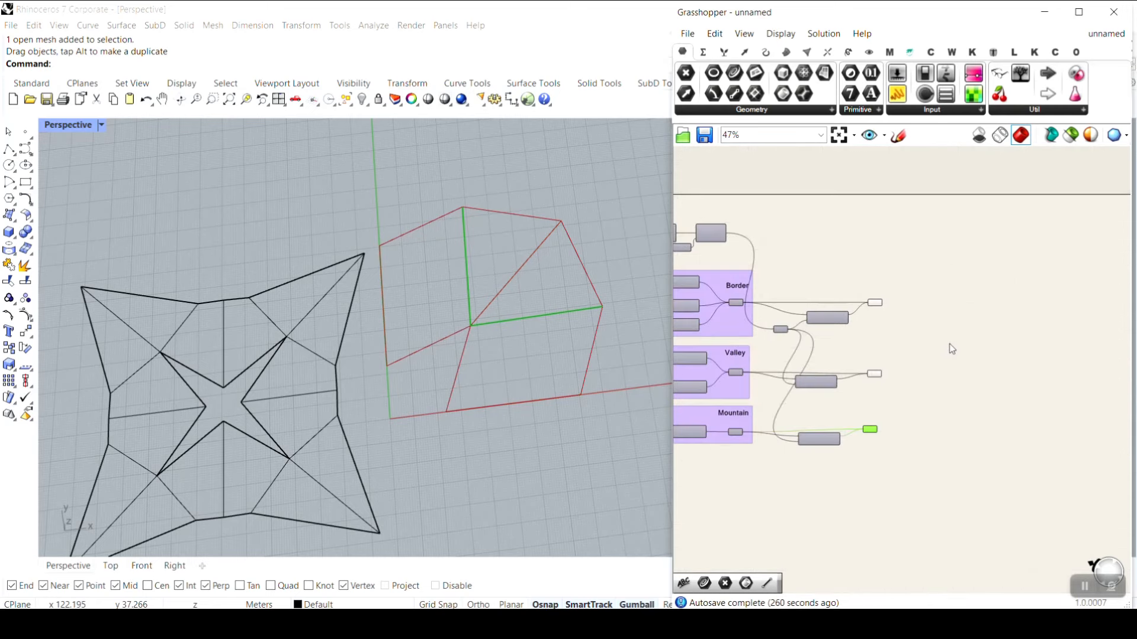
scroll(324, 386, down, 3)
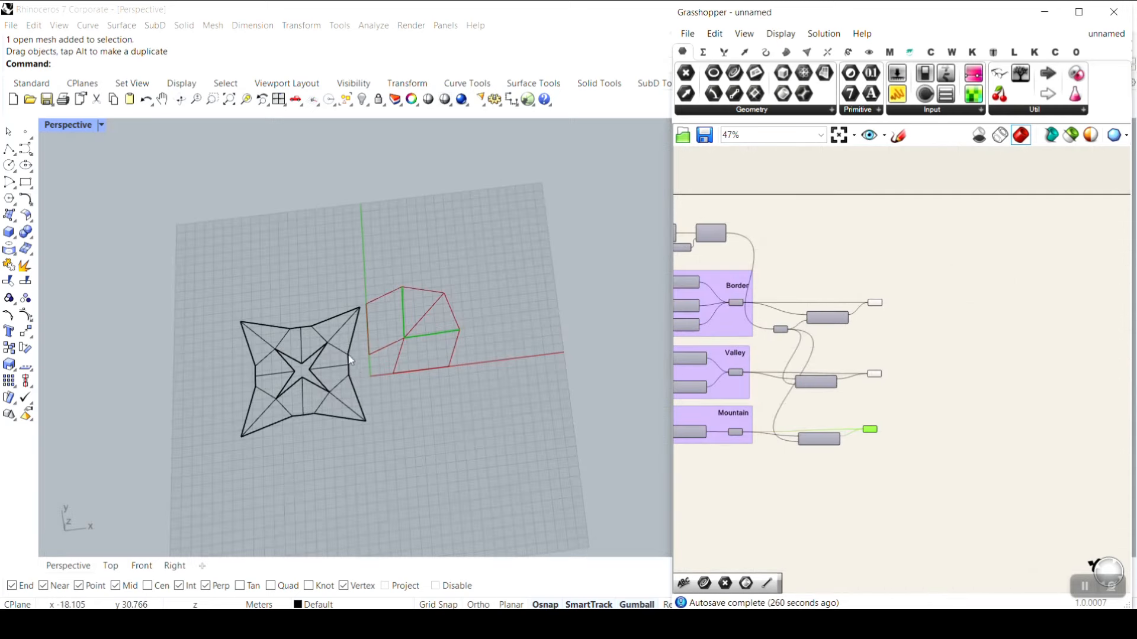
- Set the Perspective view to Shaded display and move the star-shaped mesh further away from the crease curves
click(68, 125)
click(84, 188)
scroll(353, 330, up, 5)
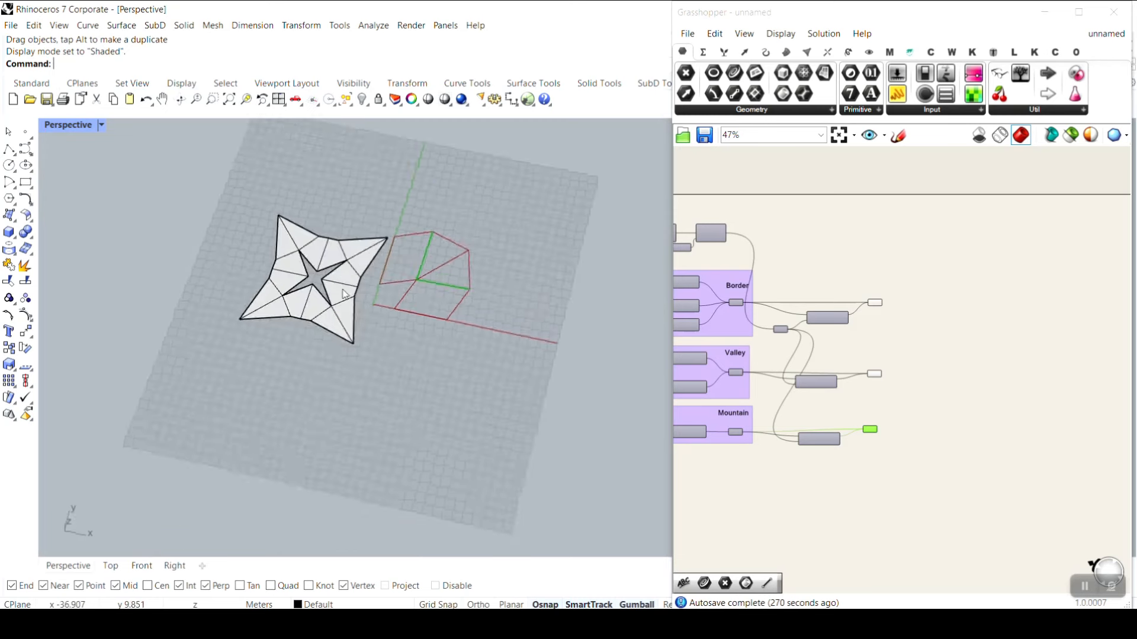
drag(323, 325, 268, 287)
click(527, 334)
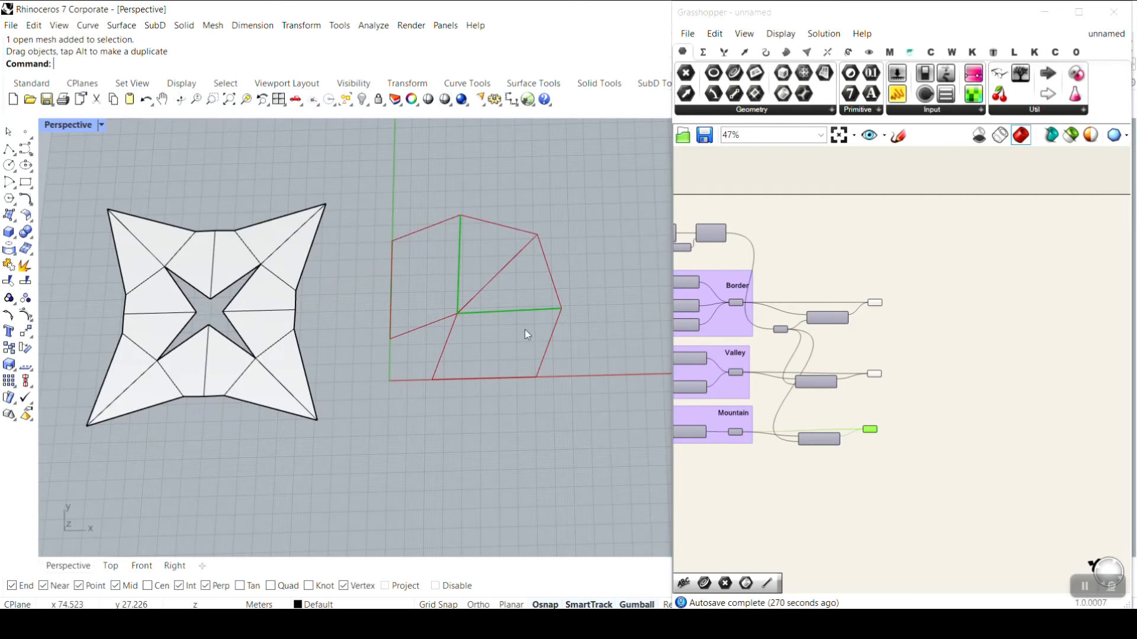
- Add a Polar Array component beside the mirrored Border Curve container and feed that curve into its Geometry input
click(849, 52)
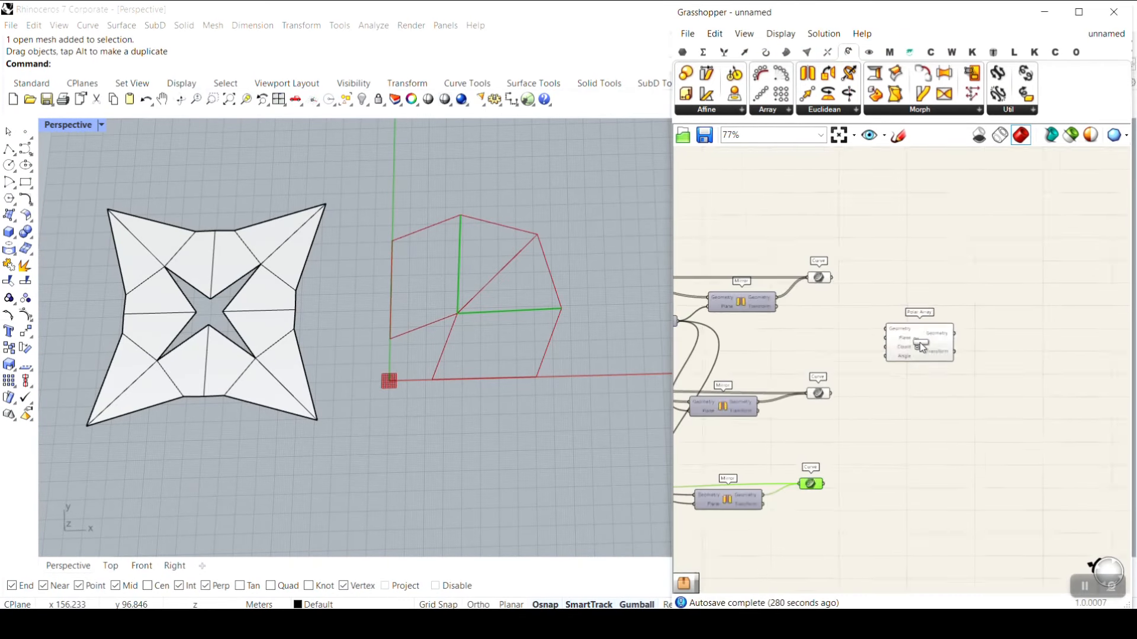
scroll(922, 347, up, 3)
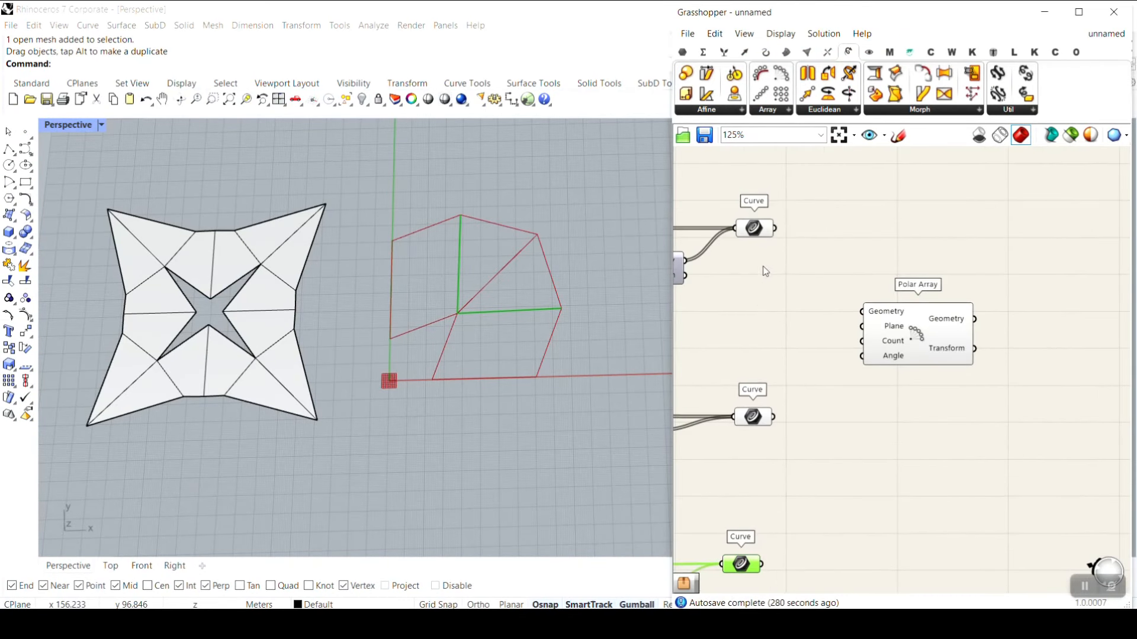
drag(909, 335, 905, 284)
scroll(776, 234, up, 2)
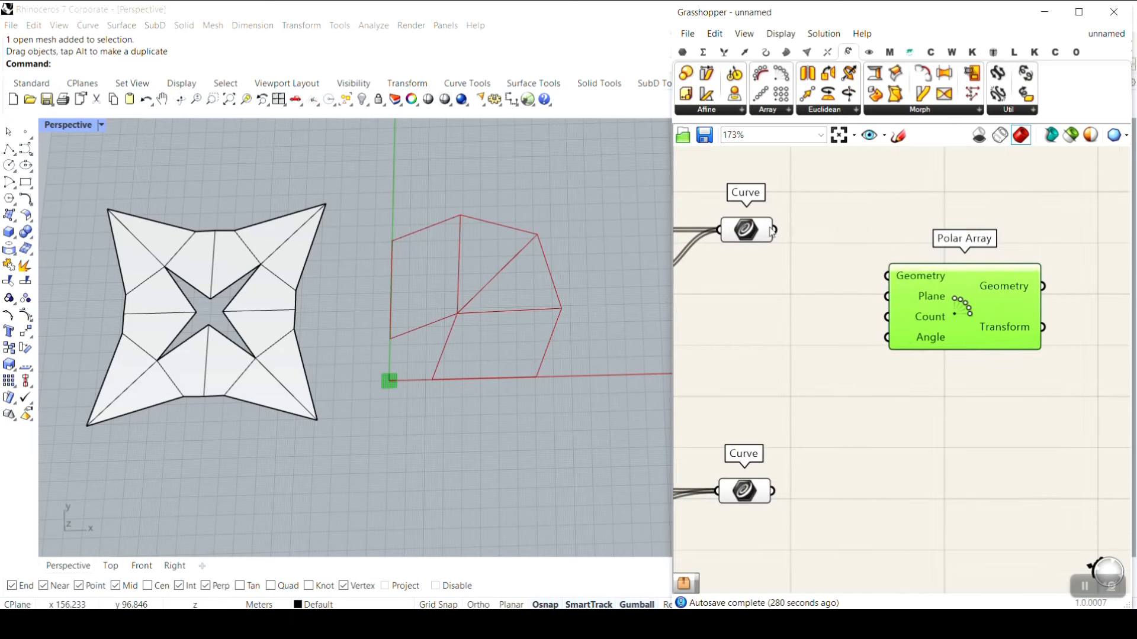
drag(773, 231, 891, 276)
drag(952, 300, 961, 255)
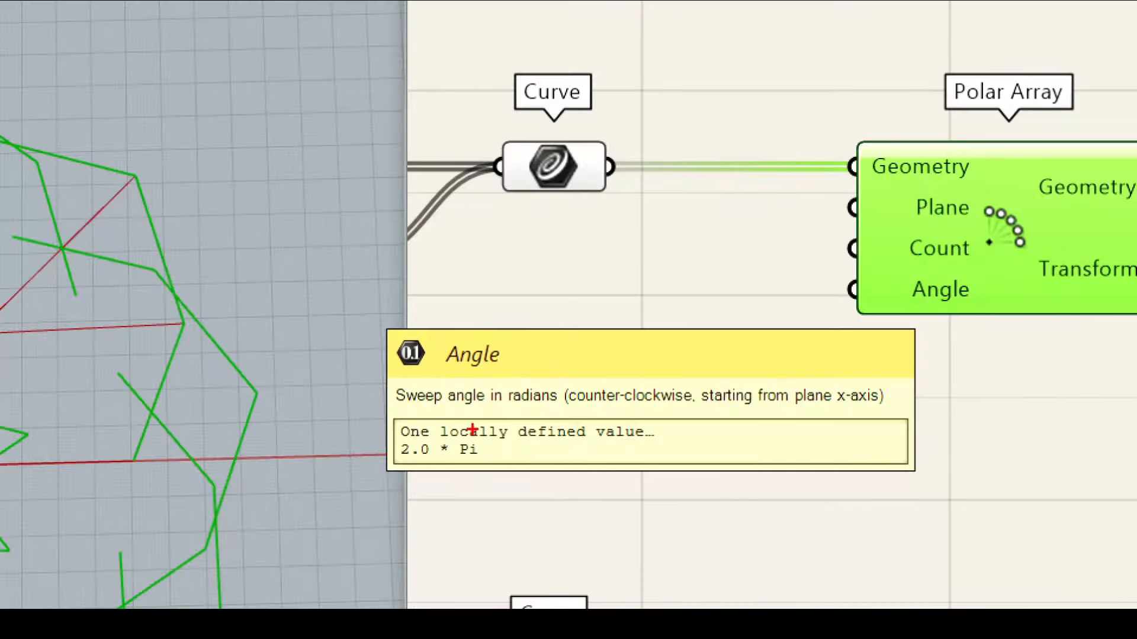
mouse_move(649, 357)
mouse_down()
mouse_move(727, 386)
mouse_move(731, 374)
mouse_up()
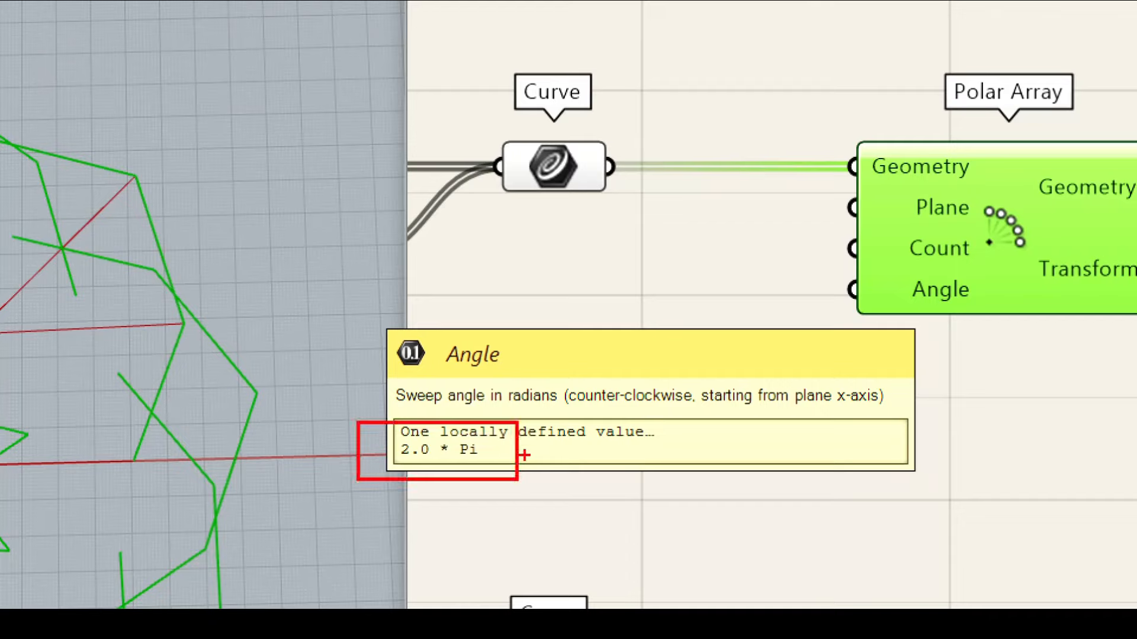
drag(524, 455, 599, 400)
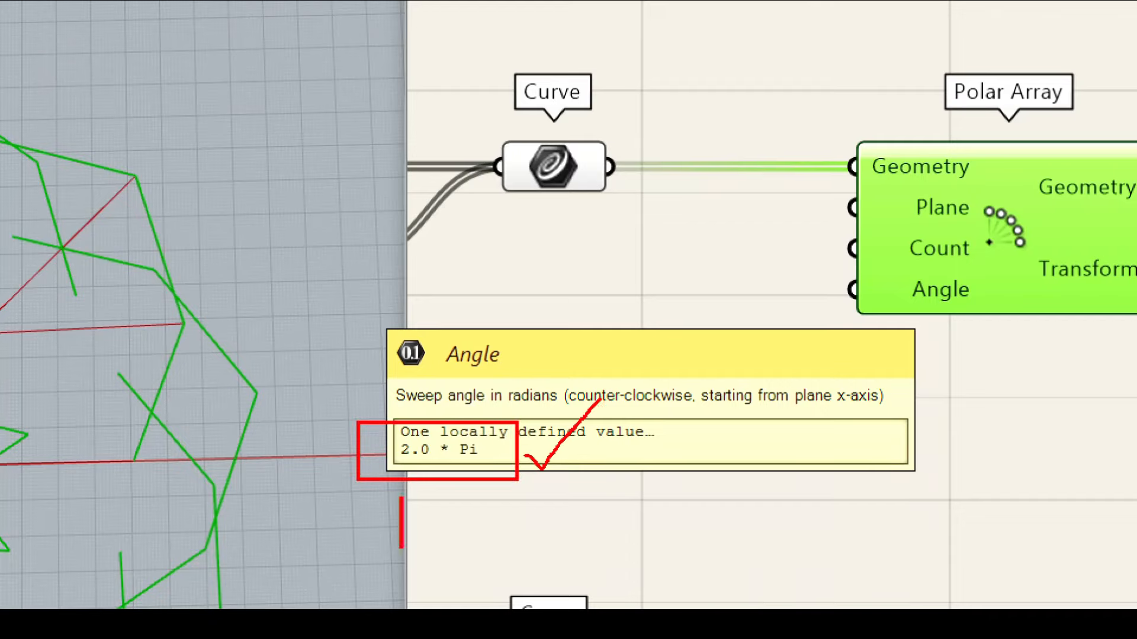
text(360)
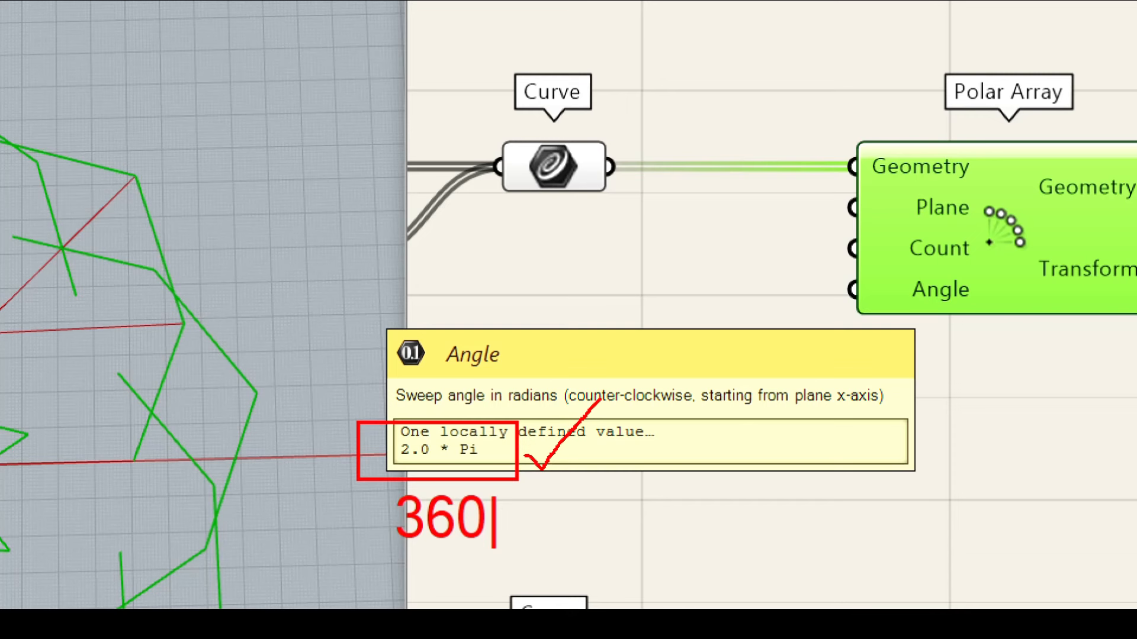
key(Escape)
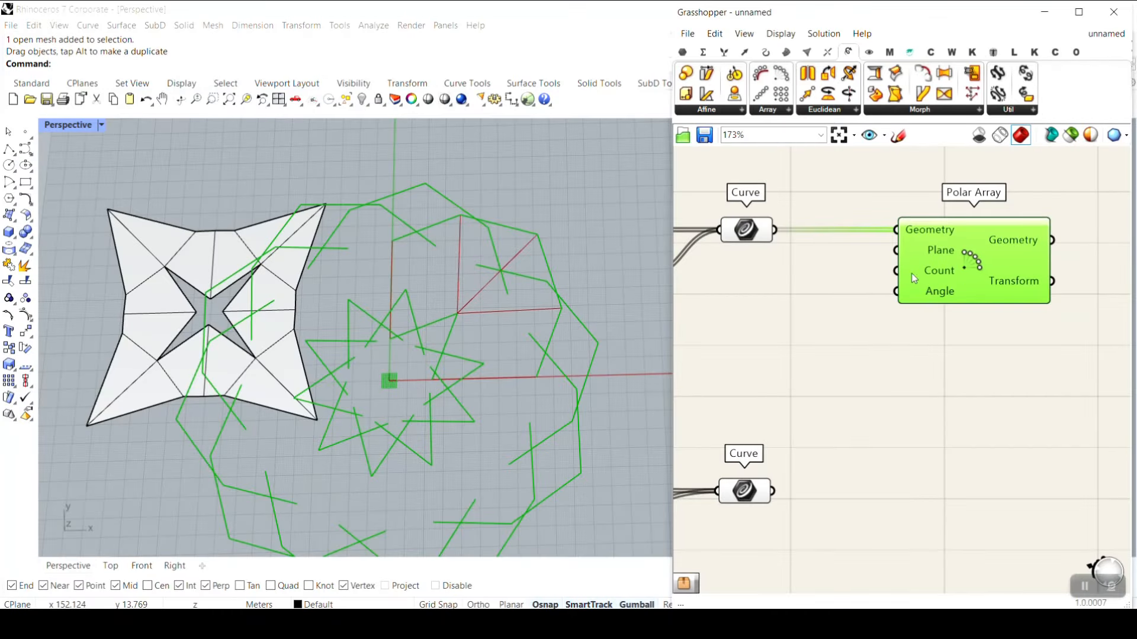
- Move the count slider below the Division component clear of it and wire it to the Polar Array's Count input
scroll(953, 302, down, 8)
right_drag(820, 332, 1098, 328)
scroll(804, 369, up, 4)
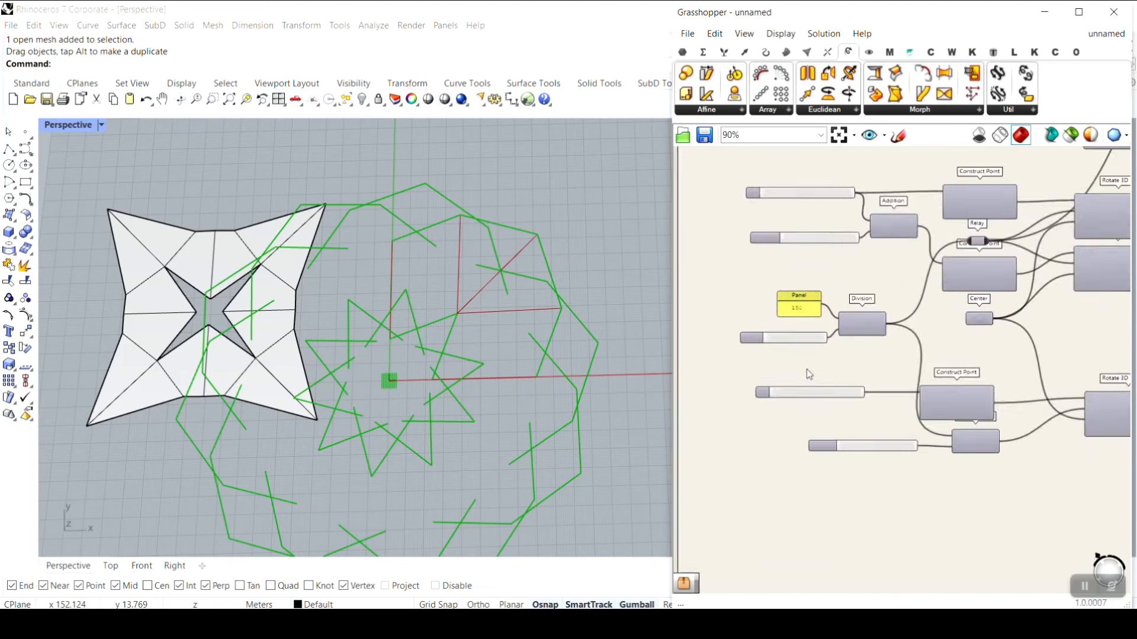
scroll(806, 368, up, 3)
drag(808, 358, 817, 399)
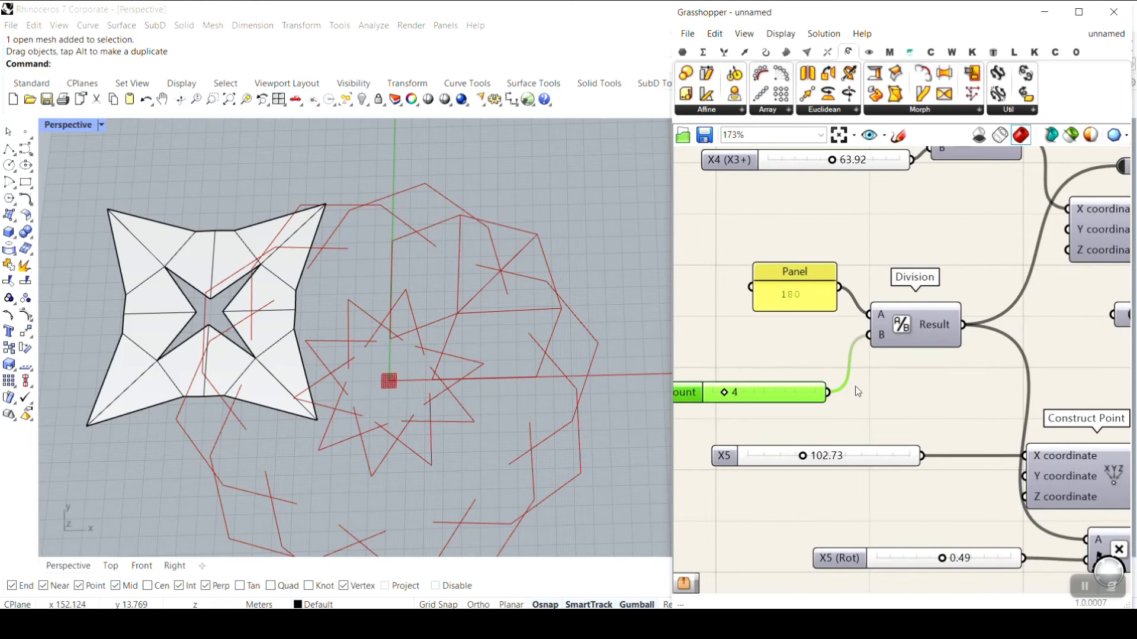
right_drag(855, 386, 764, 398)
scroll(761, 393, down, 6)
drag(747, 392, 899, 349)
scroll(1009, 354, up, 7)
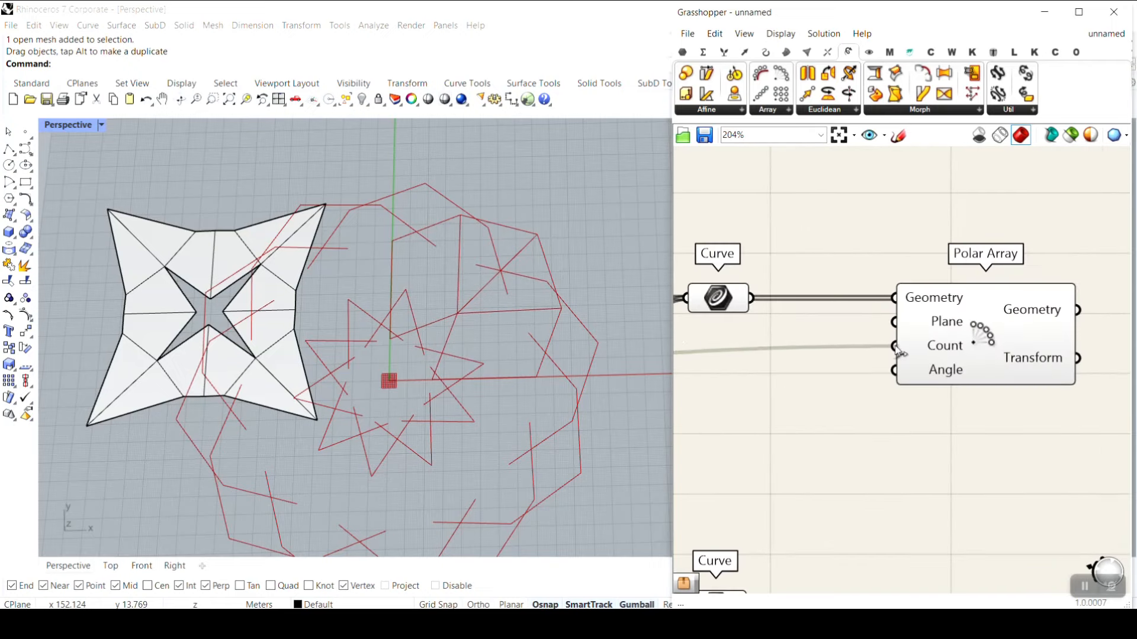
- Insert a Relay on the Polar Array's Count wire and place it below the Border Mirror component
right_drag(759, 374, 940, 371)
double_click(918, 347)
drag(918, 350, 857, 478)
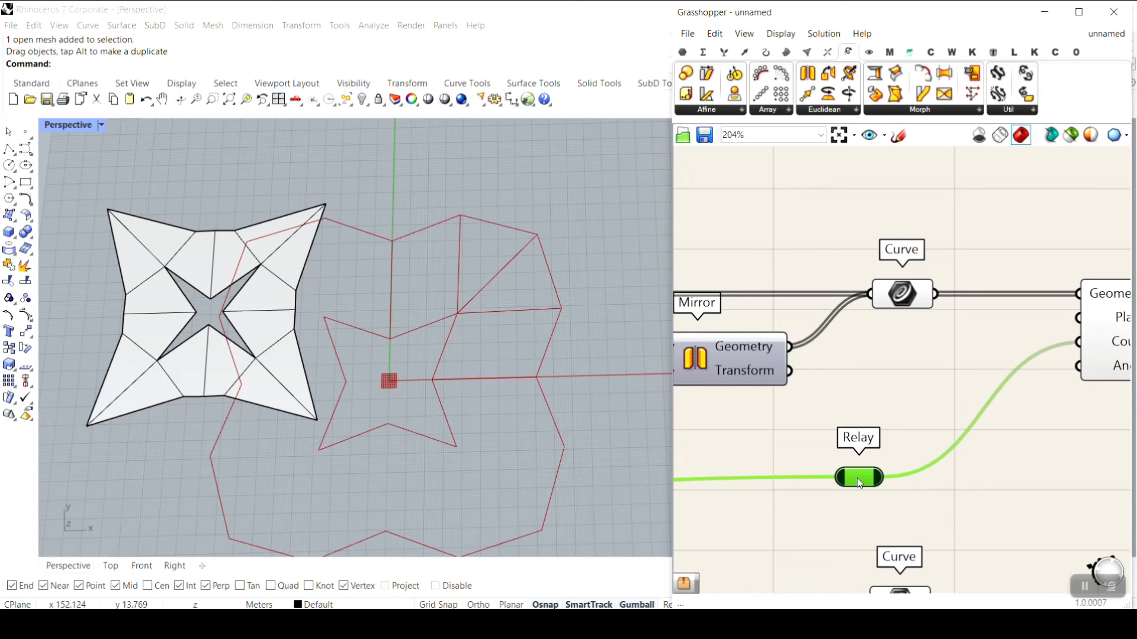
- Duplicate the Polar Array below the original and feed the mirrored Valley curve into the copy's Geometry input
right_drag(858, 477, 712, 400)
scroll(712, 400, down, 3)
scroll(909, 313, up, 2)
right_drag(909, 313, 987, 268)
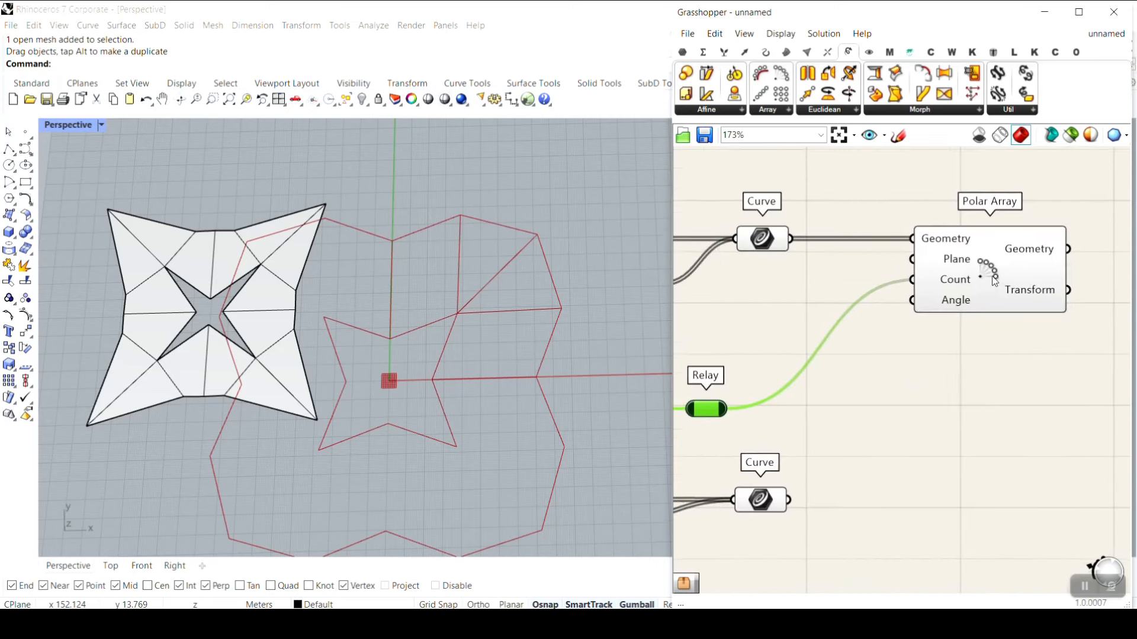
scroll(987, 268, down, 1)
click(988, 268)
alt+drag(990, 298, 991, 468)
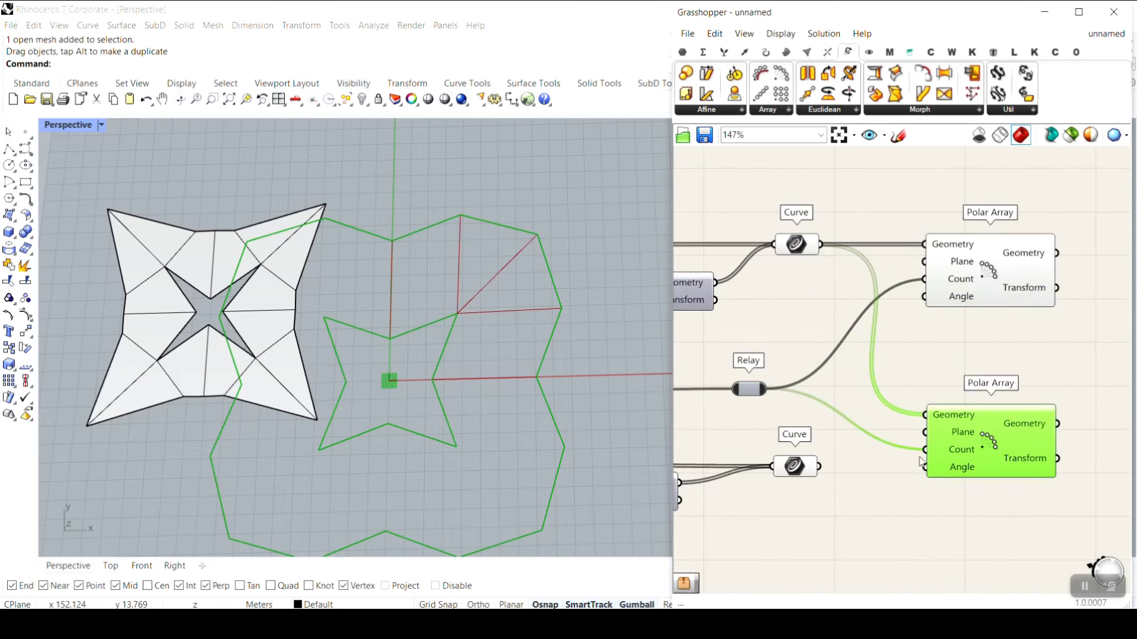
drag(815, 467, 922, 415)
- Make another Polar Array copy at the bottom and feed the mirrored Mountain curve into its Geometry input
right_drag(981, 469, 910, 312)
drag(930, 268, 948, 498)
drag(734, 483, 883, 470)
scroll(946, 390, down, 6)
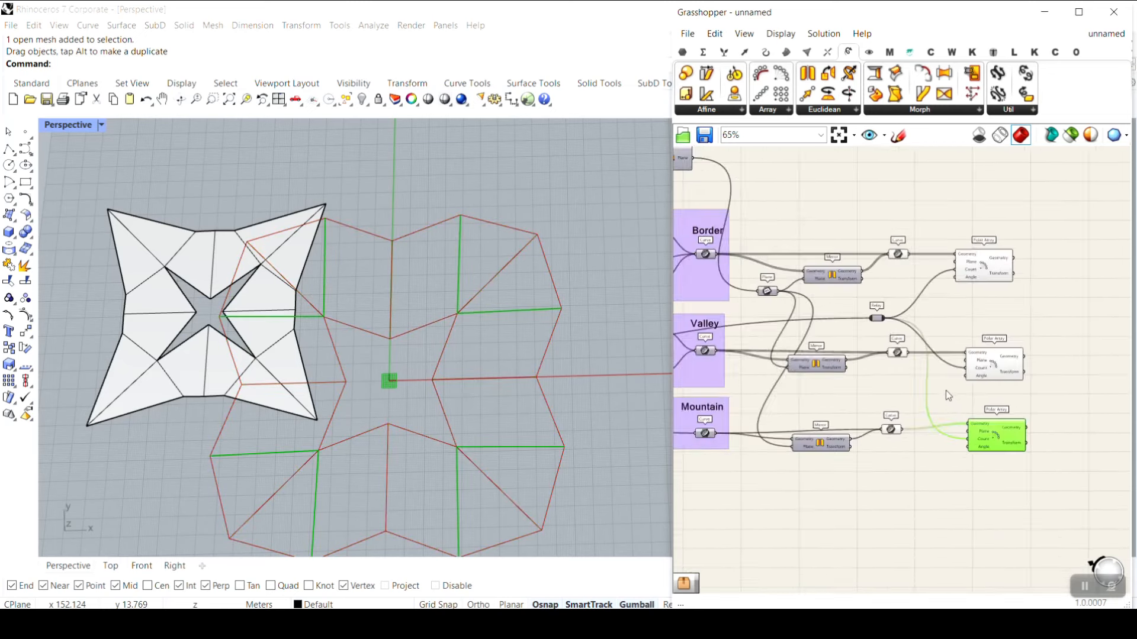
- Turn off the preview of the Mirror components and the mirrored Curve containers ahead of the Polar Arrays
drag(941, 256, 820, 445)
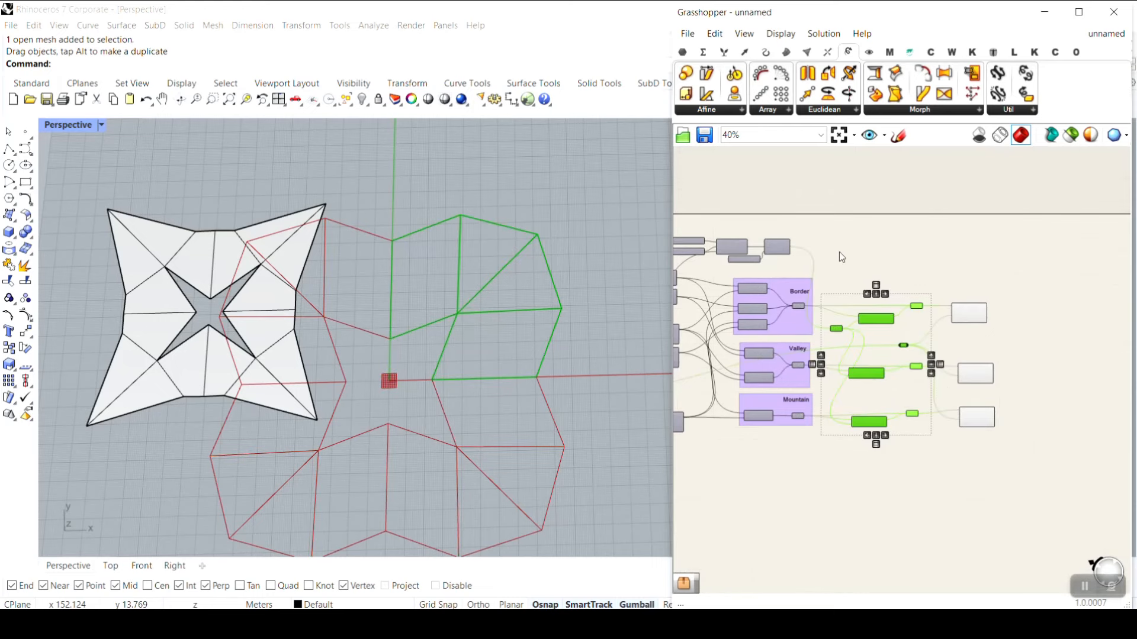
click(993, 322)
scroll(993, 322, down, 3)
drag(1074, 448, 734, 269)
right_click(785, 228)
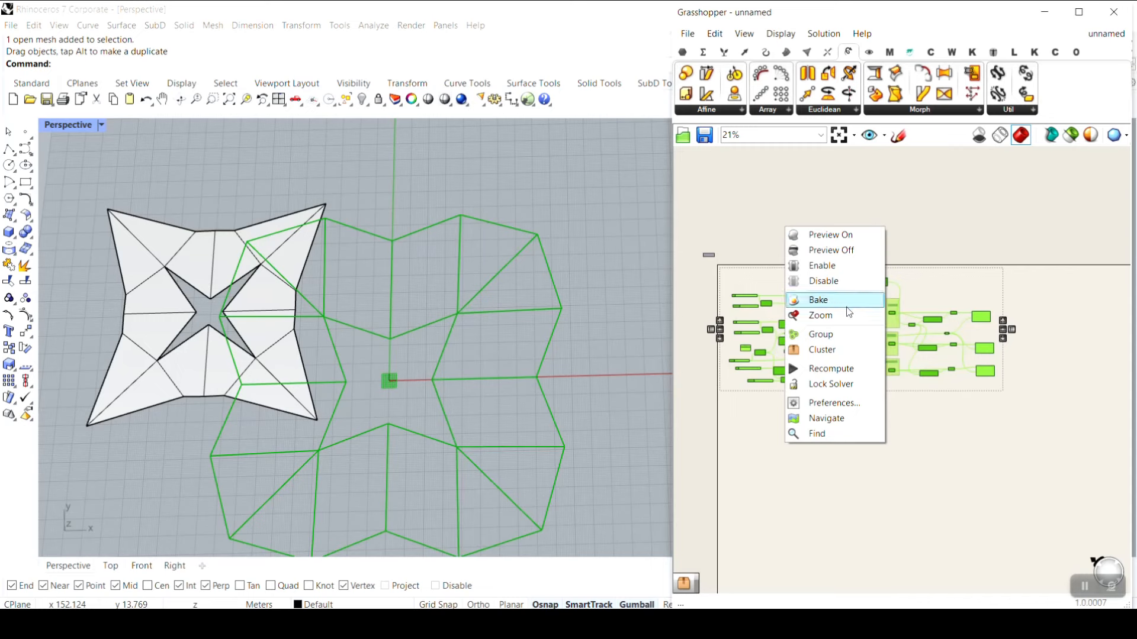
click(834, 335)
scroll(1017, 320, up, 2)
key(ctrl+z)
- Group the three Polar Array components together
right_drag(981, 309, 956, 310)
scroll(958, 309, up, 3)
drag(979, 303, 931, 469)
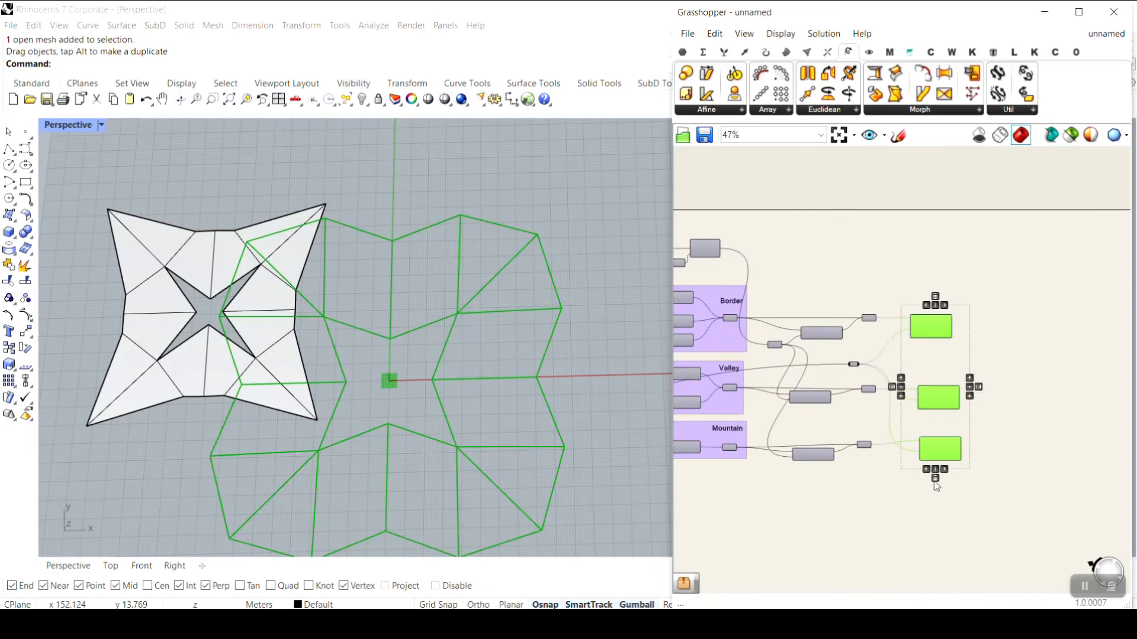
right_click(925, 503)
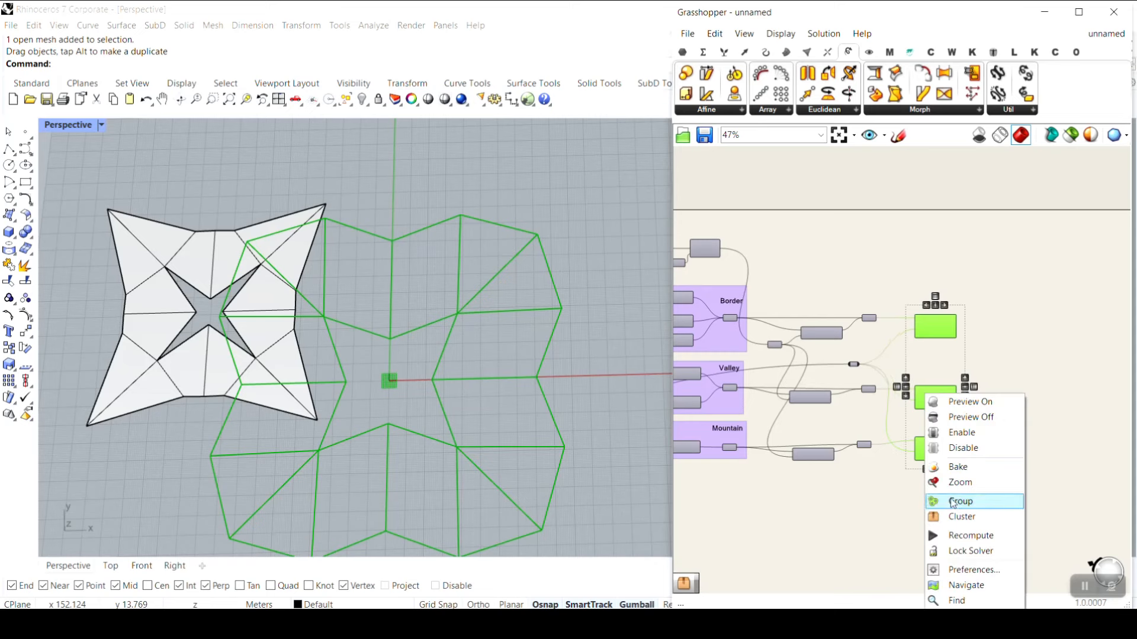
click(937, 501)
scroll(942, 353, up, 3)
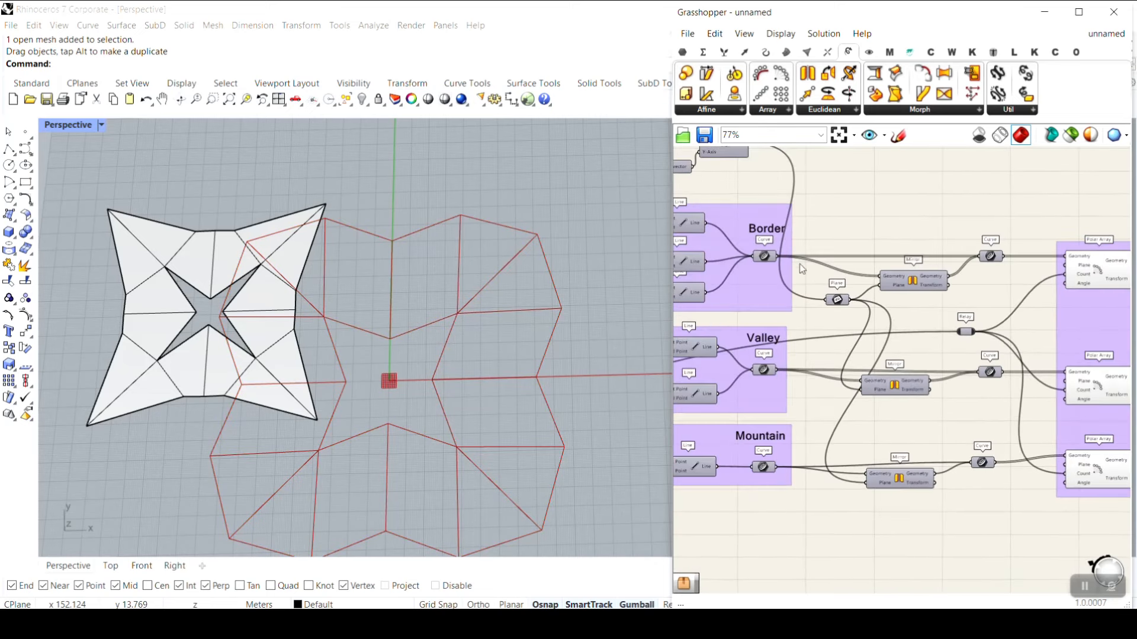
- Copy the Border, Valley and Mountain labels onto the new group, one above each corresponding Polar Array
drag(766, 230, 1109, 232)
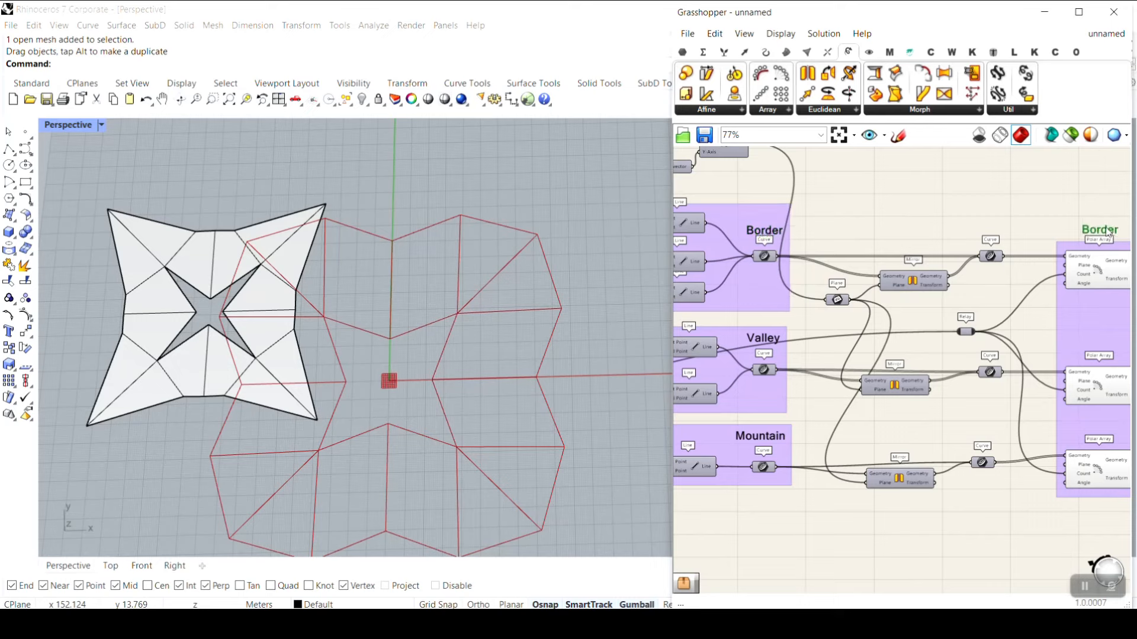
drag(773, 342, 1113, 346)
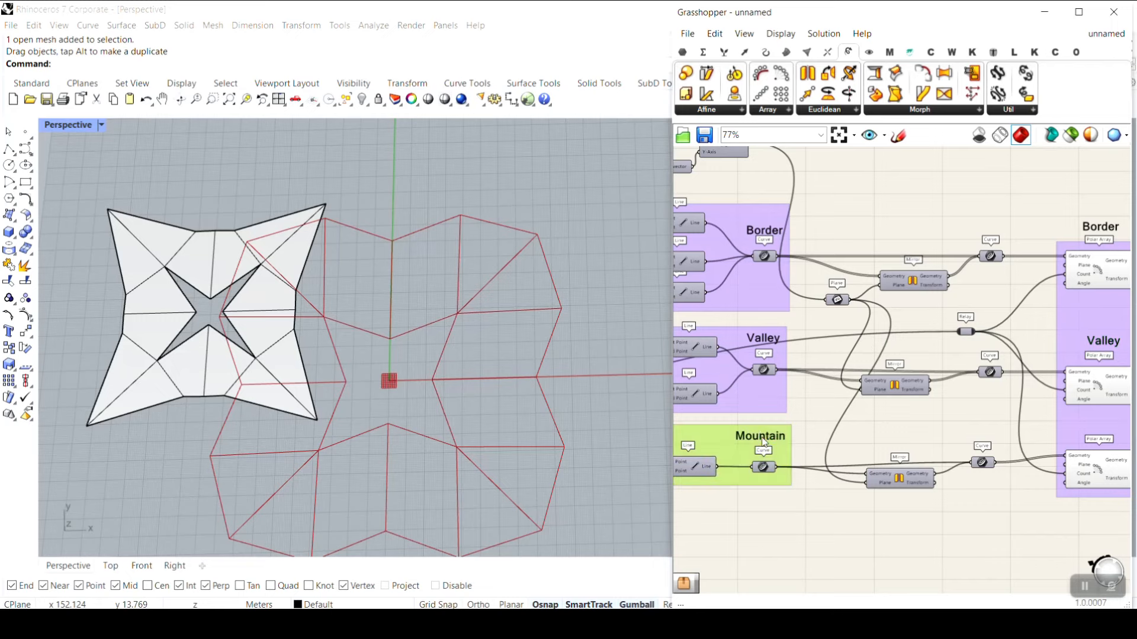
alt+drag(759, 438, 1102, 426)
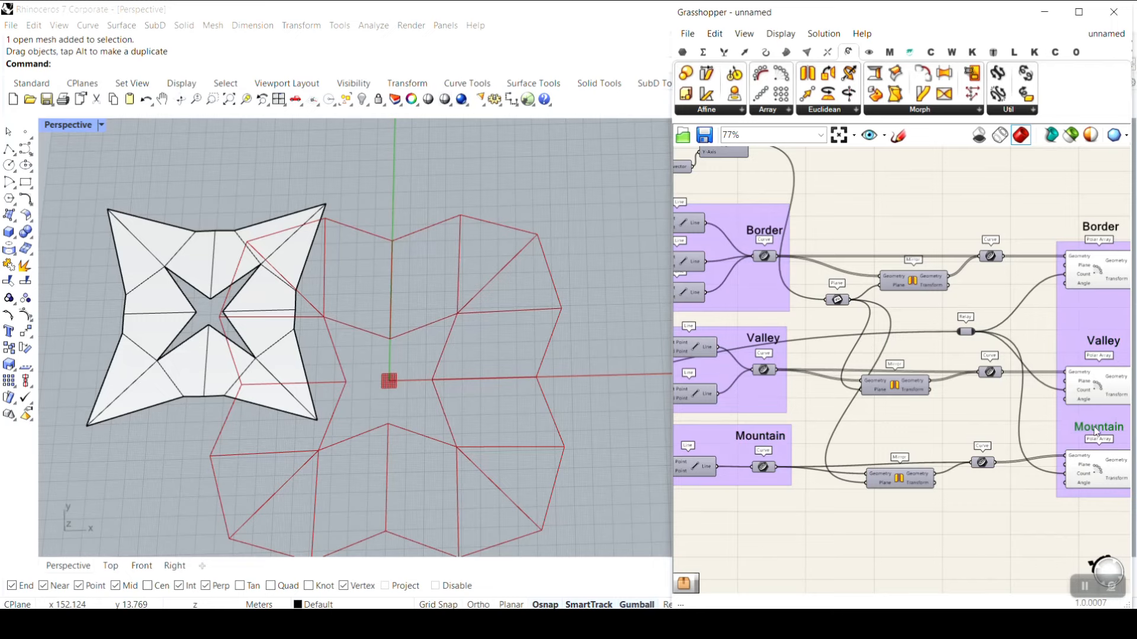
- Delete the star-shaped reference mesh from the Rhino viewport
right_drag(1121, 361, 857, 338)
scroll(857, 338, up, 3)
scroll(544, 347, down, 2)
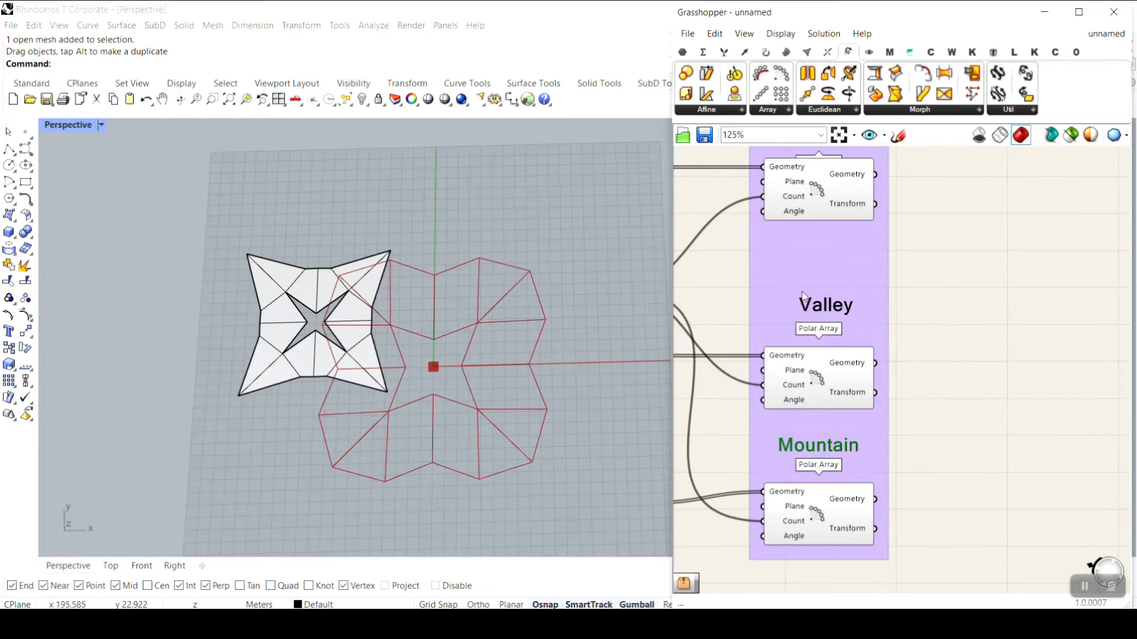
click(376, 299)
key(Delete)
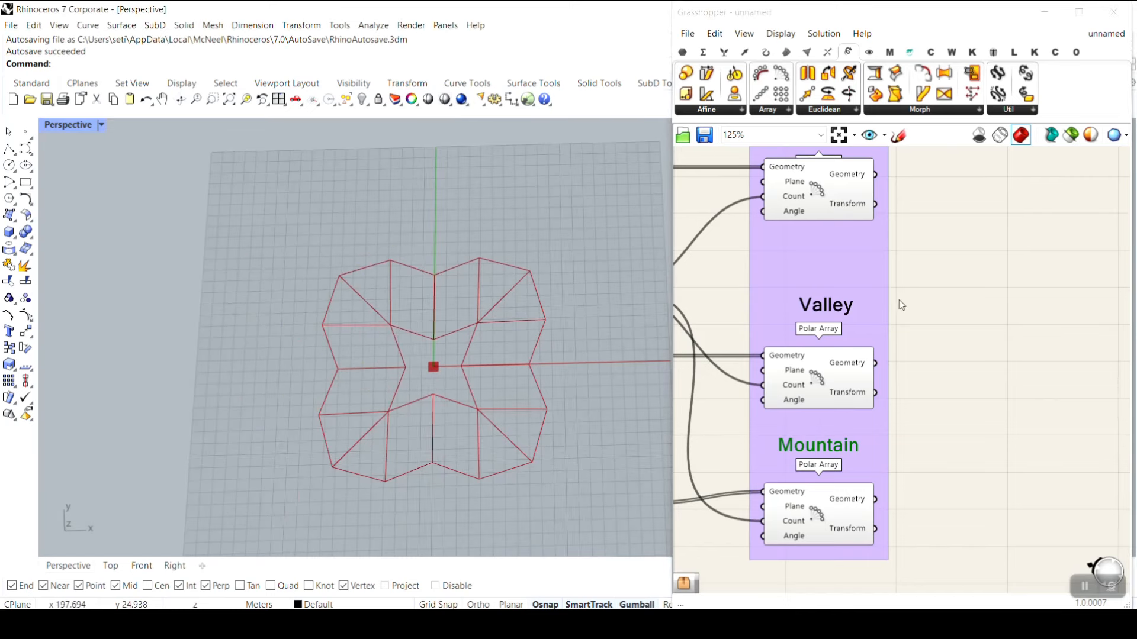
- Set the X1, X2, X3 and X4 sliders to 61.52, 76.53, 49.36 and 95.06 to reshape the crease pattern
scroll(901, 305, down, 4)
right_drag(855, 344, 1127, 392)
right_drag(705, 349, 983, 324)
scroll(772, 215, up, 7)
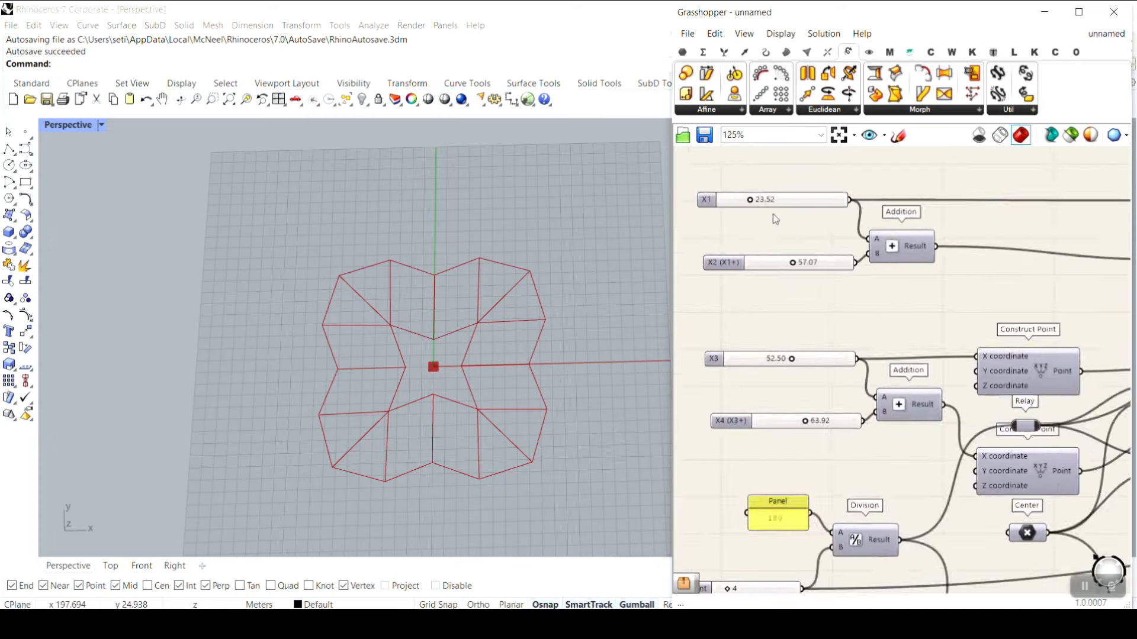
drag(816, 287, 935, 287)
right_drag(918, 438, 852, 365)
drag(866, 384, 865, 411)
scroll(854, 395, down, 5)
scroll(854, 395, up, 3)
scroll(853, 393, up, 1)
right_drag(867, 513, 815, 370)
drag(847, 388, 890, 386)
- Set the Count slider to 3 for the polar arrays
scroll(802, 461, down, 3)
right_drag(802, 462, 843, 352)
scroll(744, 422, up, 3)
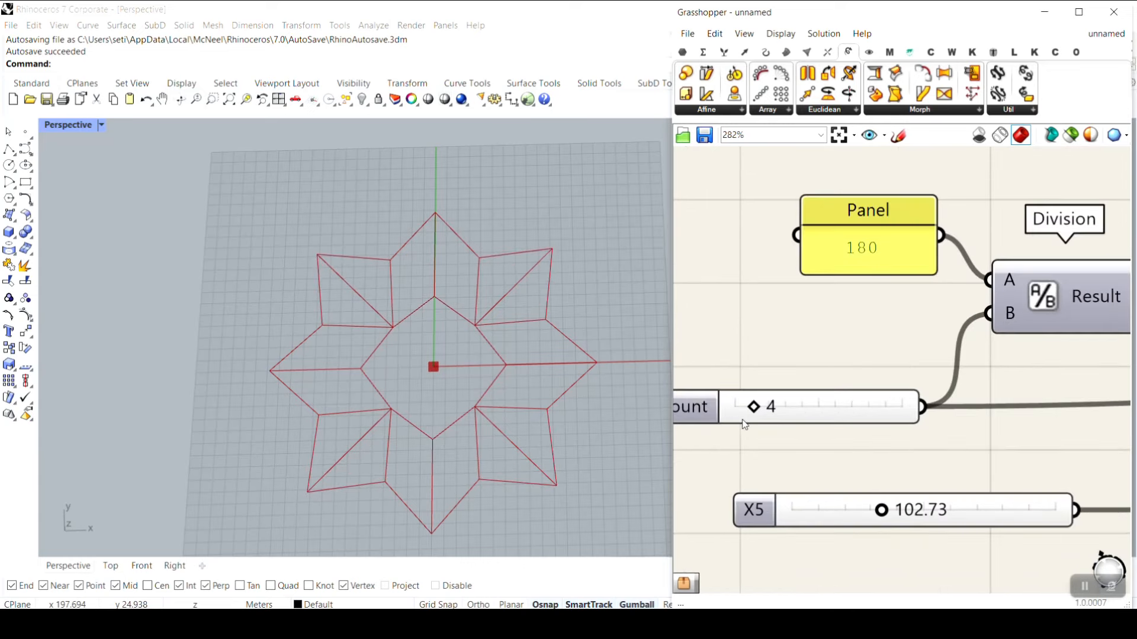
mouse_move(752, 412)
mouse_down()
mouse_move(736, 412)
mouse_move(886, 413)
mouse_move(734, 408)
mouse_up()
- Set the X5 slider to 80.56 and the X5 (Rot) slider to 0.57
scroll(795, 443, down, 3)
right_drag(820, 467, 781, 372)
scroll(809, 402, up, 3)
mouse_move(814, 388)
mouse_down()
mouse_move(891, 386)
mouse_move(798, 386)
mouse_up()
right_drag(843, 491, 751, 358)
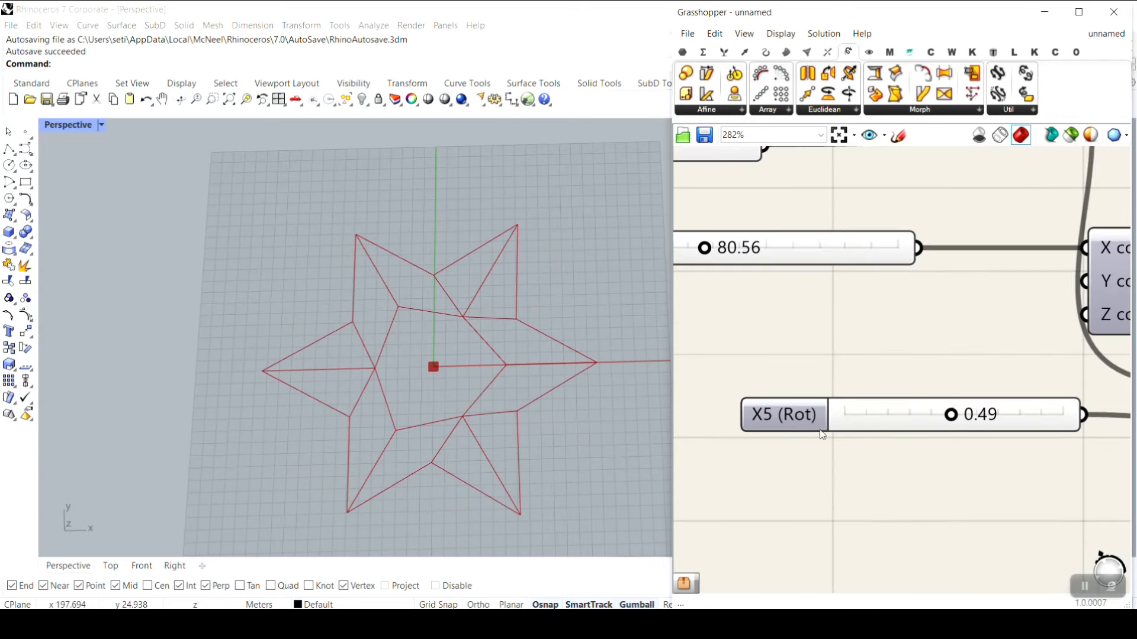
drag(943, 417, 969, 431)
- Align all input sliders and the 180 panel vertically on their centers and shift them clear of the Addition components
scroll(868, 362, down, 10)
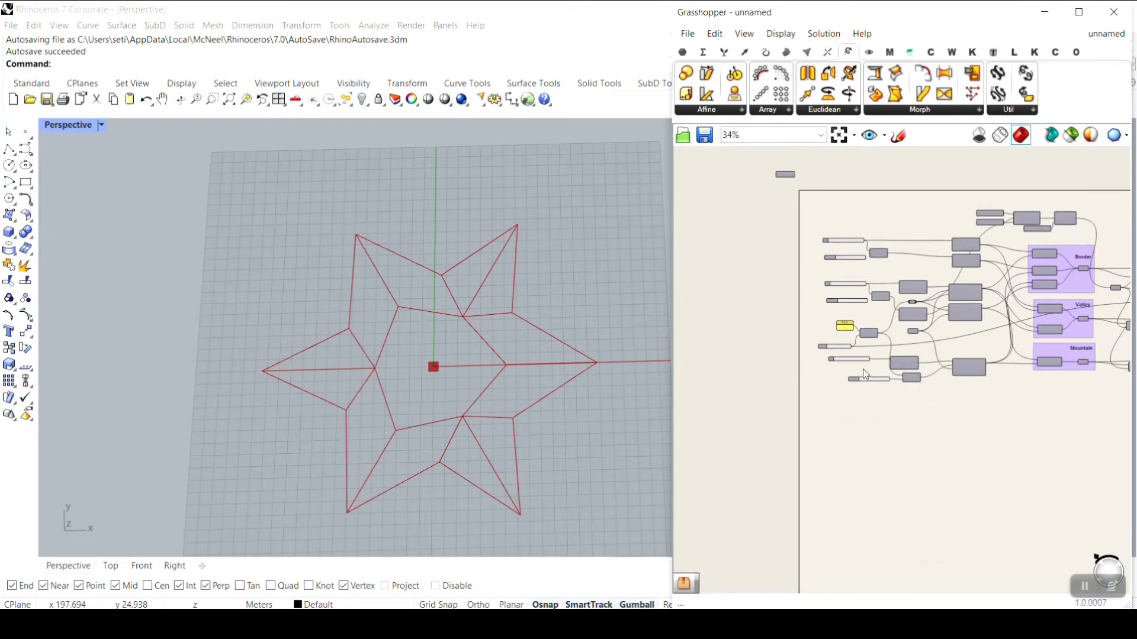
drag(851, 224, 829, 404)
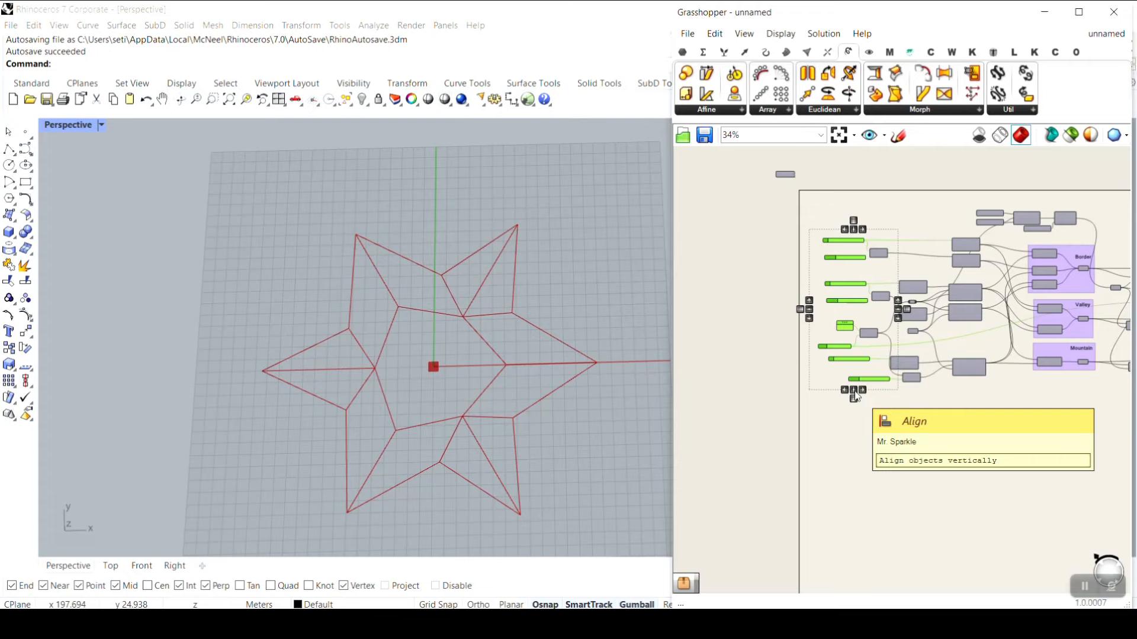
click(855, 392)
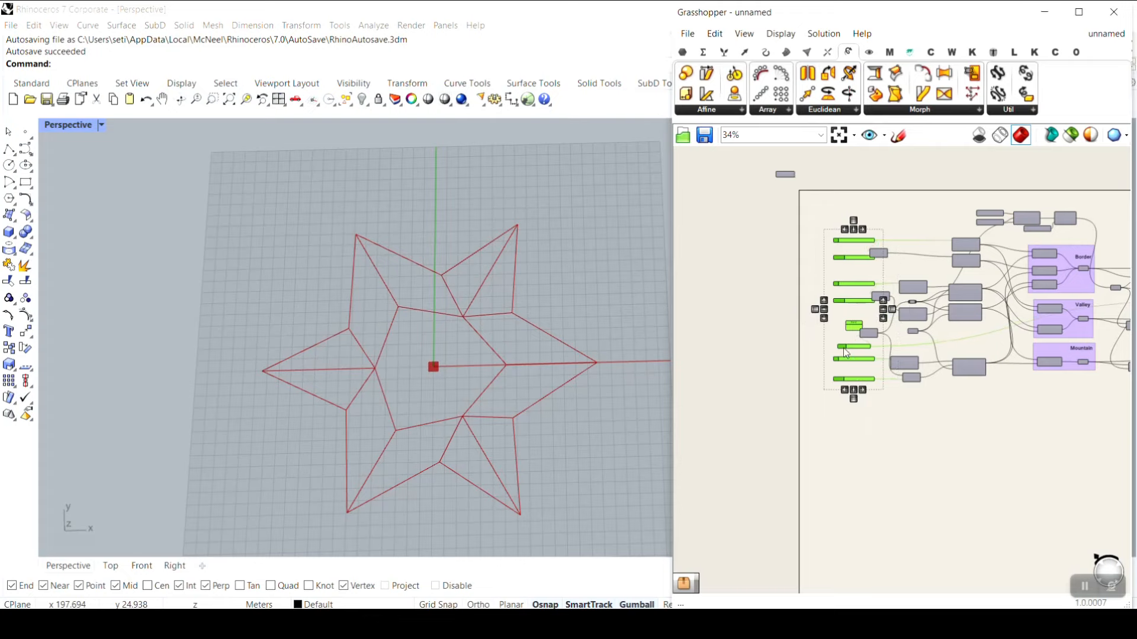
drag(846, 354, 822, 353)
- Group the aligned input sliders together with the 180 panel
right_click(835, 396)
click(873, 500)
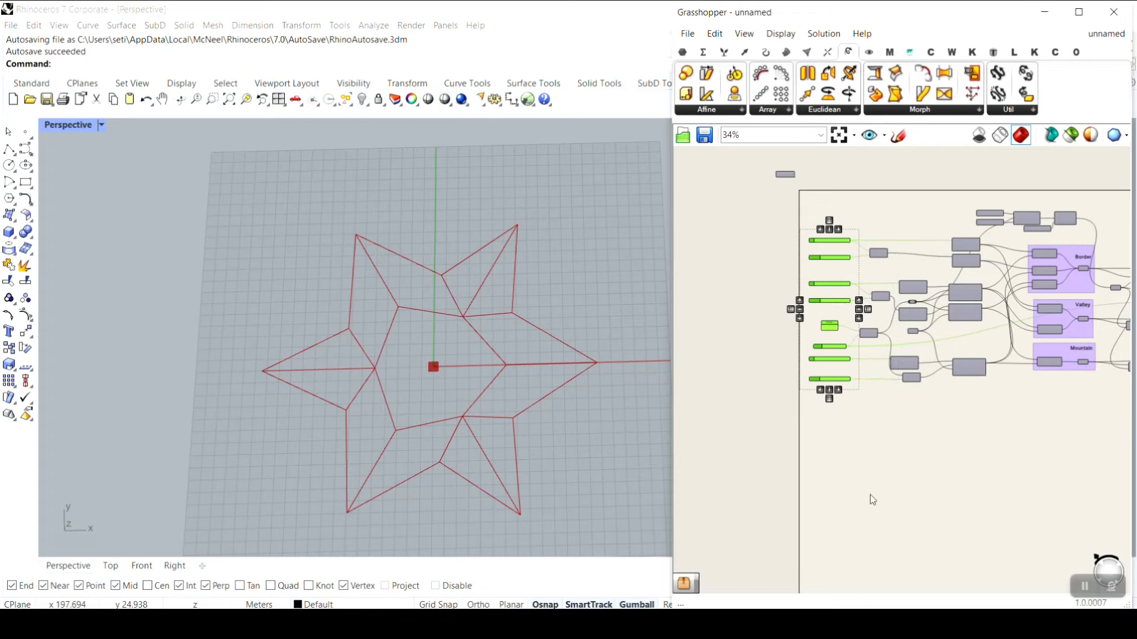
scroll(816, 273, up, 5)
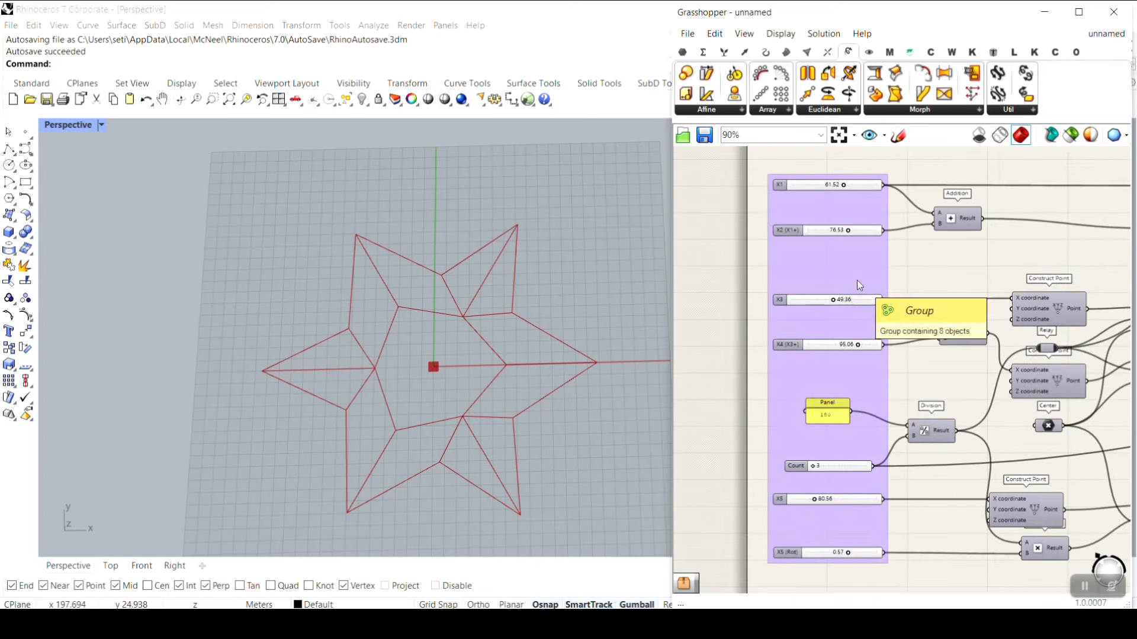
- Examine the Polar Array group and inspect the resulting crease pattern up close in the Rhino Perspective viewport
scroll(833, 279, down, 6)
right_drag(1013, 288, 874, 278)
scroll(1025, 284, up, 3)
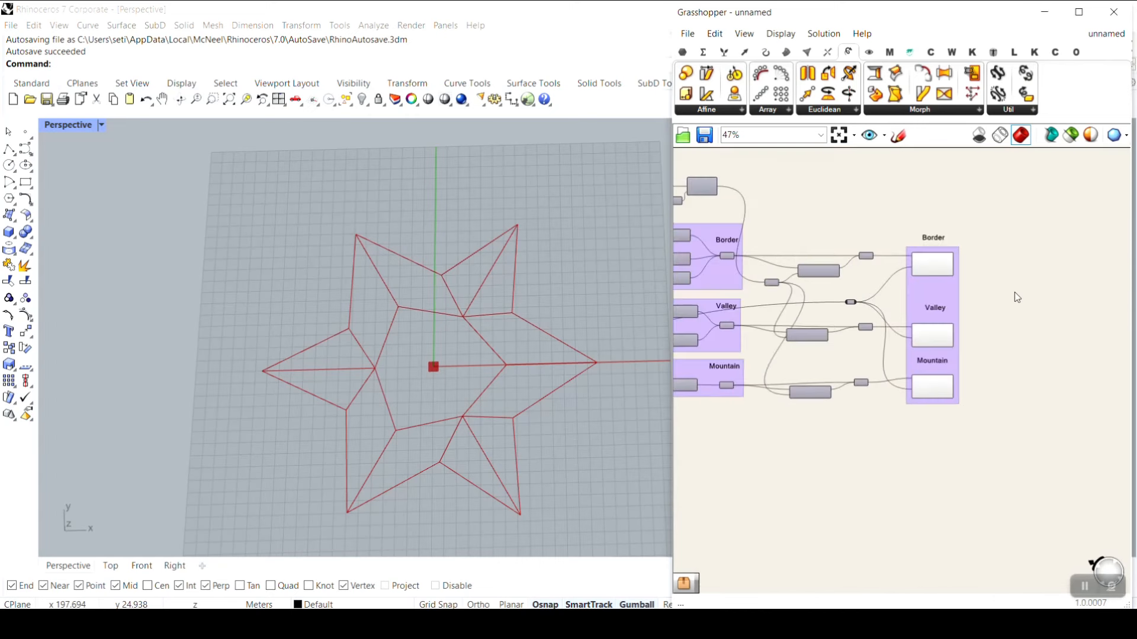
scroll(1017, 298, up, 2)
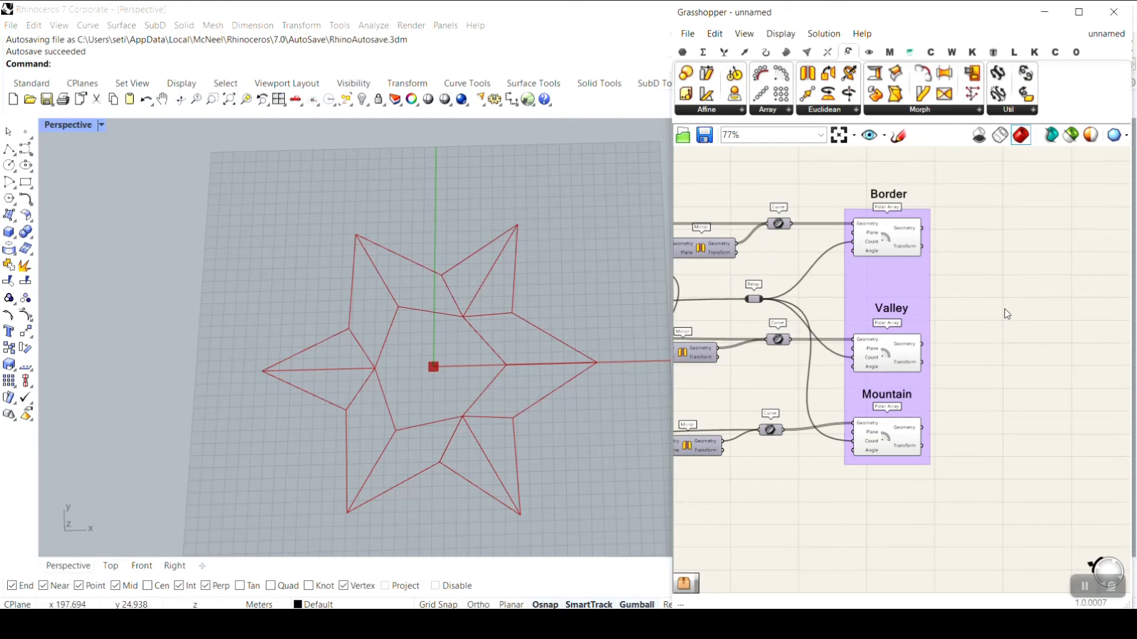
scroll(396, 367, down, 6)
scroll(396, 368, up, 6)
right_drag(398, 366, 420, 388)
scroll(421, 388, up, 2)
scroll(386, 329, down, 6)
right_drag(386, 330, 396, 365)
scroll(402, 380, up, 6)
scroll(408, 400, down, 4)
right_drag(405, 407, 408, 396)
scroll(417, 379, up, 2)
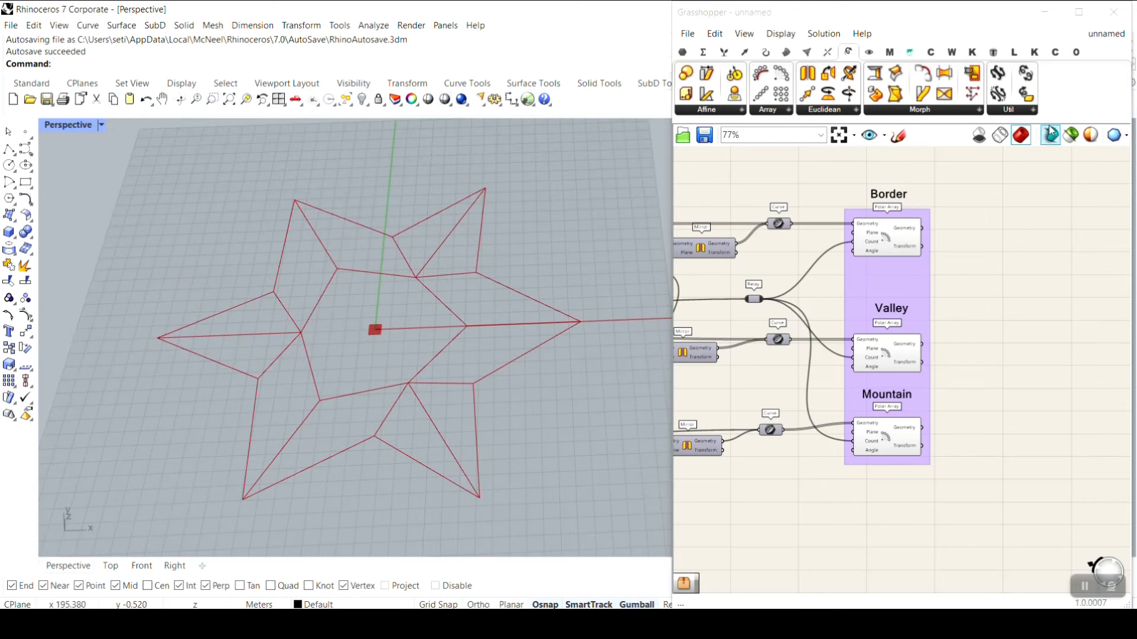
- Show the Crane components, then open Grasshopper's Components Folder and its crane subfolder
click(937, 57)
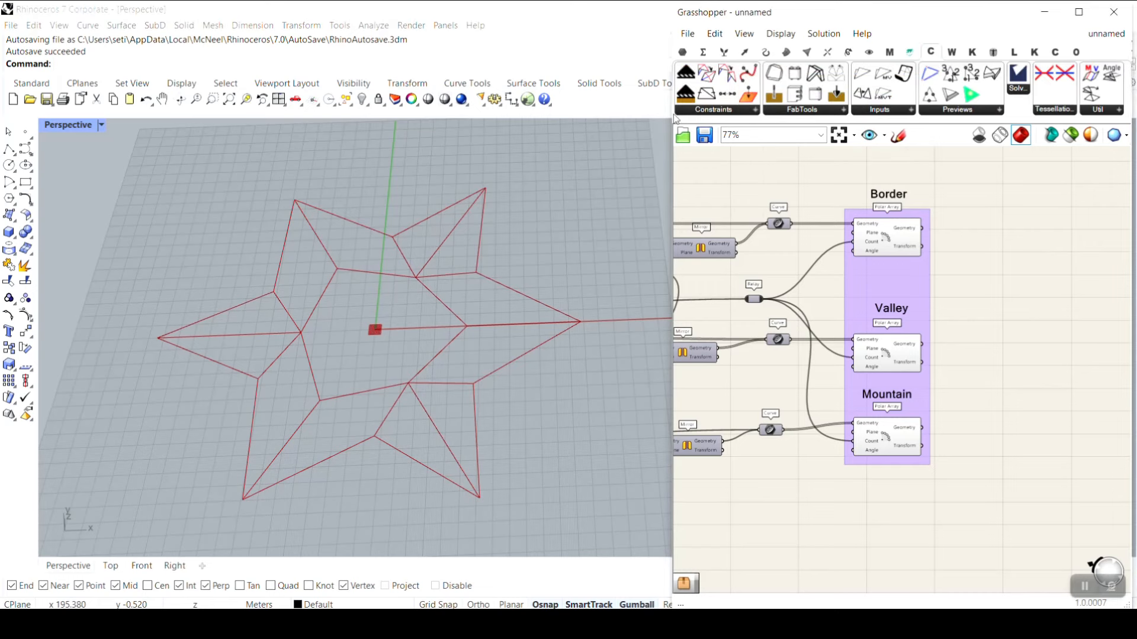
click(688, 34)
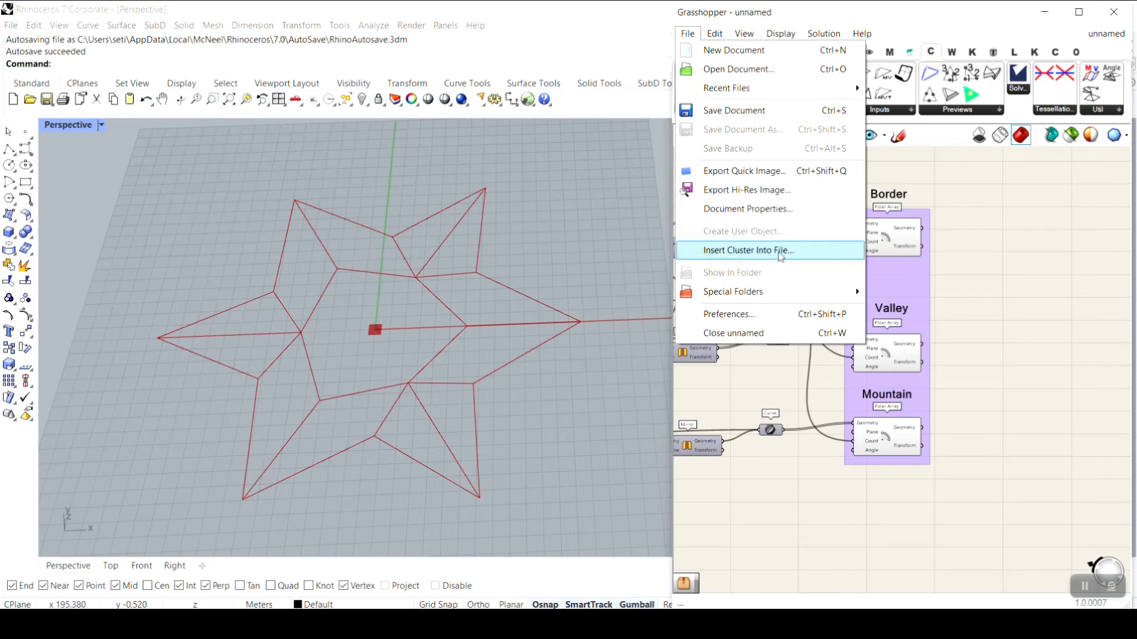
mouse_move(829, 286)
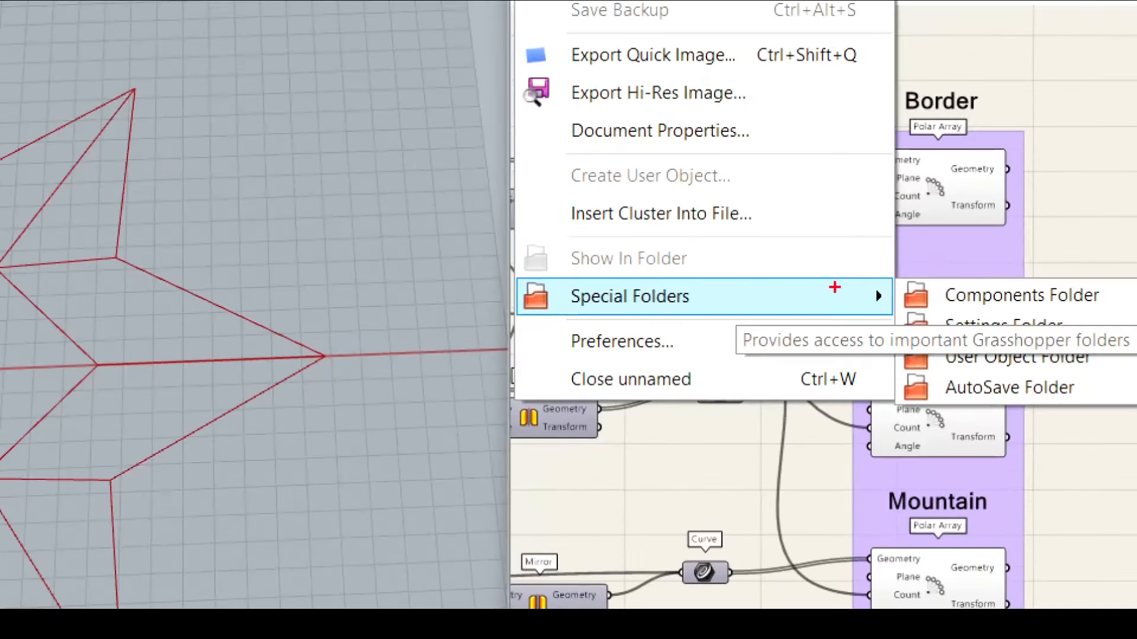
ctrl+drag(900, 275, 1114, 325)
key(Escape)
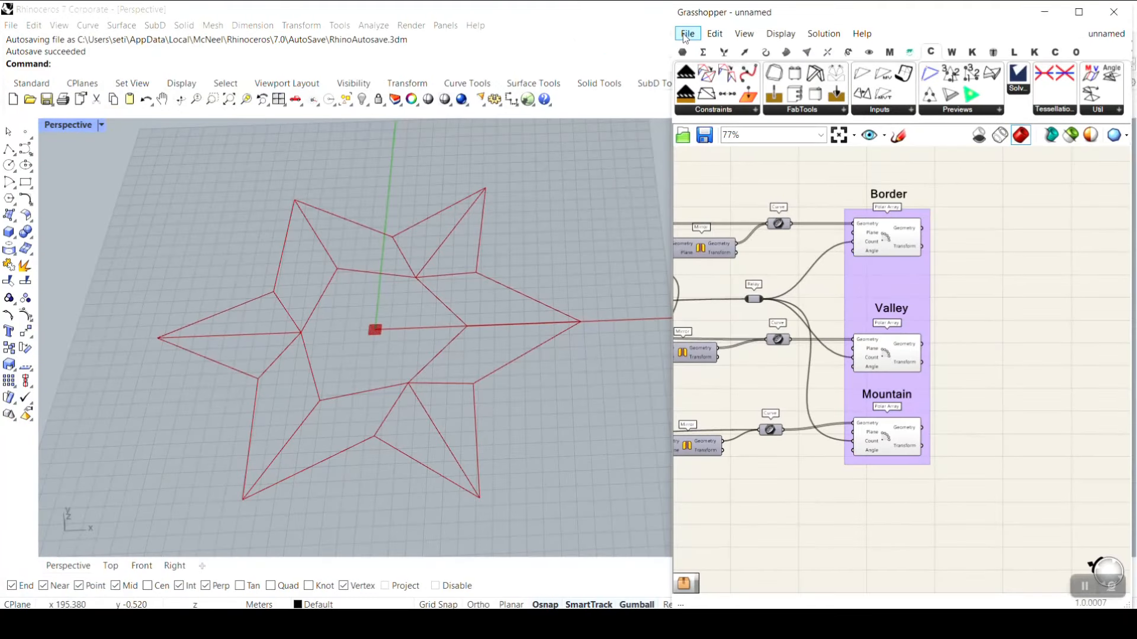
click(687, 35)
mouse_move(855, 287)
click(935, 290)
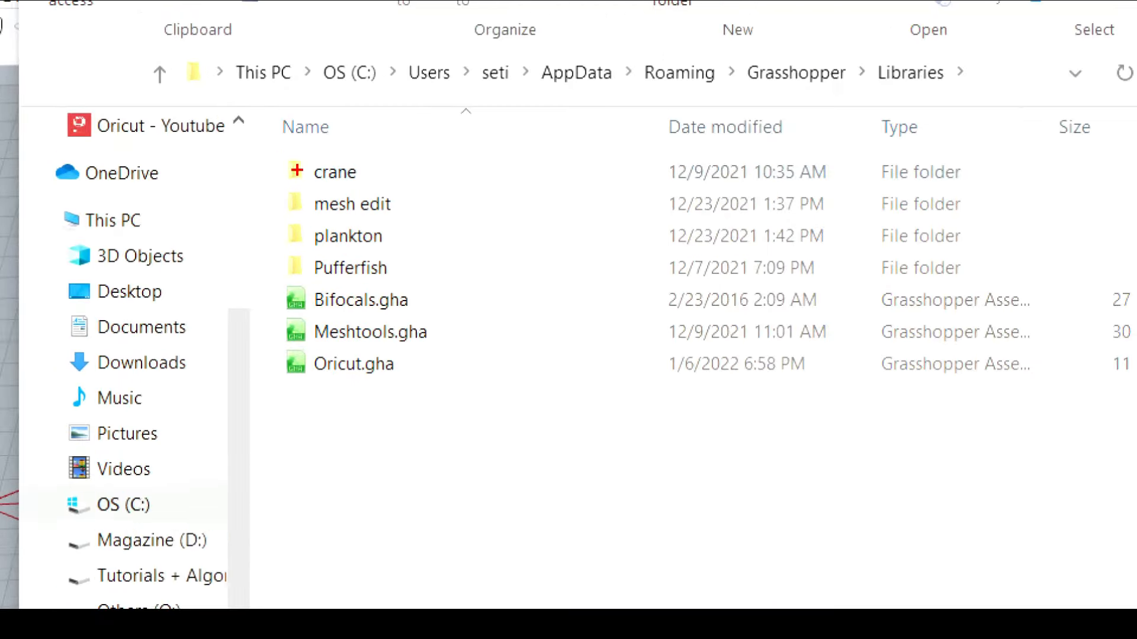
ctrl+drag(305, 164, 357, 179)
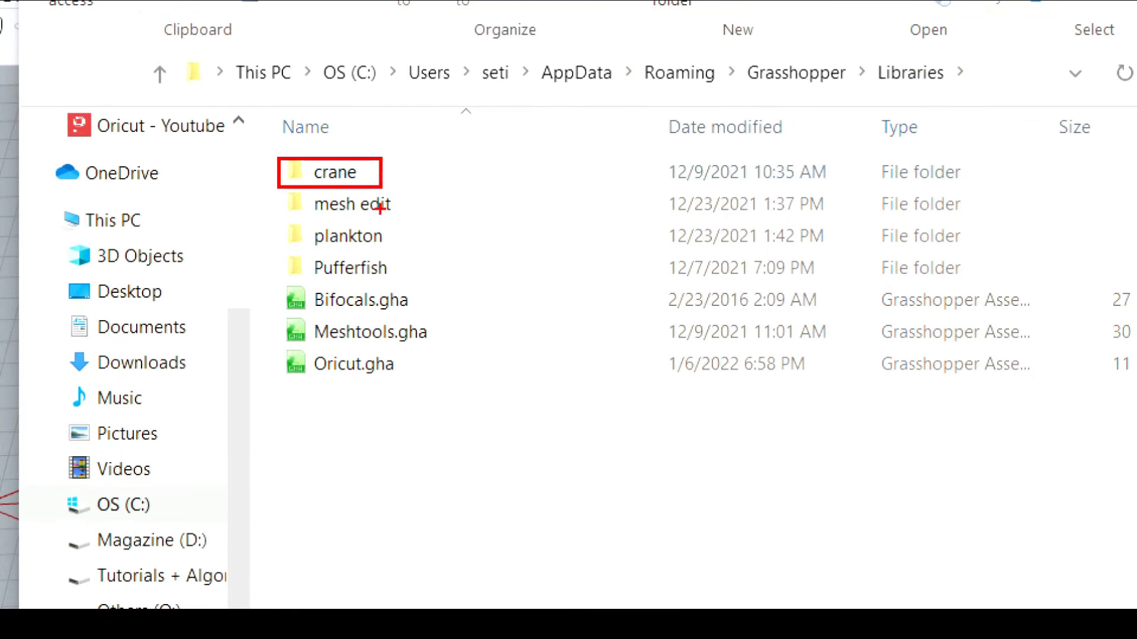
double_click(335, 173)
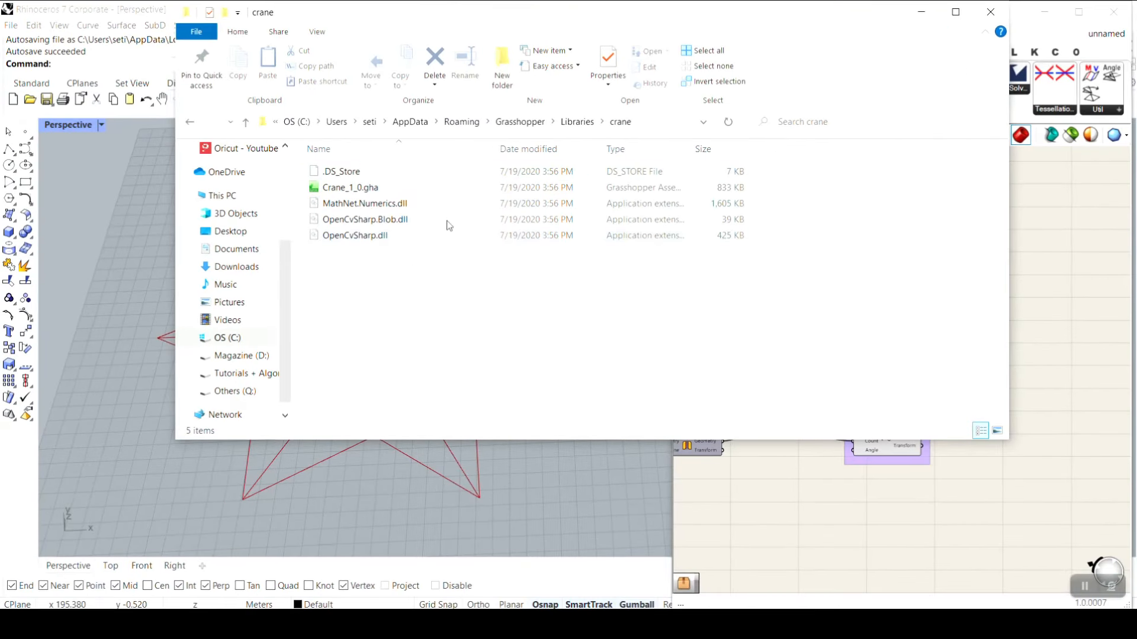
- Check the file properties of .DS_Store in the crane library folder, then close the dialog and the folder window
right_click(356, 178)
click(276, 493)
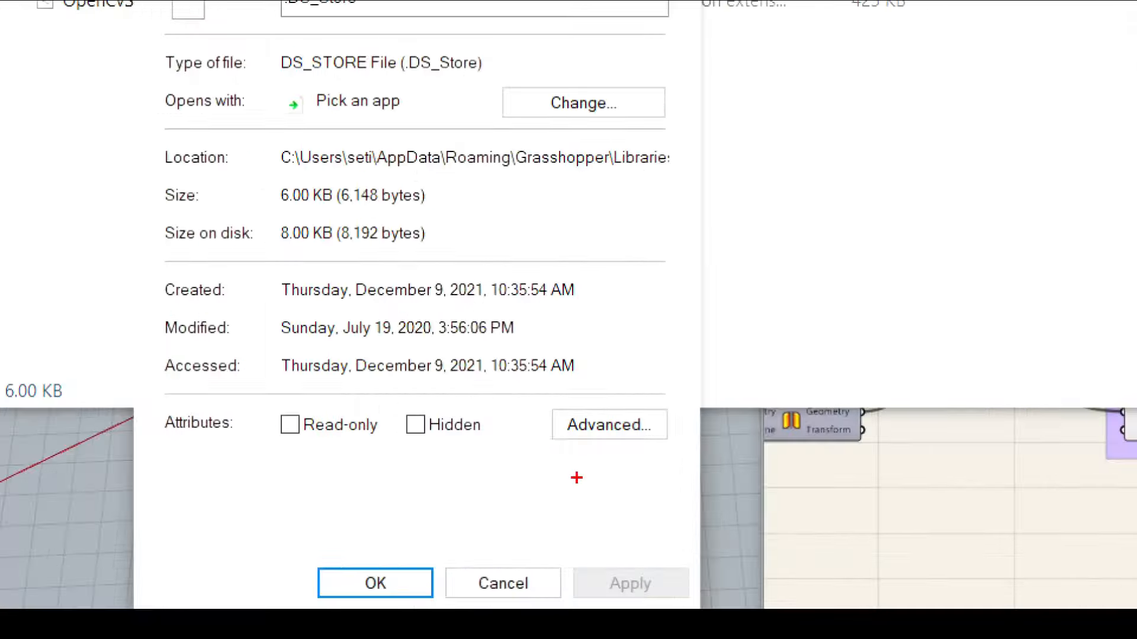
mouse_move(566, 459)
mouse_down()
mouse_move(628, 480)
mouse_move(644, 462)
mouse_up()
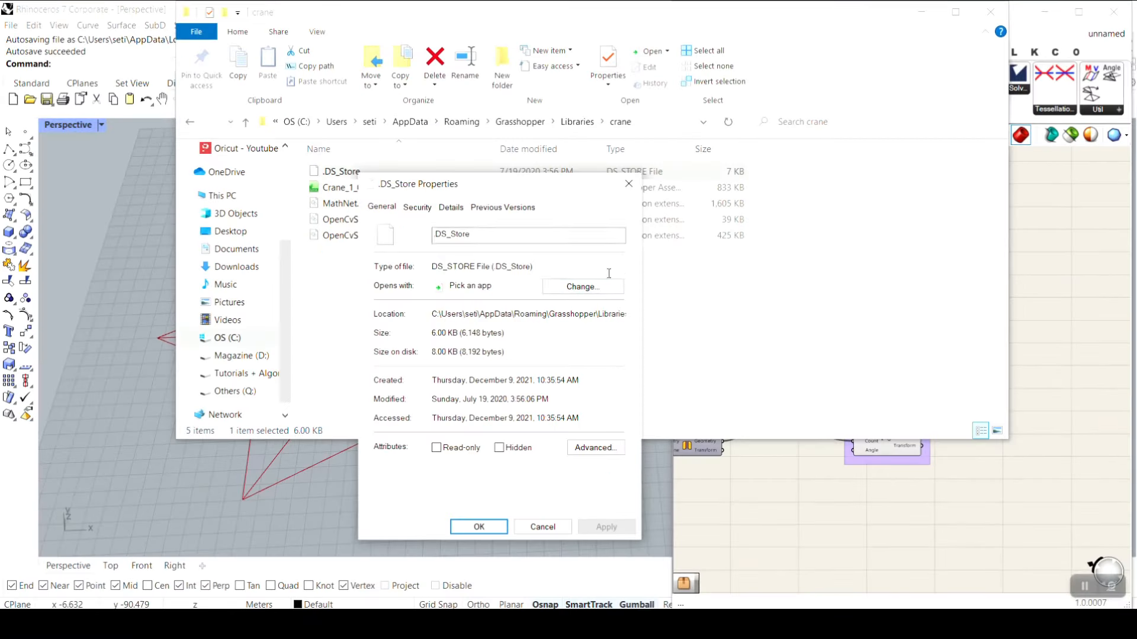
click(625, 181)
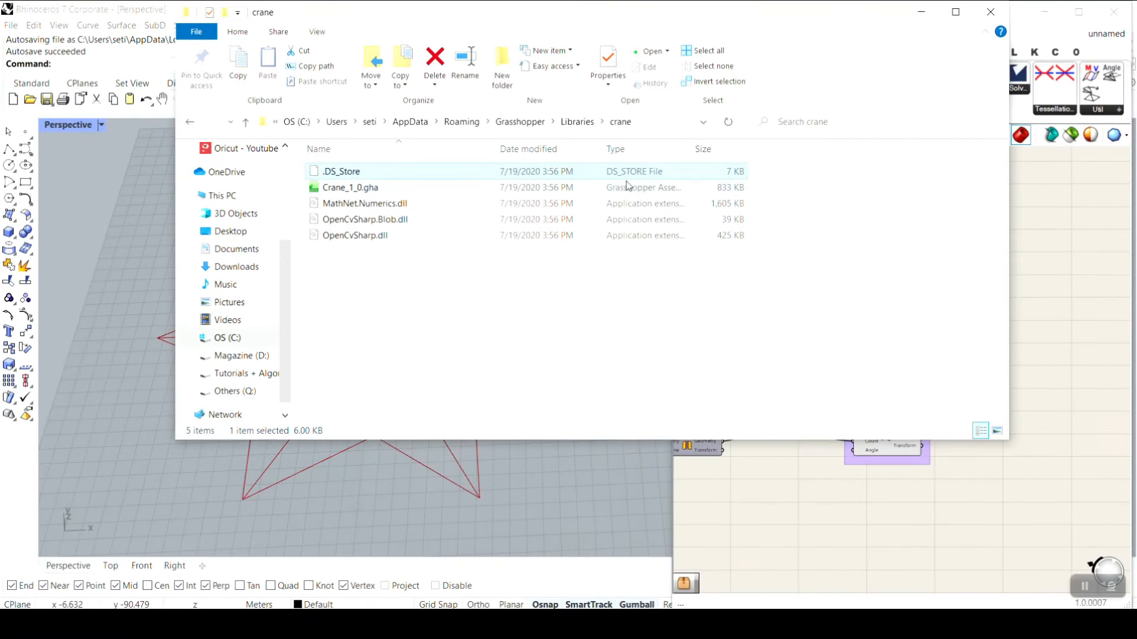
click(990, 12)
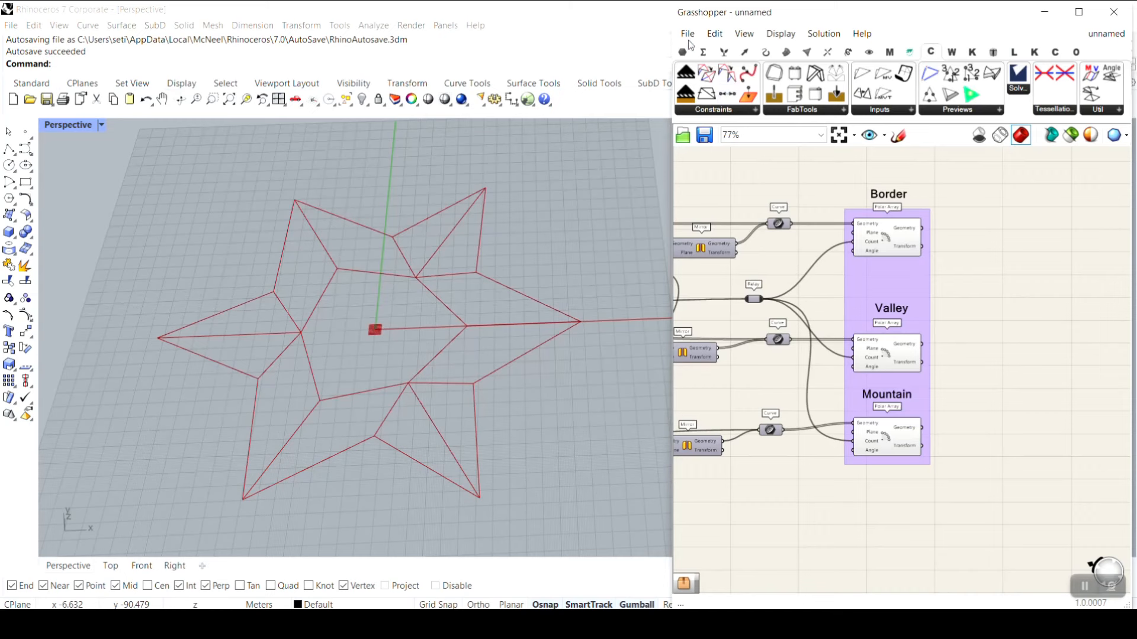
- Open Grasshopper's User Object Folder and its crane subfolder
click(688, 34)
mouse_move(855, 288)
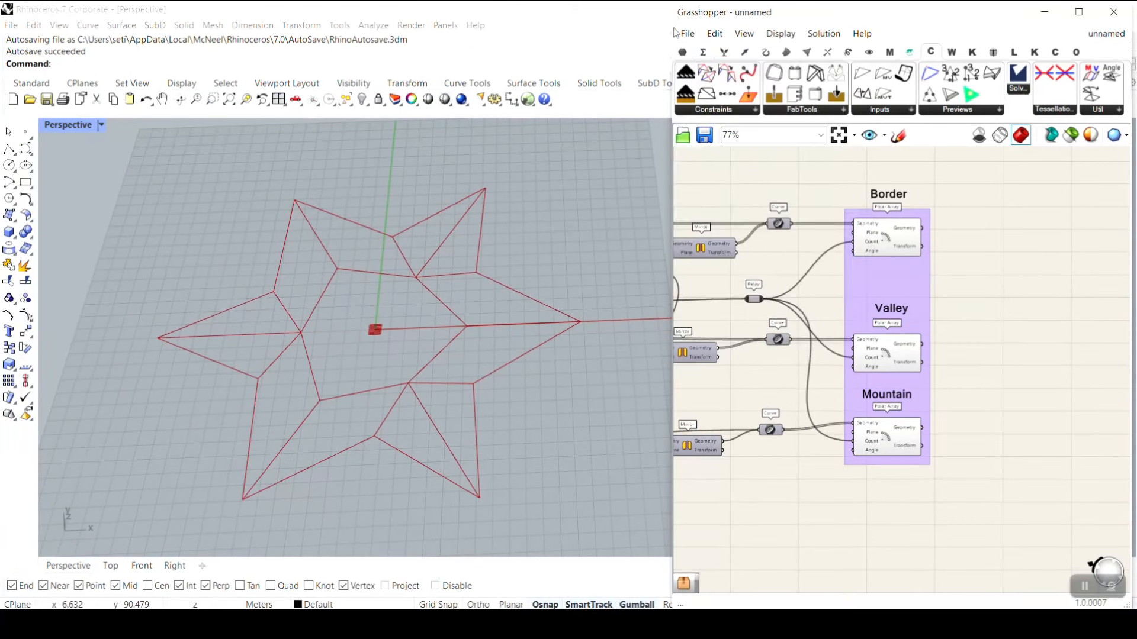
click(687, 33)
mouse_move(762, 294)
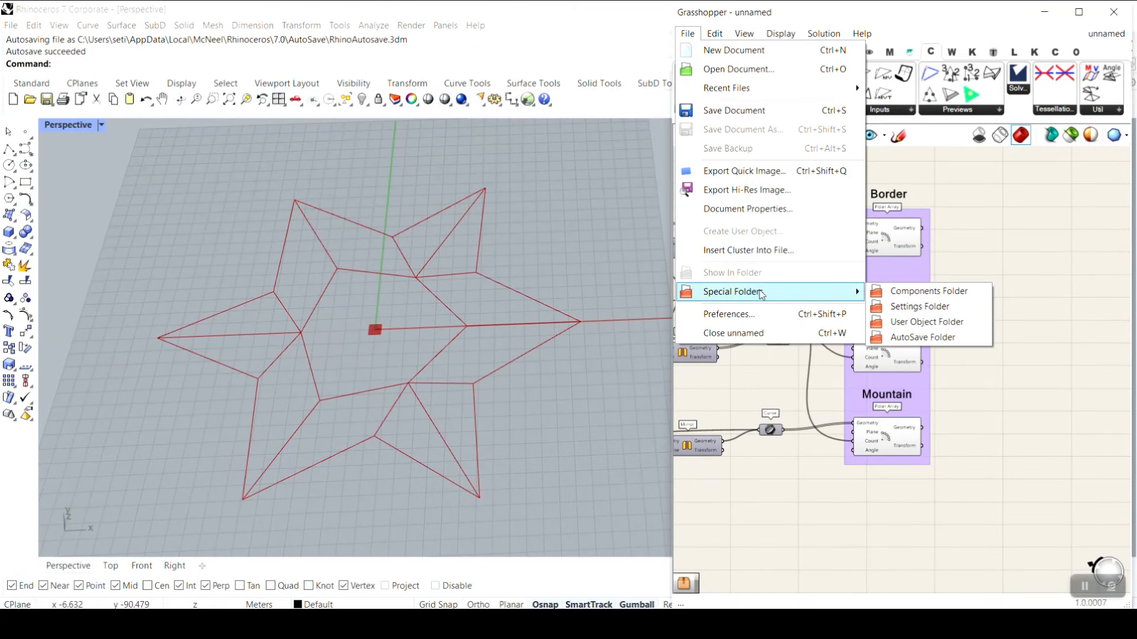
click(965, 321)
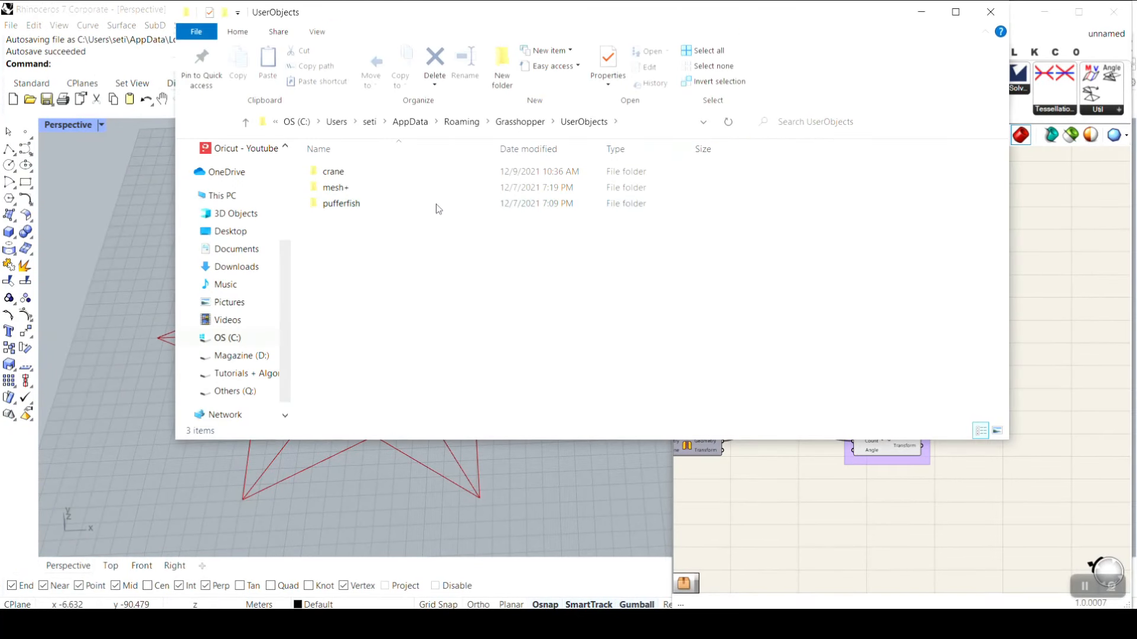
double_click(346, 177)
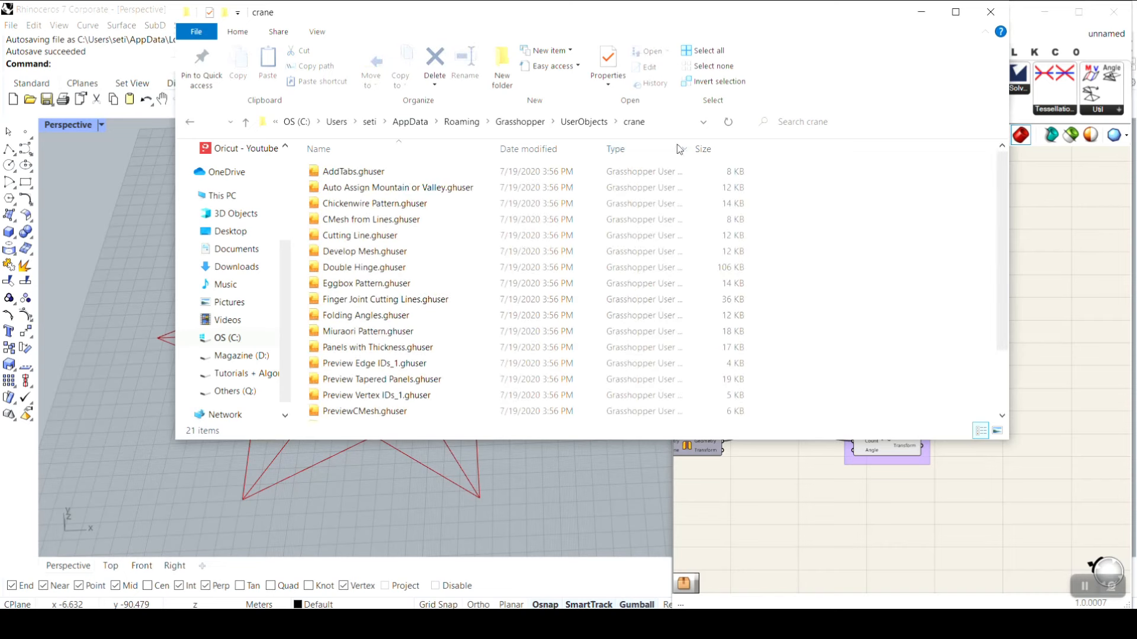
- Go back to the UserObjects folder, reopen its crane subfolder to review the .ghuser files, and close the window
click(584, 121)
key(ctrl+1)
click(335, 167)
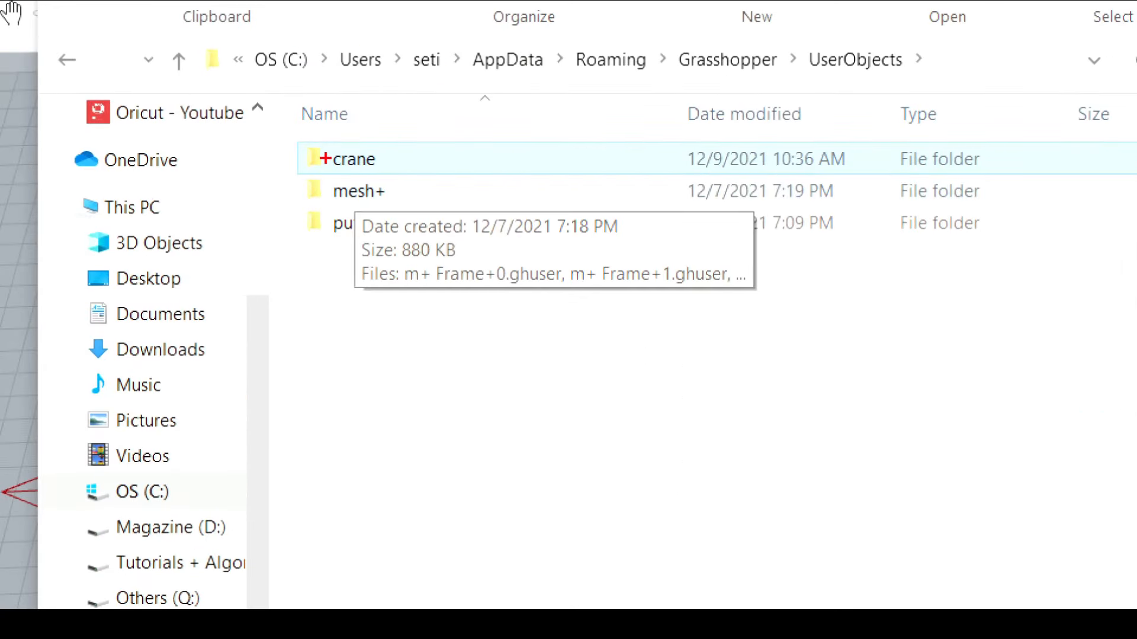
ctrl+drag(300, 142, 397, 171)
key(Escape)
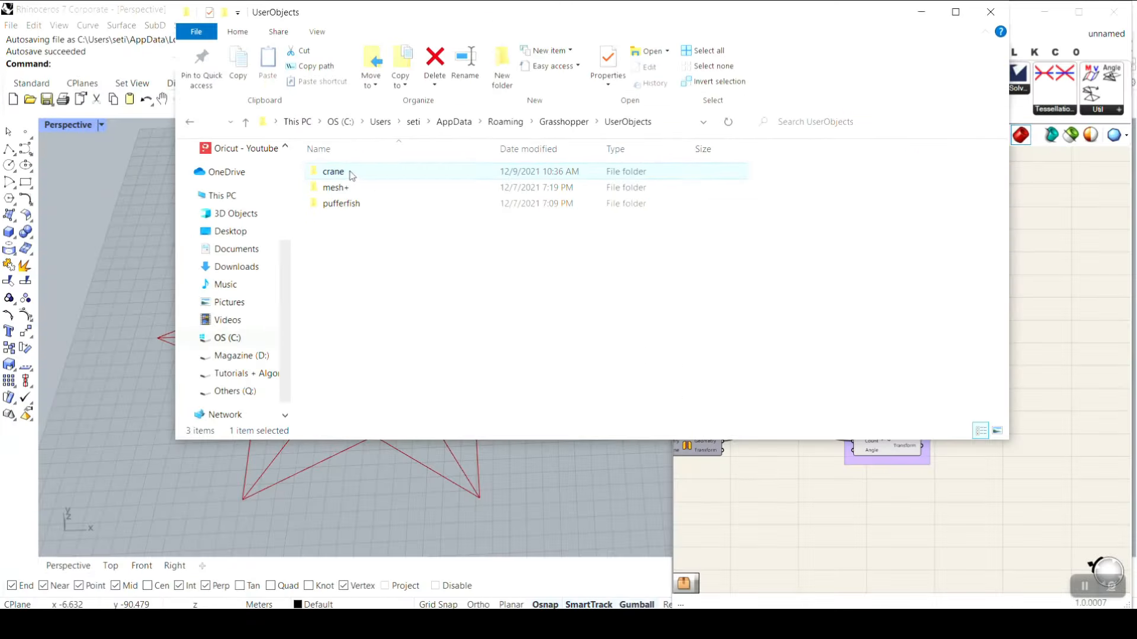
double_click(348, 173)
key(ctrl+1)
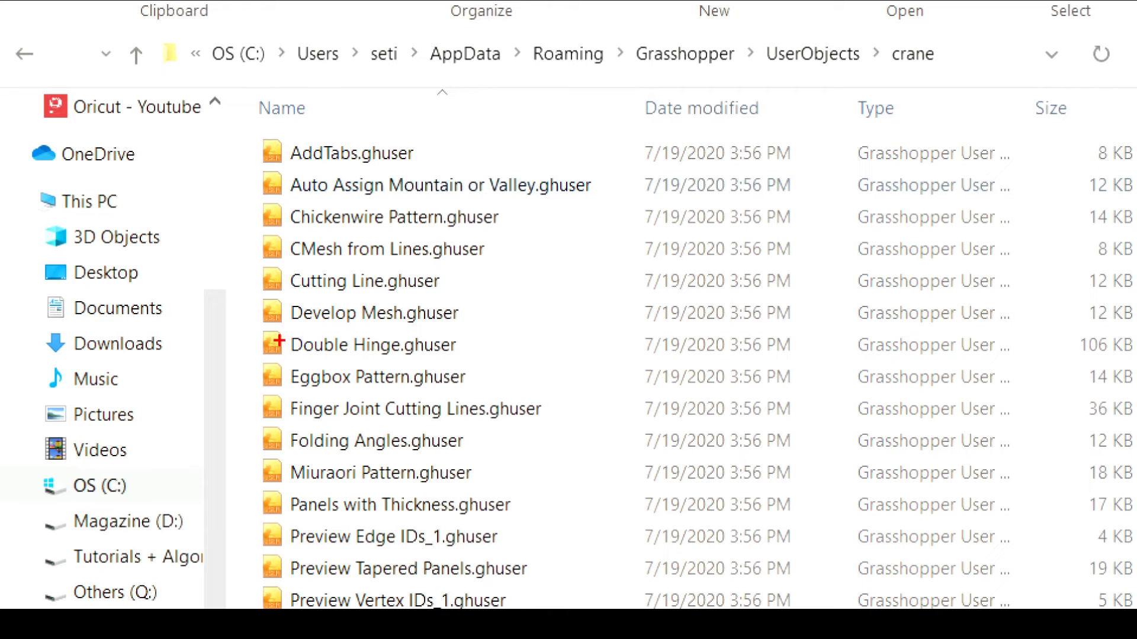
key(Escape)
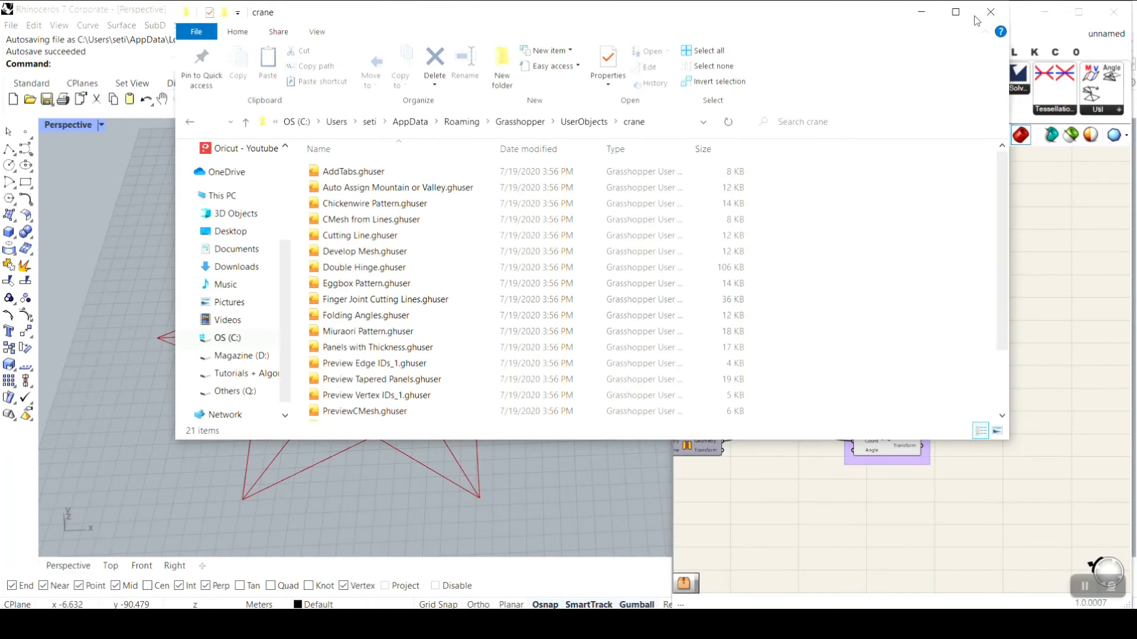
click(990, 12)
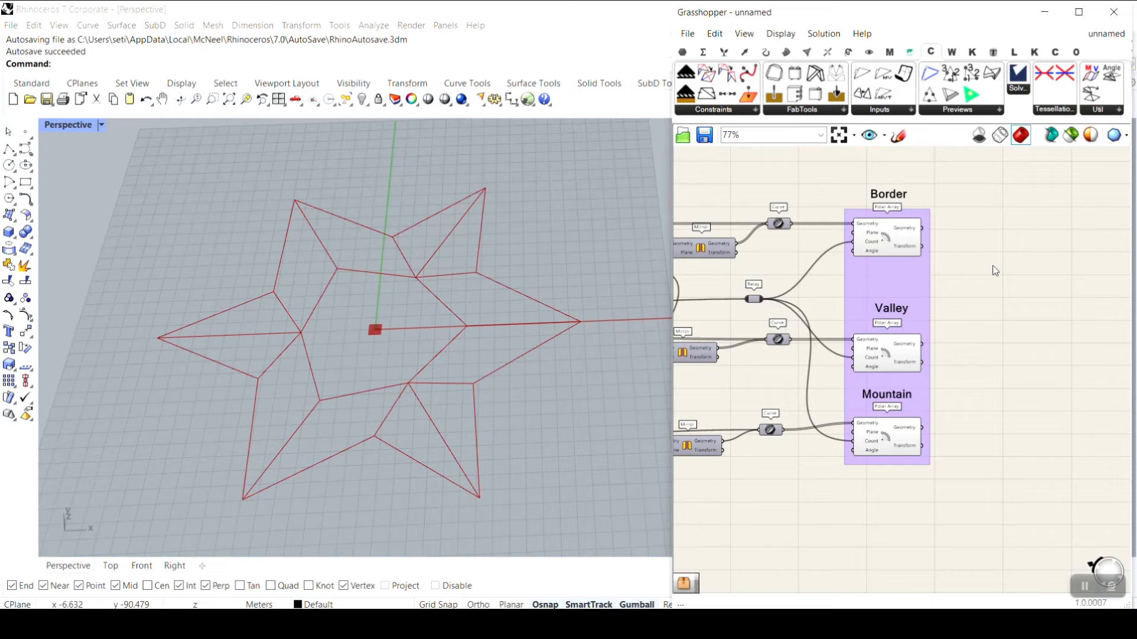
- Place a CraneSolver component beyond the Polar Array group, leaving free space in front of its inputs
scroll(953, 274, down, 4)
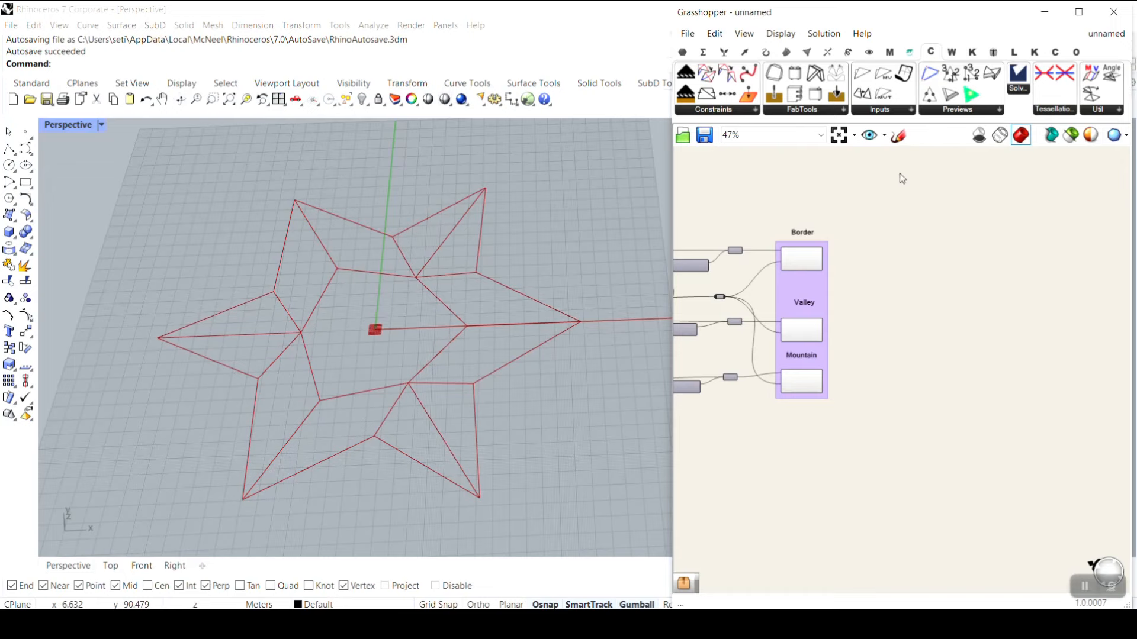
drag(1023, 76, 921, 379)
scroll(917, 367, up, 4)
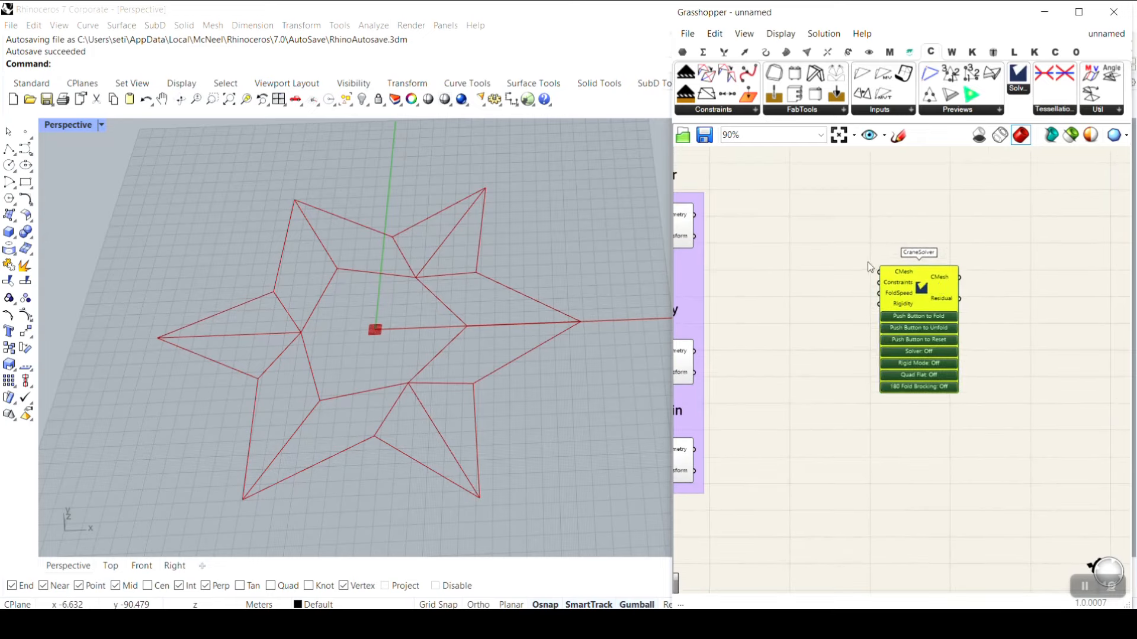
scroll(890, 271, up, 3)
scroll(899, 318, down, 3)
drag(929, 314, 993, 322)
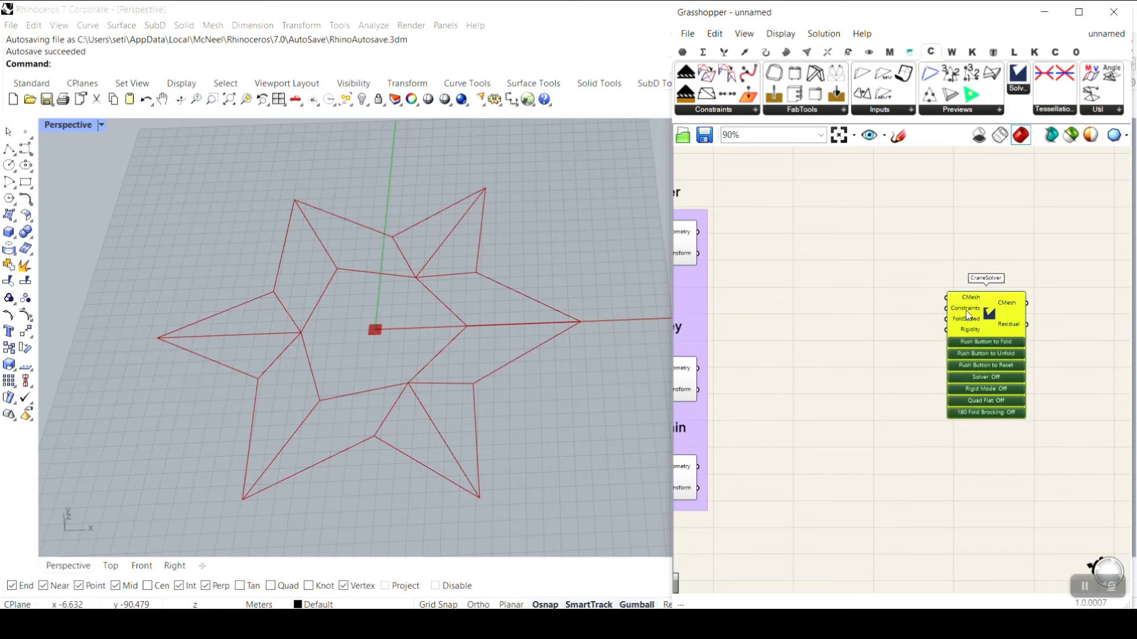
scroll(970, 296, up, 5)
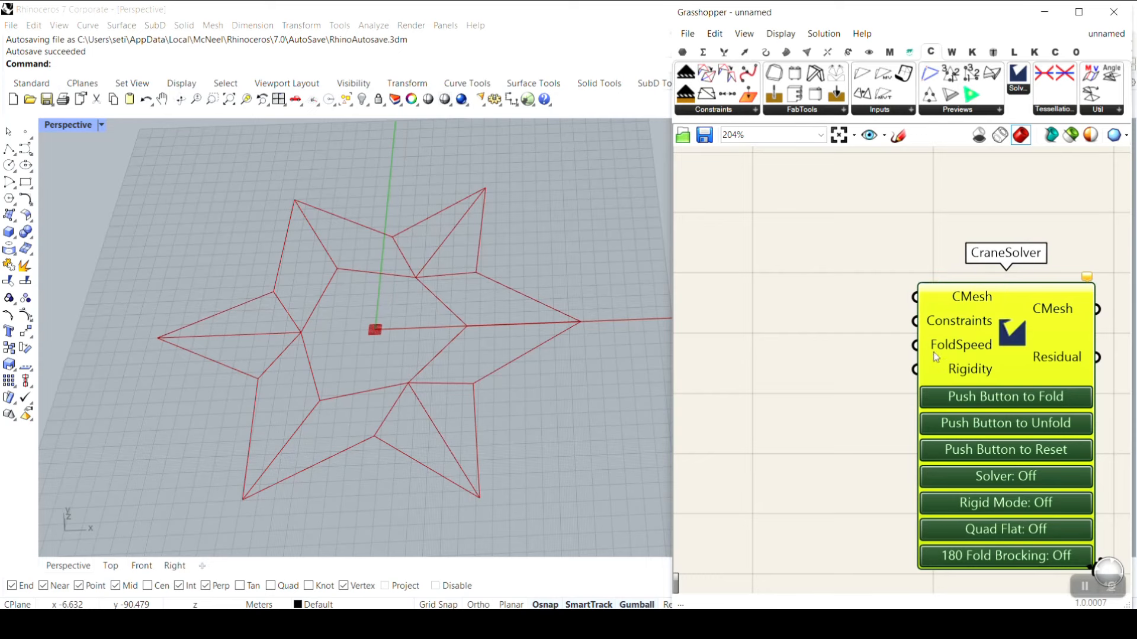
- Add a number slider ranging from 0.10 to 3.00 in front of the CraneSolver inputs
scroll(933, 351, up, 2)
double_click(872, 332)
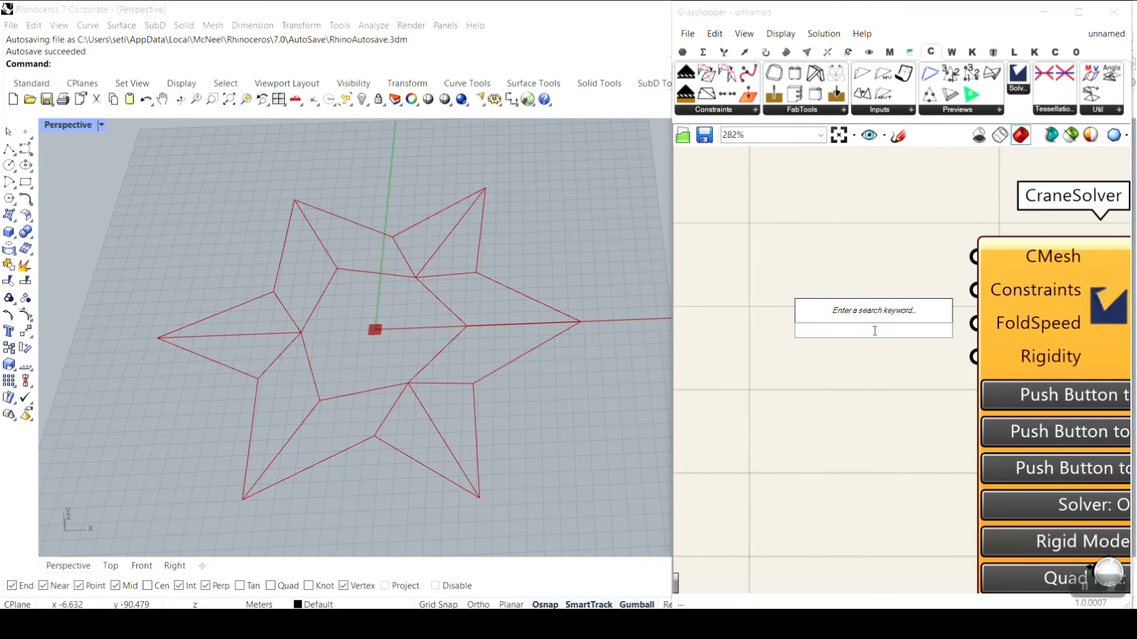
text(9.1)
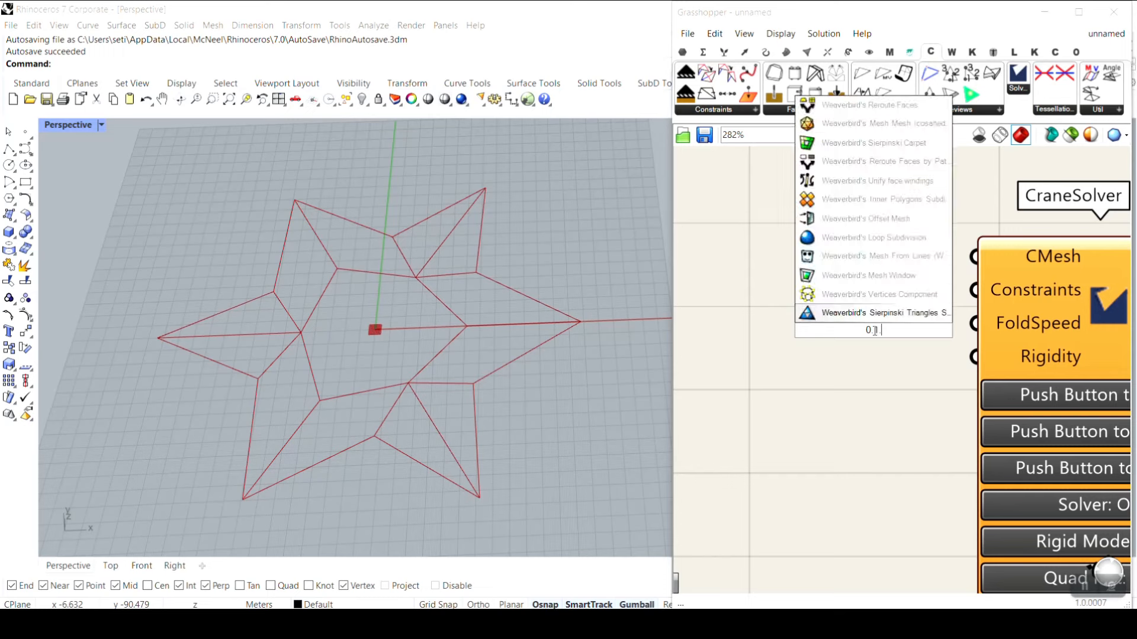
text(..1.00)
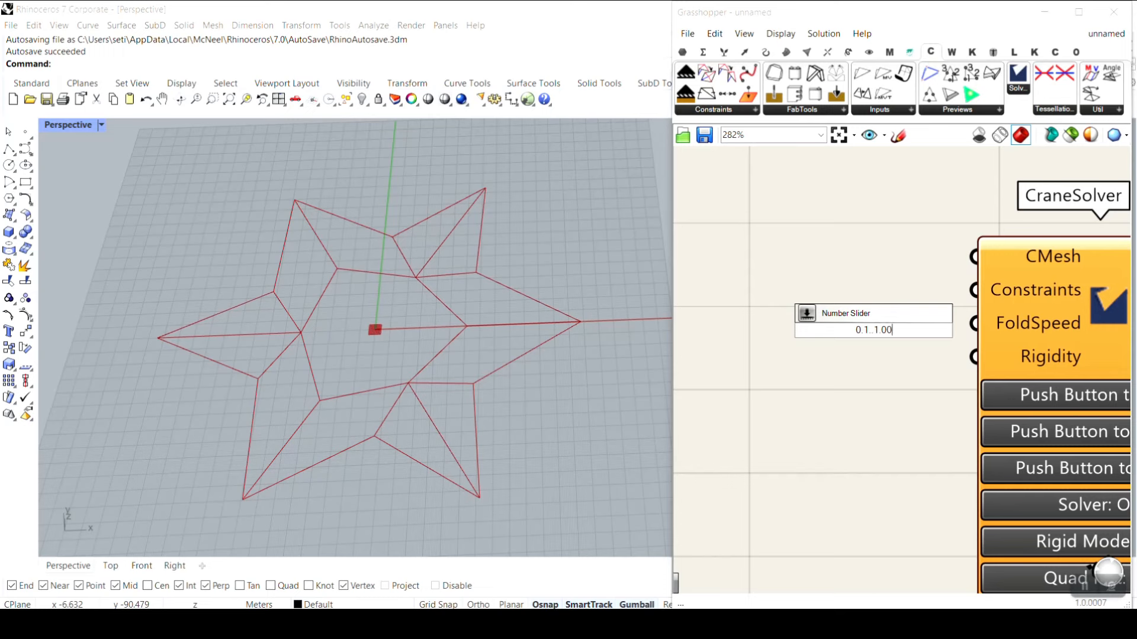
key(BackSpace)
key(BackSpace)
text(.00)
key(Return)
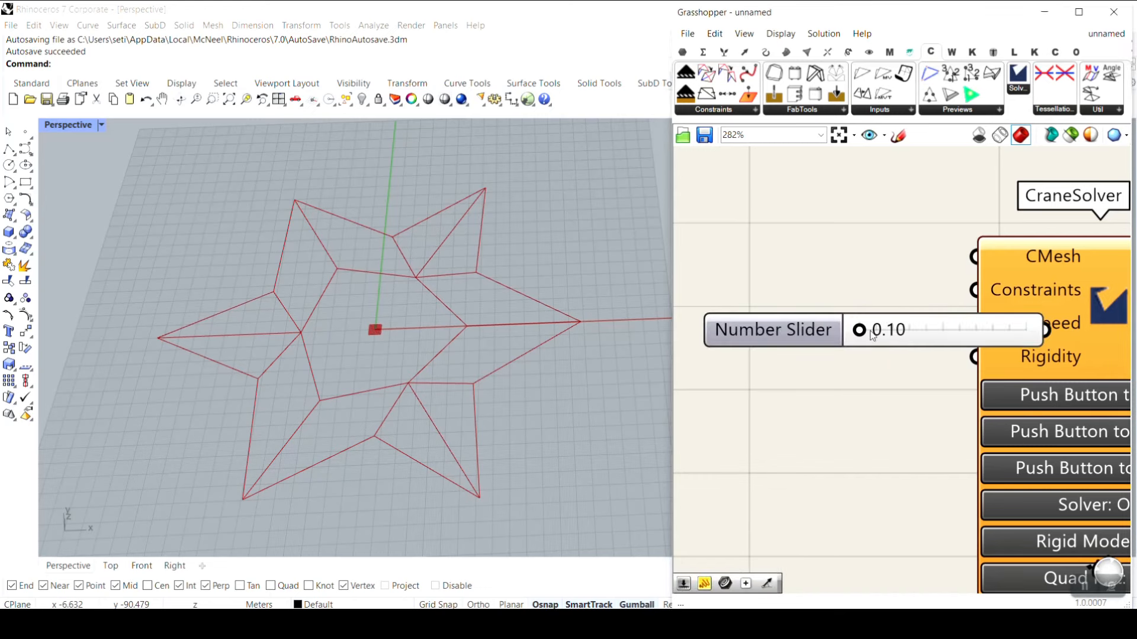
- Clear the slider's default name and connect it to CraneSolver's FoldSpeed input, discarding the extra copy of the slider
scroll(972, 319, down, 2)
right_click(995, 308)
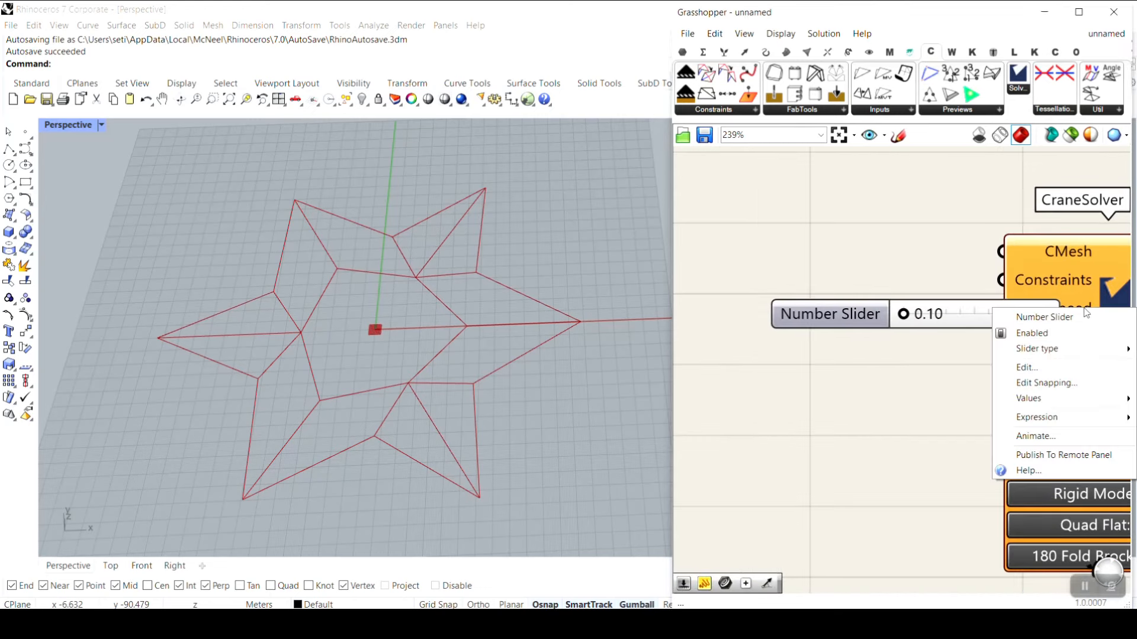
key(BackSpace)
click(927, 272)
drag(1082, 318, 841, 321)
drag(956, 319, 933, 318)
drag(855, 318, 969, 347)
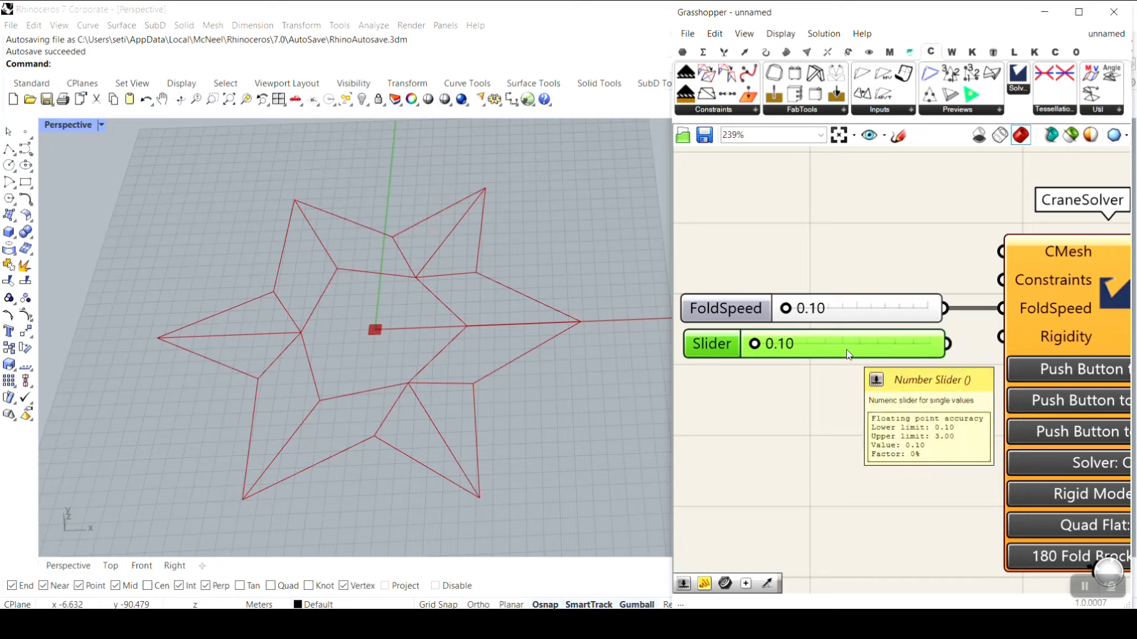
key(Delete)
- Add an integer number slider ranging from 1 to 20 below the FoldSpeed slider and clear its default name
double_click(841, 359)
text(1.20)
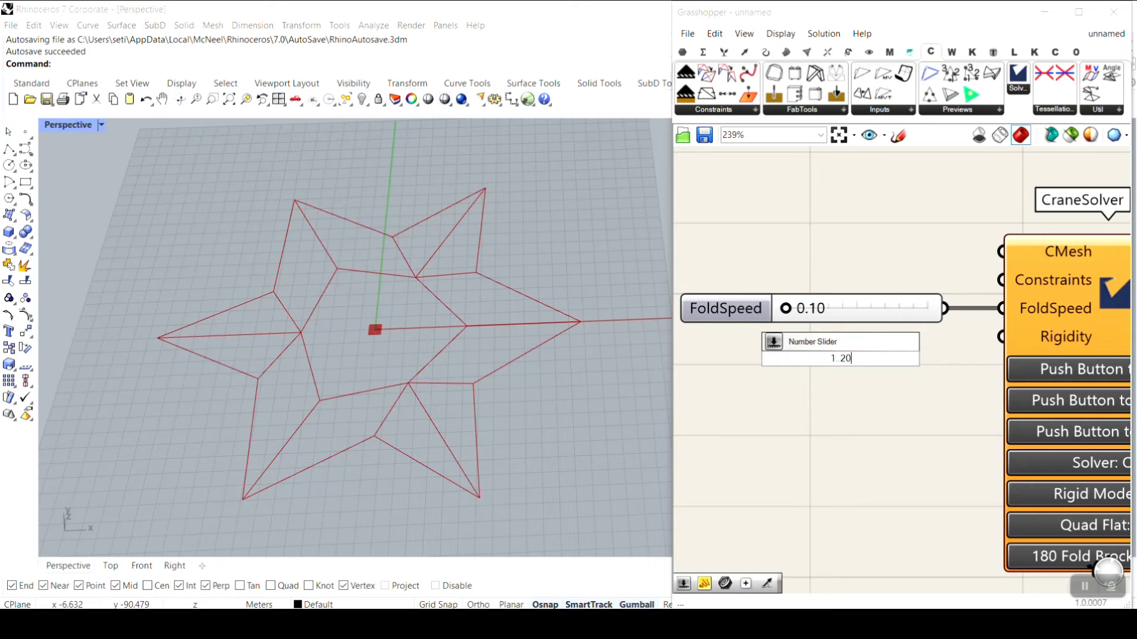
key(Return)
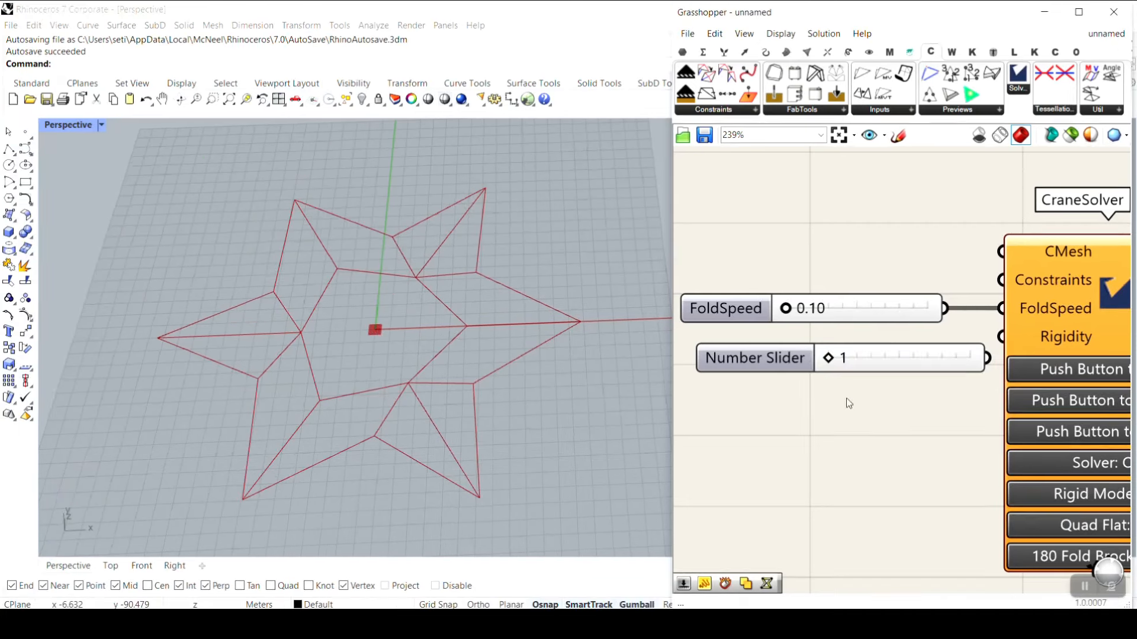
right_click(785, 364)
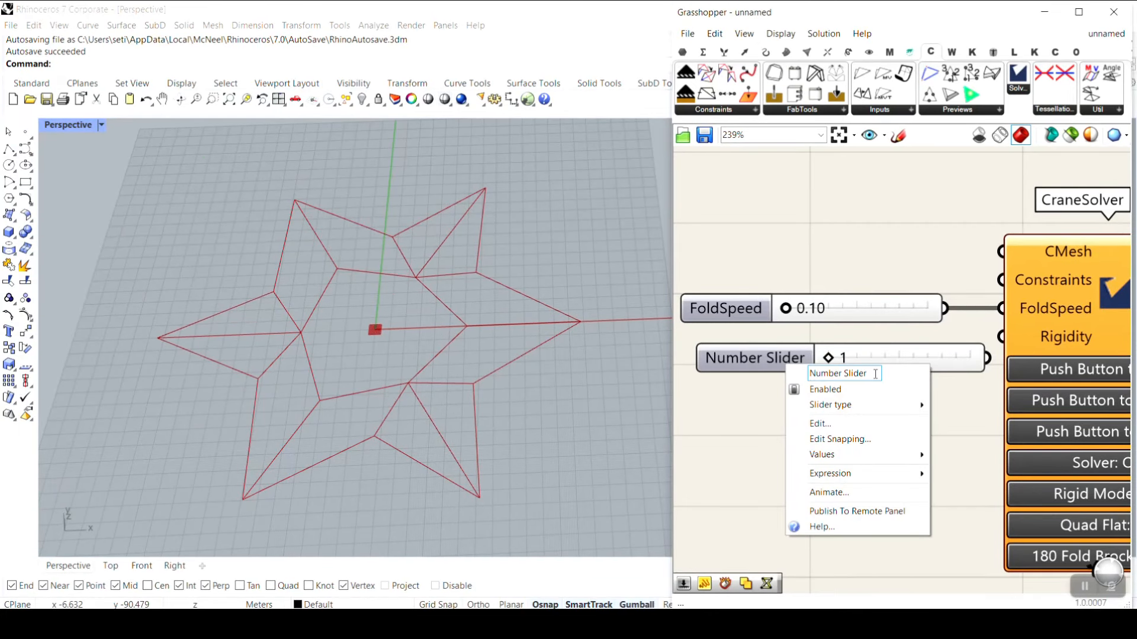
key(BackSpace)
click(848, 339)
- Connect the integer slider to CraneSolver's Rigidity input and arrange it beneath the FoldSpeed slider
drag(987, 358, 916, 351)
drag(843, 355, 848, 355)
drag(880, 282, 831, 371)
scroll(853, 372, down, 3)
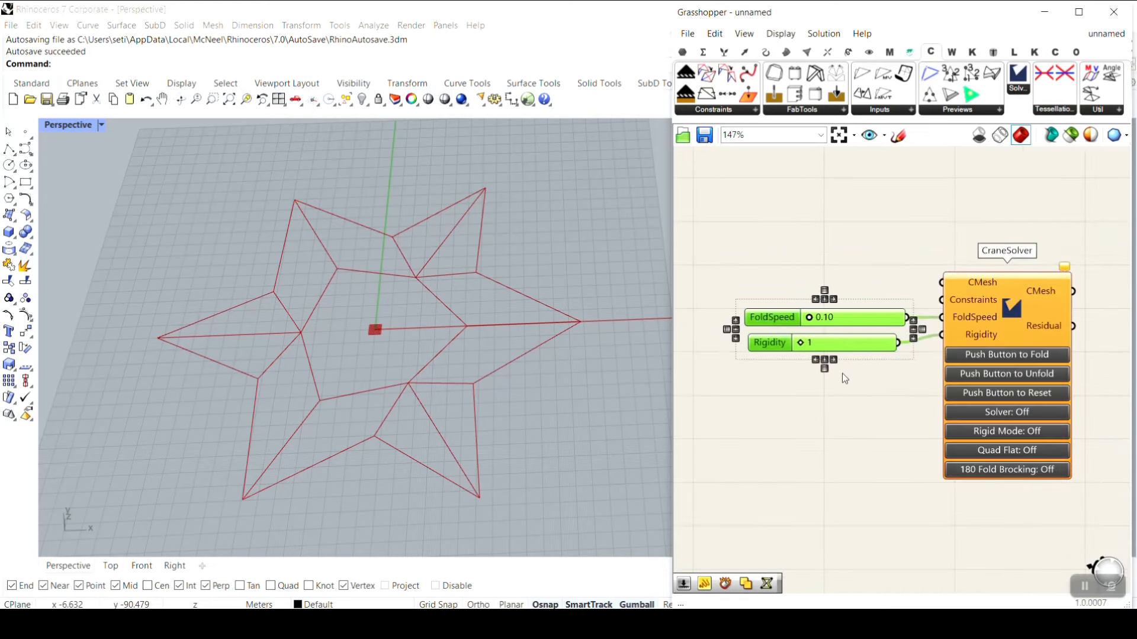
scroll(964, 277, up, 5)
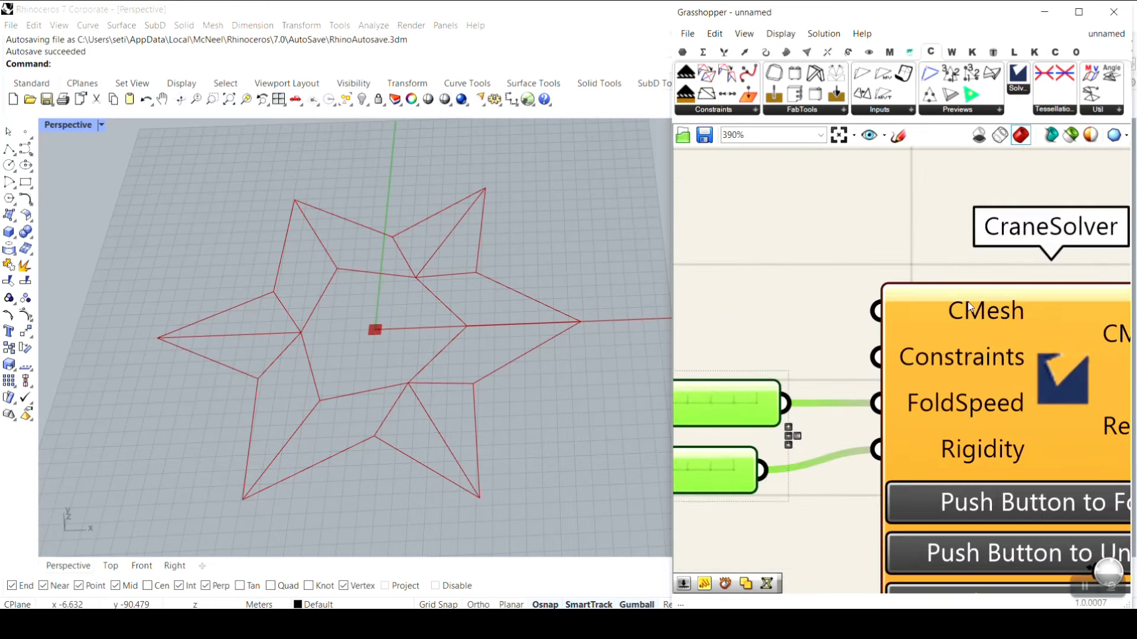
scroll(967, 328, down, 10)
drag(1028, 298, 901, 420)
click(996, 309)
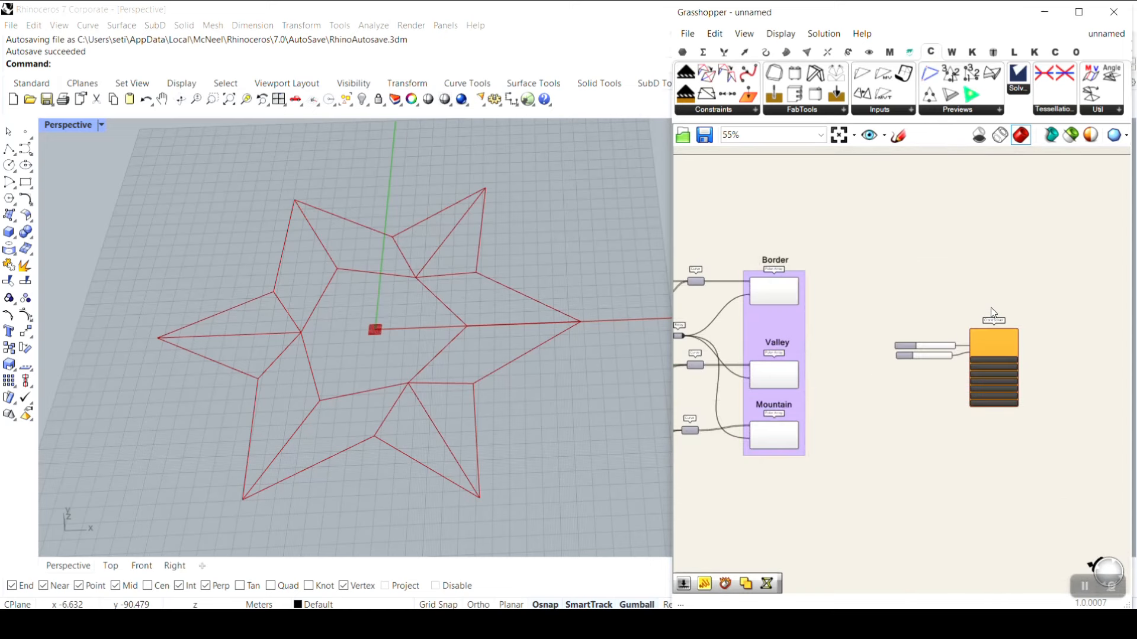
scroll(990, 307, up, 3)
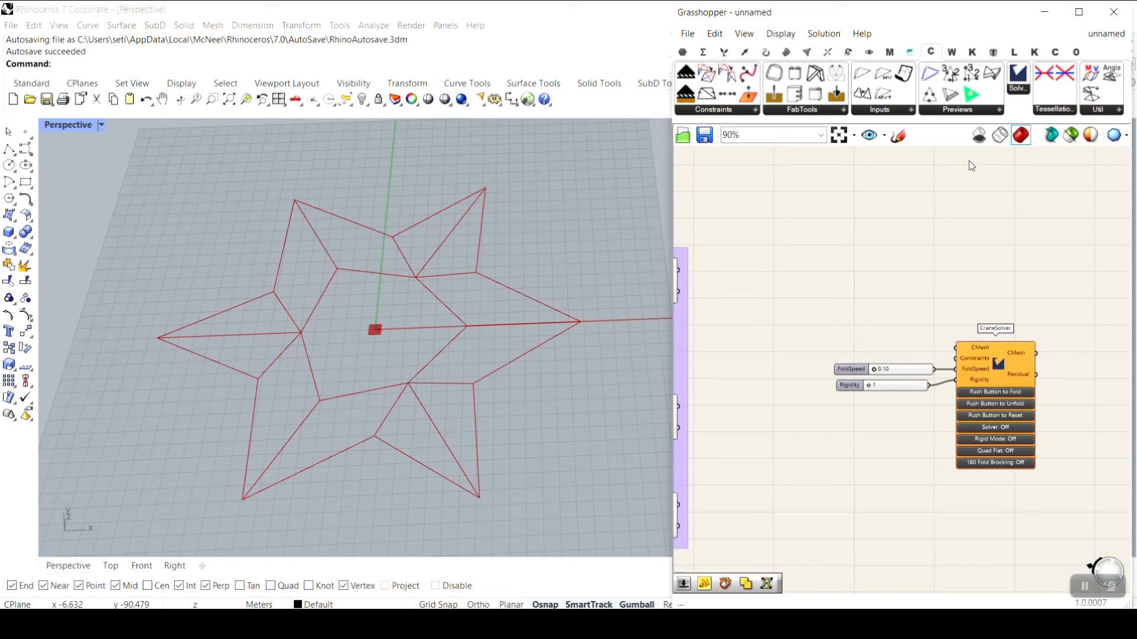
click(903, 115)
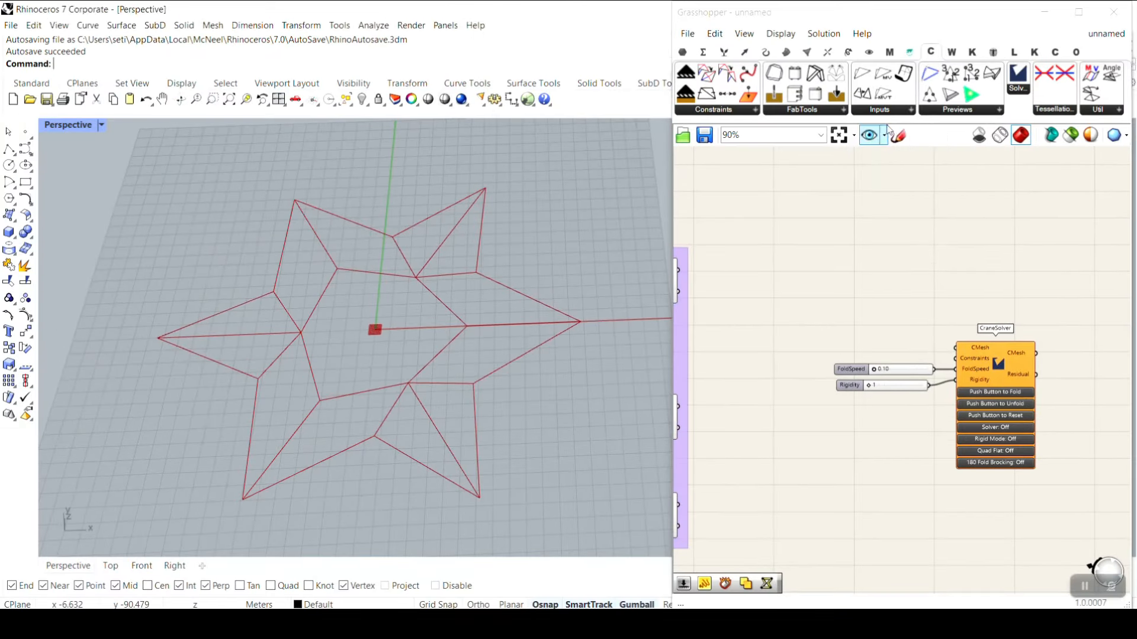
click(894, 139)
click(862, 259)
scroll(876, 237, up, 2)
click(852, 277)
key(Delete)
- Try a CMesh_MVTlines component above the CraneSolver sliders and undo its placement
click(880, 109)
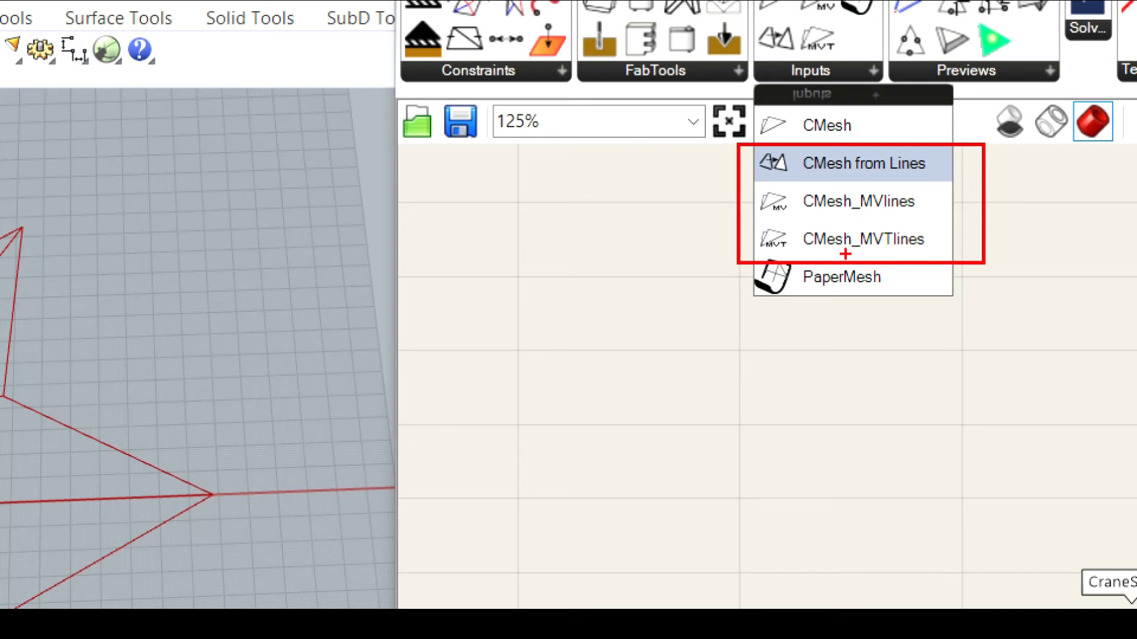
key(Escape)
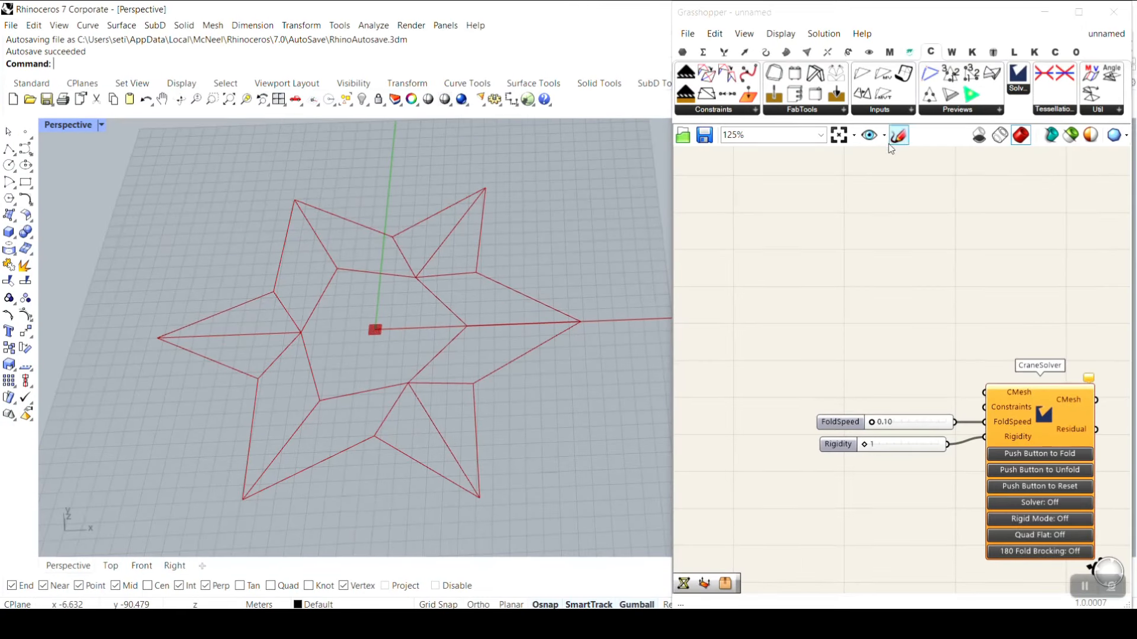
click(838, 71)
drag(863, 238, 776, 336)
scroll(830, 264, up, 2)
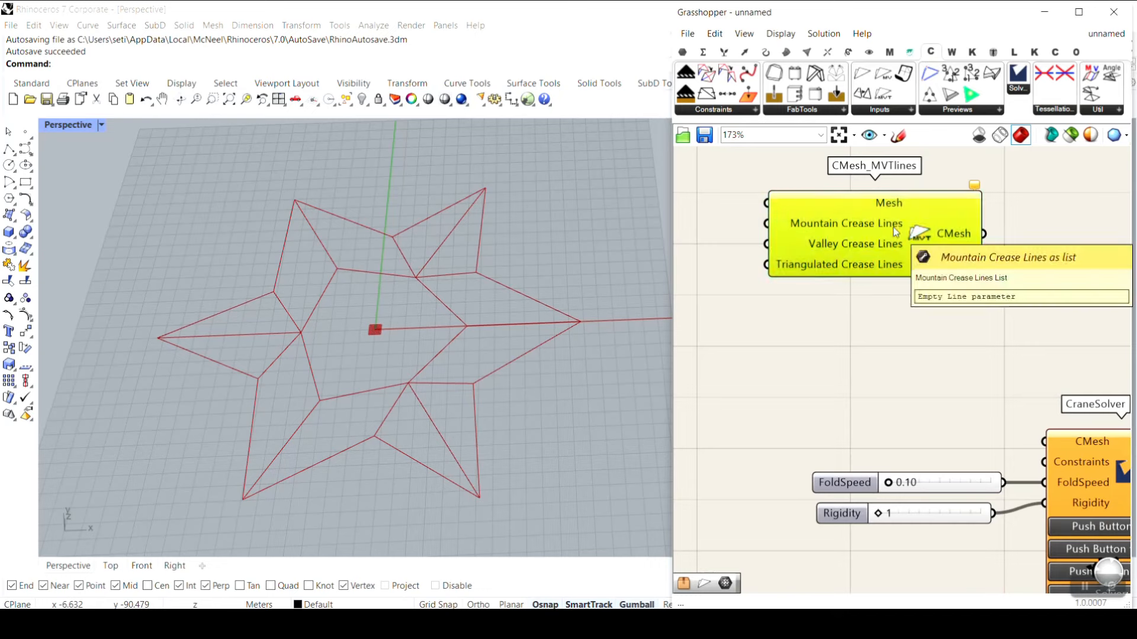
key(ctrl+z)
- Place a CMesh from Lines component above the FoldSpeed slider, with a CMesh_MVlines component beneath it
click(886, 112)
drag(882, 156, 852, 231)
click(890, 114)
drag(882, 176, 848, 365)
drag(858, 217, 870, 258)
scroll(871, 258, up, 2)
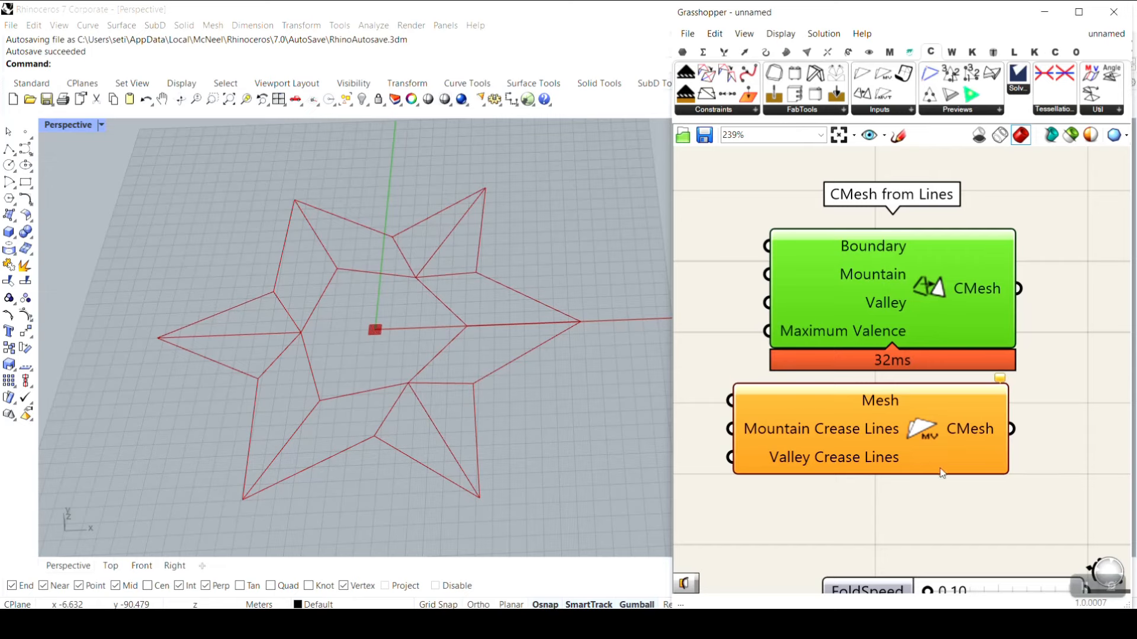
- Compare the inputs of both CMesh components, delete CMesh_MVlines, and reposition CMesh from Lines
click(930, 448)
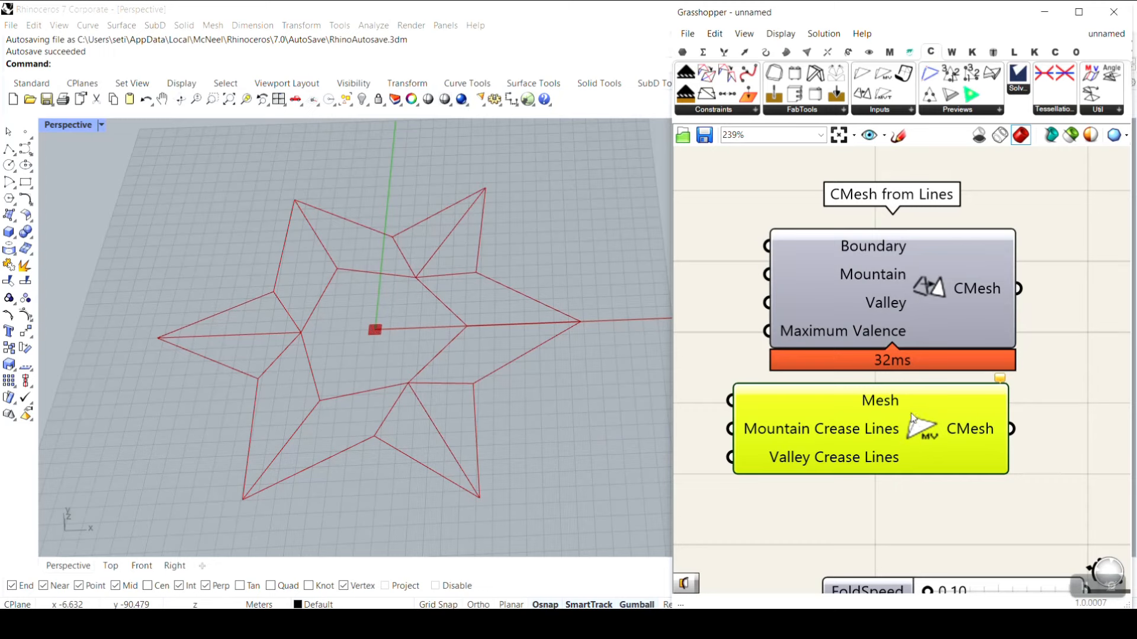
drag(929, 284, 926, 279)
scroll(883, 397, up, 4)
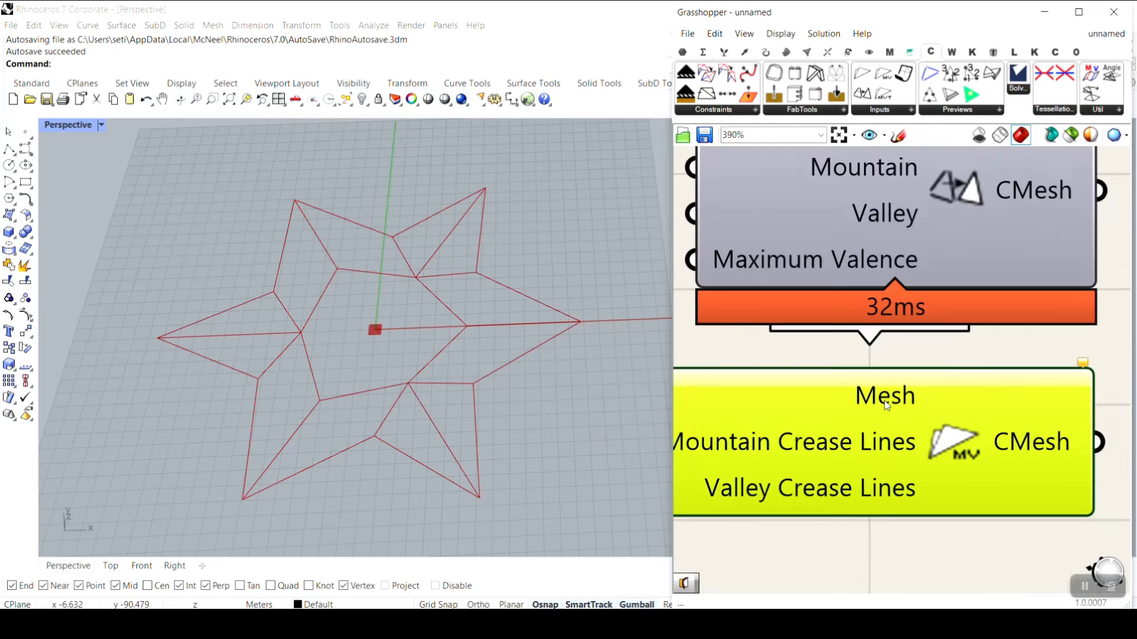
scroll(868, 404, down, 2)
mouse_move(868, 404)
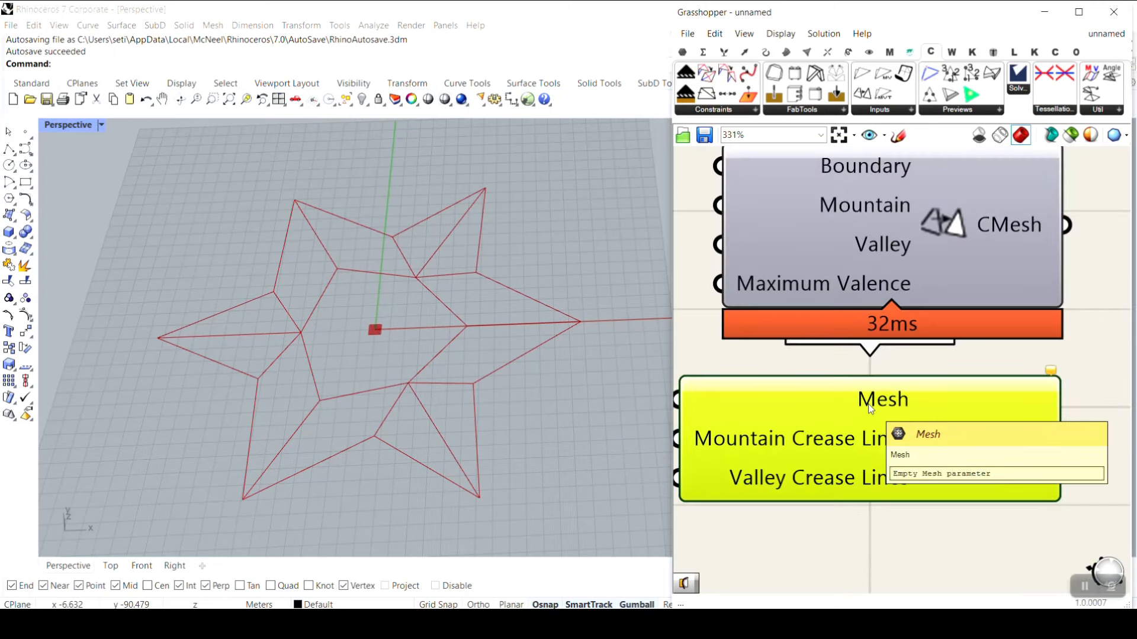
scroll(868, 404, down, 5)
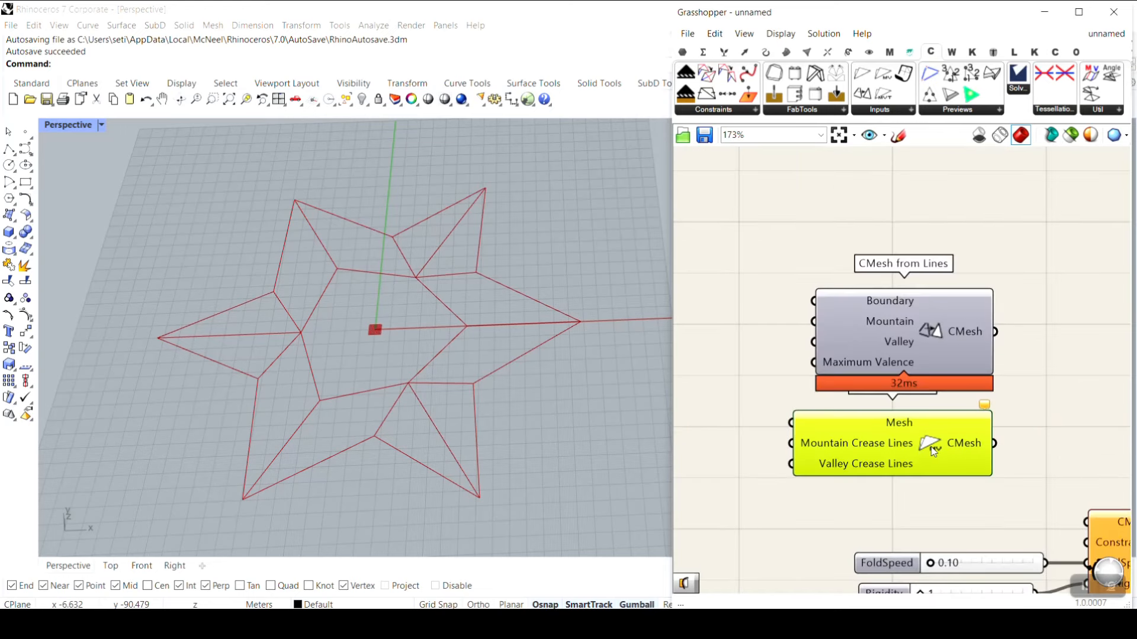
key(Delete)
drag(908, 323, 855, 340)
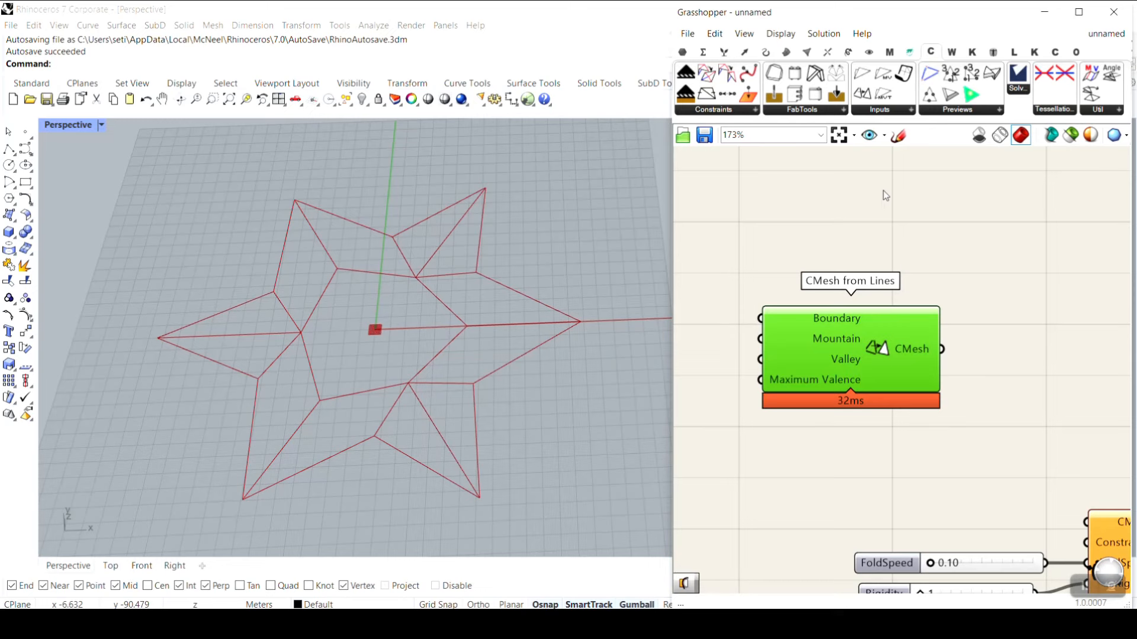
- Open the CMesh from Lines cluster, inspect its internal components up to the CMesh output, and return to the main definition
click(879, 110)
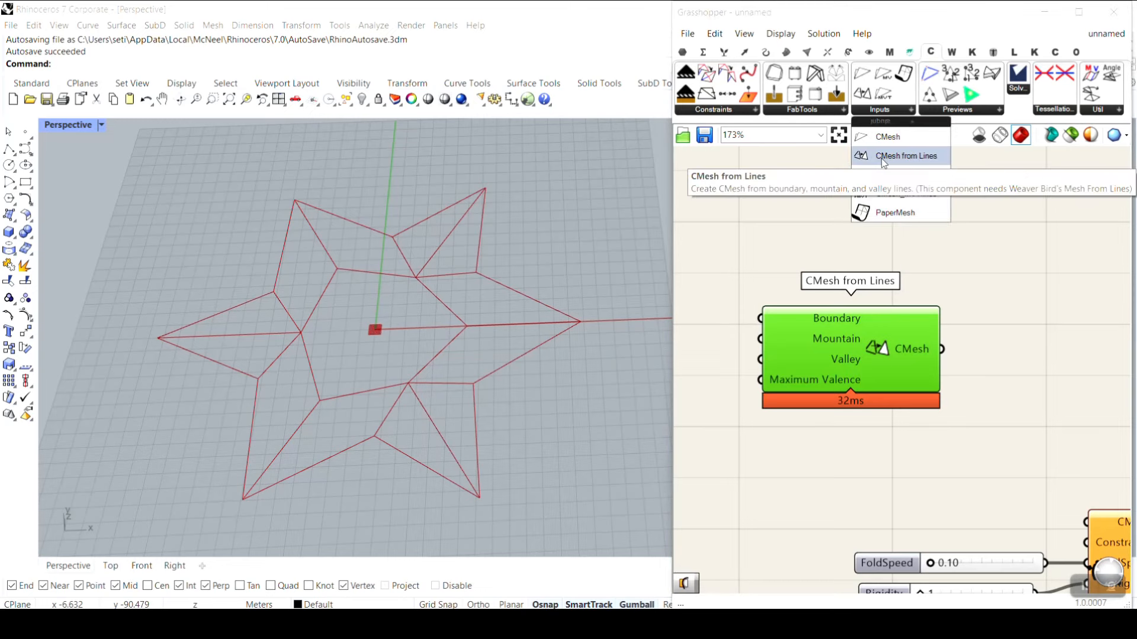
double_click(884, 347)
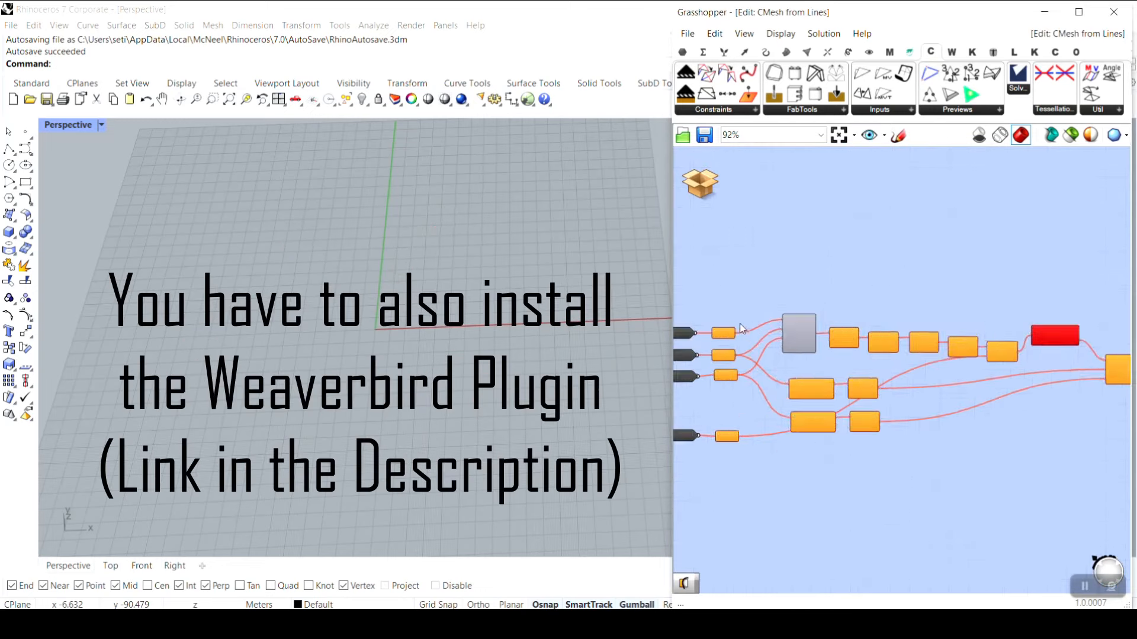
right_drag(1006, 377, 915, 358)
scroll(1030, 357, up, 3)
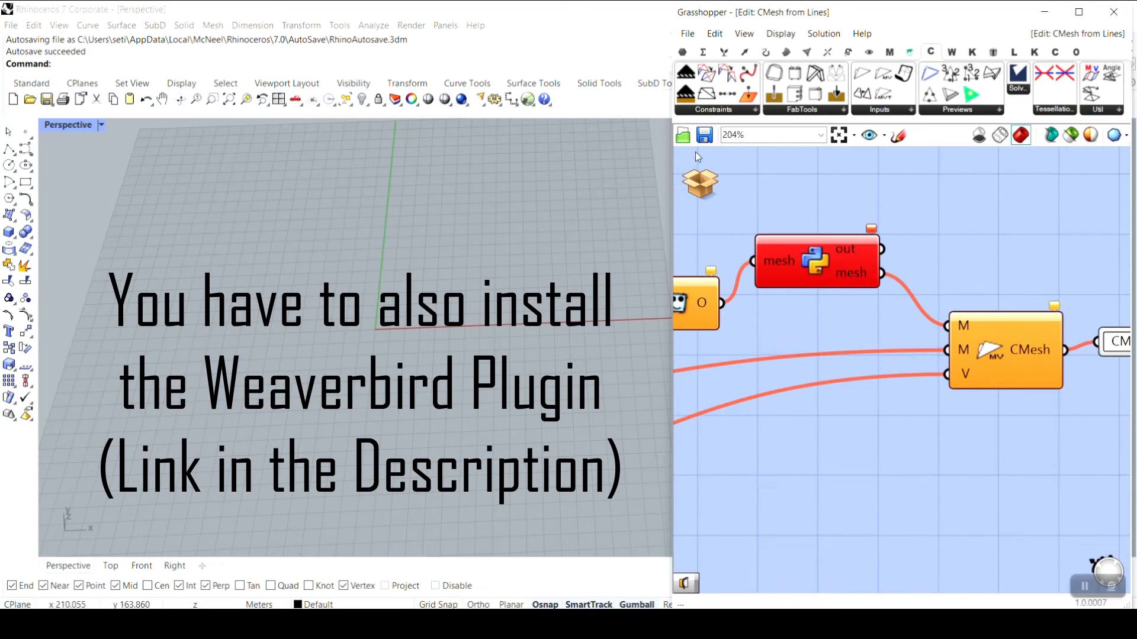
click(700, 185)
click(726, 224)
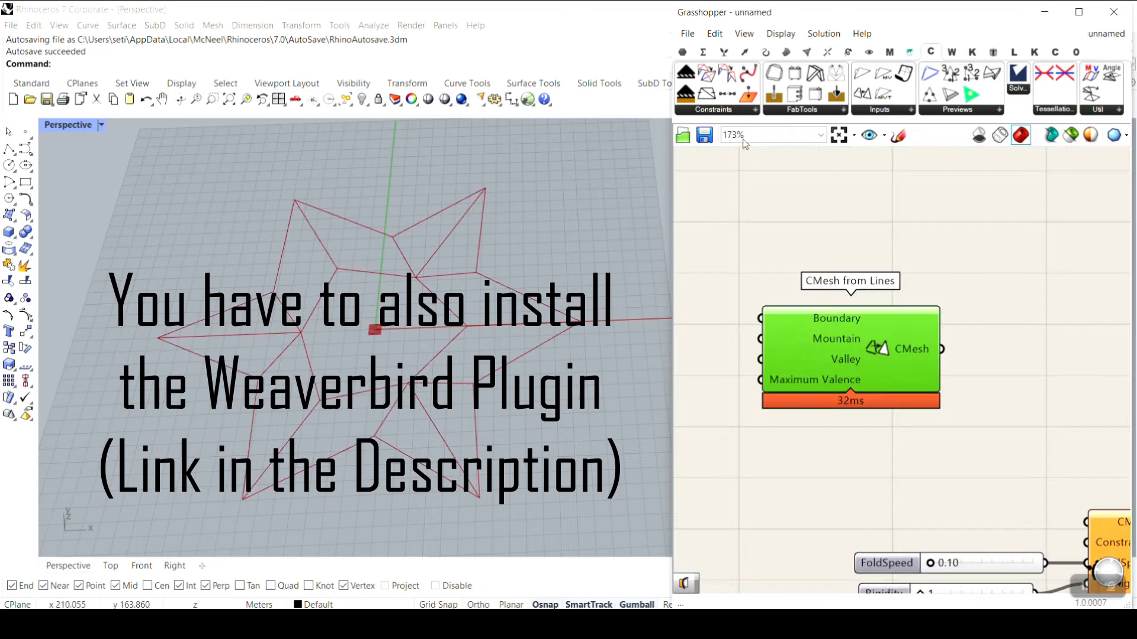
- Locate the User Object Folder among Grasshopper's special folders
click(688, 35)
mouse_move(769, 293)
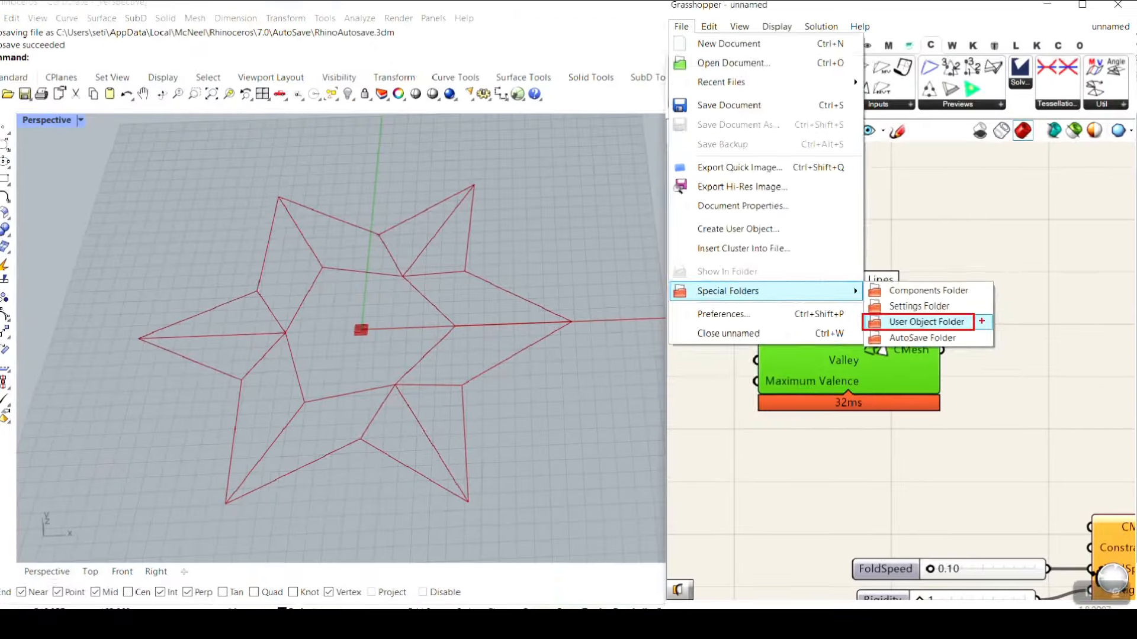
click(899, 318)
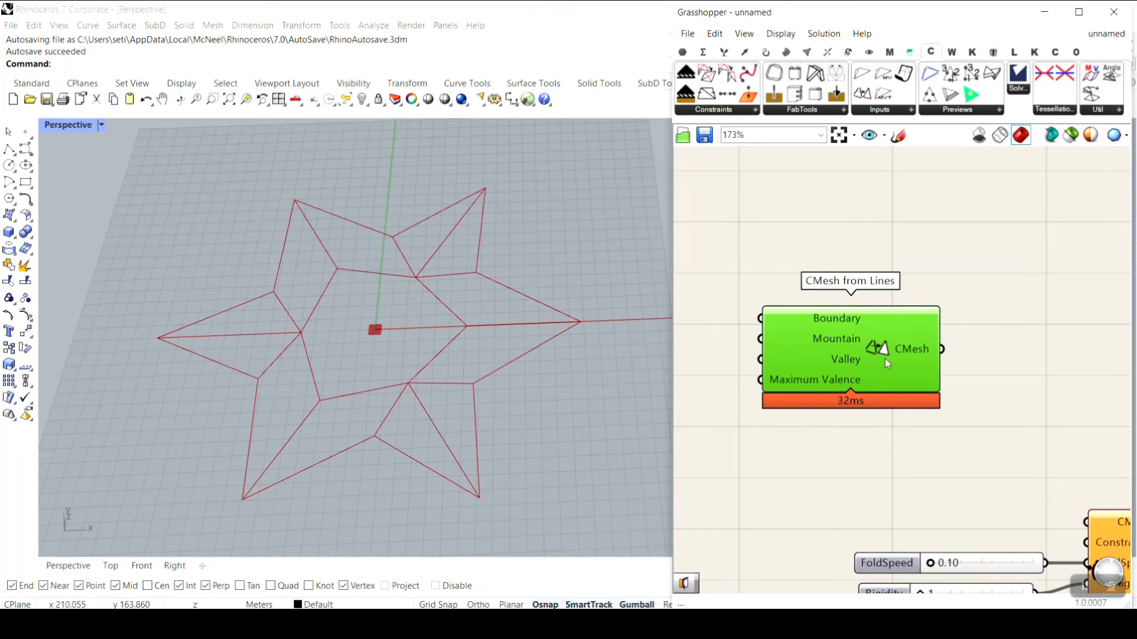
- Move CMesh from Lines beside the Polar Array group and connect the Border array's Geometry output to its Boundary input
mouse_move(885, 358)
scroll(938, 300, down, 6)
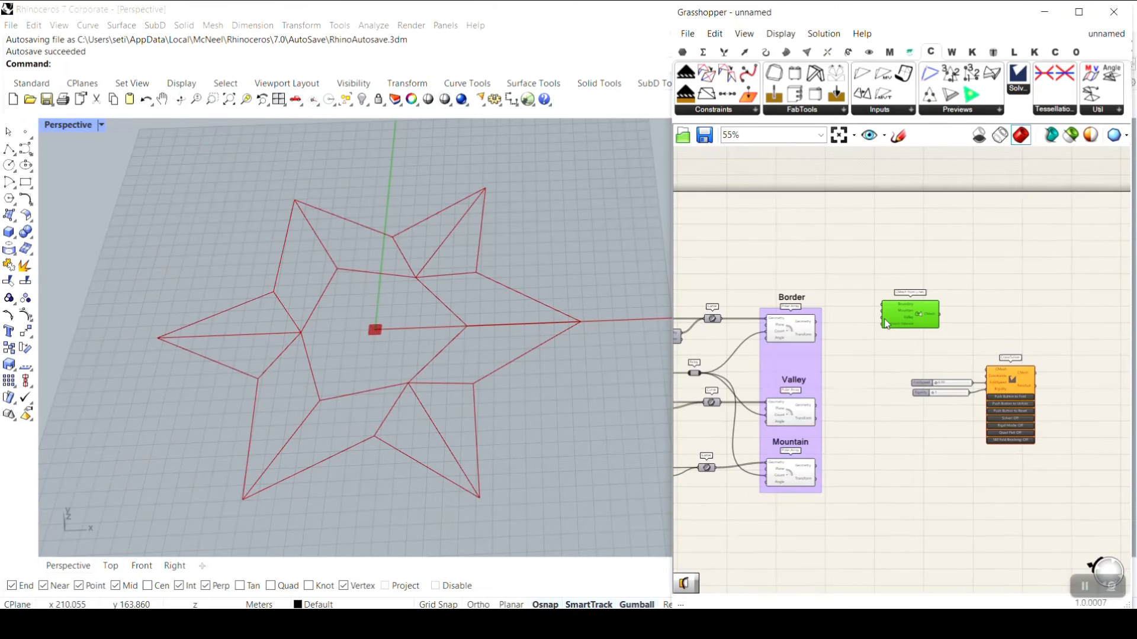
scroll(861, 300, up, 5)
drag(958, 322, 926, 386)
scroll(939, 371, down, 3)
scroll(837, 313, up, 6)
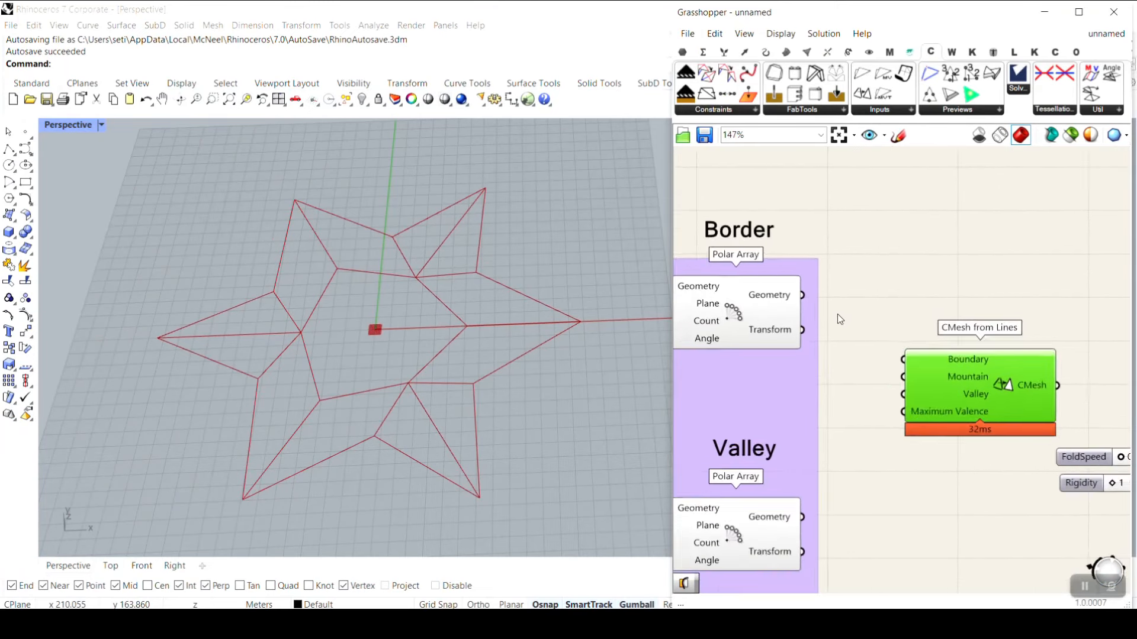
drag(793, 288, 934, 377)
- Flatten the Geometry output of the Border Polar Array
right_drag(832, 509, 856, 348)
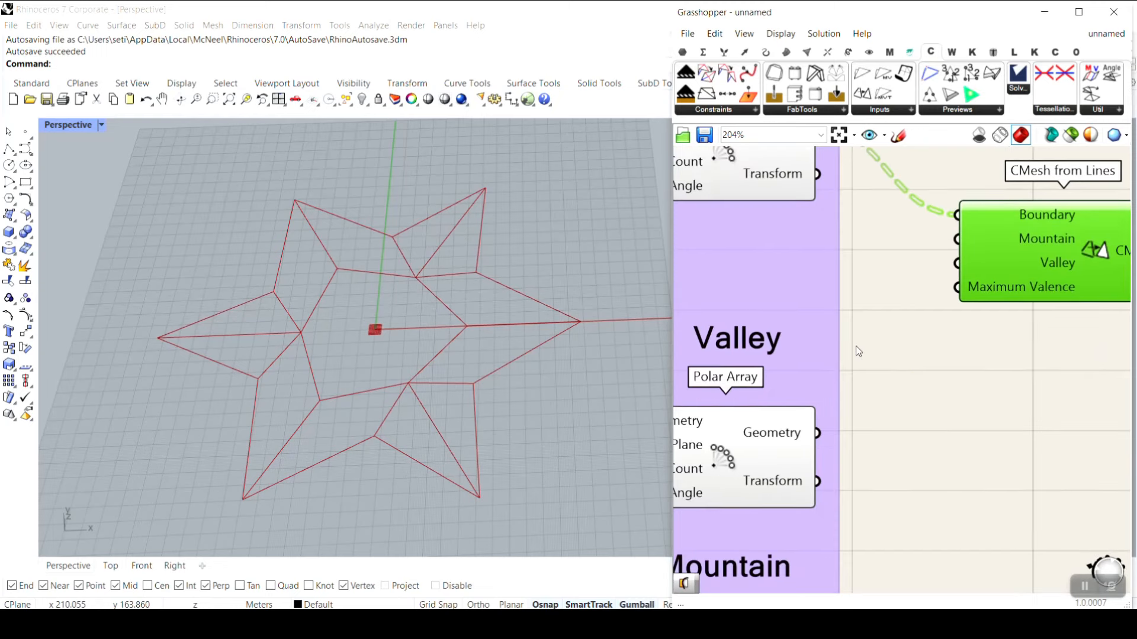
right_drag(820, 189, 827, 284)
right_click(809, 223)
key(Escape)
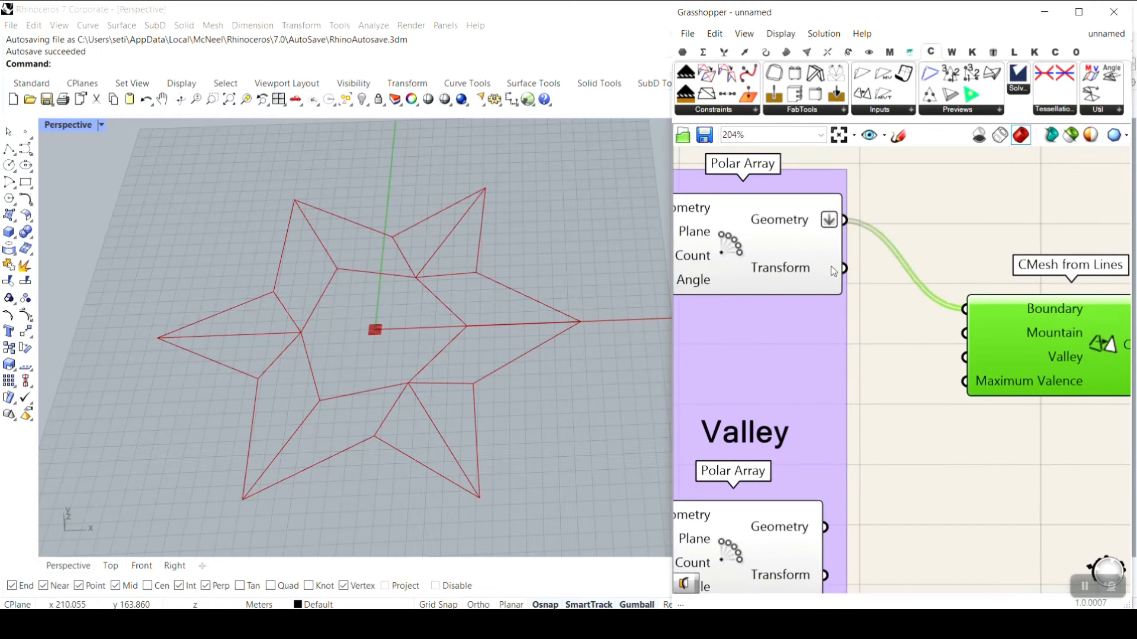
scroll(835, 223, up, 2)
right_click(802, 221)
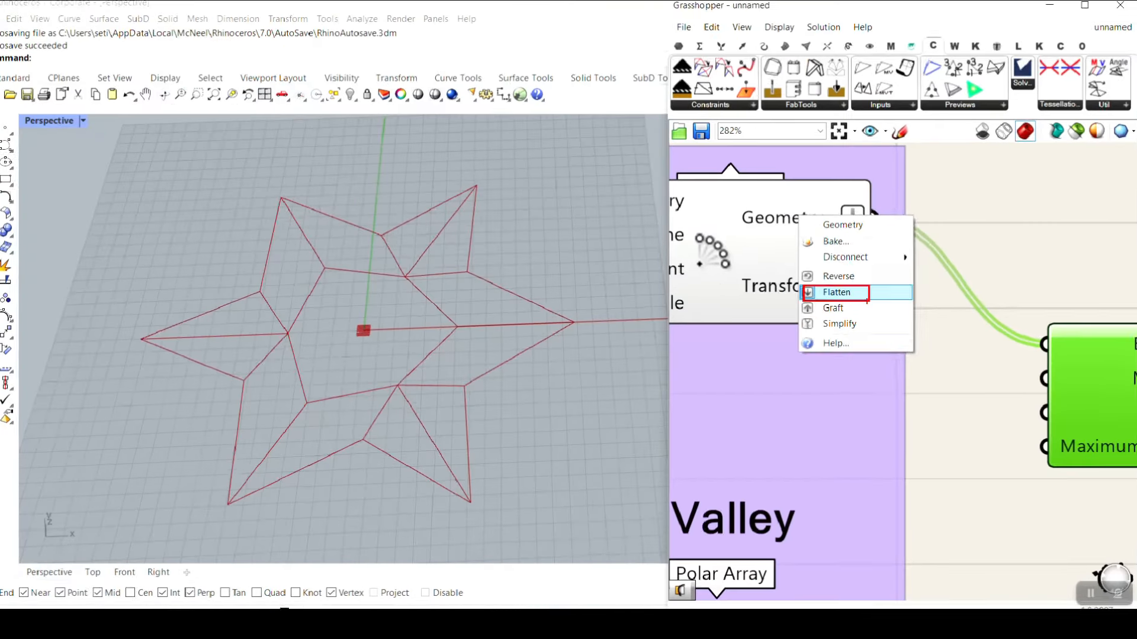
click(841, 290)
scroll(802, 323, down, 5)
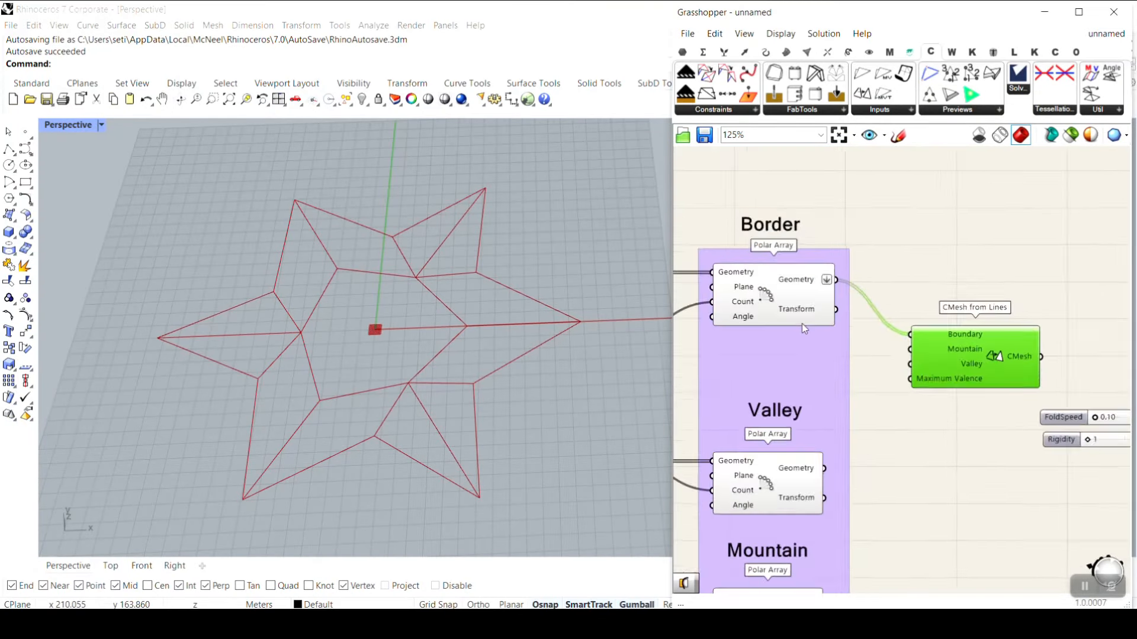
- Flatten the Geometry outputs of the Valley and Mountain Polar Arrays
right_click(806, 353)
click(840, 399)
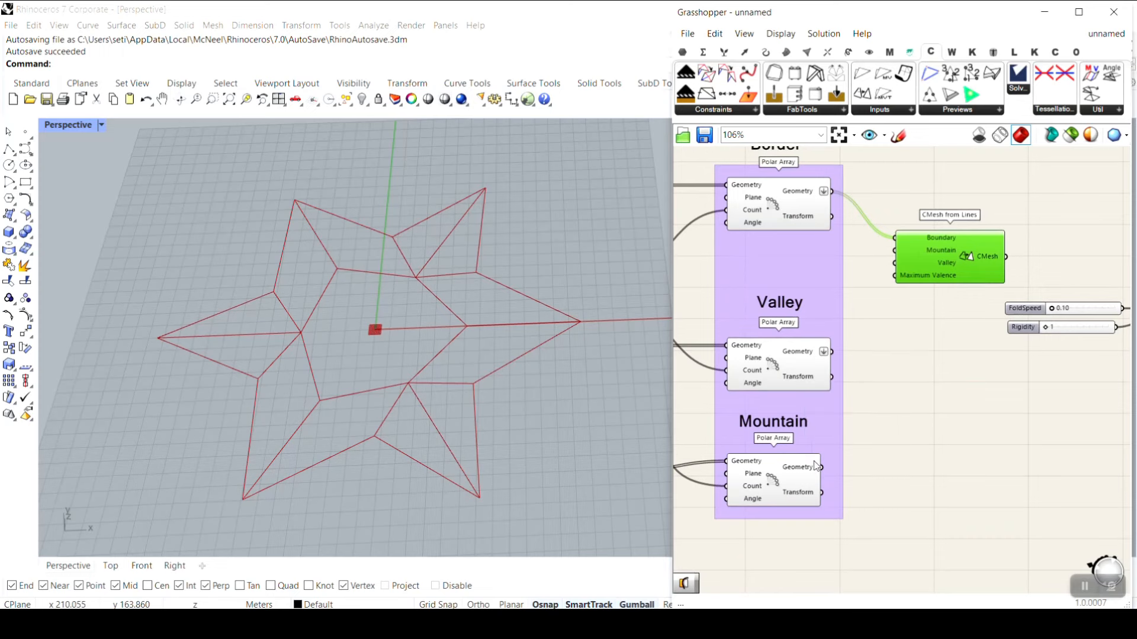
right_click(815, 468)
click(840, 517)
- Connect the Valley and Mountain Polar Arrays' Geometry outputs to the matching Valley and Mountain inputs of CMesh from Lines
scroll(942, 251, up, 3)
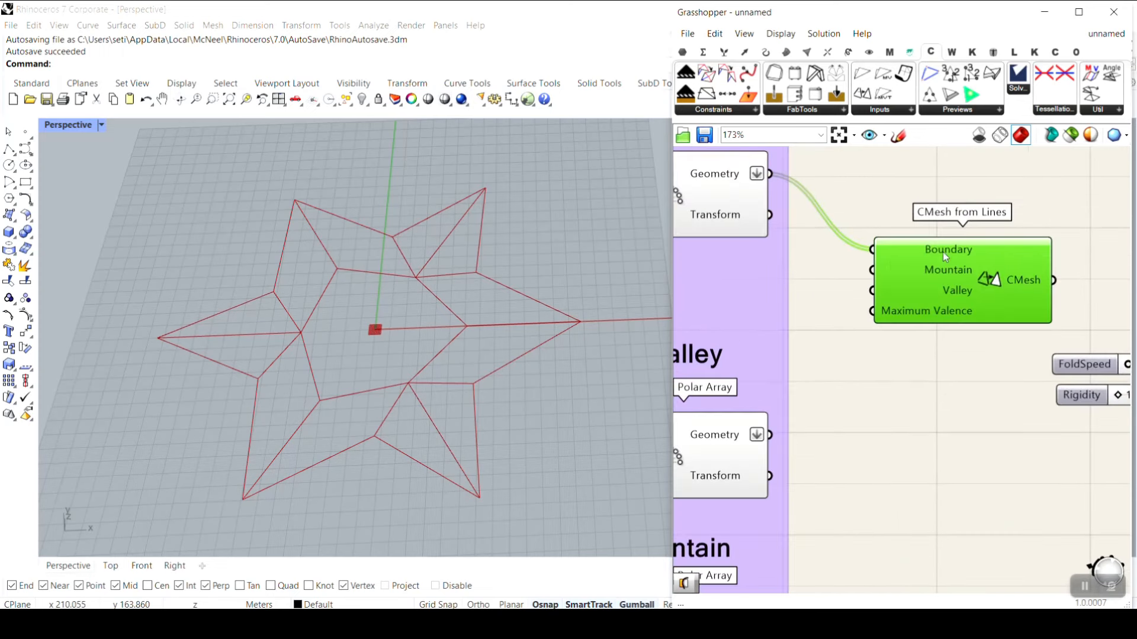
drag(771, 436, 872, 290)
drag(800, 552, 901, 198)
scroll(987, 309, down, 3)
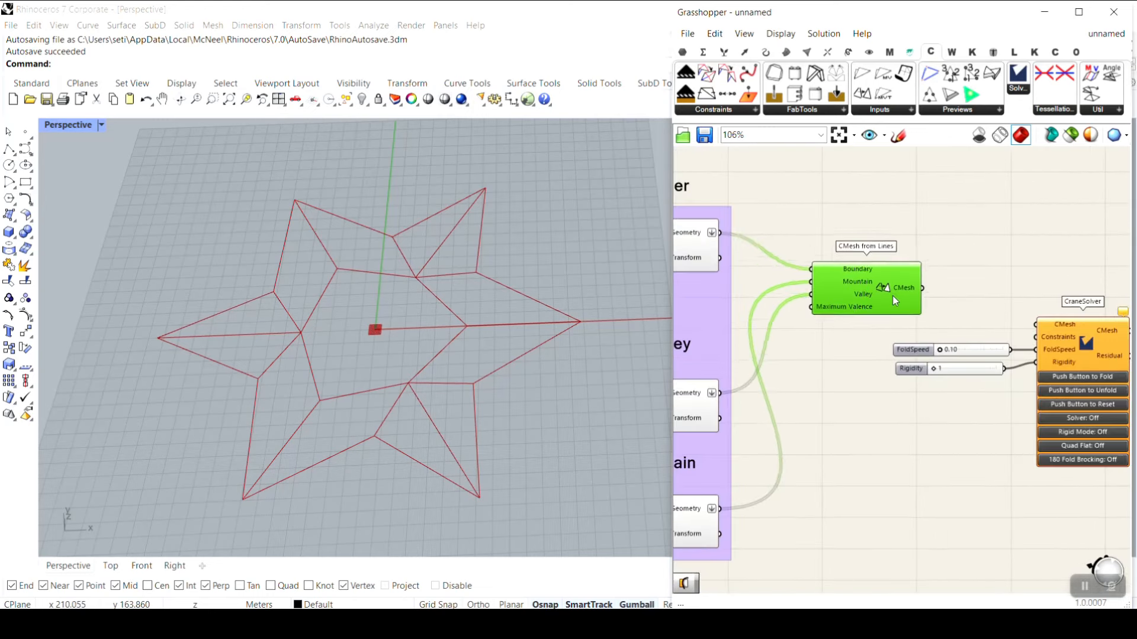
scroll(864, 294, up, 3)
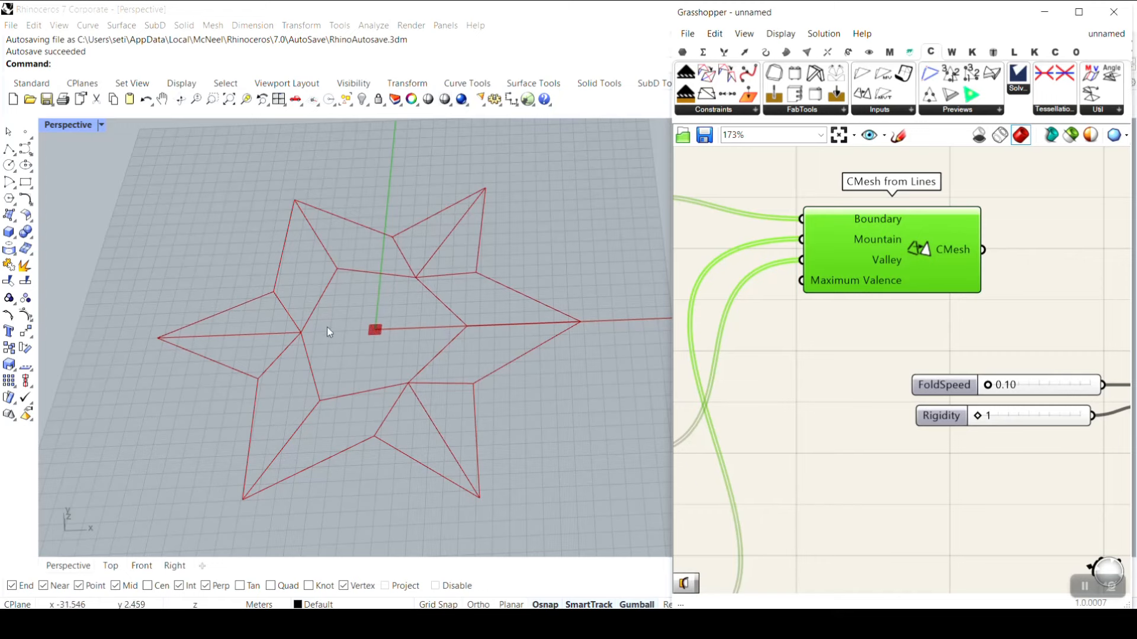
scroll(947, 275, up, 4)
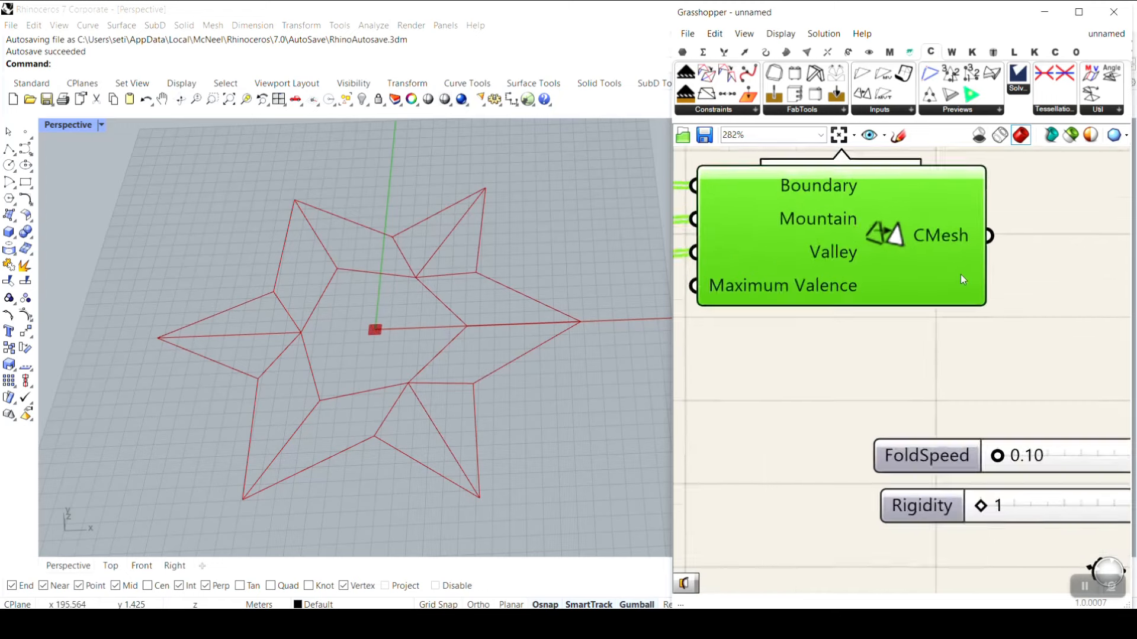
scroll(820, 319, down, 4)
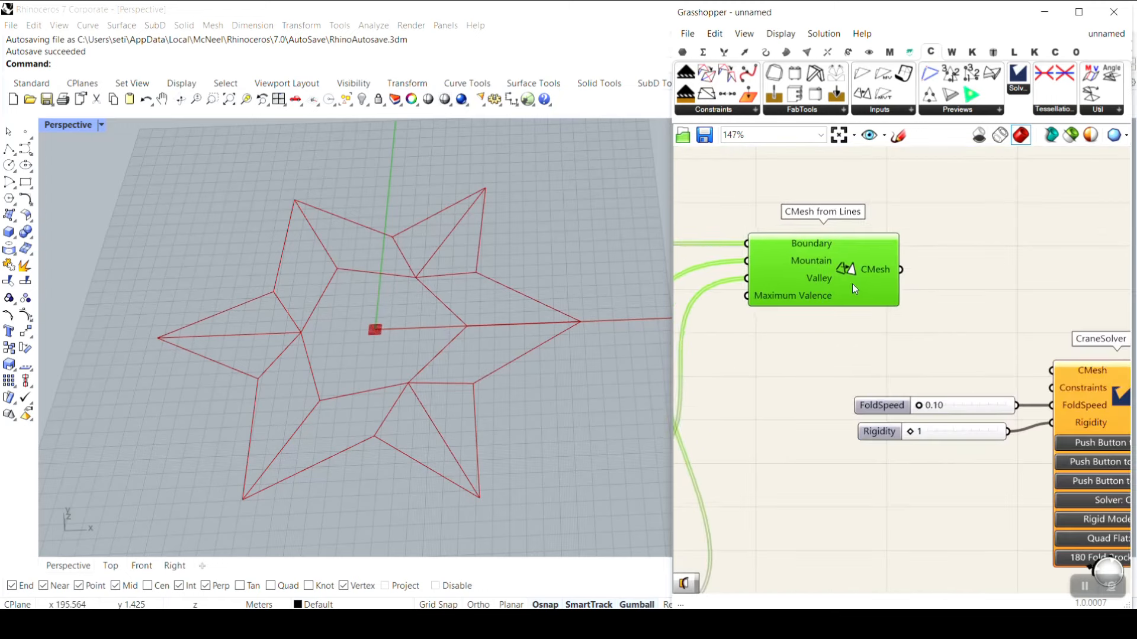
mouse_move(804, 305)
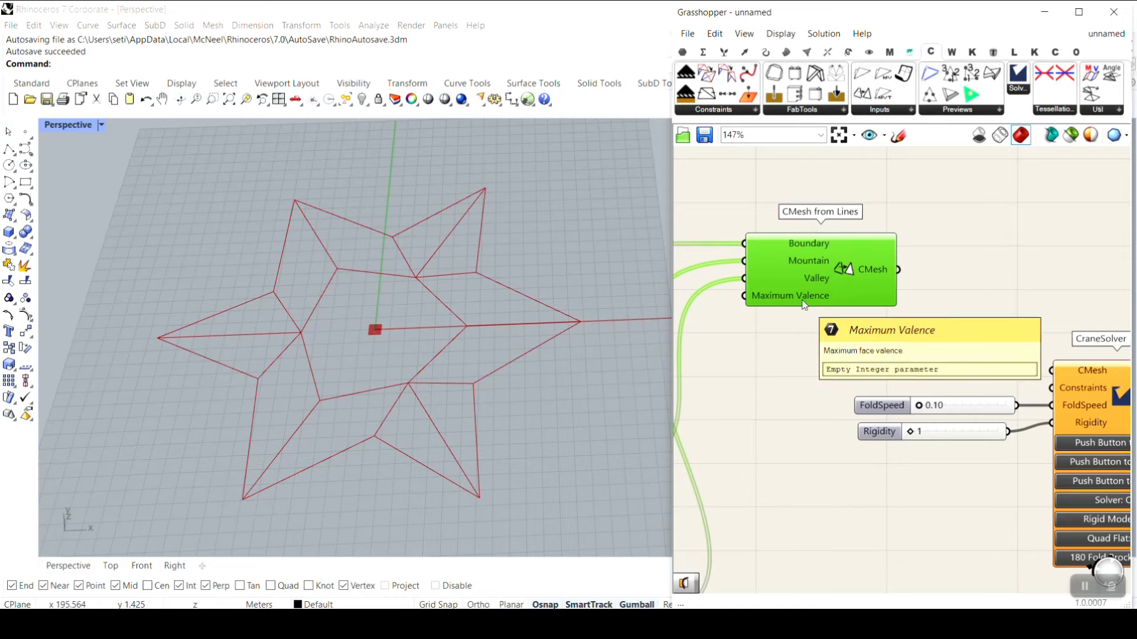
- Connect the CMesh output of CMesh from Lines to CraneSolver's CMesh input
drag(899, 271, 1049, 372)
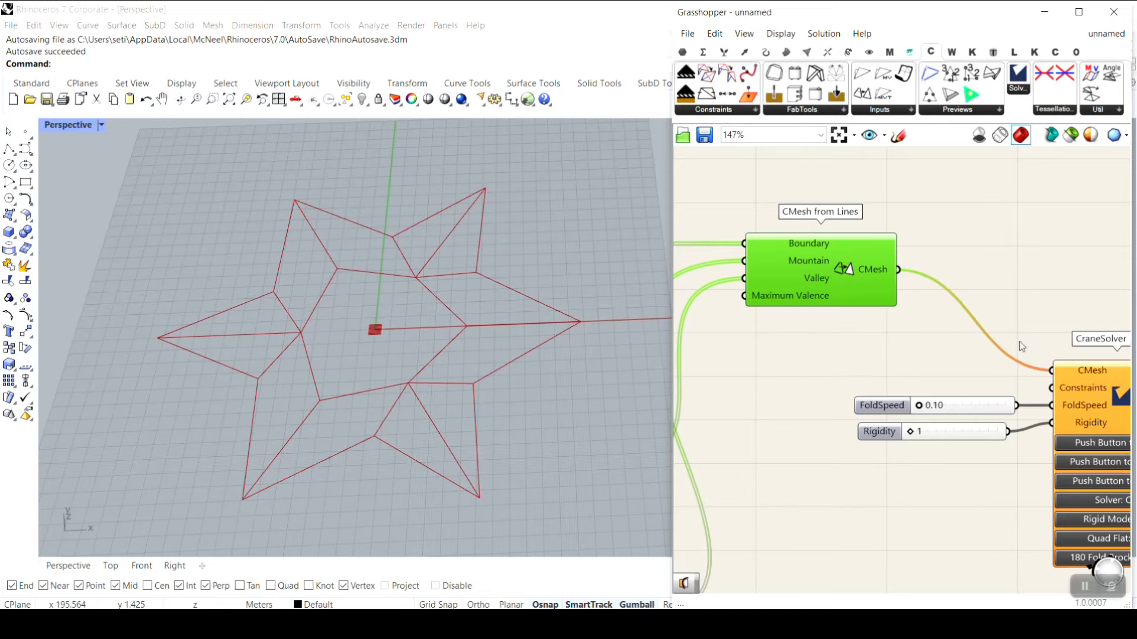
scroll(963, 338, down, 3)
scroll(861, 347, up, 2)
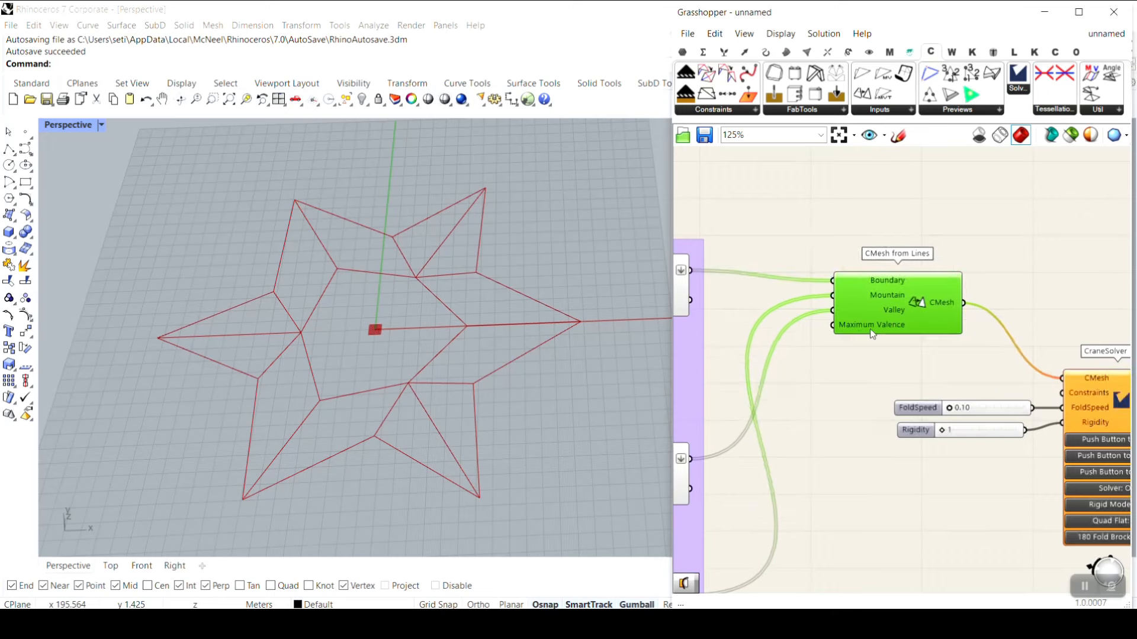
- Add a compact Panel containing 4 and connect it to the Maximum Valence input of CMesh from Lines
scroll(869, 347, up, 4)
double_click(875, 378)
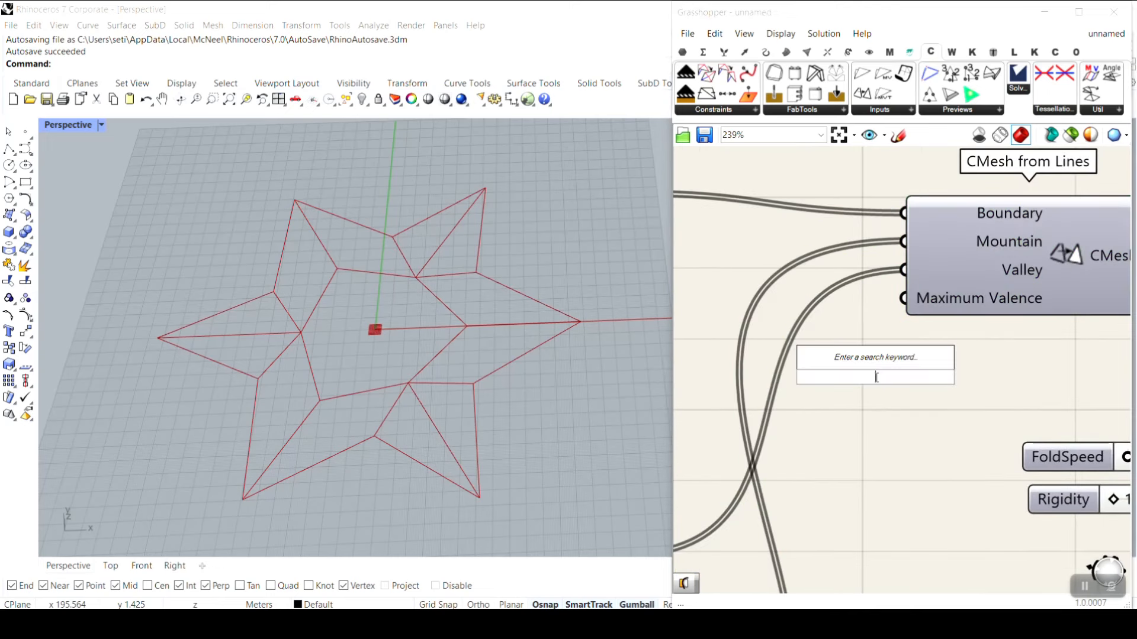
text(//)
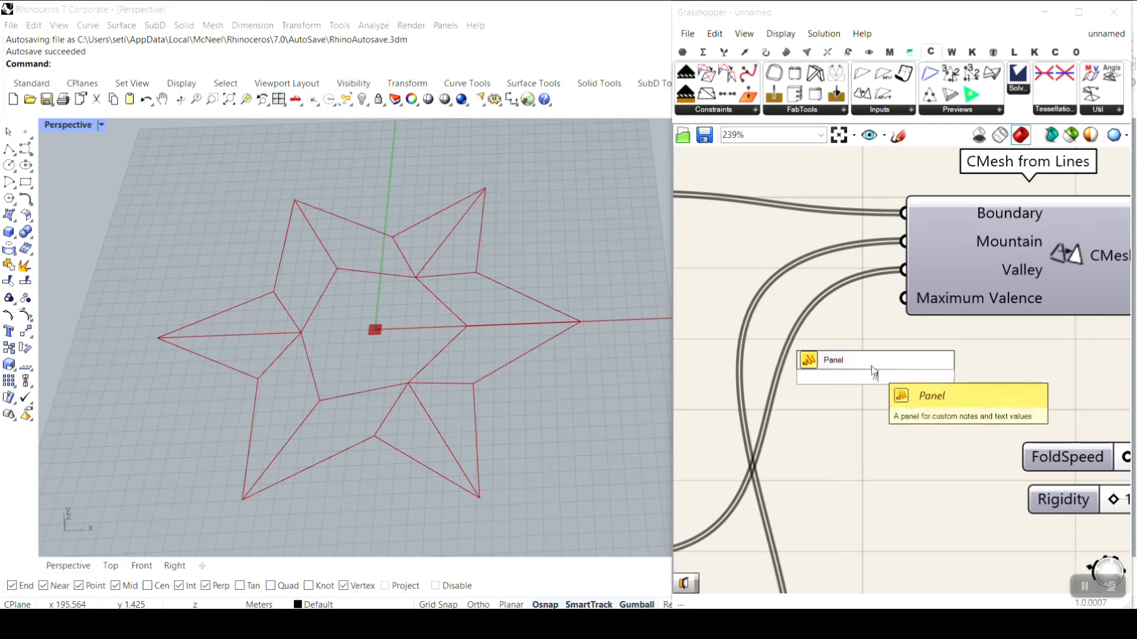
key(Return)
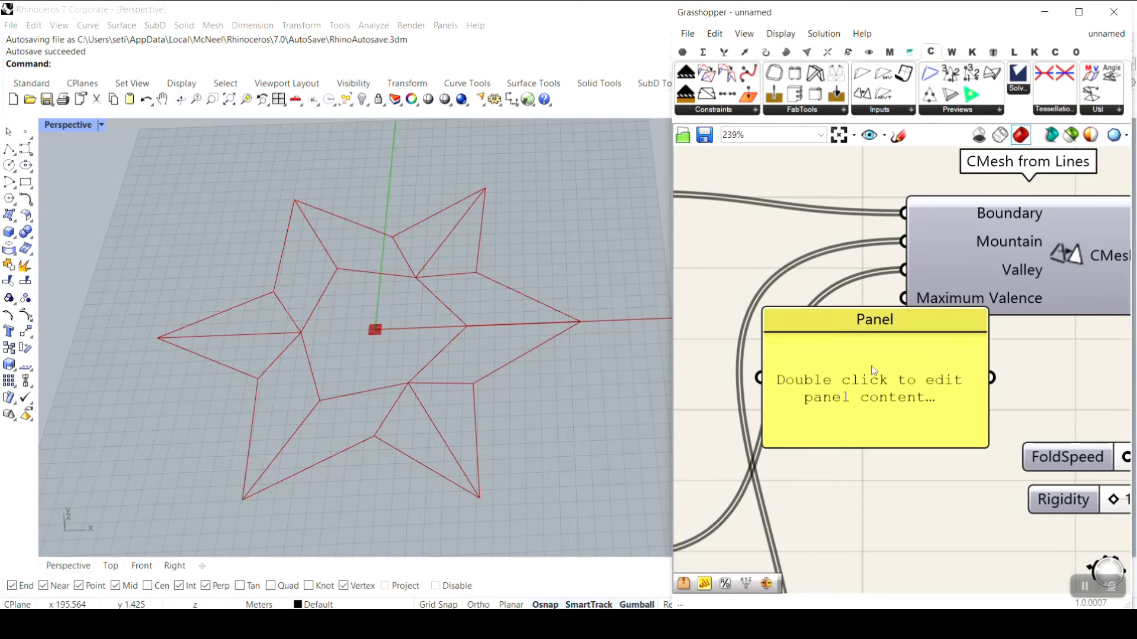
double_click(872, 381)
text(4)
click(1036, 382)
drag(990, 445, 826, 351)
drag(895, 310, 902, 299)
drag(800, 344, 864, 363)
scroll(761, 343, down, 3)
scroll(789, 348, up, 2)
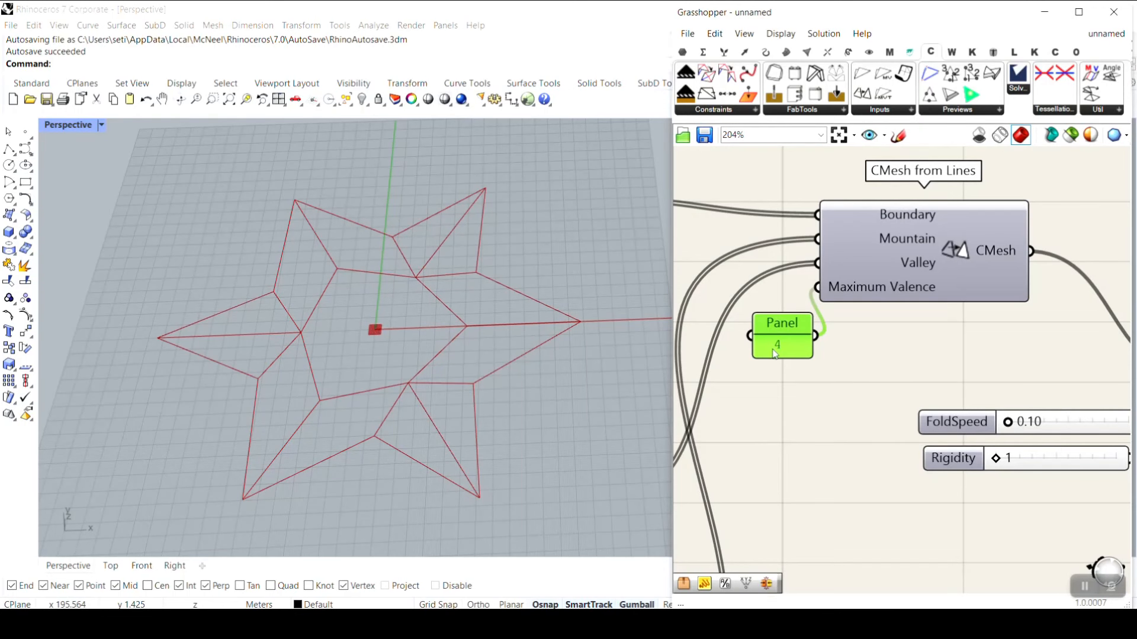
- Turn on Solver, Rigid Mode and Quad Flat in CraneSolver
scroll(774, 354, down, 3)
scroll(850, 336, up, 2)
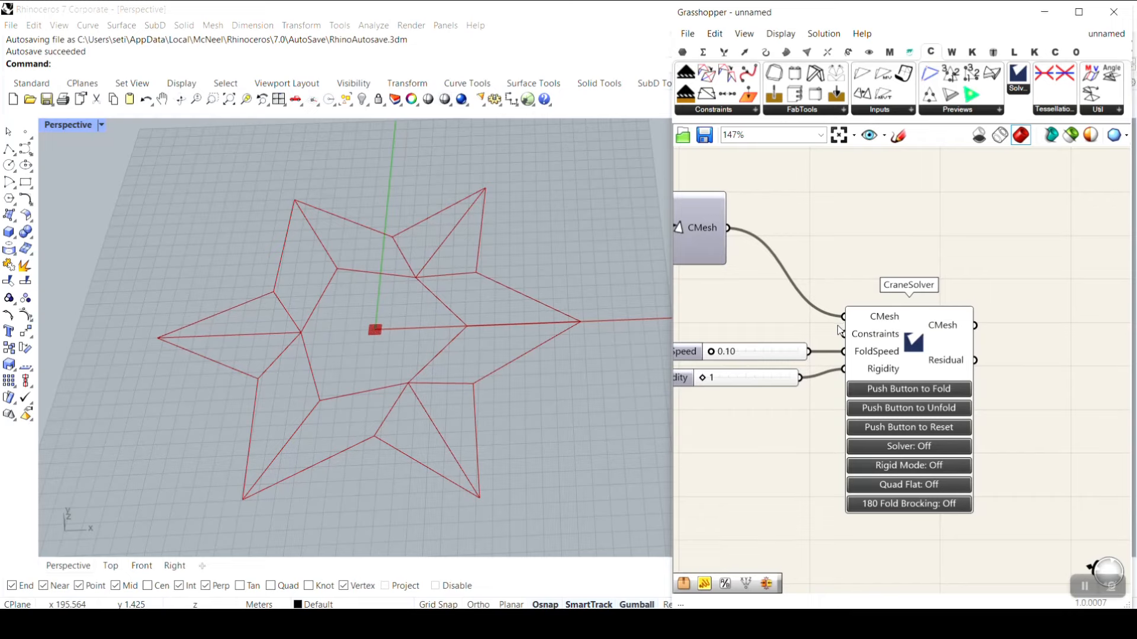
scroll(827, 329, down, 4)
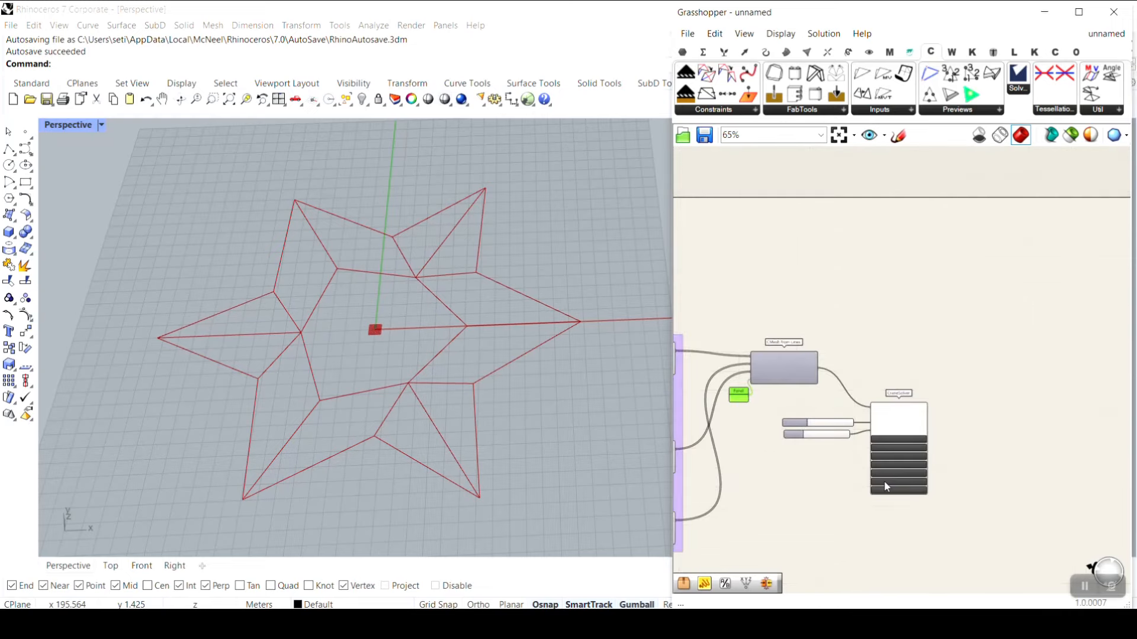
scroll(884, 487, up, 5)
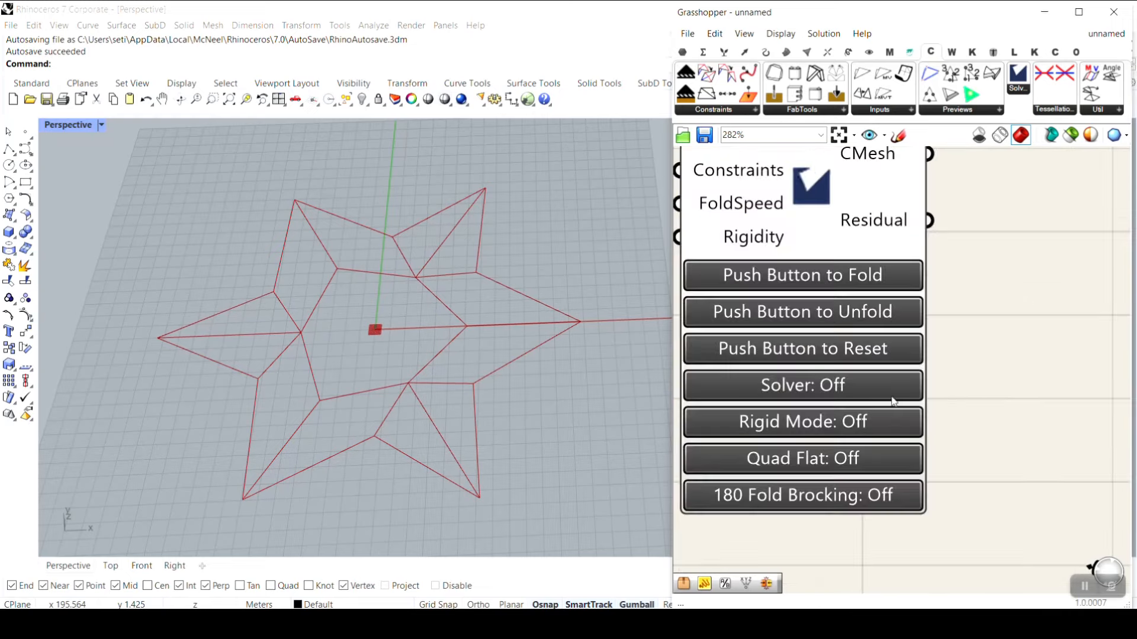
scroll(877, 388, up, 3)
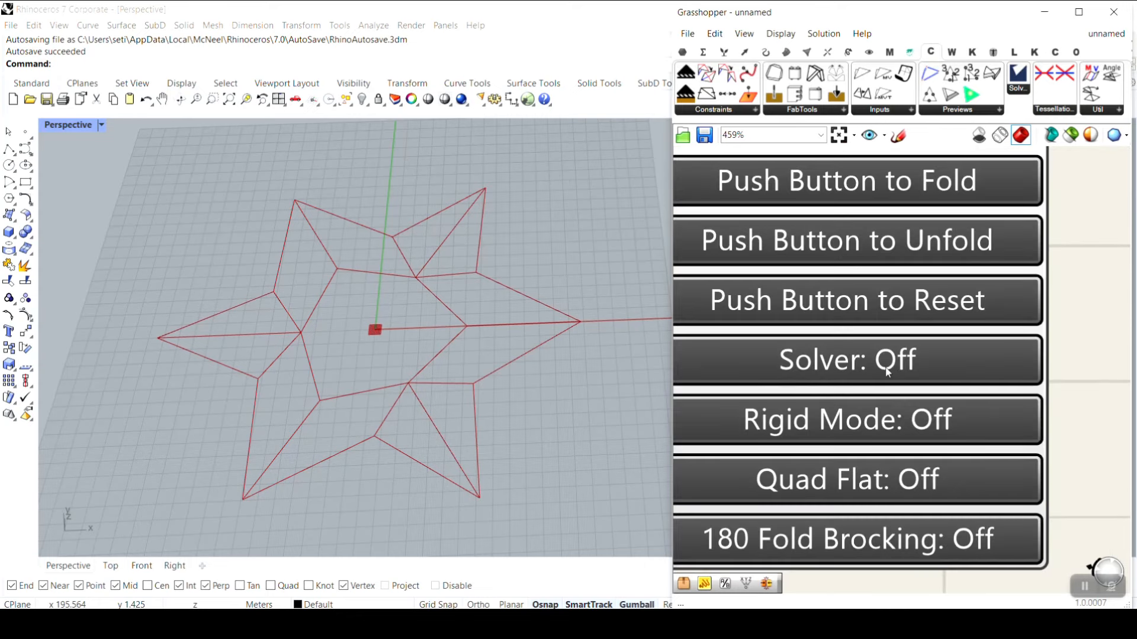
click(888, 372)
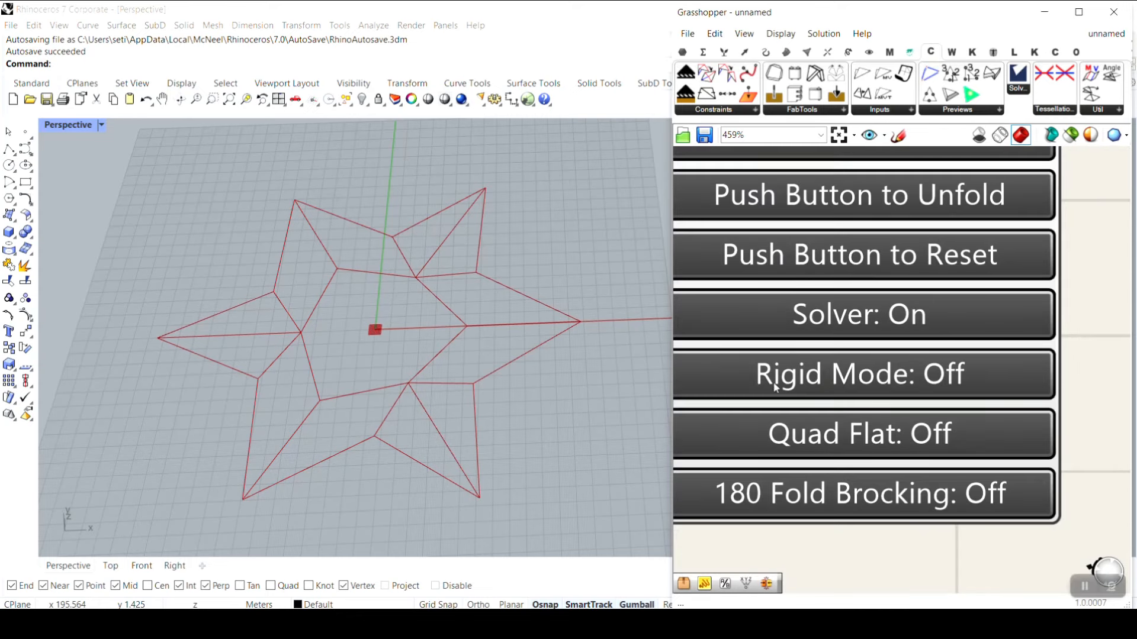
click(898, 379)
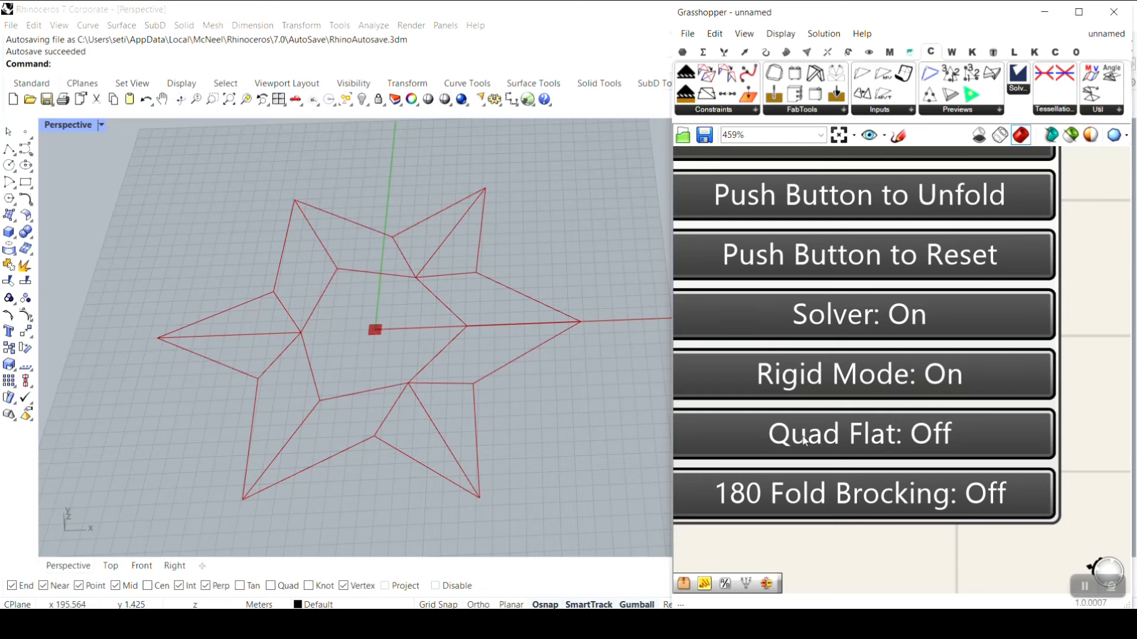
click(861, 440)
scroll(859, 439, down, 1)
drag(690, 306, 1037, 454)
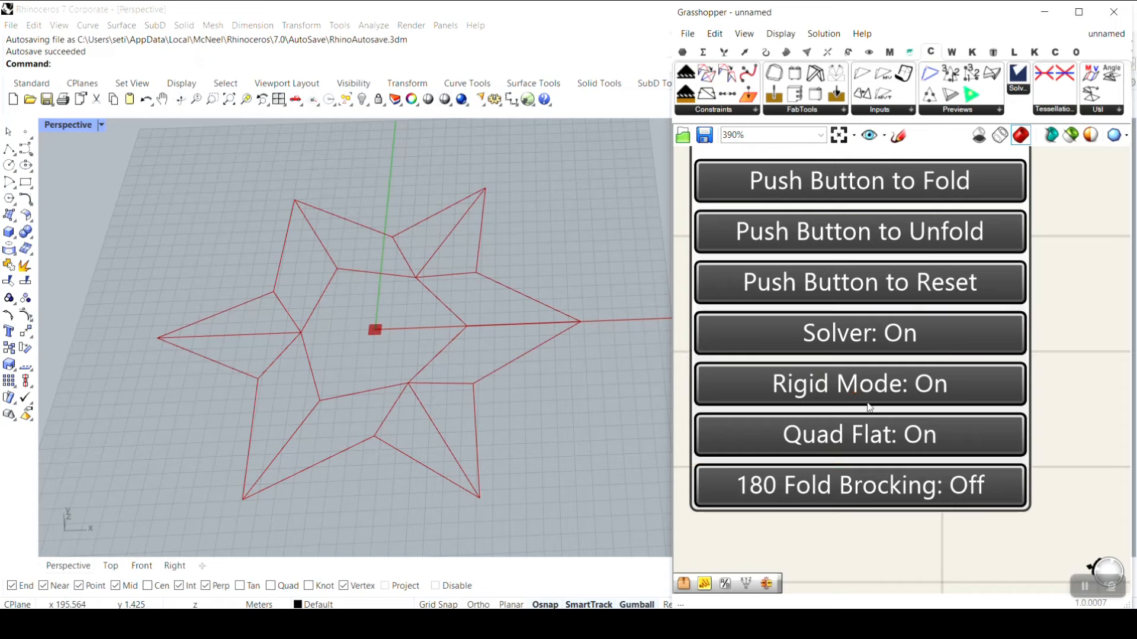
- Add a PreviewCMesh component to CraneSolver's CMesh output and fold the mesh with the solver
scroll(875, 299, down, 4)
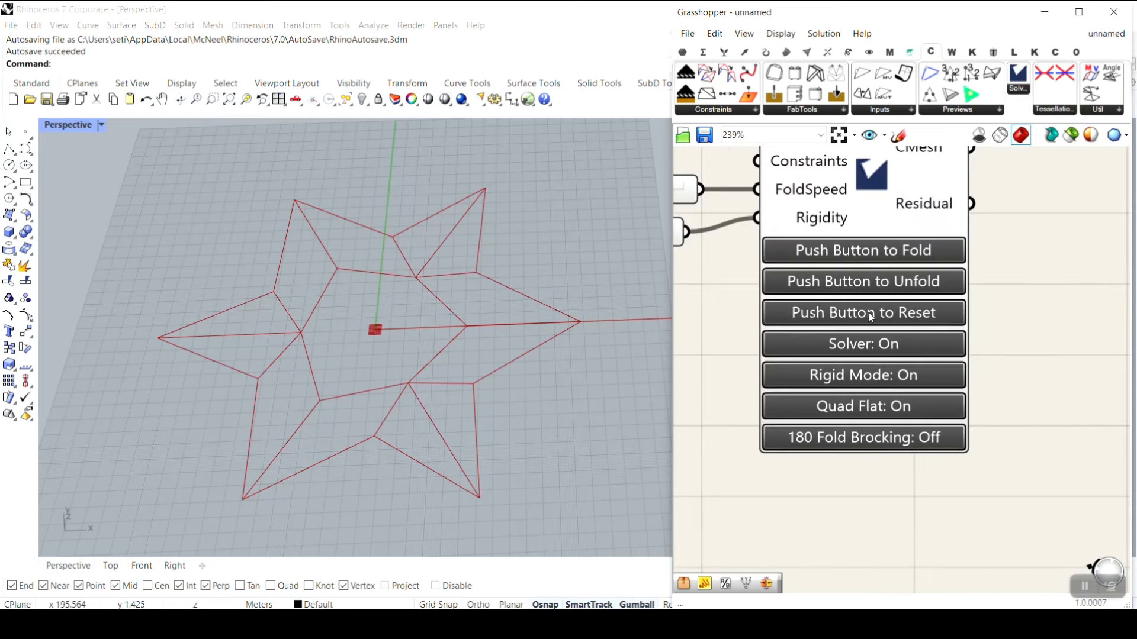
right_drag(930, 271, 846, 360)
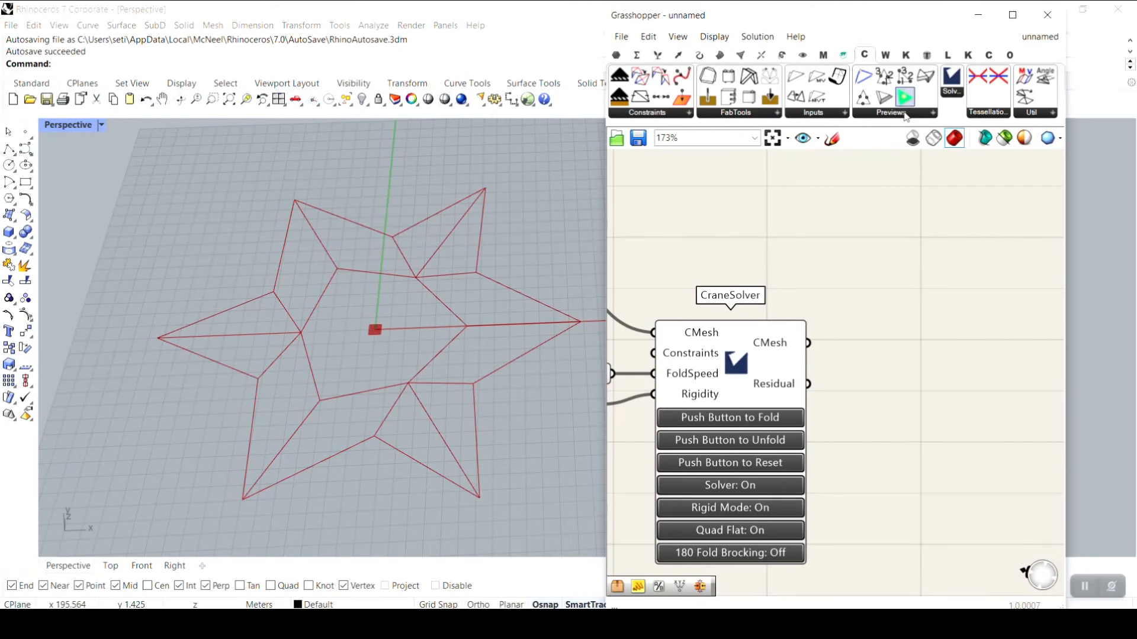
drag(905, 117, 905, 314)
drag(808, 343, 851, 300)
right_drag(770, 303, 865, 272)
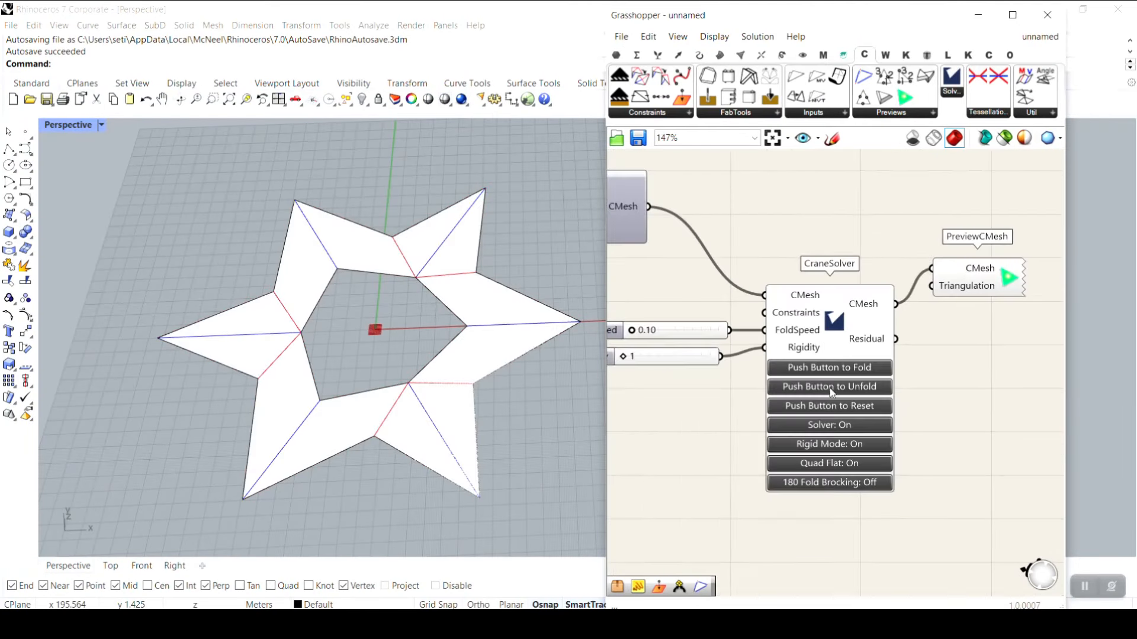
scroll(826, 414, up, 2)
click(831, 361)
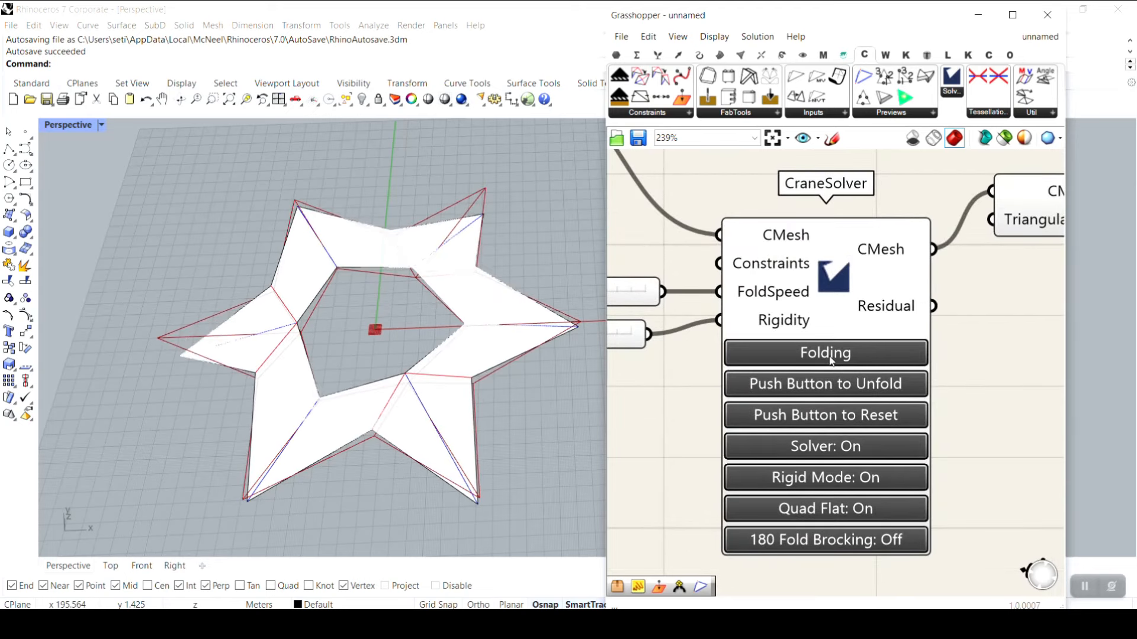
- Select the crease-pattern components upstream of the solver and turn off their viewport preview
scroll(832, 361, down, 10)
drag(838, 357, 858, 350)
right_click(816, 256)
click(846, 279)
- Reset the mesh fold in CraneSolver
scroll(870, 342, up, 2)
scroll(871, 342, up, 9)
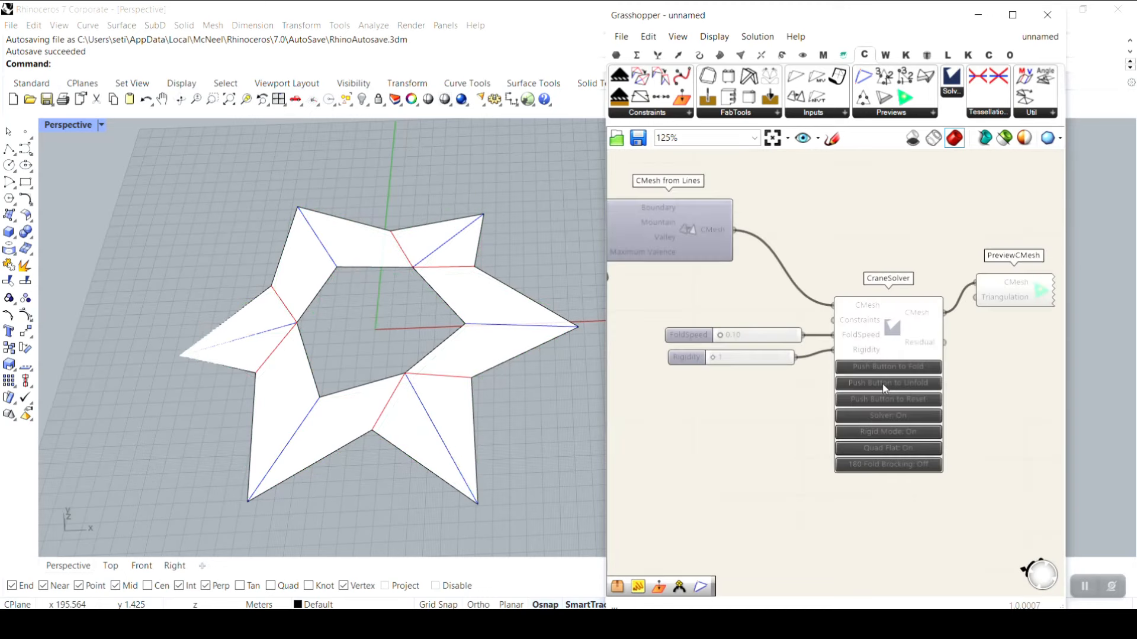
click(803, 409)
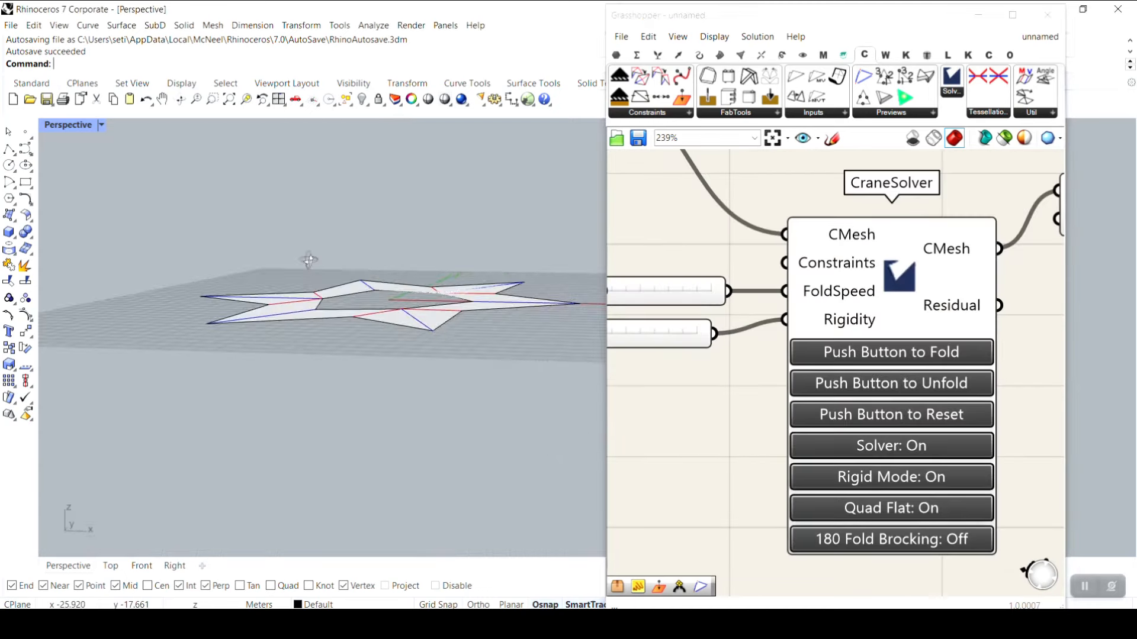
- Lower the X3 slider value to reshape the crease pattern's inner vertices
scroll(800, 360, down, 7)
right_drag(799, 359, 1116, 368)
right_drag(662, 299, 779, 297)
scroll(760, 317, up, 6)
scroll(762, 317, up, 2)
drag(756, 270, 718, 273)
- Move PreviewCMesh beside CMesh from Lines and connect its CMesh input directly to that component's CMesh output
scroll(709, 319, down, 5)
scroll(712, 318, down, 4)
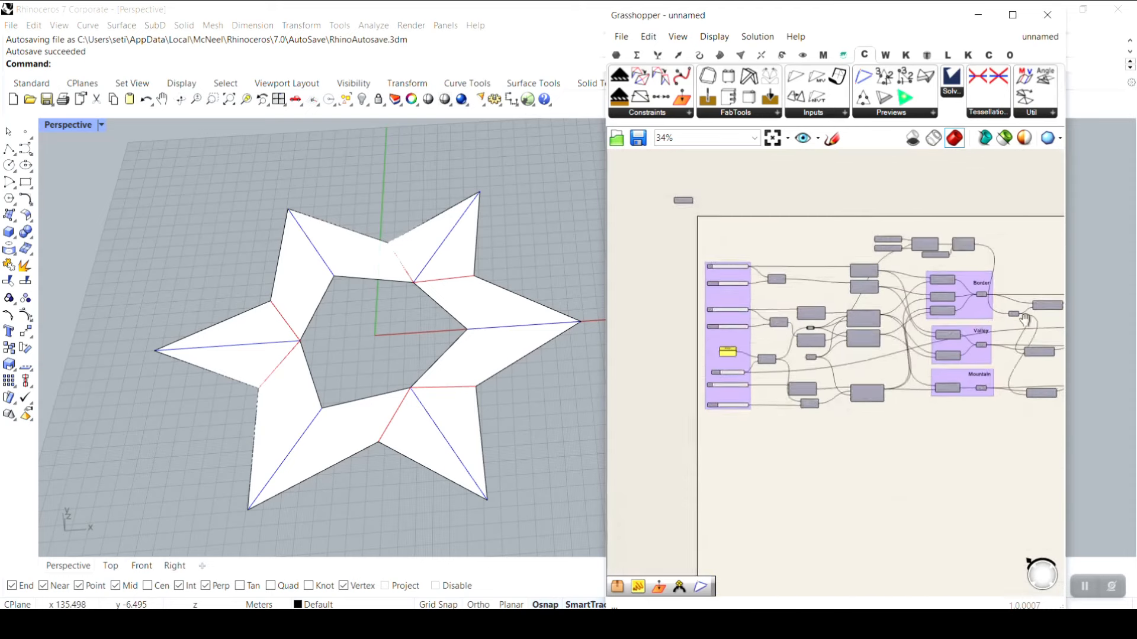
right_drag(1036, 317, 645, 322)
scroll(905, 336, up, 5)
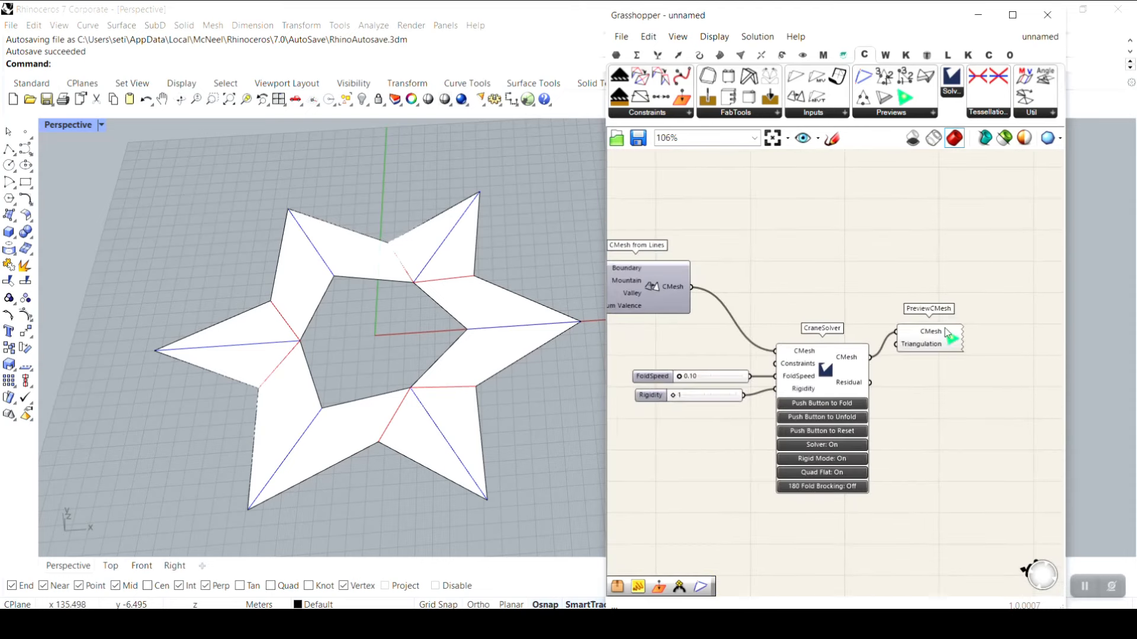
click(946, 345)
drag(691, 286, 791, 297)
scroll(723, 318, up, 3)
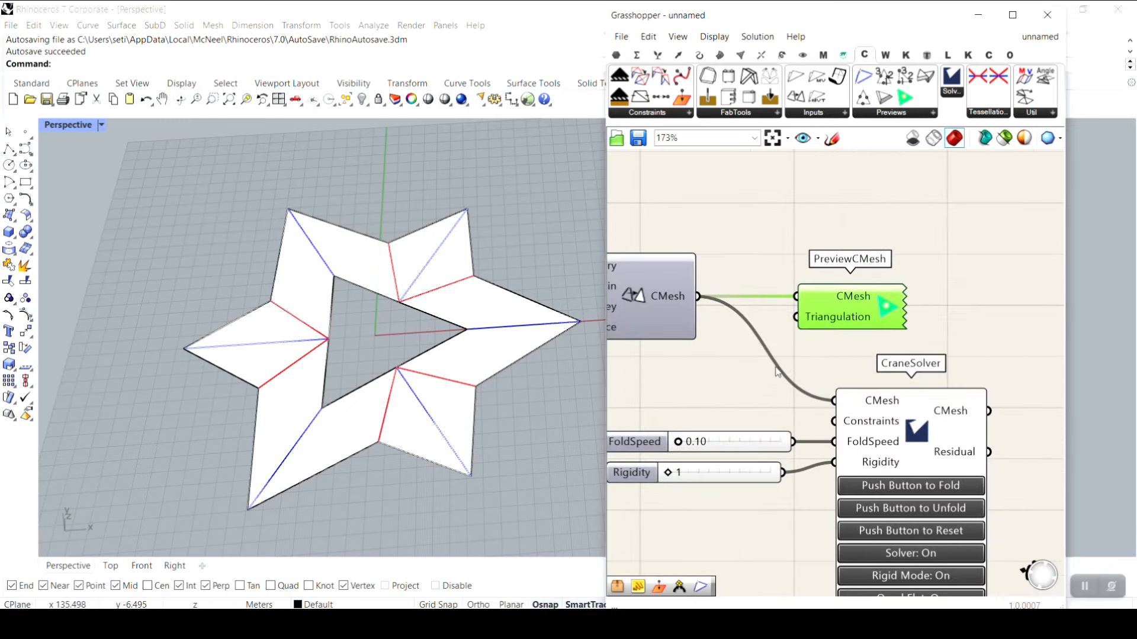
- Set the X4 (X3+) slider to 84.78 and the X3 slider to 94.43
scroll(776, 372, down, 8)
right_drag(690, 385, 1048, 358)
scroll(790, 342, up, 4)
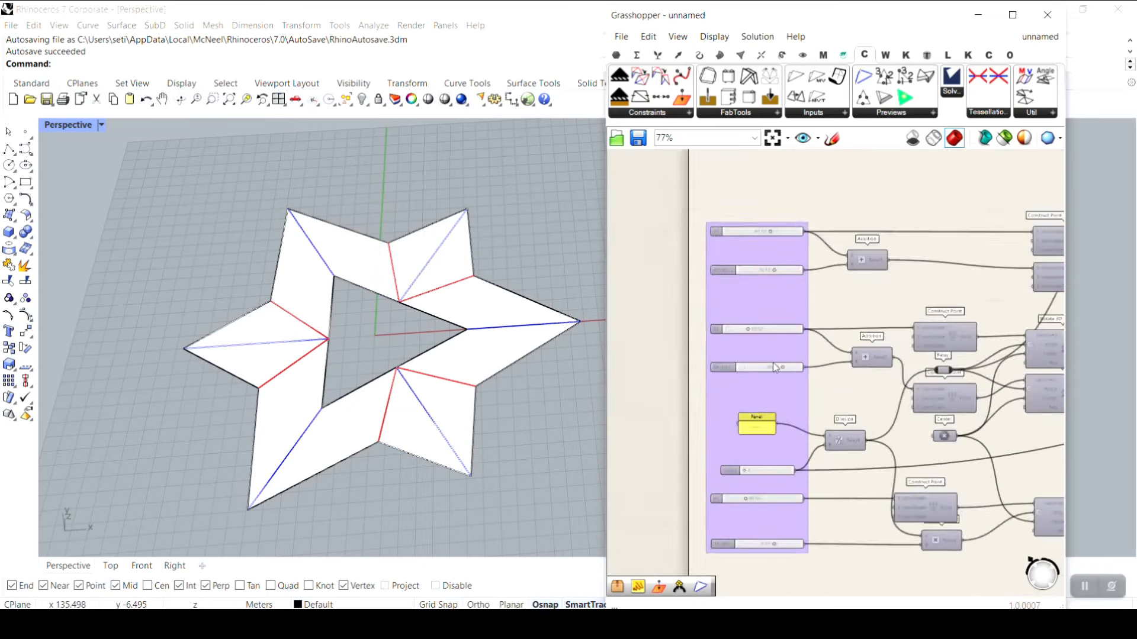
scroll(775, 367, up, 3)
mouse_move(792, 372)
mouse_down()
mouse_move(769, 372)
mouse_move(782, 372)
mouse_up()
drag(730, 306, 813, 309)
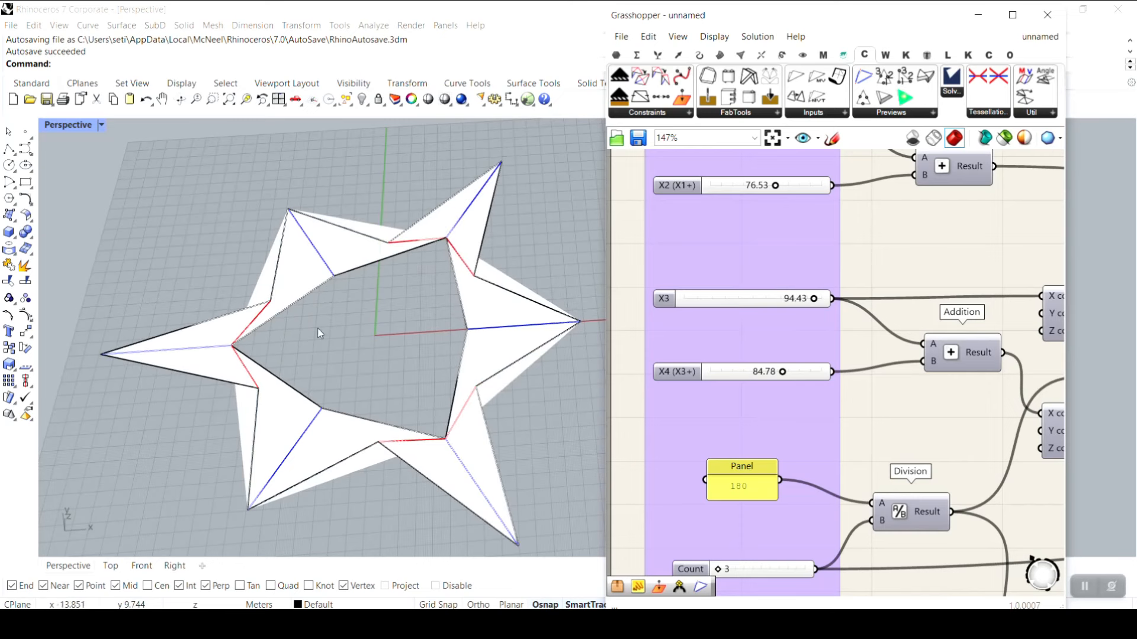
scroll(282, 319, up, 3)
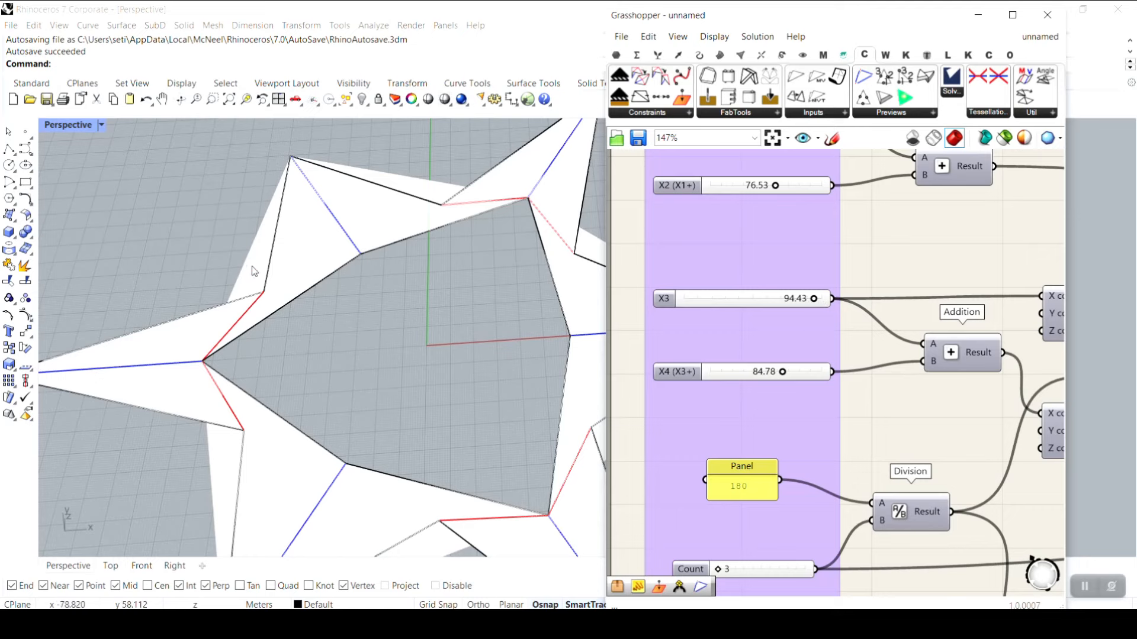
- Try folding the reshaped crease pattern with CraneSolver
right_drag(828, 301, 730, 318)
scroll(729, 317, down, 7)
right_drag(1000, 328, 722, 337)
scroll(861, 362, up, 4)
scroll(862, 364, up, 5)
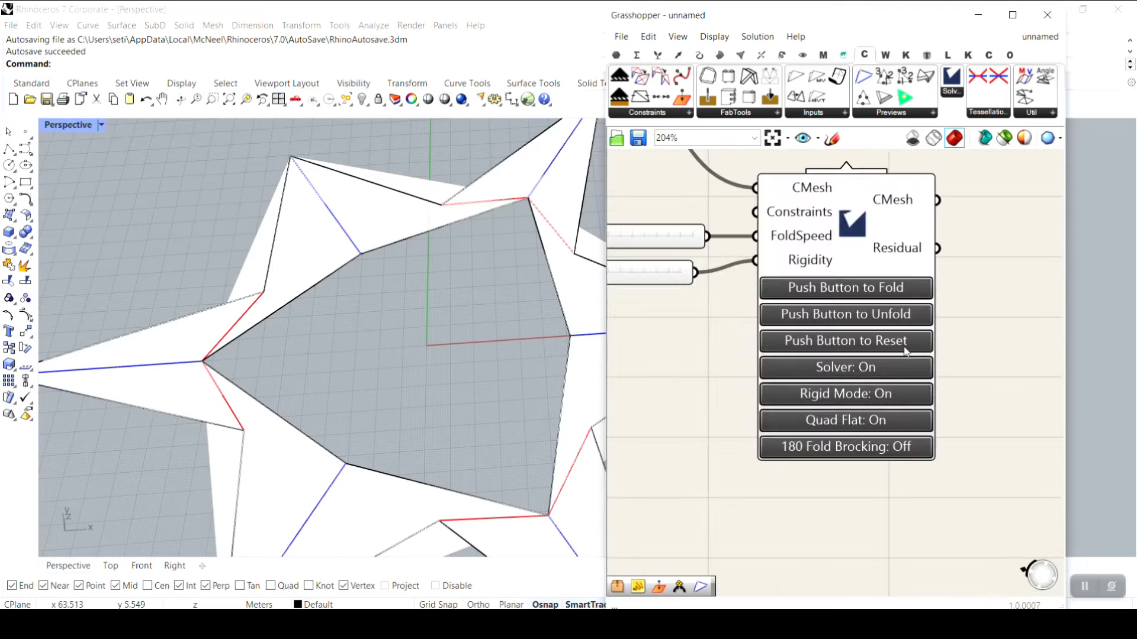
click(874, 294)
- Set the X4 (X3+) slider to 71.88 and the X3 slider to 26.26
scroll(876, 299, down, 6)
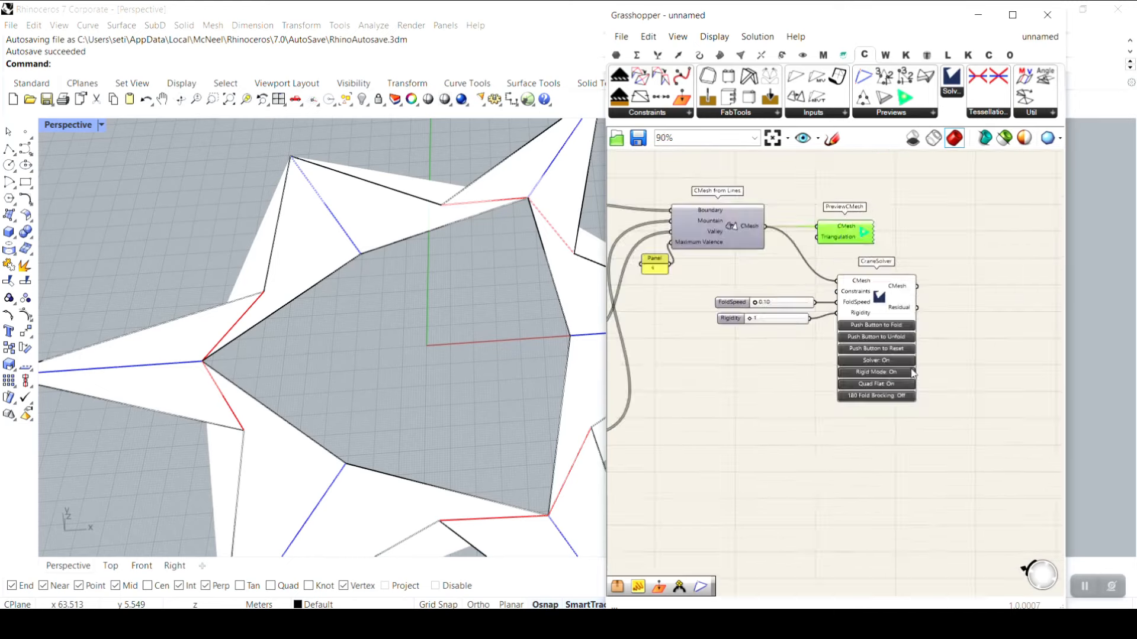
right_drag(910, 359, 1091, 360)
right_drag(748, 373, 976, 370)
scroll(724, 317, up, 5)
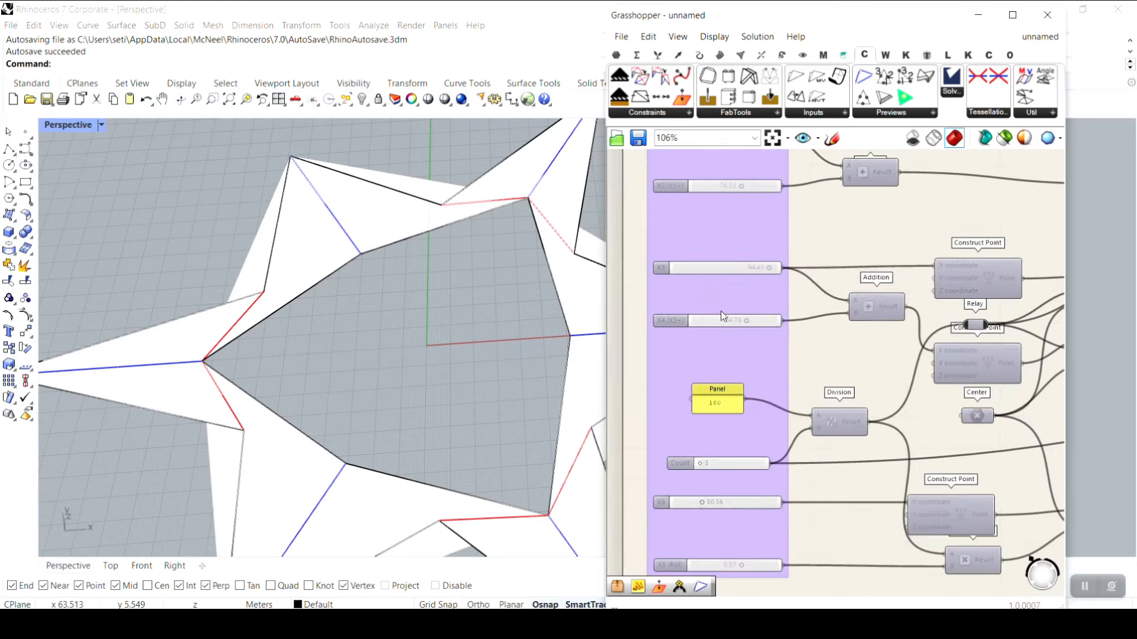
mouse_move(758, 323)
mouse_down()
mouse_move(710, 322)
mouse_move(741, 320)
mouse_up()
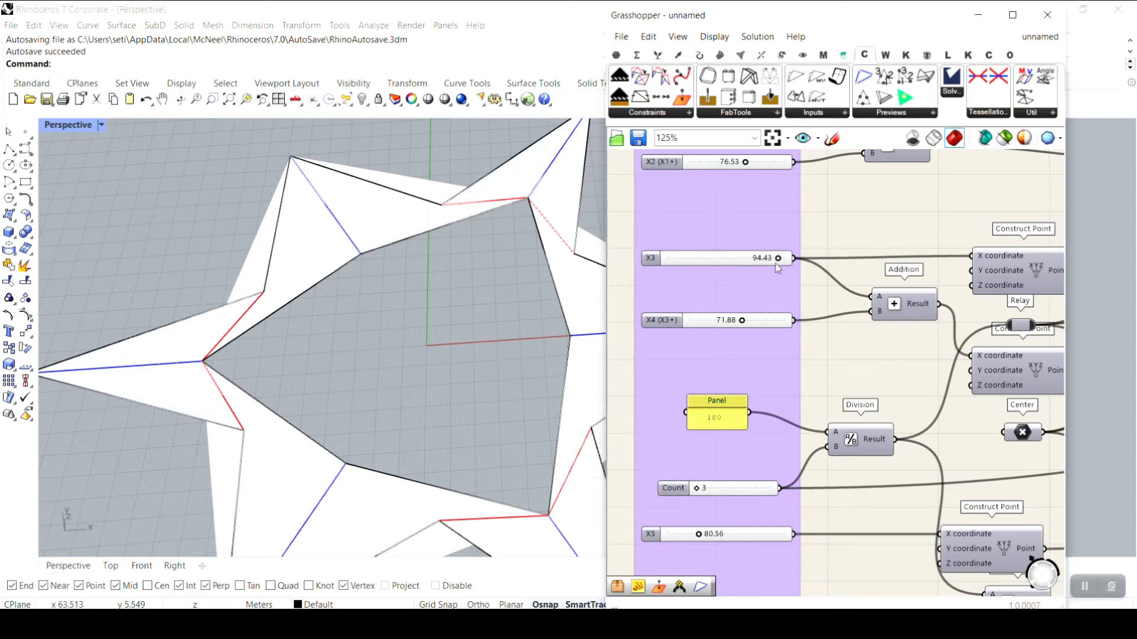
drag(779, 259, 753, 259)
mouse_move(711, 265)
mouse_down()
mouse_move(683, 265)
mouse_move(694, 266)
mouse_up()
- Move PreviewCMesh beside CraneSolver and connect its CMesh input to the solver's CMesh output
scroll(698, 345, down, 6)
scroll(697, 345, down, 1)
right_drag(994, 347, 832, 348)
scroll(834, 349, up, 9)
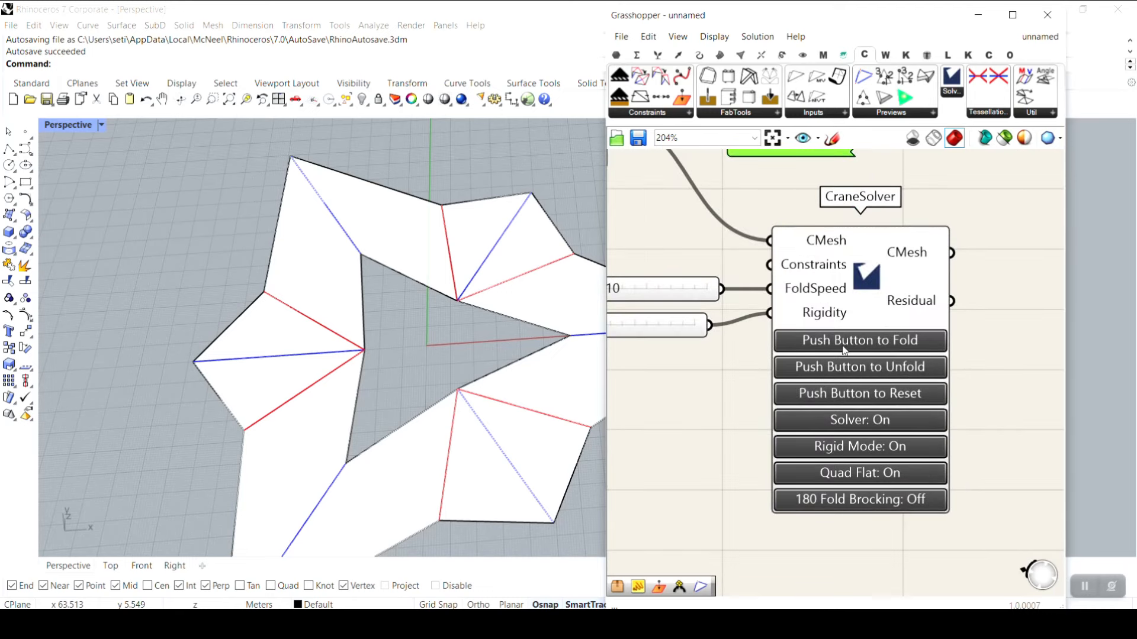
right_drag(937, 336, 817, 327)
right_drag(799, 271, 773, 379)
scroll(773, 380, down, 2)
drag(695, 269, 872, 288)
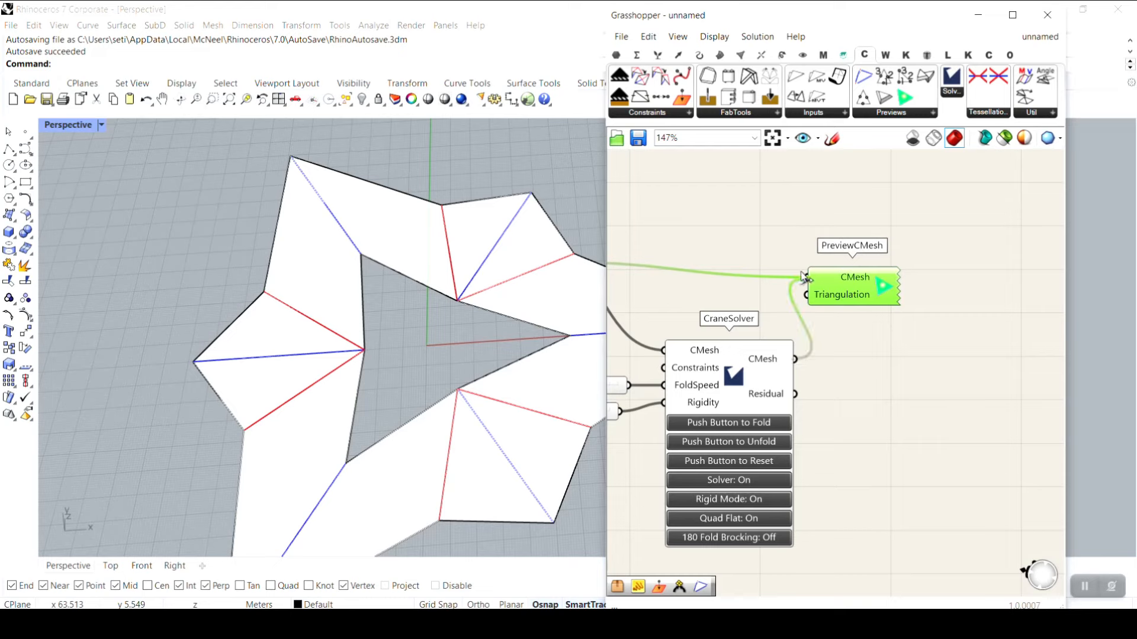
drag(804, 276, 805, 277)
- Fold the reshaped crease pattern with CraneSolver and examine the folded form from an angle
click(739, 424)
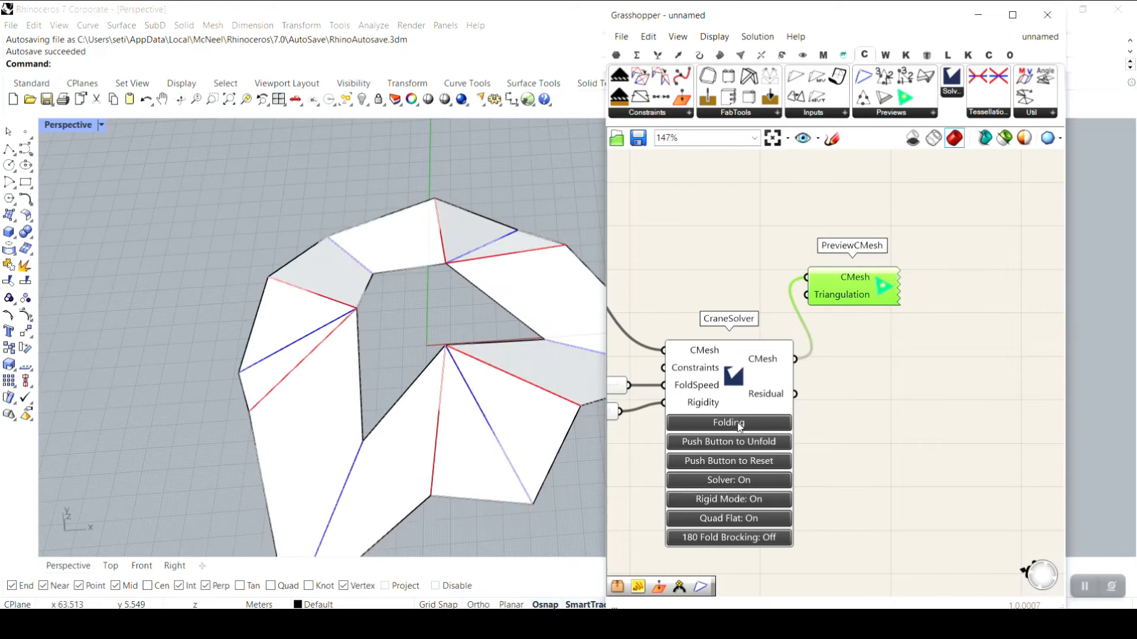
right_drag(452, 312, 663, 392)
click(759, 424)
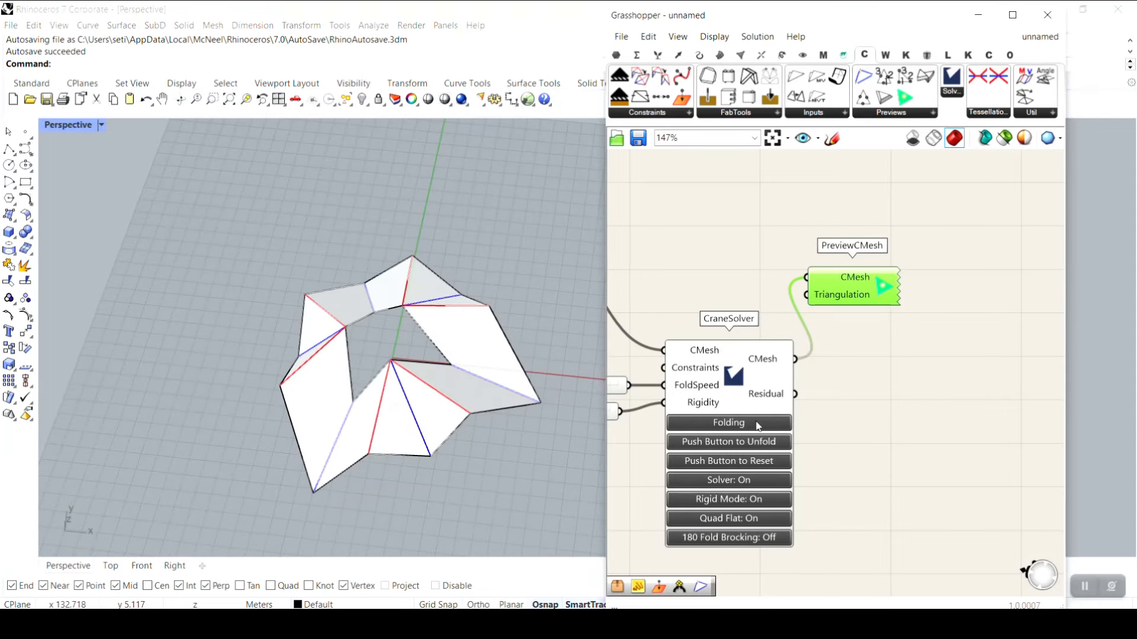
mouse_move(408, 410)
right_down()
mouse_move(451, 271)
mouse_move(370, 219)
mouse_move(378, 324)
mouse_move(415, 391)
right_up()
- Duplicate PreviewCMesh above CraneSolver, with the upper one fed by the CMesh output of CMesh from Lines
right_drag(891, 309, 1010, 347)
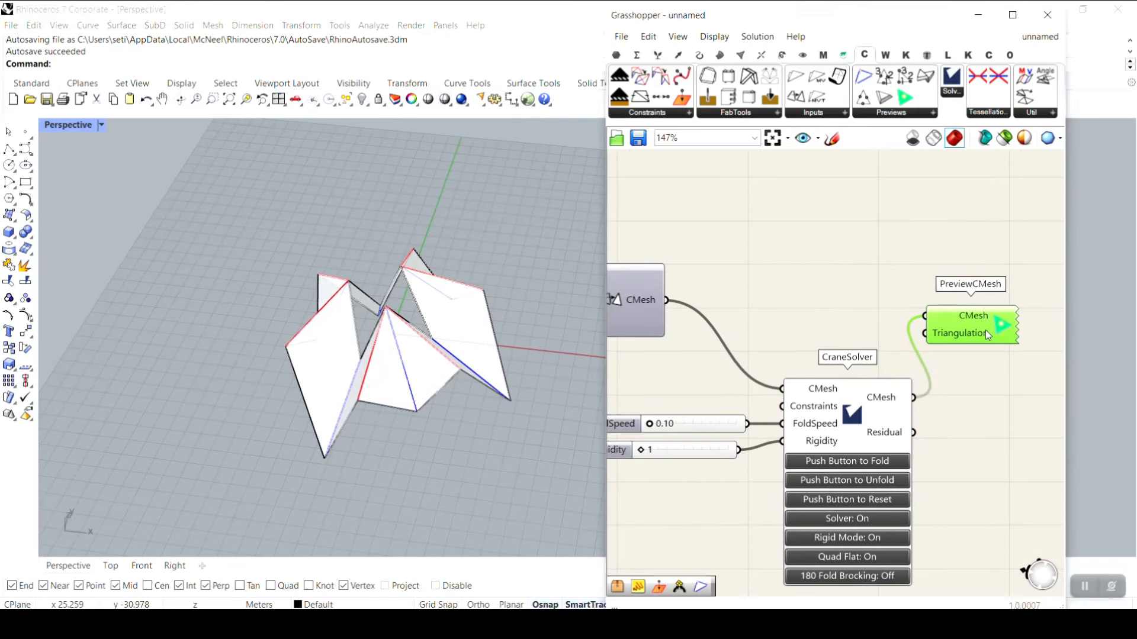
right_click(994, 325)
key(Escape)
drag(989, 331, 757, 297)
right_drag(837, 335, 739, 301)
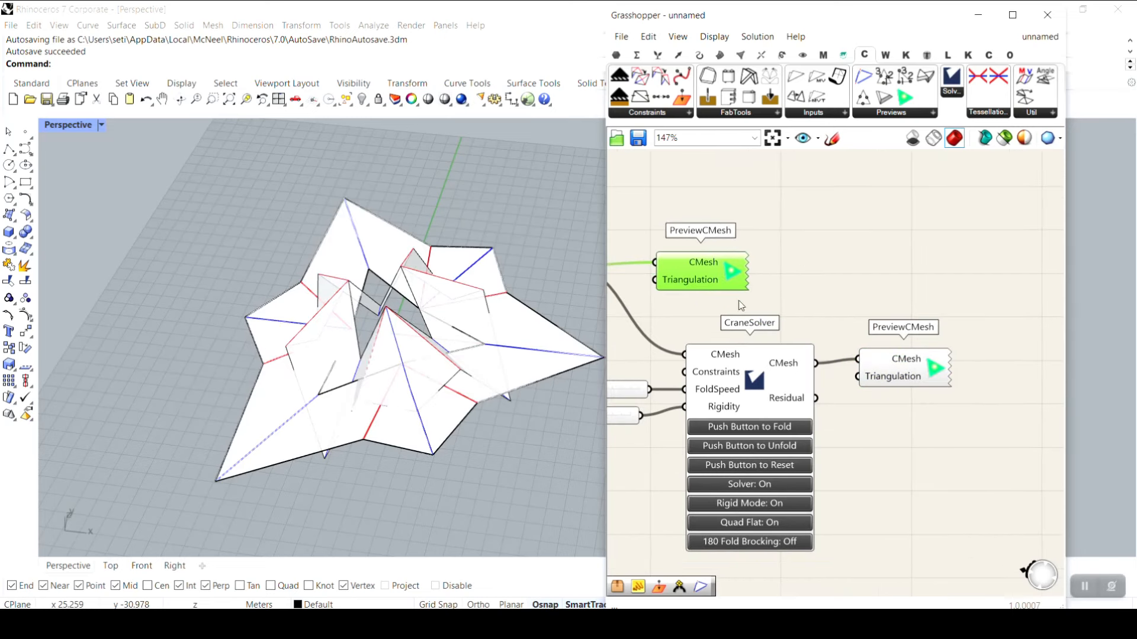
- Hide the flat pattern's PreviewCMesh above CraneSolver and reset the solver's folding
right_click(942, 374)
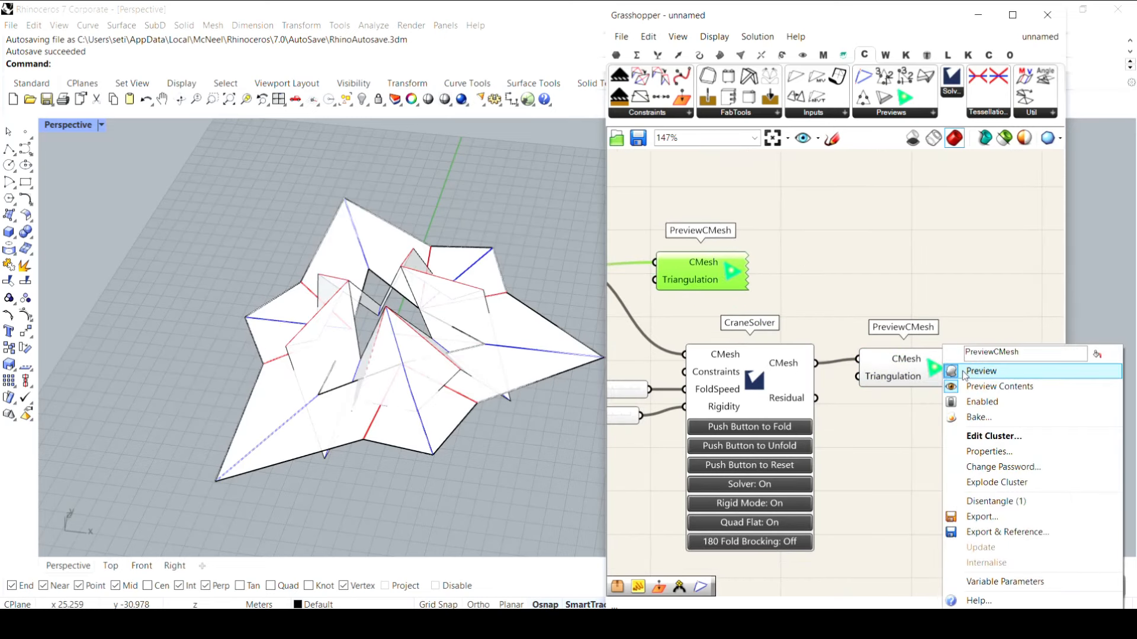
right_click(740, 266)
click(760, 291)
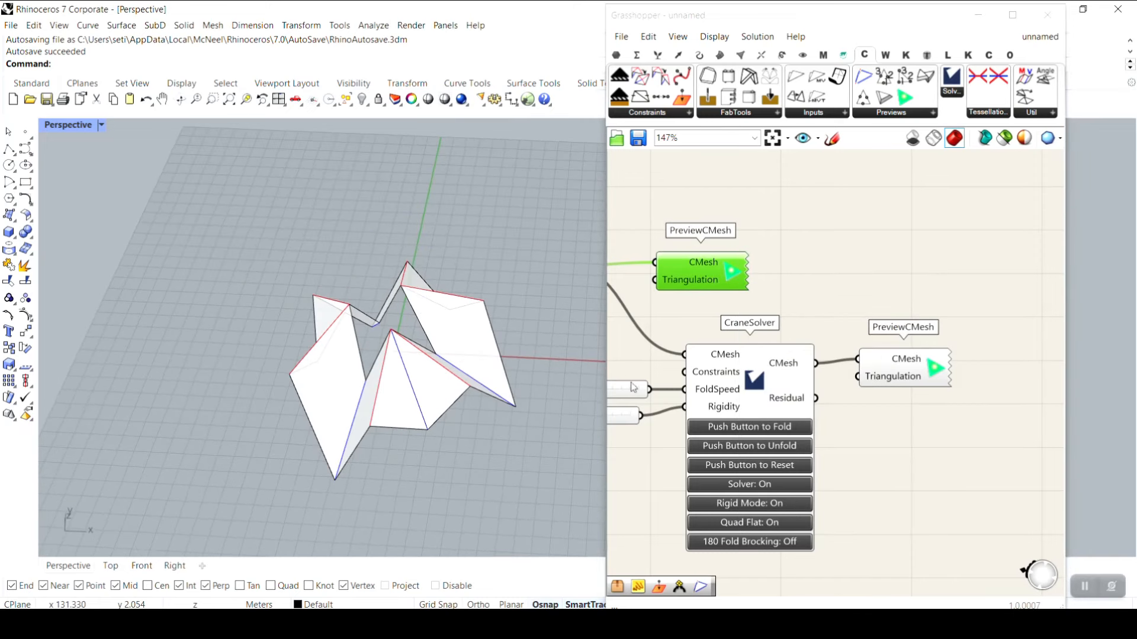
scroll(751, 436, up, 1)
click(788, 472)
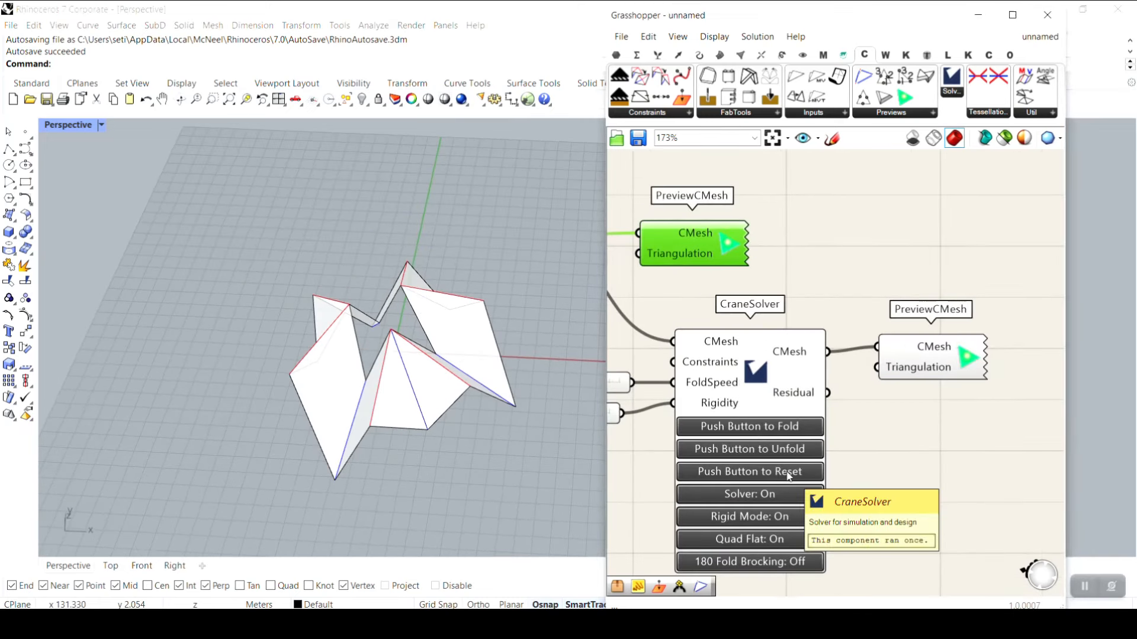
- Turn off the preview of the solver's PreviewCMesh and turn on the preview of the flat pattern's PreviewCMesh
scroll(953, 361, up, 2)
right_click(970, 342)
click(992, 363)
right_drag(714, 208, 858, 243)
right_click(795, 227)
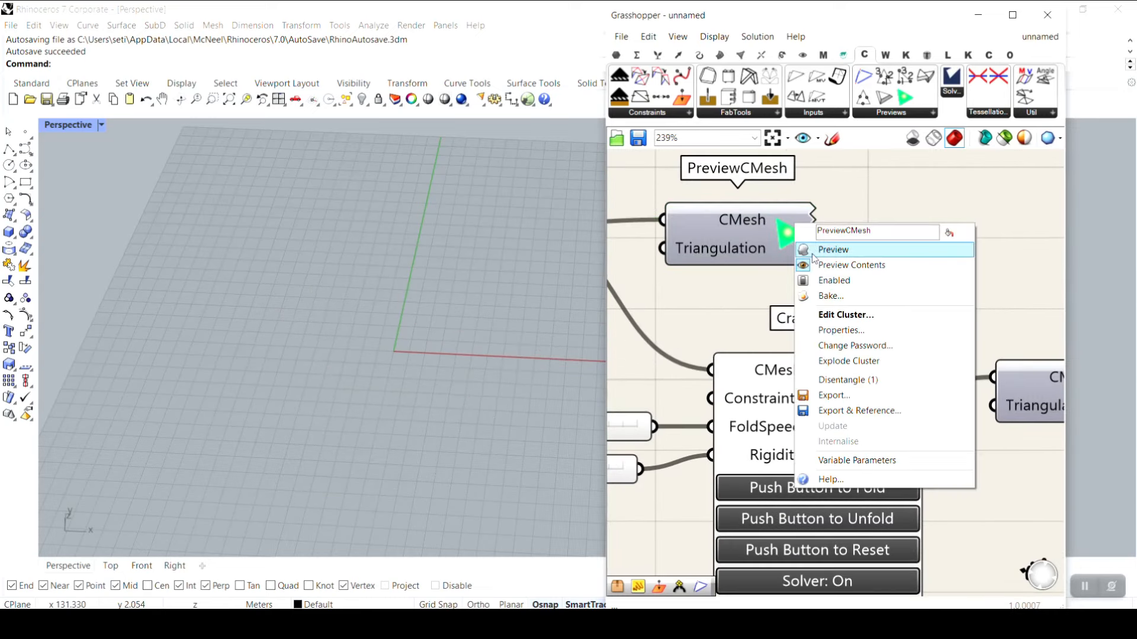
click(821, 255)
- Place the flat pattern's PreviewCMesh above the solver's PreviewCMesh and turn off CraneSolver's own preview
scroll(291, 304, down, 8)
right_drag(293, 307, 286, 338)
scroll(812, 331, down, 5)
drag(769, 286, 922, 287)
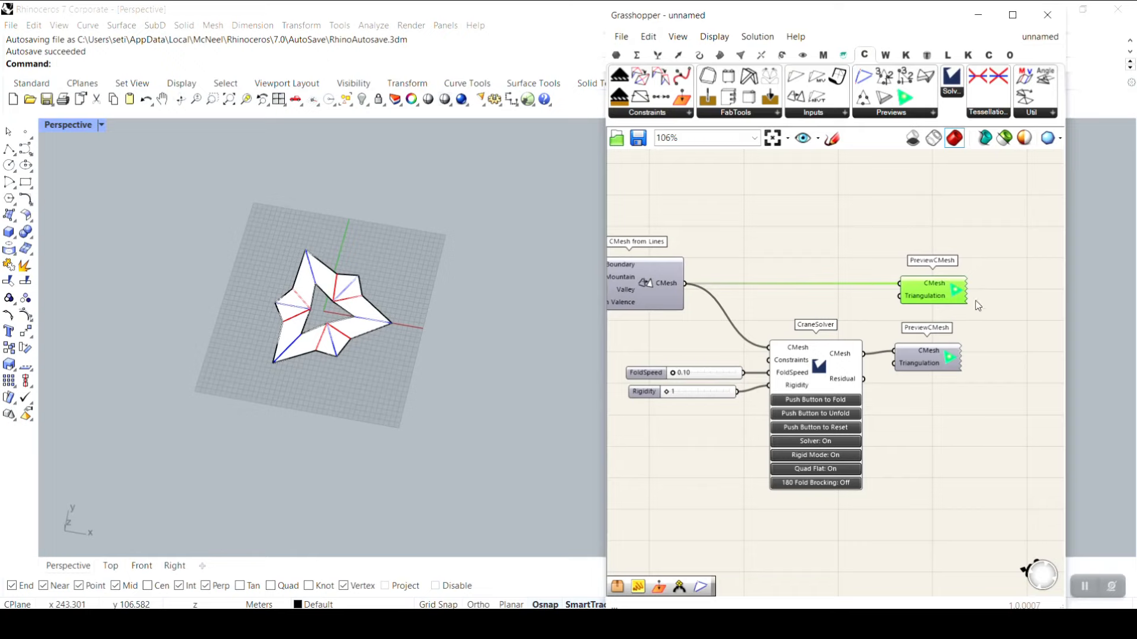
drag(854, 250, 744, 394)
right_click(771, 197)
click(797, 220)
- Set the X4 (X3+) slider to 30.29 and the X3 slider to 61.66
right_drag(645, 309, 888, 354)
scroll(888, 354, down, 5)
right_drag(637, 413, 1001, 338)
right_drag(675, 330, 853, 338)
scroll(772, 314, up, 7)
scroll(796, 308, up, 2)
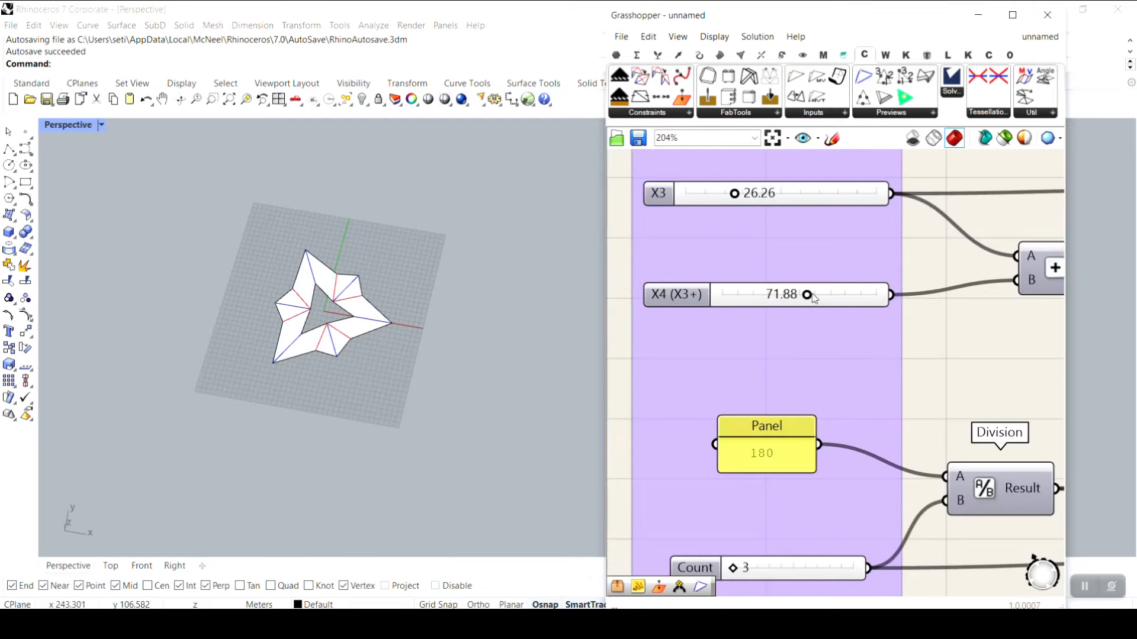
scroll(589, 327, up, 4)
drag(807, 296, 758, 295)
right_drag(739, 196, 740, 268)
drag(739, 268, 808, 265)
- Set the X2 (X1+) slider to 43.85 and lower the X1 slider to pull in the pattern's corners
right_drag(751, 220, 764, 399)
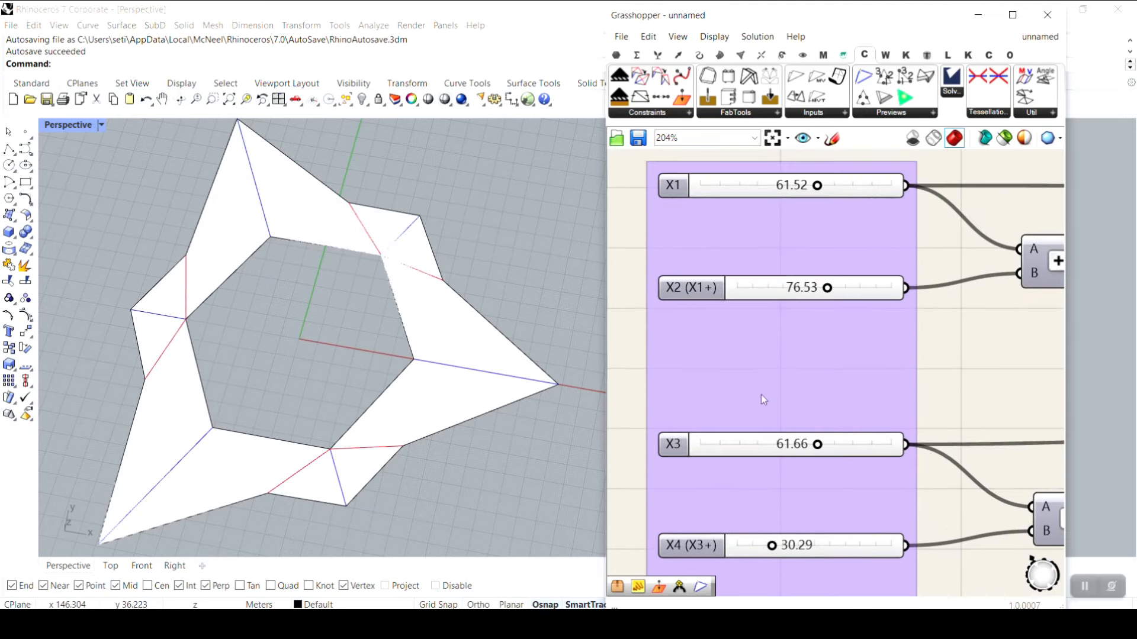
drag(828, 289, 787, 288)
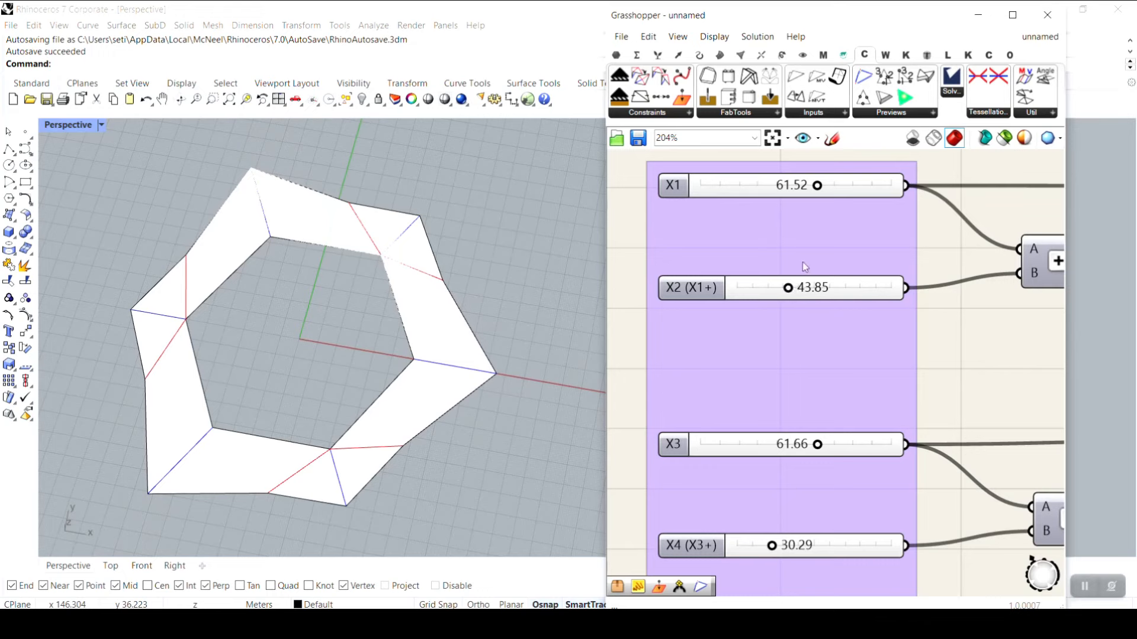
drag(817, 186, 751, 185)
- Set the polar array's Count slider to 6
right_drag(798, 344, 818, 243)
scroll(817, 242, down, 2)
right_drag(839, 382, 792, 368)
right_drag(749, 461, 740, 362)
scroll(737, 430, up, 5)
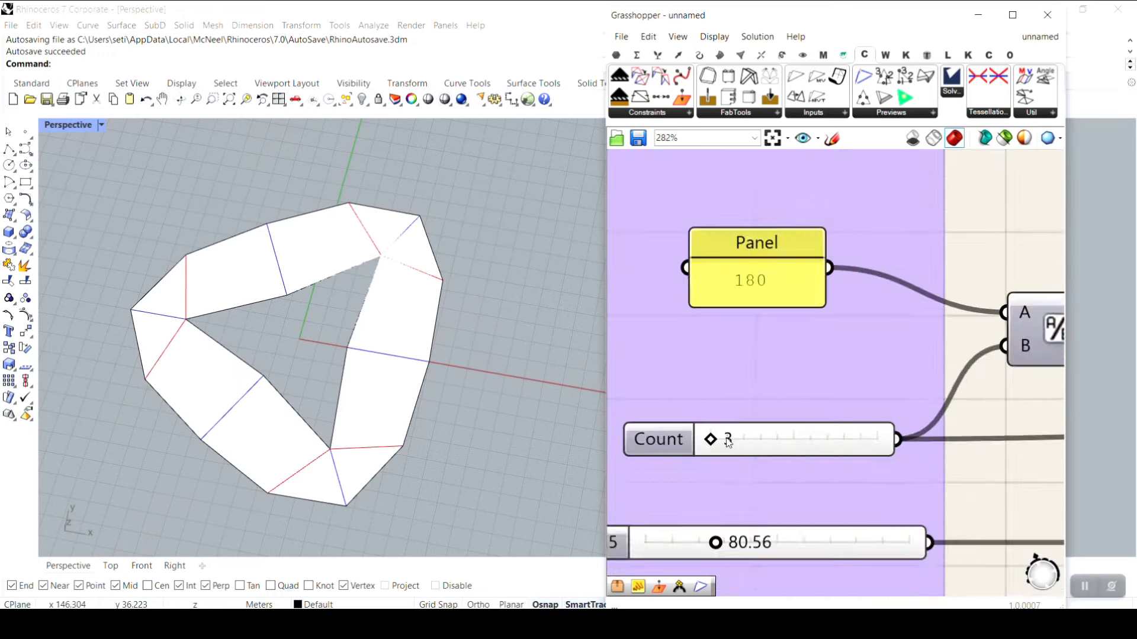
drag(712, 441, 800, 442)
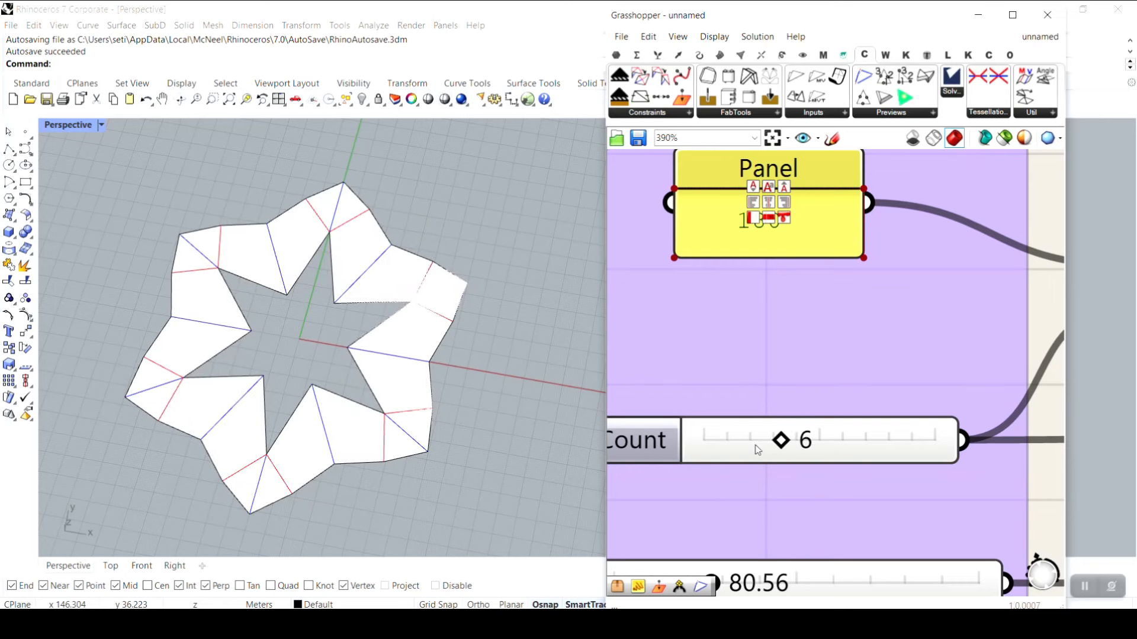
- Set the X5 slider to 116.12 and the X5 (Rot) slider to 0.26
scroll(757, 450, down, 4)
scroll(717, 364, up, 3)
drag(705, 363, 728, 364)
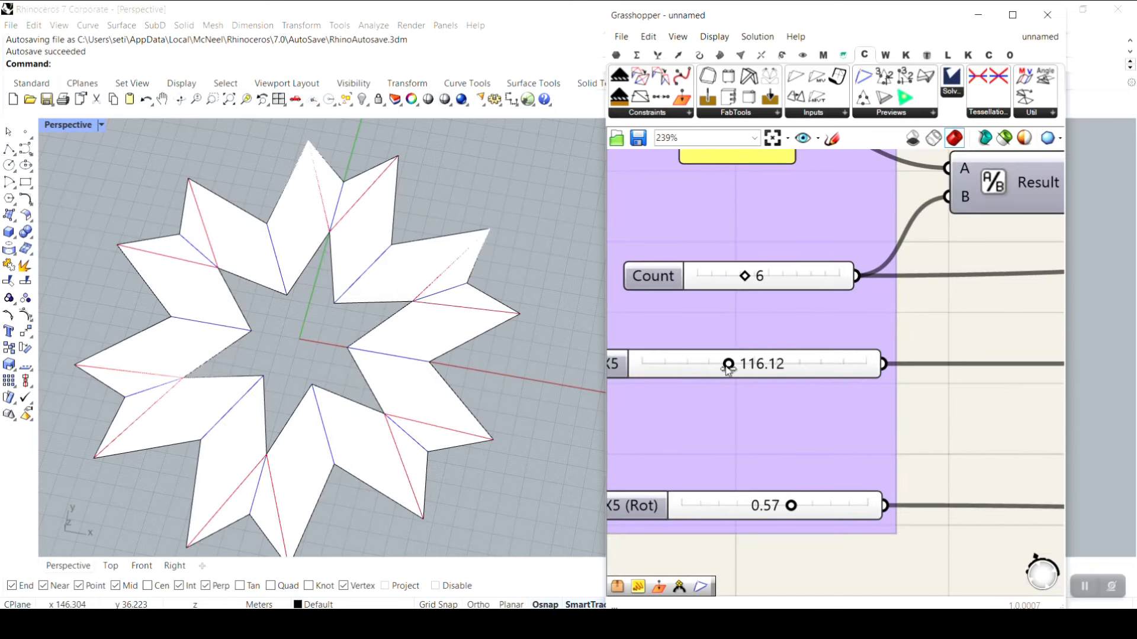
drag(792, 513, 724, 478)
scroll(373, 311, down, 6)
right_drag(373, 311, 319, 317)
scroll(320, 318, up, 6)
scroll(366, 320, down, 2)
click(804, 307)
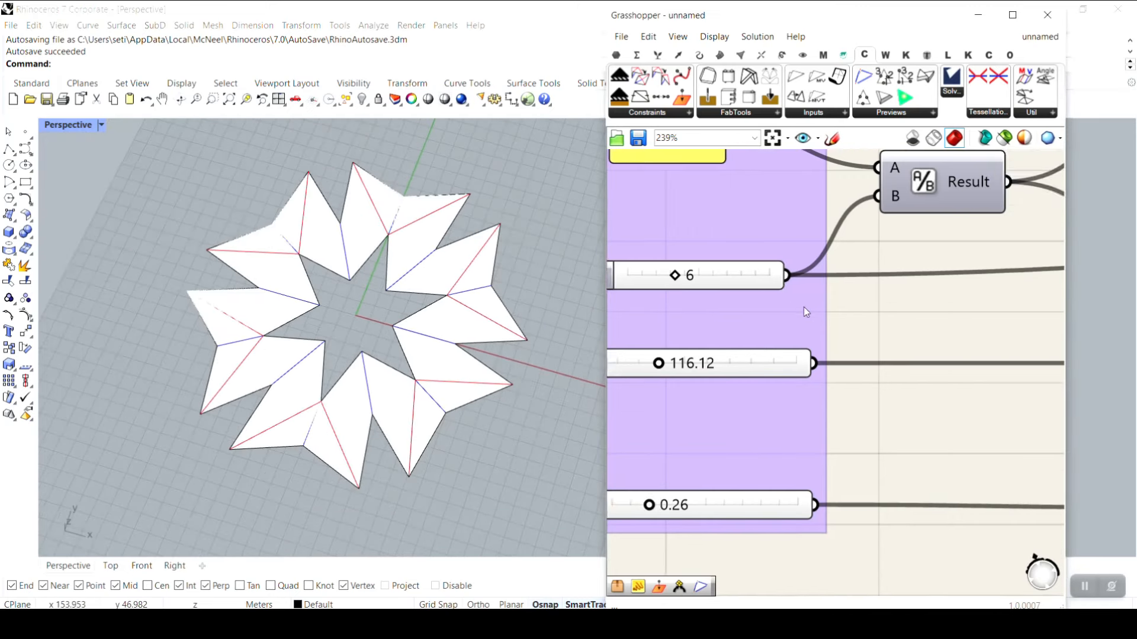
- Hide the flat pattern's PreviewCMesh and show the solver's PreviewCMesh instead
scroll(852, 310, down, 10)
scroll(882, 274, up, 6)
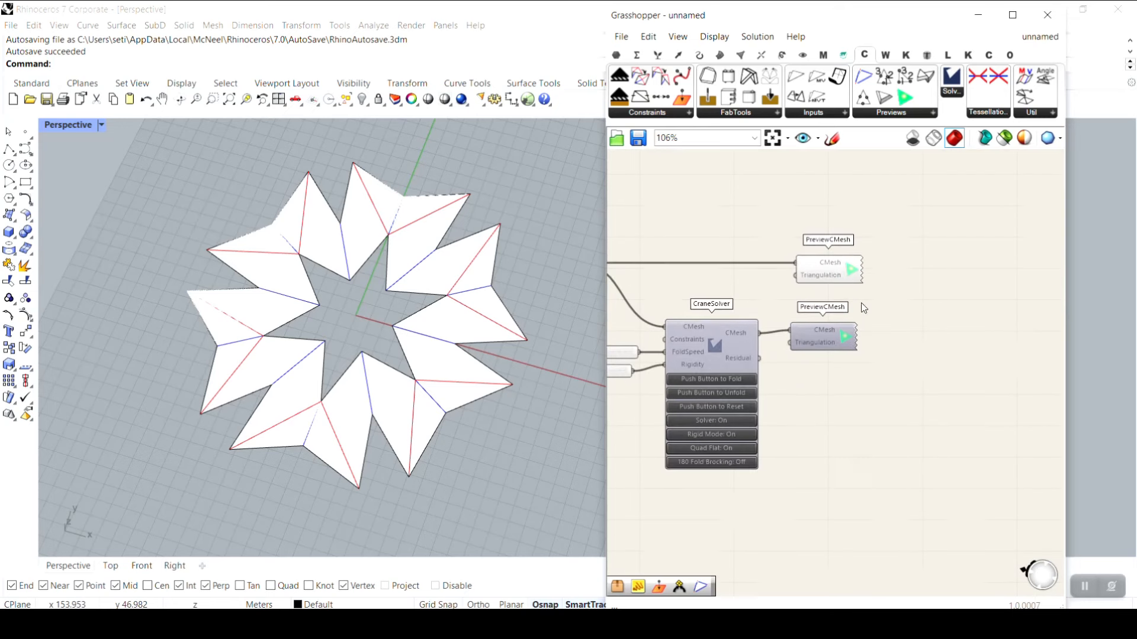
right_click(855, 262)
click(888, 285)
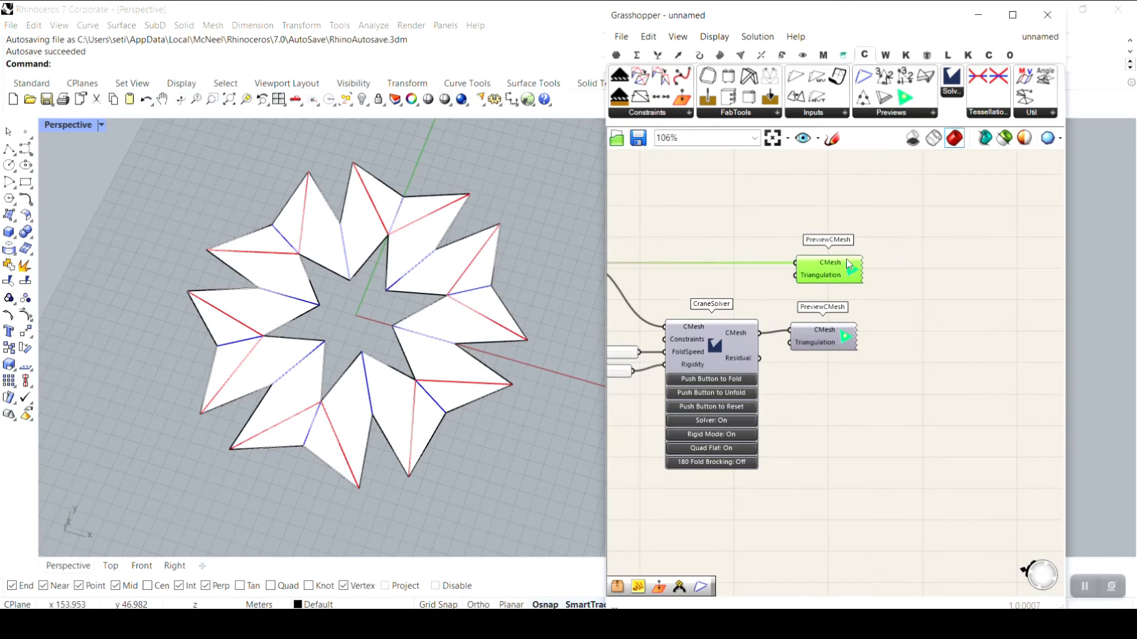
middle_click(888, 268)
click(935, 223)
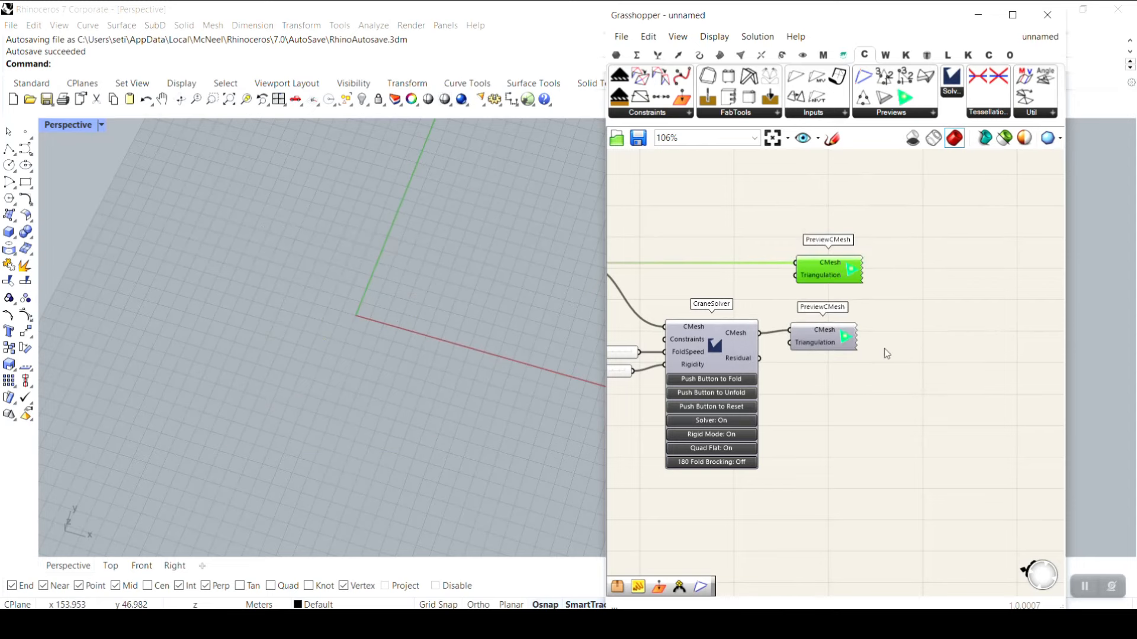
middle_click(891, 296)
click(918, 270)
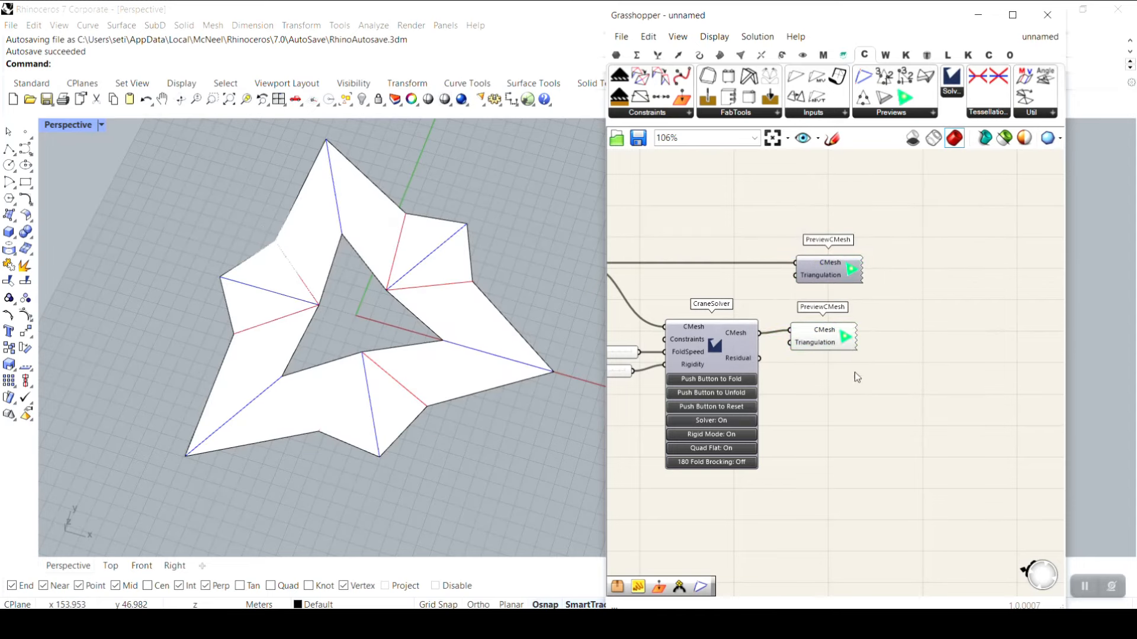
- Fold the three-fold pattern still held in CraneSolver and examine it from an angle
right_drag(758, 301, 826, 276)
scroll(826, 276, up, 5)
scroll(433, 328, up, 2)
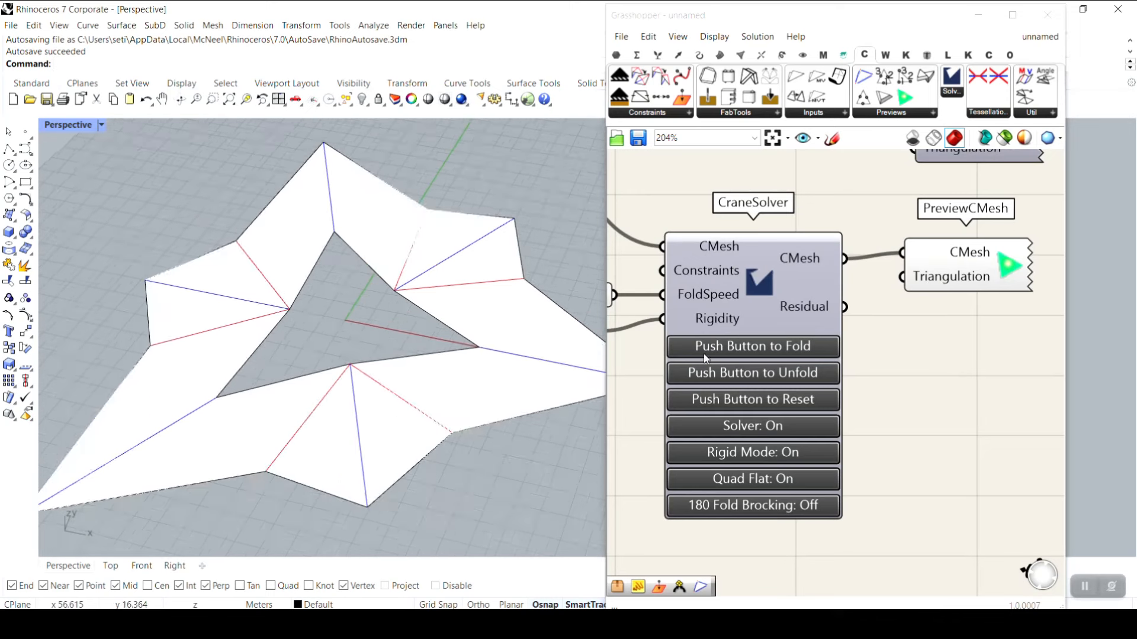
click(779, 350)
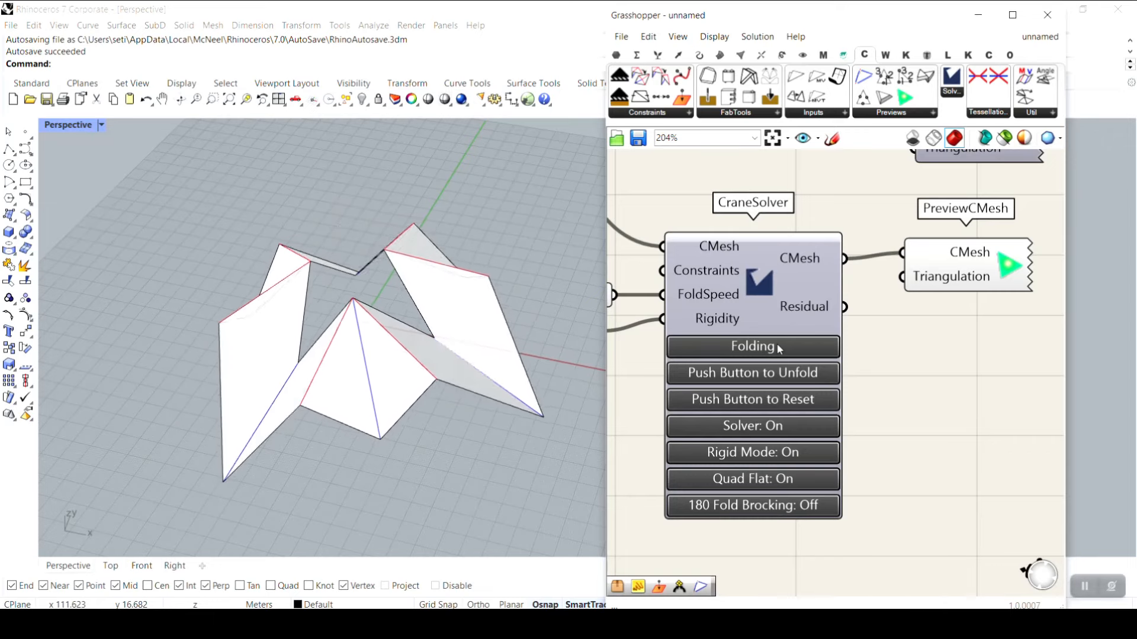
right_drag(440, 347, 399, 329)
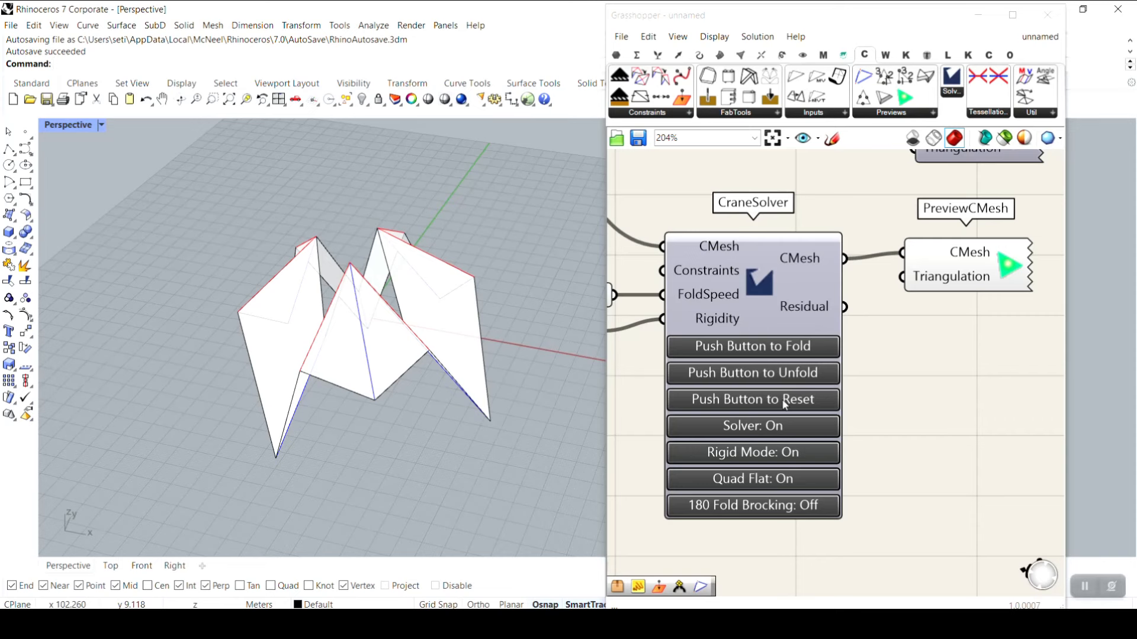
- Reset CraneSolver to load the six-fold pattern and briefly test its folding and unfolding
click(785, 403)
click(788, 350)
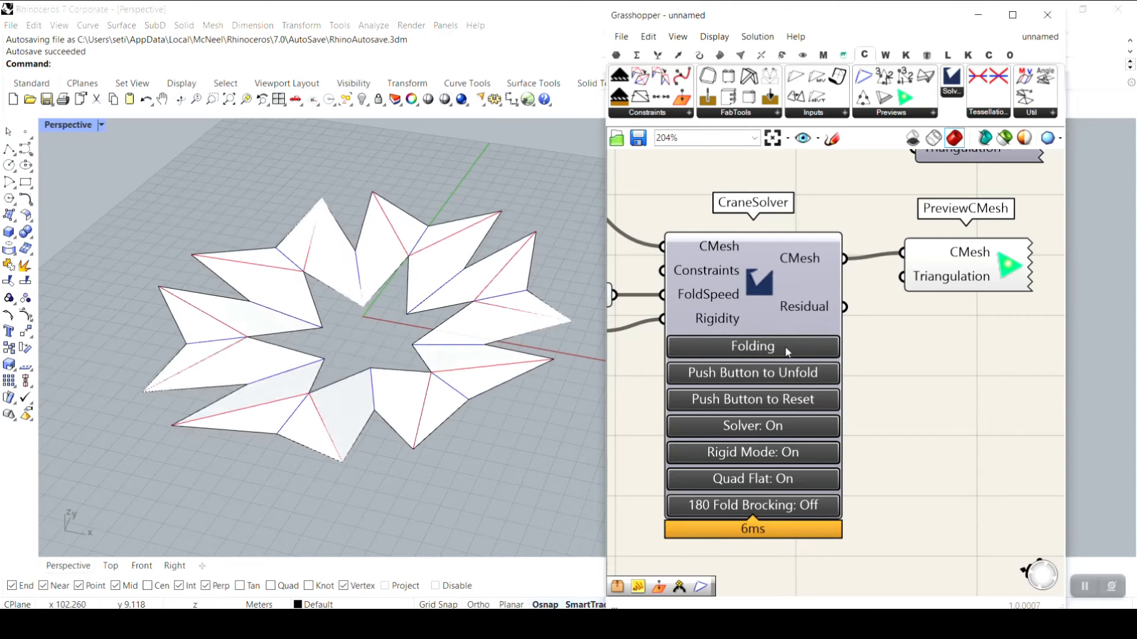
click(792, 379)
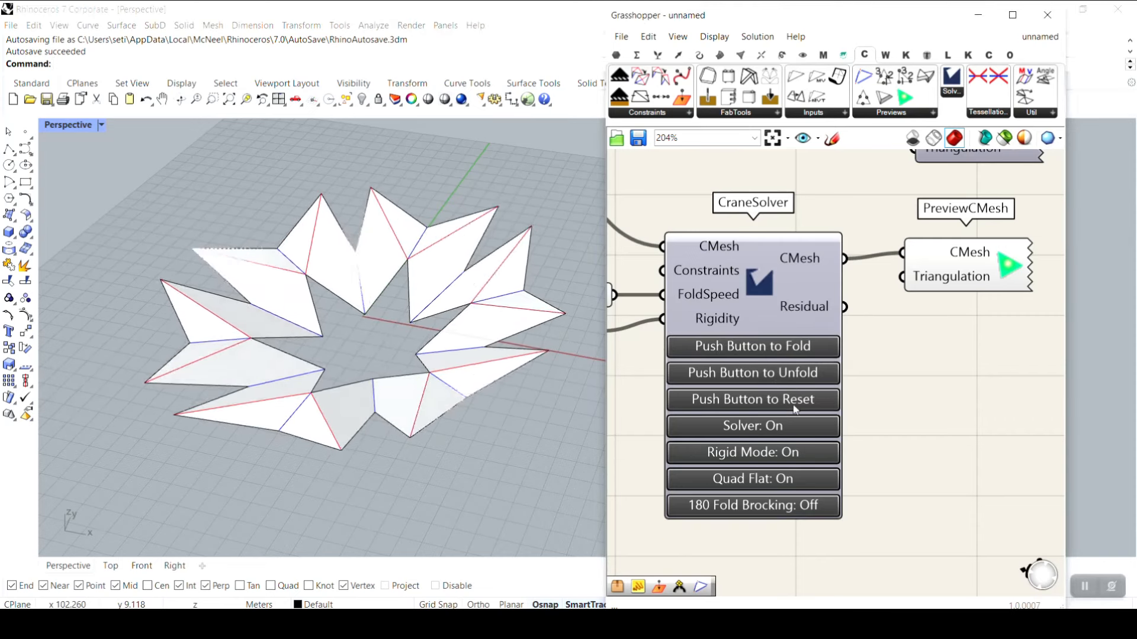
- Swap the crease inputs of CMesh from Lines, connecting the Valley array to Mountain and the Mountain array to Valley
scroll(825, 328, down, 5)
scroll(799, 378, up, 2)
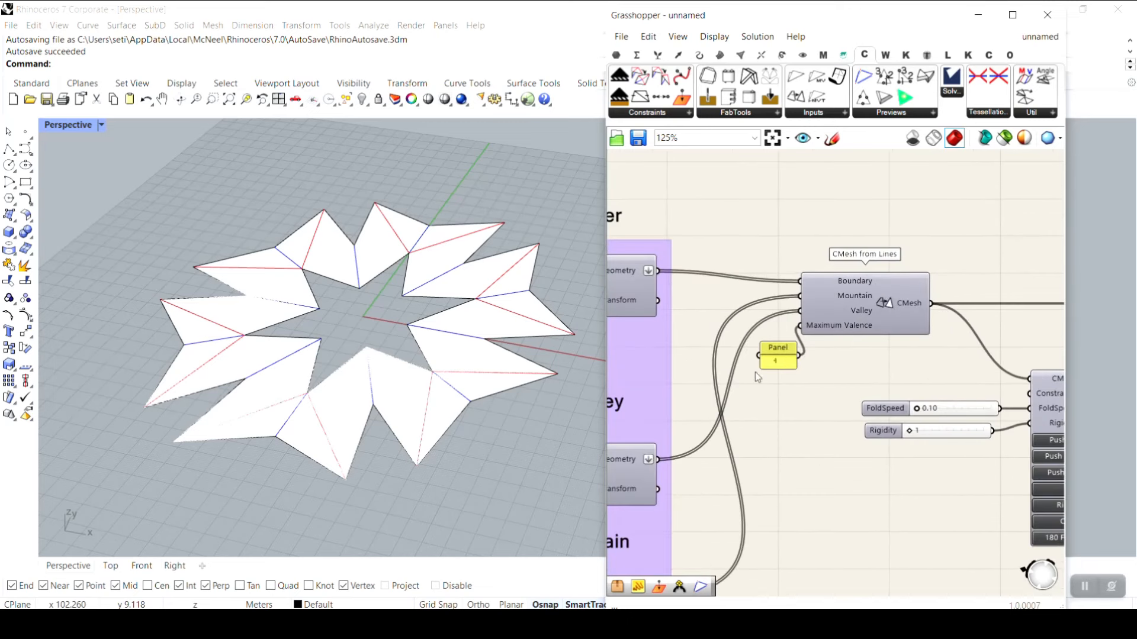
right_drag(743, 375, 804, 346)
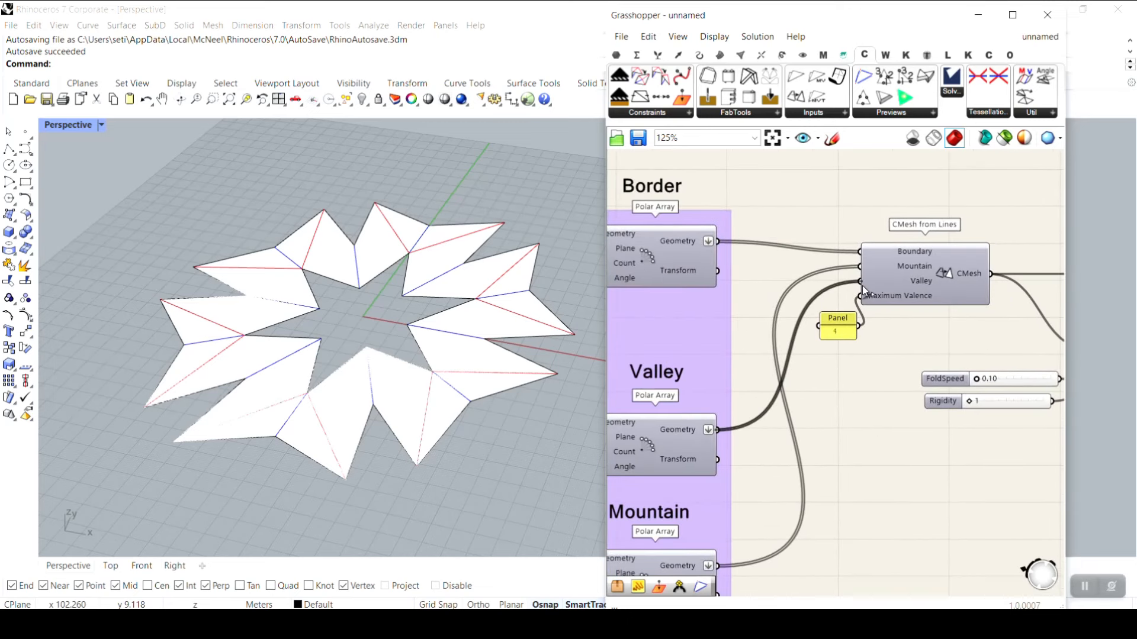
drag(864, 290, 862, 296)
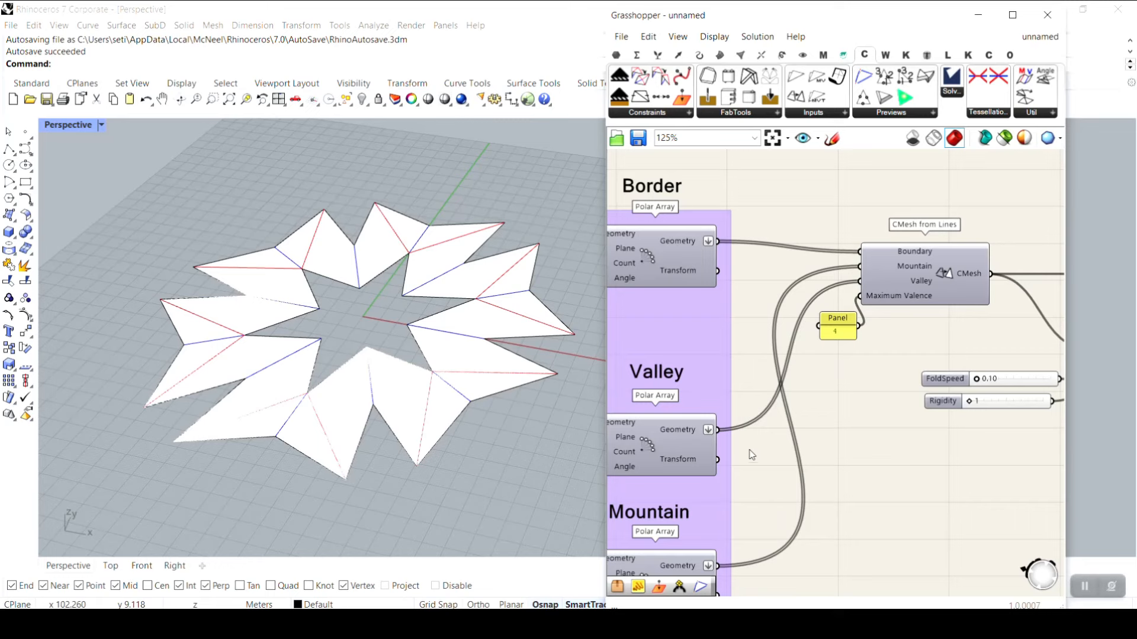
drag(853, 268, 855, 268)
drag(718, 566, 859, 282)
- Fold the six-fold pattern with swapped mountain and valley creases using CraneSolver
right_drag(1041, 455, 932, 406)
scroll(932, 406, up, 2)
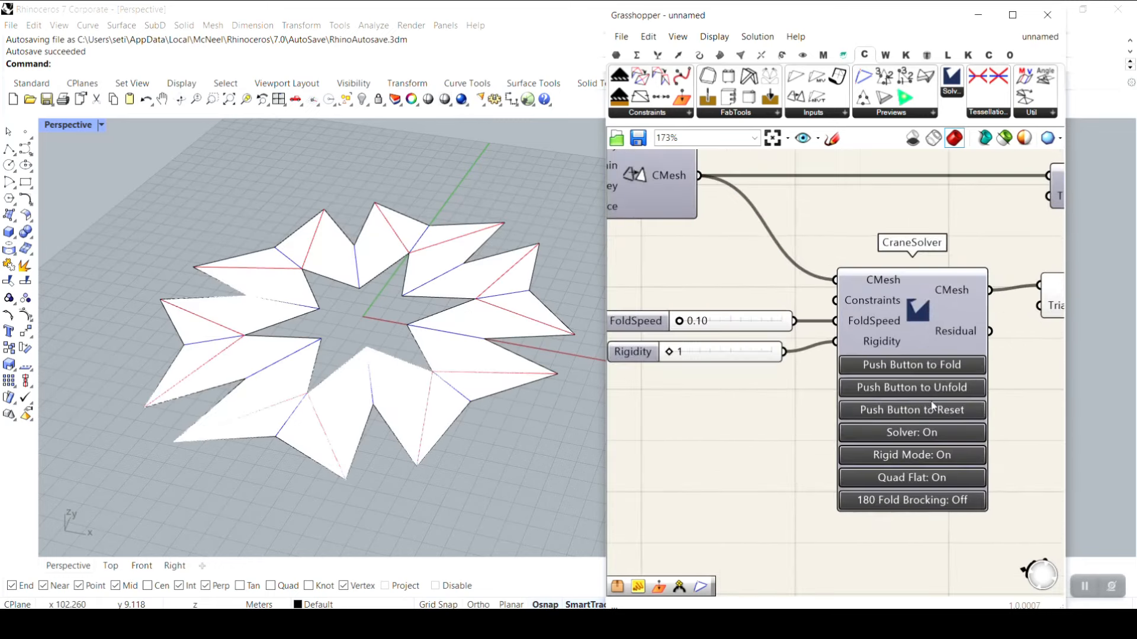
click(927, 366)
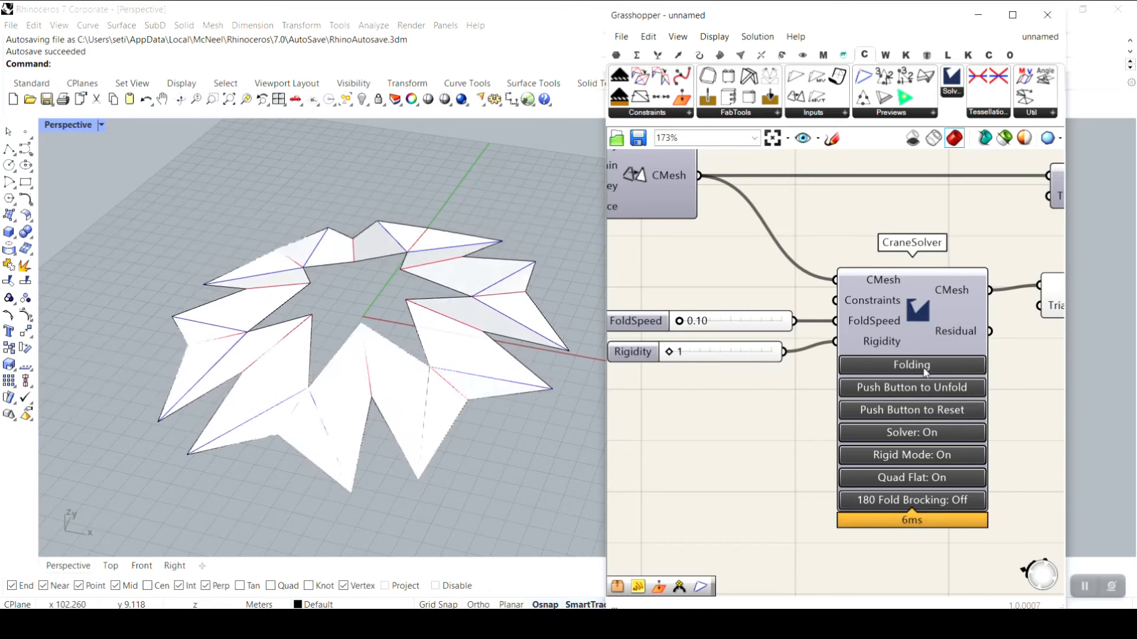
- Examine the folded model and the Polar Array connections feeding the CMesh from Lines component
mouse_move(439, 396)
right_down()
mouse_move(406, 469)
mouse_move(414, 332)
mouse_move(411, 400)
mouse_move(431, 363)
mouse_move(424, 409)
right_up()
right_drag(771, 360, 922, 366)
scroll(918, 366, down, 3)
right_drag(717, 352, 802, 347)
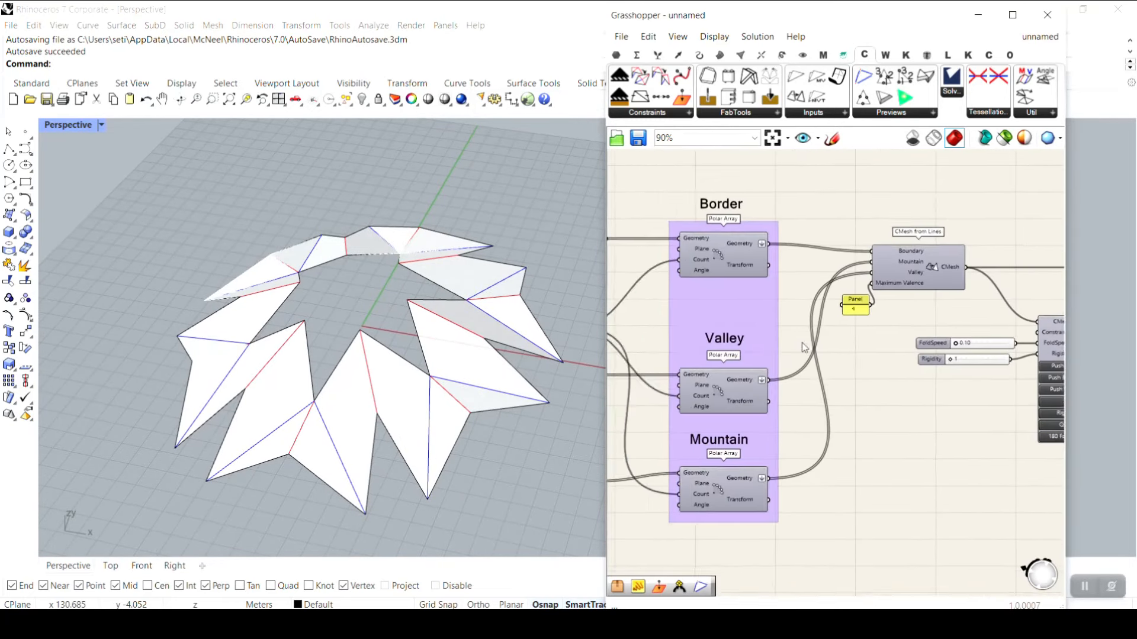
scroll(794, 355, up, 2)
drag(900, 252, 908, 244)
scroll(881, 338, down, 3)
- Run the CraneSolver folding again, inspect the folded ring from an angle, and reset the solver to the flat pattern
right_drag(980, 370, 800, 366)
scroll(872, 350, up, 4)
click(907, 360)
click(902, 342)
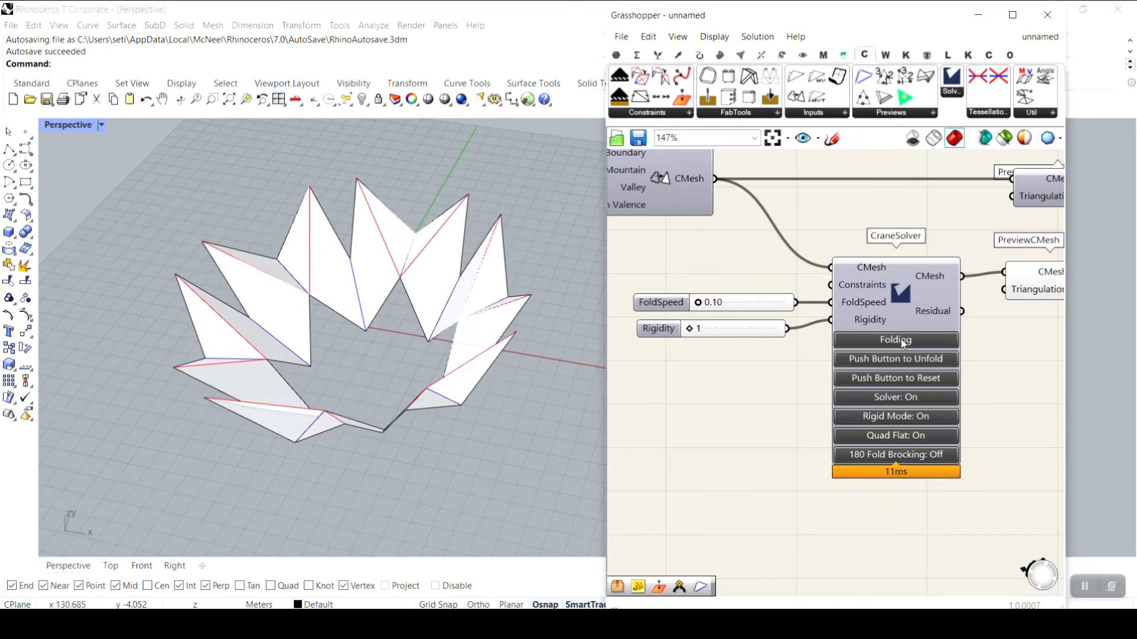
right_drag(328, 386, 296, 408)
click(915, 382)
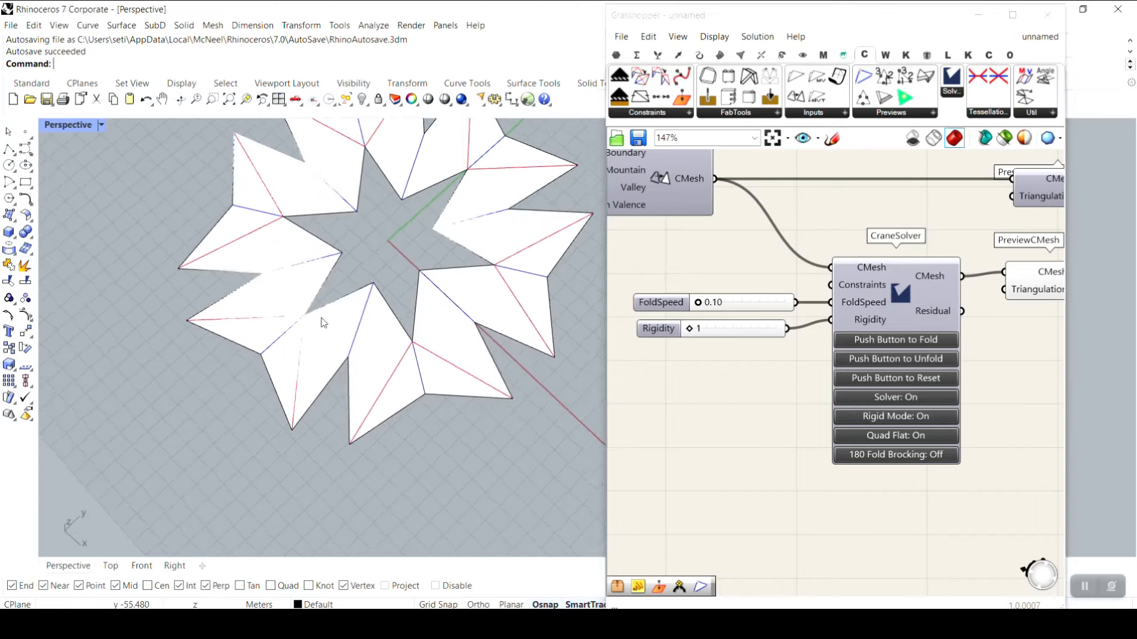
scroll(322, 323, down, 4)
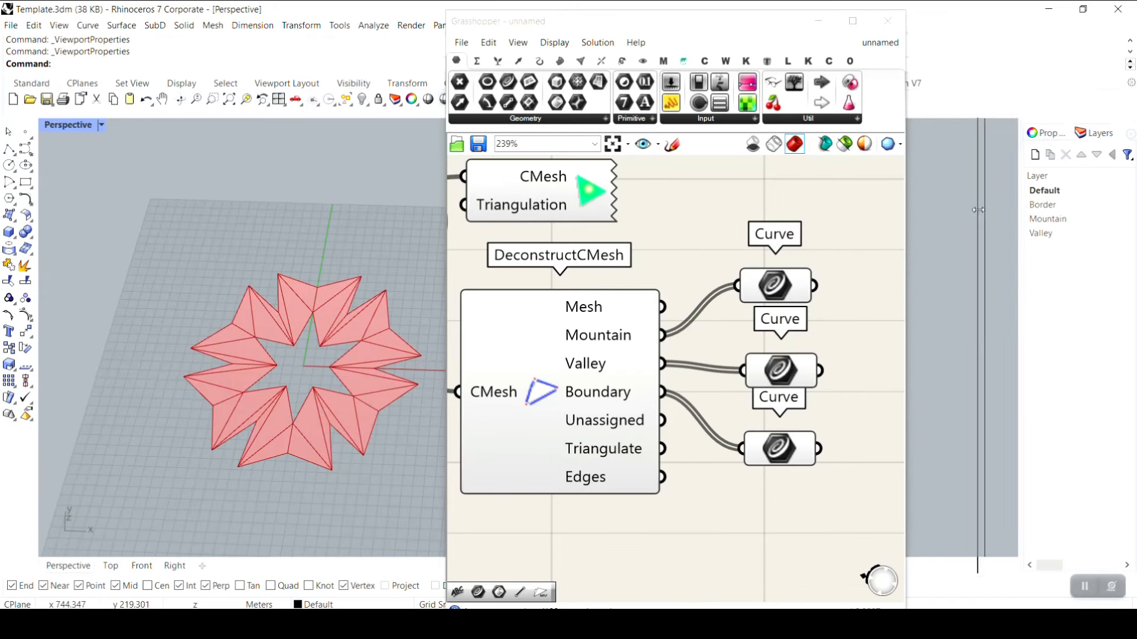
- Widen the layer list until its colour swatches are accessible and set the Border layer's colour to Black
drag(978, 210, 972, 213)
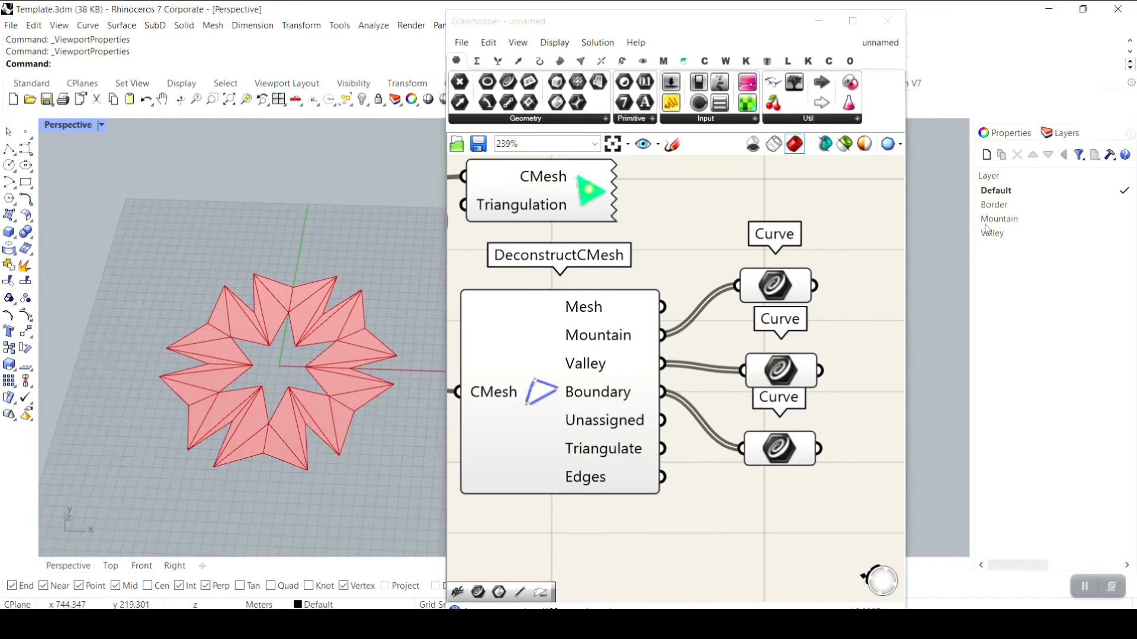
click(1009, 220)
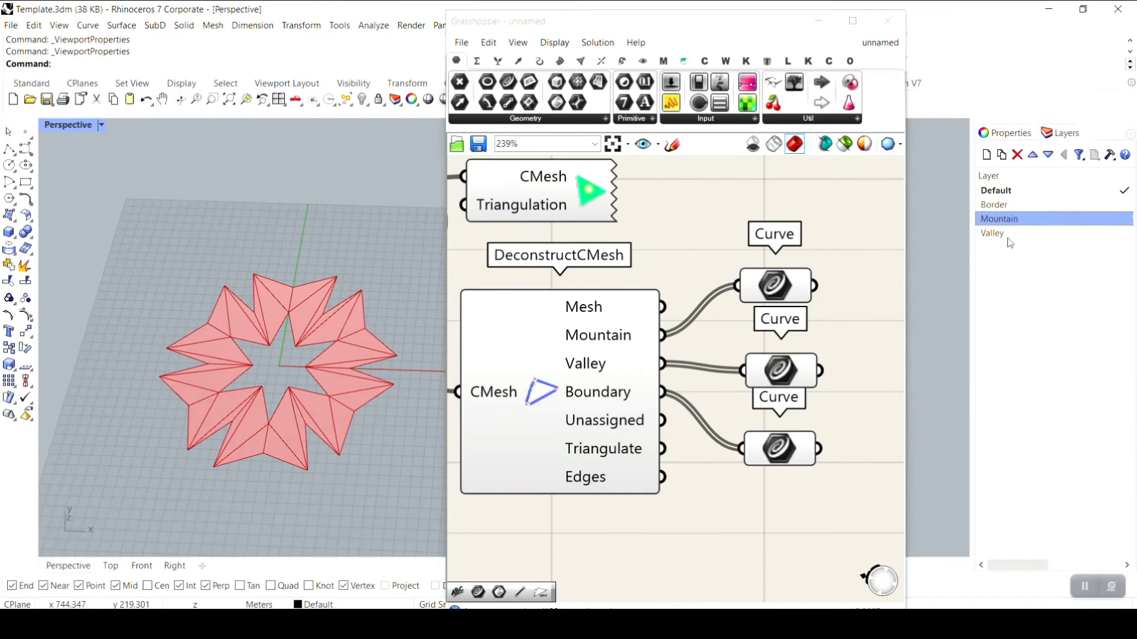
click(990, 233)
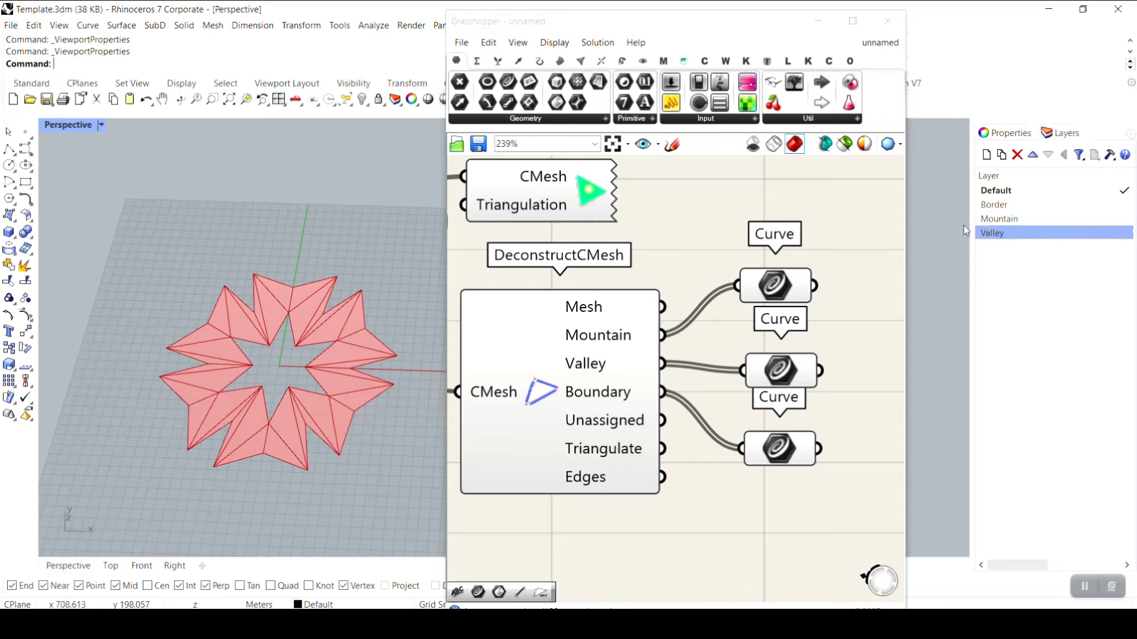
drag(970, 225, 906, 222)
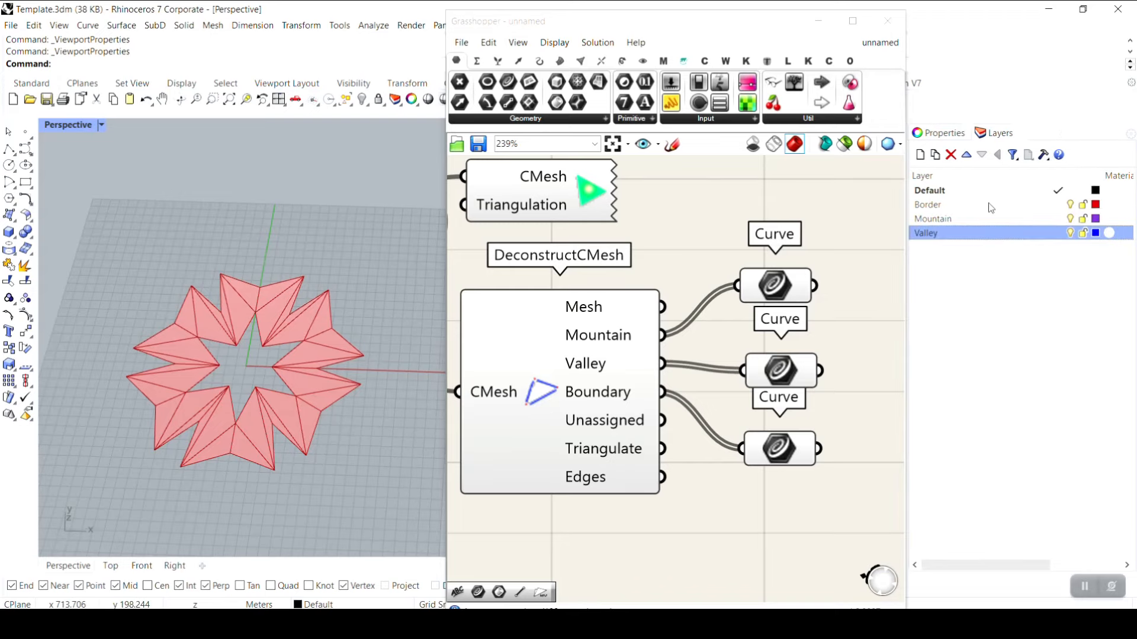
click(1096, 205)
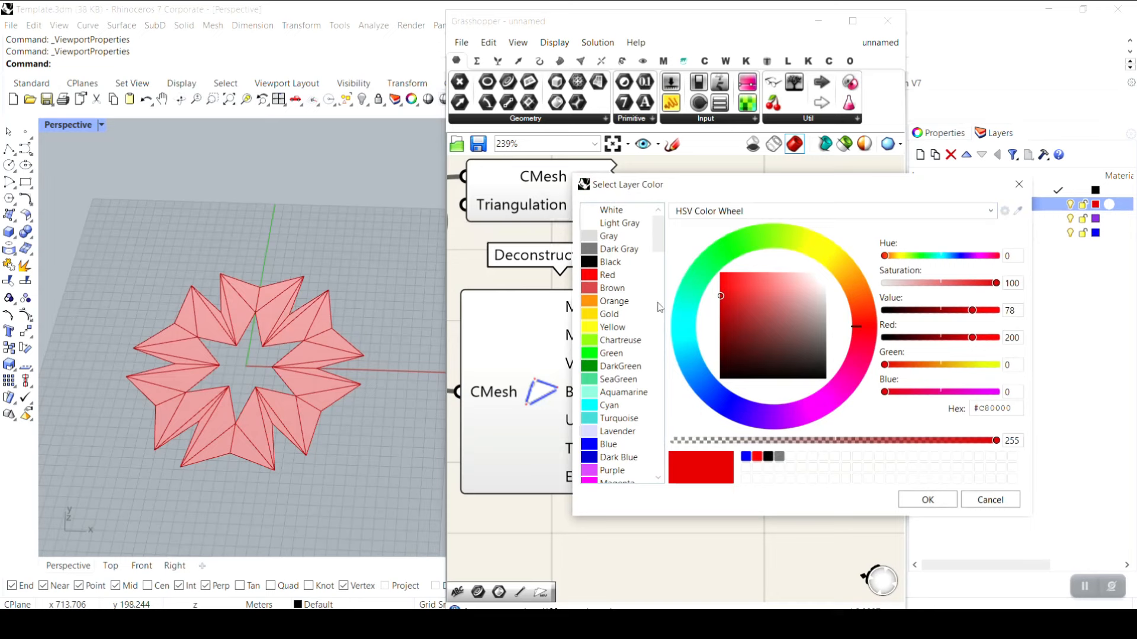
click(599, 262)
click(927, 501)
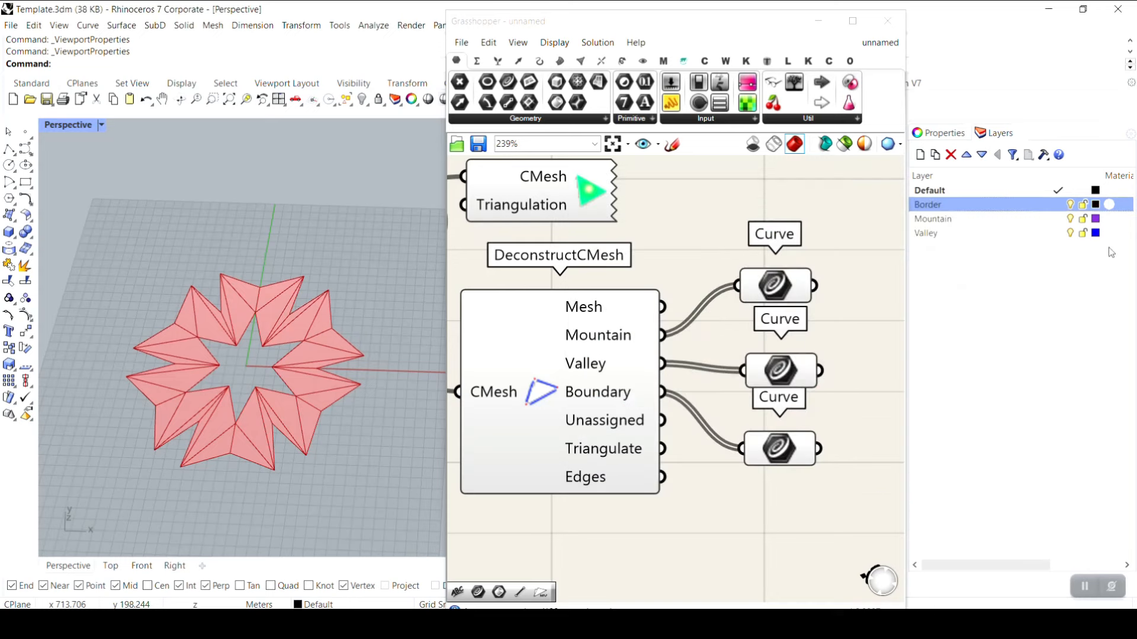
- Set the Mountain layer's colour to Blue and the Valley layer's colour to Red
click(1097, 219)
click(592, 445)
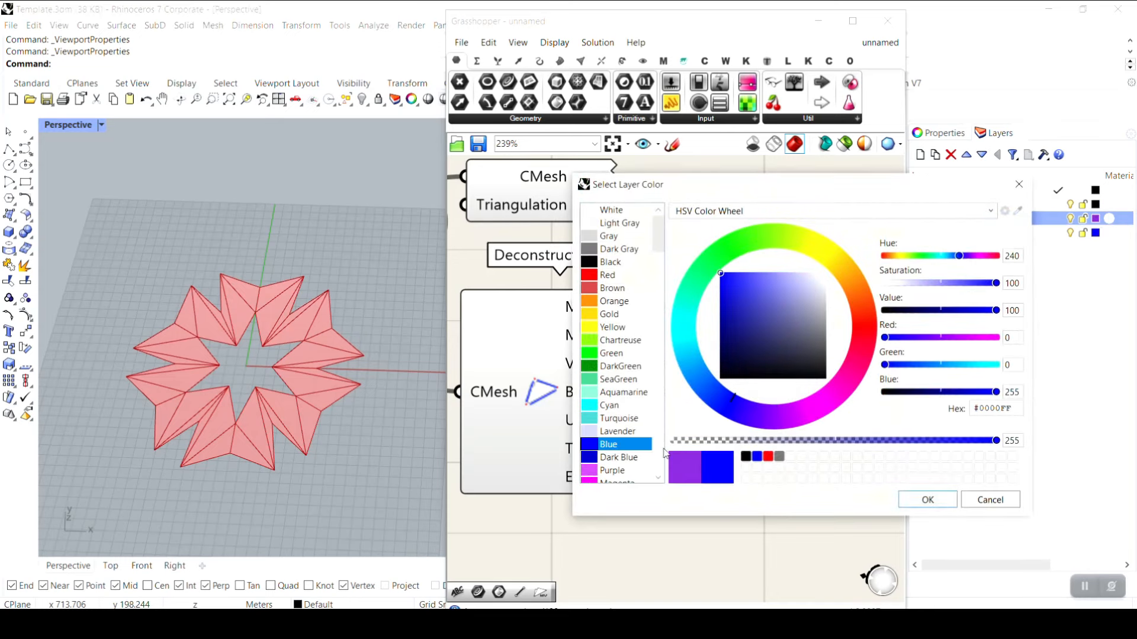
click(927, 501)
click(1096, 234)
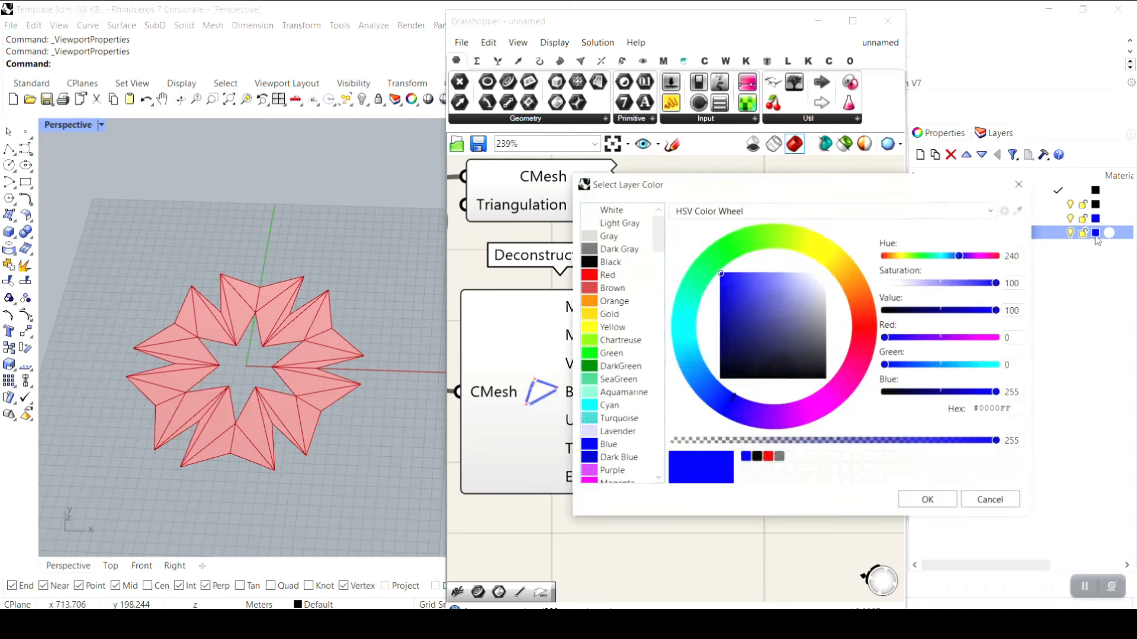
click(615, 276)
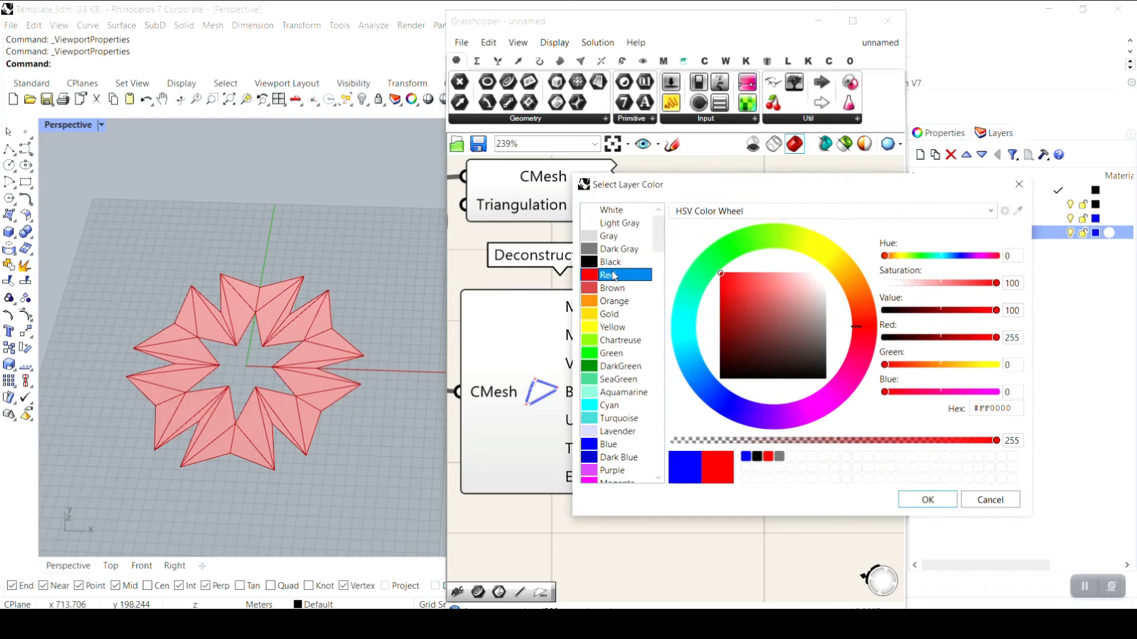
click(903, 497)
click(985, 315)
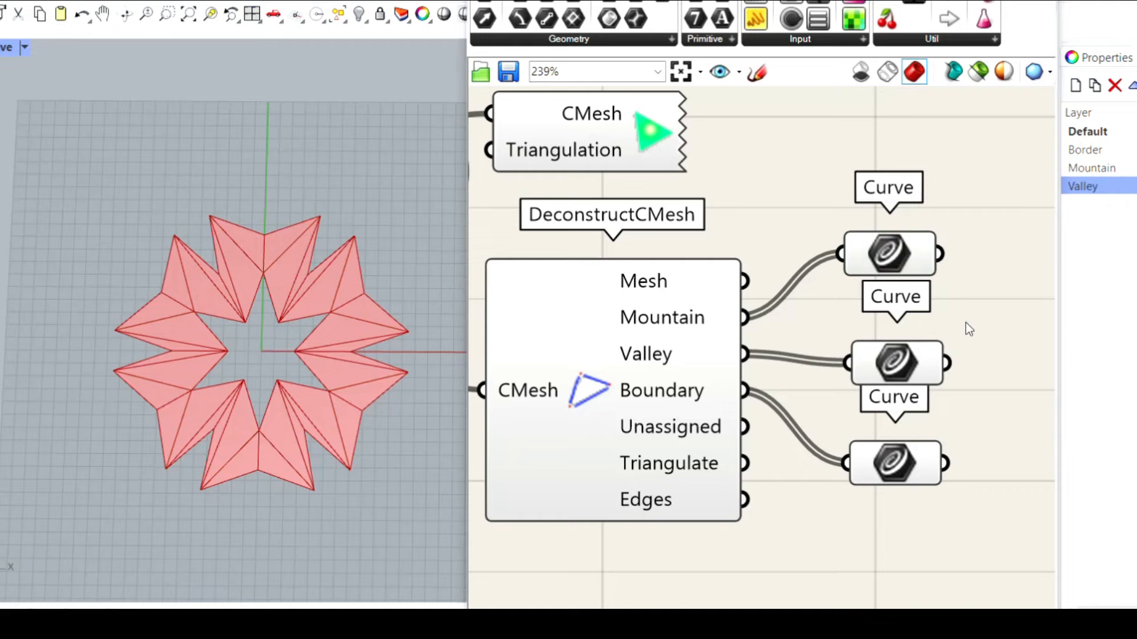
- Bake the mountain curves onto the Mountain layer and the valley curves onto the Valley layer
right_click(890, 260)
click(902, 330)
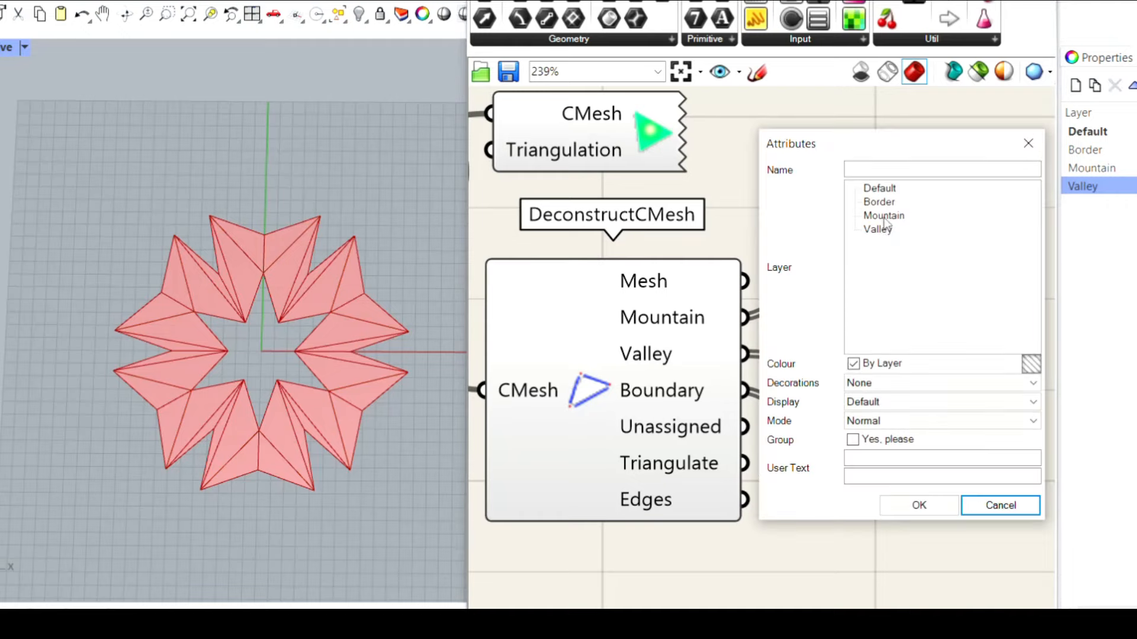
click(922, 505)
click(910, 355)
right_click(898, 360)
click(938, 364)
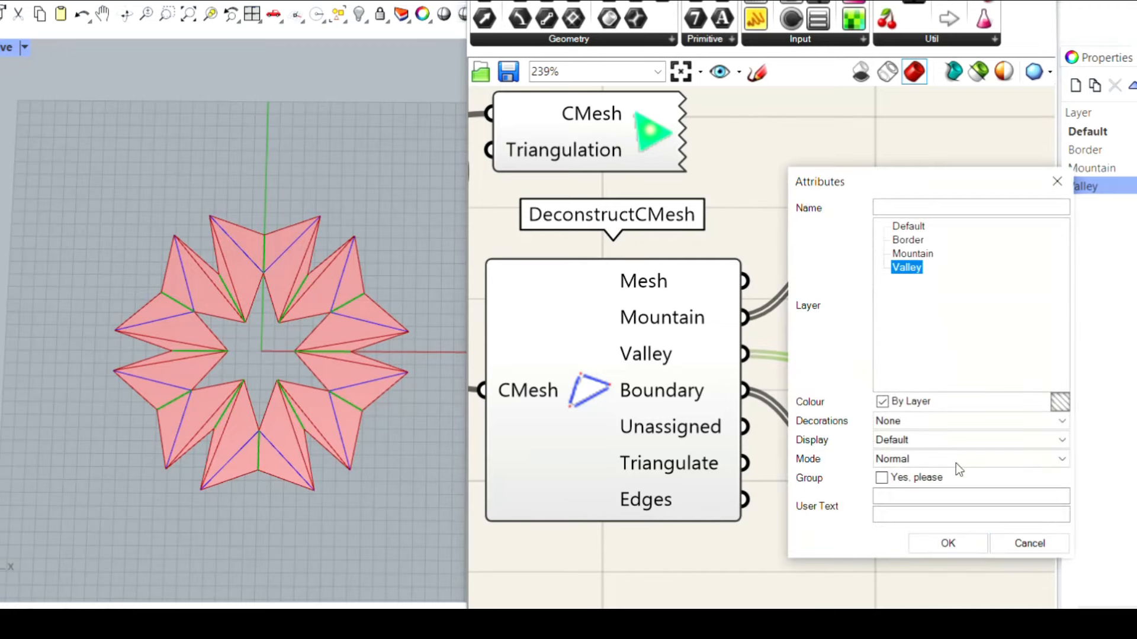
click(948, 543)
- Bake the boundary curves onto the Border layer and inspect the complete crease pattern in the Perspective view
right_click(897, 463)
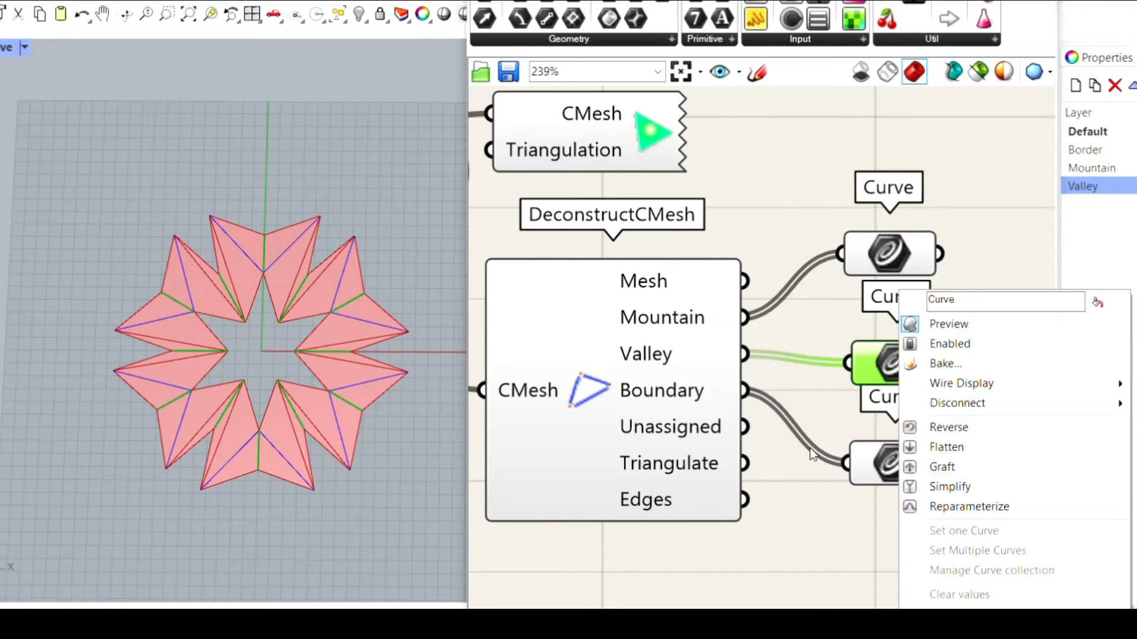
click(946, 364)
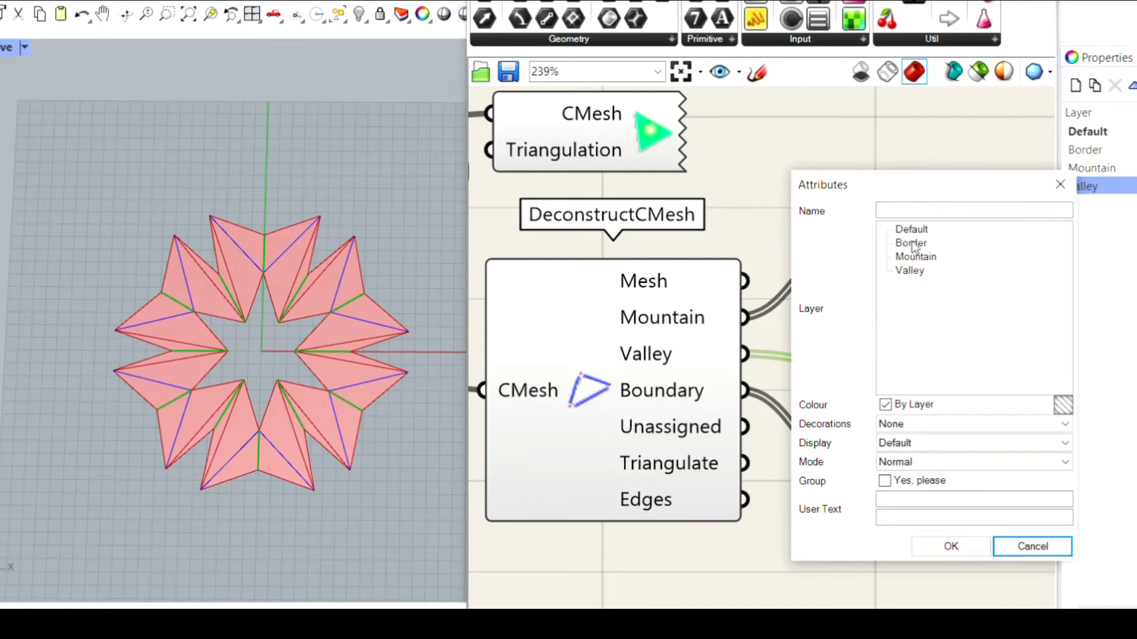
click(950, 541)
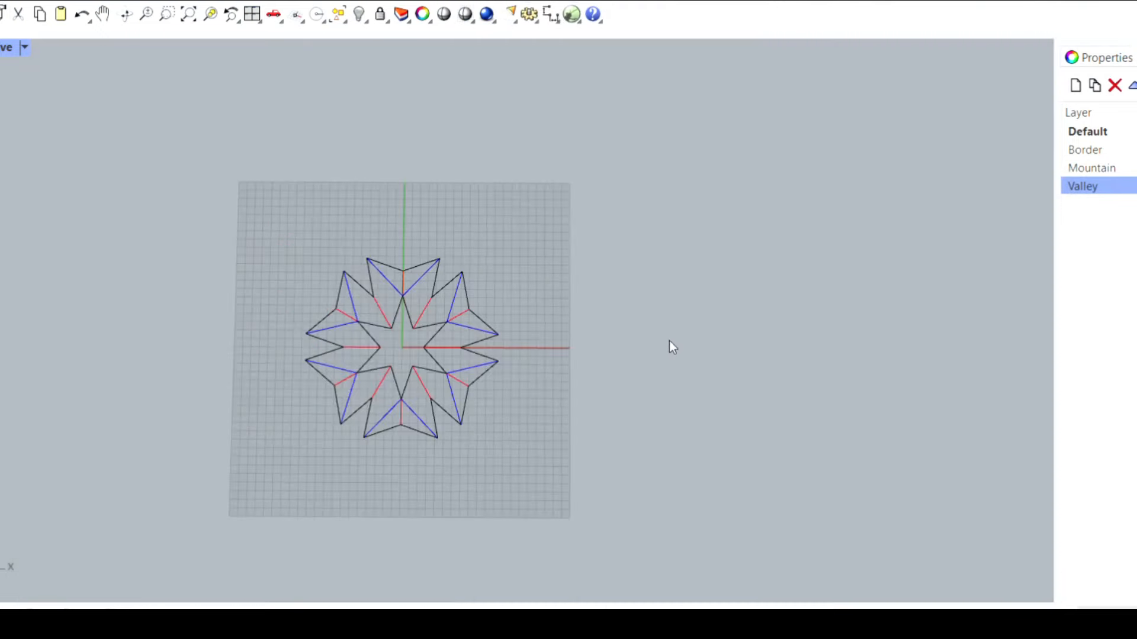
right_drag(669, 340, 519, 430)
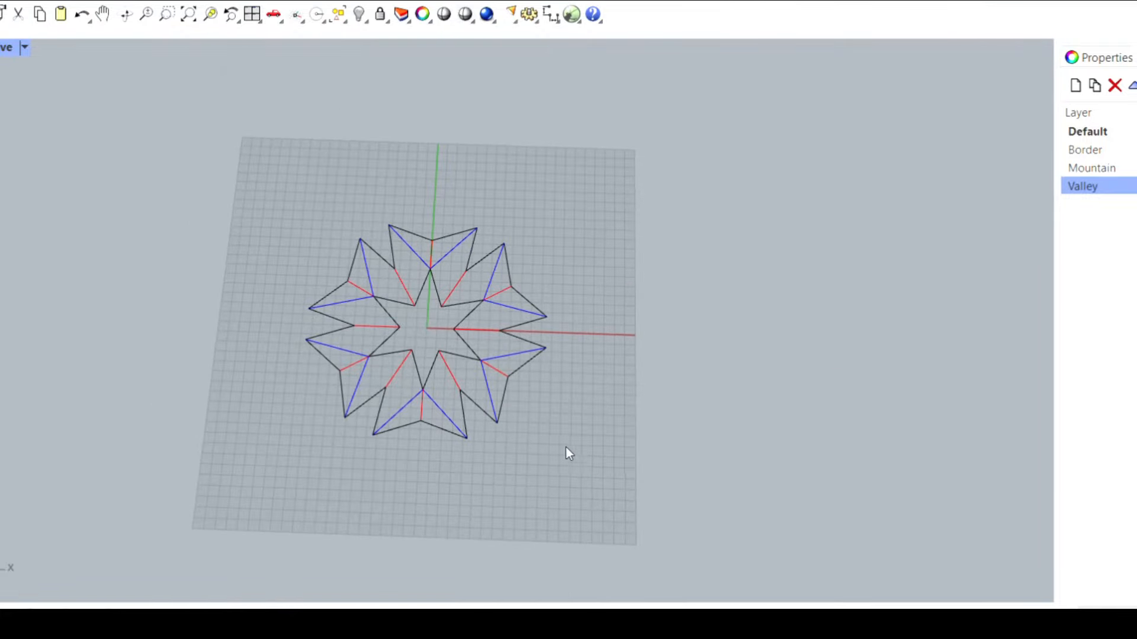
- Select all curves of the baked crease pattern and start exporting only the selected objects
drag(245, 218, 246, 219)
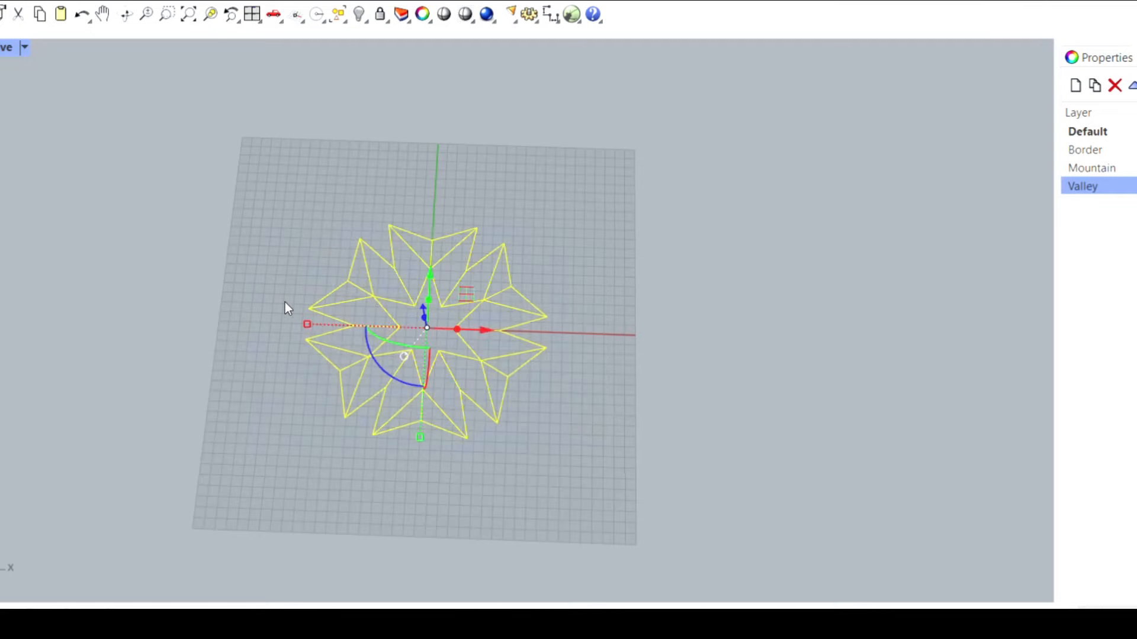
scroll(287, 307, up, 3)
click(12, 27)
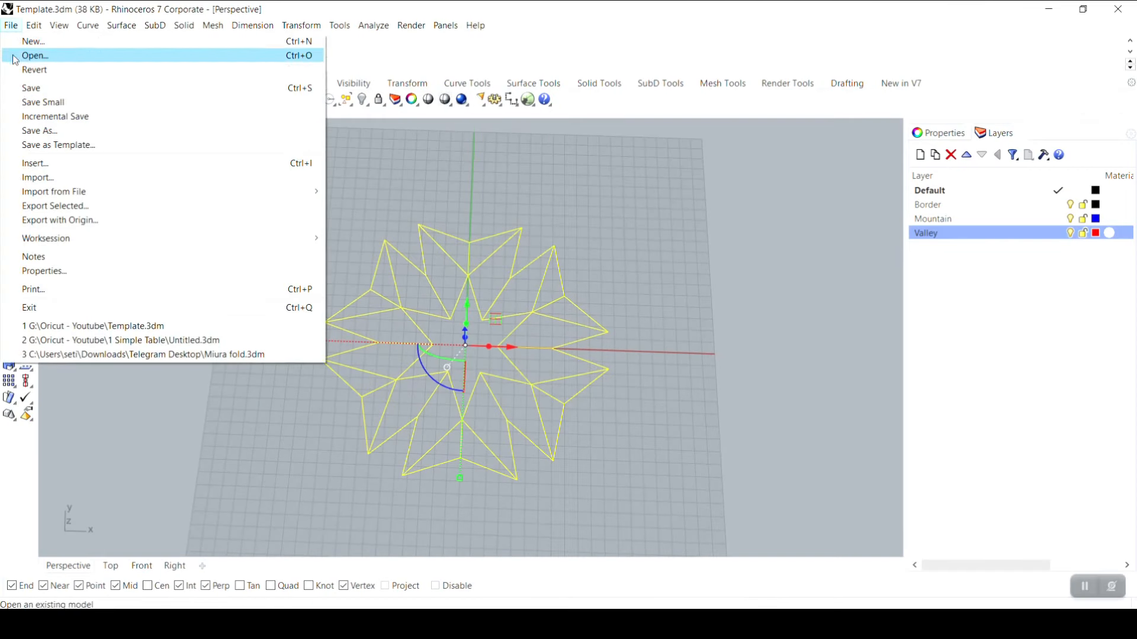
click(62, 206)
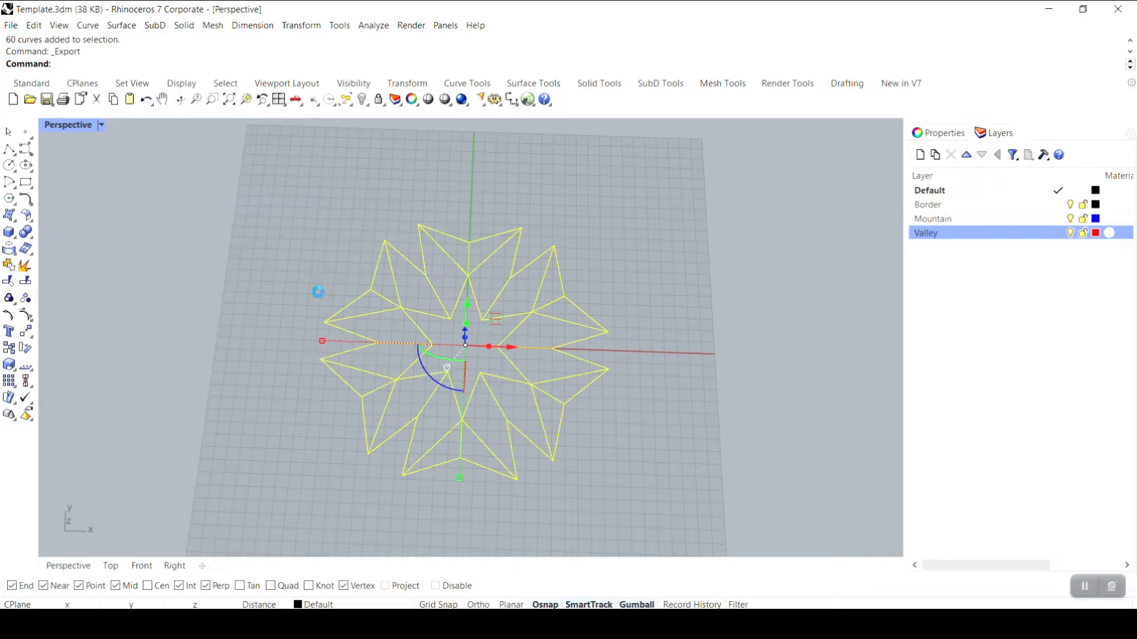
scroll(107, 150, up, 2)
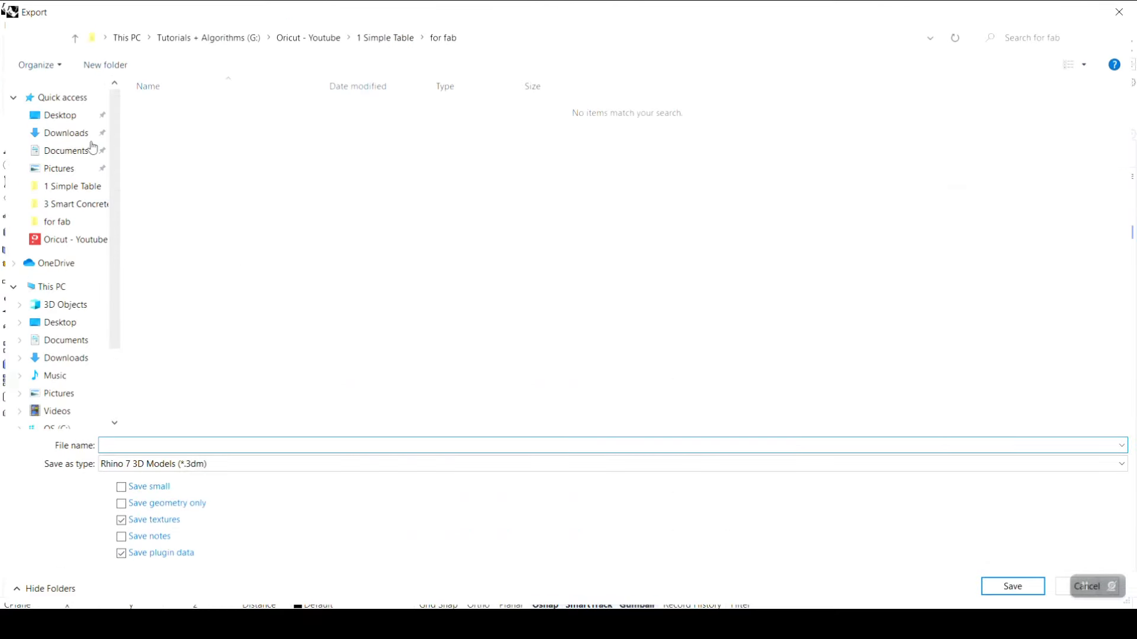
- Choose the Desktop as the export location and Scalable Vector Graphics (*.svg) as the file type
click(72, 122)
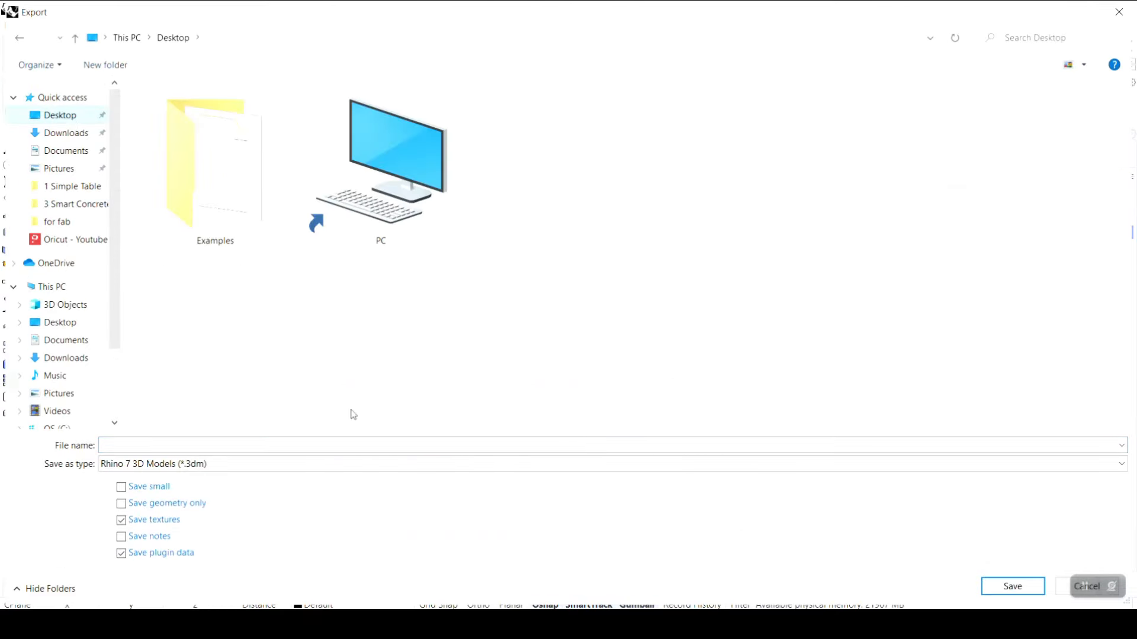
click(191, 464)
scroll(223, 280, down, 3)
scroll(224, 280, down, 1)
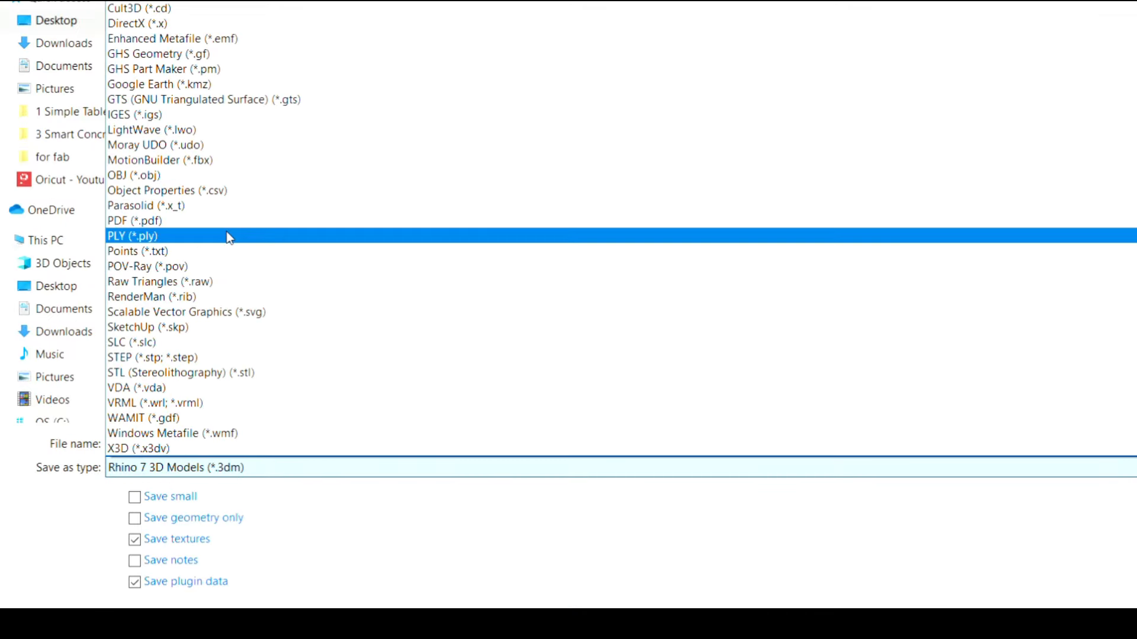
click(218, 311)
click(196, 441)
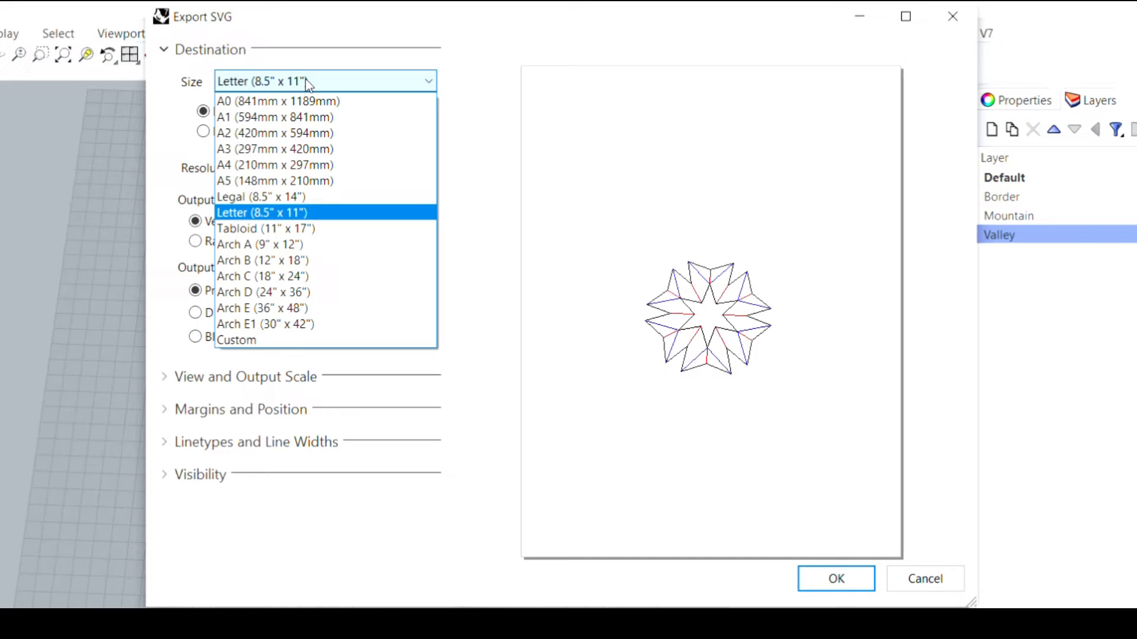
- Set the SVG export size to Custom, 2000 x 2000 pixels
click(243, 340)
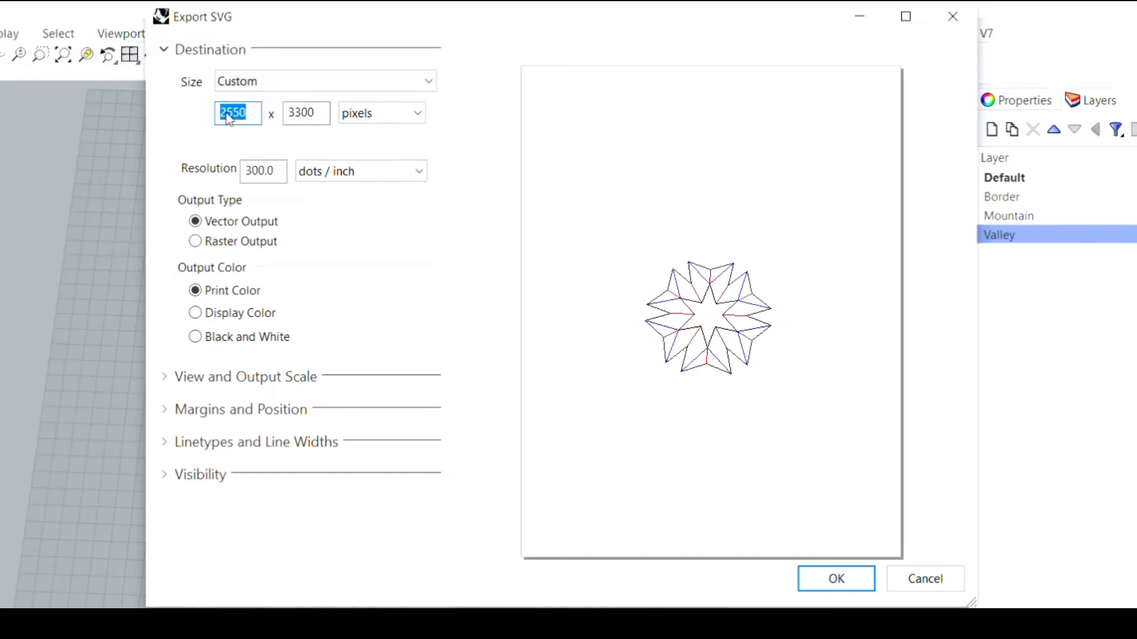
double_click(302, 123)
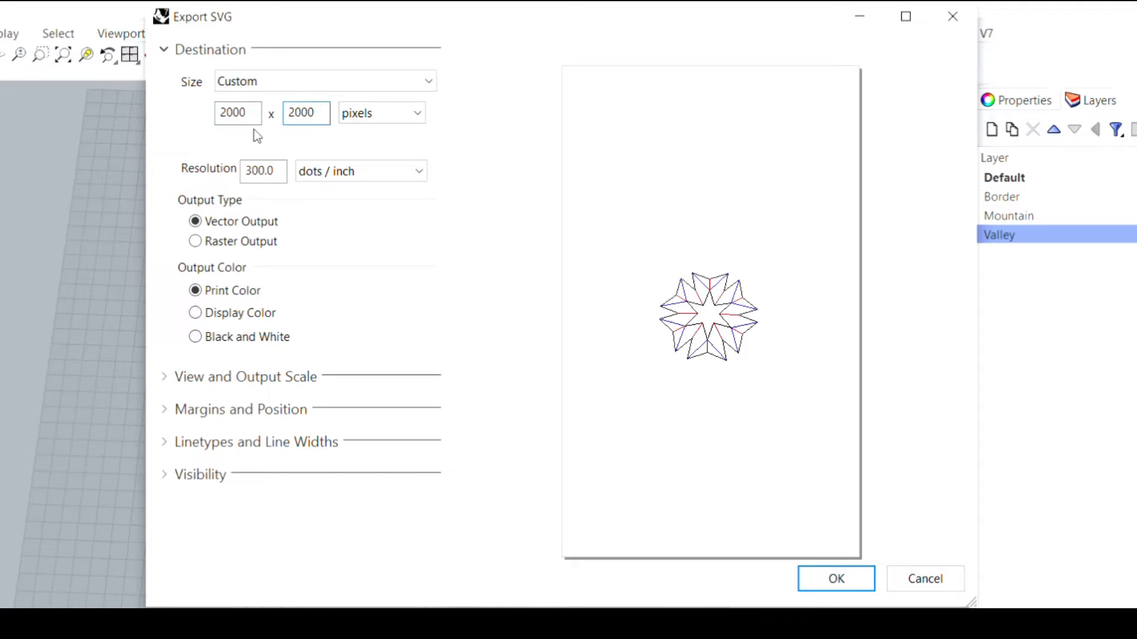
click(247, 113)
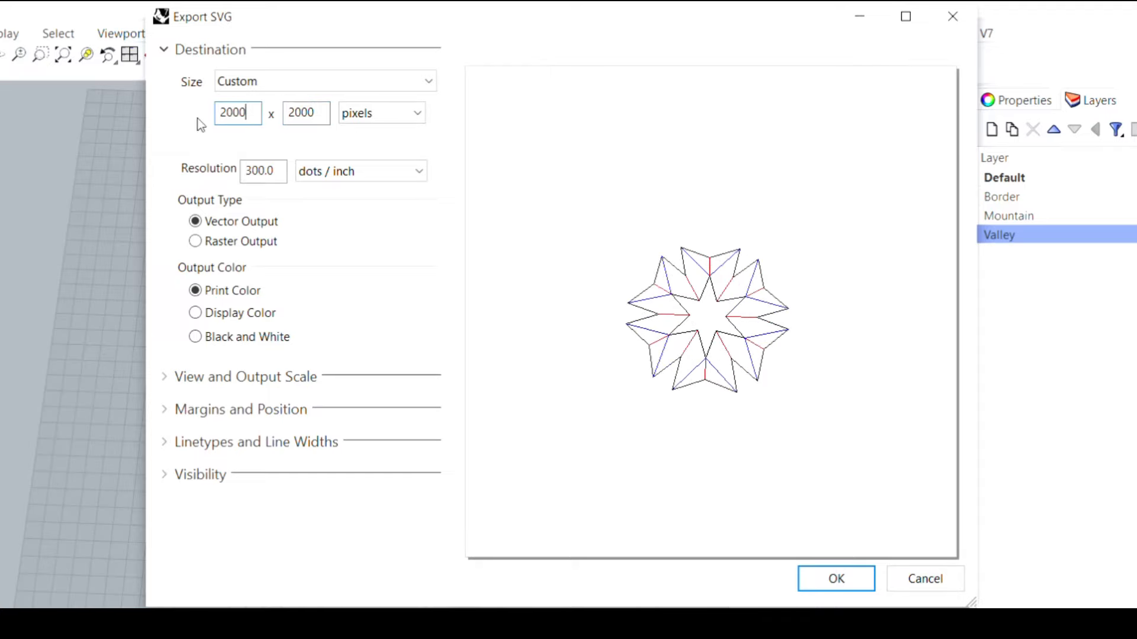
- Set the SVG output view to a print window in the Top view that encloses the entire crease pattern
click(161, 380)
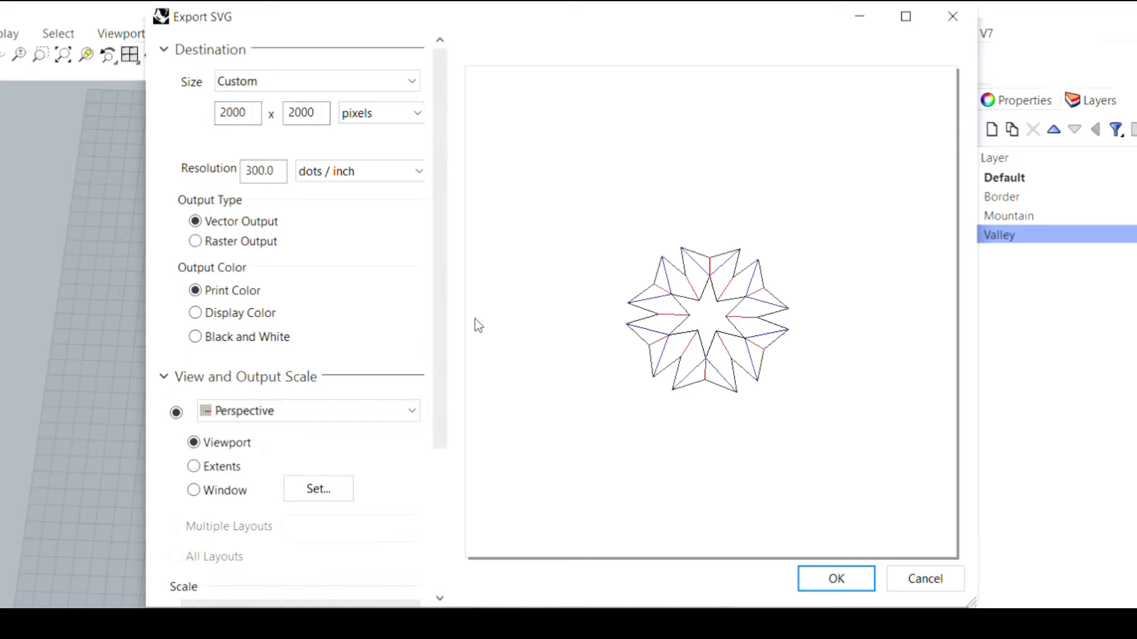
drag(435, 291, 425, 353)
key(ctrl+2)
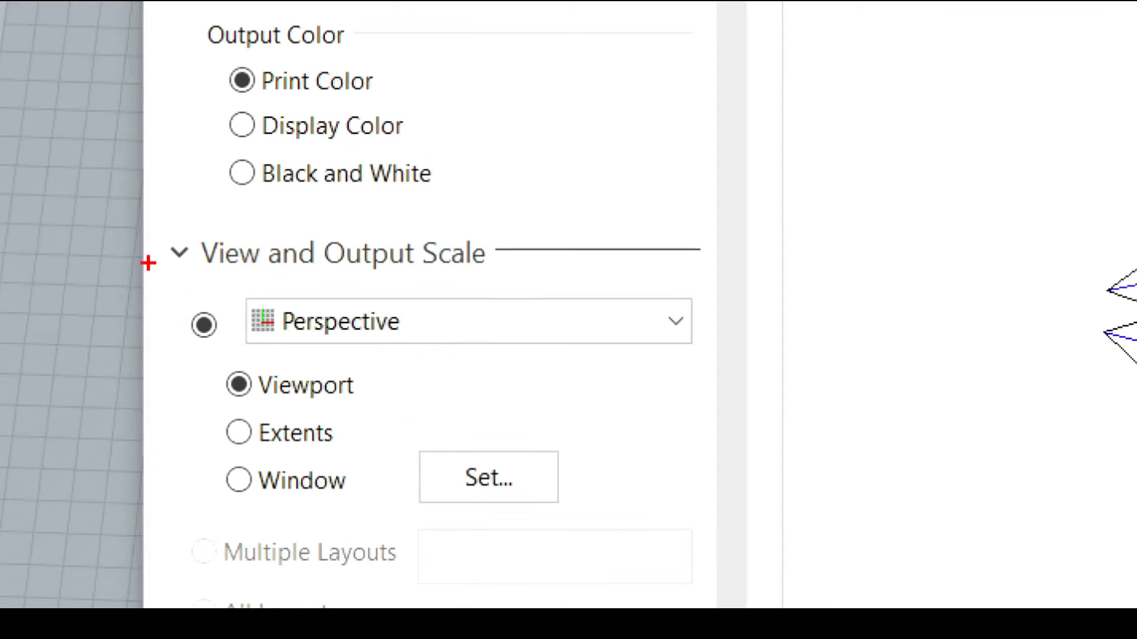
ctrl+drag(141, 253, 388, 300)
ctrl+drag(628, 283, 604, 290)
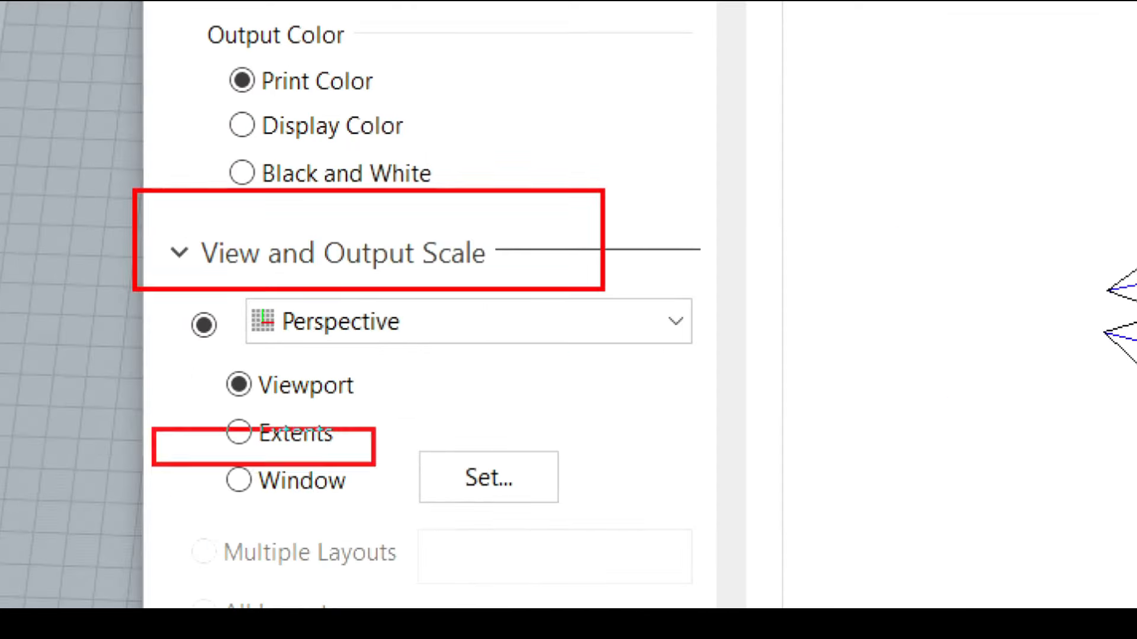
ctrl+drag(375, 465, 640, 507)
key(Escape)
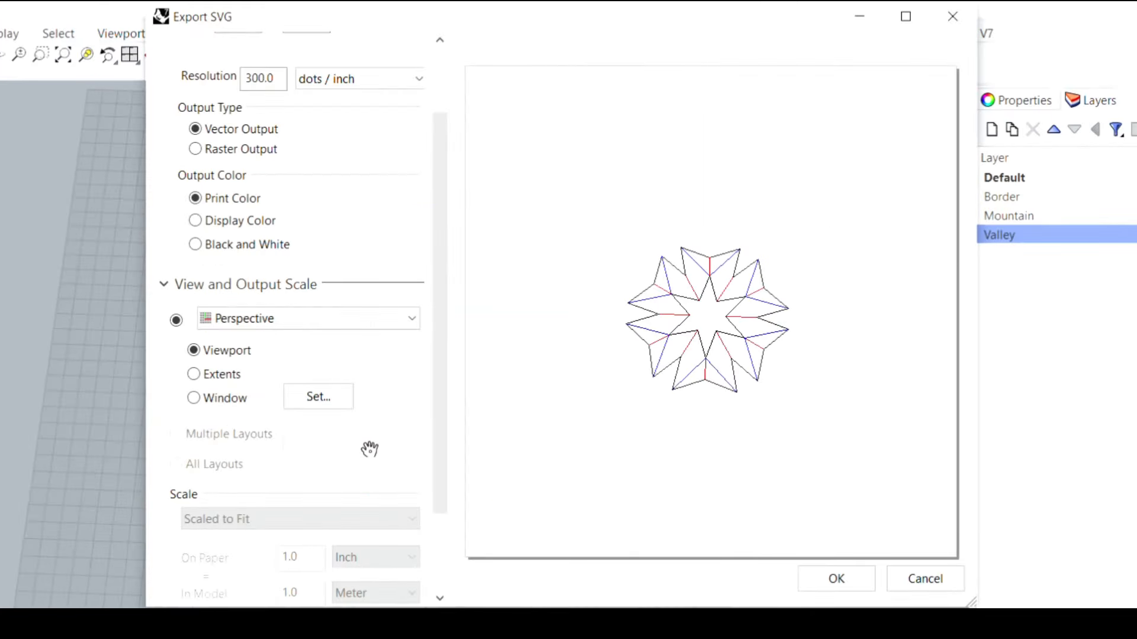
click(220, 402)
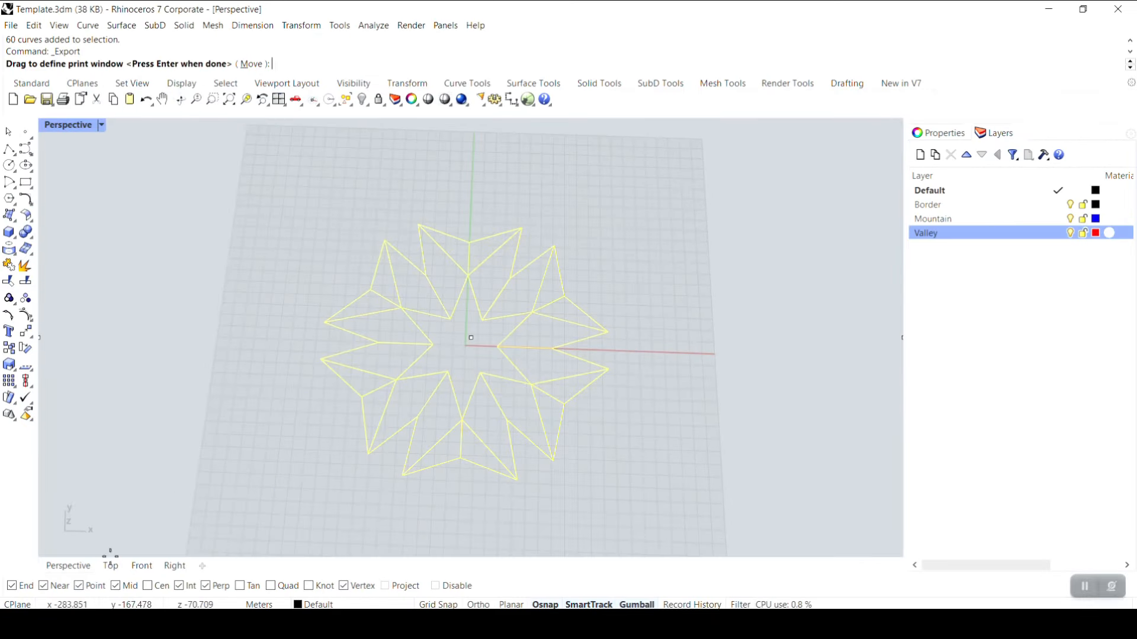
click(111, 565)
scroll(401, 366, up, 5)
drag(223, 187, 592, 535)
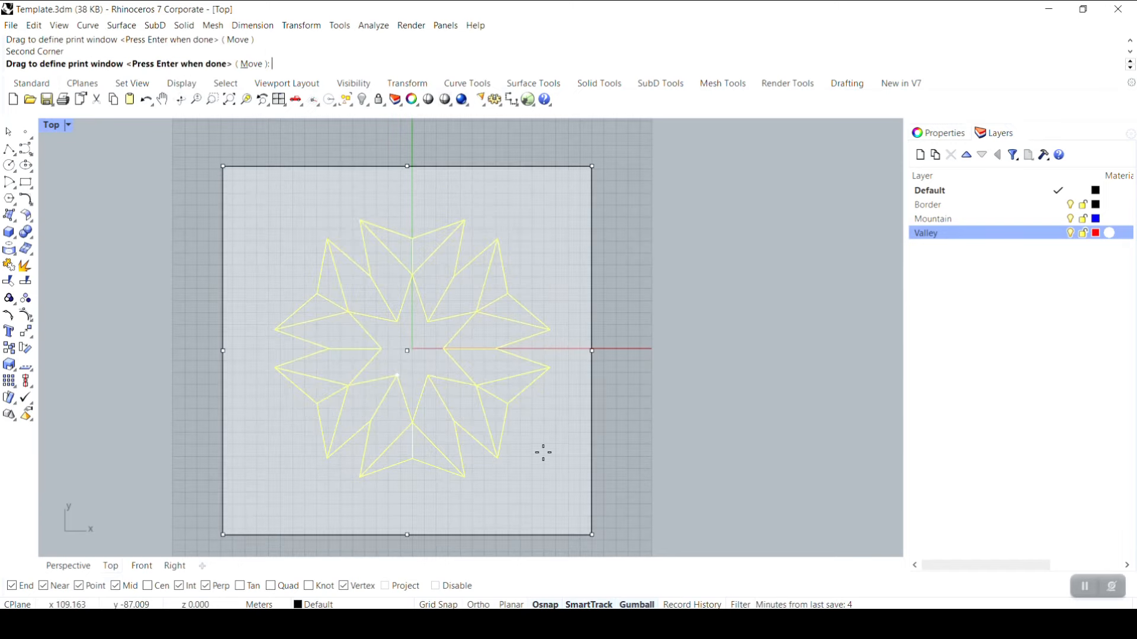
key(Return)
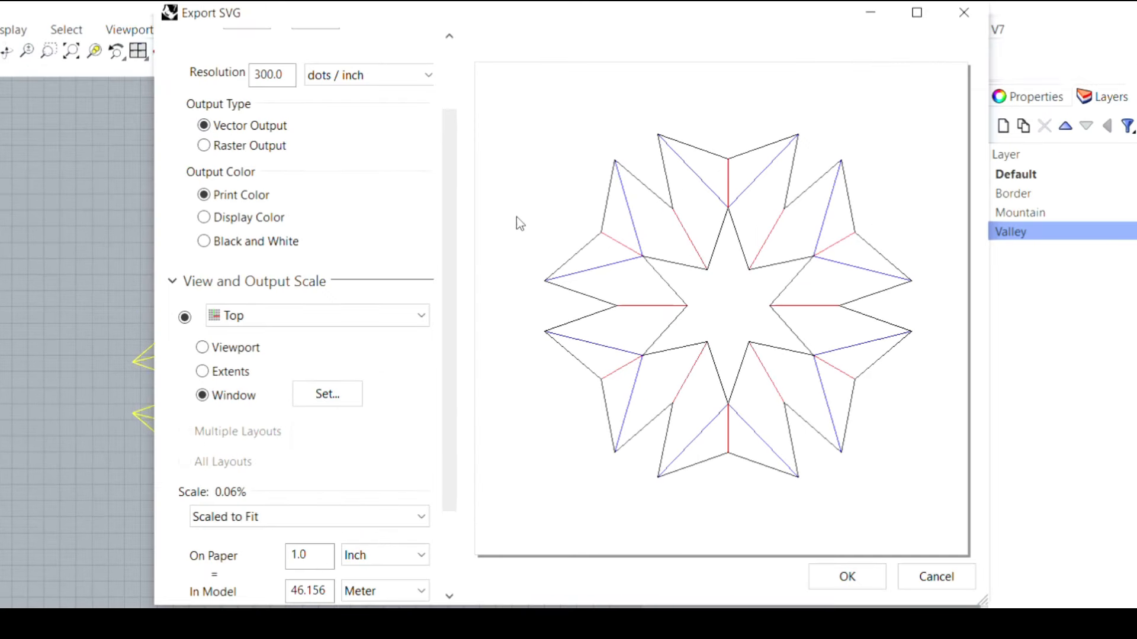
- Set the default line width to 1 mm in the SVG export's linetype and line width settings
scroll(418, 414, down, 3)
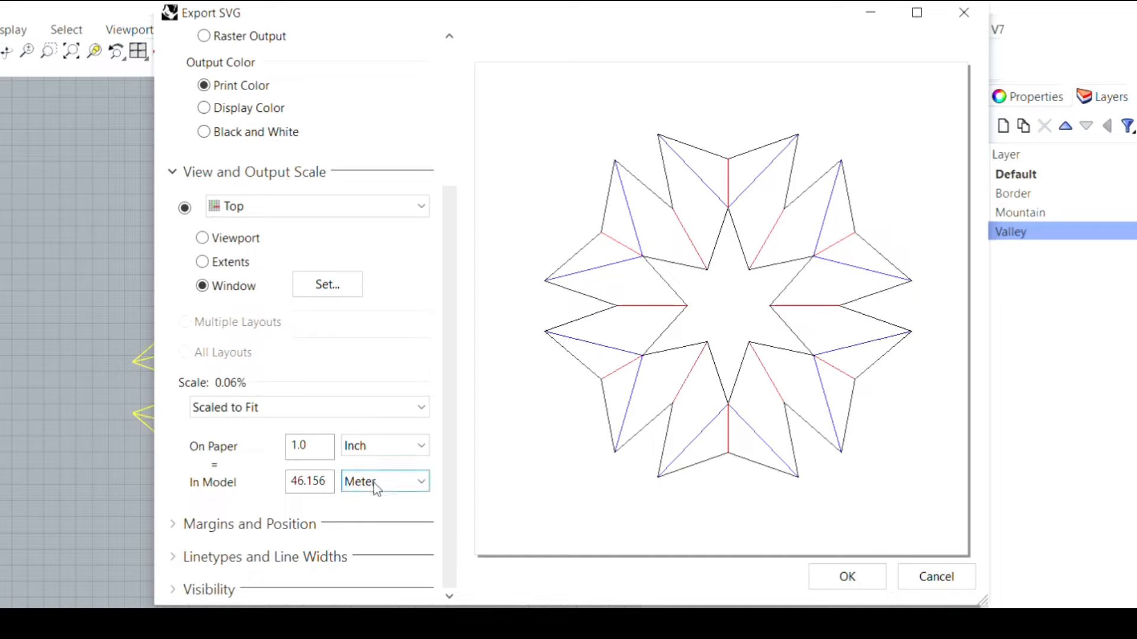
click(172, 173)
click(174, 440)
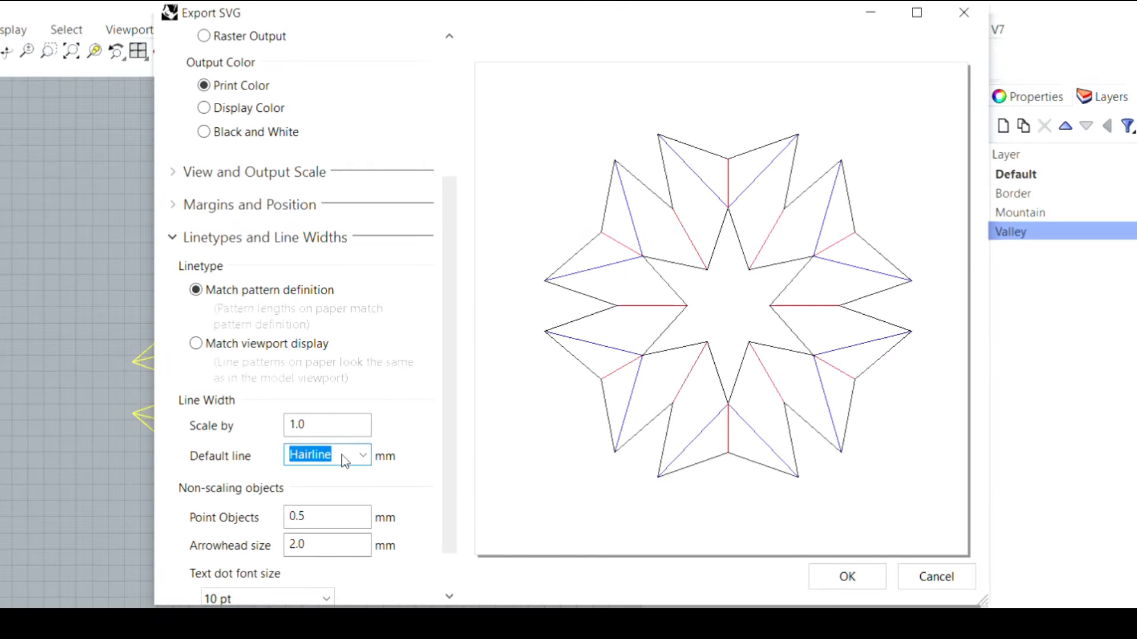
text(1)
click(342, 430)
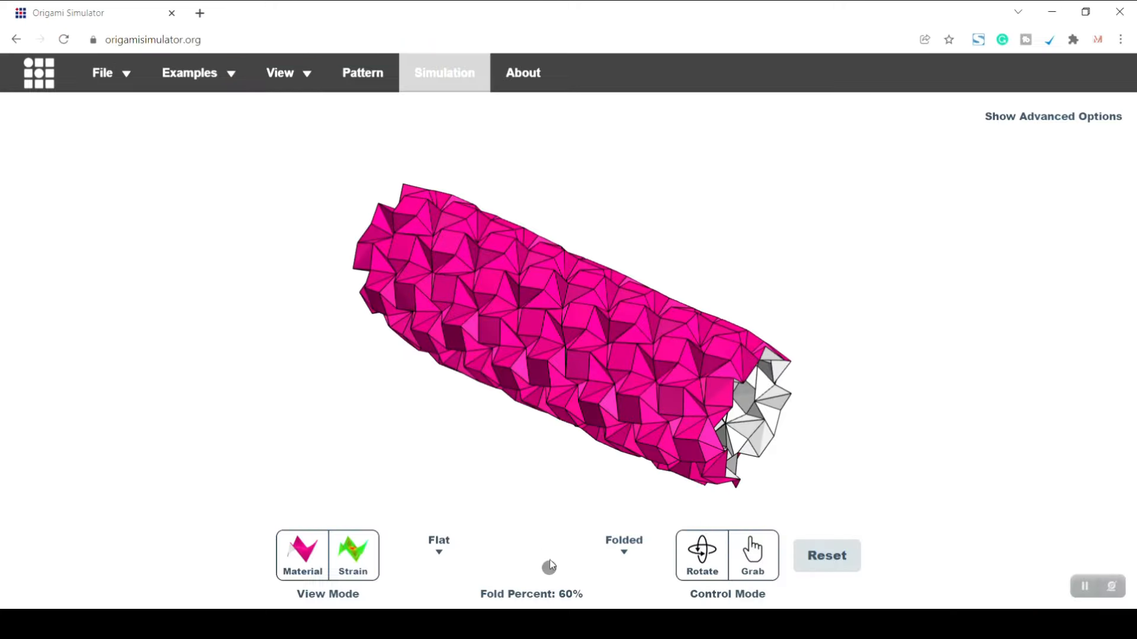
- In Origami Simulator, flatten the current pattern to 0% and preview one Kirigami and one Origami example
drag(549, 565, 438, 567)
mouse_move(196, 74)
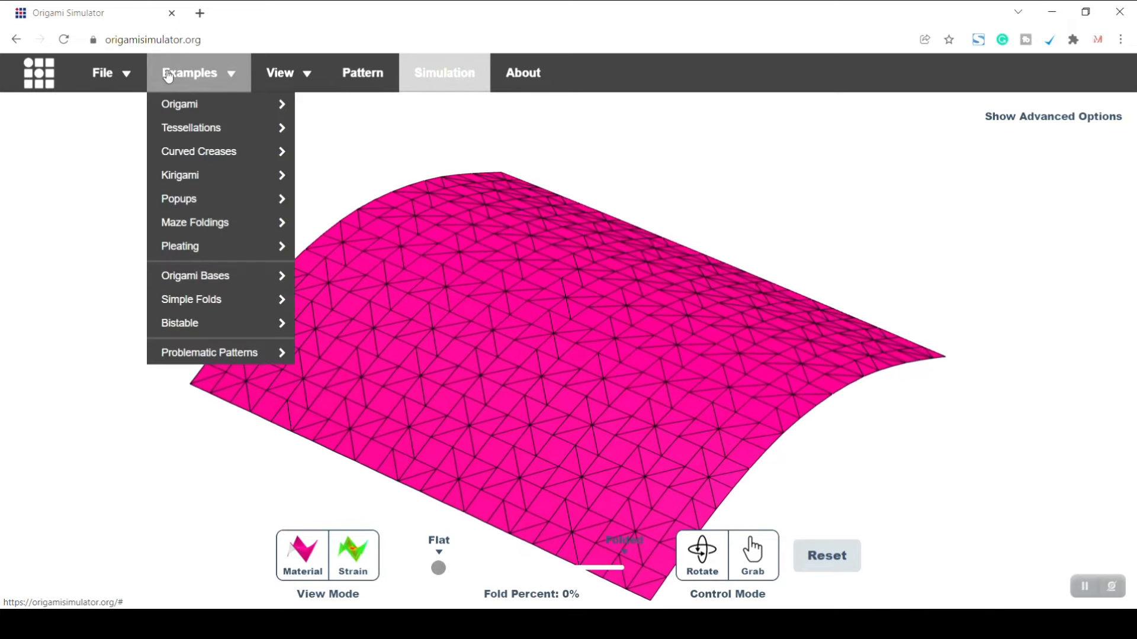
mouse_move(214, 175)
click(347, 176)
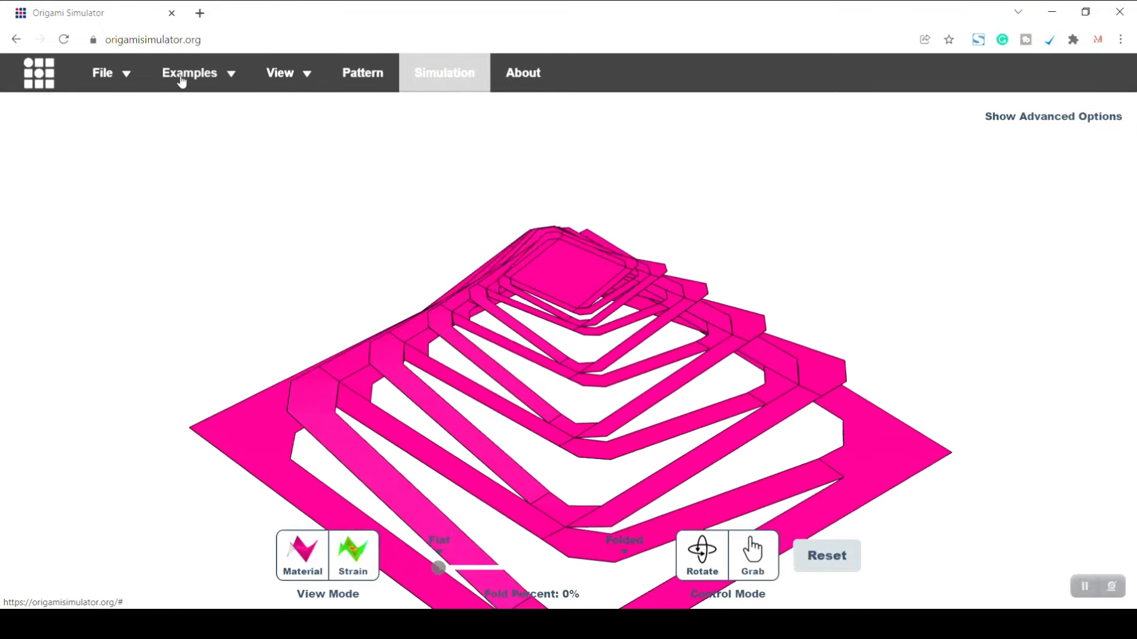
mouse_move(184, 83)
mouse_move(183, 105)
click(339, 104)
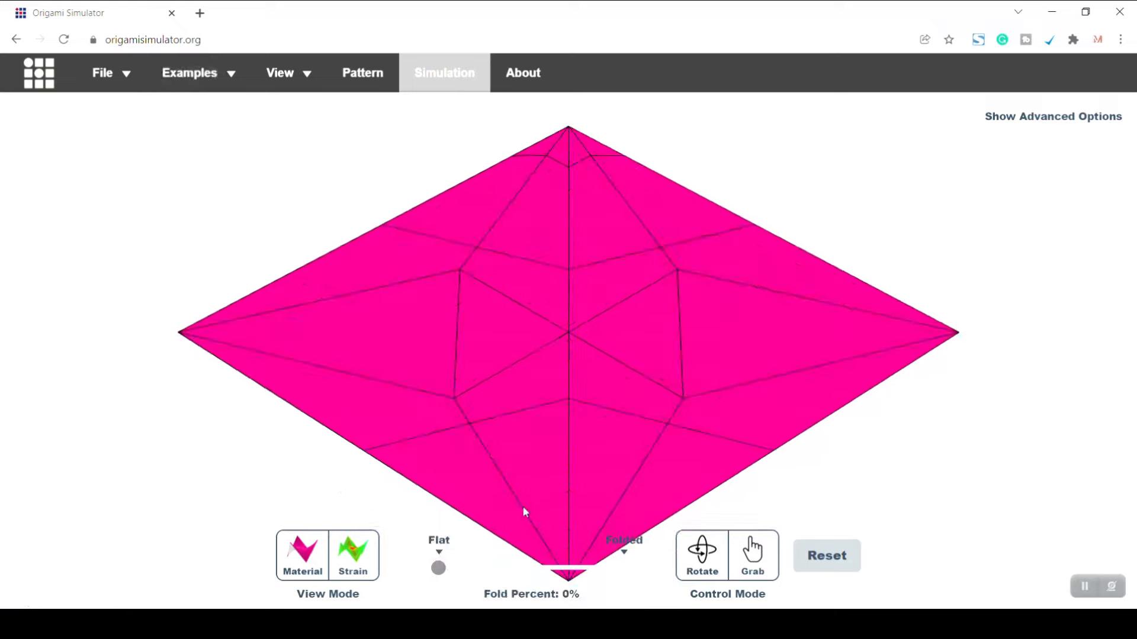
mouse_move(439, 569)
mouse_down()
mouse_move(625, 569)
mouse_move(437, 561)
mouse_up()
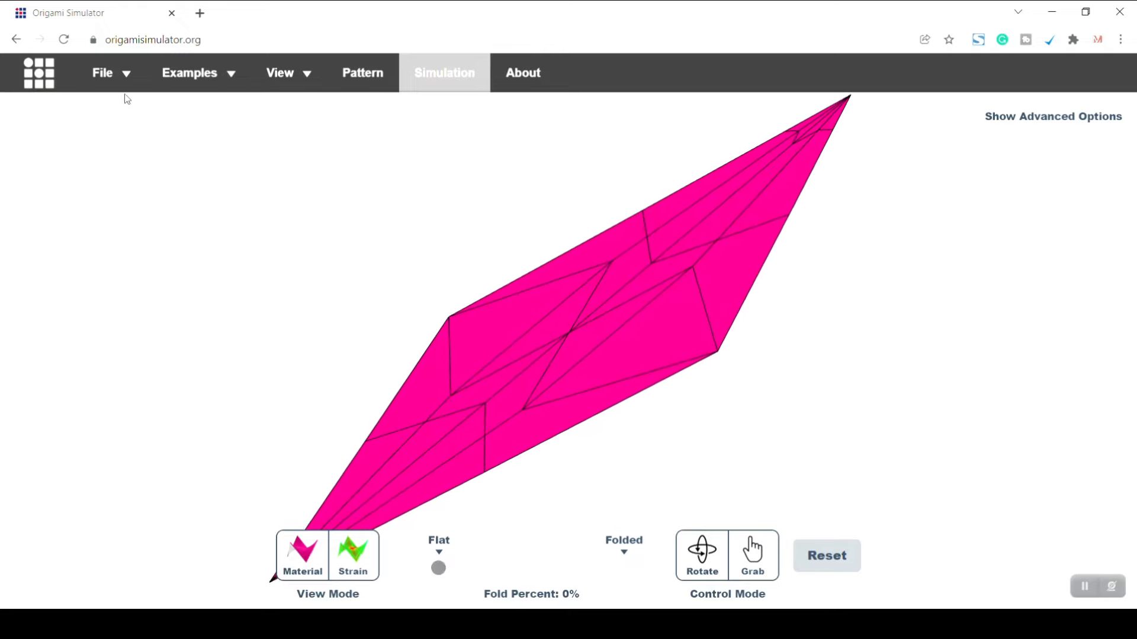
- Import the exported test.svg crease pattern from the Desktop into Origami Simulator
click(110, 71)
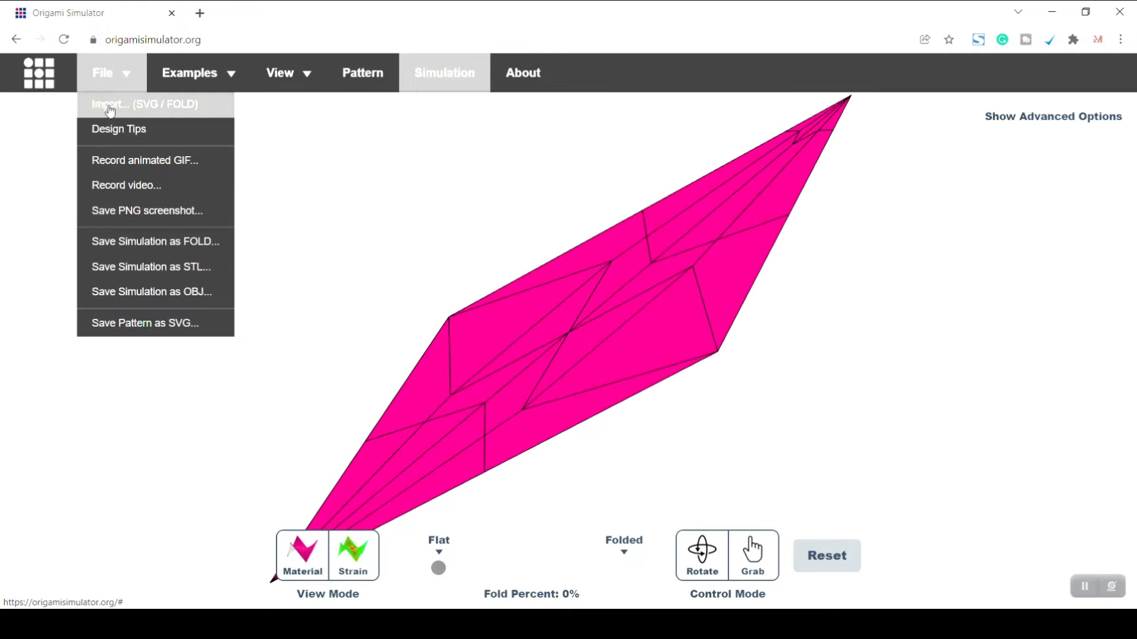
click(146, 110)
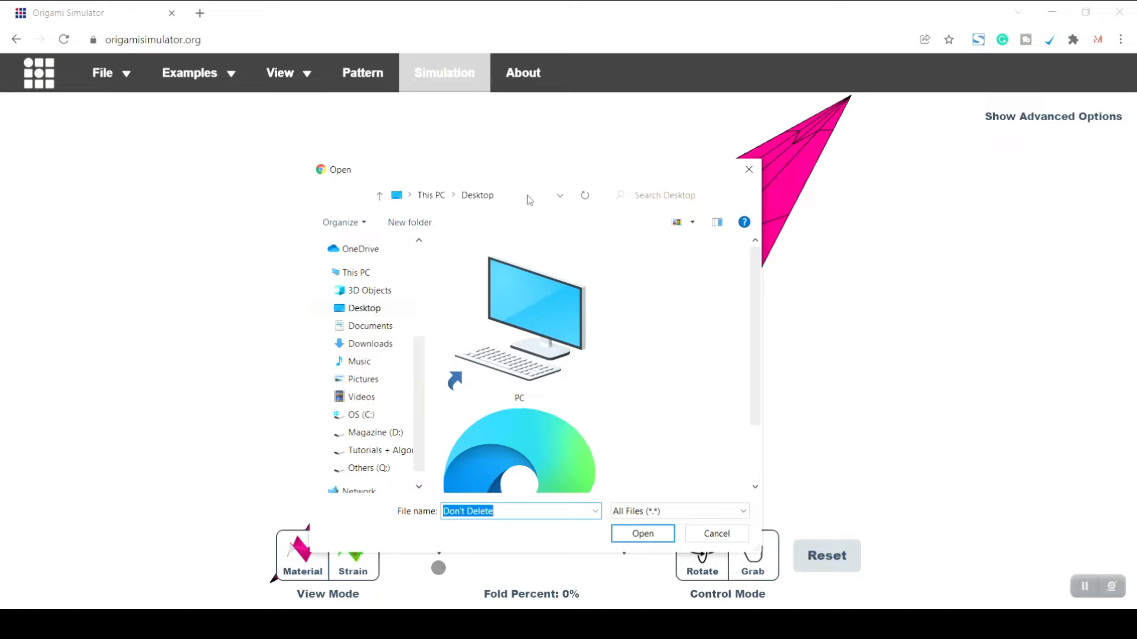
double_click(554, 172)
double_click(427, 166)
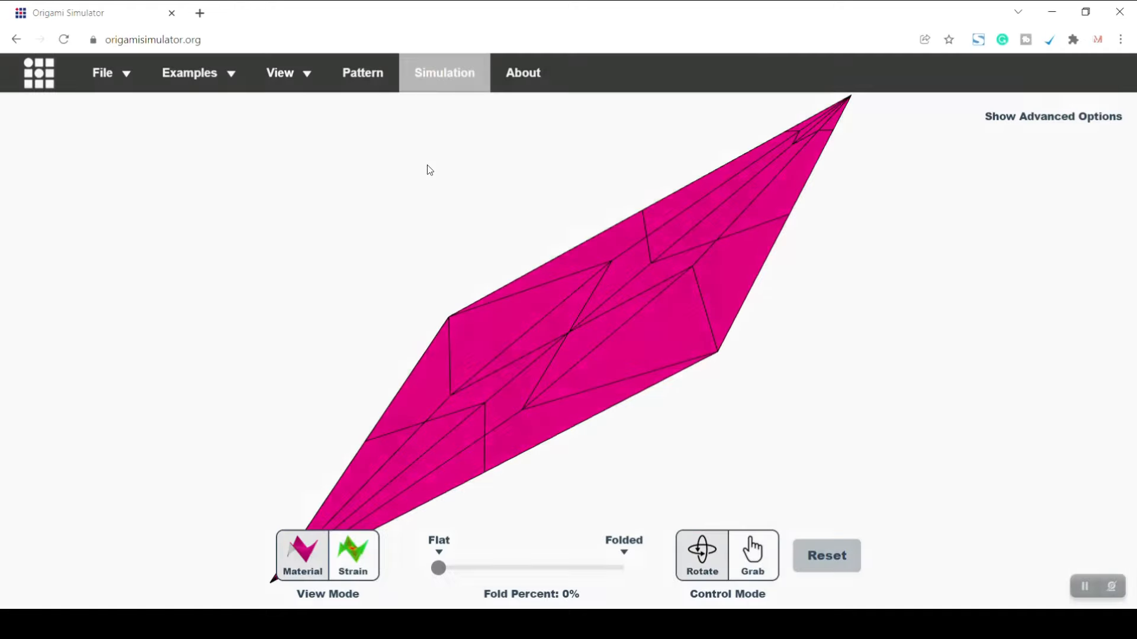
click(736, 361)
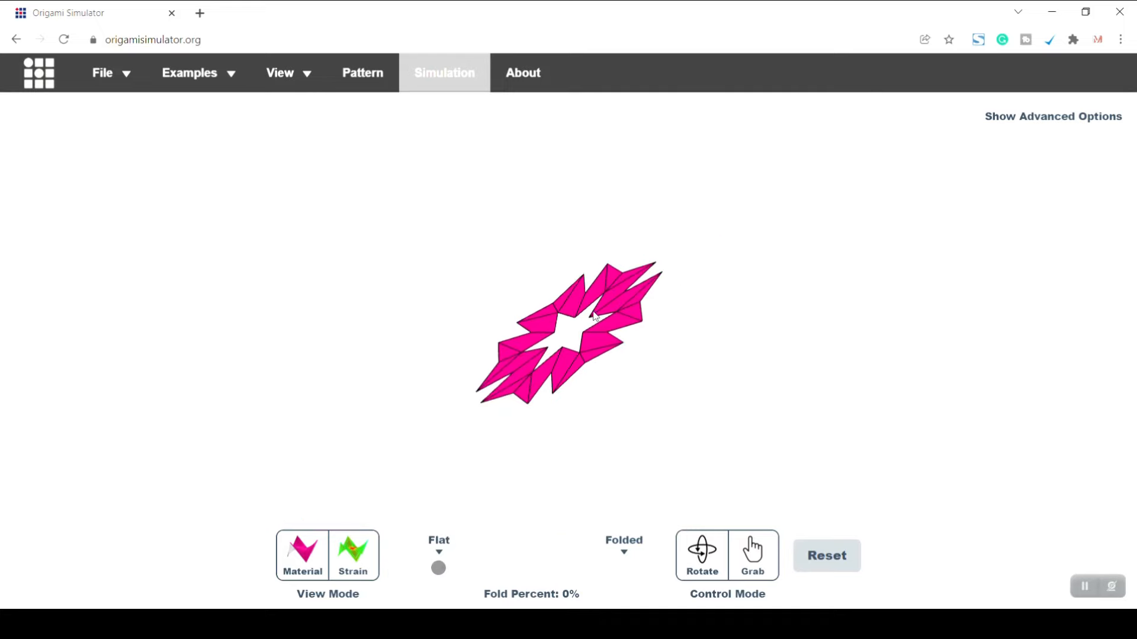
- Simulate folding the imported crease pattern partway and examine the folded form from several angles
scroll(607, 363, up, 5)
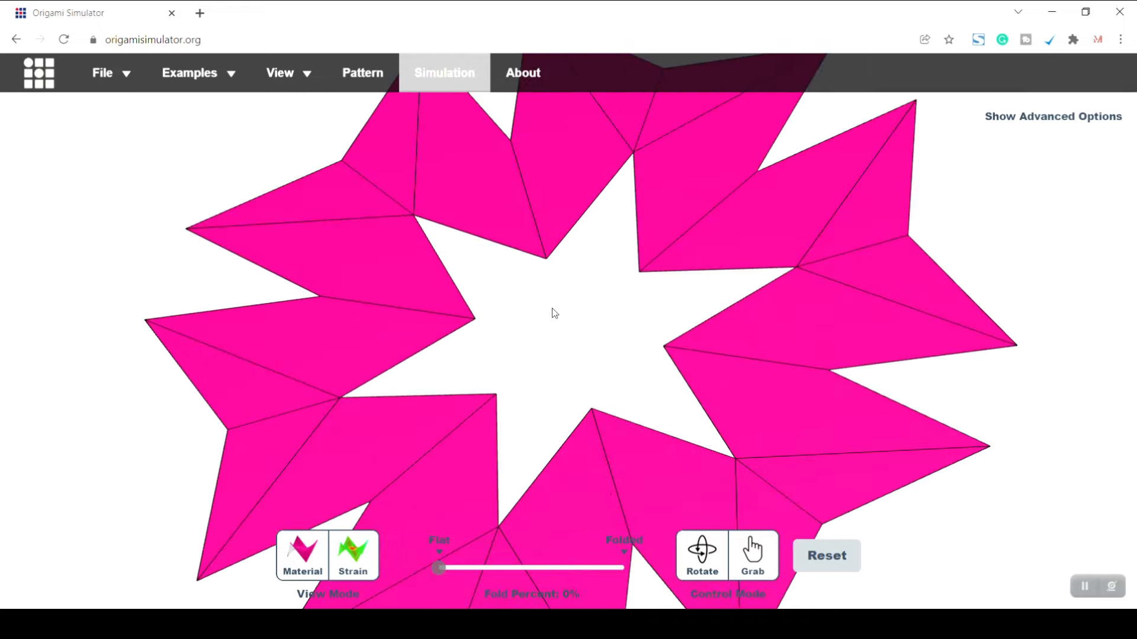
scroll(554, 313, down, 8)
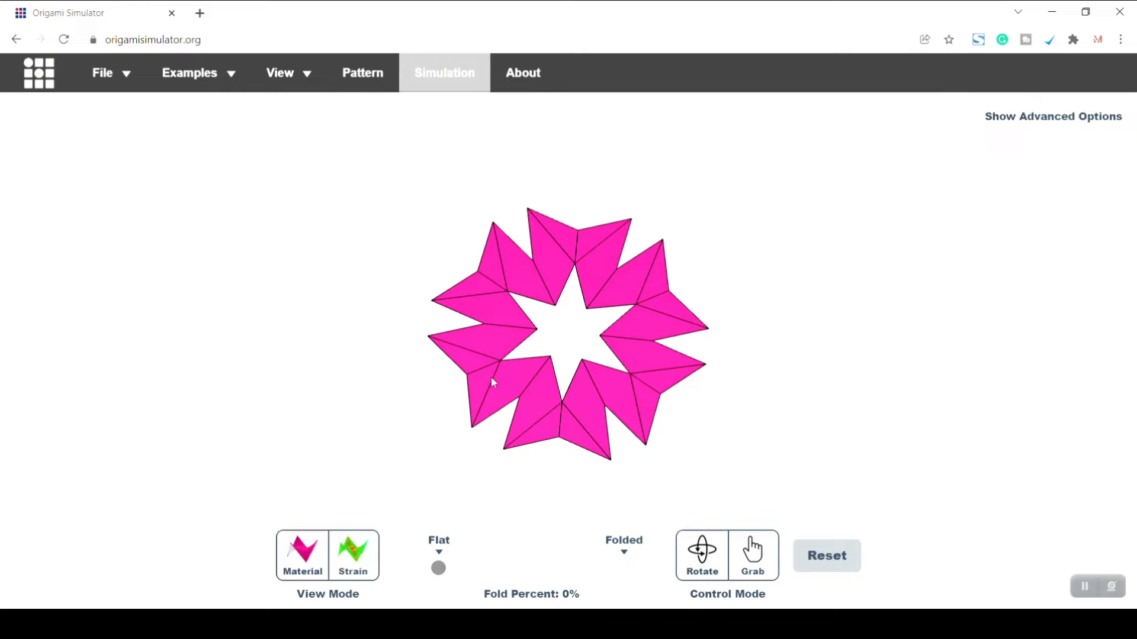
scroll(558, 355, up, 8)
scroll(548, 335, down, 5)
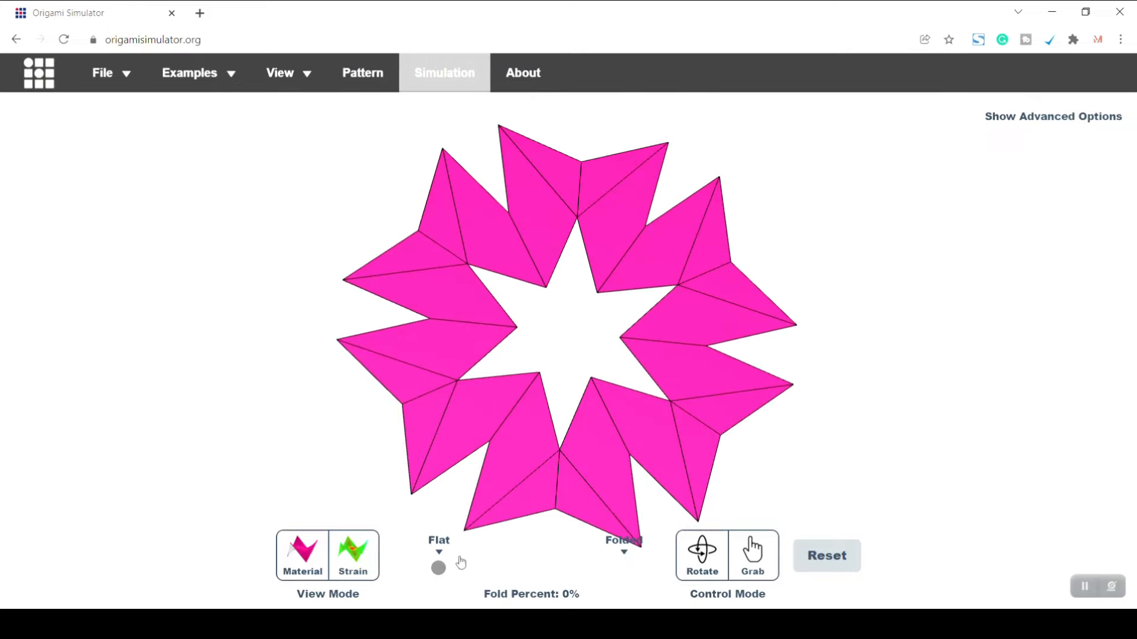
drag(439, 577, 515, 575)
drag(515, 450, 413, 330)
drag(520, 570, 557, 574)
drag(578, 461, 506, 477)
scroll(581, 357, up, 3)
mouse_move(550, 570)
mouse_down()
mouse_move(484, 570)
mouse_move(549, 568)
mouse_up()
drag(457, 449, 436, 322)
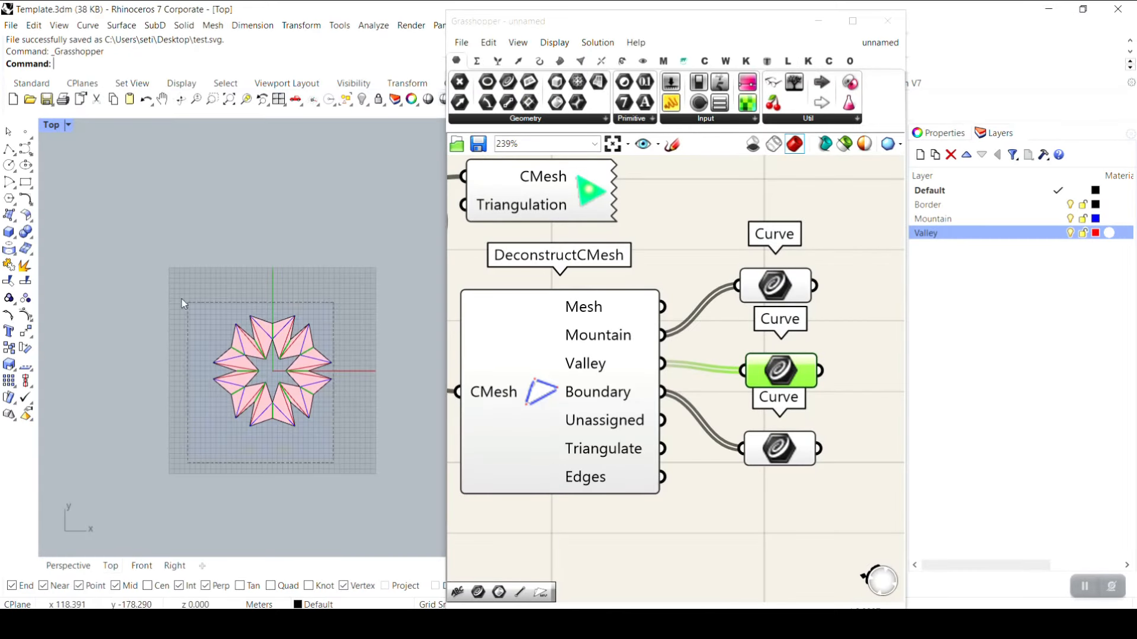
- Switch back to Rhino, delete all the baked crease curves and return to the Perspective view
drag(184, 304, 185, 304)
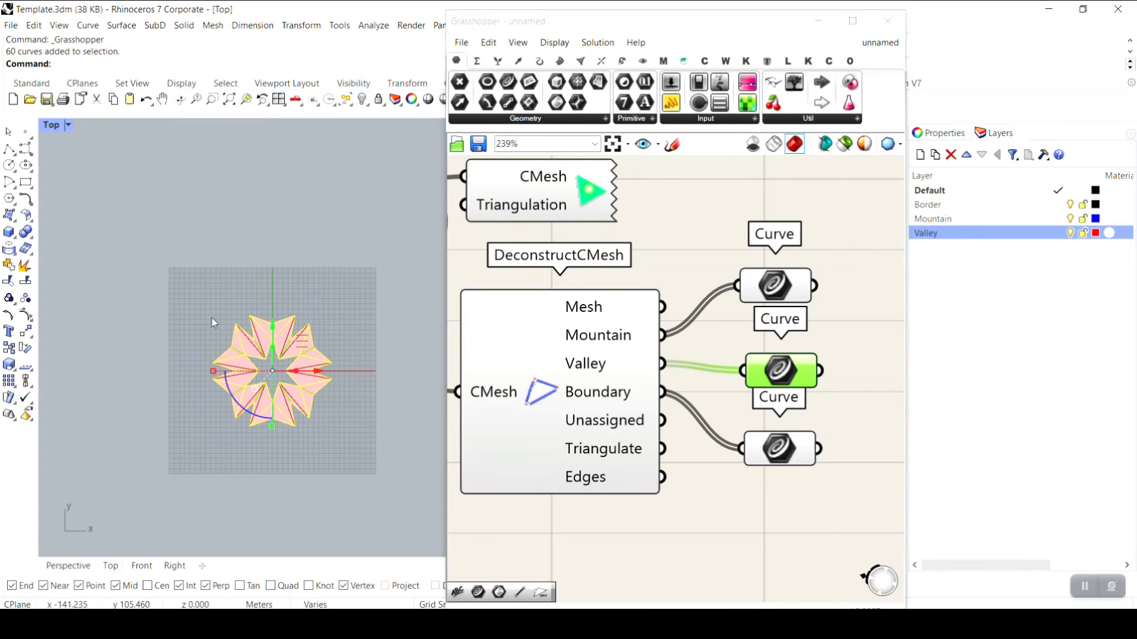
key(Delete)
click(48, 565)
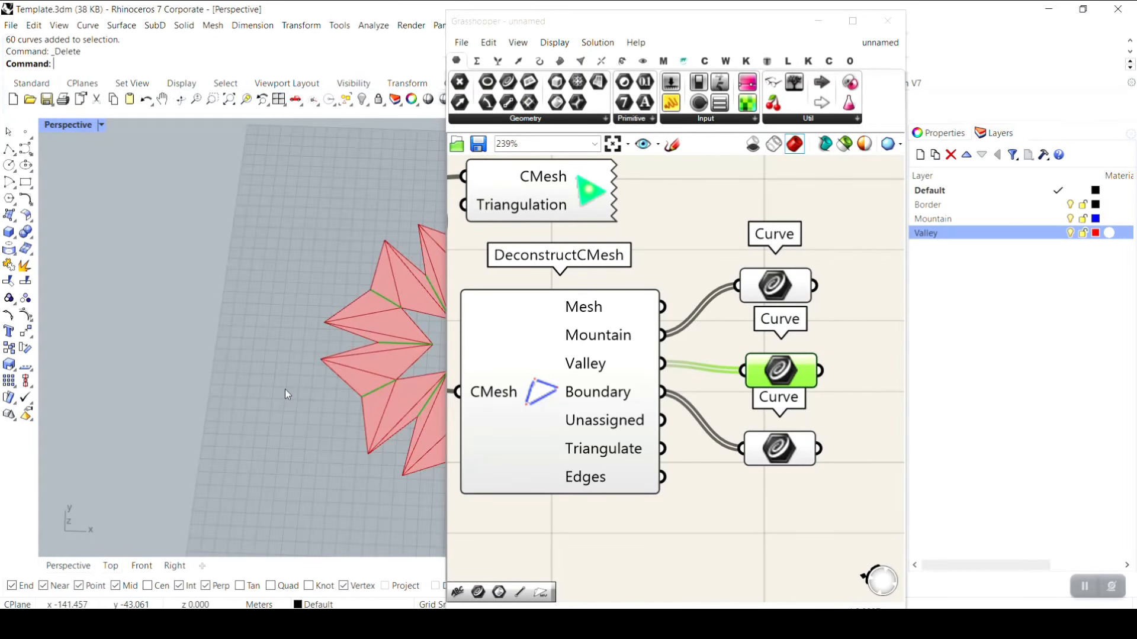
right_drag(286, 389, 307, 374)
- Turn off the preview of the DeconstructCMesh component and its three Curve containers in Grasshopper
scroll(693, 371, down, 5)
drag(776, 435, 631, 327)
right_click(769, 268)
click(797, 290)
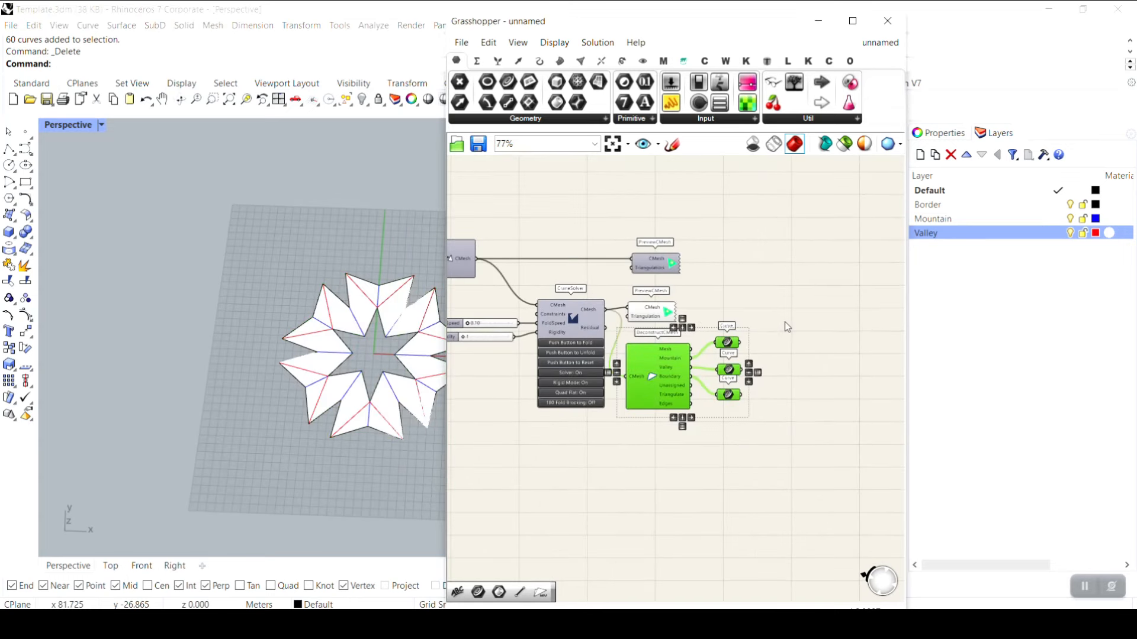
- Examine the CraneSolver and CMesh from Lines components along with the crease pattern in the Perspective view
scroll(557, 318, up, 5)
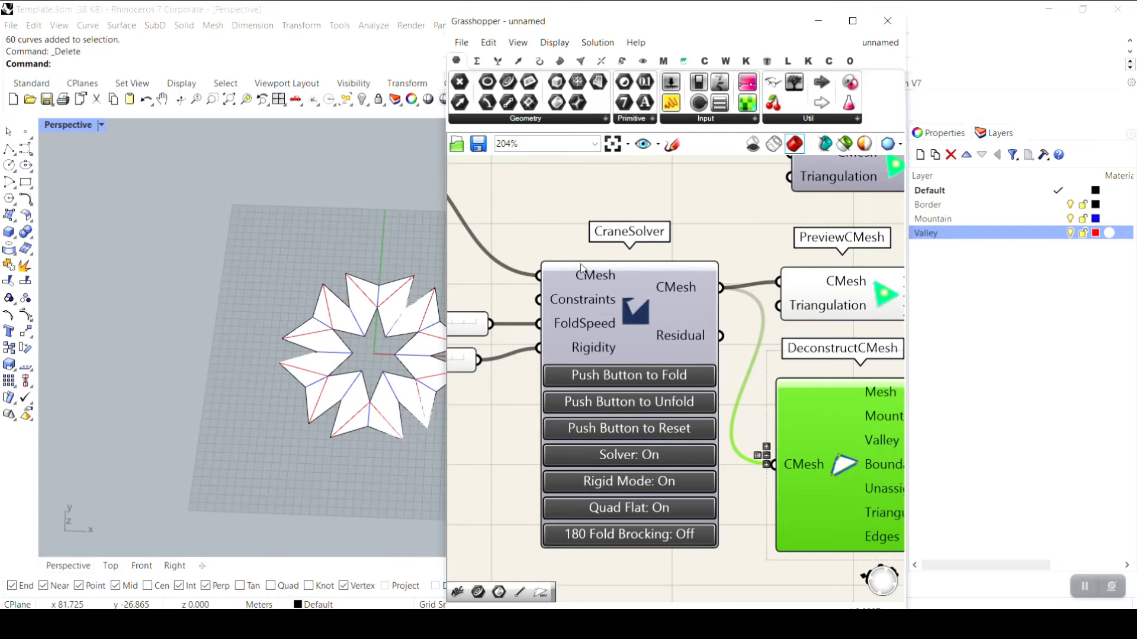
scroll(590, 247, down, 1)
scroll(592, 252, down, 4)
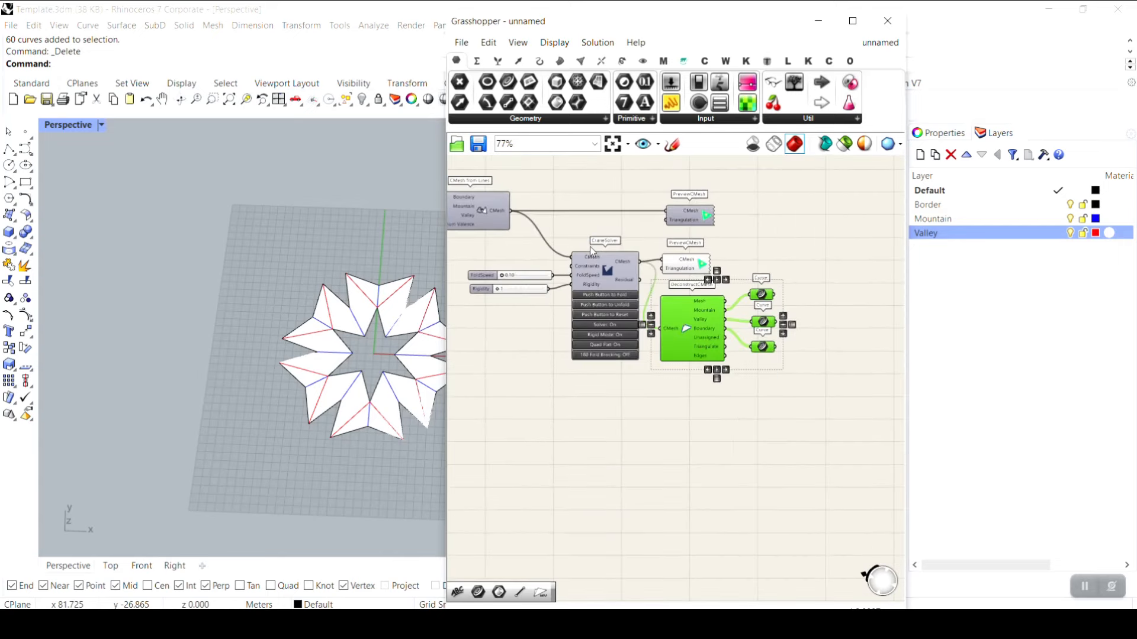
right_drag(591, 251, 719, 283)
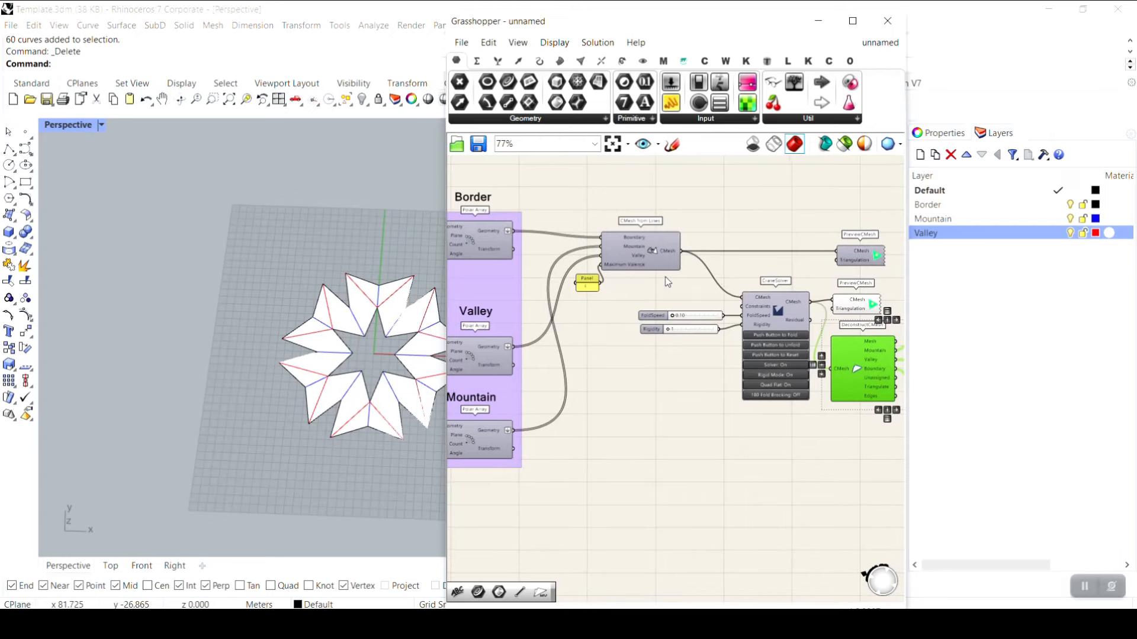
scroll(637, 255, up, 4)
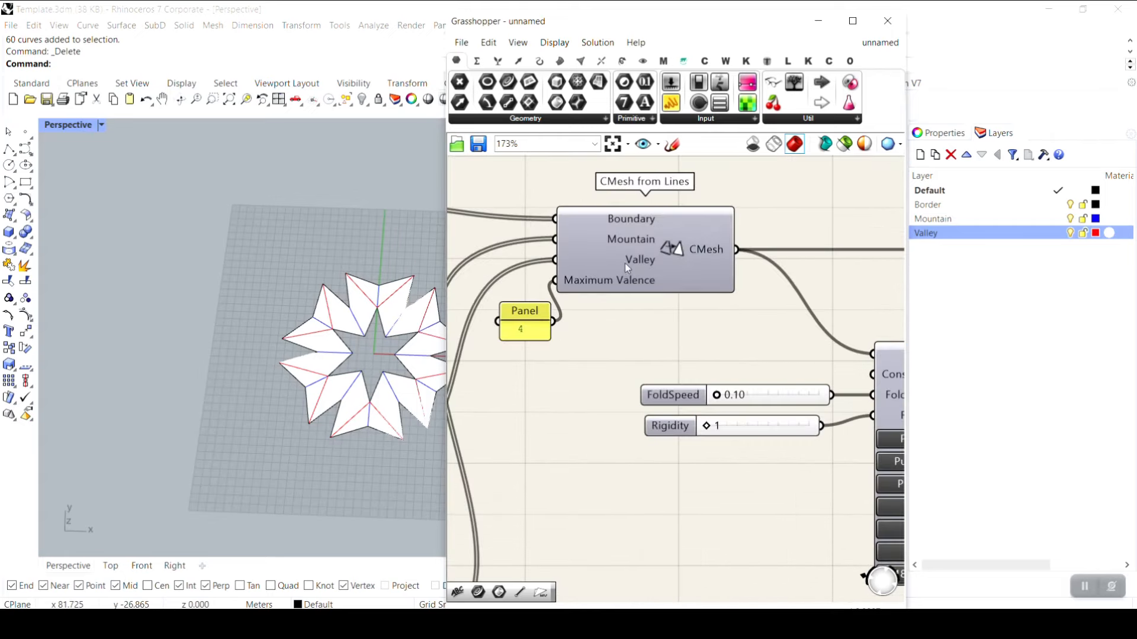
scroll(294, 393, up, 4)
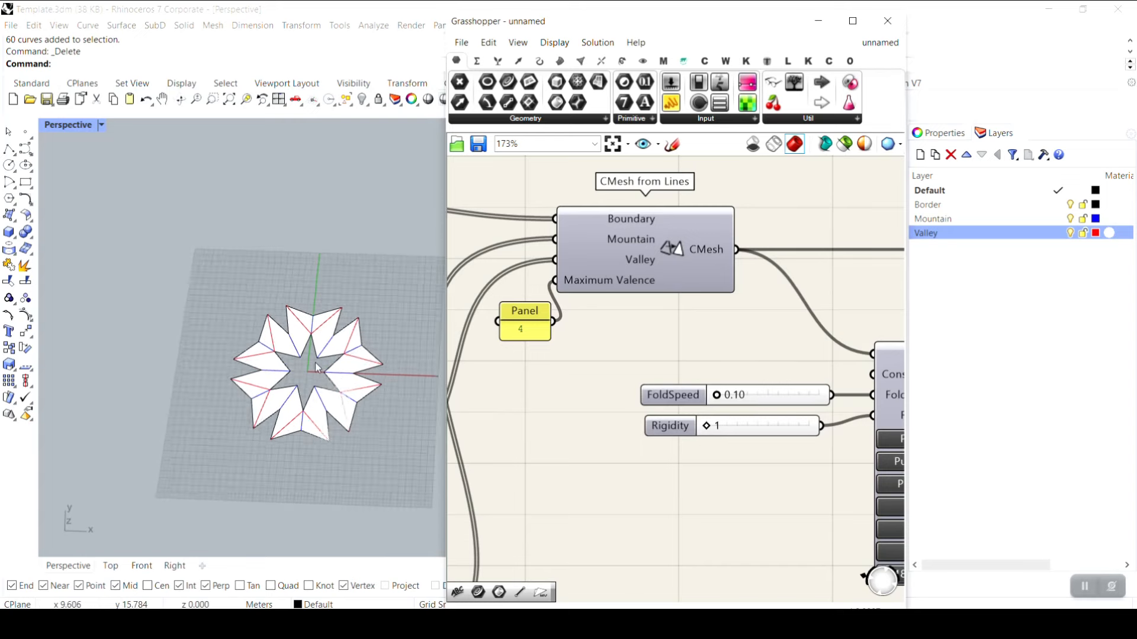
scroll(641, 359, down, 5)
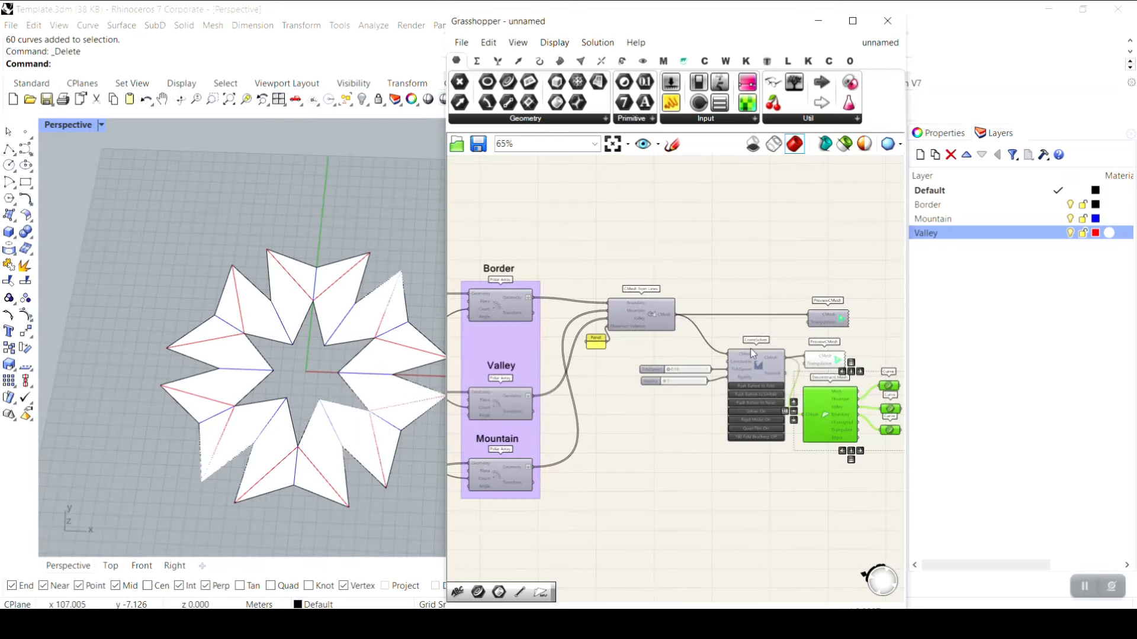
- Show only the preview of the PreviewCMesh fed directly by CMesh from Lines and move it next to that component
drag(819, 297, 760, 354)
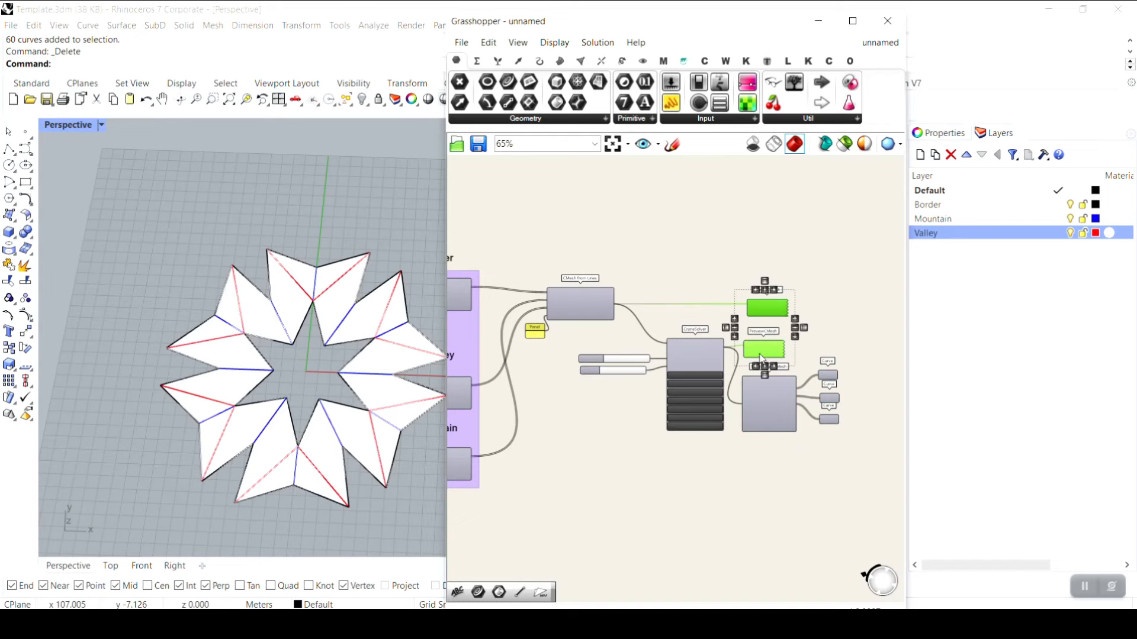
middle_click(789, 238)
click(820, 209)
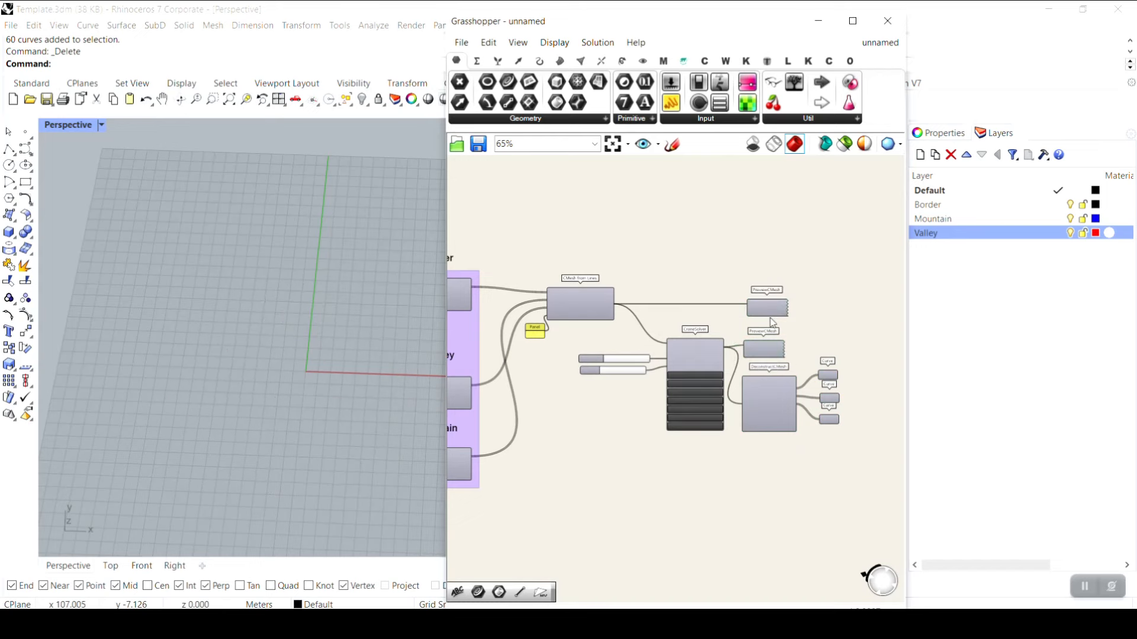
scroll(770, 343, up, 6)
right_click(808, 286)
click(845, 309)
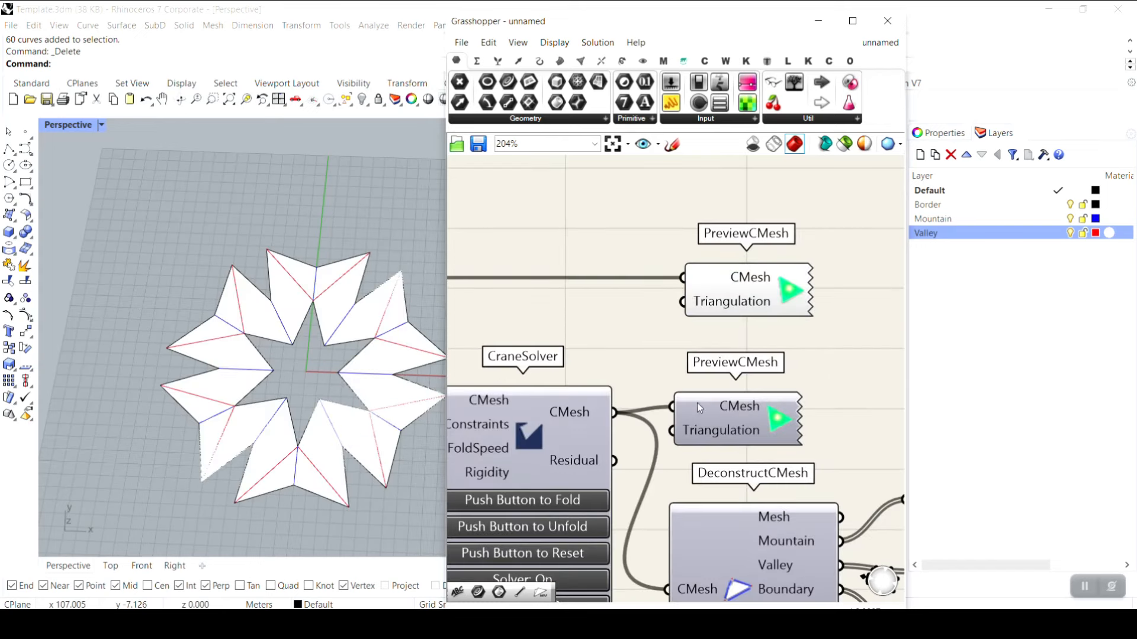
scroll(775, 291, down, 5)
click(746, 300)
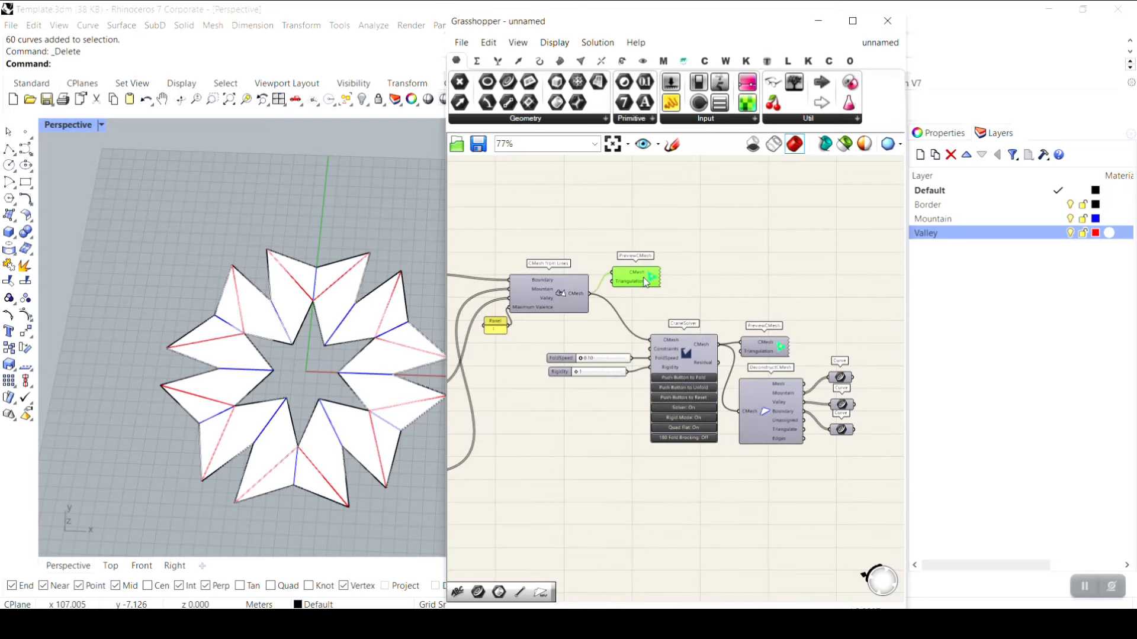
- Set the Count slider of the polar array to 4
scroll(589, 341, down, 3)
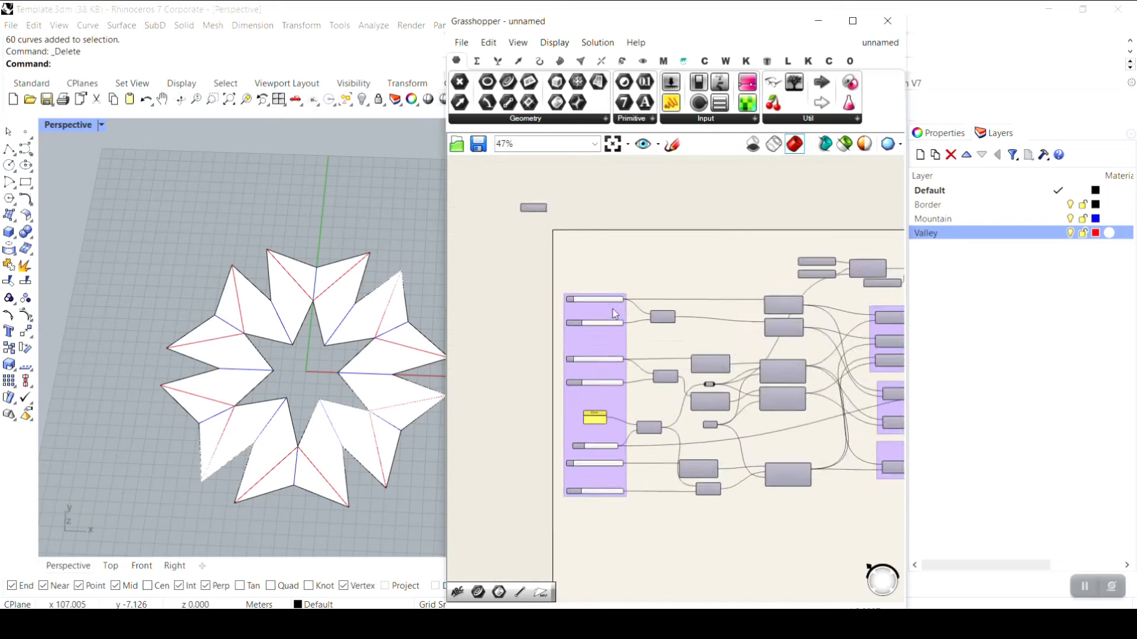
scroll(615, 314, up, 6)
drag(601, 290, 608, 291)
scroll(663, 427, down, 1)
right_drag(663, 427, 719, 305)
scroll(668, 510, up, 2)
right_drag(667, 509, 632, 292)
drag(662, 388, 640, 392)
scroll(634, 343, down, 5)
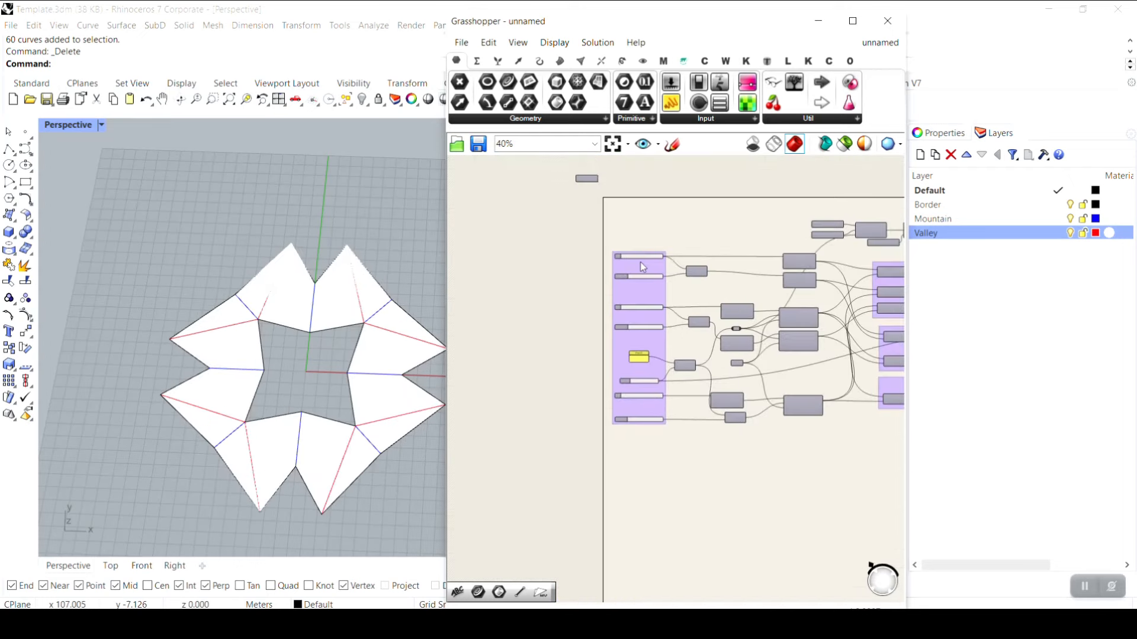
- Set the X1 slider to 58.08, X2 to 21.54 and X3 to 33.40
scroll(641, 261, up, 6)
drag(667, 258, 723, 260)
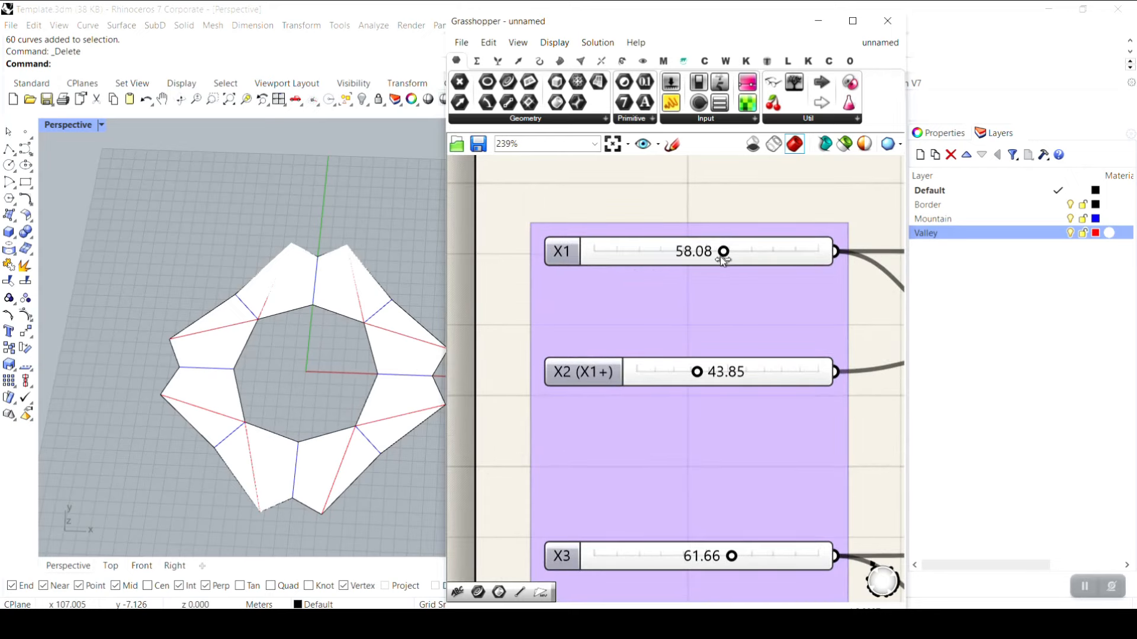
drag(679, 374, 664, 371)
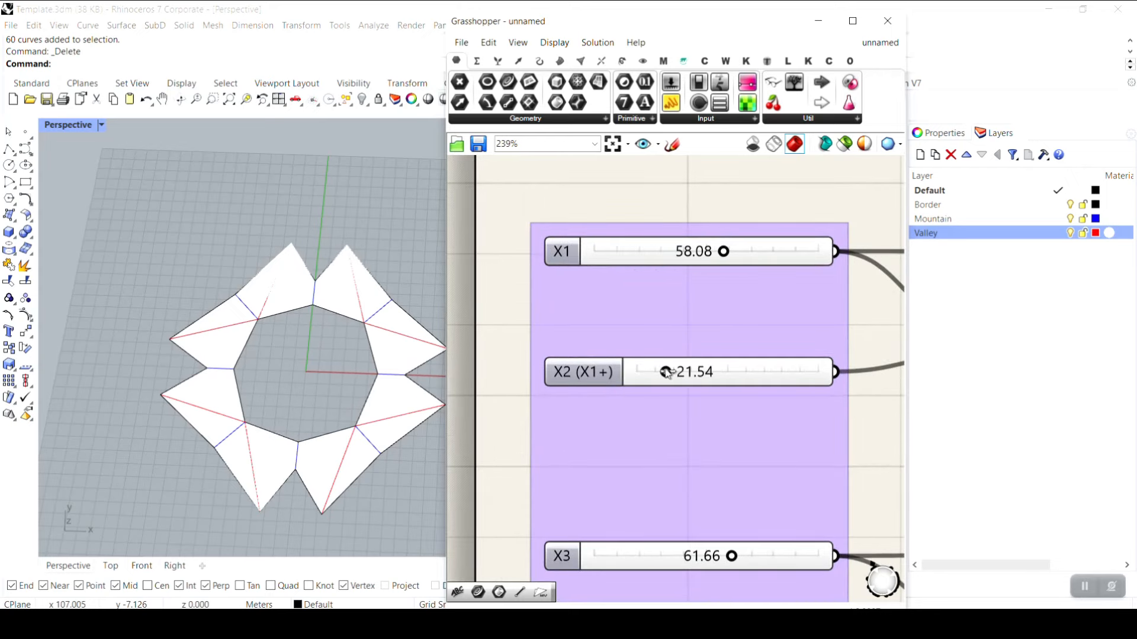
right_drag(711, 569, 689, 398)
drag(709, 389, 645, 388)
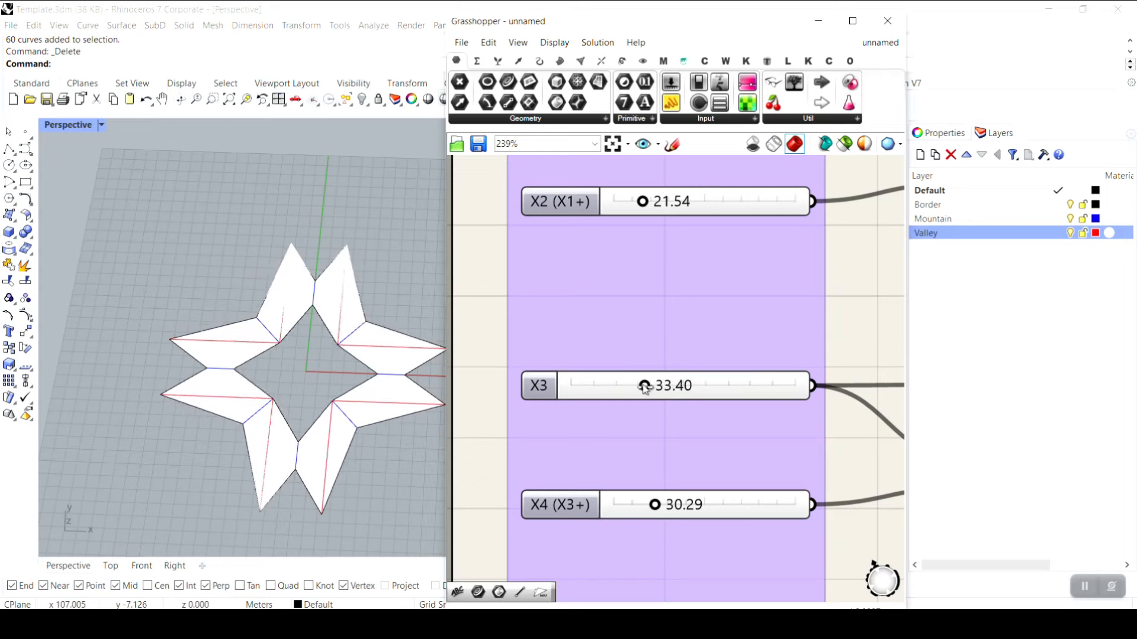
- Set the X4 slider to 90.05, X5 to 72.65 and the X5 rotation slider to 0.28
right_drag(654, 499, 645, 374)
drag(646, 382, 732, 379)
right_drag(660, 481, 668, 199)
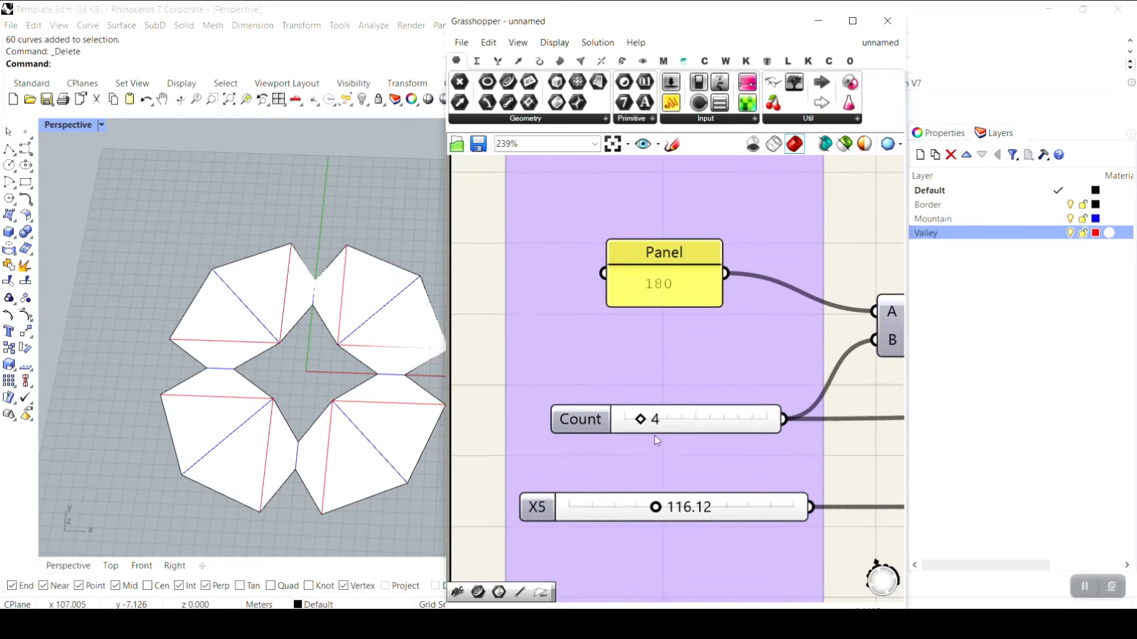
drag(656, 508, 625, 505)
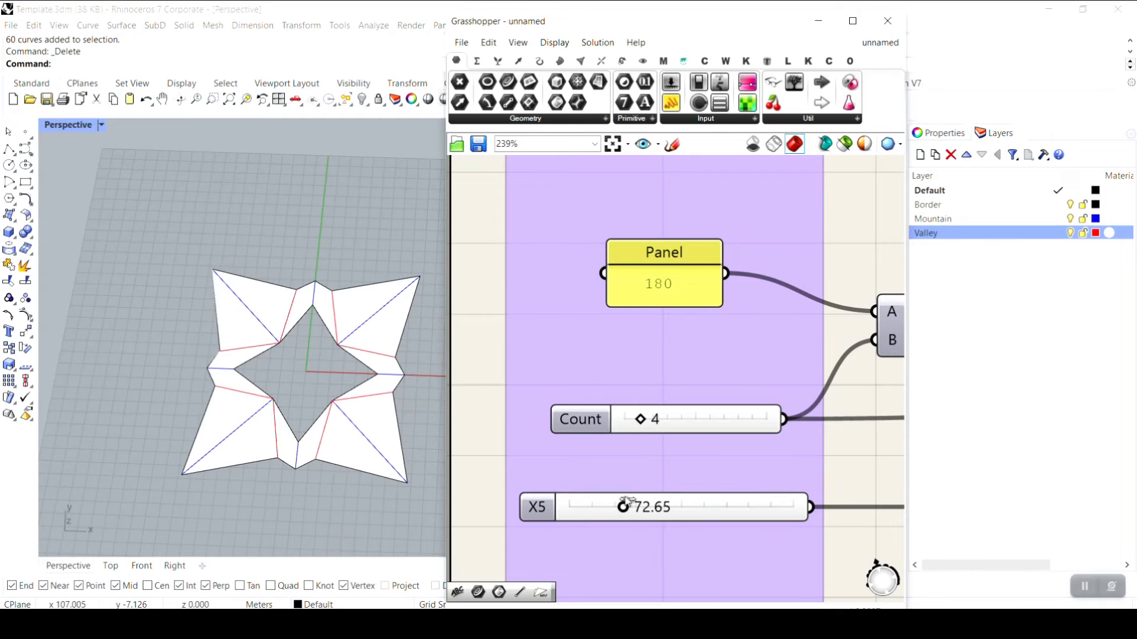
right_drag(626, 502, 628, 236)
mouse_move(651, 383)
mouse_down()
mouse_move(743, 383)
mouse_move(643, 385)
mouse_up()
scroll(651, 385, down, 10)
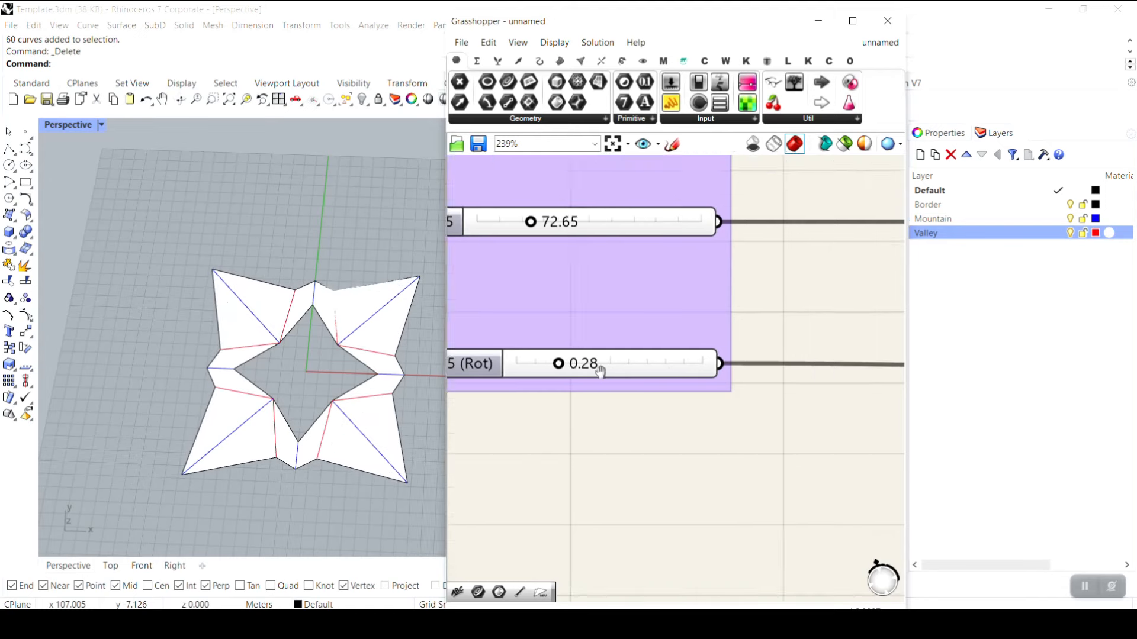
- Set the X1 slider to 7.74 and increase the X2 slider to lengthen the star's intermediate points
right_drag(495, 311, 620, 336)
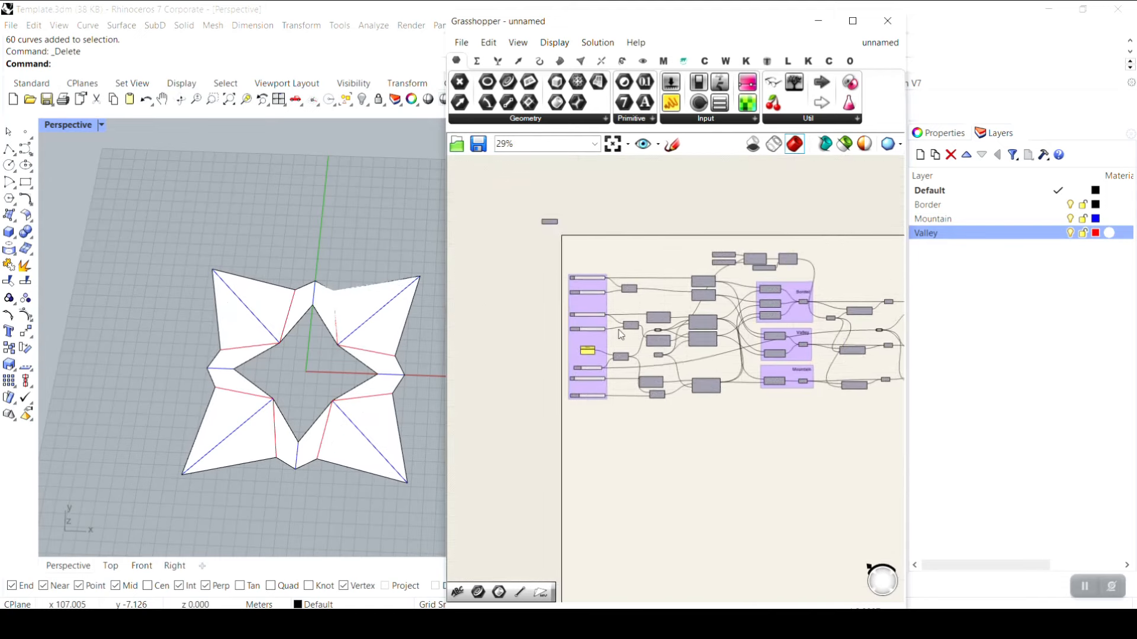
scroll(617, 307, up, 7)
right_drag(499, 226, 565, 254)
scroll(565, 253, up, 3)
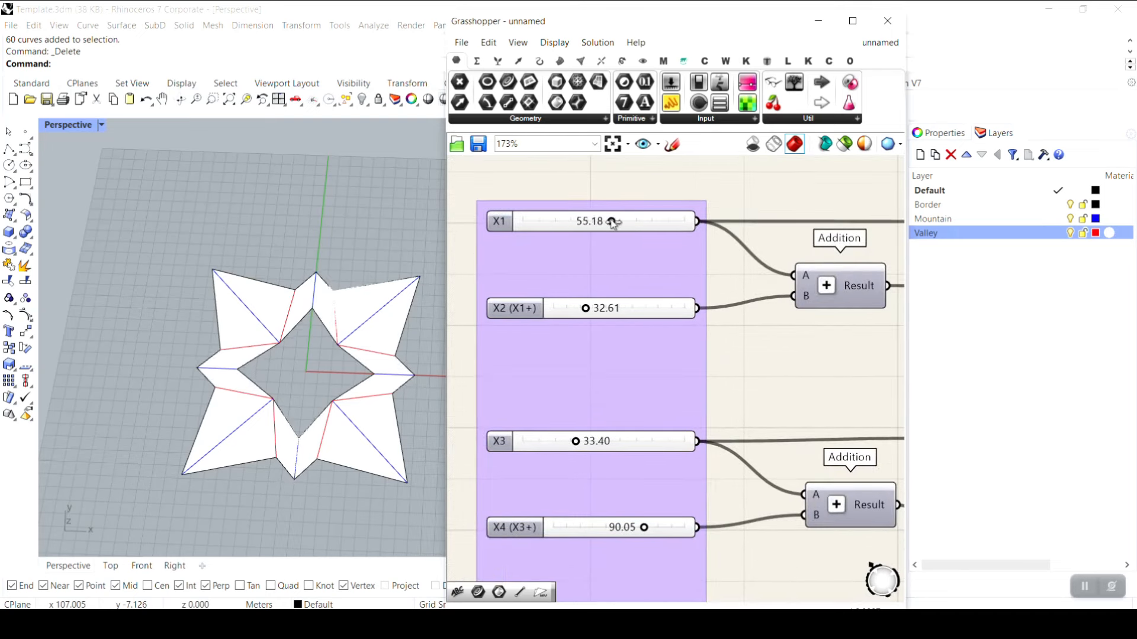
drag(582, 224, 548, 223)
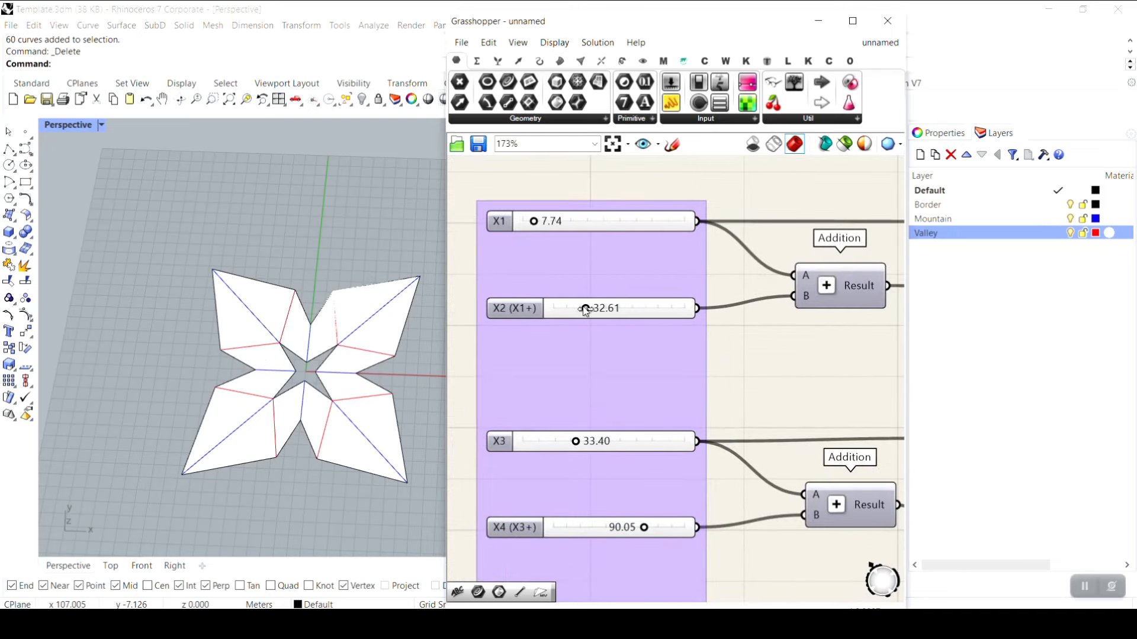
drag(613, 310, 655, 309)
- Turn on the preview of the PreviewCMesh fed by CraneSolver and turn off the one fed by CMesh from Lines
scroll(669, 353, down, 6)
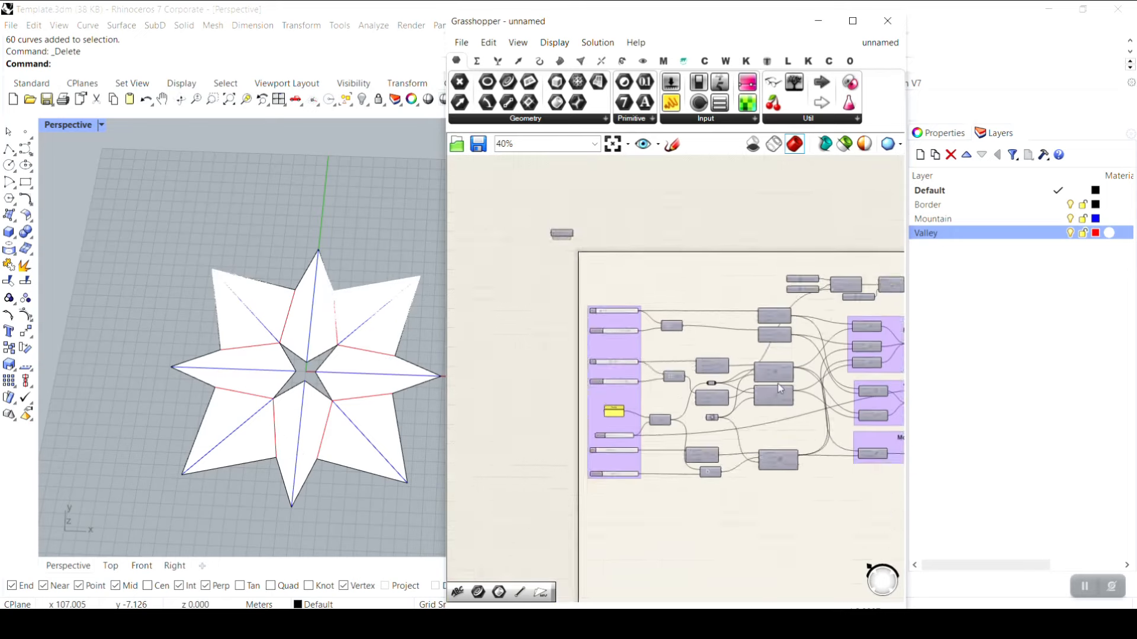
right_drag(659, 337, 467, 339)
scroll(691, 315, up, 6)
right_click(760, 260)
click(777, 283)
right_drag(697, 222, 726, 299)
right_click(541, 203)
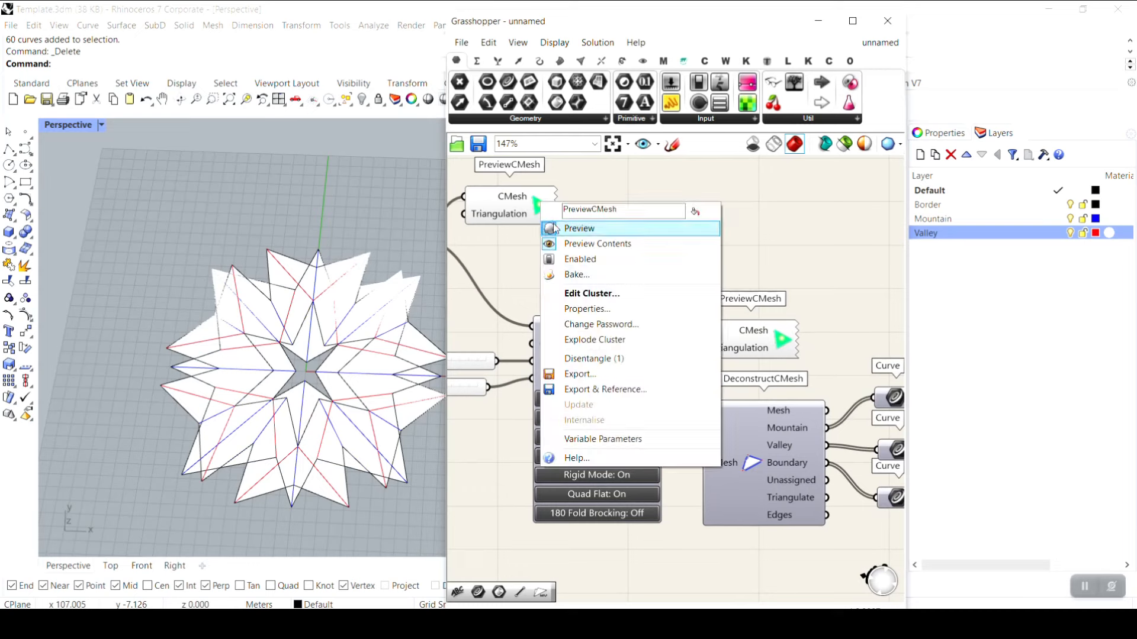
click(564, 228)
- Reset the CraneSolver simulation and fold the star-shaped crease pattern
right_drag(624, 435, 680, 363)
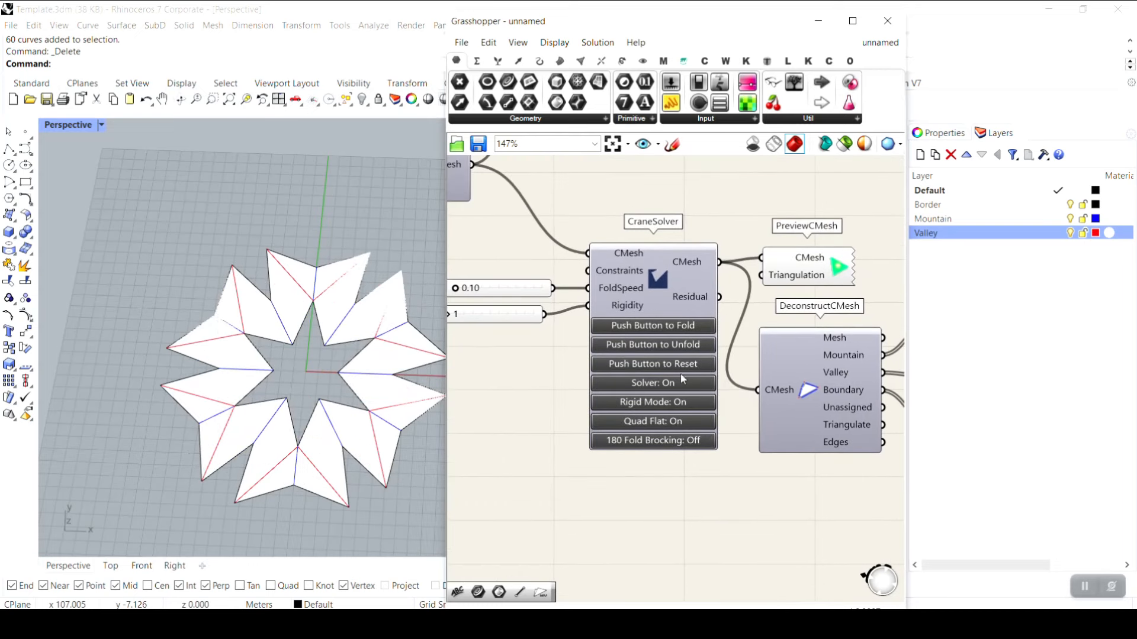
scroll(682, 379, up, 4)
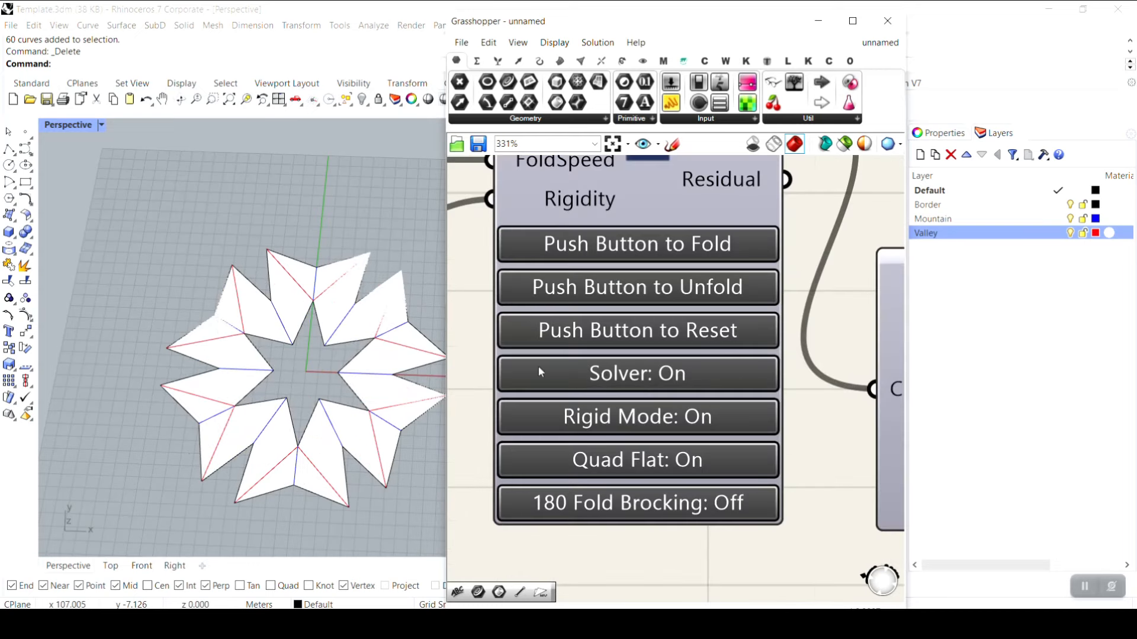
click(647, 336)
scroll(358, 398, down, 5)
right_drag(358, 399, 325, 373)
scroll(408, 346, up, 5)
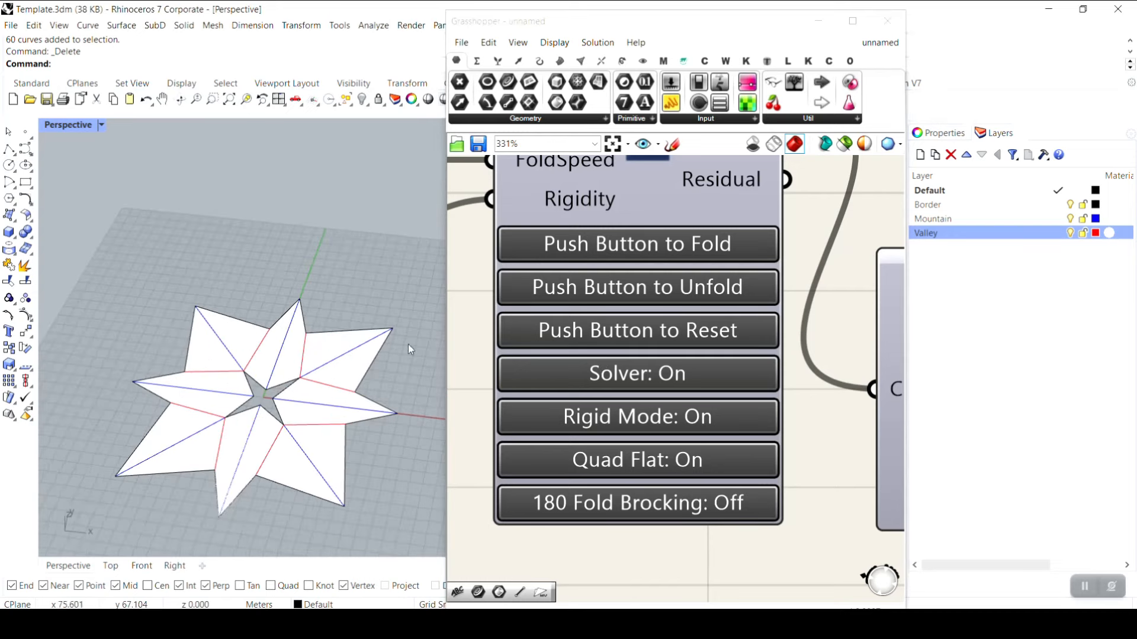
click(679, 249)
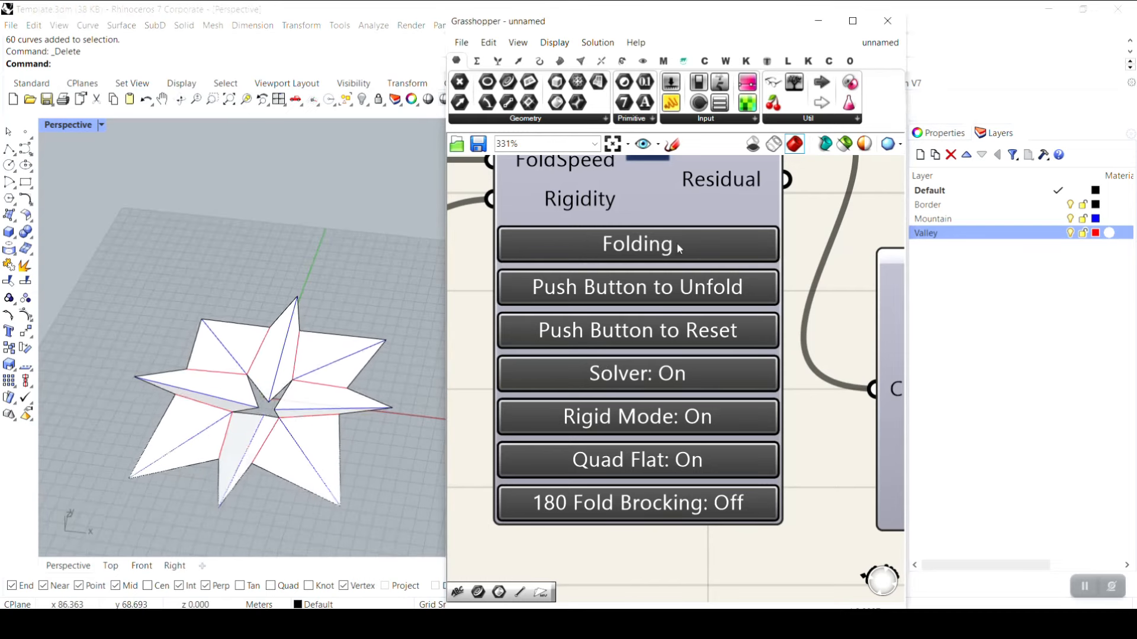
right_drag(296, 384, 269, 412)
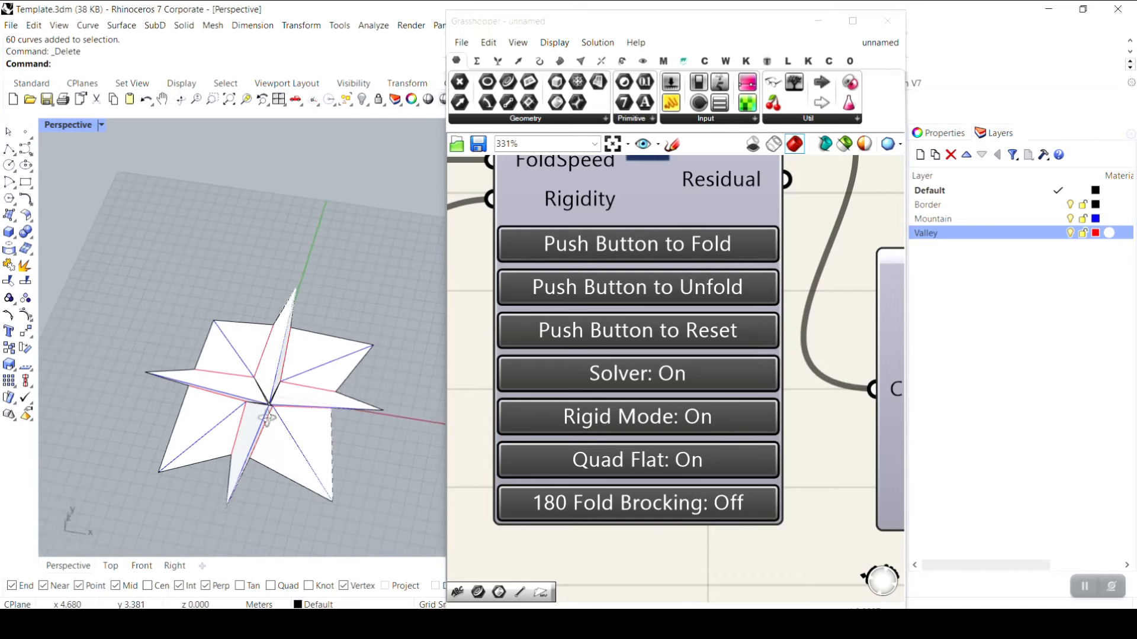
- Bake the Mesh output of DeconstructCMesh, move the baked mesh away from the preview and minimize Grasshopper
right_drag(661, 316, 625, 330)
scroll(625, 329, down, 4)
right_drag(801, 308, 722, 293)
right_click(721, 293)
click(742, 320)
click(748, 460)
scroll(284, 409, down, 4)
drag(314, 443, 234, 340)
click(825, 20)
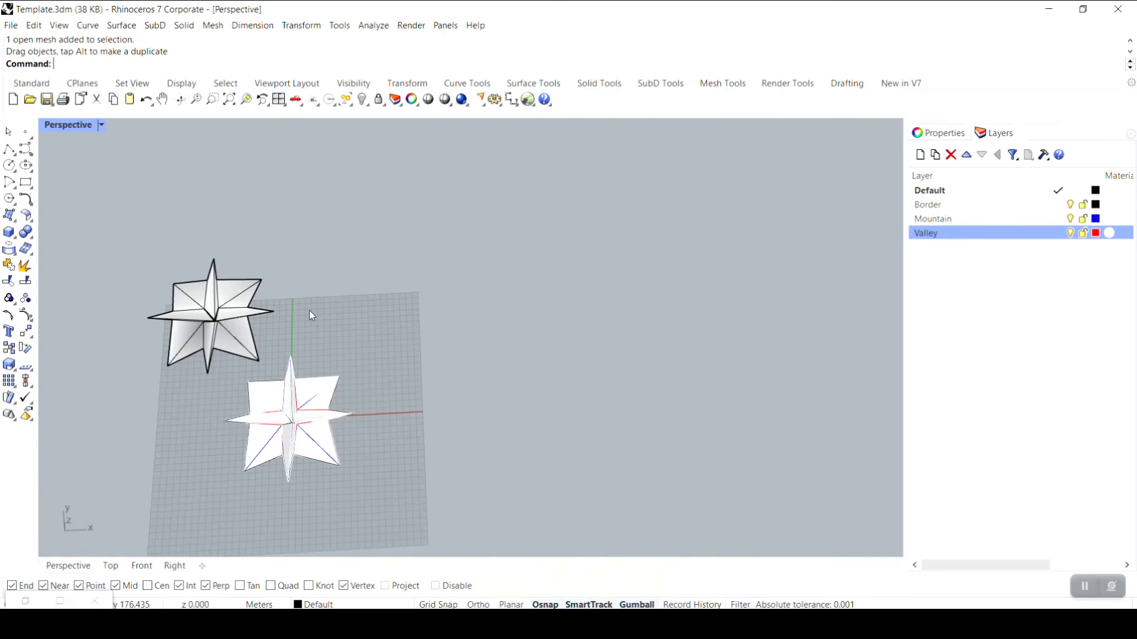
- Inspect the baked folded mesh from a low angle in the Perspective view, then delete it
right_drag(309, 310, 224, 114)
click(229, 99)
right_drag(328, 345, 298, 333)
click(298, 332)
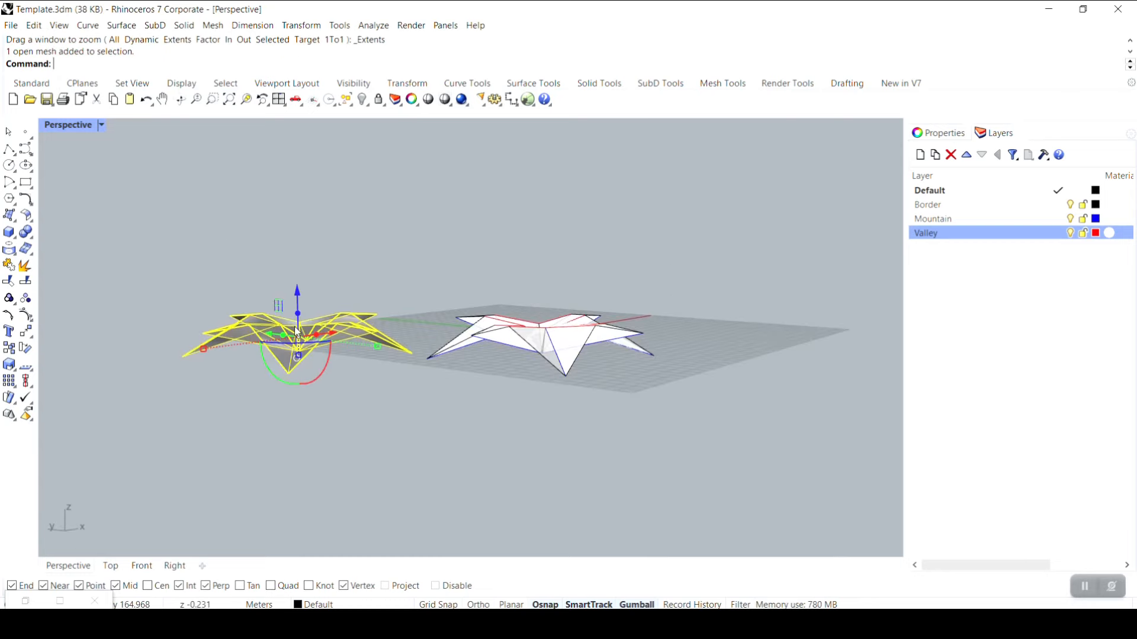
key(Delete)
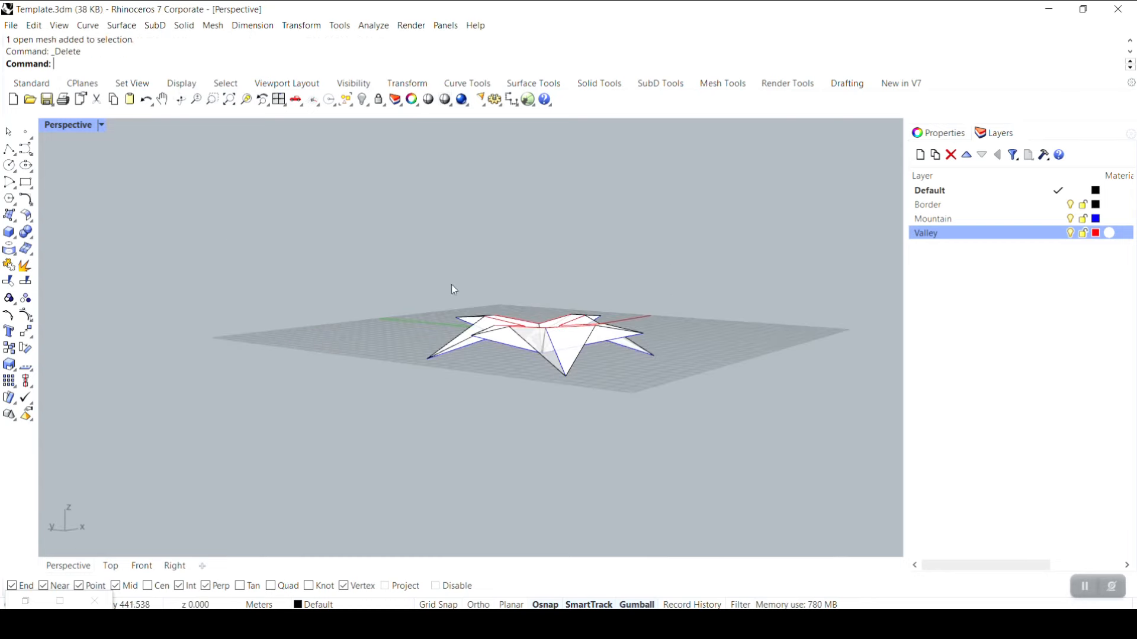
- Reopen Grasshopper and swap the mountain and valley inputs of CMesh from Lines, rearranging the component and its panel
click(527, 99)
right_drag(278, 323, 228, 385)
scroll(817, 335, down, 3)
scroll(651, 296, up, 3)
drag(791, 241, 758, 402)
drag(676, 304, 663, 366)
drag(641, 495, 652, 499)
right_drag(555, 402, 560, 343)
drag(650, 367, 666, 350)
- Move CraneSolver with its sliders, PreviewCMesh, DeconstructCMesh and Curve containers lower on the canvas
scroll(861, 404, down, 4)
right_drag(861, 405, 650, 381)
scroll(687, 322, up, 3)
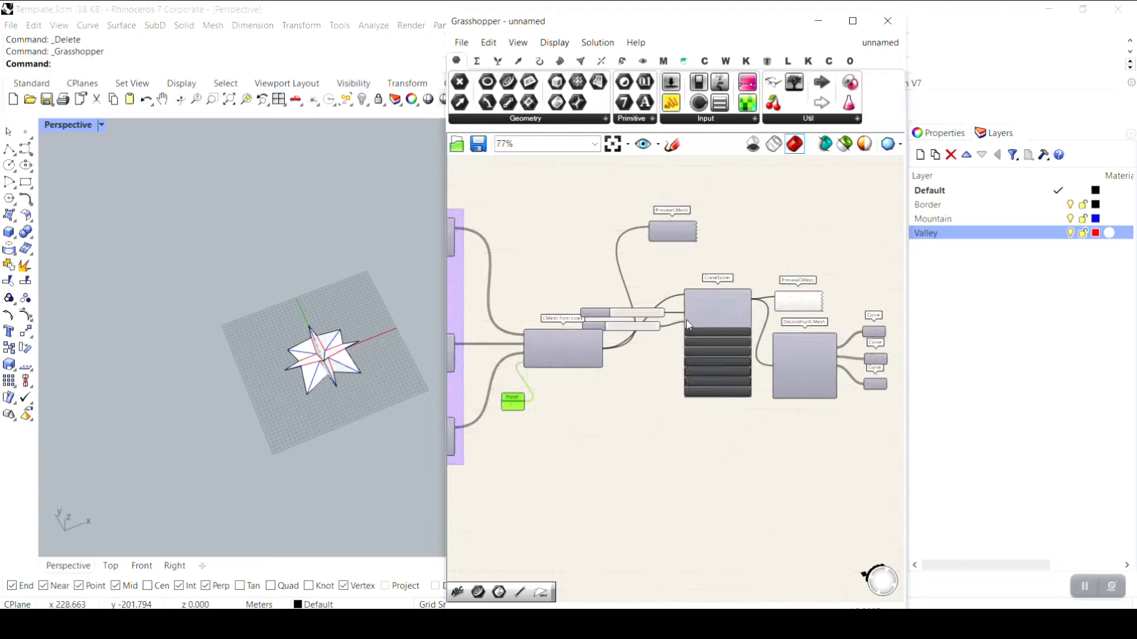
right_drag(821, 294, 835, 287)
scroll(826, 272, down, 3)
drag(818, 263, 535, 388)
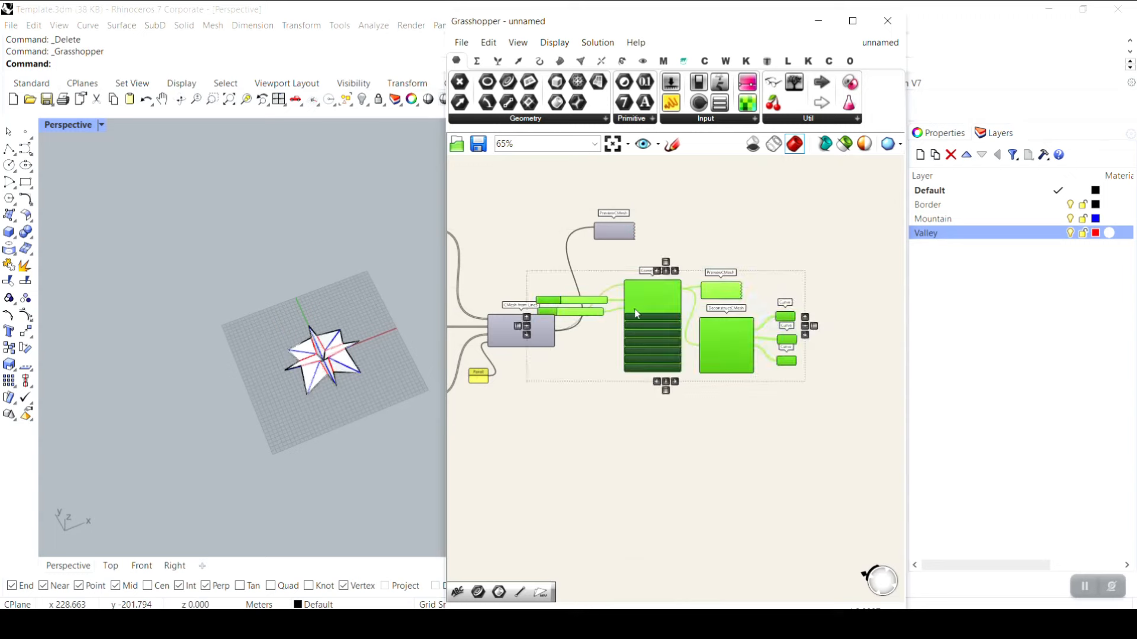
drag(655, 301, 673, 375)
- Reset the CraneSolver simulation and fold the pattern with its swapped mountain and valley creases
click(698, 375)
scroll(697, 375, up, 5)
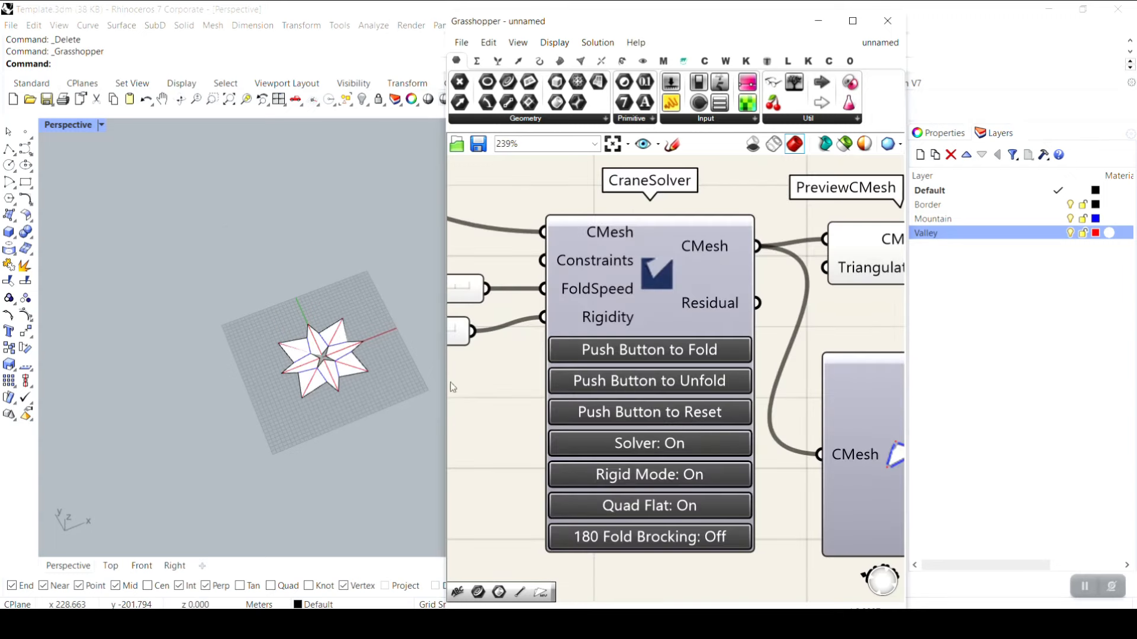
scroll(367, 352, up, 3)
click(665, 352)
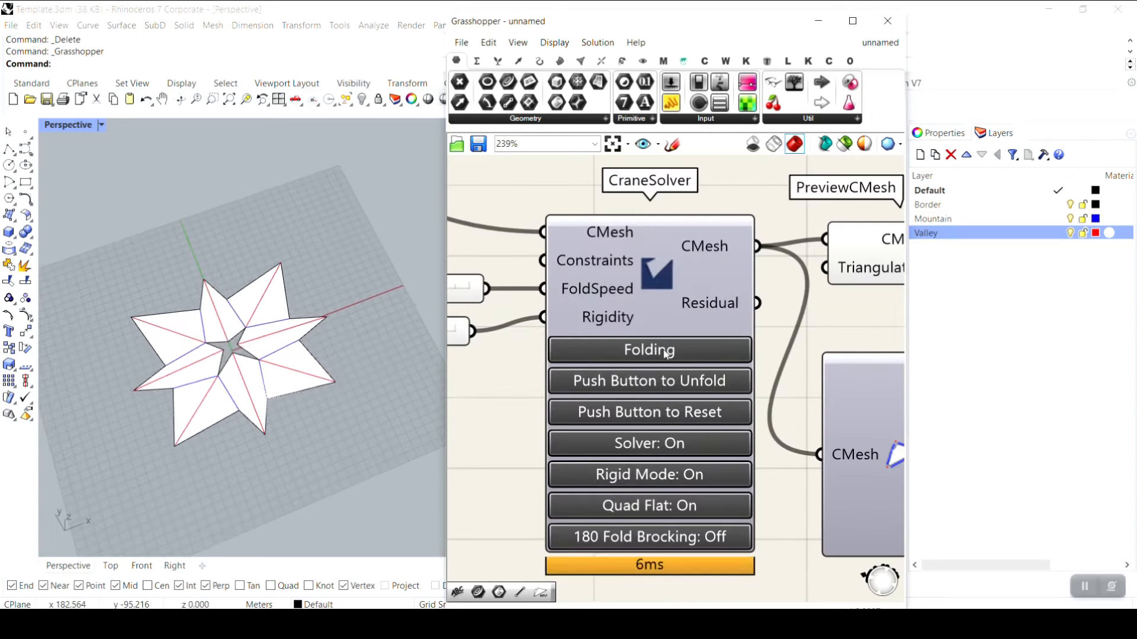
right_drag(256, 417, 219, 406)
- Bake the folded mesh from the Mesh output of DeconstructCMesh and close the Grasshopper window
right_drag(754, 280, 515, 219)
scroll(673, 219, down, 2)
scroll(651, 301, up, 3)
right_click(657, 264)
click(678, 286)
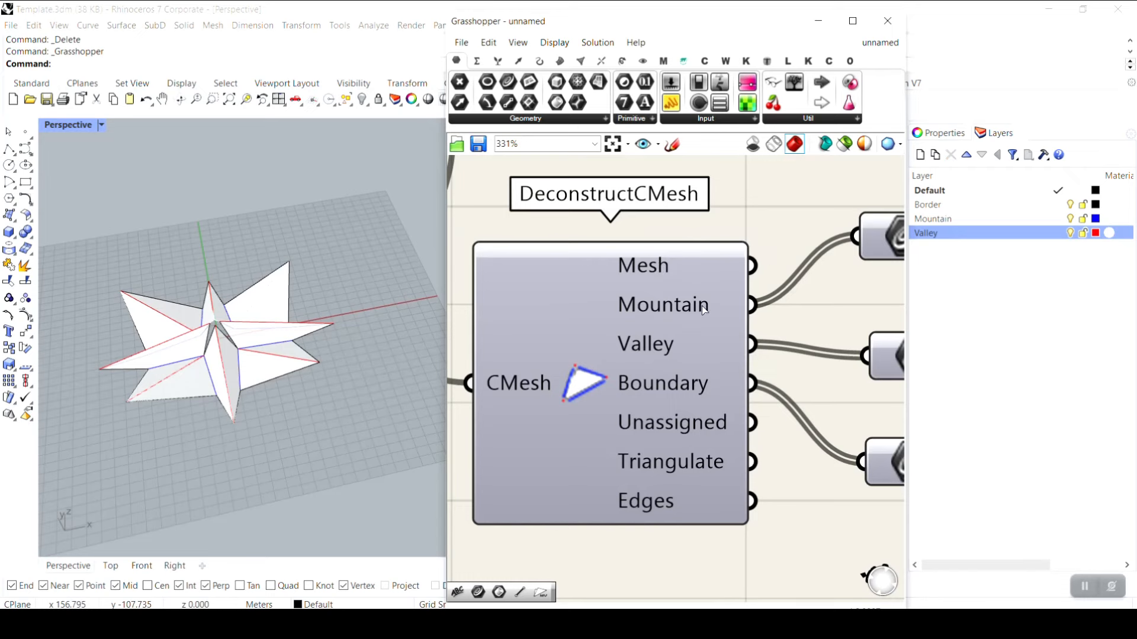
click(714, 438)
click(886, 22)
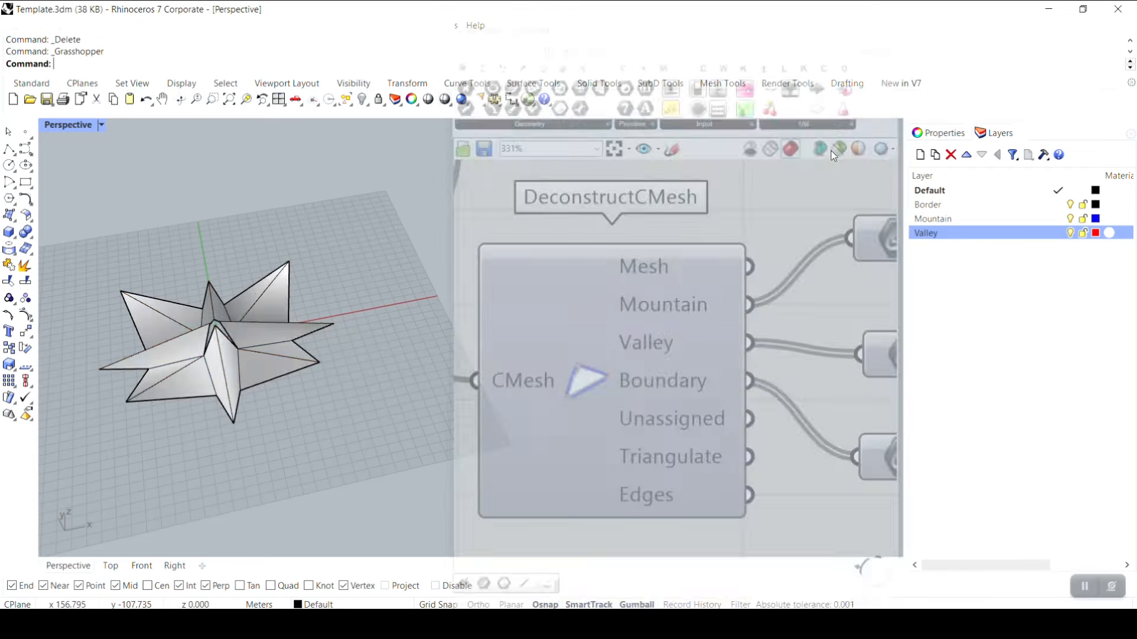
- Examine the baked star mesh from several angles in the Perspective view and delete it
scroll(298, 328, up, 5)
click(253, 103)
right_drag(264, 134, 308, 344)
scroll(310, 339, down, 4)
right_drag(381, 355, 363, 411)
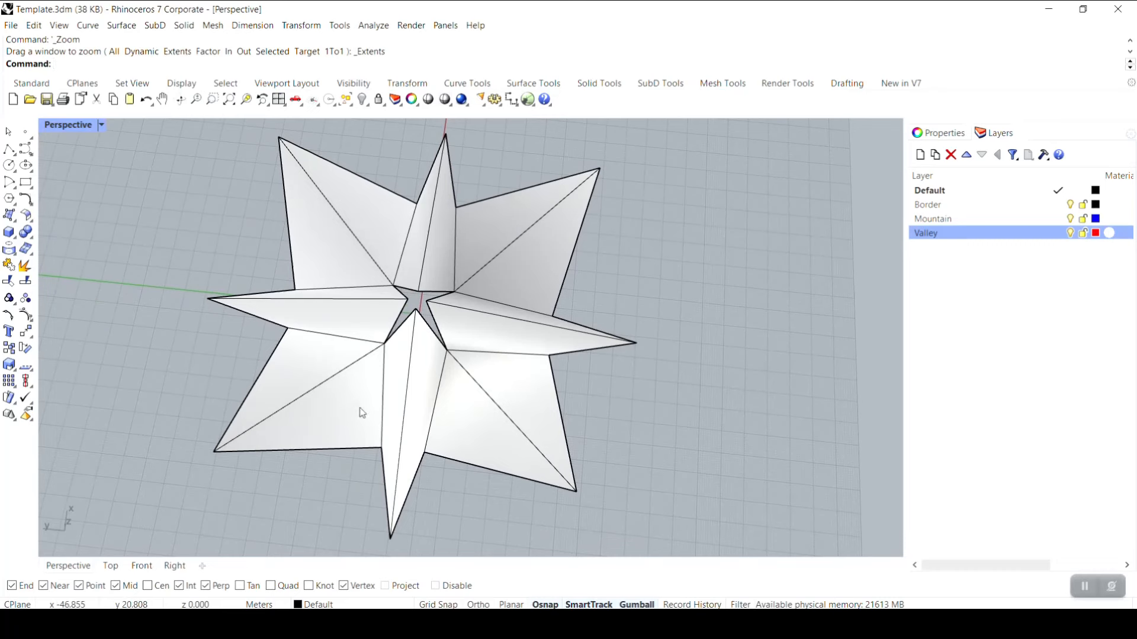
scroll(370, 406, down, 3)
click(401, 394)
key(Delete)
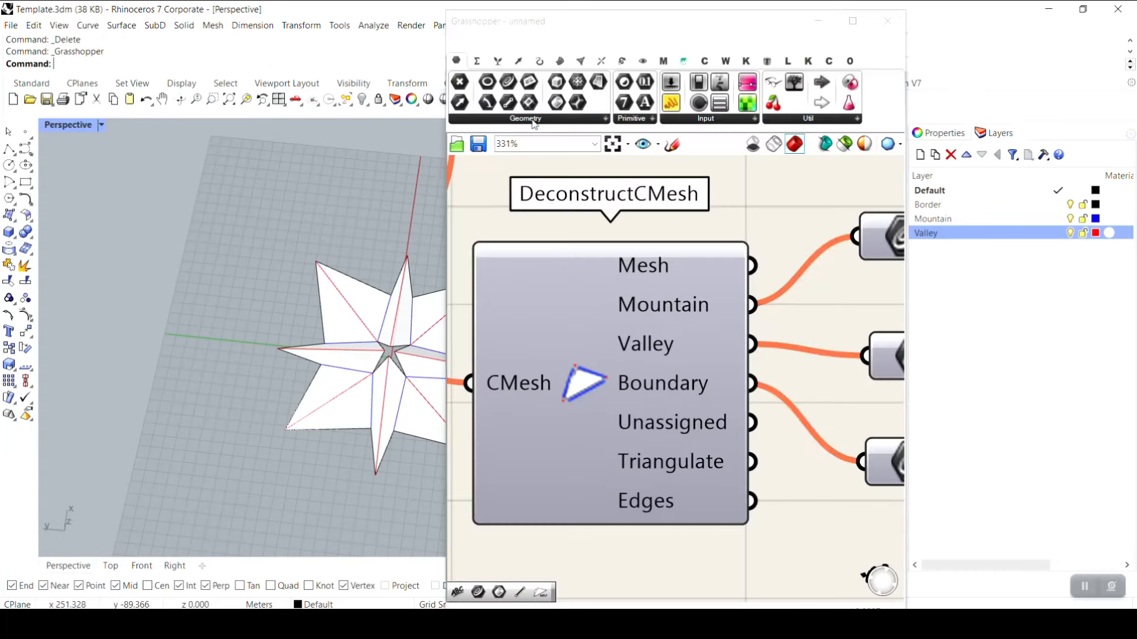
- Increase the X4 slider slightly in Grasshopper and fold the new square-ring pattern with CraneSolver
scroll(588, 377, down, 6)
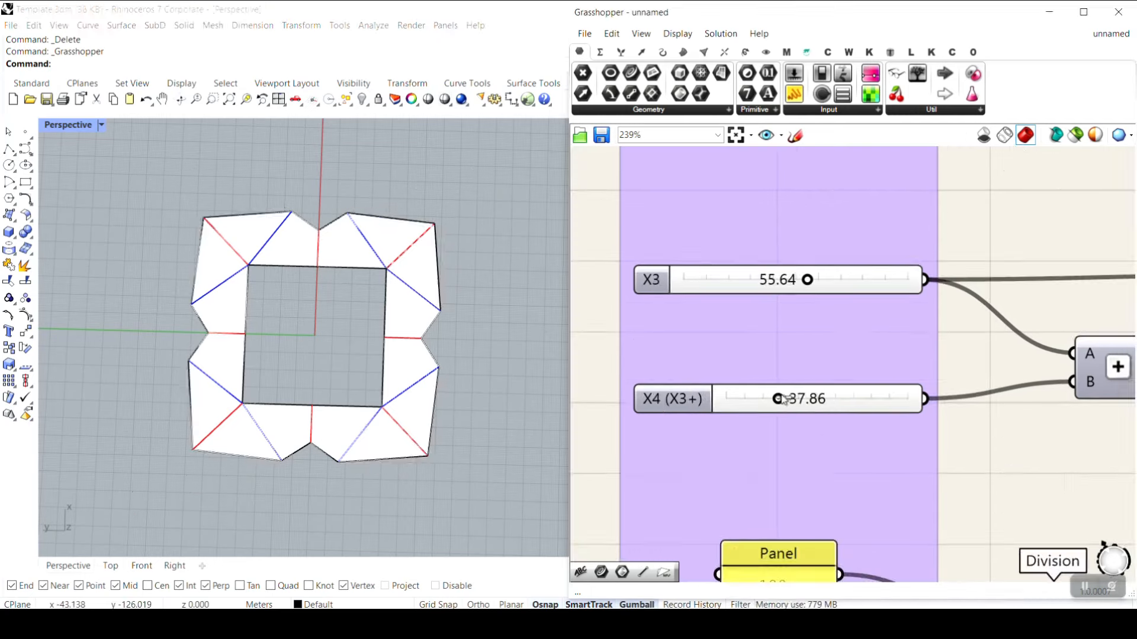
drag(786, 396, 796, 399)
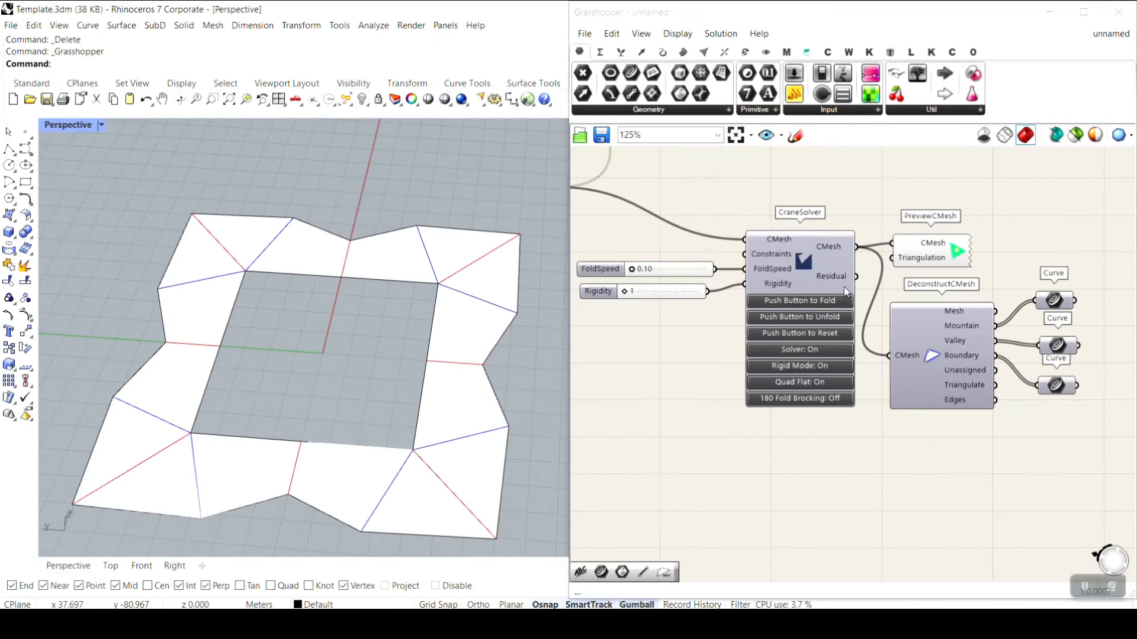
click(819, 301)
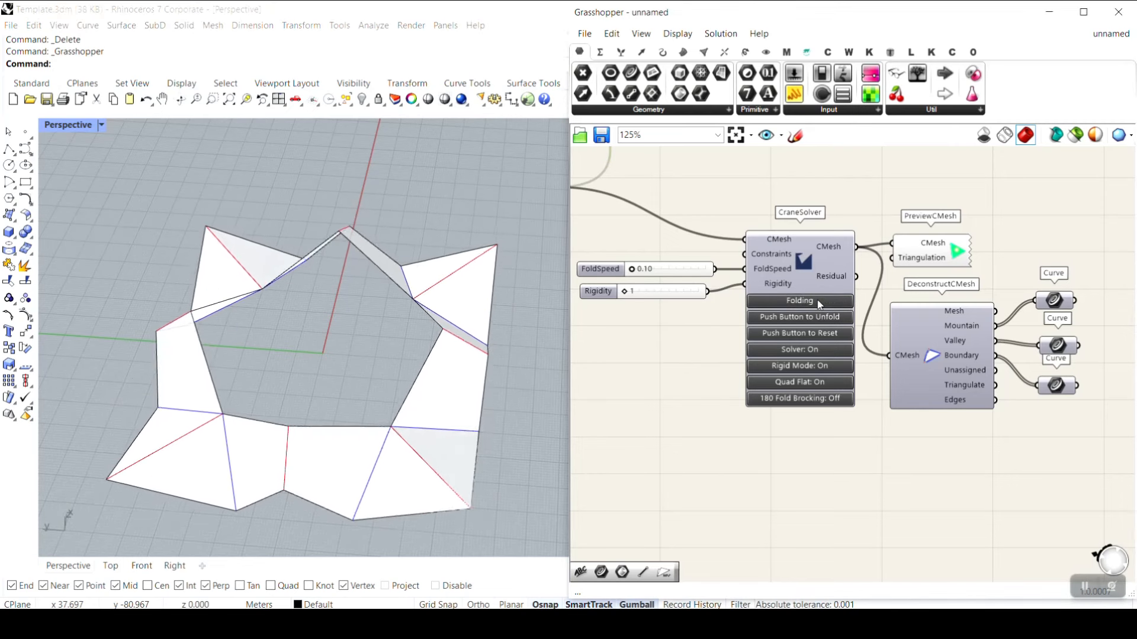
right_drag(496, 373, 426, 363)
- Bake the folded ring mesh from the Mesh output of DeconstructCMesh
right_click(953, 311)
click(971, 332)
click(985, 467)
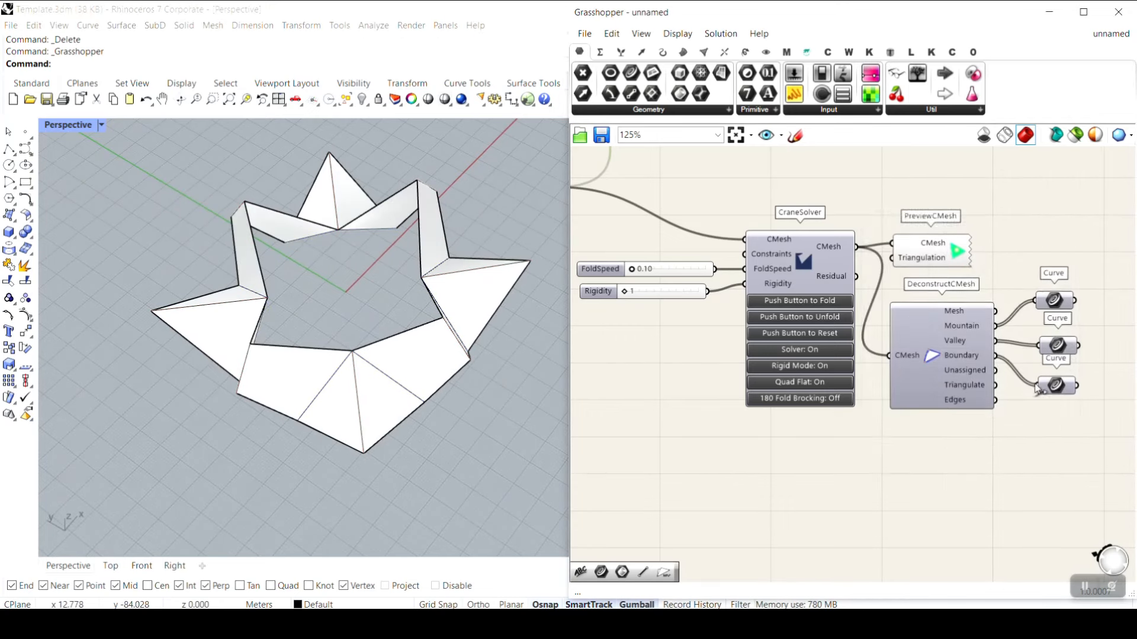
- Move the three Curve containers slightly farther from DeconstructCMesh and minimize Grasshopper
scroll(955, 293, up, 2)
drag(995, 259, 918, 399)
drag(952, 276, 997, 304)
click(1089, 253)
click(1049, 12)
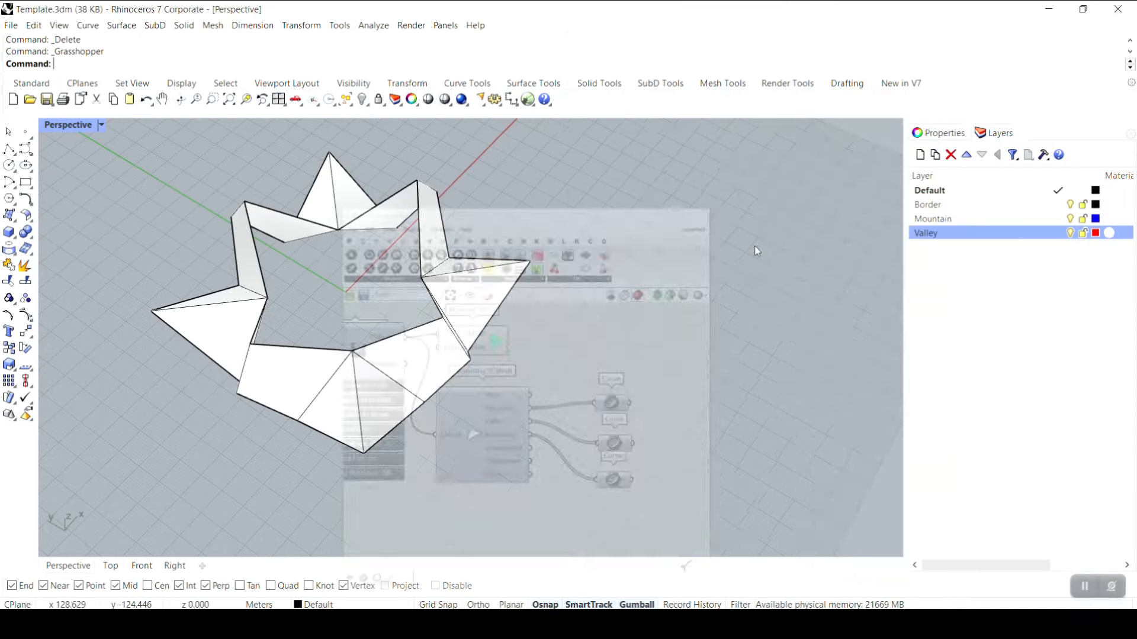
- Move the baked ring mesh beside the crease preview and inspect its folded shape
scroll(595, 345, down, 3)
drag(461, 358, 634, 370)
right_drag(634, 370, 675, 362)
scroll(699, 311, up, 4)
scroll(655, 355, down, 4)
scroll(655, 356, up, 3)
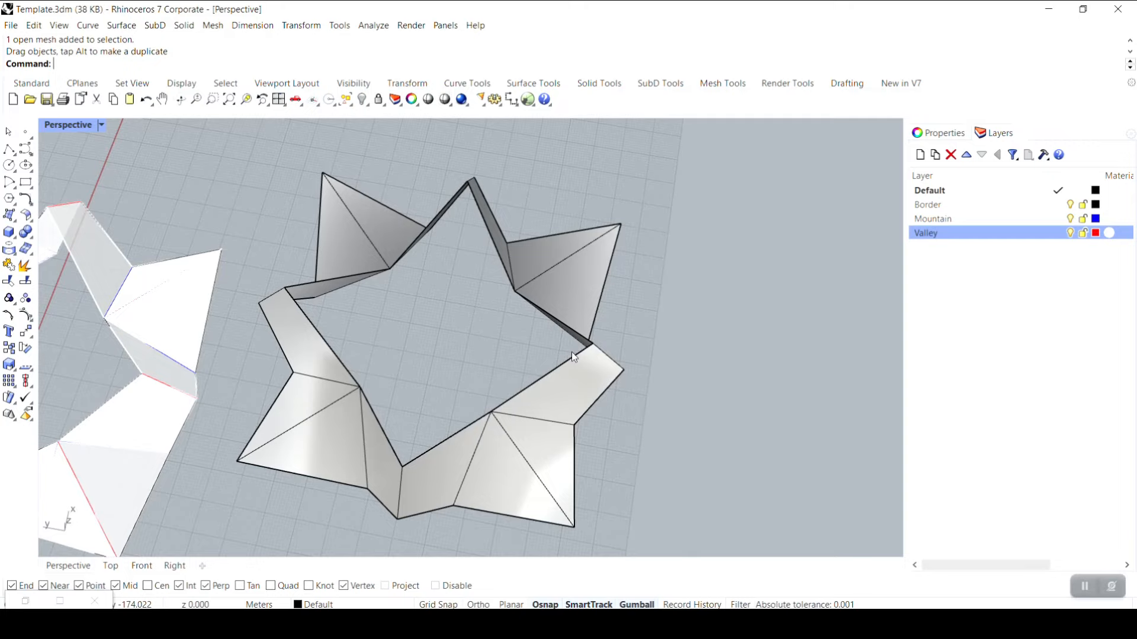
- Delete the baked ring mesh beside the crease preview
scroll(571, 352, down, 8)
shift+right_drag(479, 342, 448, 394)
scroll(414, 368, up, 6)
scroll(449, 394, down, 3)
click(463, 418)
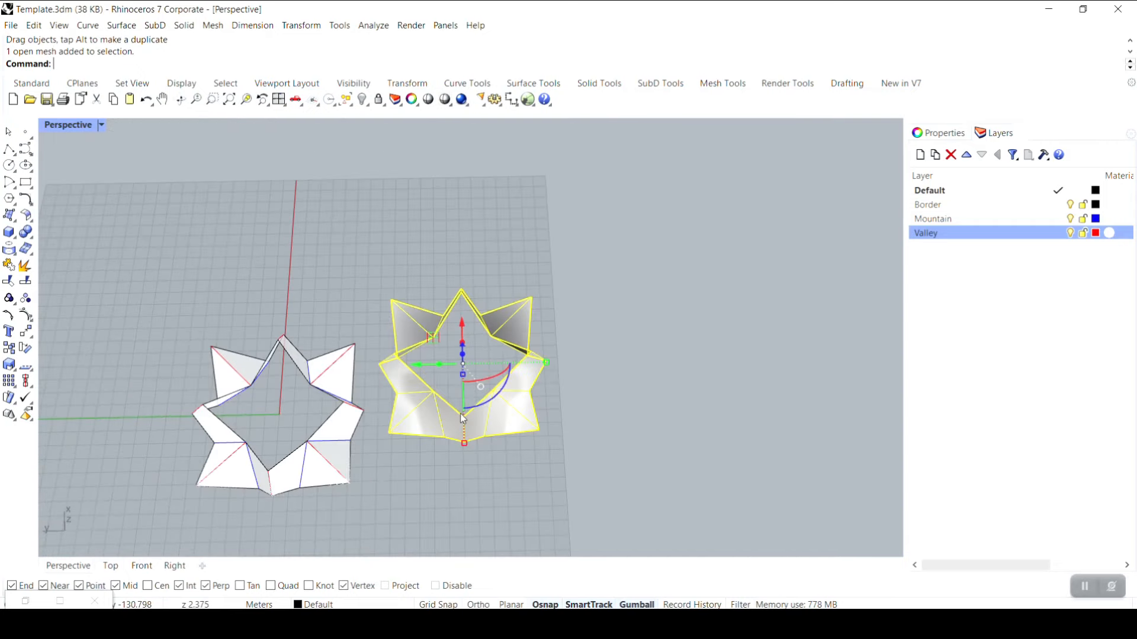
key(Delete)
- Examine the folded ring preview with its coloured mountain and valley creases in the Perspective view
scroll(393, 393, down, 3)
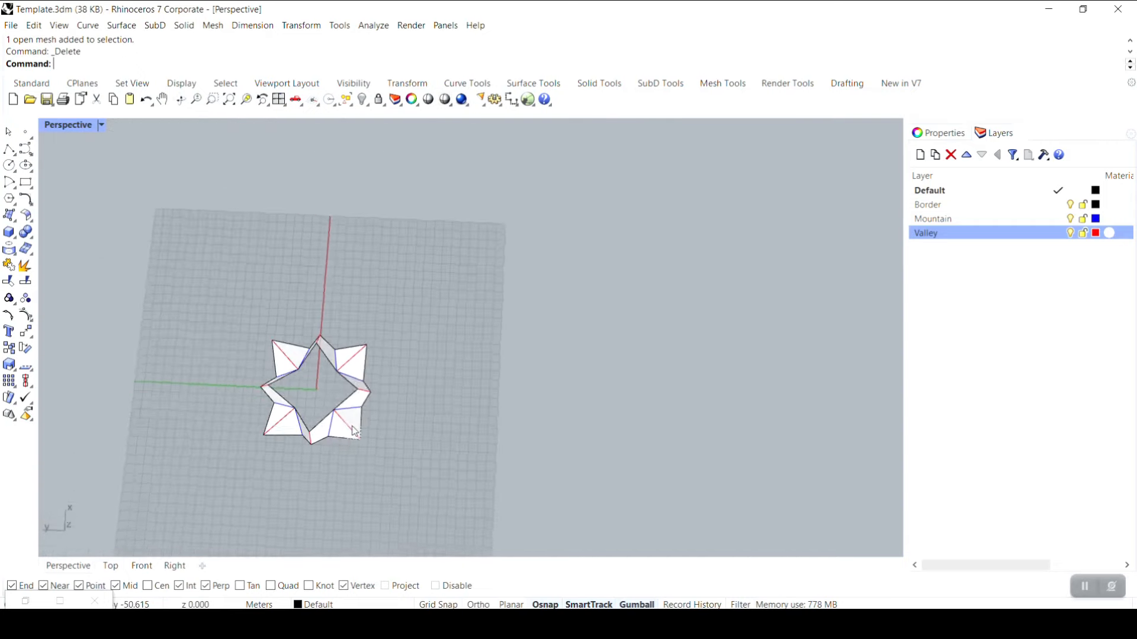
scroll(332, 429, up, 5)
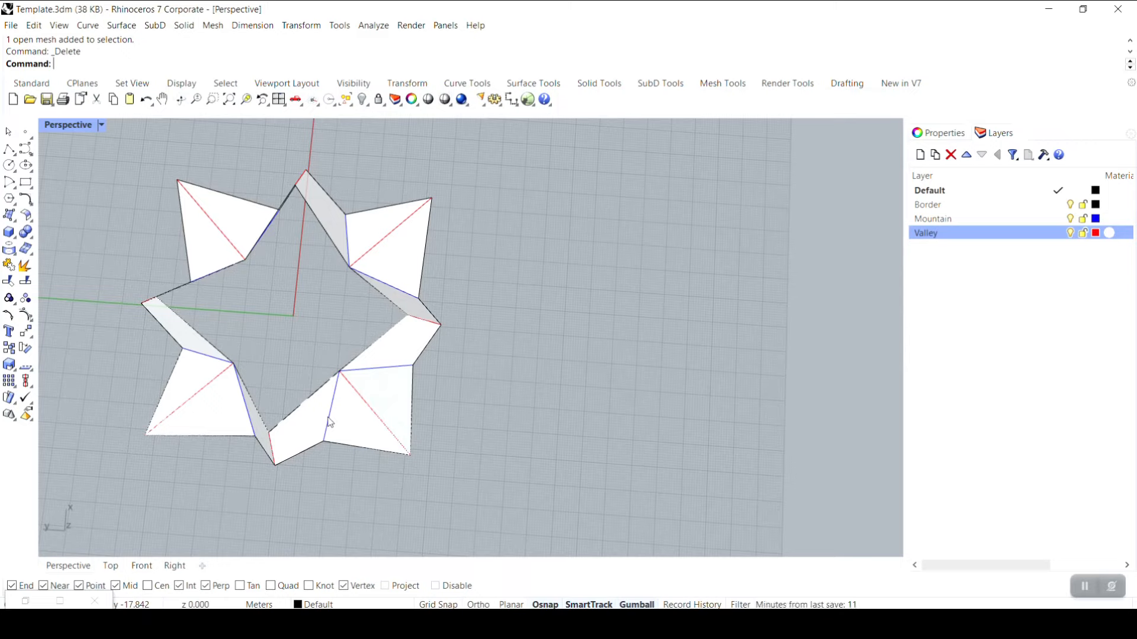
right_drag(331, 423, 360, 289)
scroll(360, 288, up, 5)
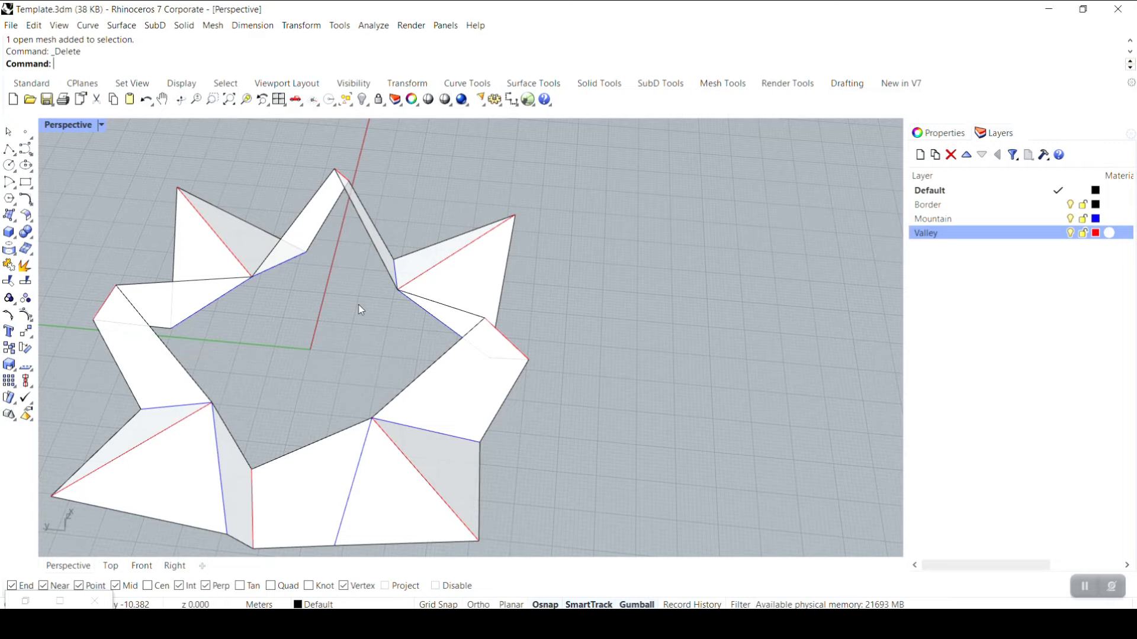
scroll(318, 379, down, 2)
scroll(319, 379, up, 4)
scroll(340, 362, down, 3)
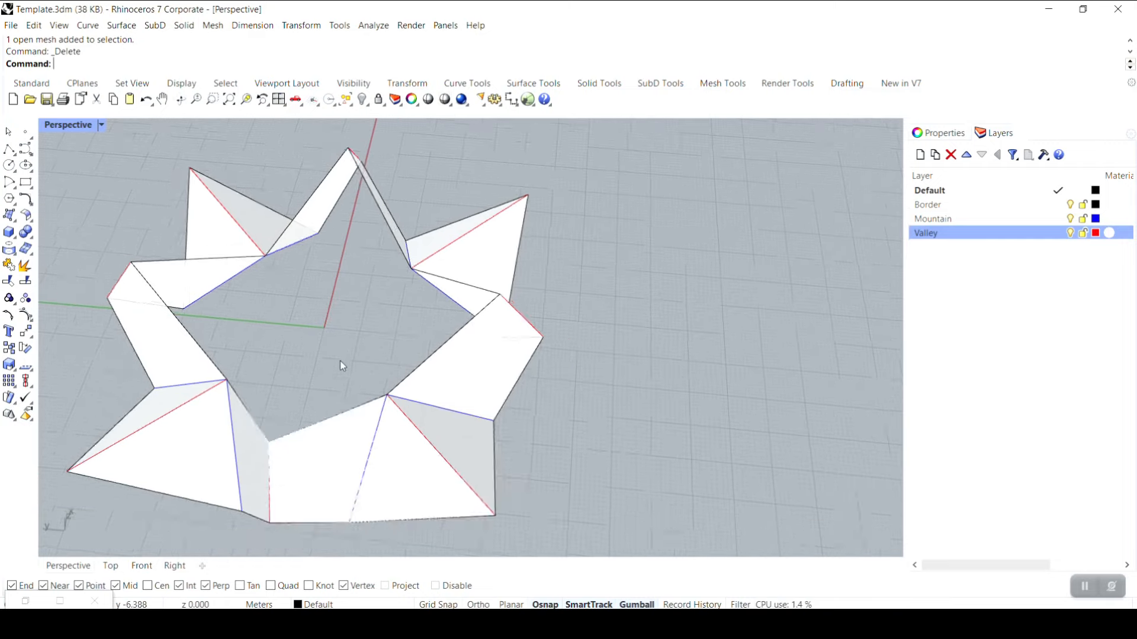